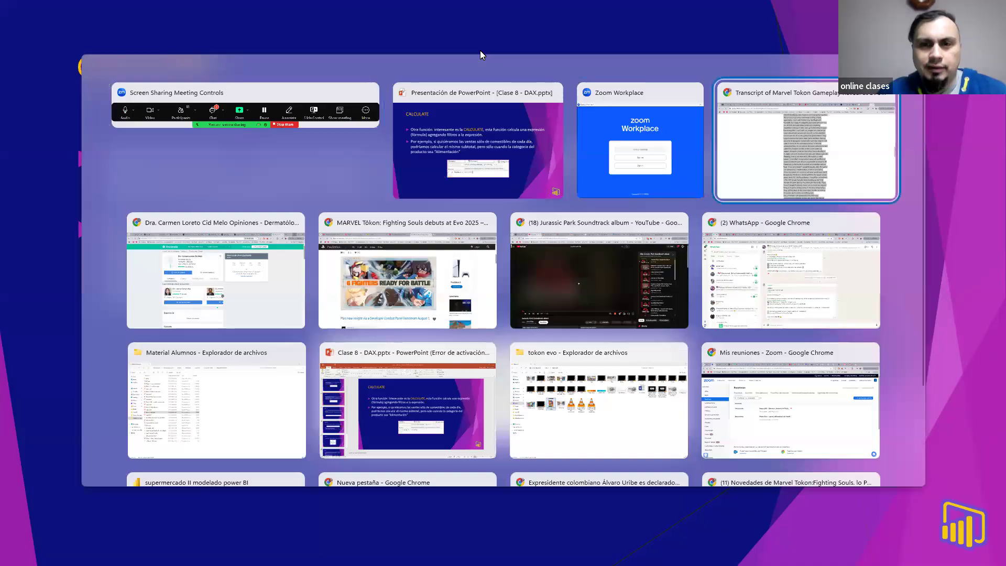
Step: Switch to the supermercado II modelado Power BI file and view the formula of the "semana en el mes" column in Boletas
key("alt+Tab")
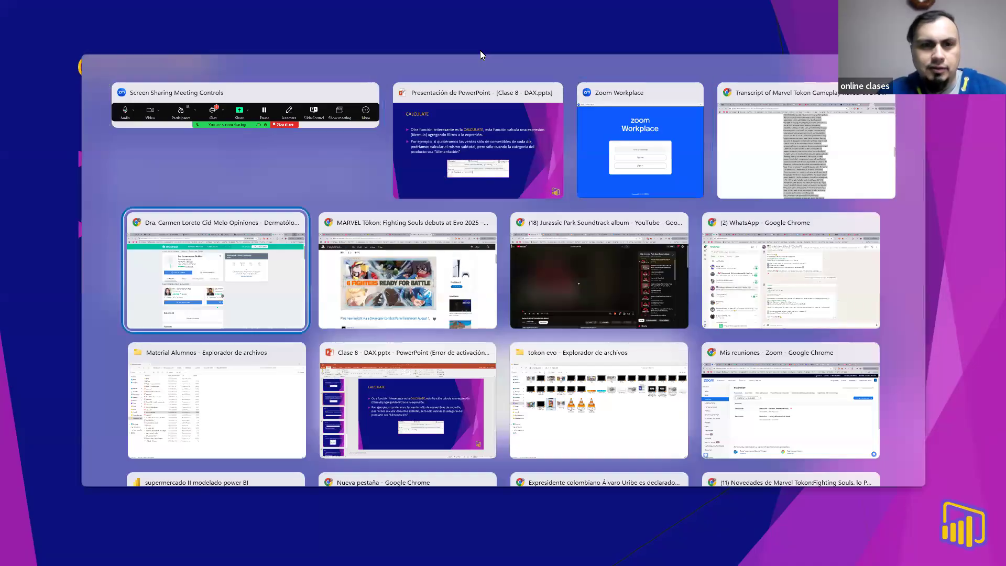
key("alt+Tab")
key("alt+Tab")
key("alt+Tab")
key("alt+Tab")
key("alt+Tab")
key("alt+Tab")
key("alt+Tab")
key("alt+Tab")
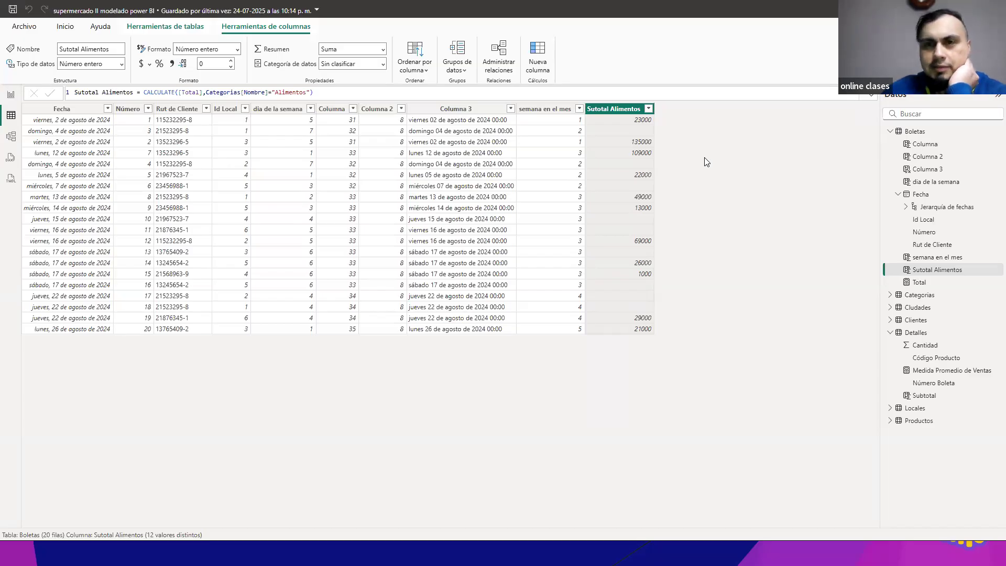
left_click(559, 110)
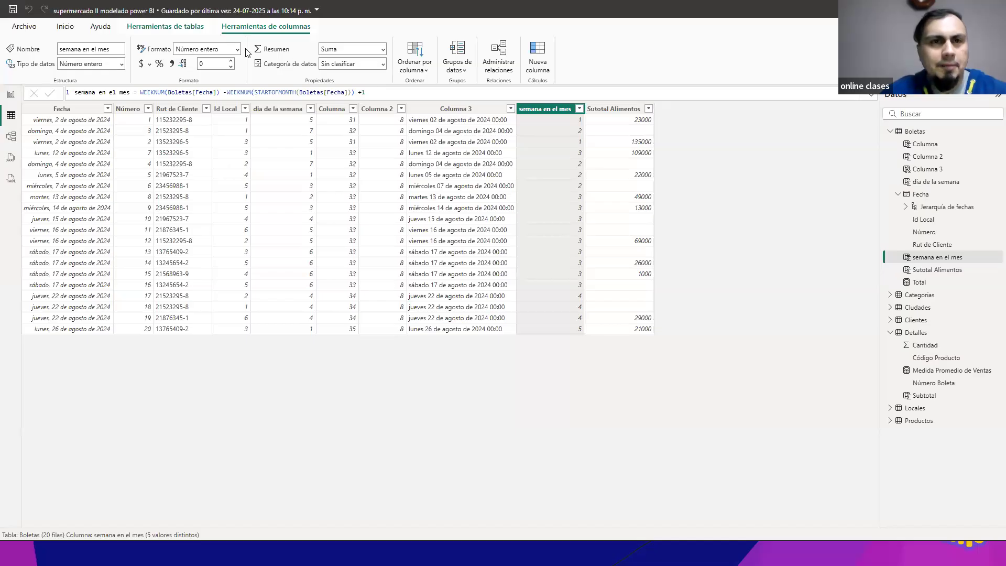
Step: Add a calculated column named "semana" to the Boletas table
left_click(174, 28)
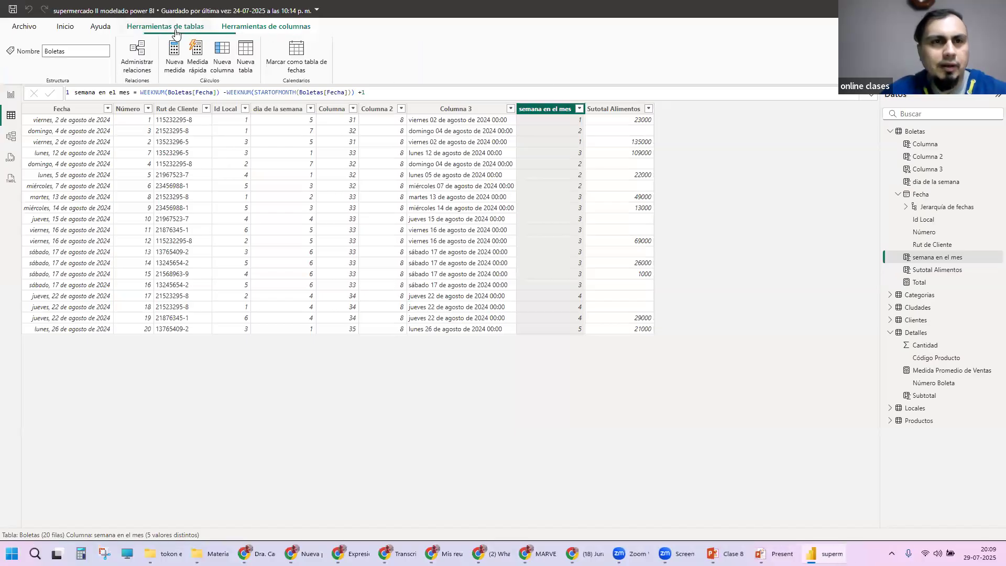
left_click(226, 58)
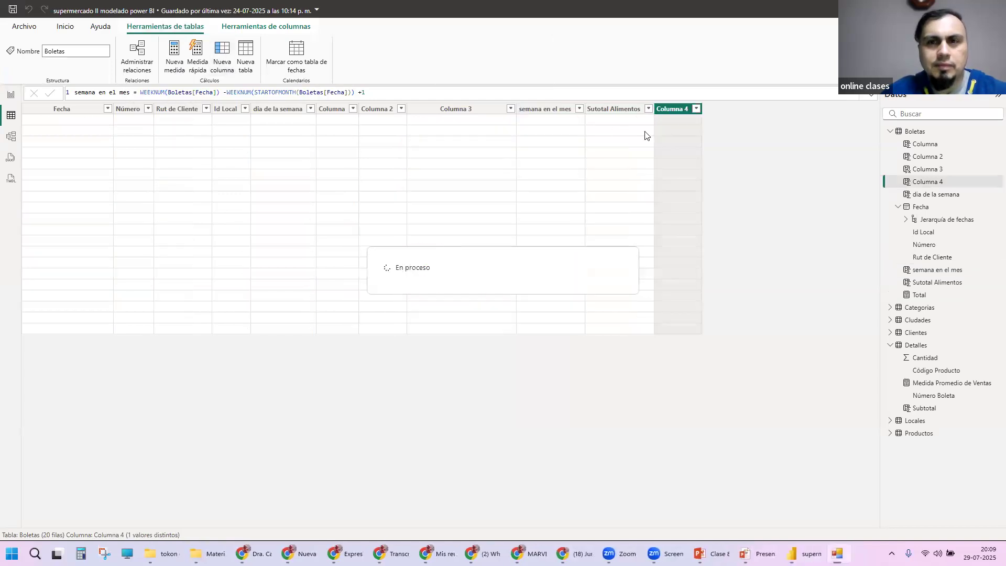
left_click_drag(107, 93, 34, 97)
type("semana =")
key("End")
Step: Define the semana column as WEEKNUM(Boletas[Fecha]), without a return type, and commit the formula
type("We")
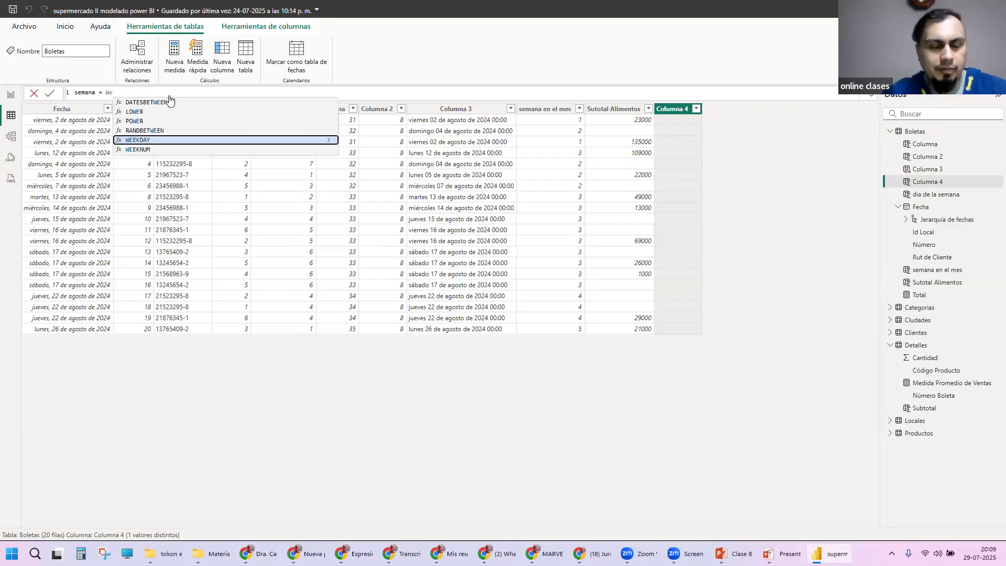
key("Down")
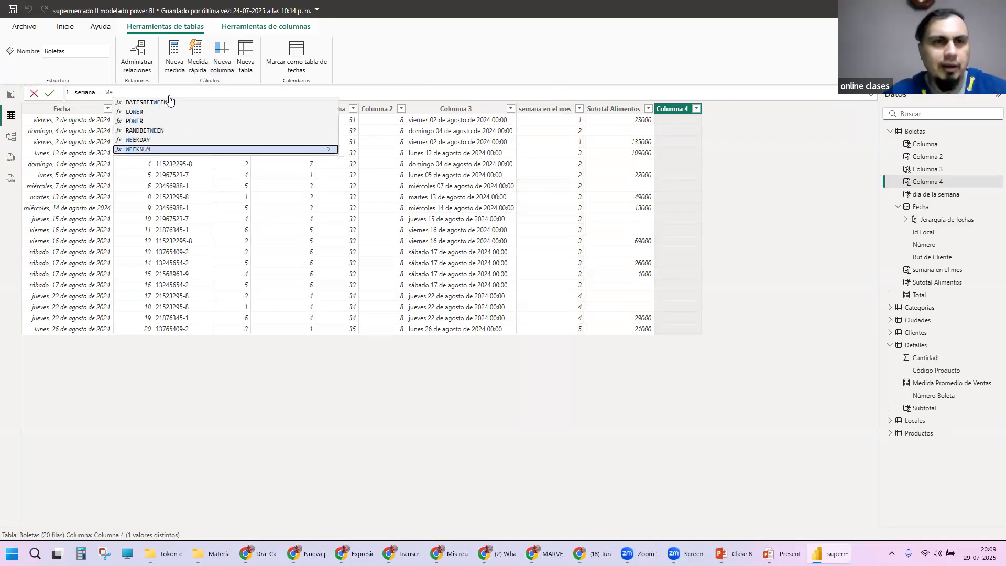
key("Tab")
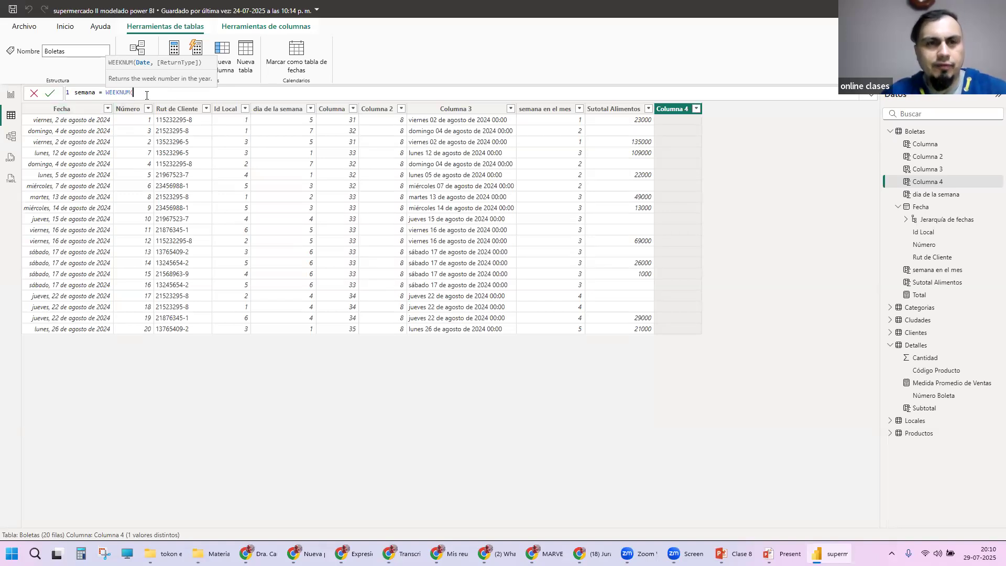
type("Fec")
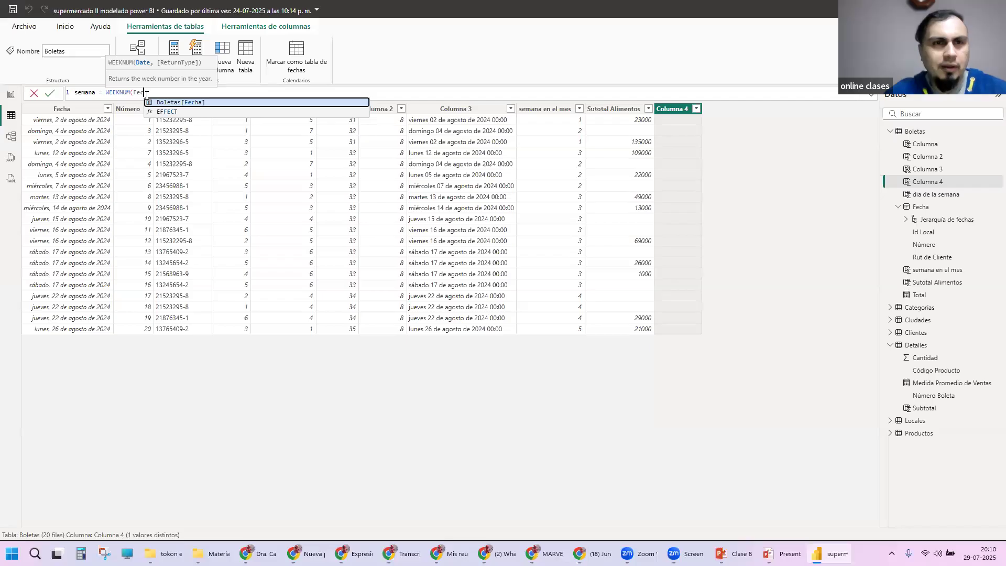
key("Tab")
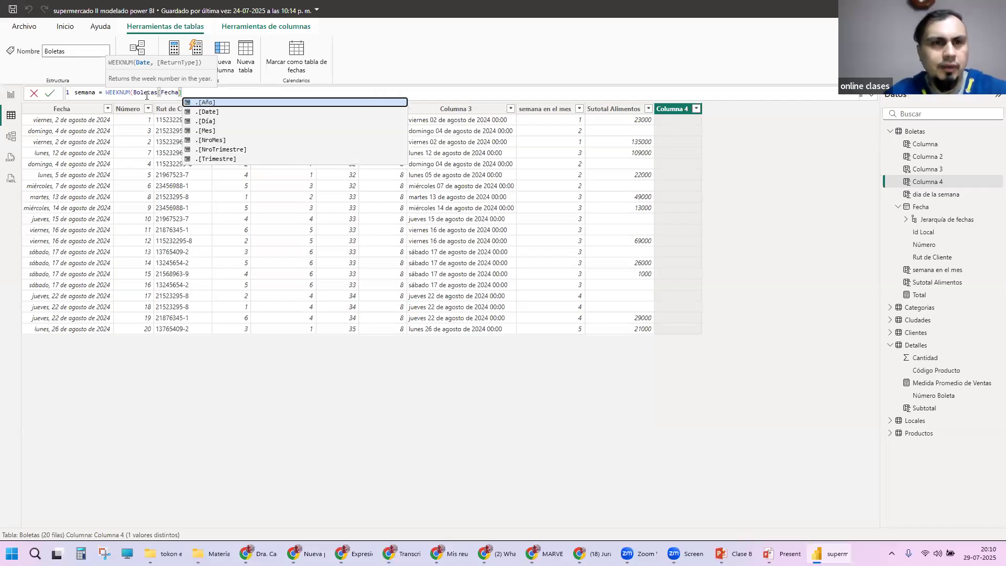
type(")")
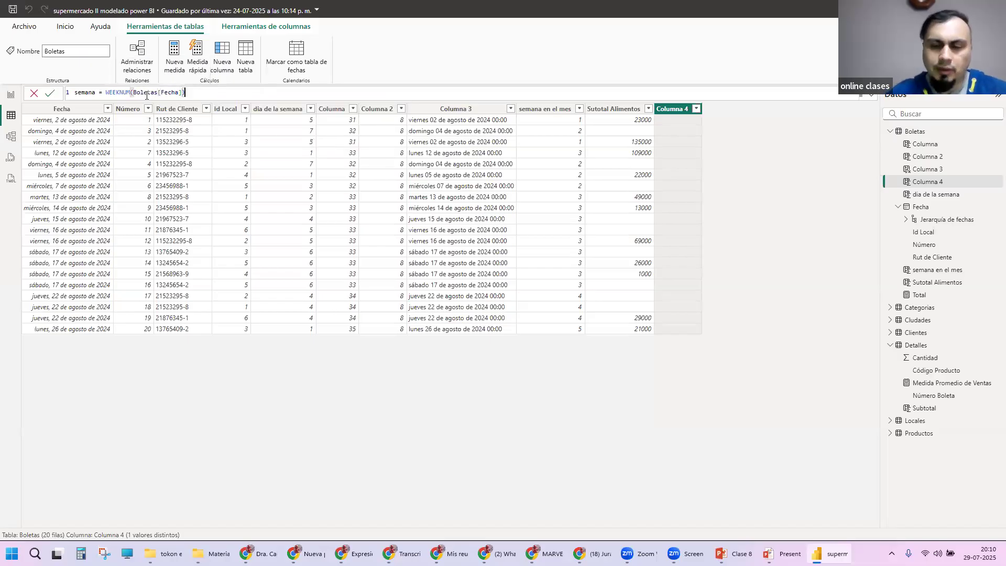
type(",")
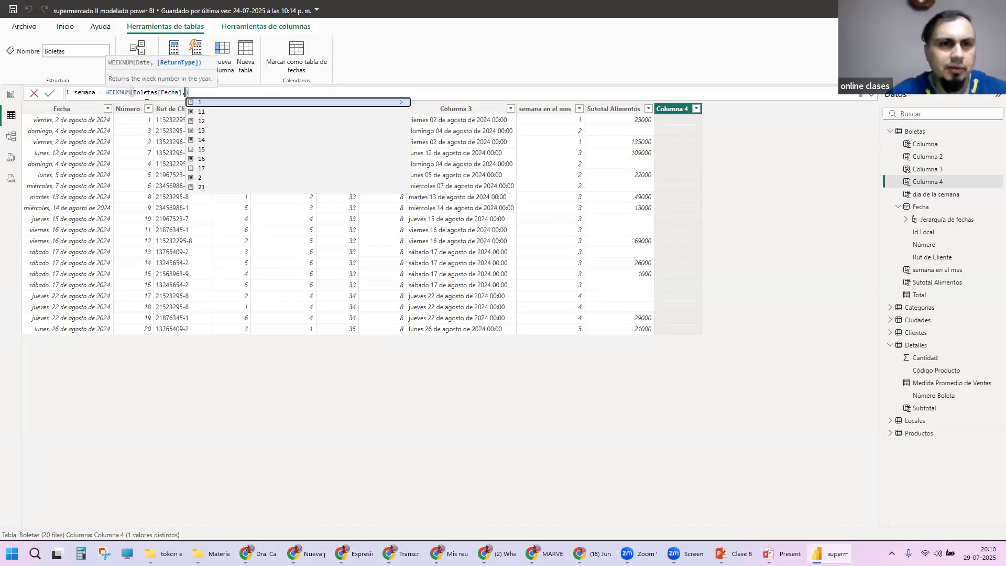
key("BackSpace")
key("Right")
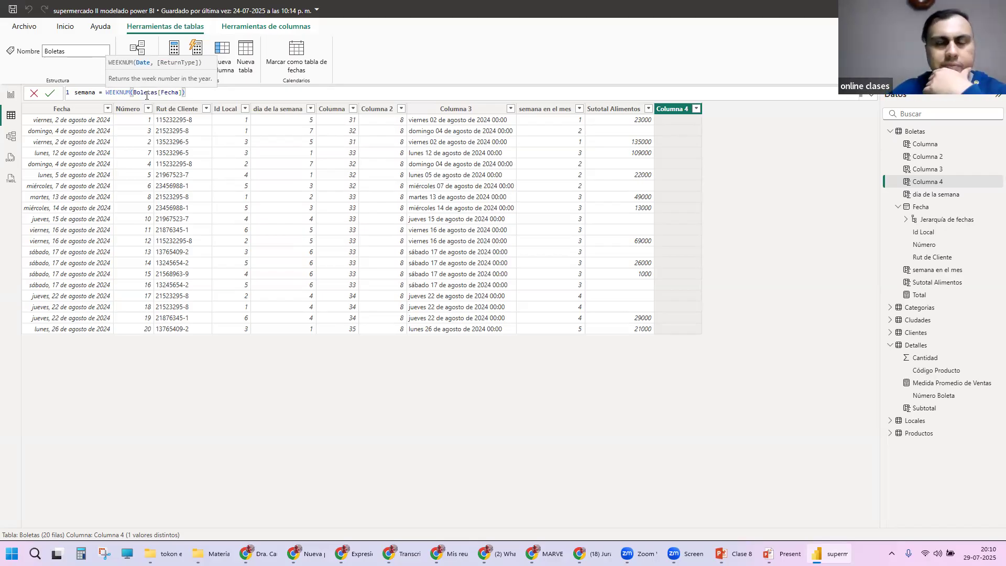
key("Return")
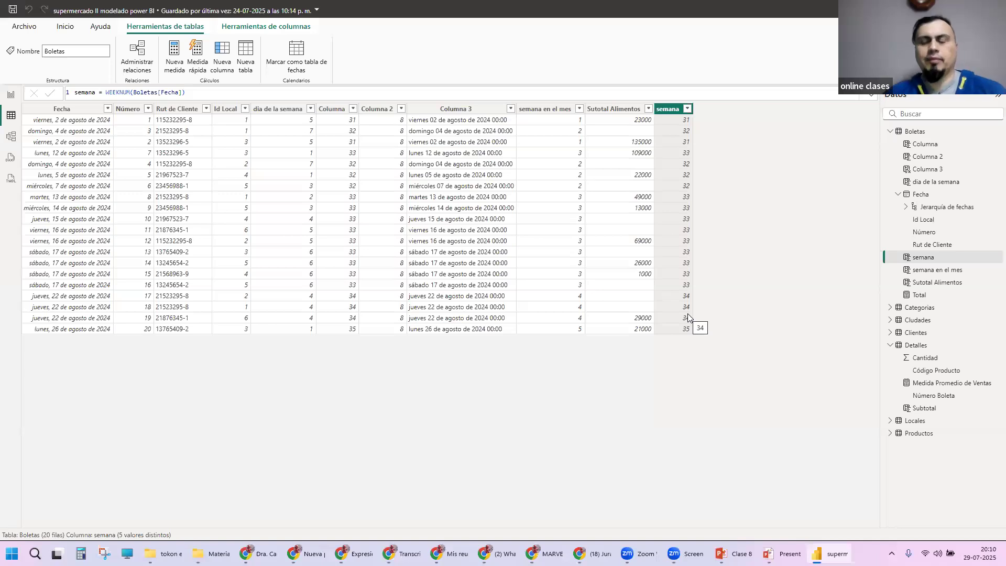
Step: Check the weeks of July and August 2025 in the system calendar and close it
left_click(977, 556)
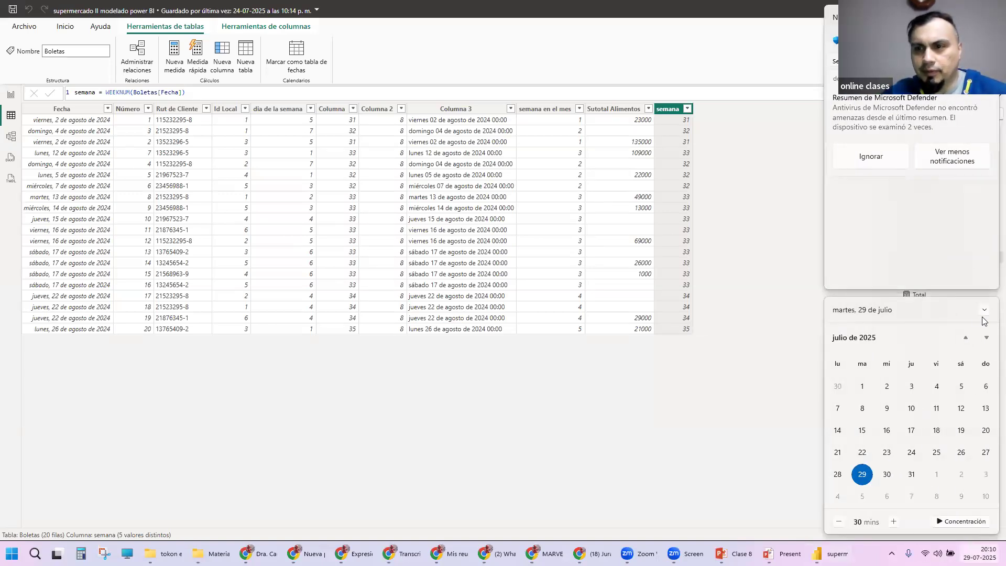
left_click(988, 338)
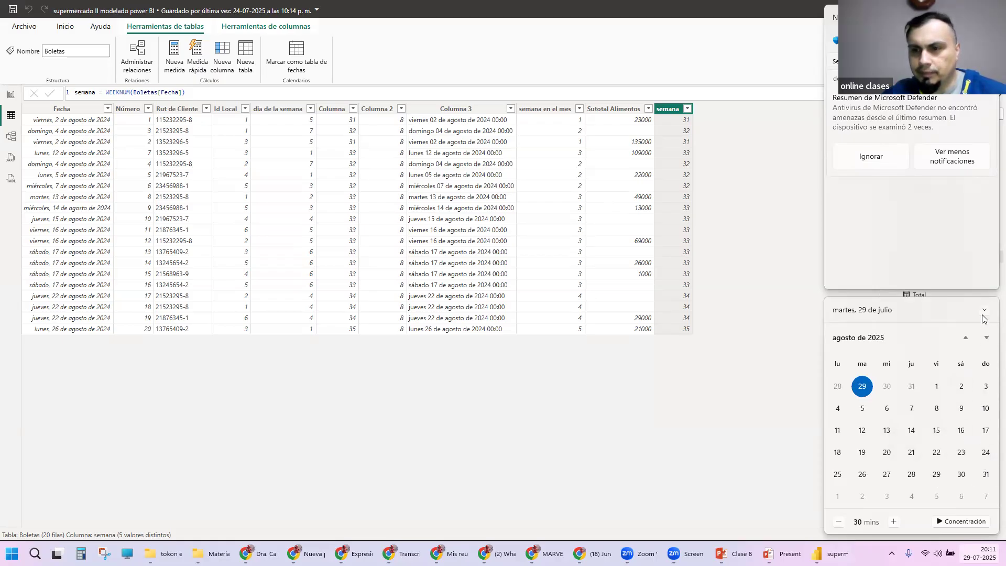
left_click(966, 336)
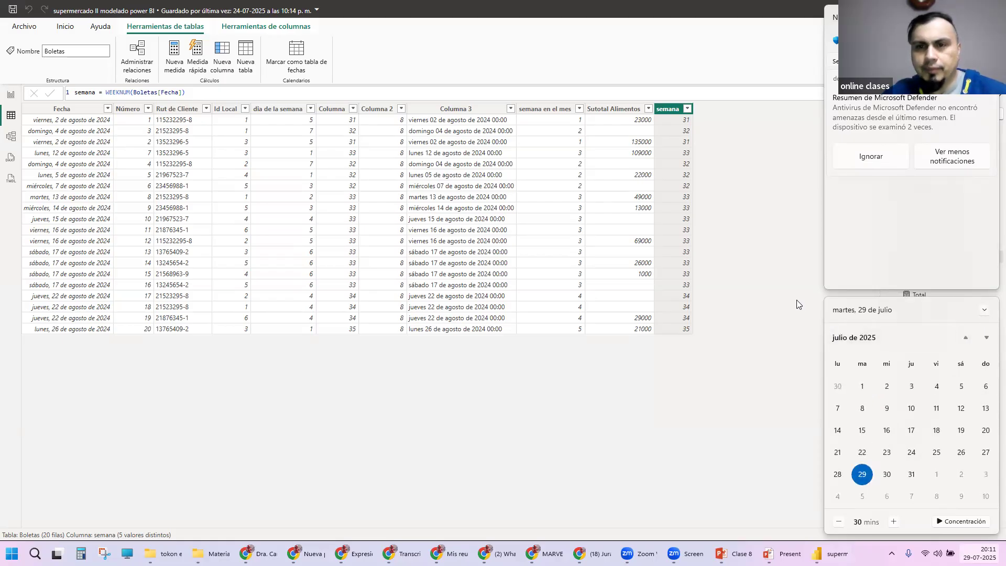
left_click(796, 305)
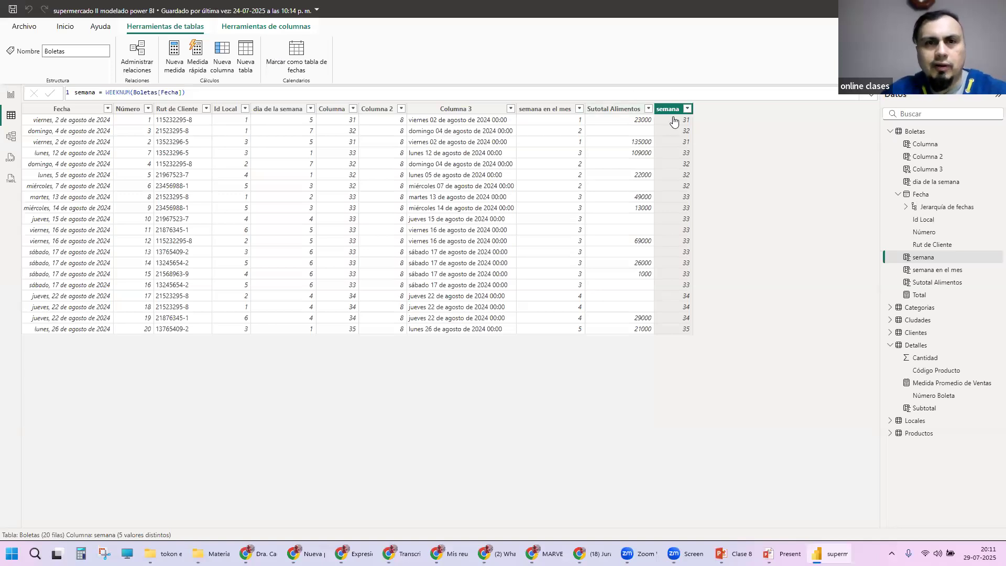
Step: Add another calculated column named "inicio mes" to the Boletas table
left_click(224, 62)
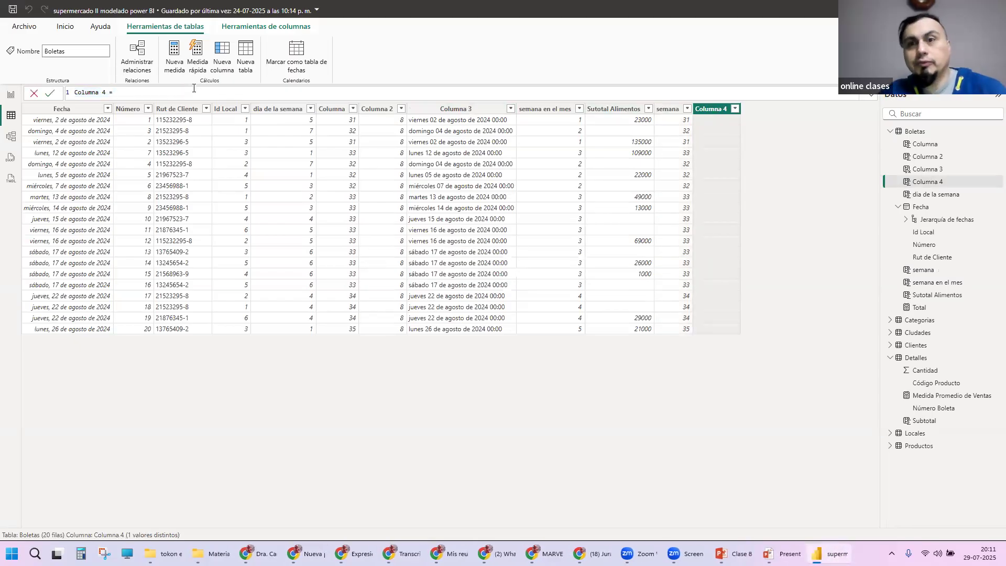
left_click_drag(107, 92, 32, 94)
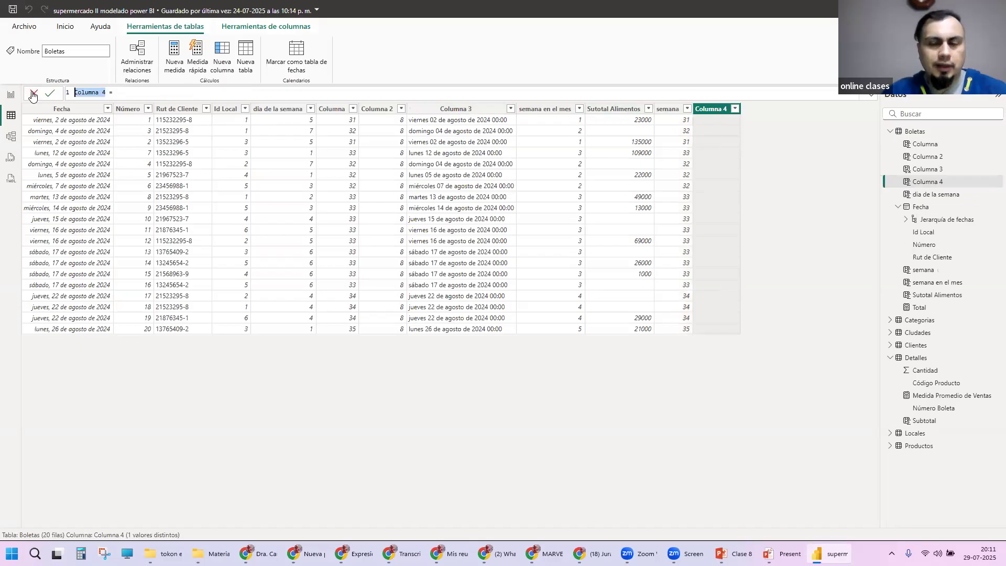
type("in")
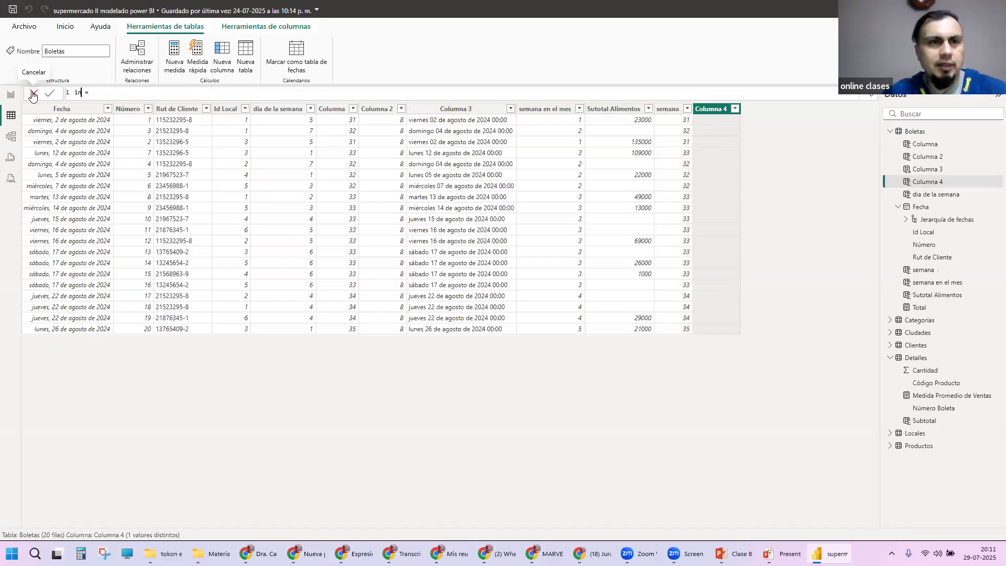
type("icio mes")
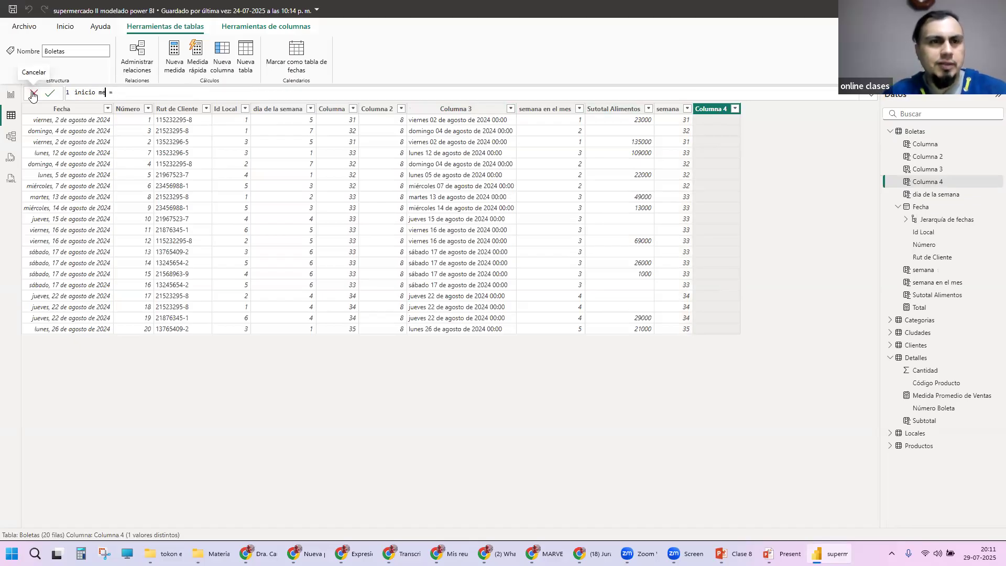
type(" =  ")
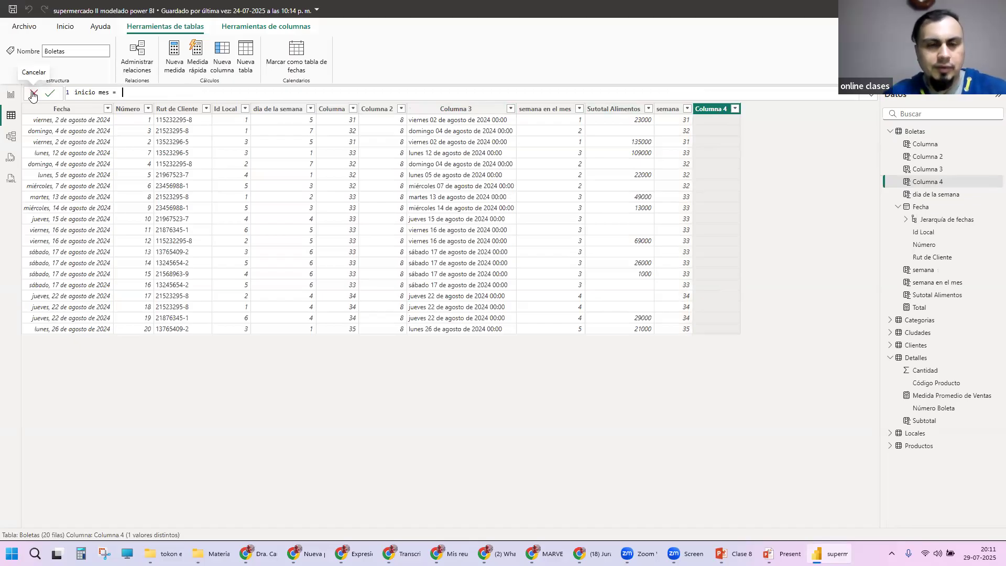
type("STA")
Step: Define the inicio mes column as STARTOFMONTH(Boletas[Fecha]) and commit the formula
key("Tab")
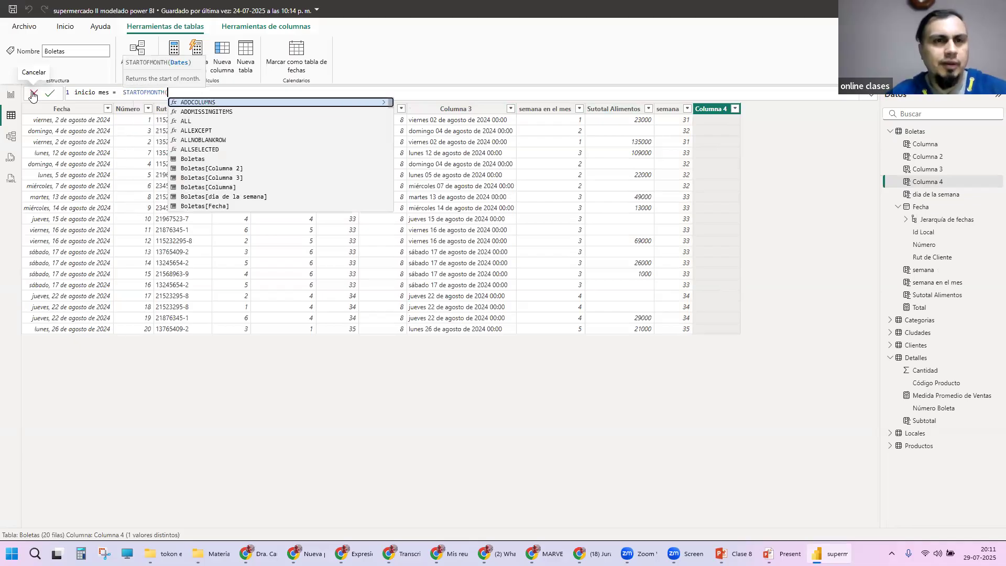
left_click(78, 122)
left_click(206, 91)
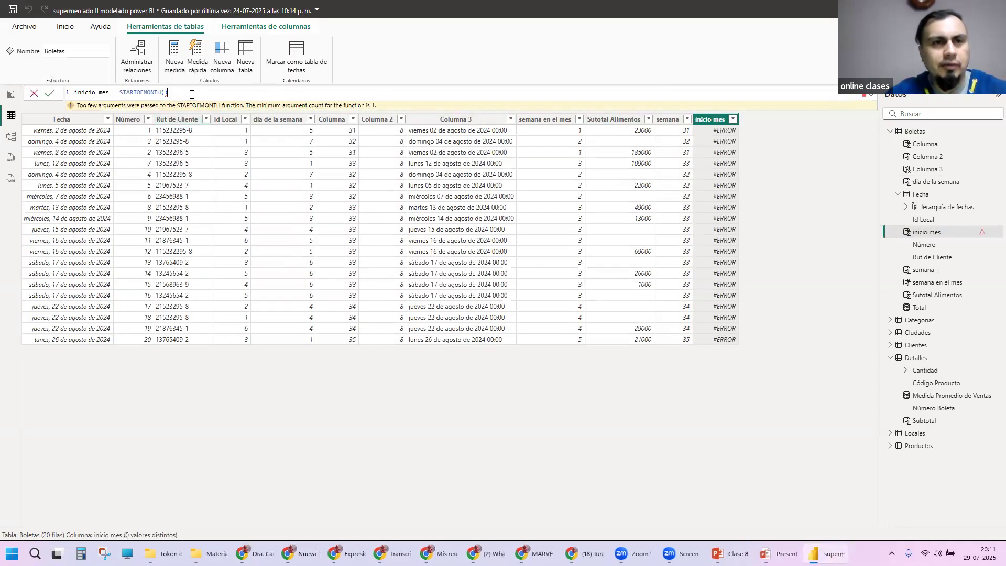
key("BackSpace")
type("Fec")
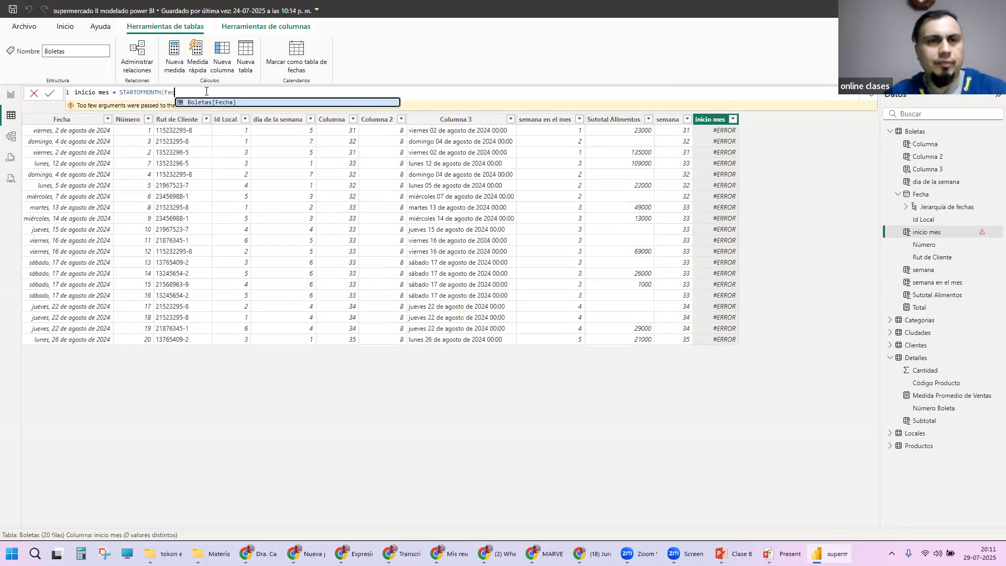
key("Tab")
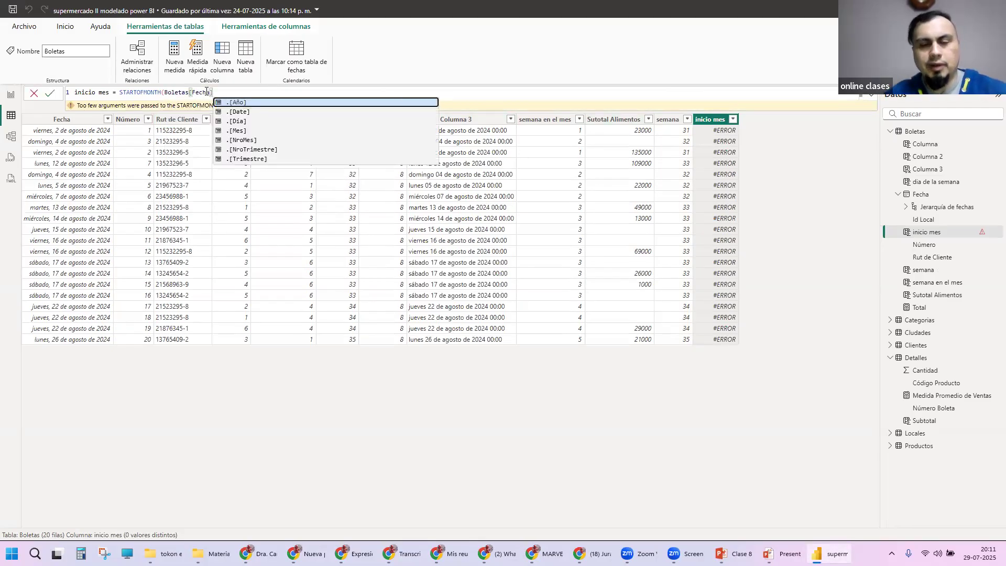
type(")")
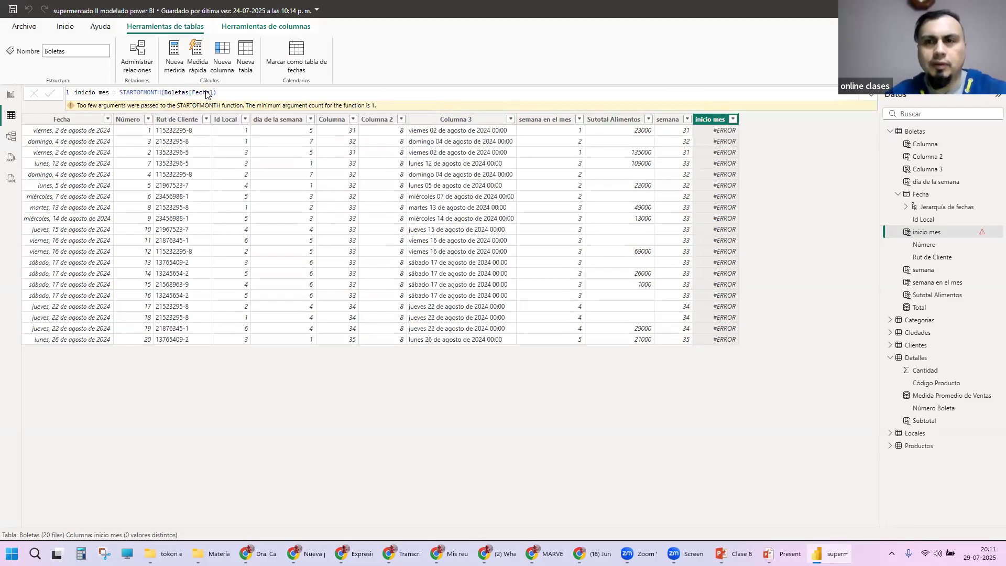
key("Return")
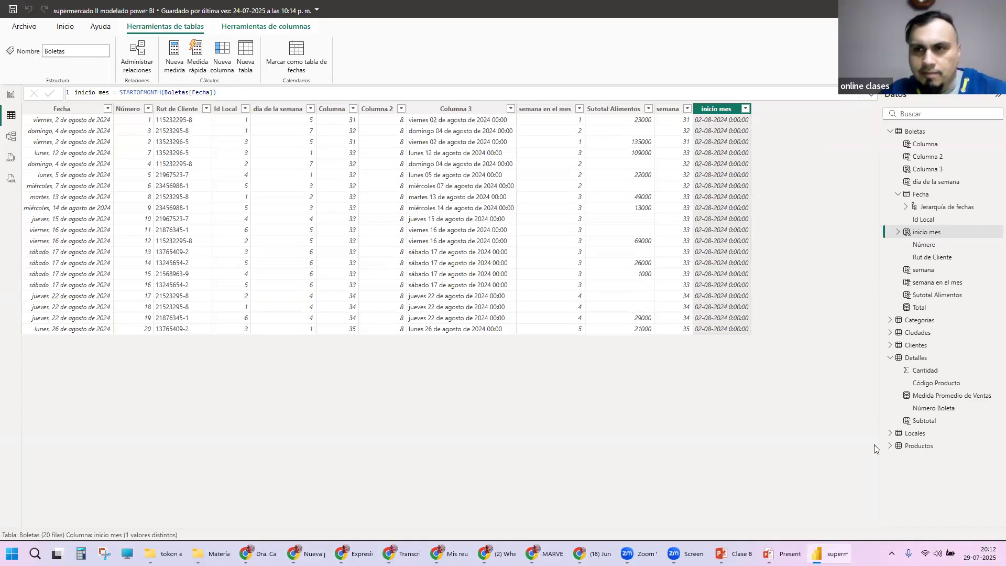
Step: Look up August 2024 in the system calendar to examine how its weeks begin, and close the calendar
left_click(981, 553)
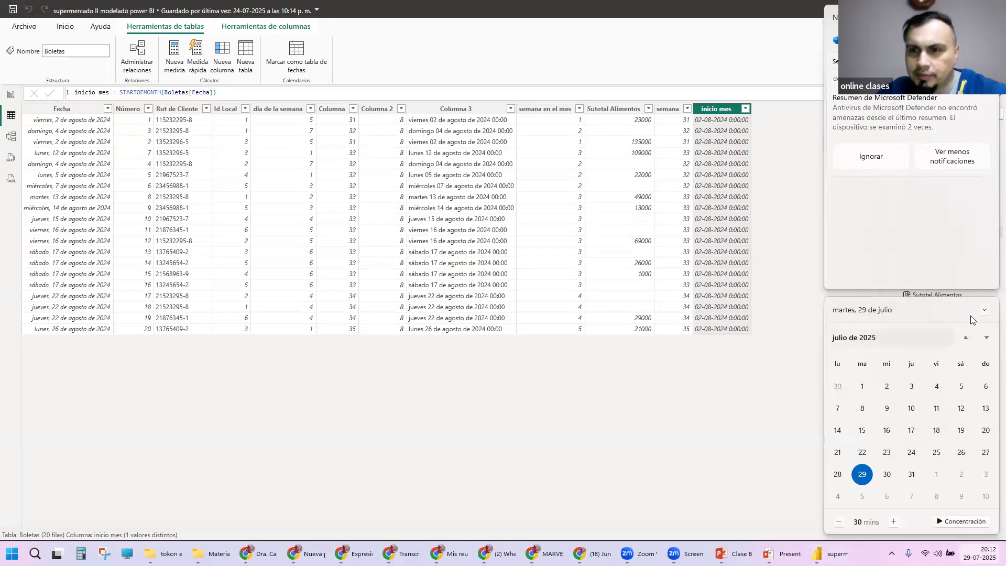
left_click(969, 338)
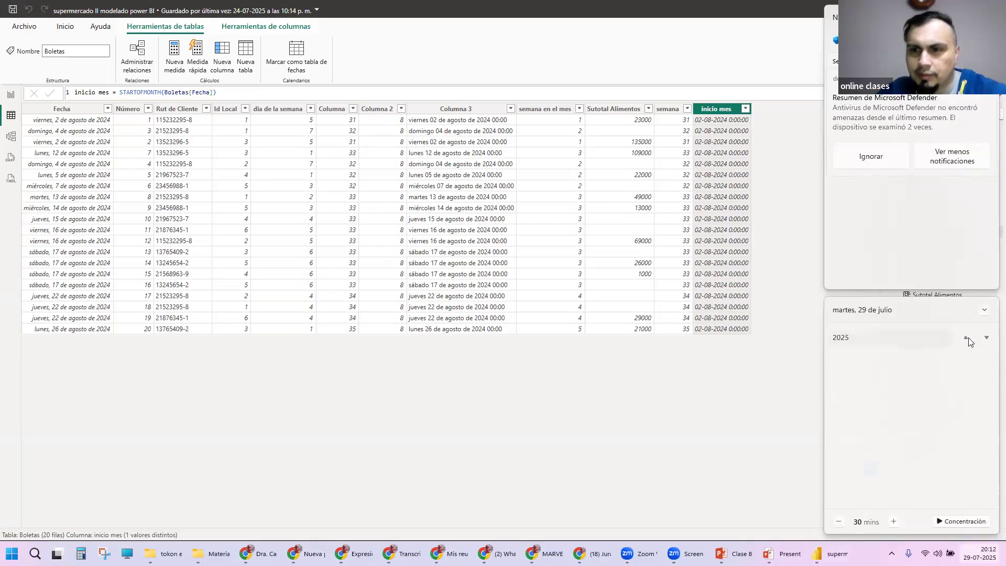
left_click(964, 339)
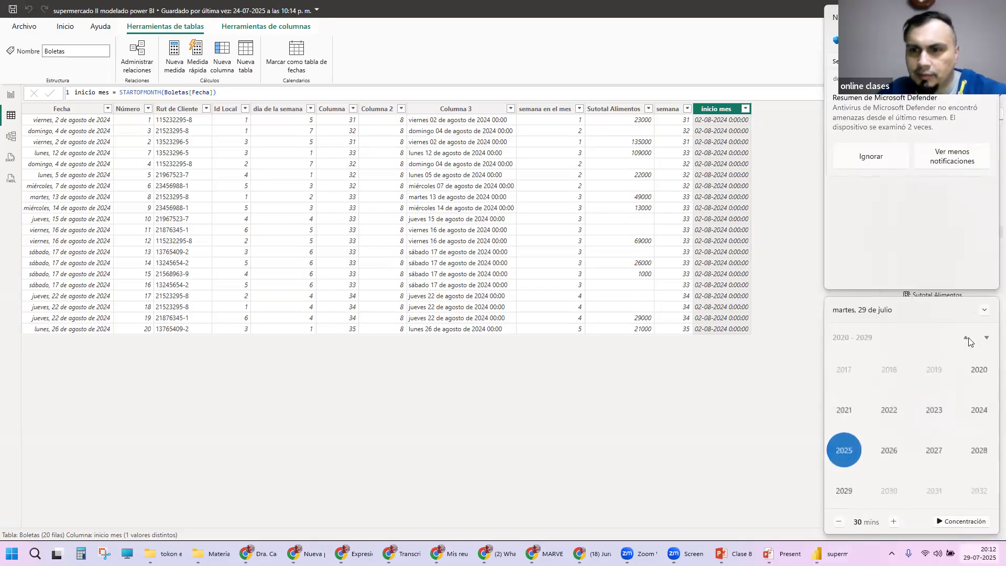
left_click(976, 412)
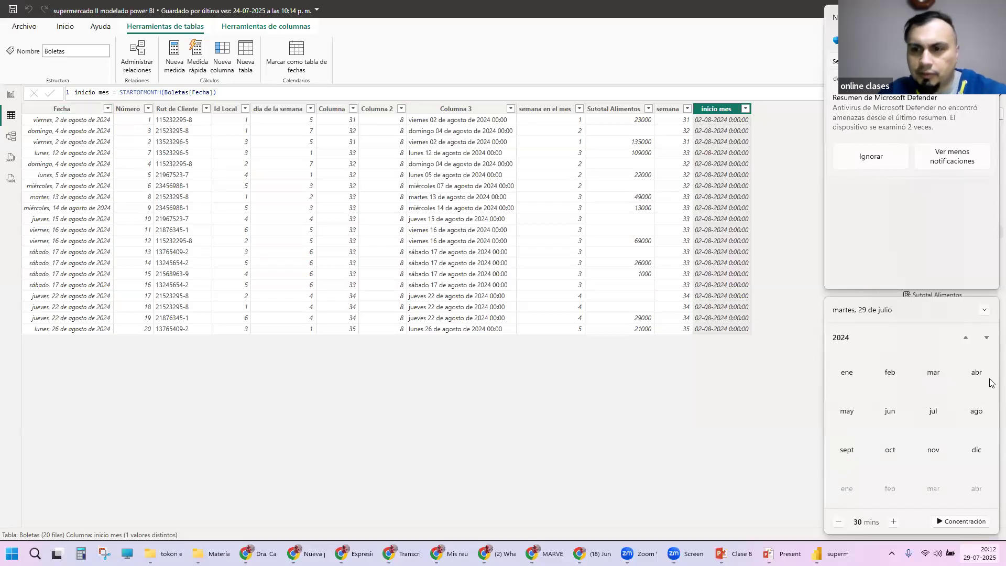
left_click(975, 414)
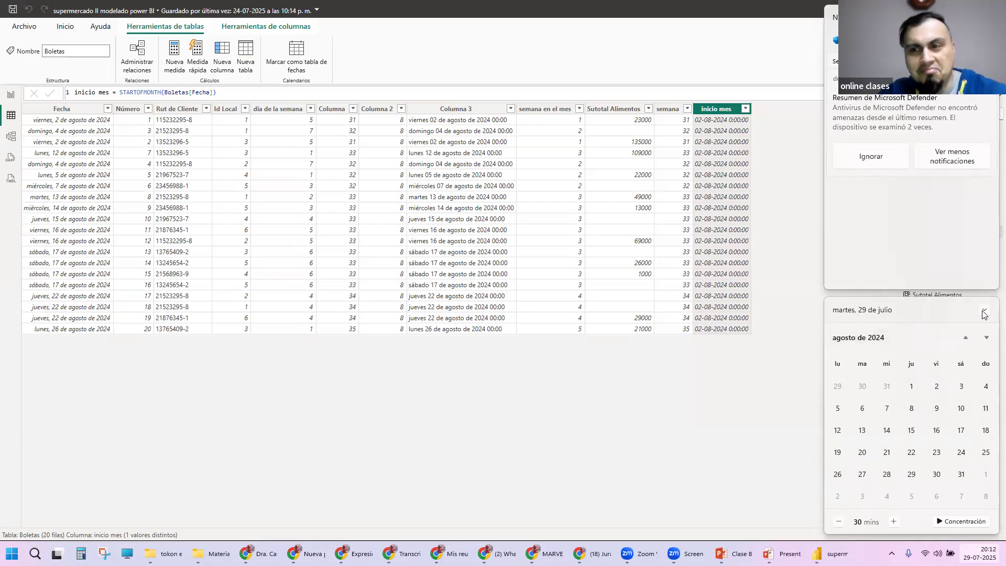
left_click(798, 218)
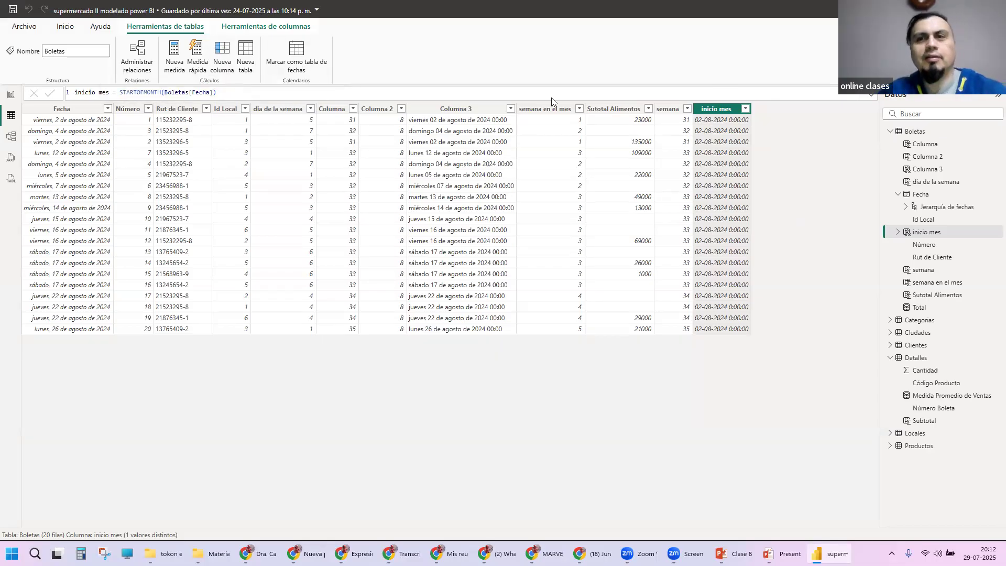
left_click(222, 52)
left_click(135, 90)
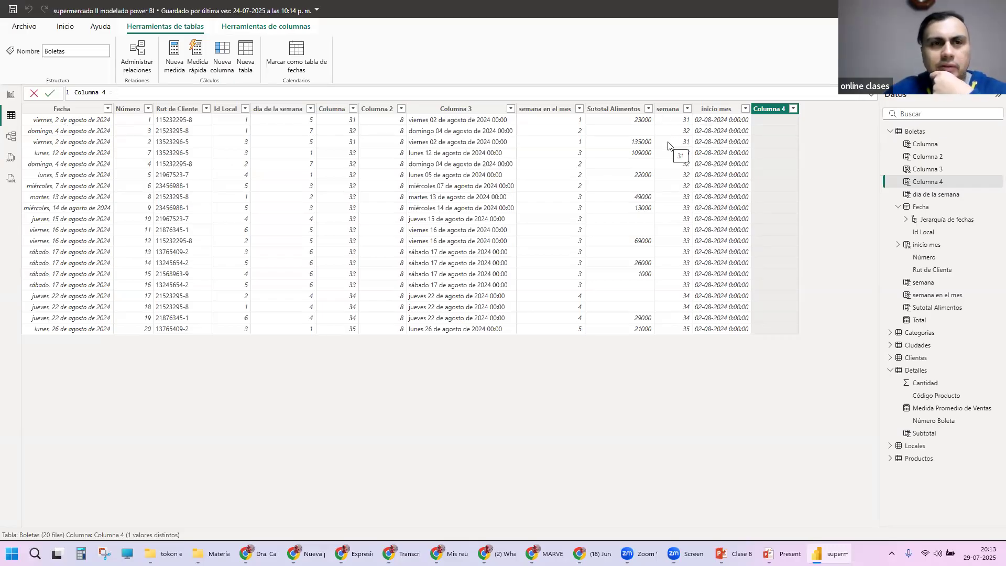
left_click(720, 111)
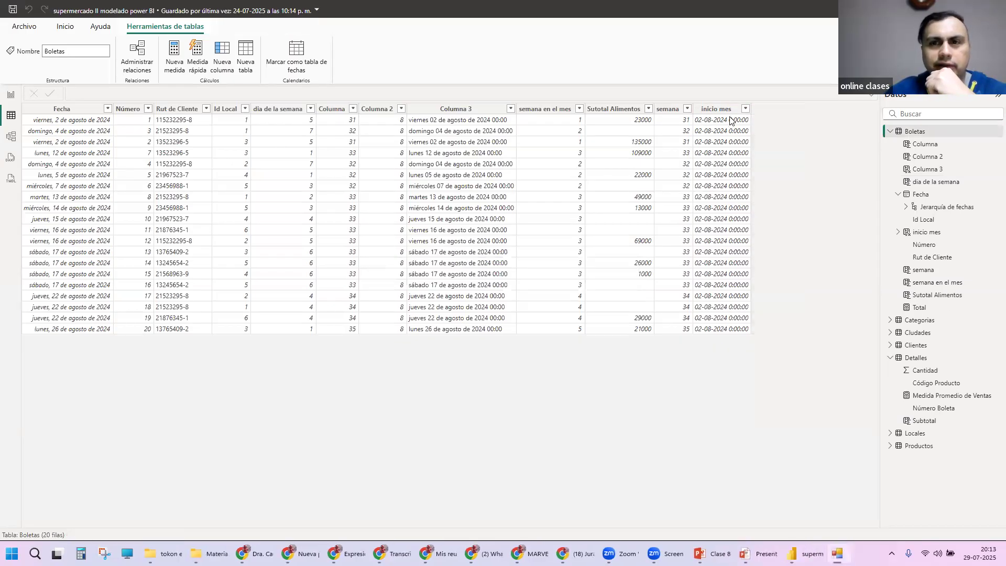
Step: Try to redefine the inicio mes column as STARTOFMONTH("01/08/2024") with a fixed date instead of the Fecha column
double_click(167, 92)
left_click_drag(164, 92, 214, 93)
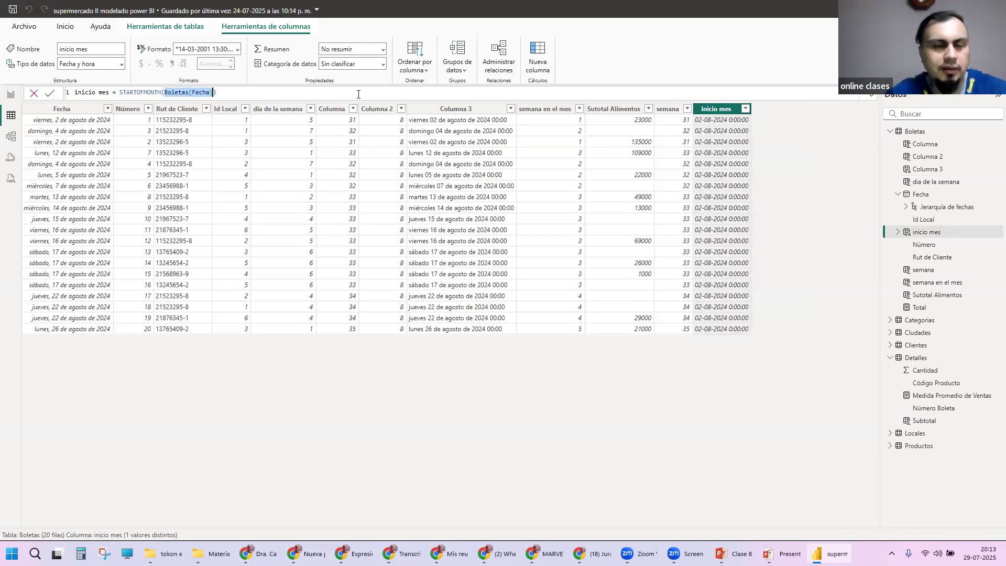
type("\"\"")
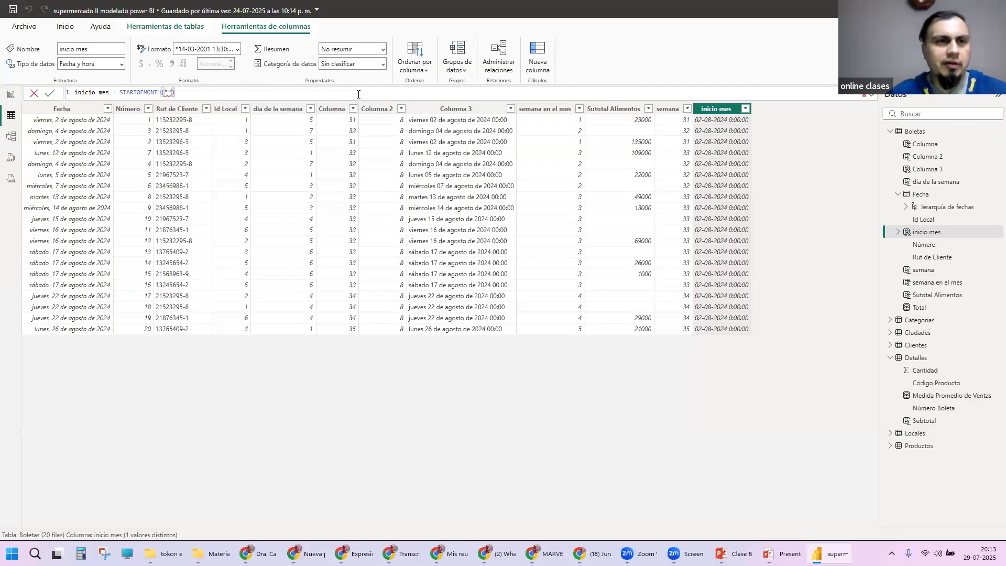
type("01/08")
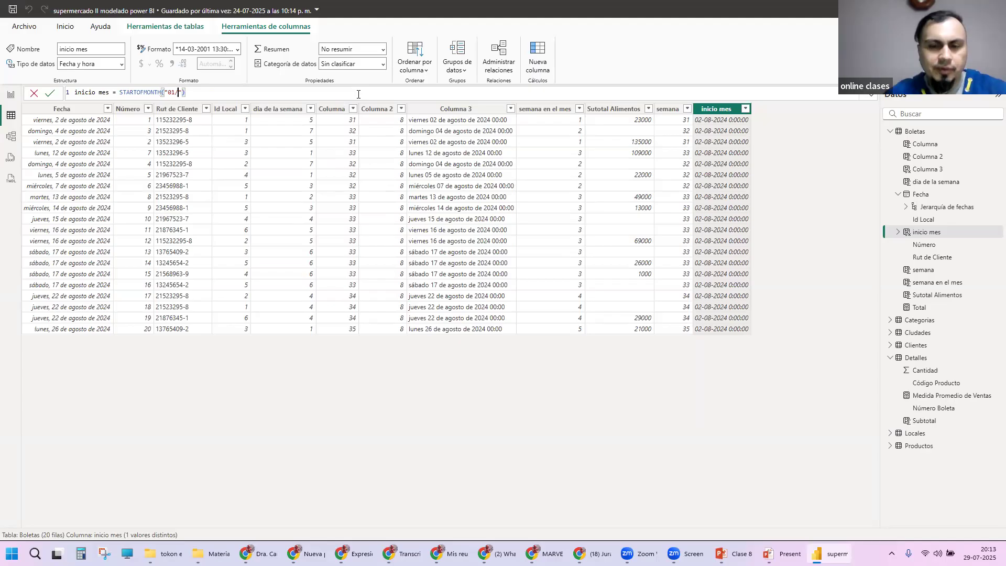
type("/2025")
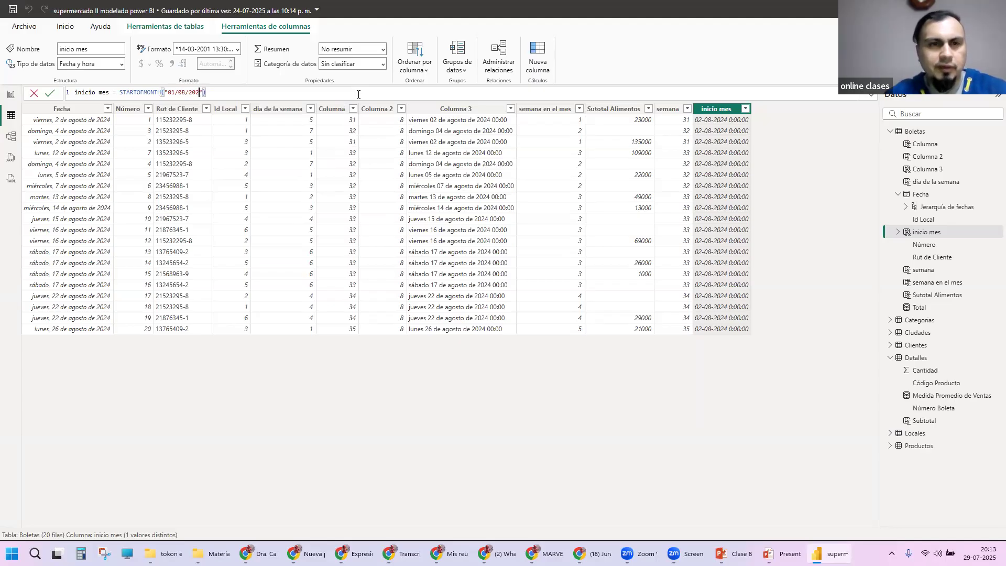
key("BackSpace")
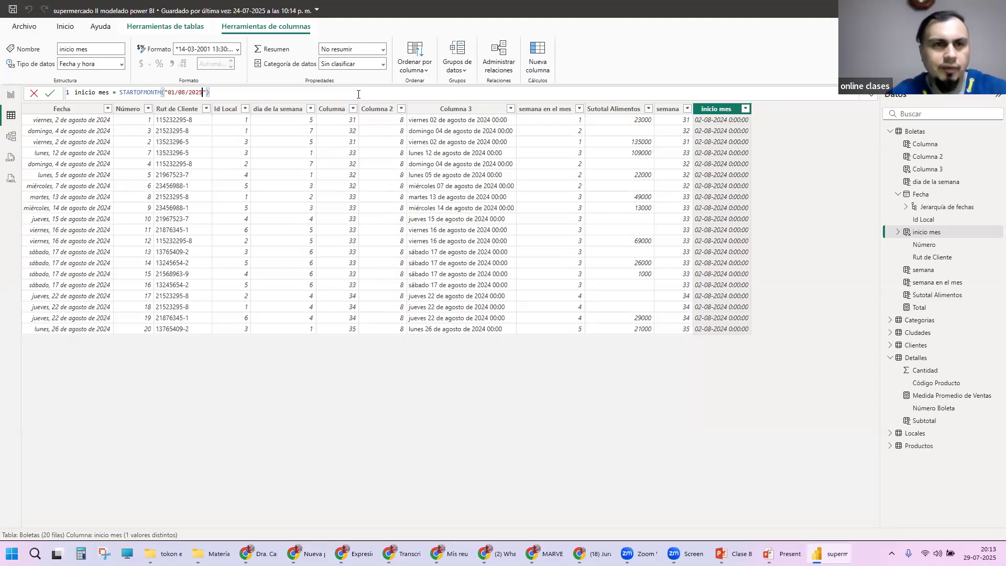
type("4")
key("Return")
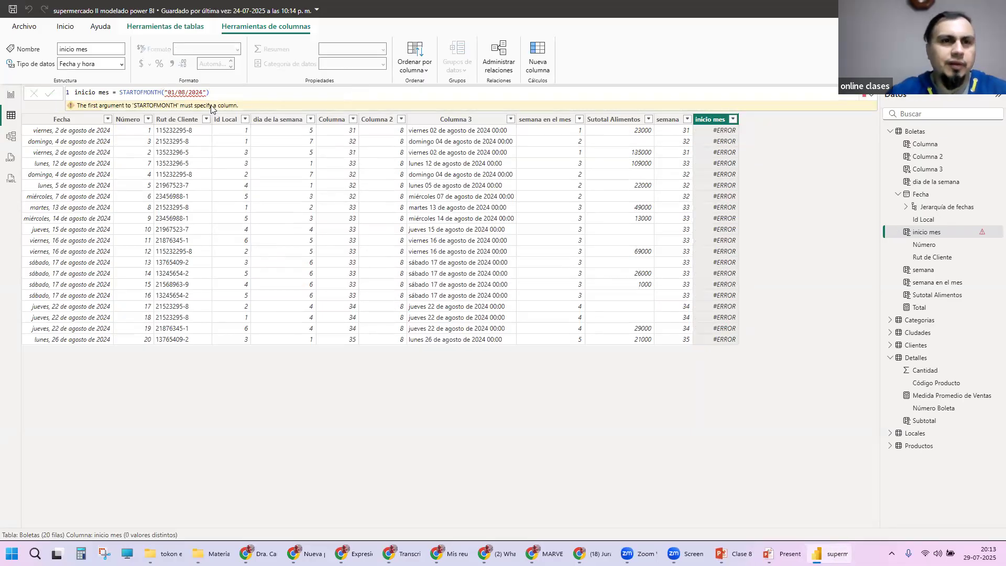
Step: Restore Boletas[Fecha] as the STARTOFMONTH argument of the inicio mes column and commit the formula
left_click_drag(165, 92, 209, 91)
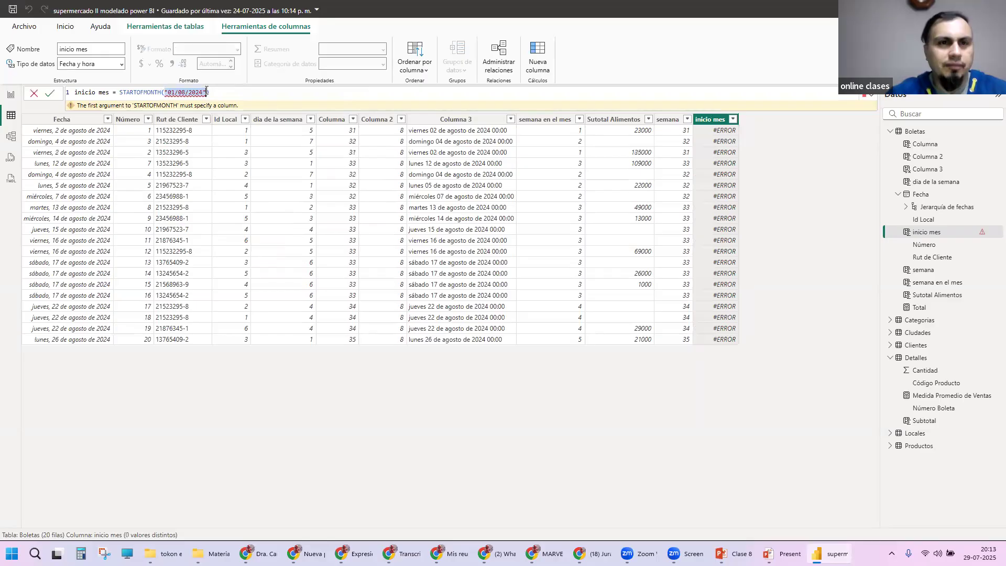
key("BackSpace")
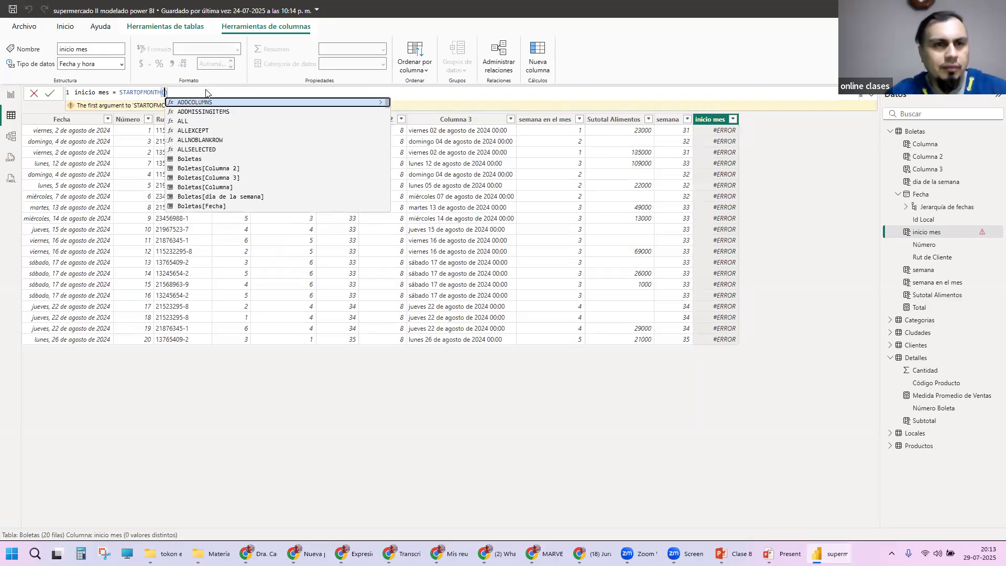
type("Boletas[Fecha]")
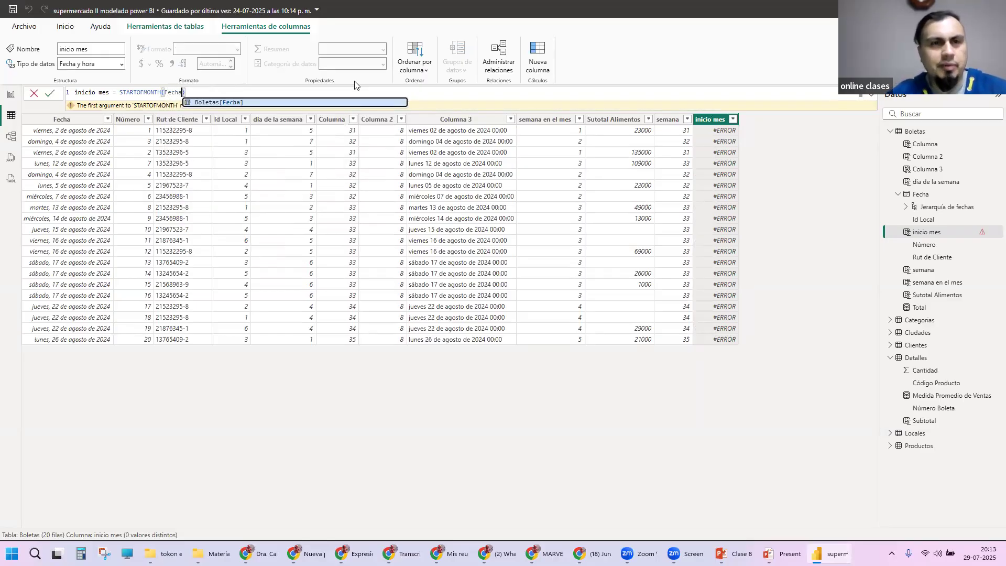
key("Escape")
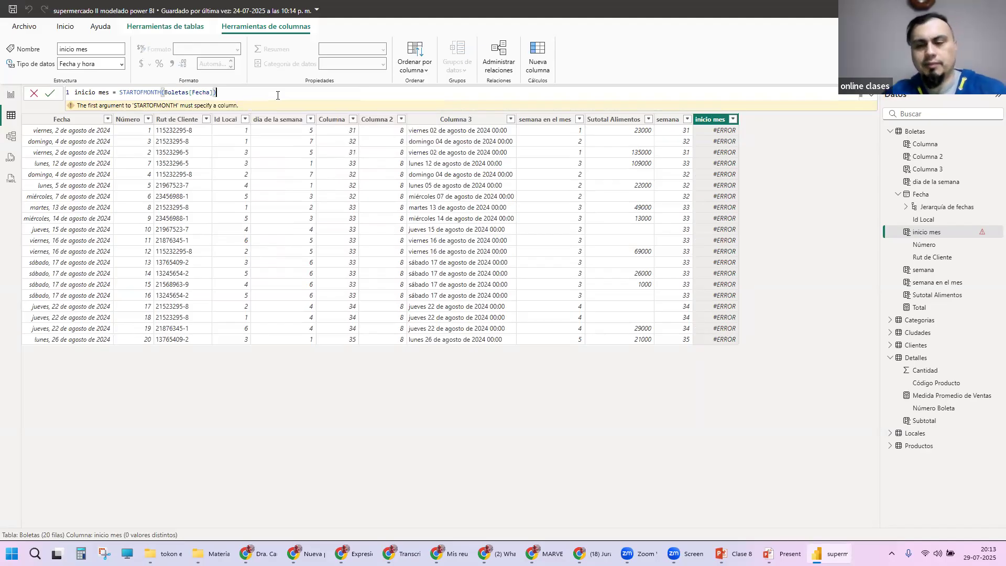
key("Return")
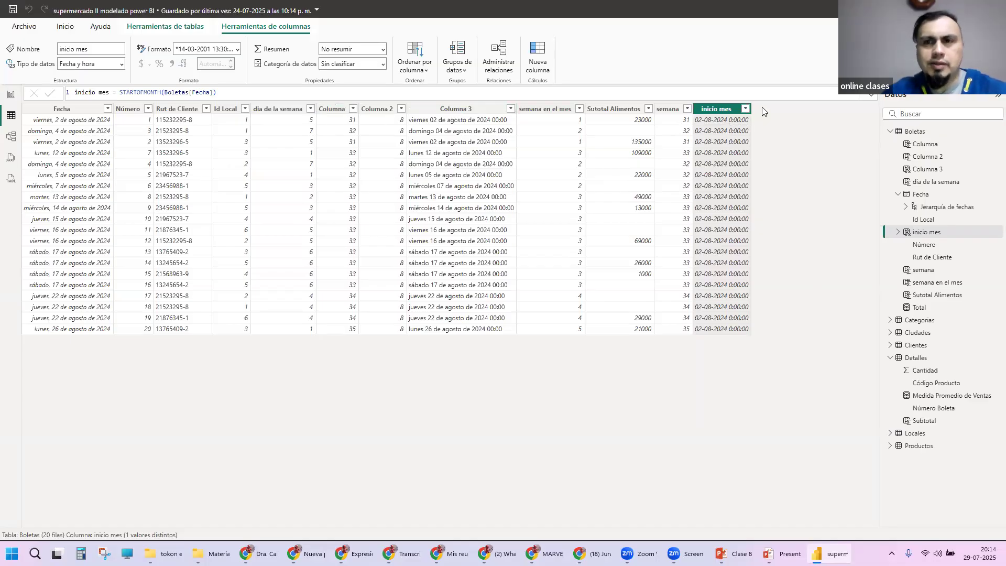
Step: Add another calculated column to the Boletas table, ready for its formula
left_click(163, 29)
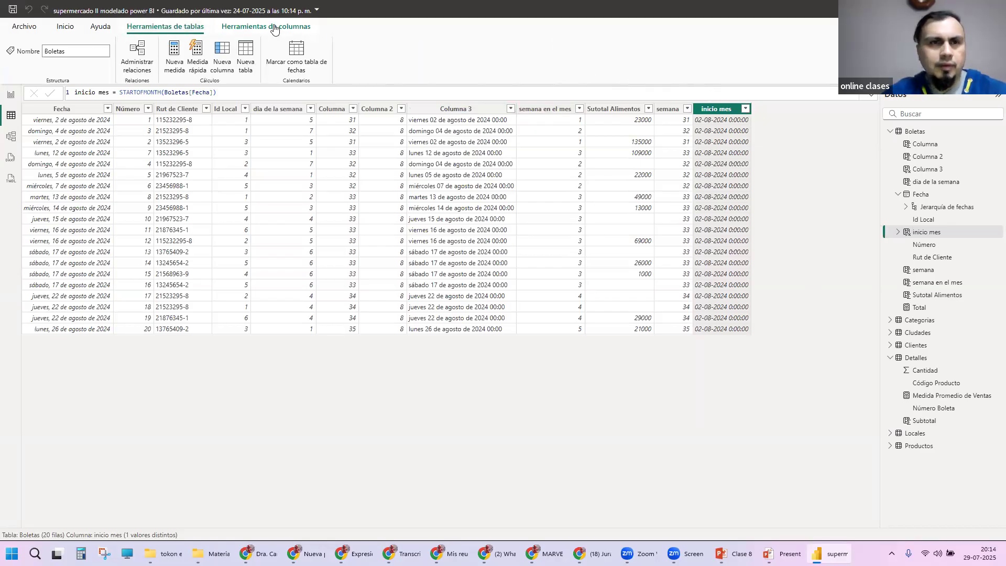
left_click(223, 50)
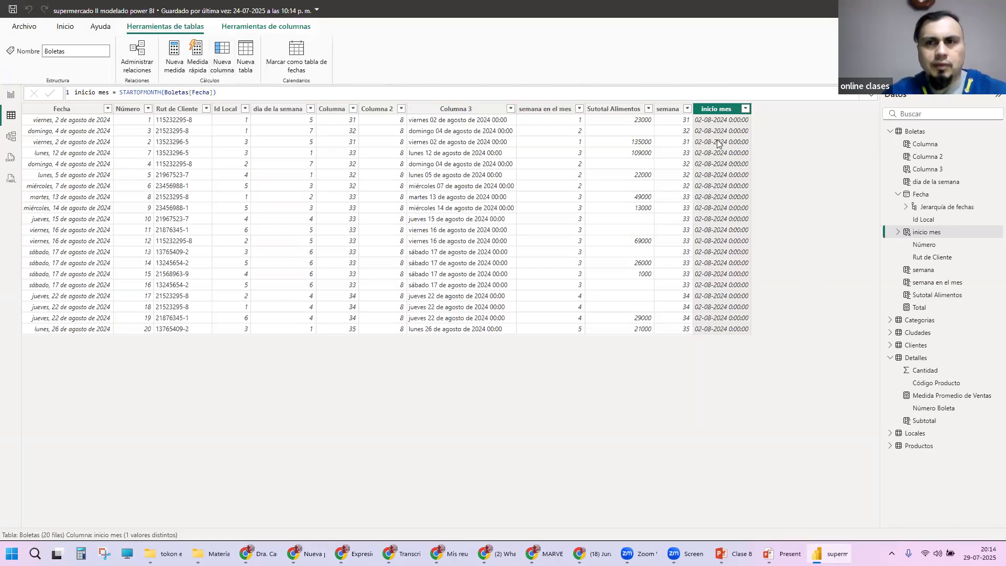
left_click(184, 89)
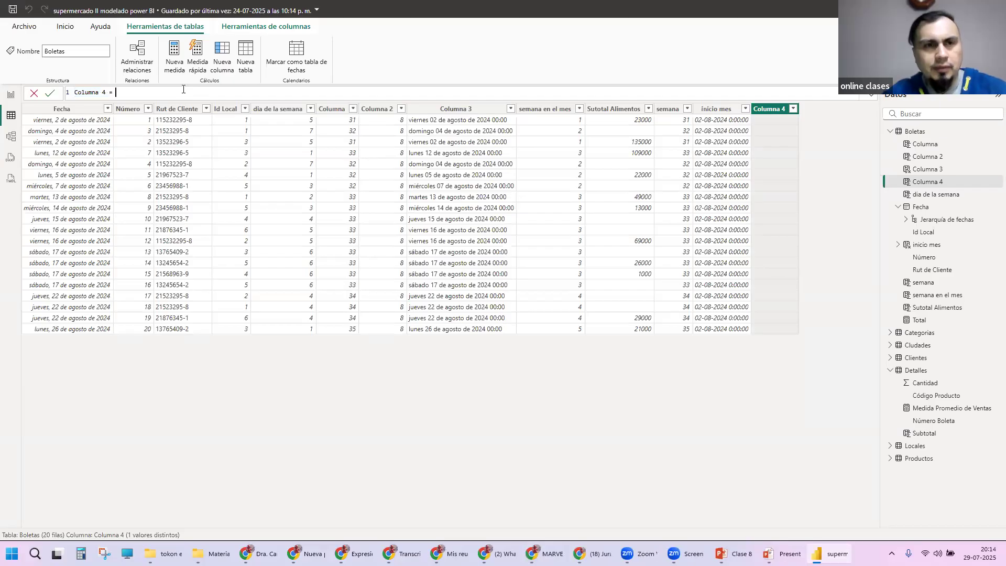
type("Wee")
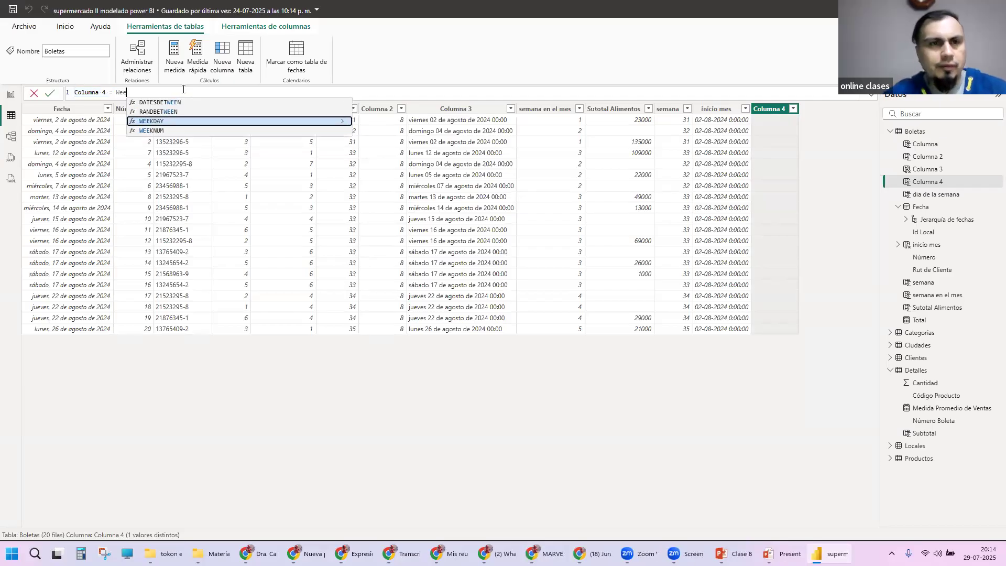
key("Down")
key("Tab")
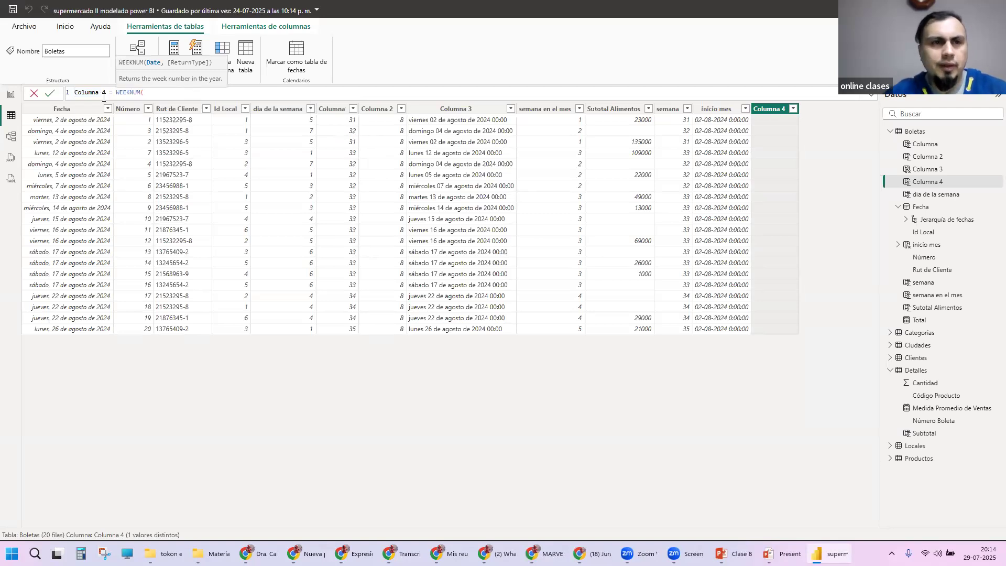
type("fec")
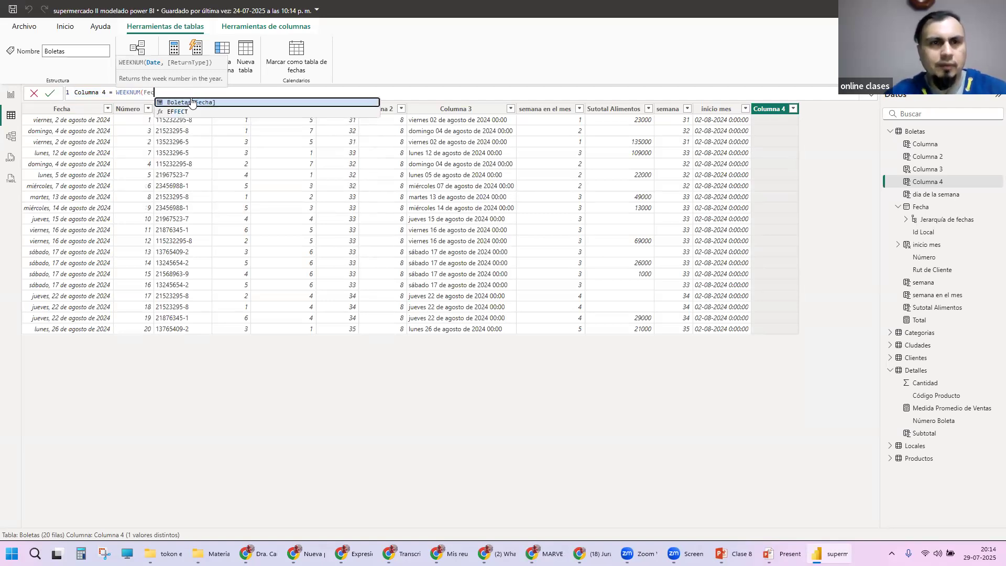
key("Tab")
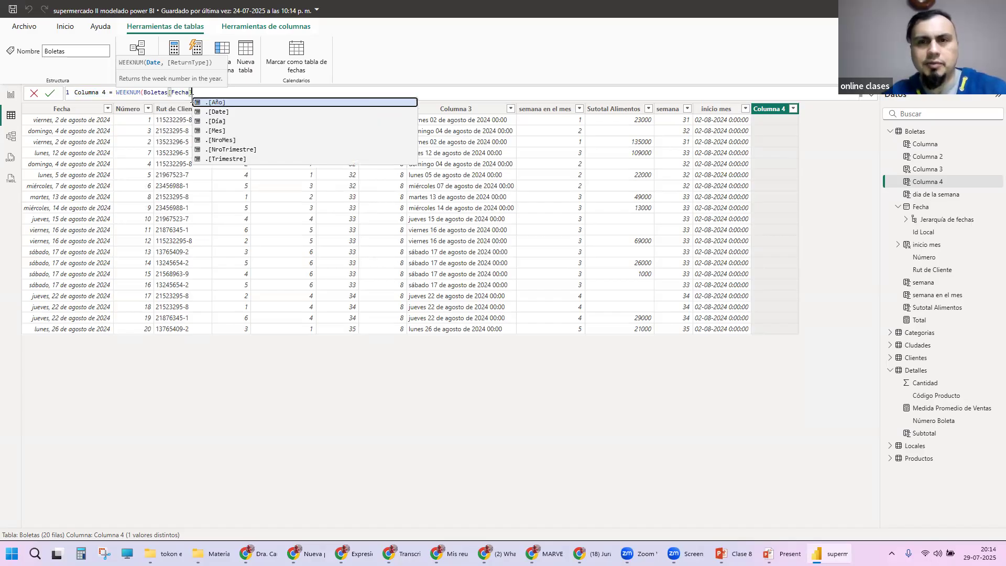
key("BackSpace")
key("BackSpace")
key("BackSpace")
key("BackSpace")
key("BackSpace")
key("BackSpace")
key("BackSpace")
key("BackSpace")
key("BackSpace")
key("BackSpace")
key("BackSpace")
key("BackSpace")
key("BackSpace")
key("BackSpace")
key("BackSpace")
key("BackSpace")
key("BackSpace")
key("BackSpace")
key("BackSpace")
key("BackSpace")
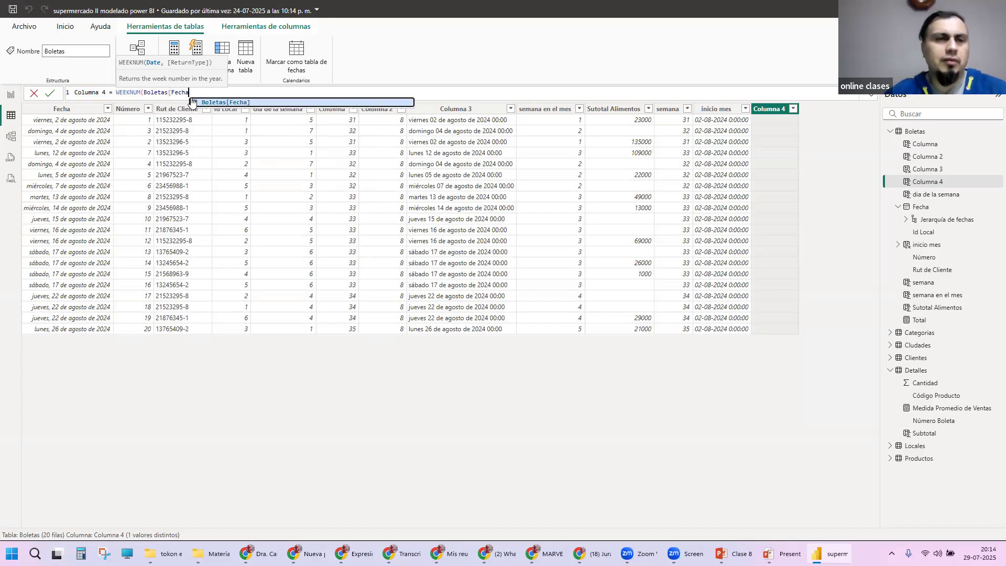
key("BackSpace")
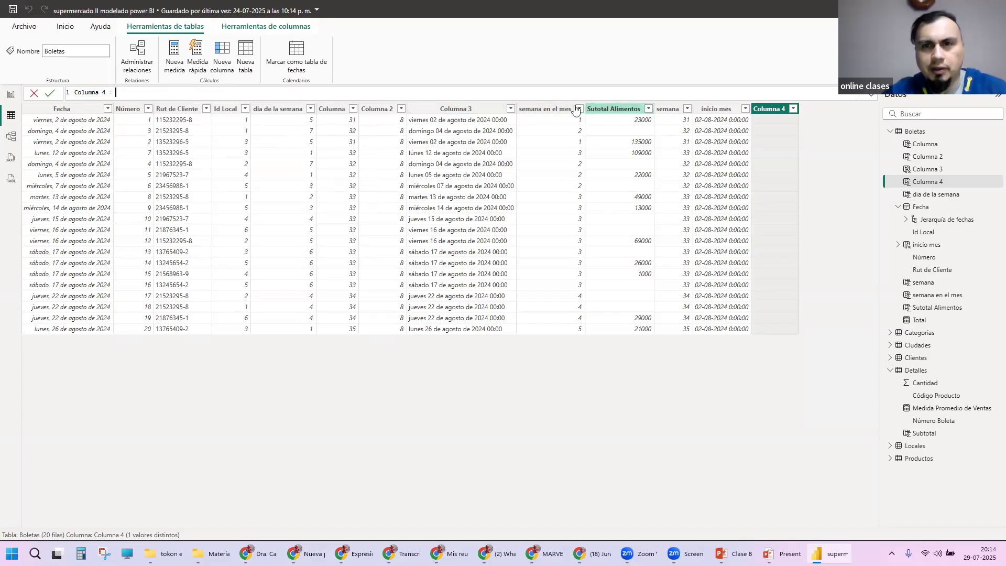
Step: Define Columna 4 as Boletas[semana] -WEEKNUM(Boletas[inicio mes]) and commit the formula
type("semana")
key("Down")
key("Tab")
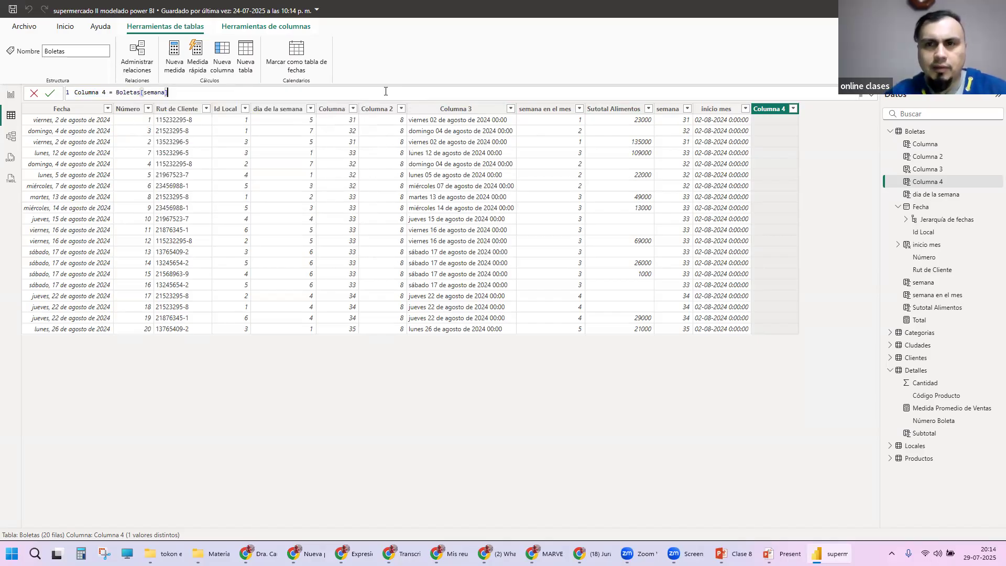
type("-WE")
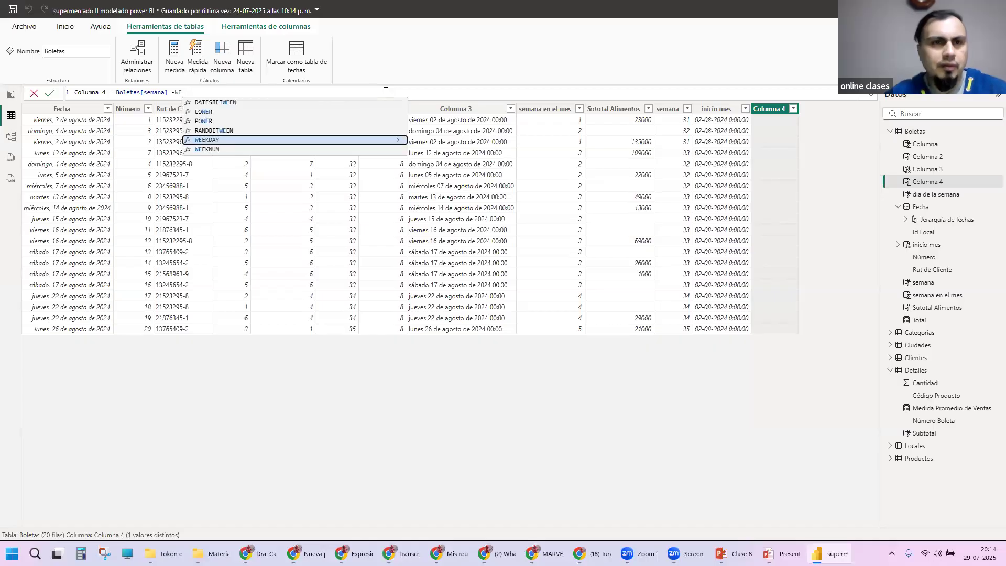
key("Down")
key("Tab")
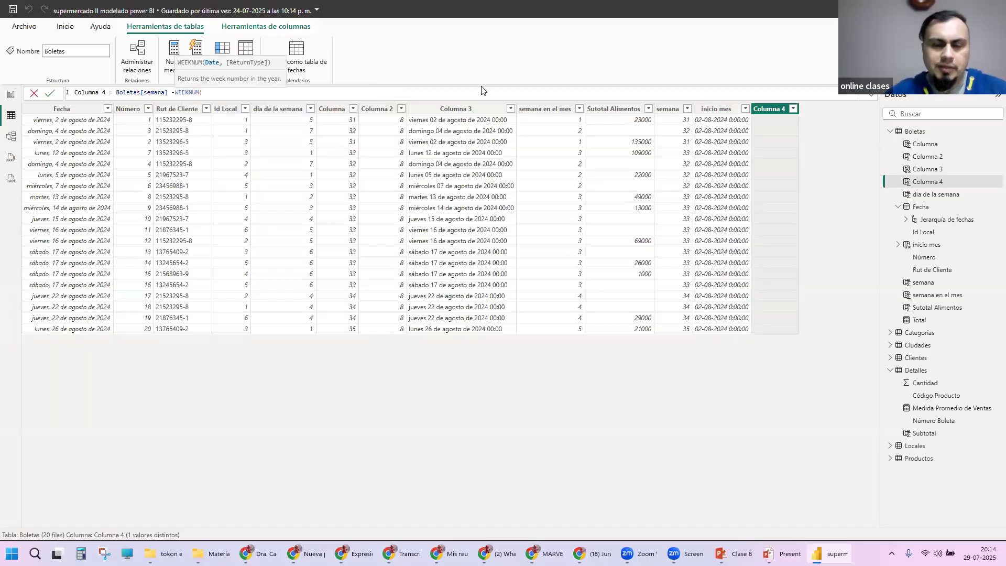
type("ini")
key("Tab")
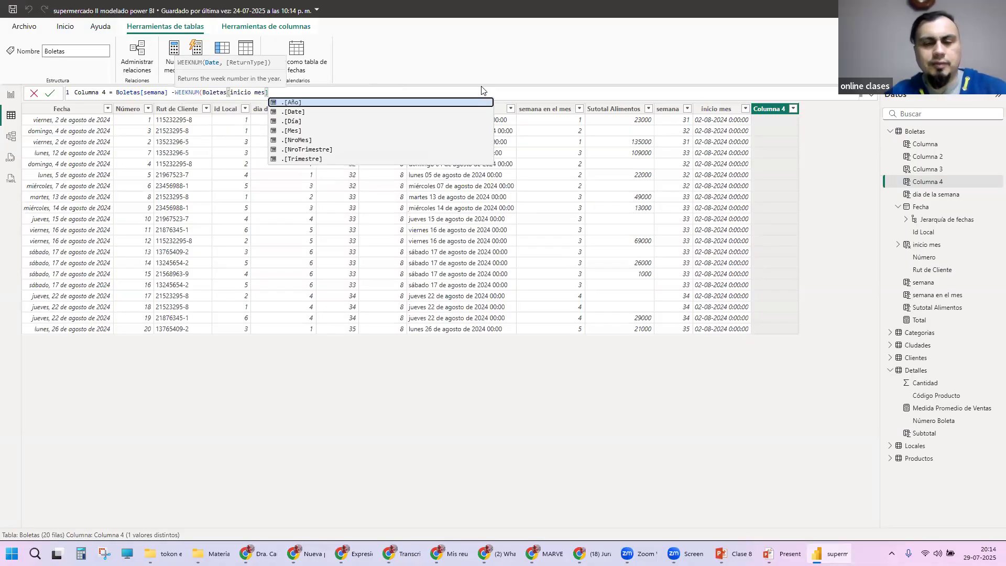
type(")")
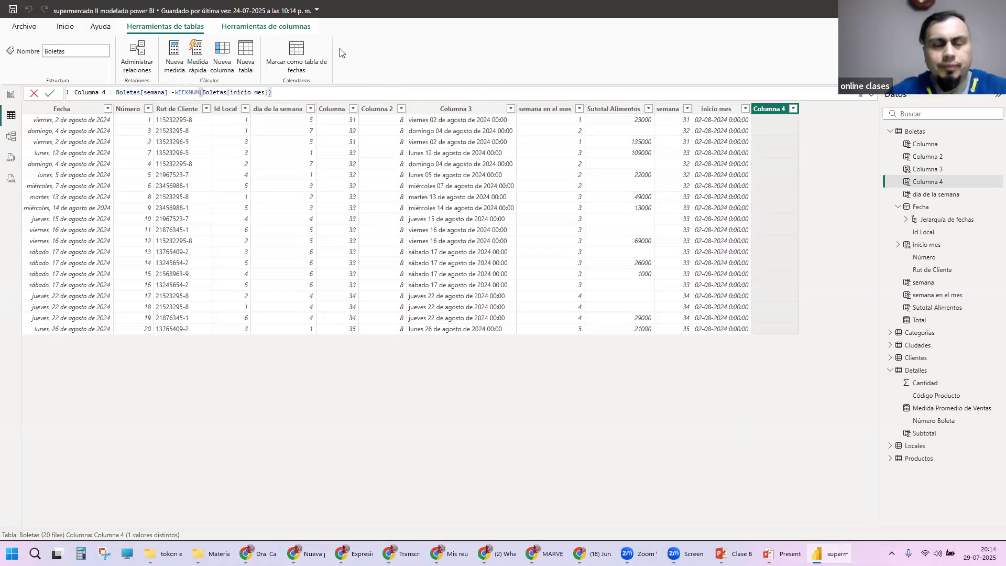
key("Return")
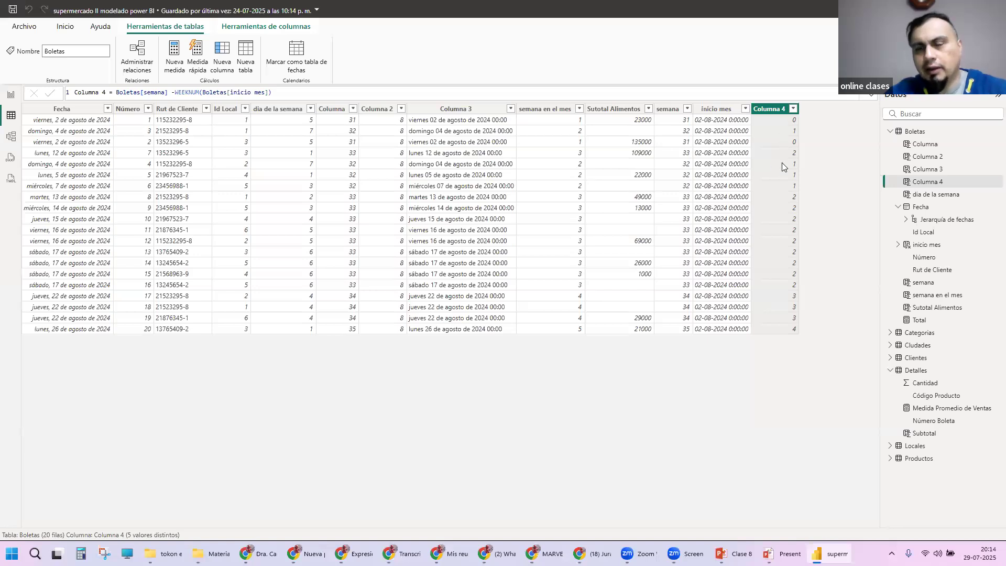
Step: Append +1 to the end of the Columna 4 formula and commit it
left_click(354, 95)
type("+1")
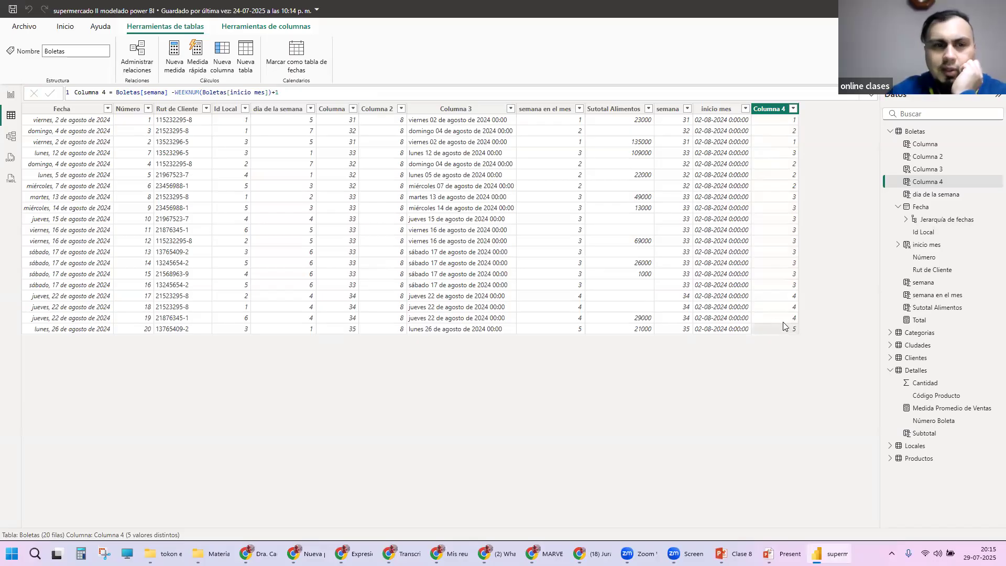
Step: Compare the Columna 4 formula with the semana en el mes formula, examining its WEEKNUM and STARTOFMONTH parts
left_click(175, 92)
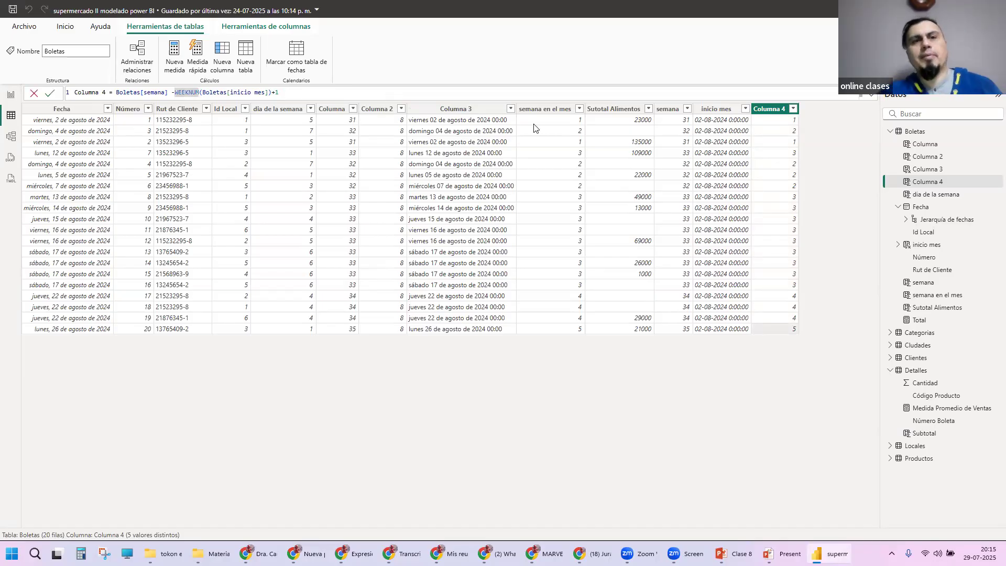
left_click(563, 111)
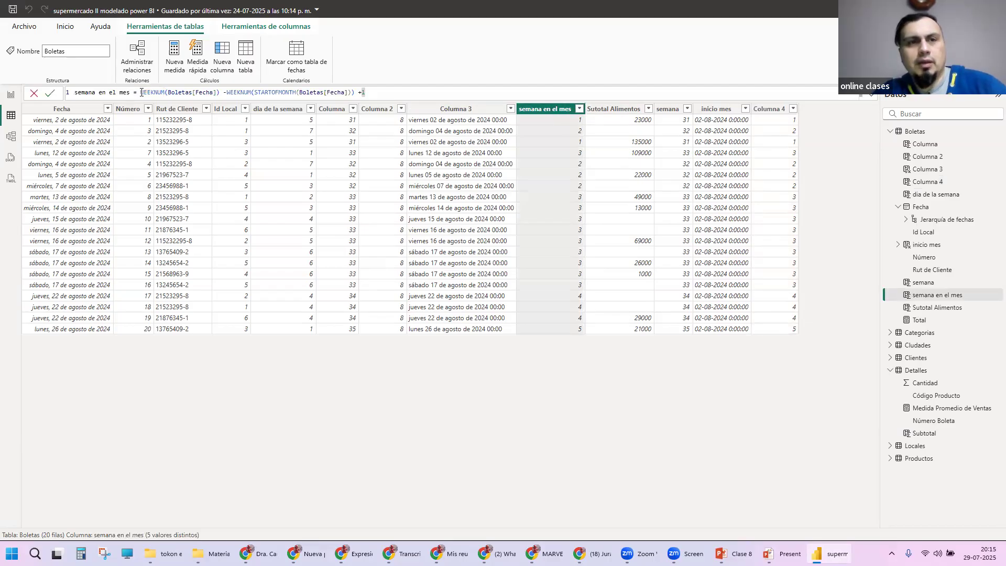
left_click_drag(141, 92, 220, 94)
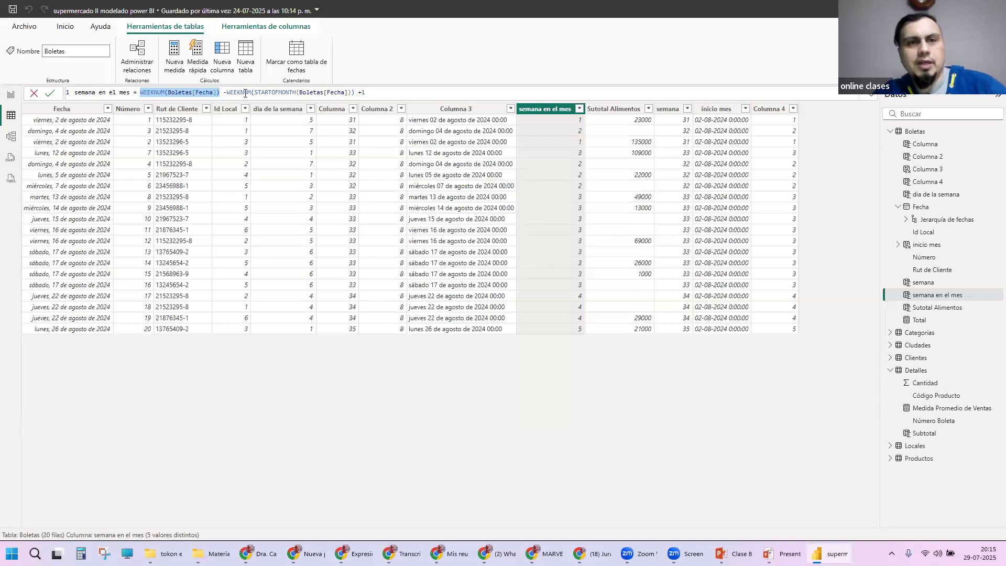
double_click(246, 93)
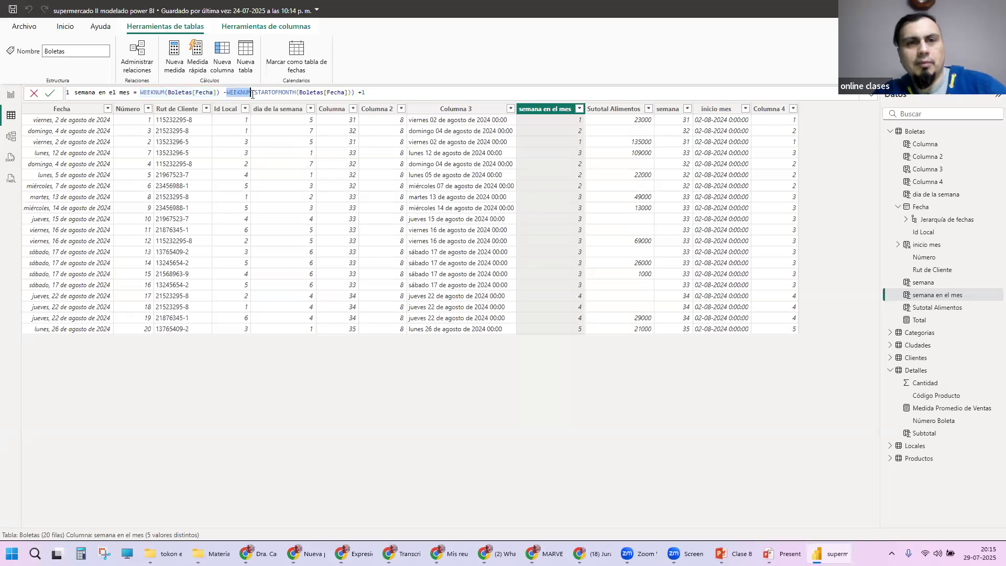
left_click(256, 92)
left_click_drag(349, 92, 354, 92)
left_click_drag(141, 92, 396, 92)
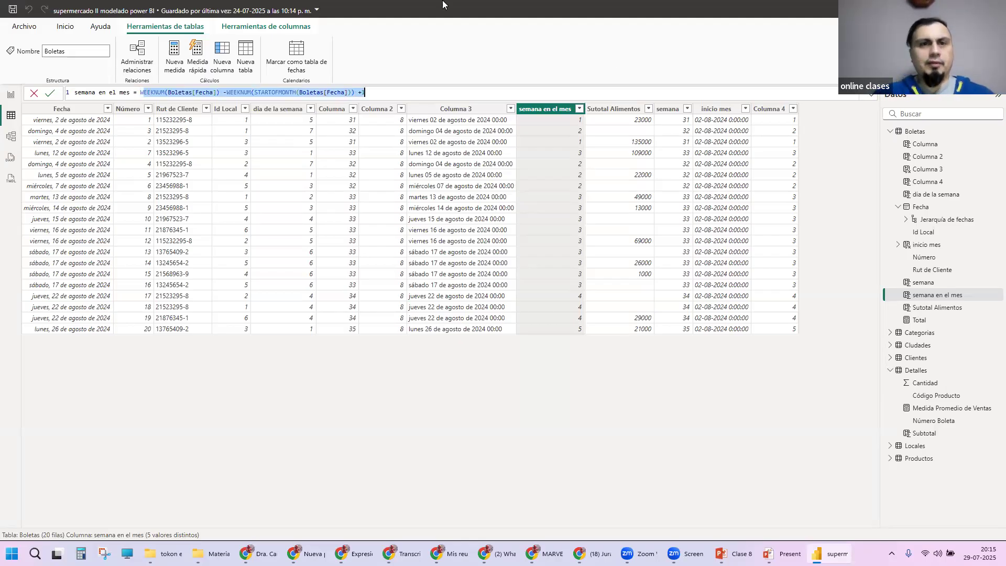
left_click(420, 96)
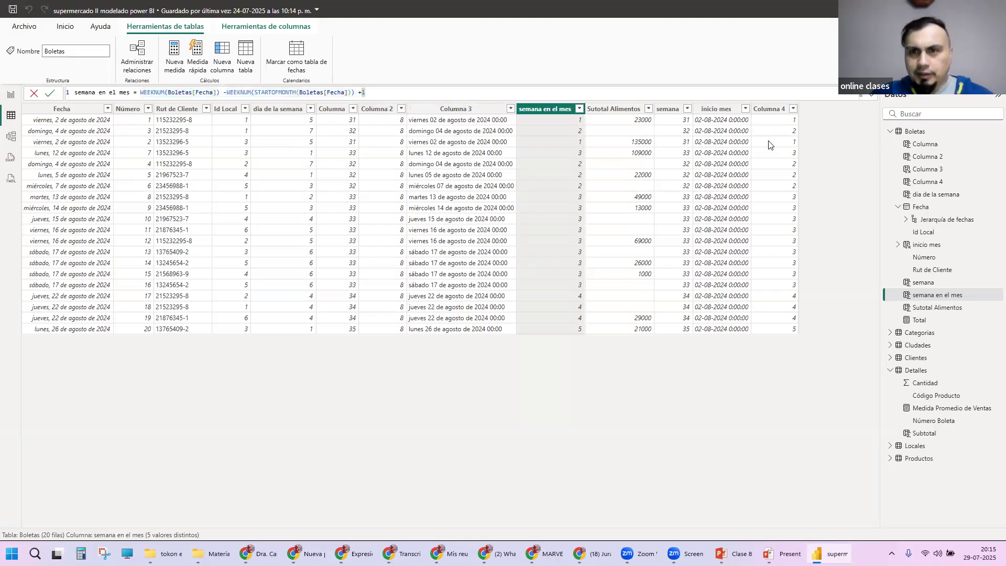
Step: Delete the calculated column Columna 4 from the Boletas table and confirm its removal
left_click(768, 109)
right_click(767, 108)
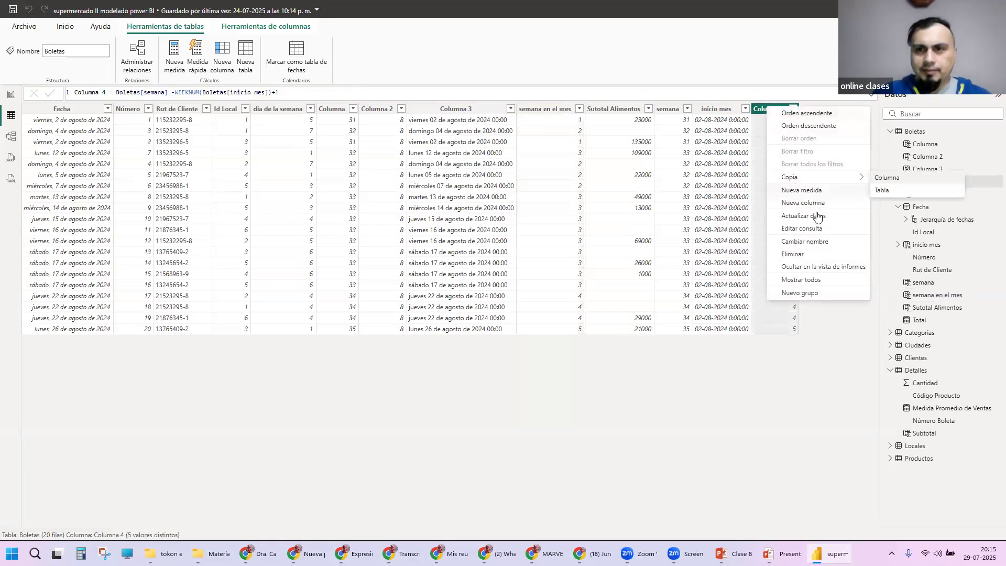
left_click(764, 153)
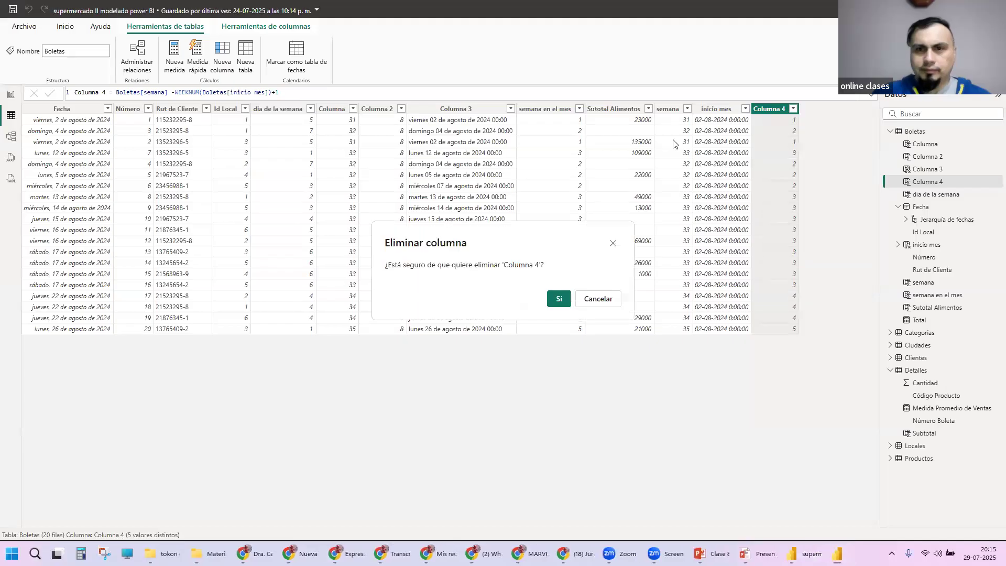
left_click(555, 299)
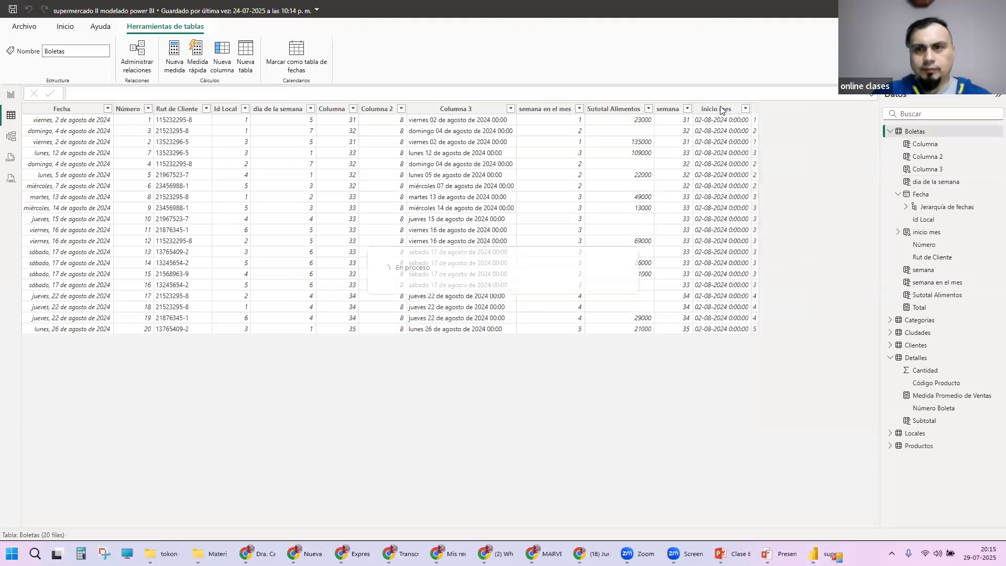
Step: Delete the helper columns inicio mes and semana from the Boletas table, confirming each removal
right_click(720, 109)
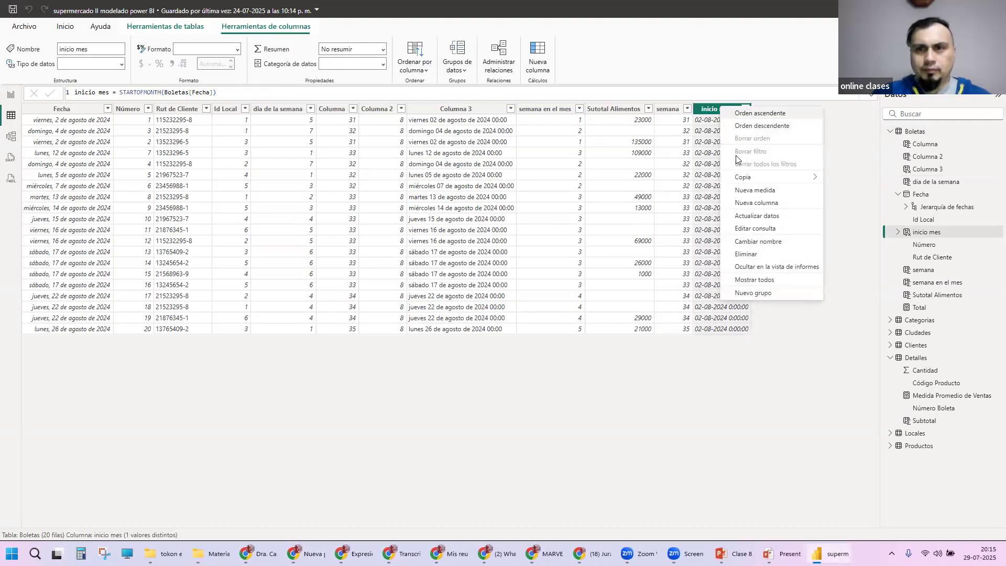
left_click(753, 219)
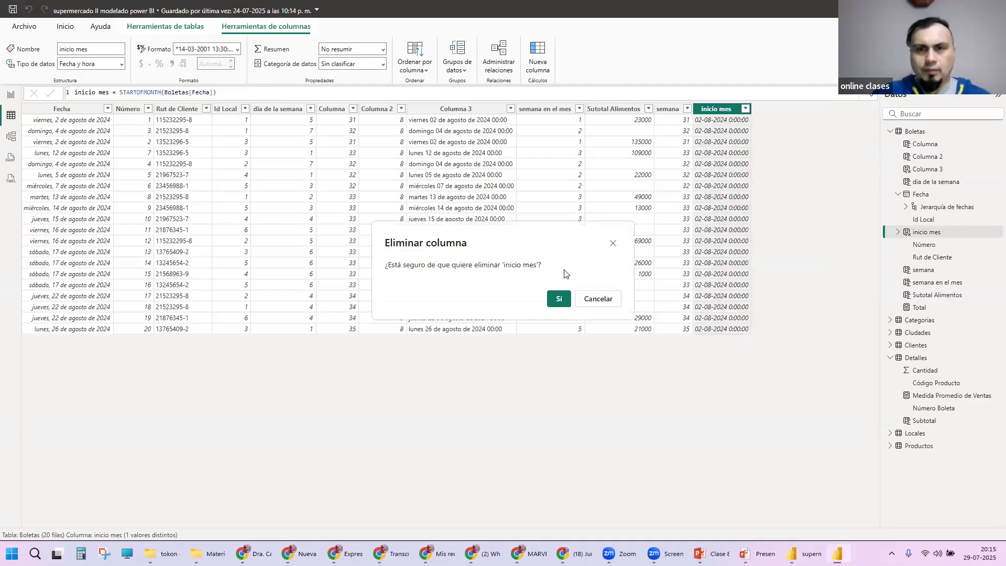
left_click(555, 298)
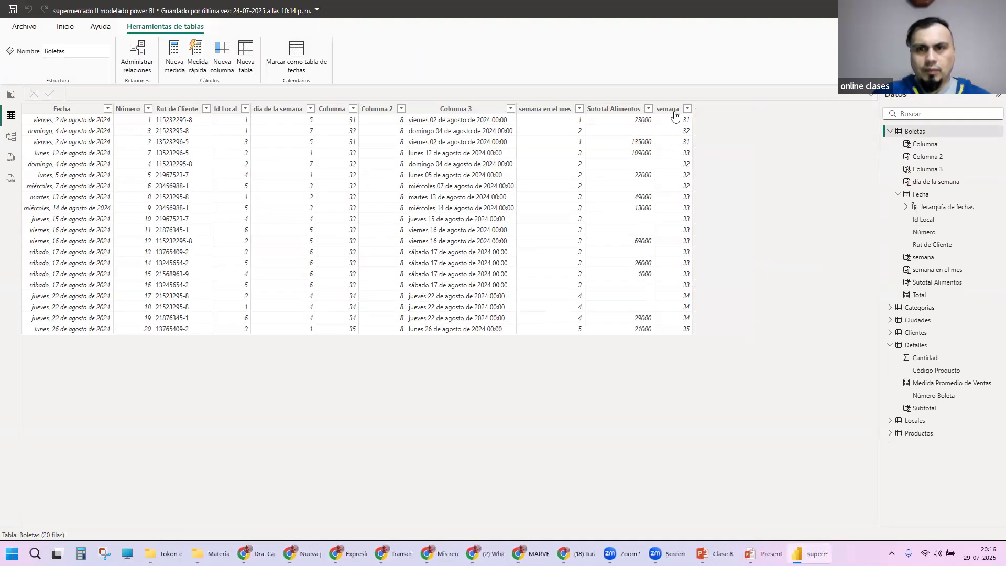
right_click(674, 110)
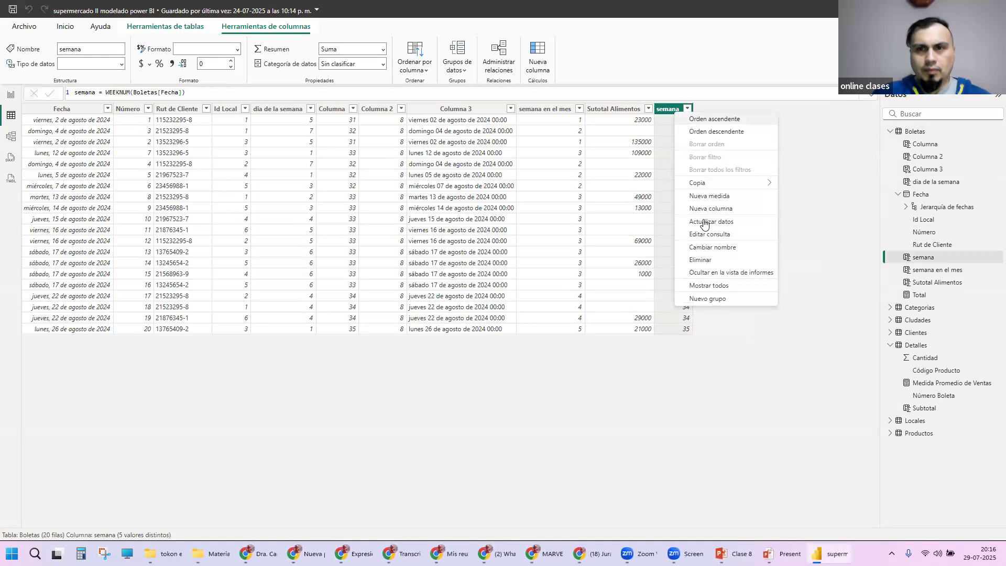
left_click(712, 261)
left_click(561, 301)
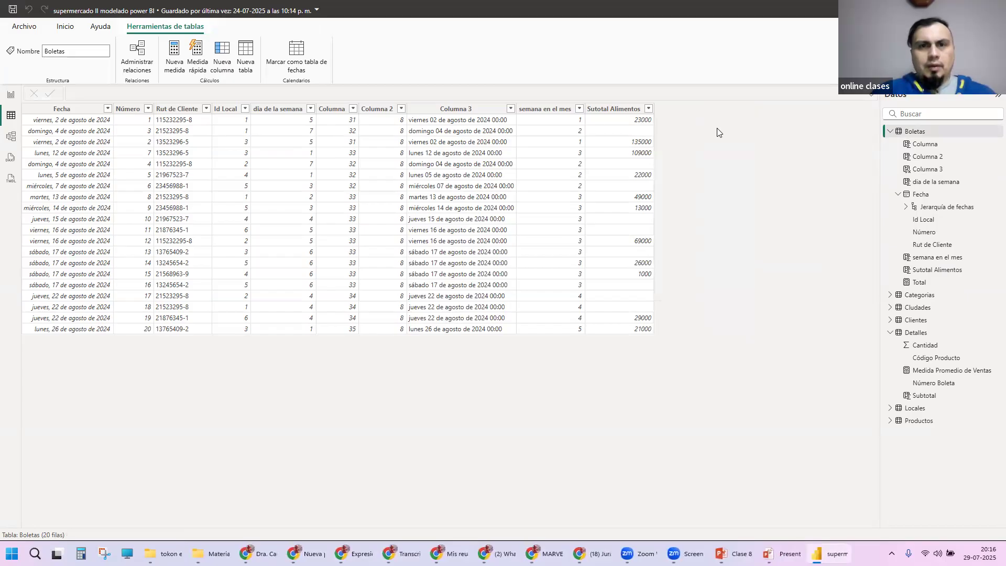
Step: Examine the FORMAT formula of Columna 3 and its date pattern, and look briefly at the semana en el mes formula
left_click(468, 111)
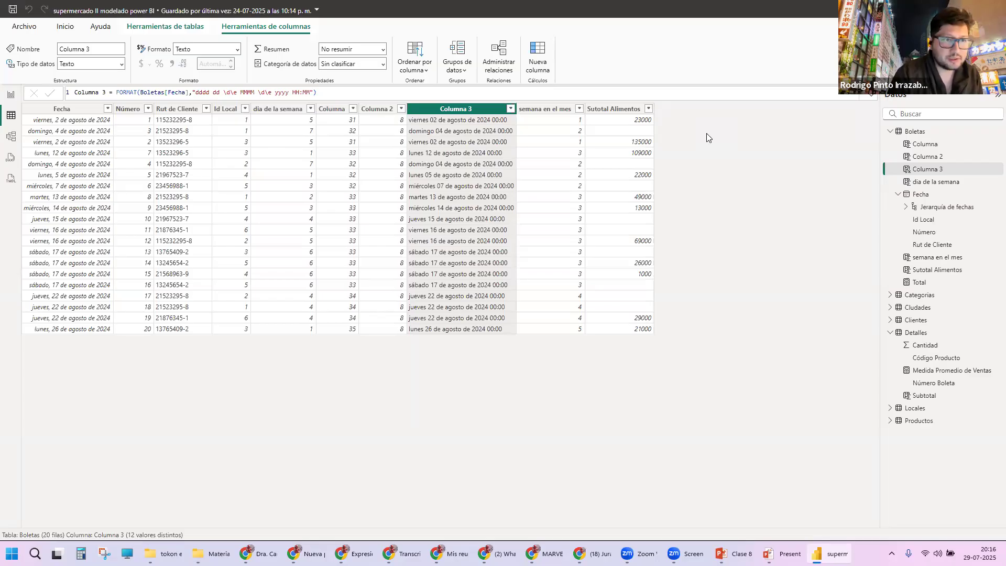
left_click(390, 93)
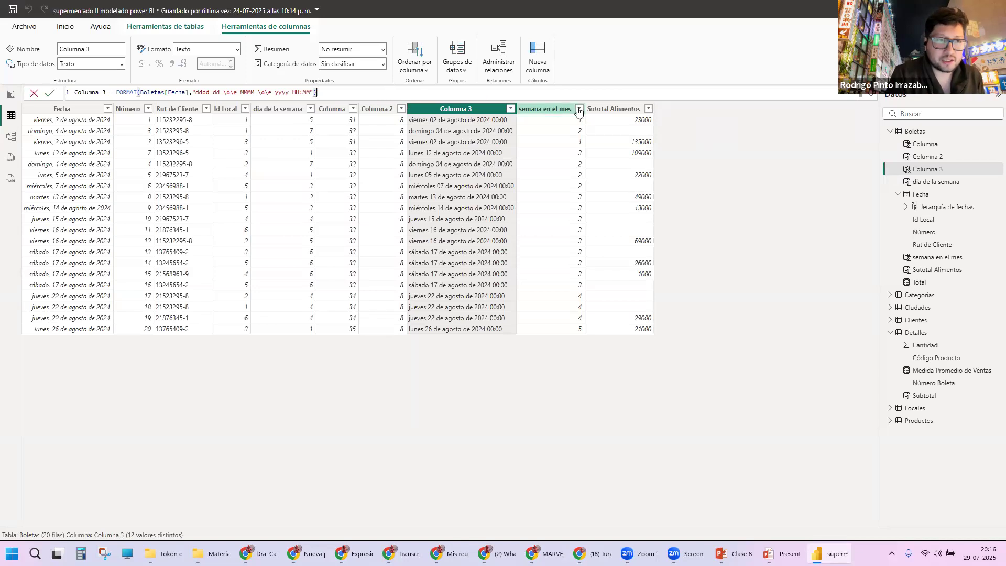
left_click(183, 27)
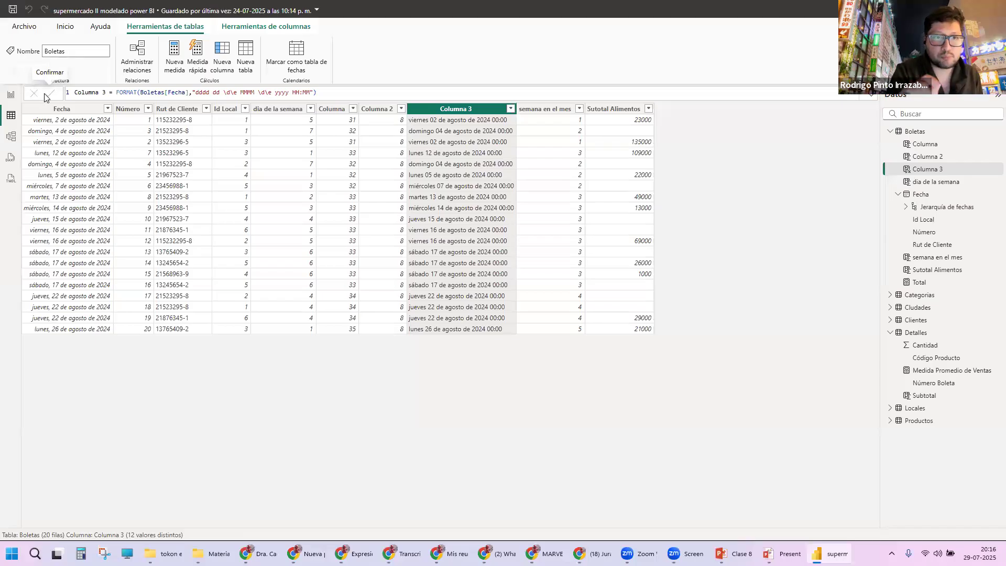
left_click(416, 94)
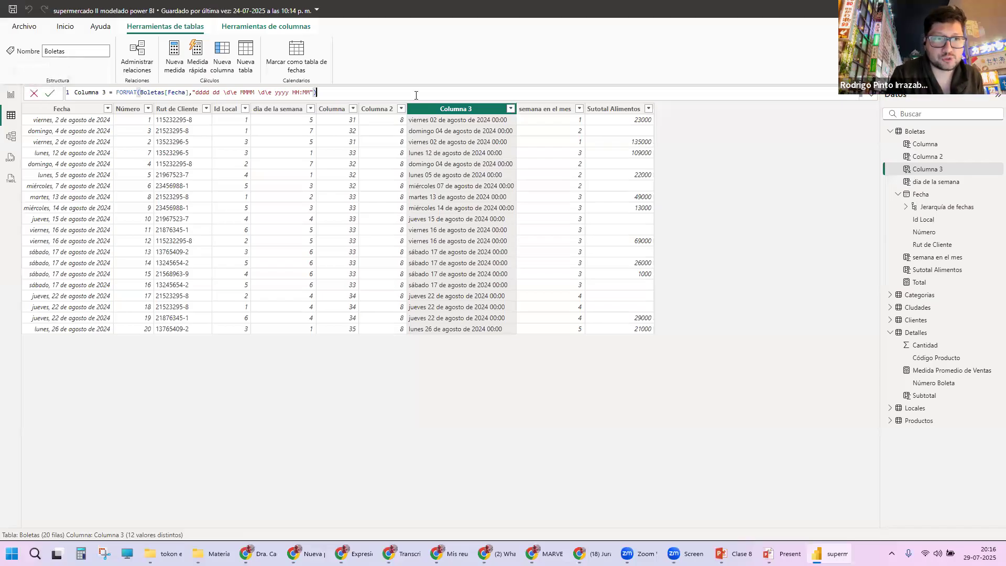
left_click(571, 110)
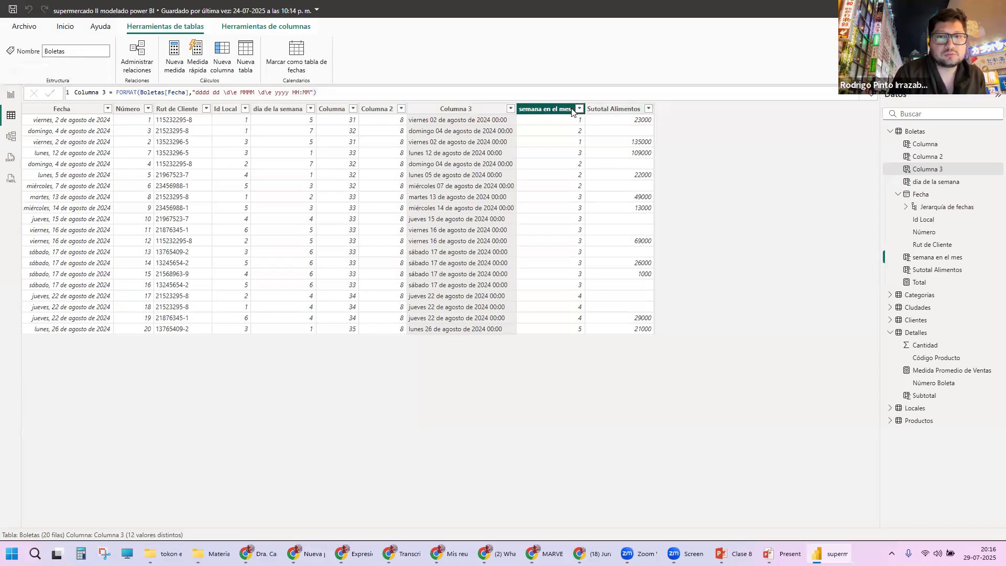
left_click(471, 111)
left_click_drag(316, 92, 73, 95)
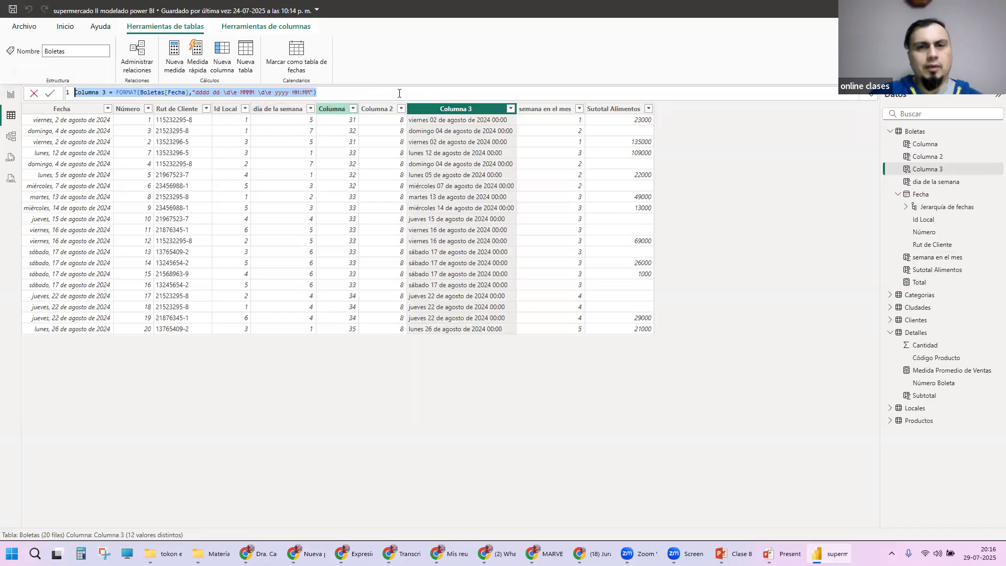
left_click(398, 93)
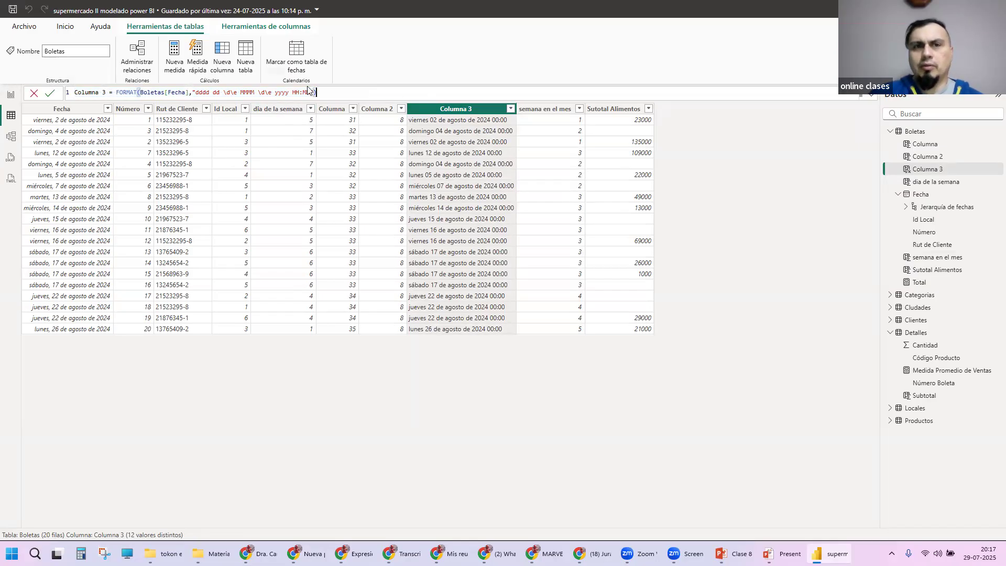
triple_click(155, 94)
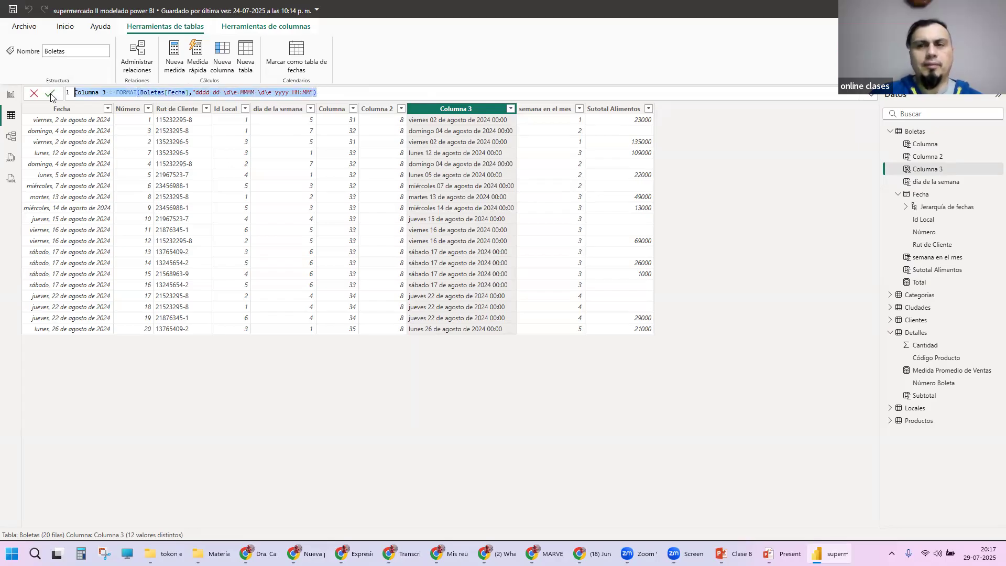
left_click(414, 93)
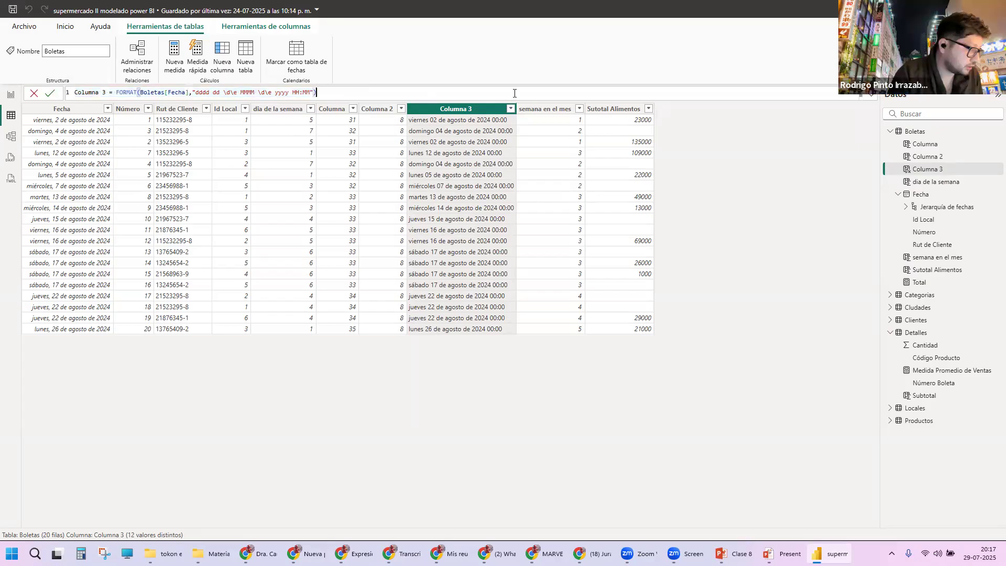
Step: Review the Fecha, Número, Rut de Cliente and Id Local columns and compare the dates with dia de la semana
left_click(69, 110)
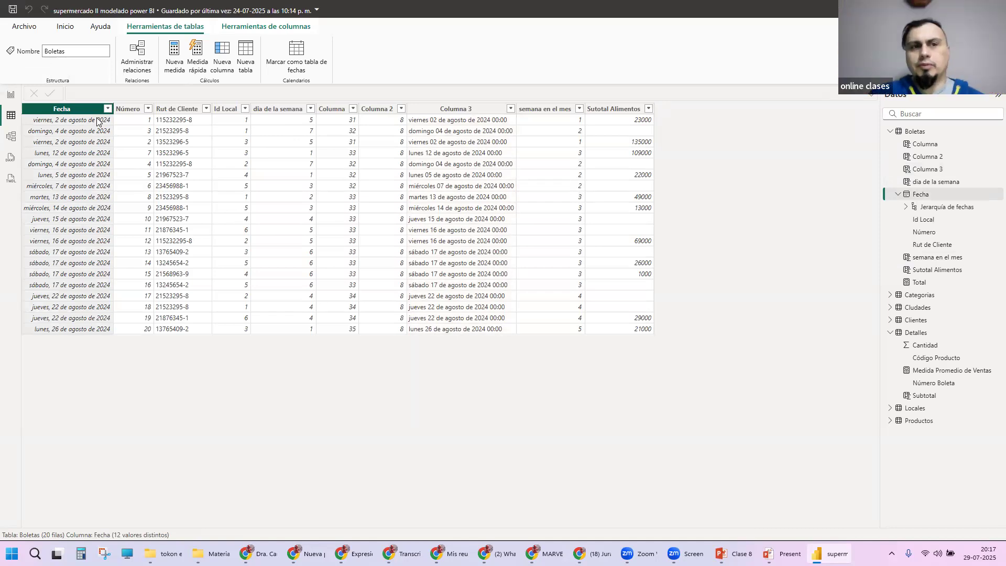
left_click(129, 109)
left_click(80, 109)
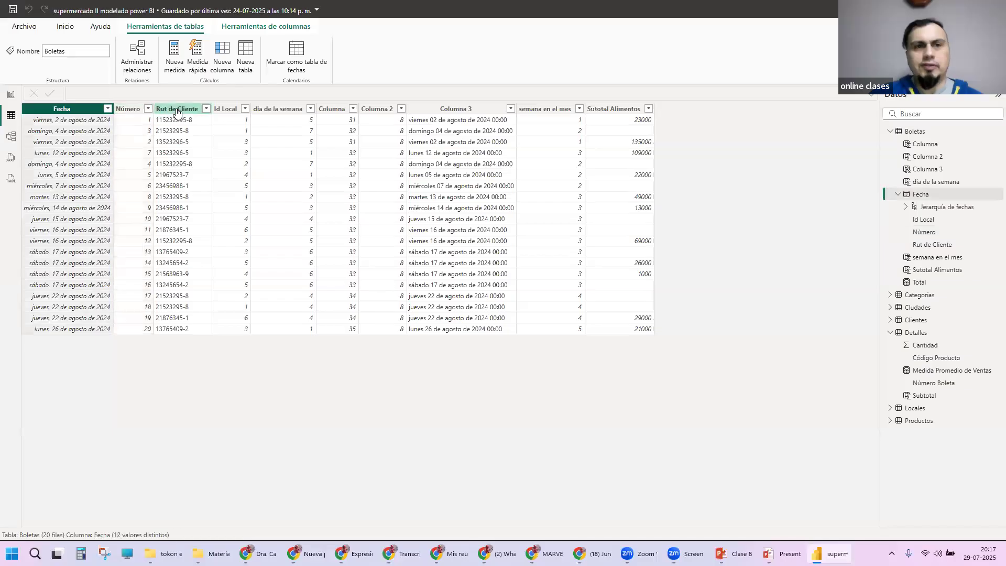
left_click(178, 109)
left_click(230, 109)
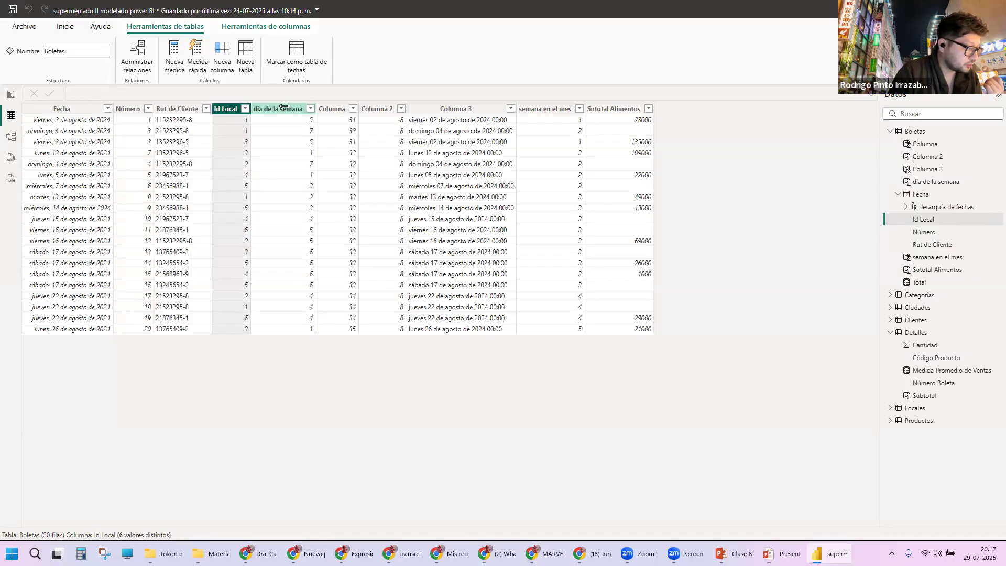
left_click(275, 130)
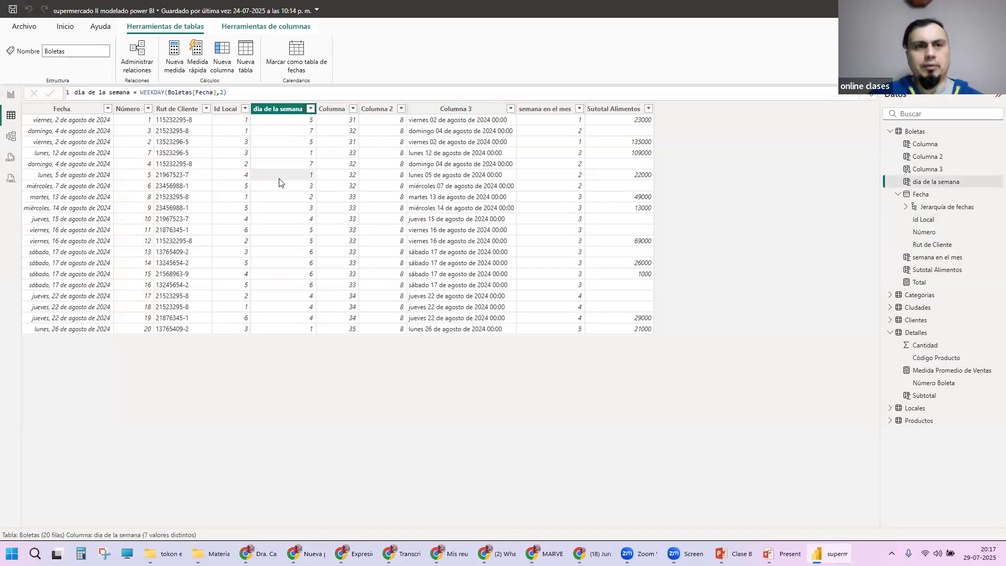
left_click(157, 164)
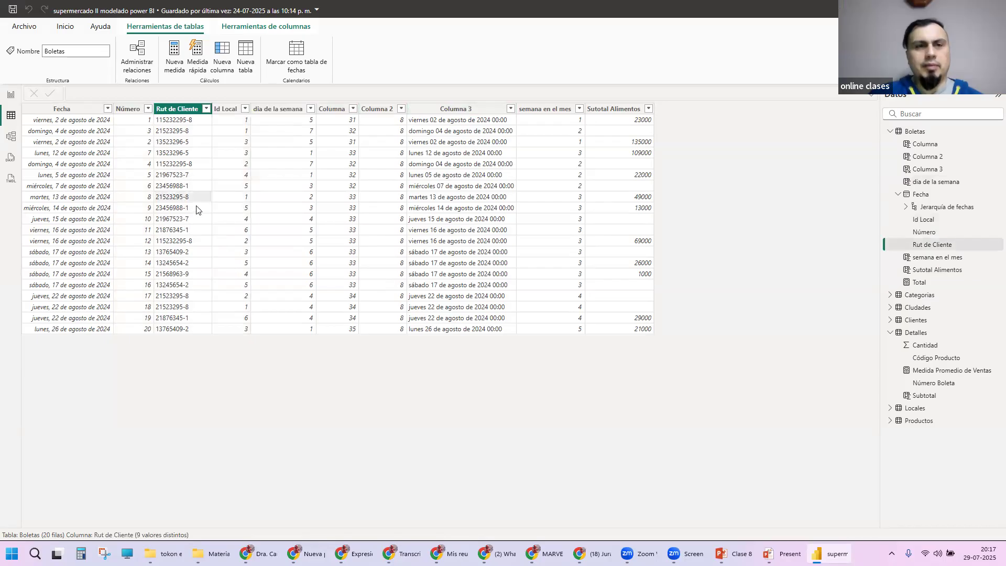
left_click(64, 152)
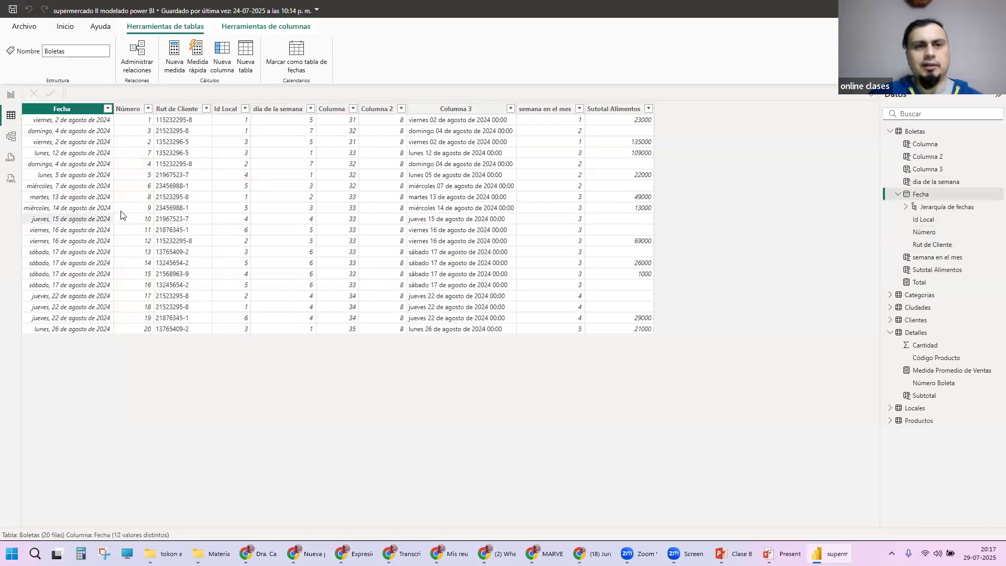
Step: Inspect the DAX formulas of the calculated columns in Boletas, from dia de la semana through Sutotal Alimentos
left_click(292, 112)
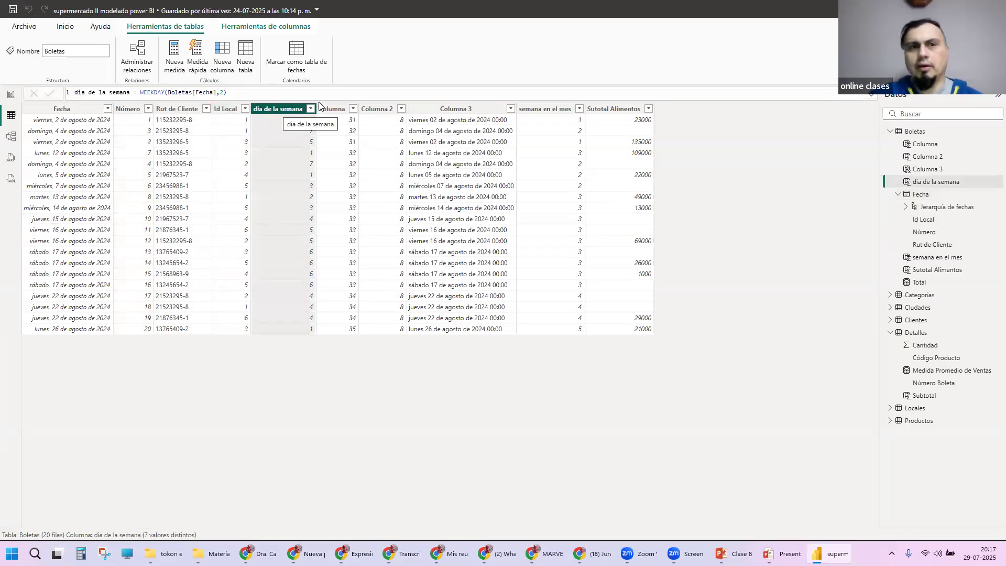
left_click(345, 111)
left_click(370, 110)
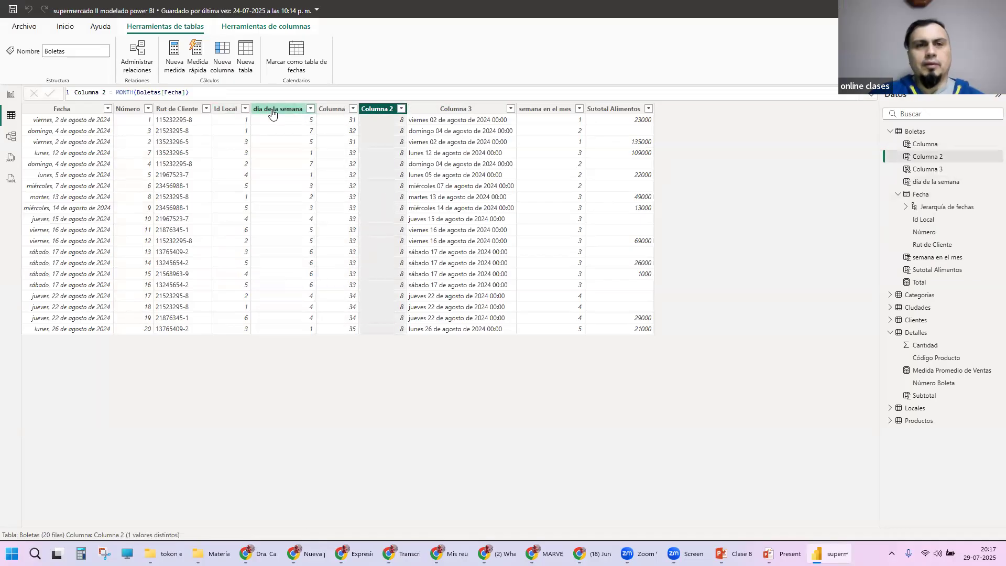
left_click(278, 110)
left_click(227, 111)
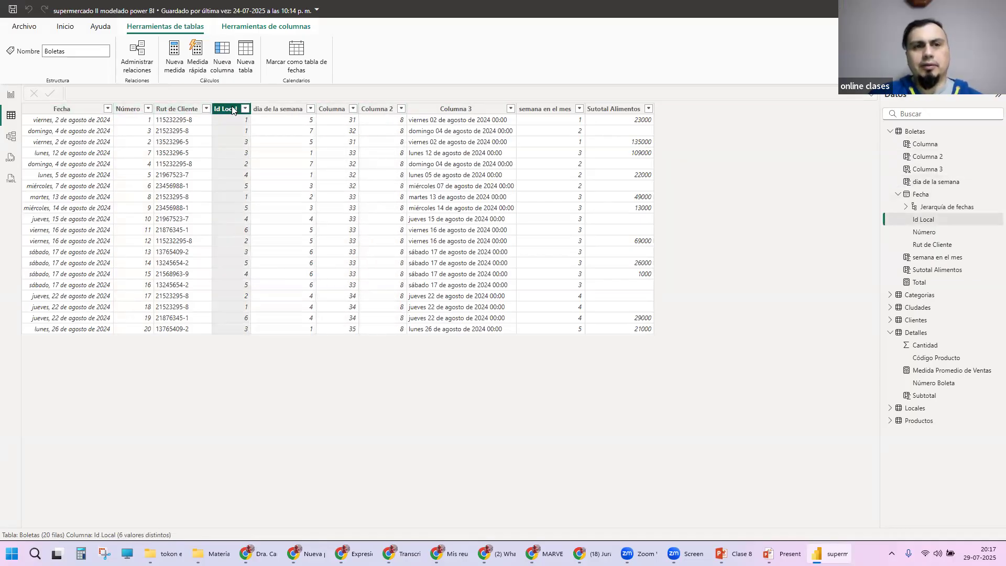
left_click(279, 109)
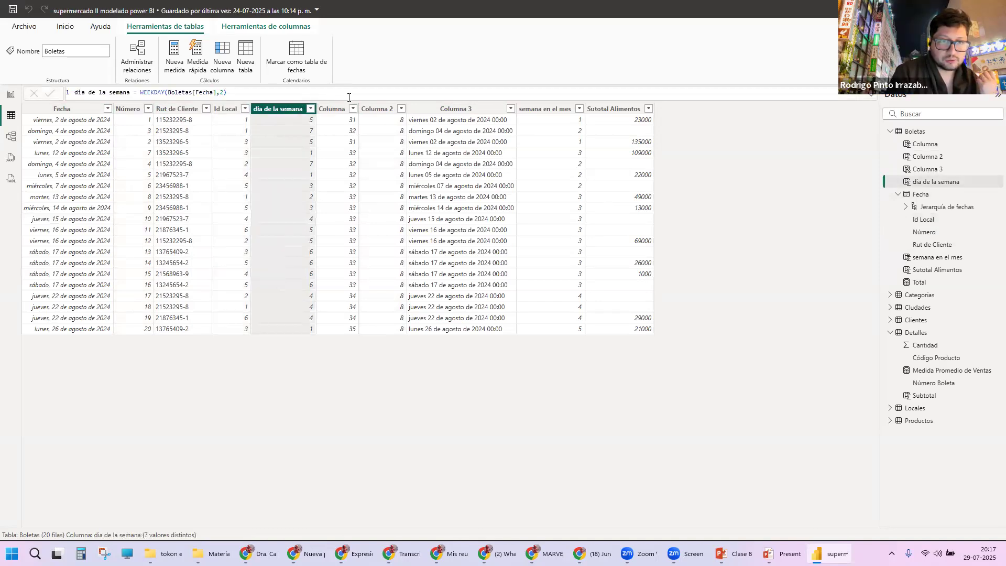
left_click(338, 110)
left_click(367, 109)
left_click(448, 110)
left_click(541, 111)
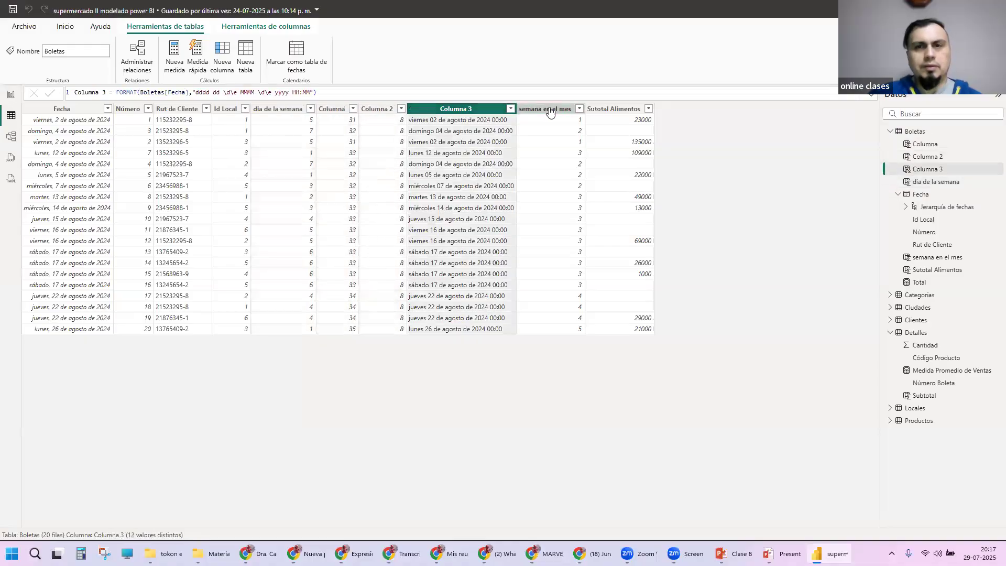
left_click(613, 109)
left_click(278, 109)
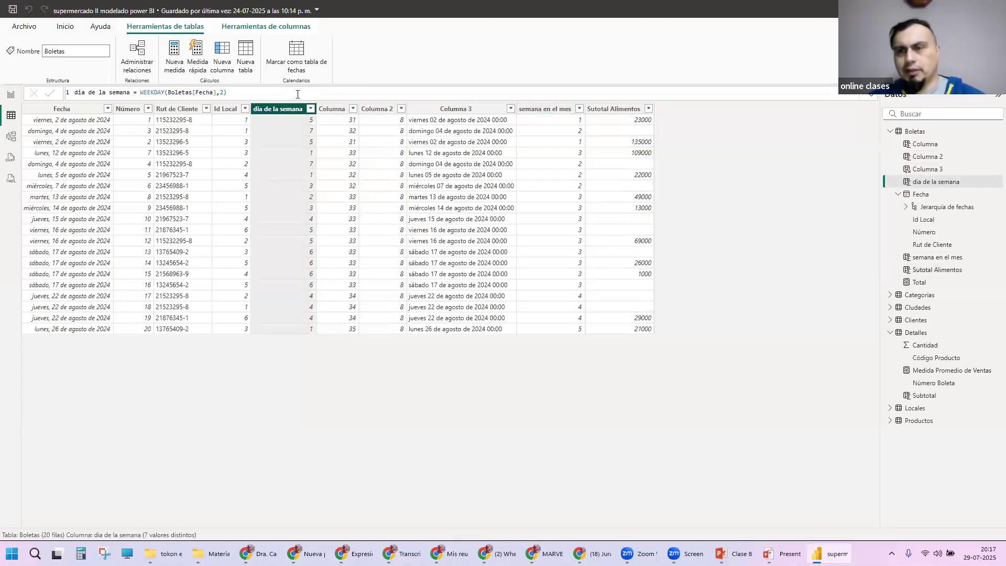
left_click(223, 65)
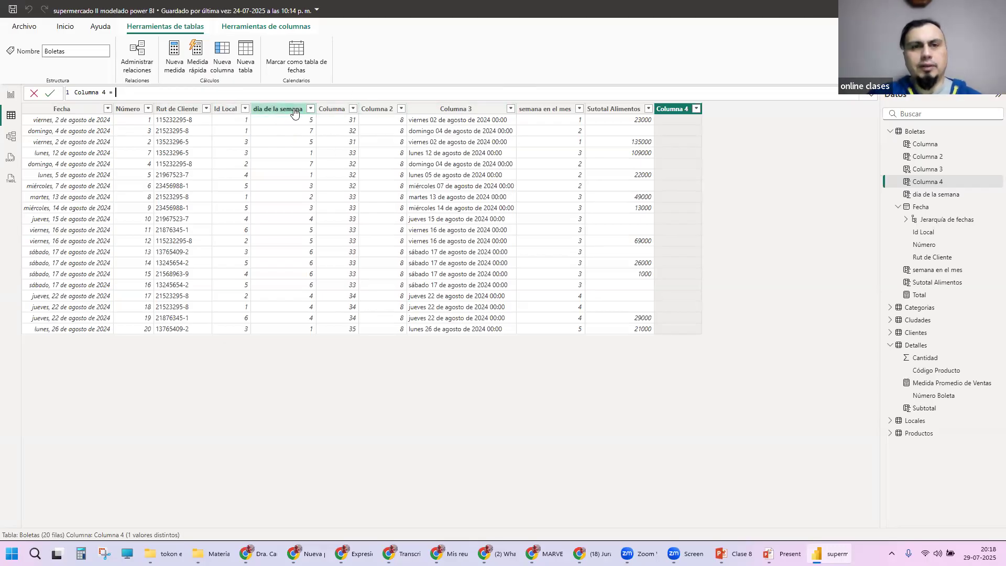
key("Escape")
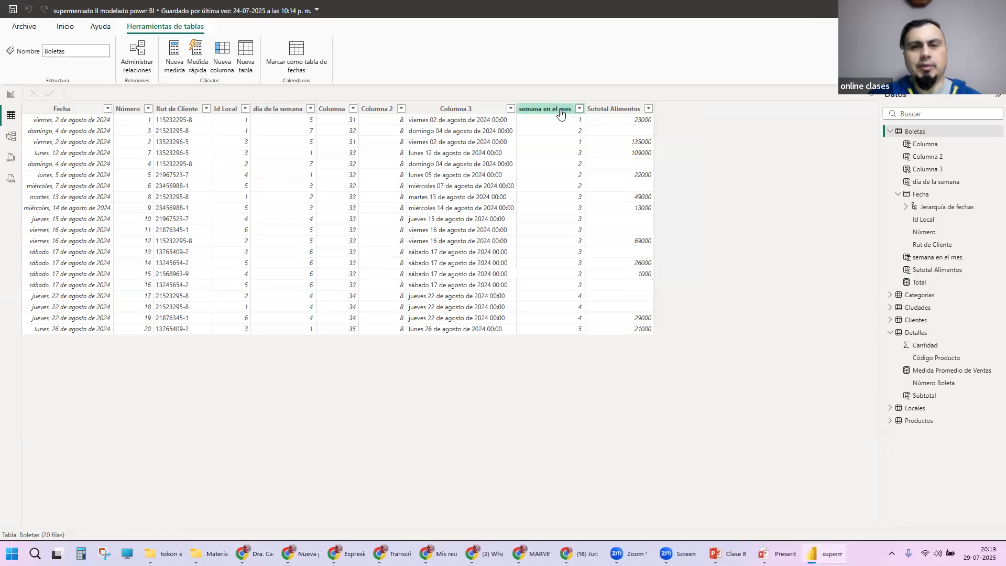
Step: Examine the formulas of the semana en el mes and Sutotal Alimentos columns
left_click(562, 109)
left_click(560, 92)
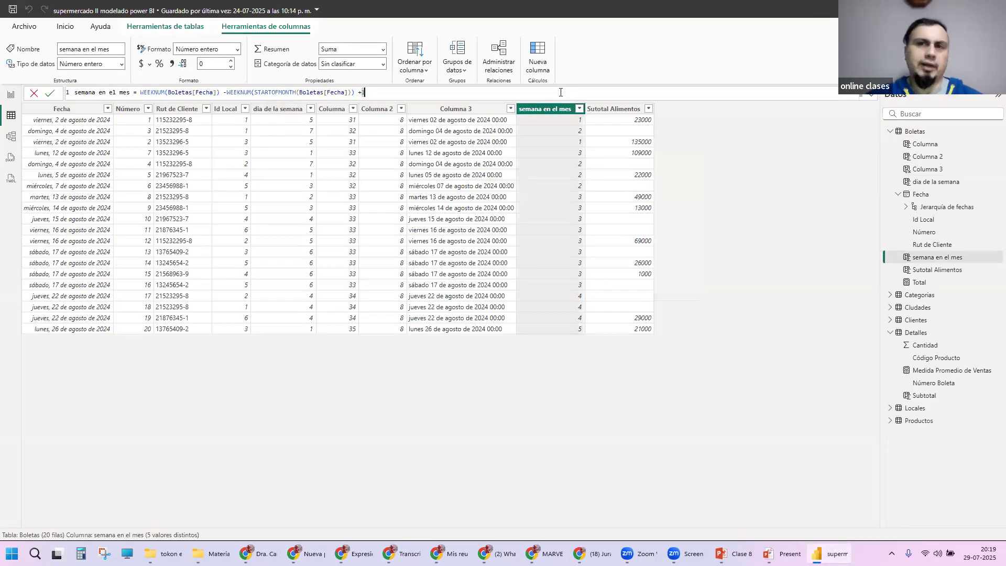
left_click(614, 106)
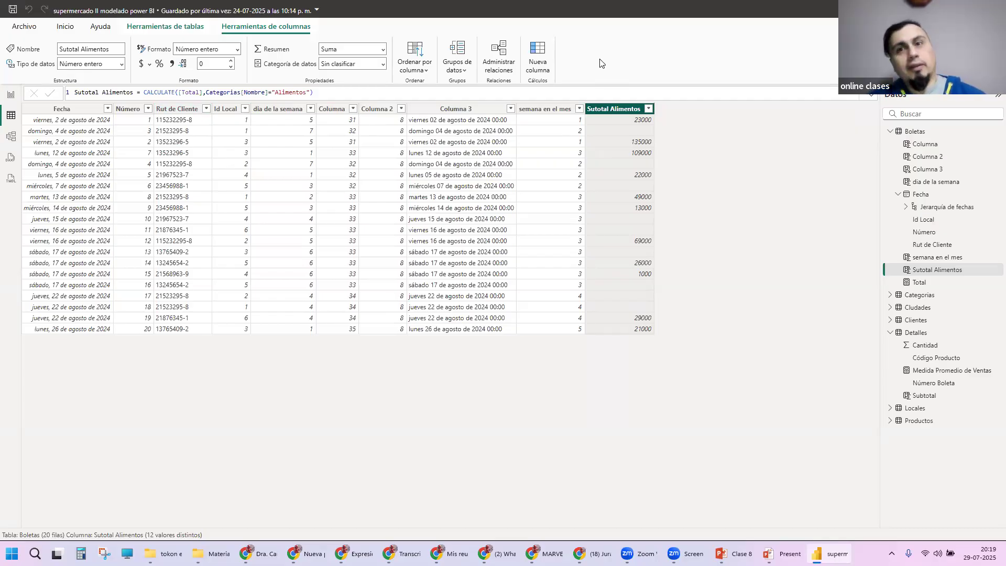
Step: Rename Columna 3 in the Boletas table as "fecha con formato"
left_click(456, 110)
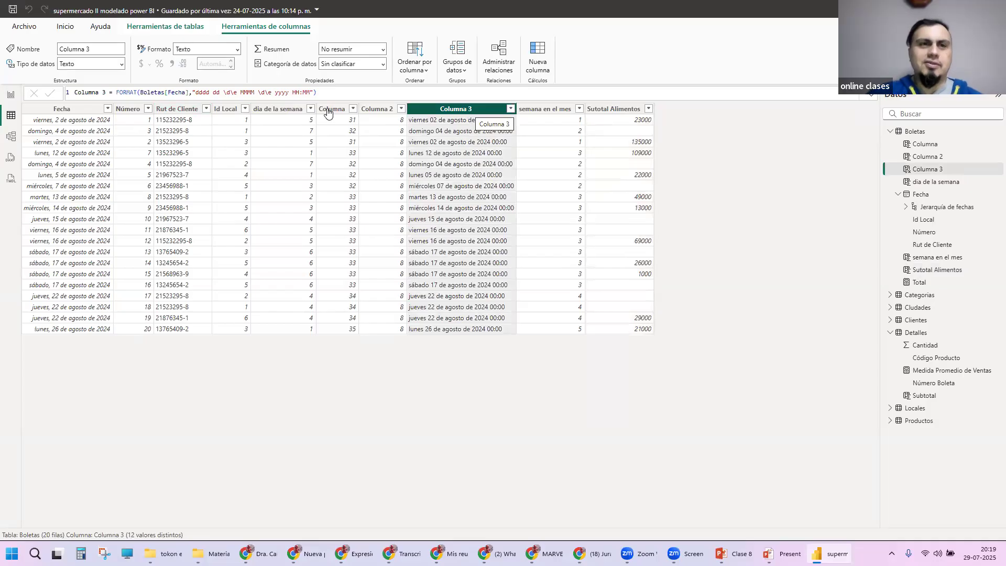
left_click_drag(106, 93, 36, 88)
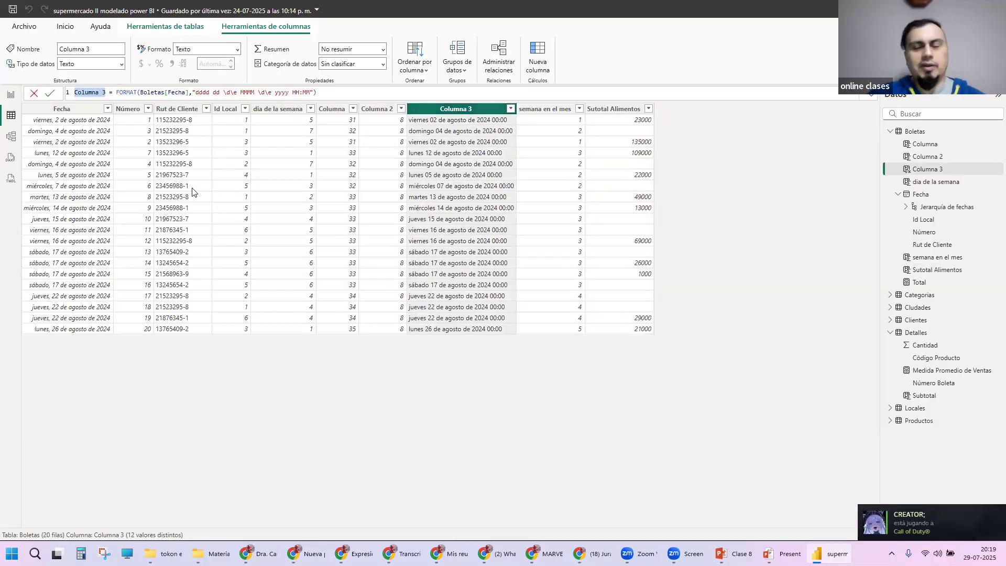
key("BackSpace")
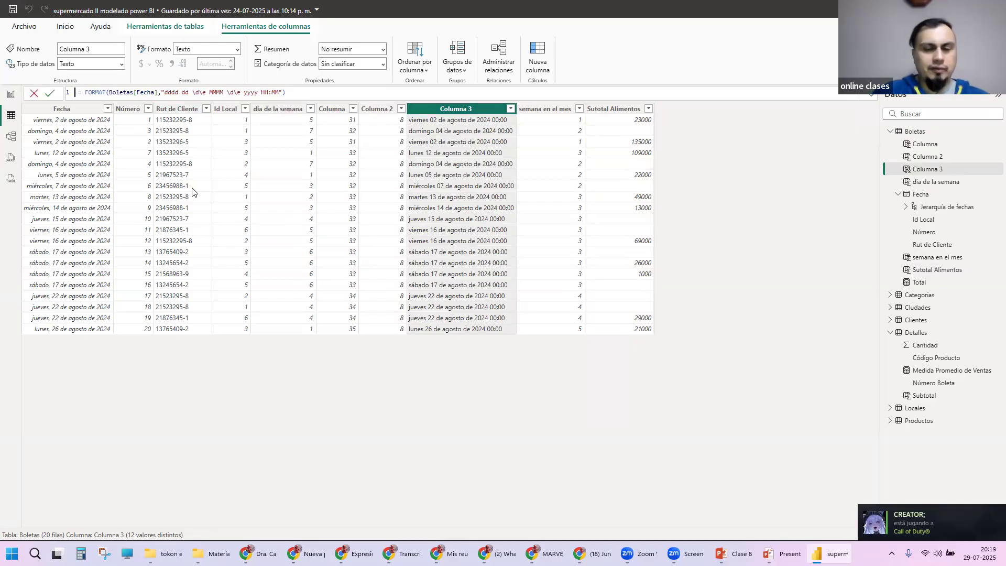
type("fecha con formato")
key("Return")
Step: Rename Columna 2, the MONTH column, as "mes"
left_click(374, 109)
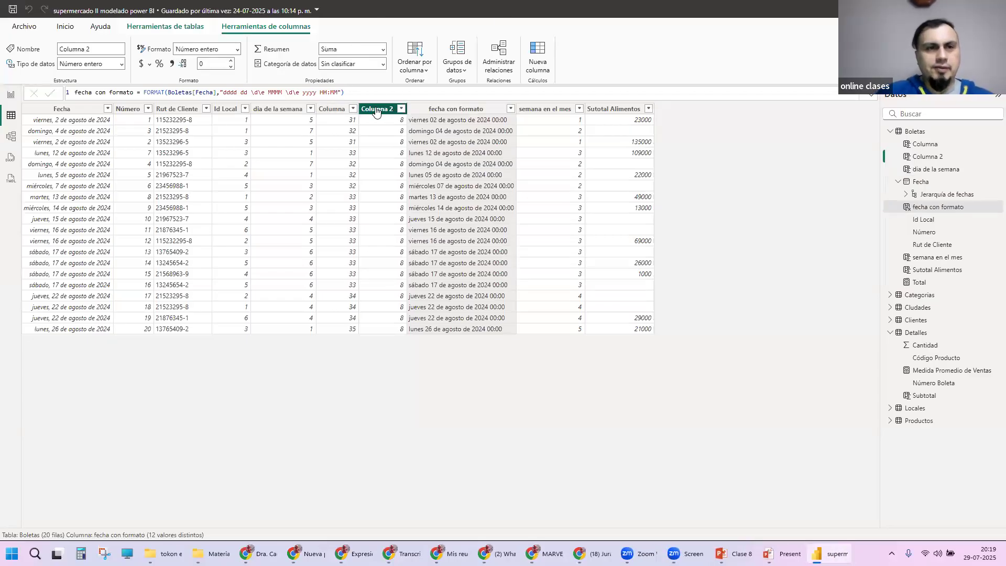
left_click_drag(105, 91, 75, 93)
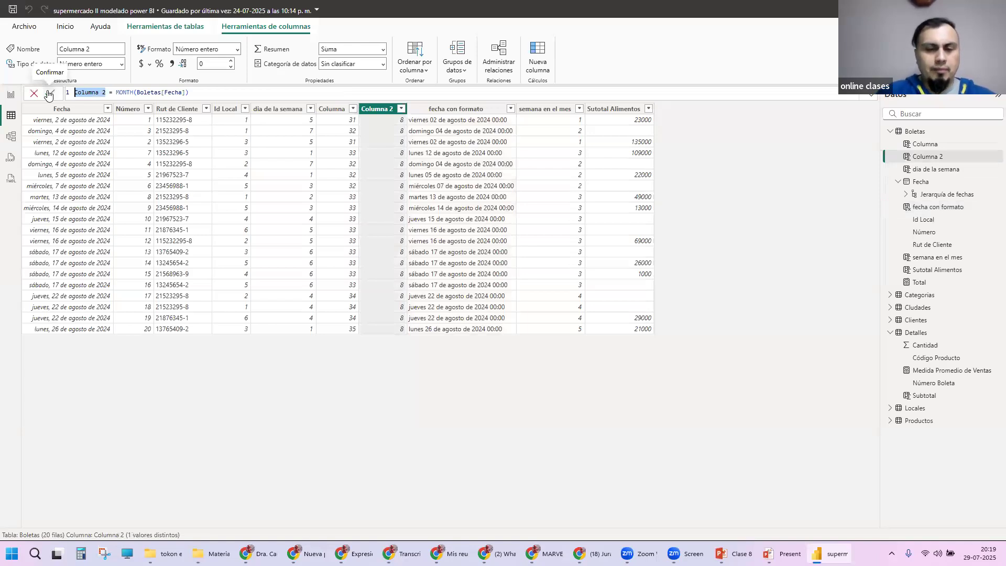
type("mes")
left_click(49, 93)
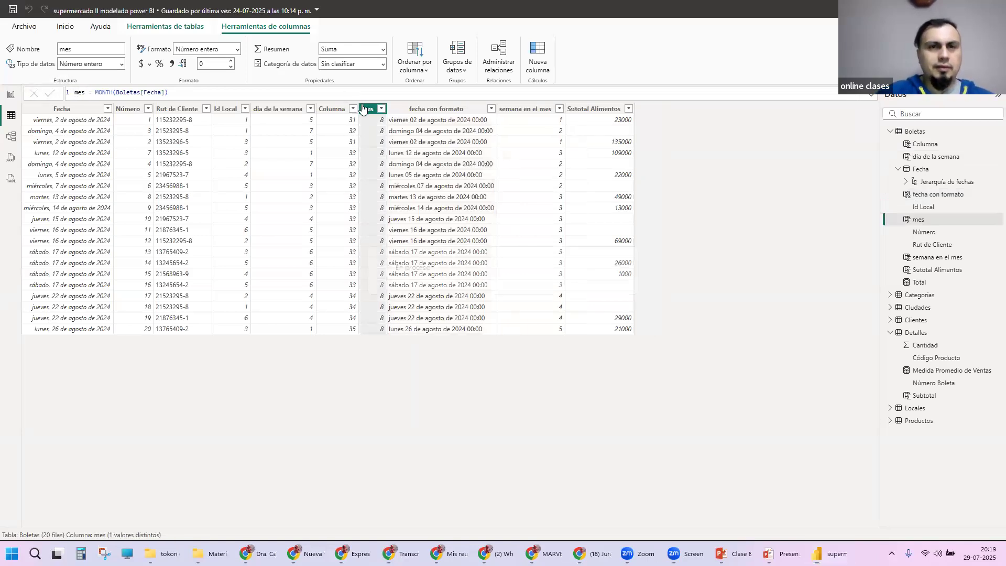
Step: Rename the WEEKNUM column Columna as "semana" and check the formula of dia de la semana
left_click(346, 108)
left_click_drag(99, 93, 75, 92)
type("semana")
key("Return")
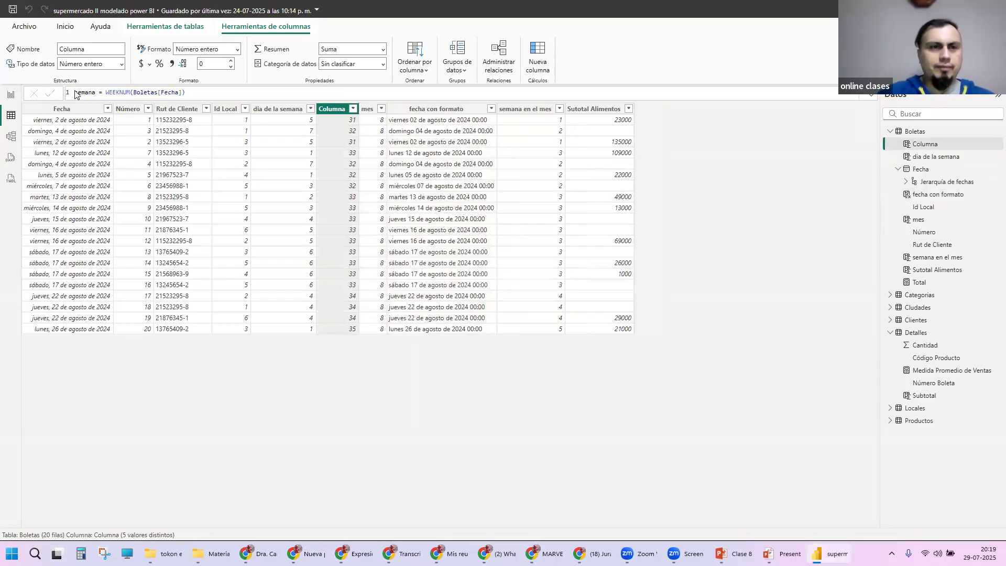
left_click(285, 109)
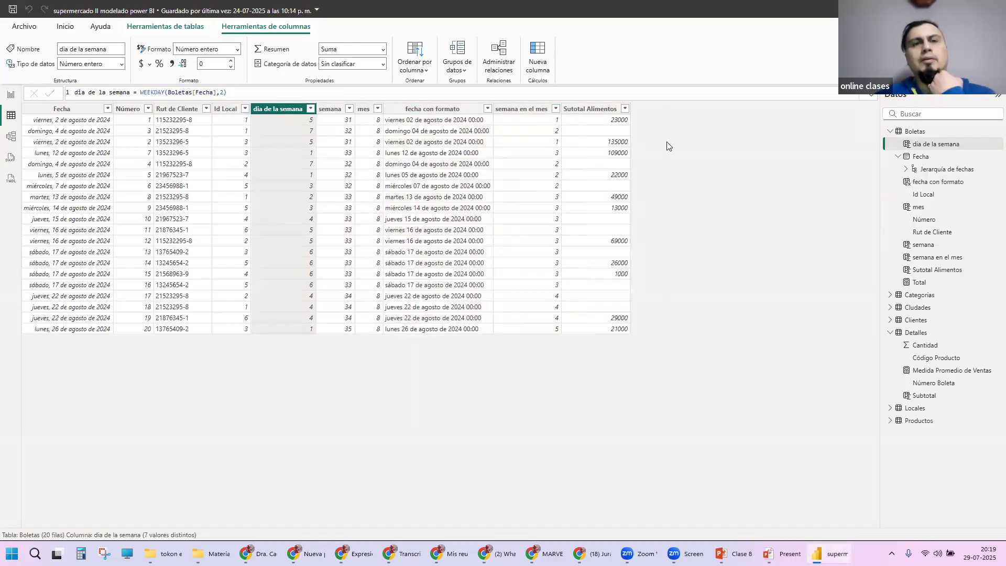
Step: Extend the name of the semana column to "semana en el año"
left_click(330, 109)
left_click(108, 93)
type("en el año")
key("Return")
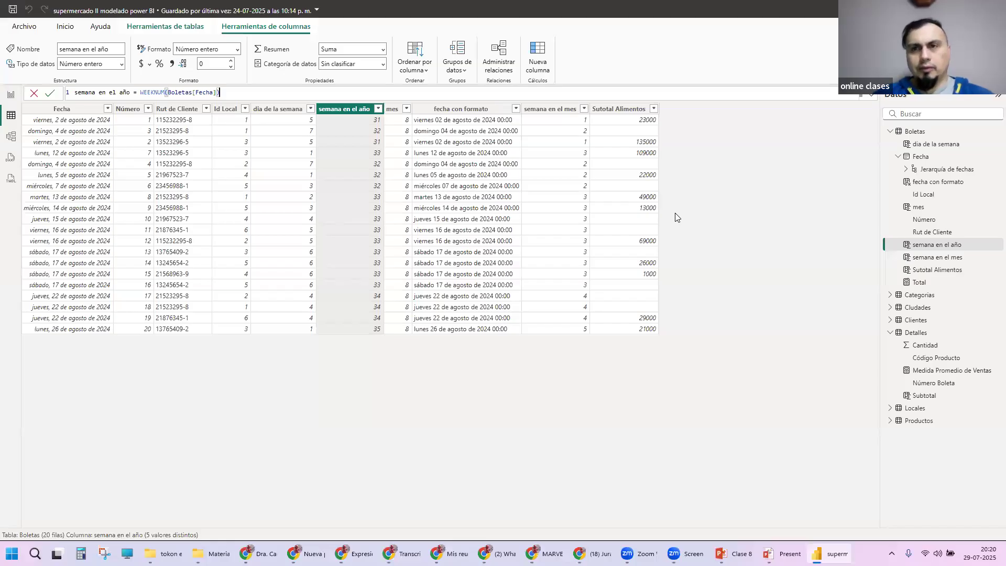
Step: Switch to the PowerPoint slide on CALCULATE, read its explanation and example, and return to Power BI
key("super+Tab")
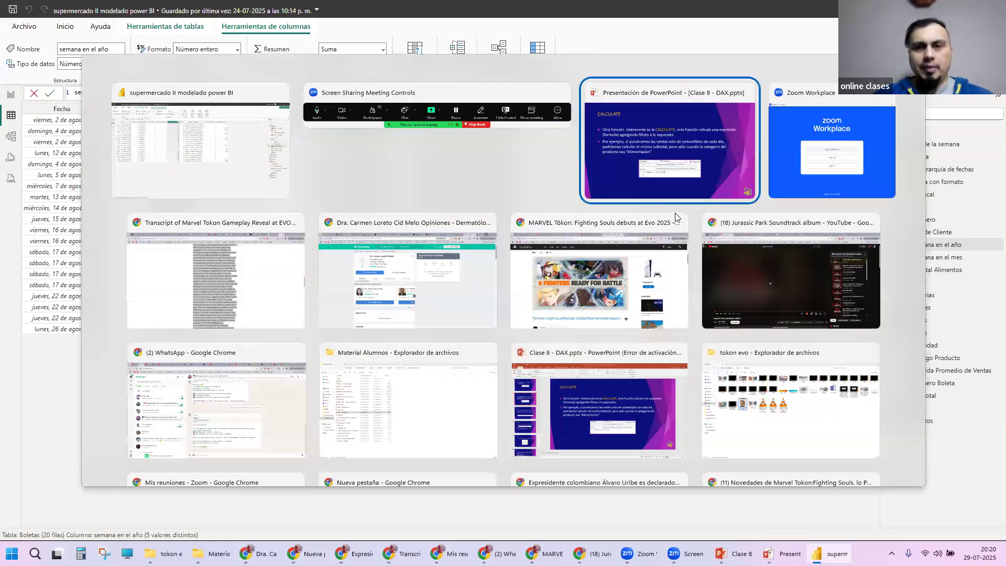
left_click(676, 217)
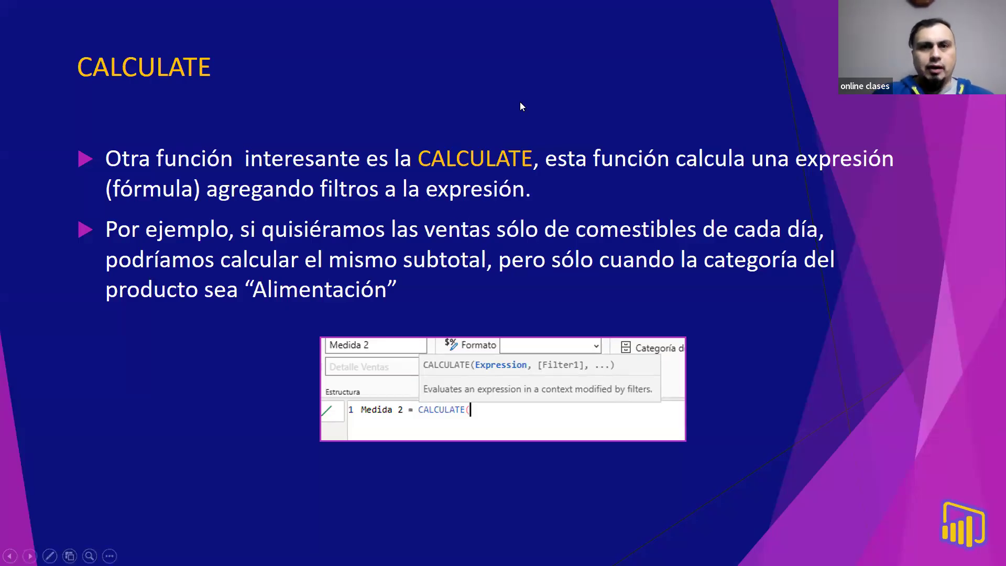
key("alt+Tab")
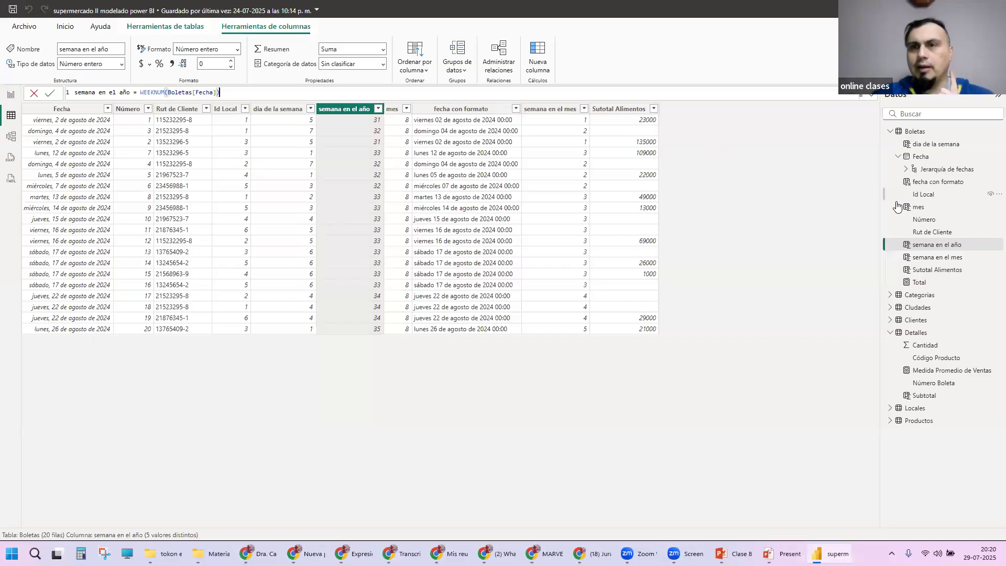
Step: Review the Detalles table, examining the Subtotal column's formula and the Número Boleta values
left_click(917, 336)
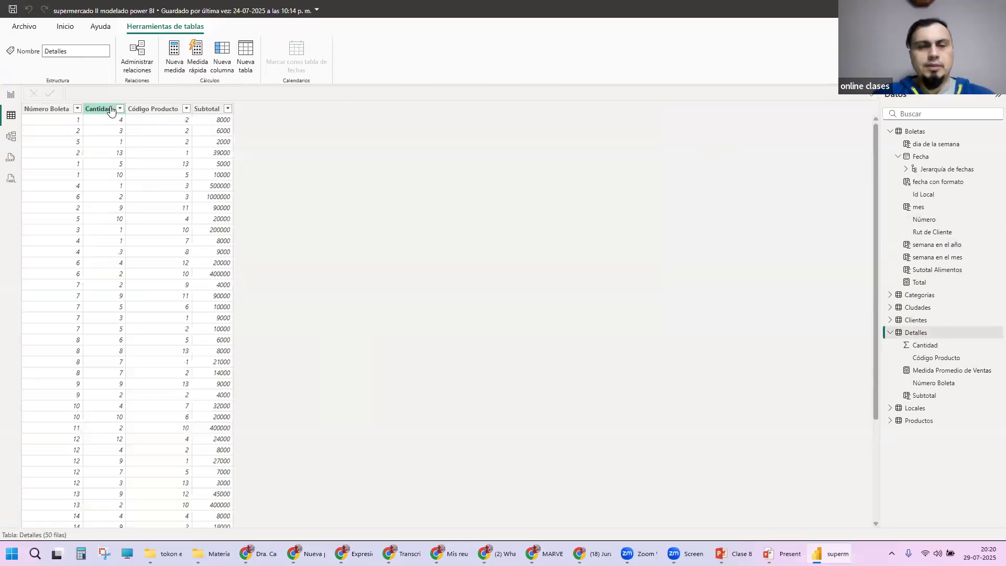
left_click(205, 109)
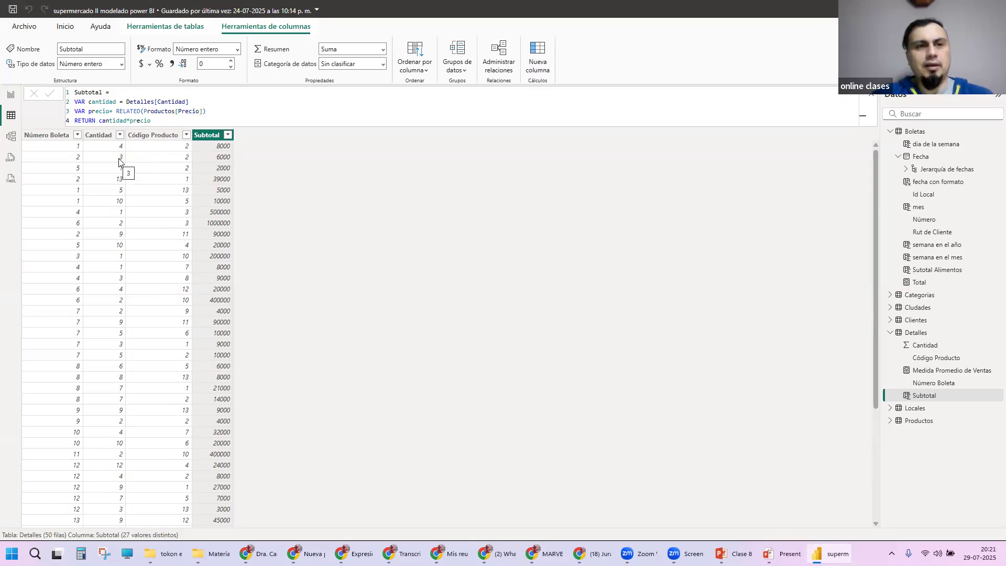
left_click(82, 149)
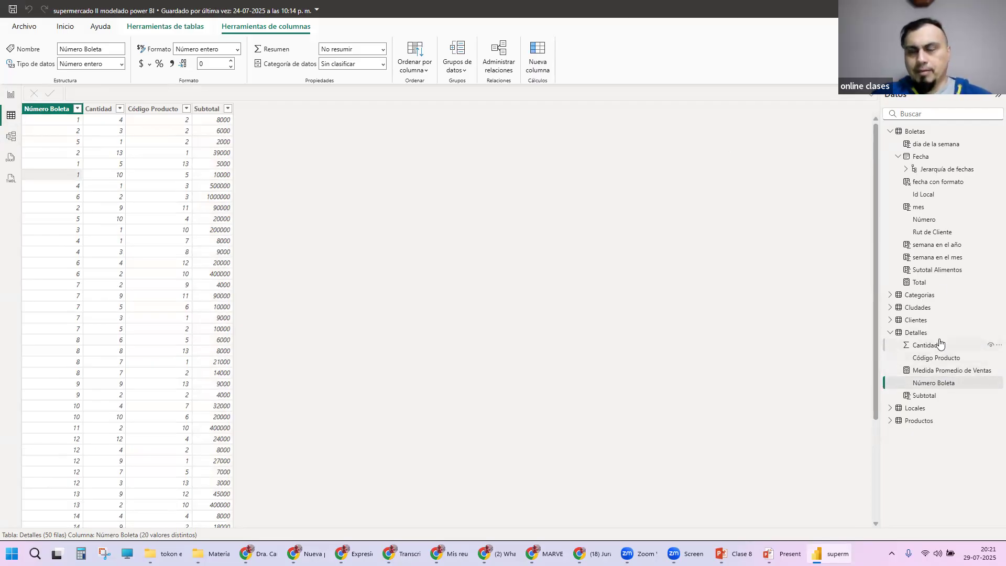
Step: Add a new calculated column to the Boletas table and open its formula for editing
left_click(917, 132)
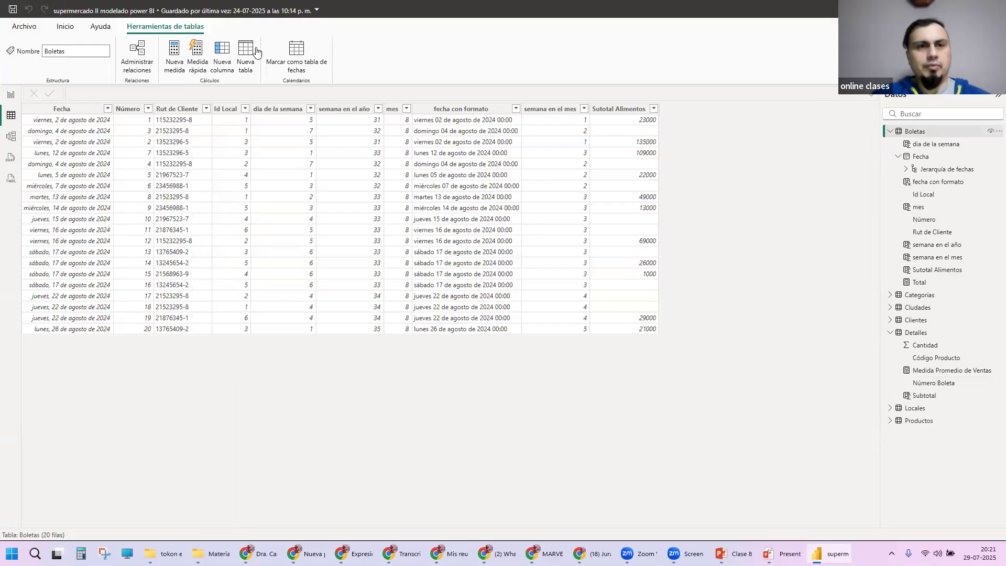
left_click(222, 53)
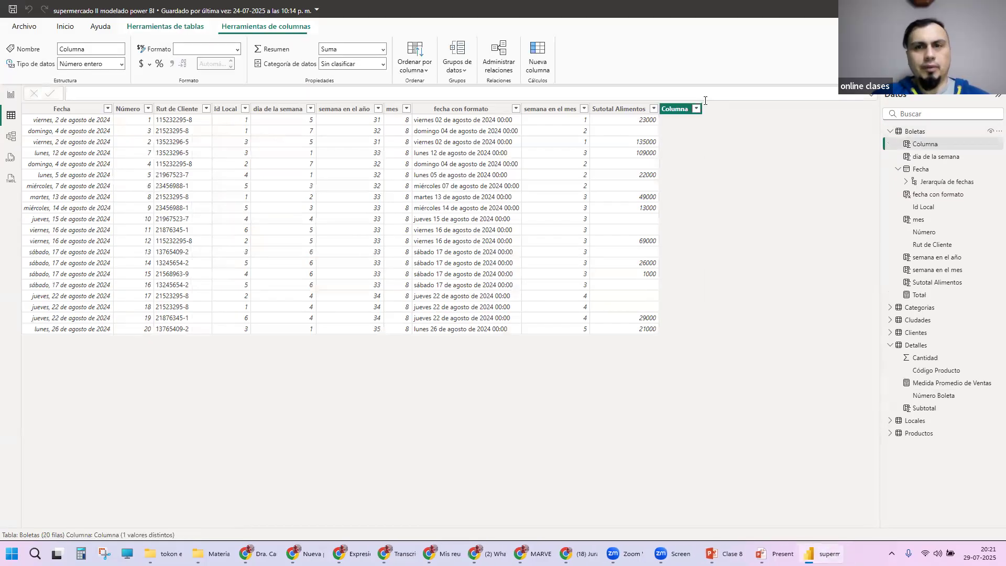
left_click(156, 94)
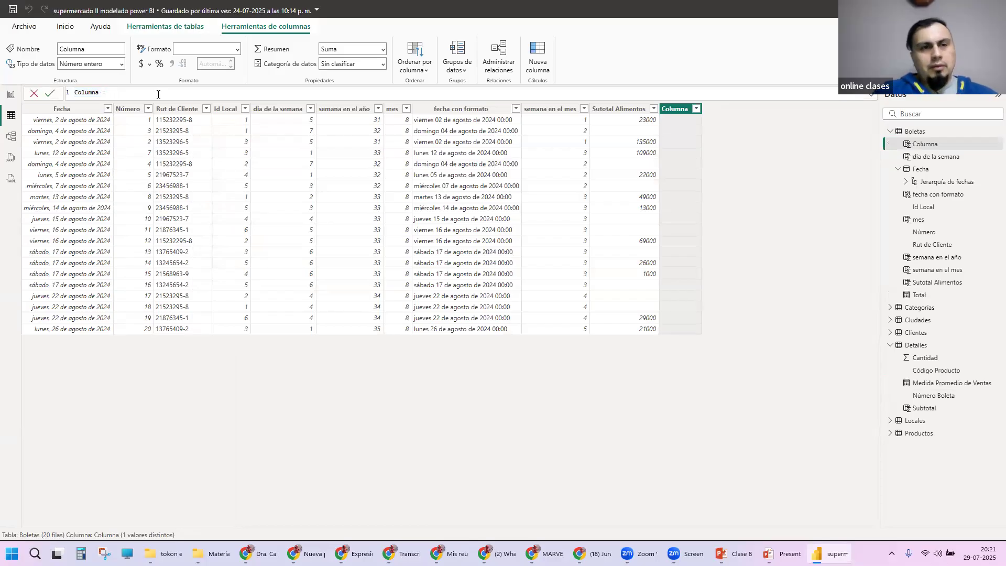
Step: Define the new Boletas column with the formula SUM(Detalles[Subtotal])
type("Sum")
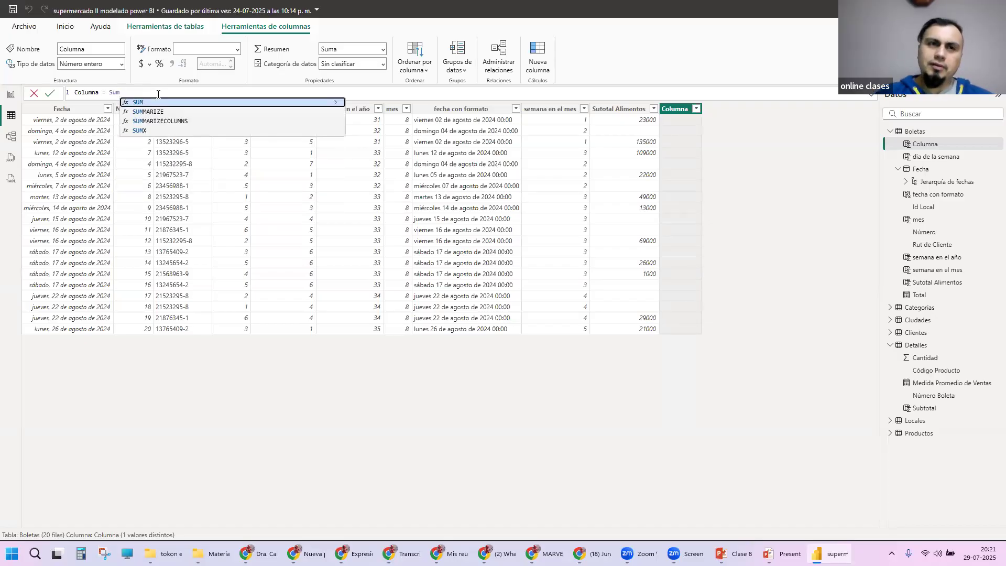
key("Tab")
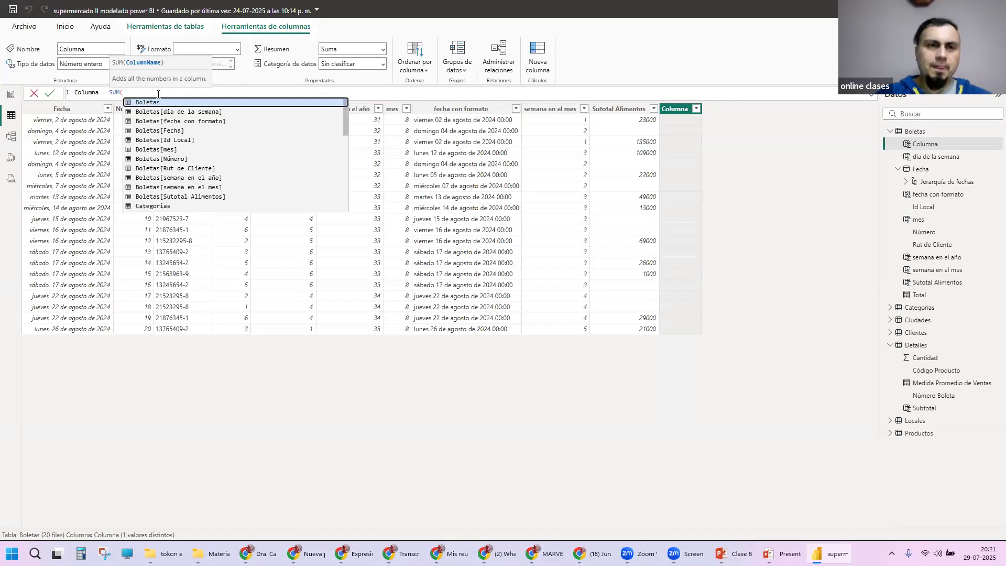
key("Down")
key("Down")
key("Down")
key("Down")
key("Down")
key("Down")
key("Down")
key("Down")
key("Down")
key("Down")
key("Down")
key("Down")
key("Down")
key("Down")
key("Down")
key("Down")
key("Down")
key("Down")
key("Down")
key("Down")
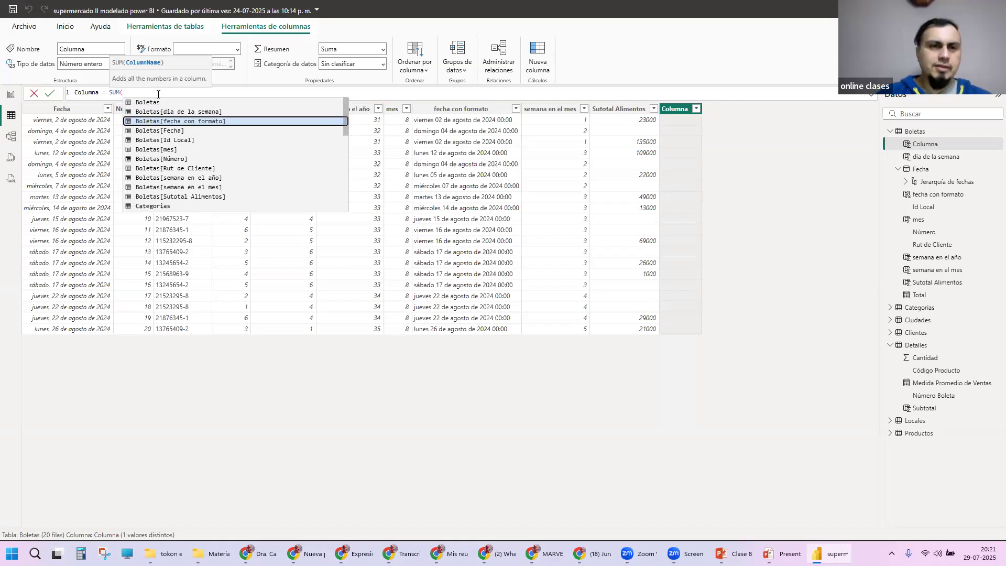
key("Down")
key("Down")
key("Down")
key("Down")
key("Down")
key("Up")
key("Up")
key("Up")
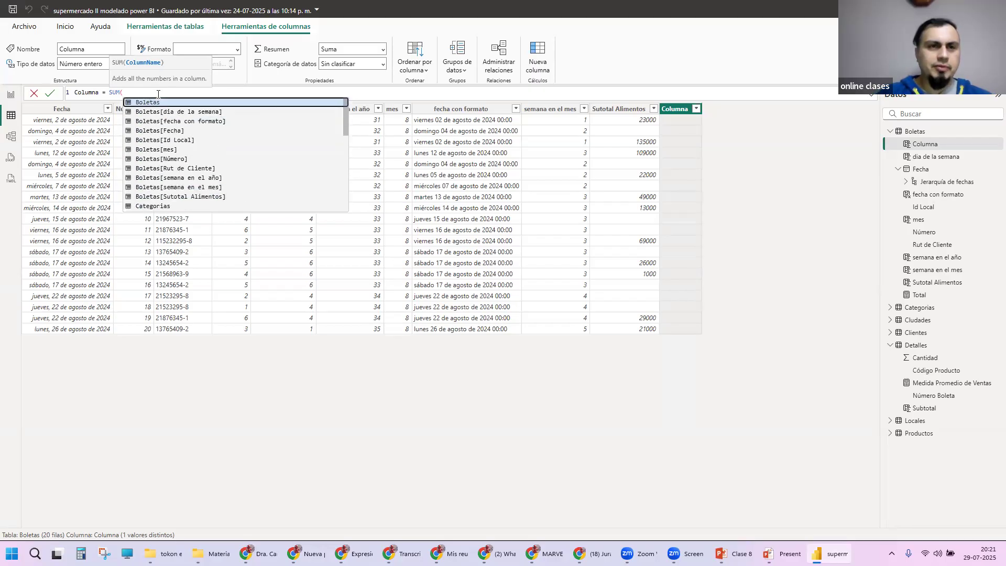
key("Up")
key("Up")
key("Up")
key("Up")
key("Up")
key("Up")
key("Up")
key("Up")
key("Up")
key("Up")
key("Up")
key("Up")
key("Up")
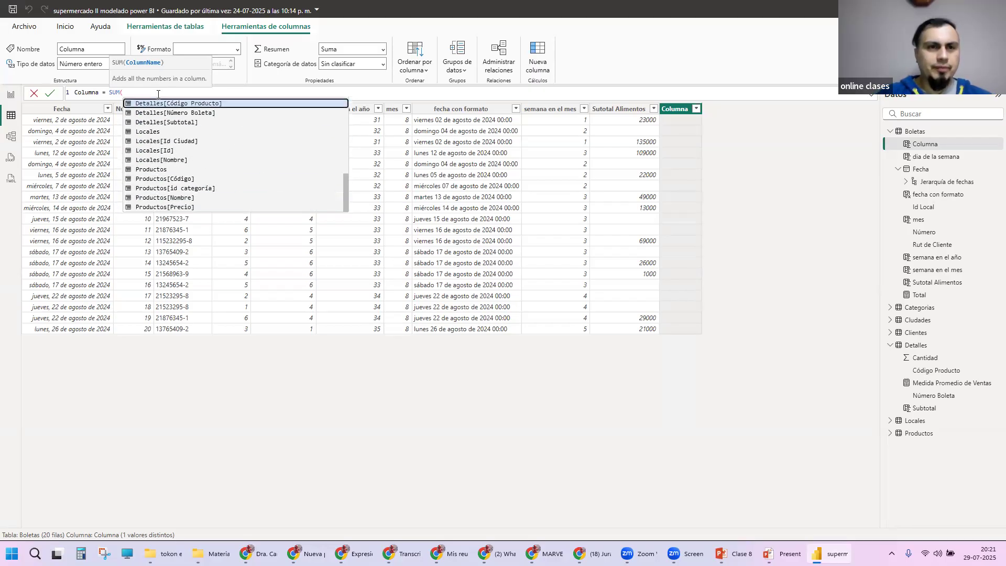
key("Down")
key("Down")
key("Down")
key("Down")
key("Tab")
type(")")
key("Return")
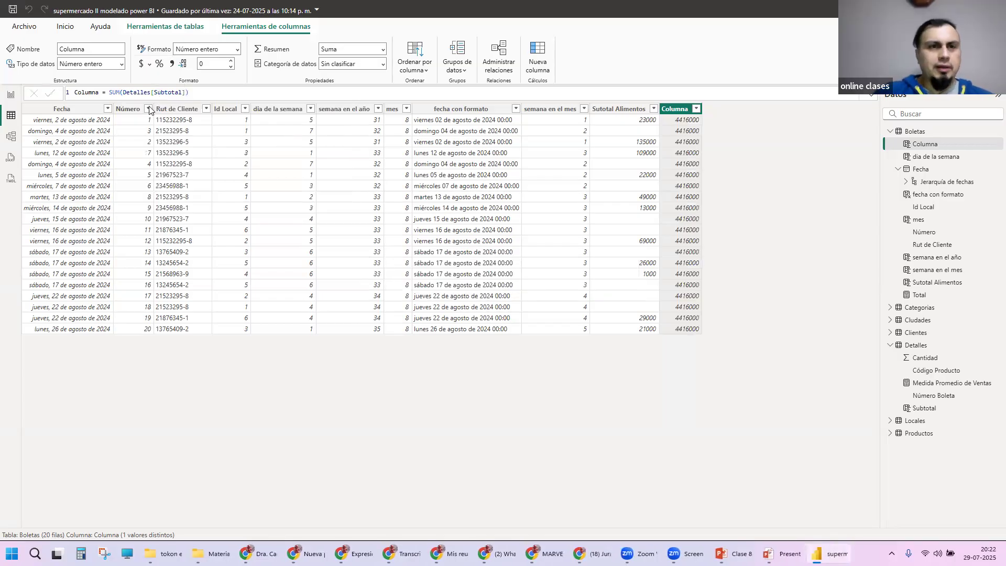
Step: Remove the SUM expression and try a RELATED function instead, looking through the columns it offers
left_click_drag(109, 92, 234, 92)
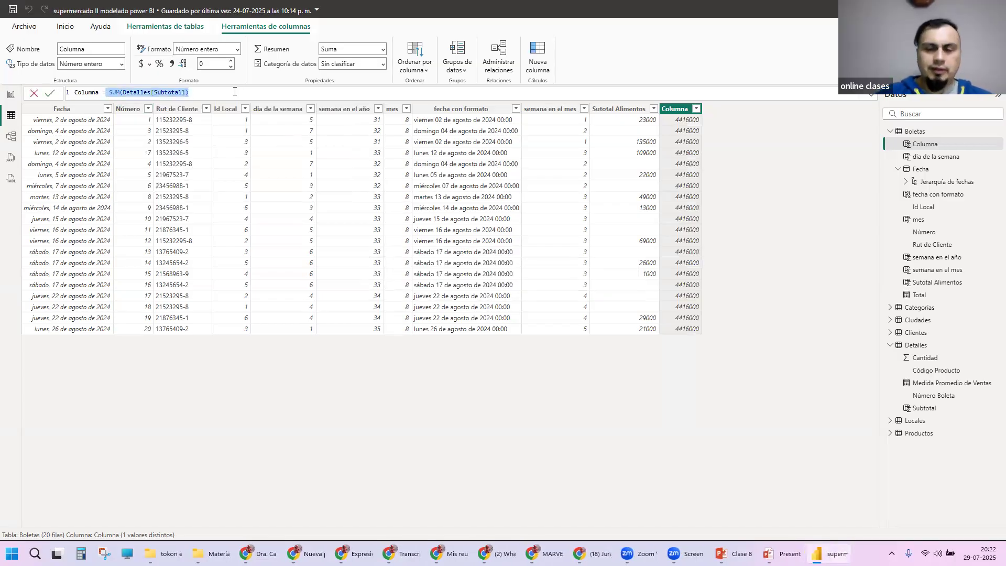
key("BackSpace")
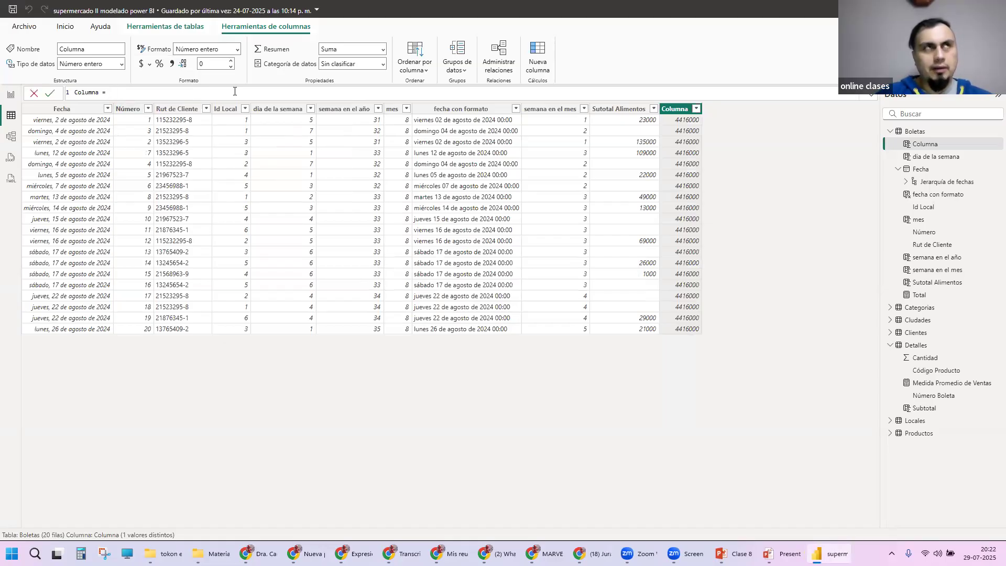
type("RELA")
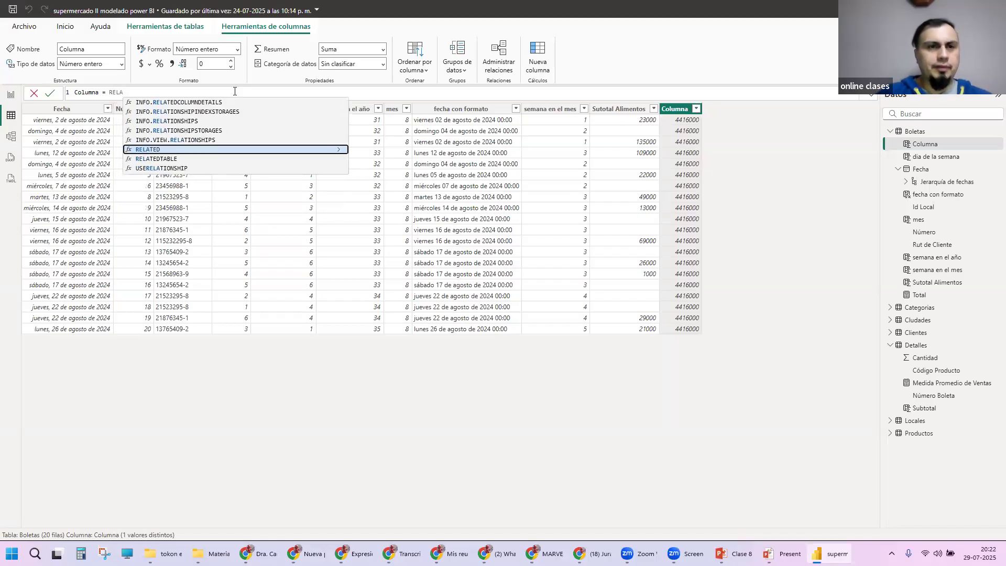
key("Tab")
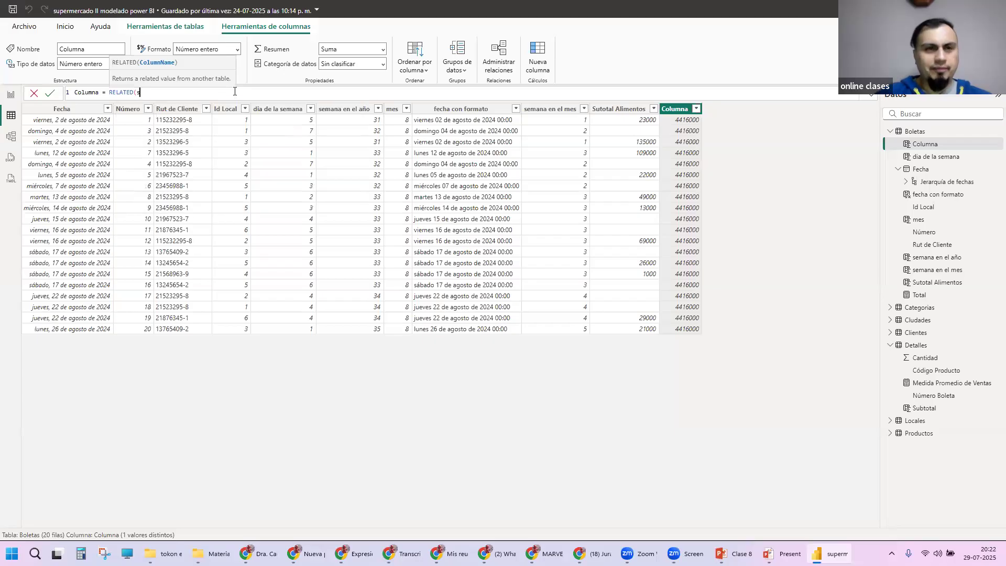
key("Down")
key("Down")
key("Down")
key("Down")
key("Down")
key("Down")
key("Down")
key("Down")
key("Down")
key("Down")
key("Down")
key("Down")
key("Down")
key("Down")
key("Down")
key("Down")
key("Down")
key("Down")
key("Down")
key("Down")
key("Up")
key("Up")
key("Up")
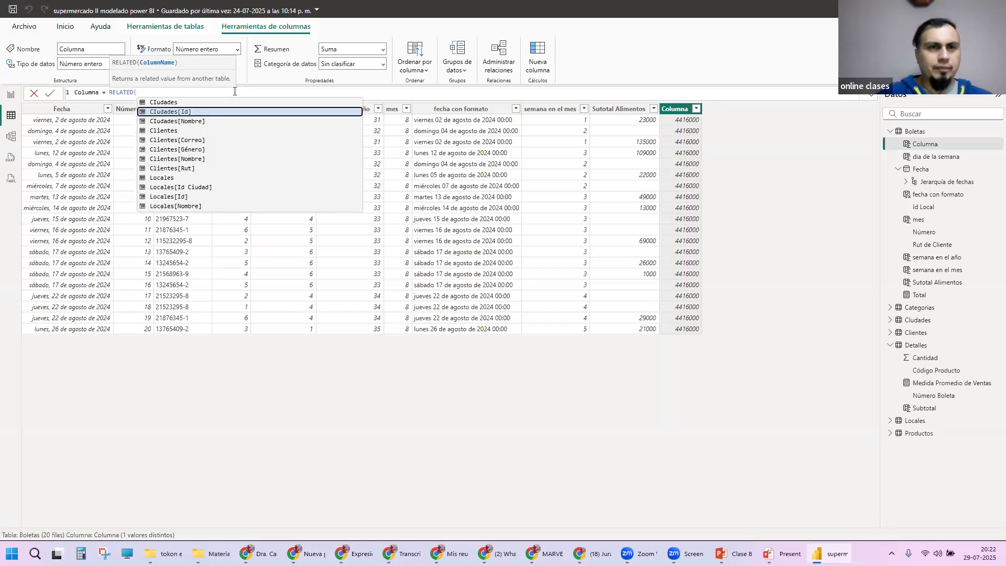
key("Up")
key("Escape")
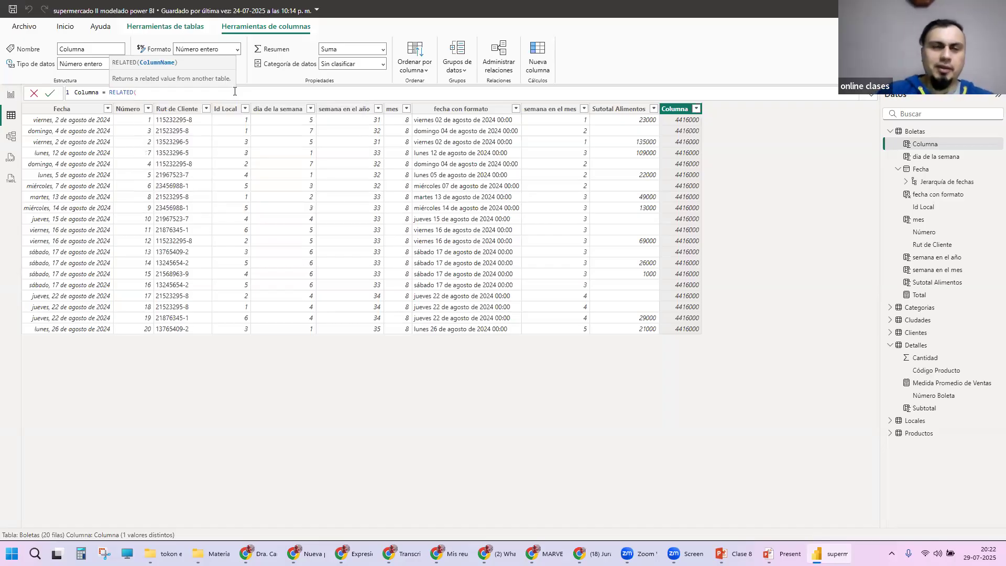
key("BackSpace")
key("BackSpace")
key("BackSpace")
key("BackSpace")
key("BackSpace")
key("BackSpace")
key("BackSpace")
key("BackSpace")
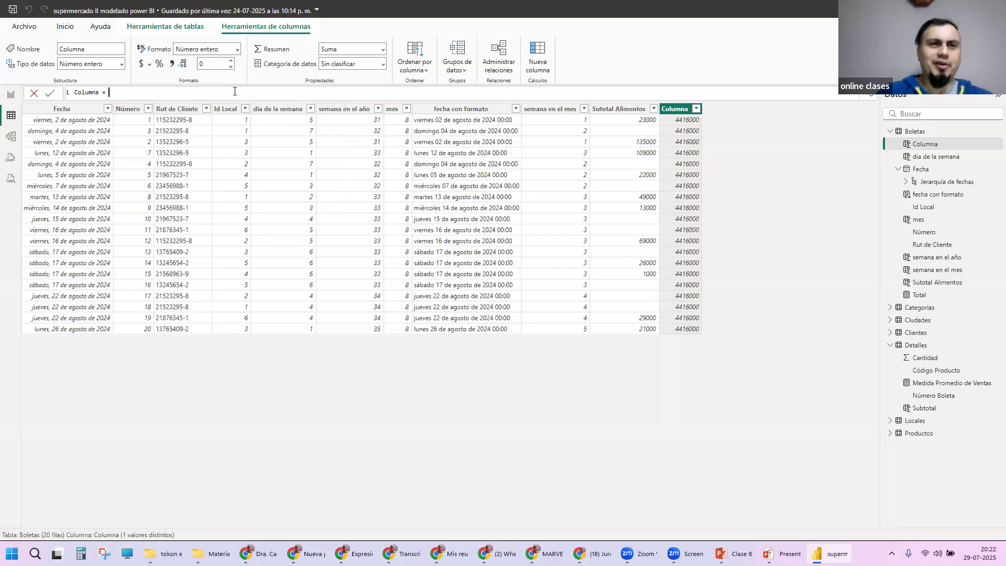
Step: Clear the rest of the column definition and try starting a new one with a subtotal name
key("BackSpace")
key("BackSpace")
key("BackSpace")
key("BackSpace")
key("BackSpace")
key("BackSpace")
key("BackSpace")
key("BackSpace")
key("BackSpace")
type("SUMA")
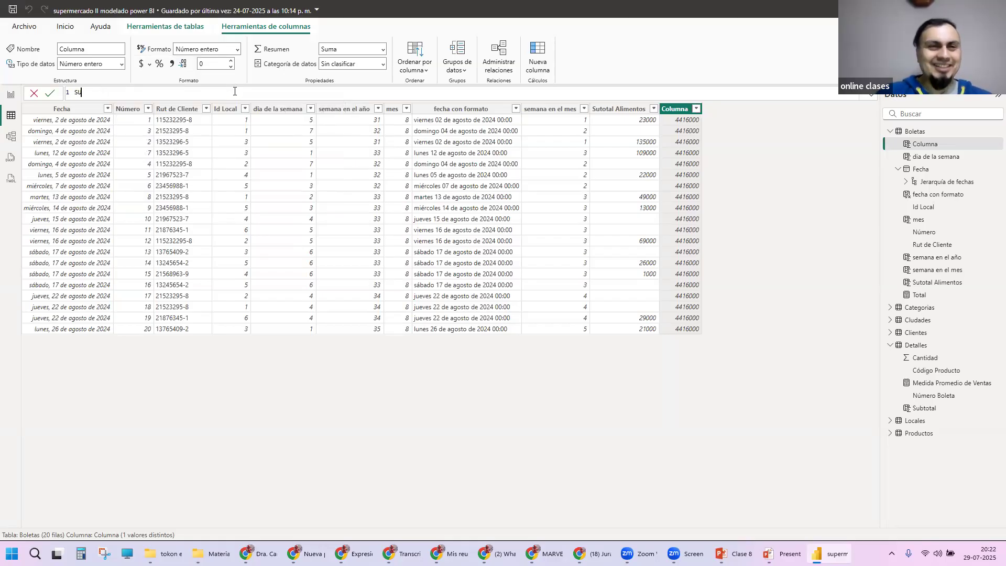
key("BackSpace")
key("BackSpace")
key("BackSpace")
key("BackSpace")
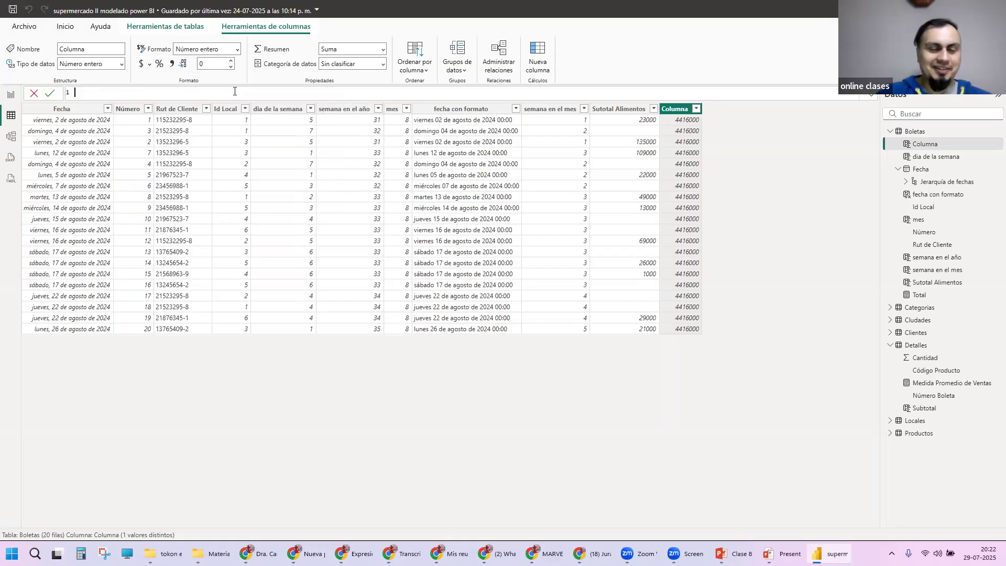
type("Subtotaal")
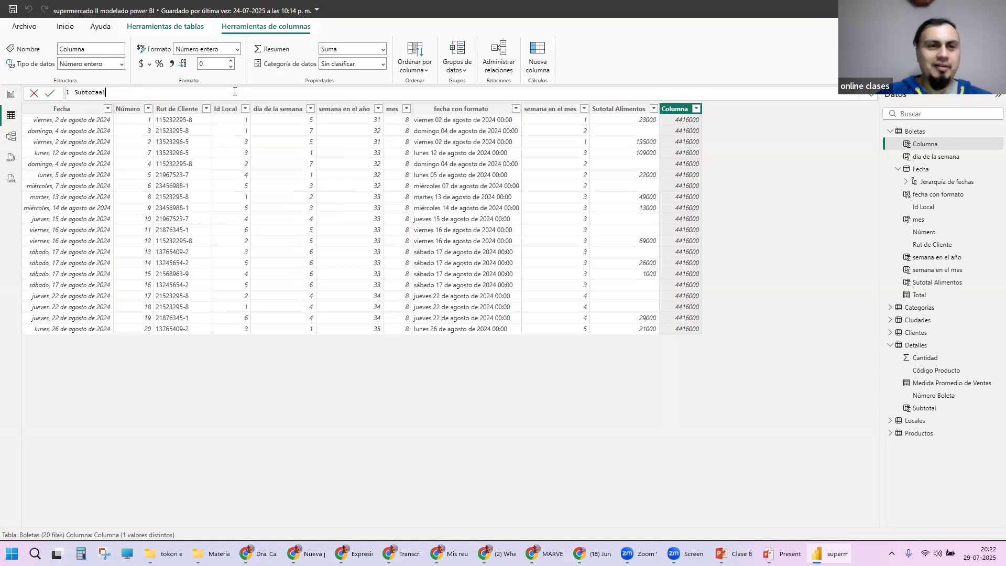
key("BackSpace")
key("BackSpace")
key("BackSpace")
key("BackSpace")
key("BackSpace")
key("BackSpace")
key("BackSpace")
key("BackSpace")
key("BackSpace")
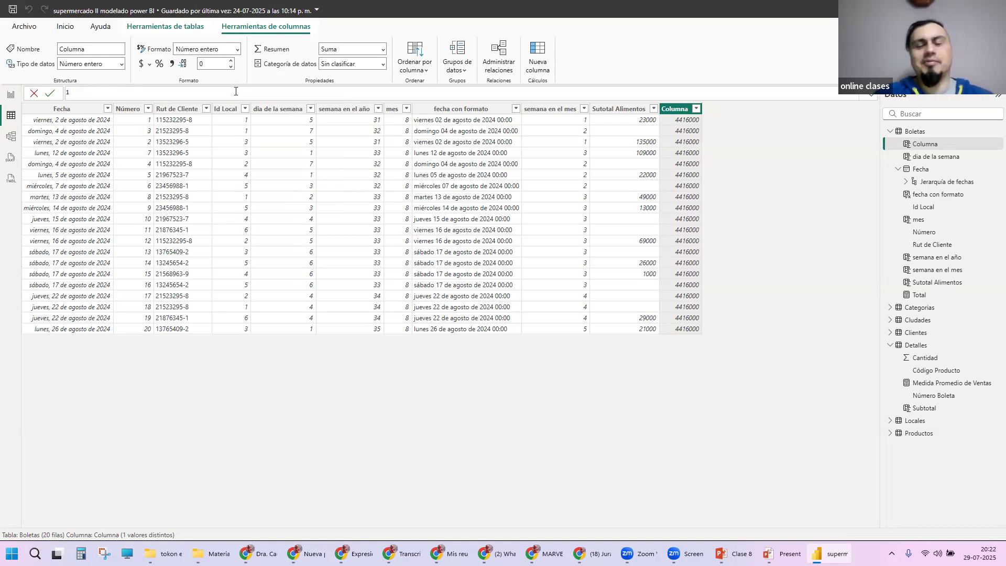
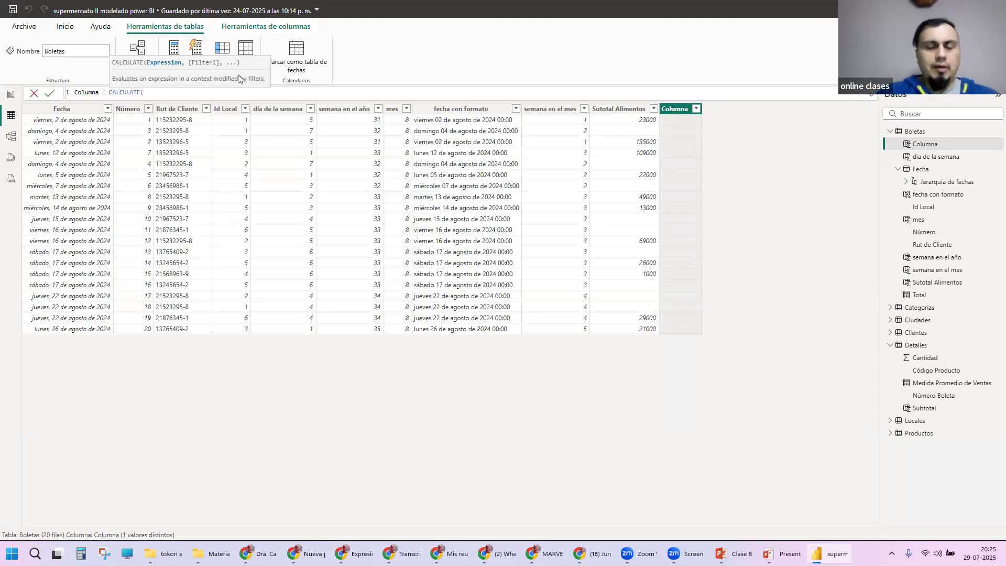
type("Su")
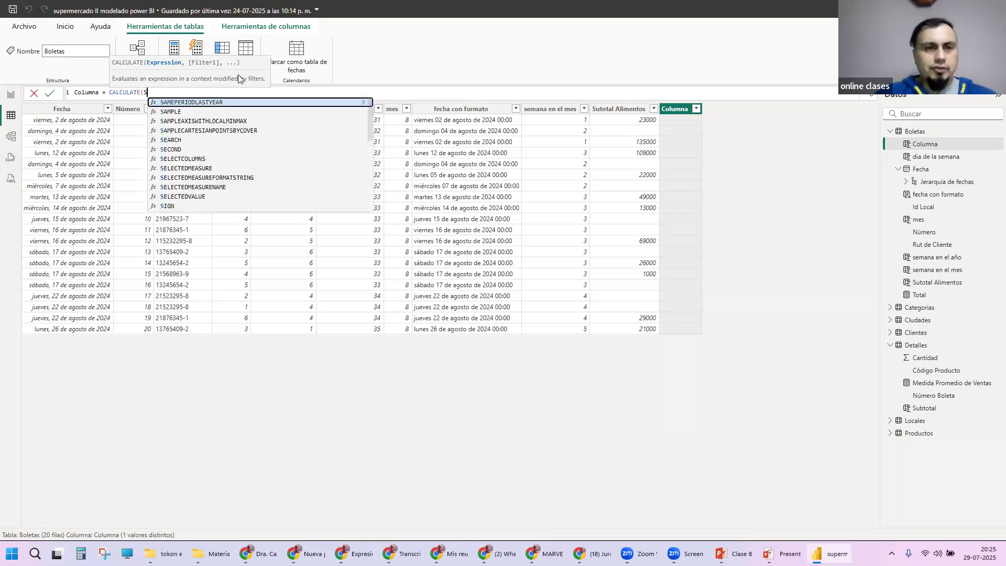
key("BackSpace")
key("BackSpace")
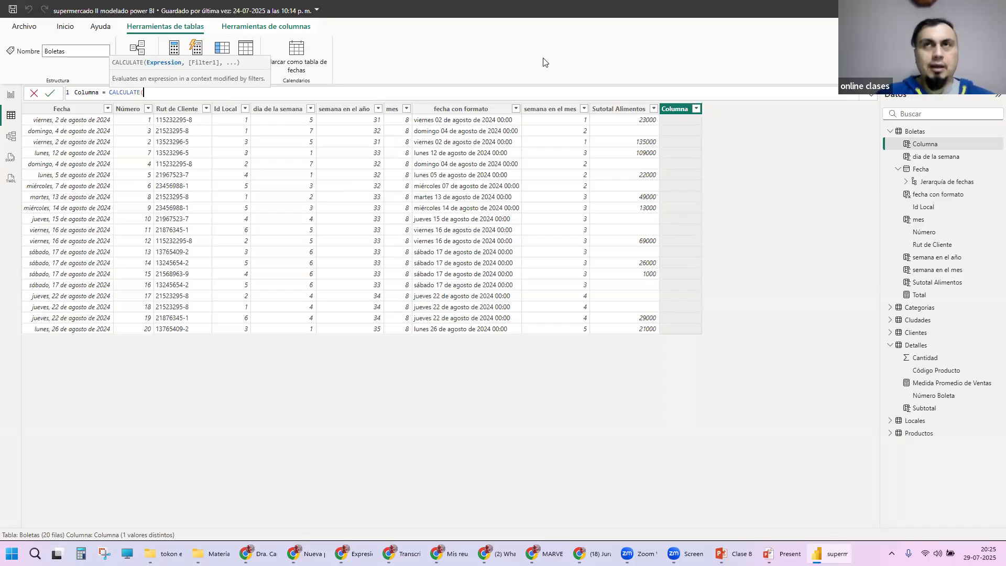
type("Det")
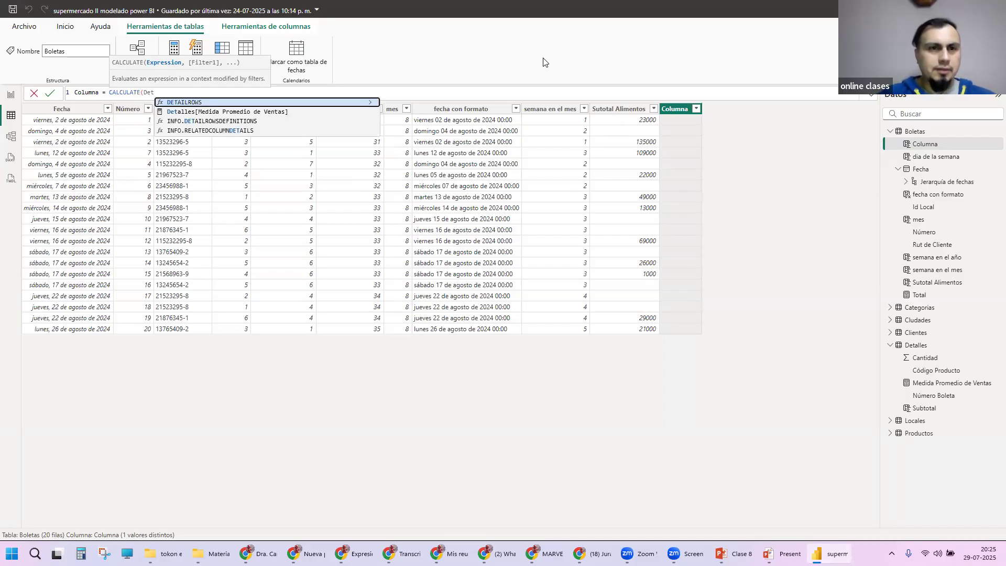
key("BackSpace")
key("BackSpace")
key("BackSpace")
type("r")
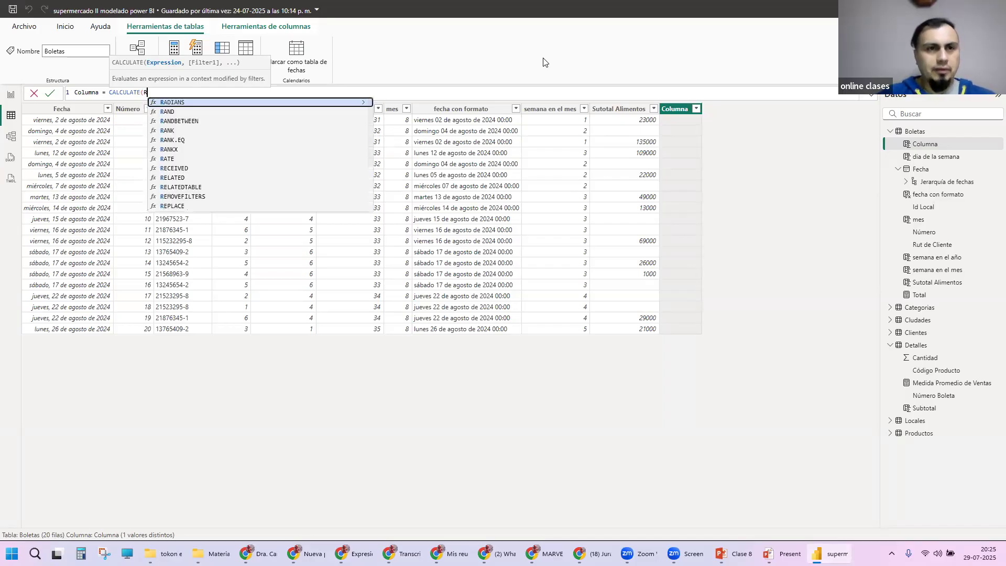
key("BackSpace")
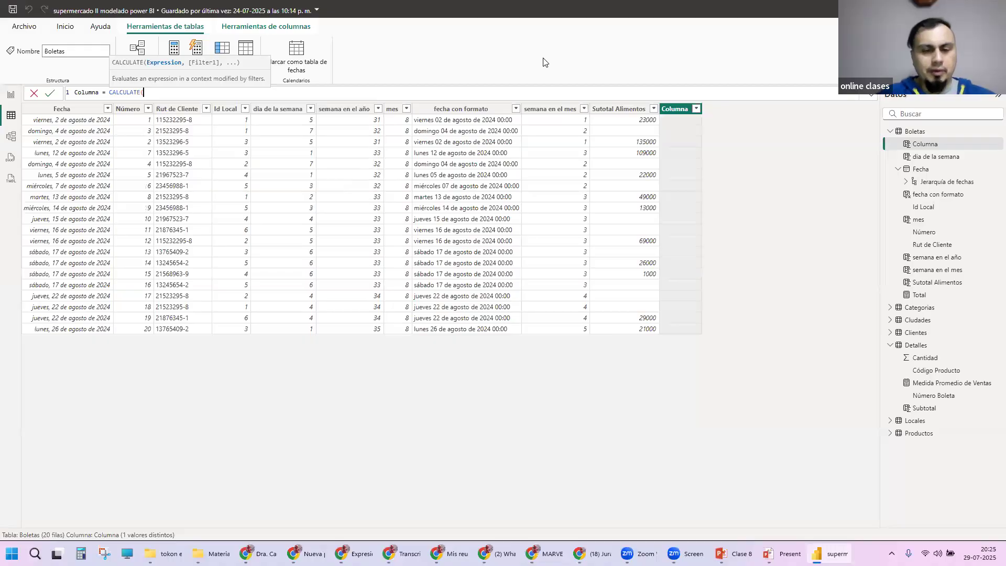
type("su")
key("BackSpace")
key("BackSpace")
type("su")
key("BackSpace")
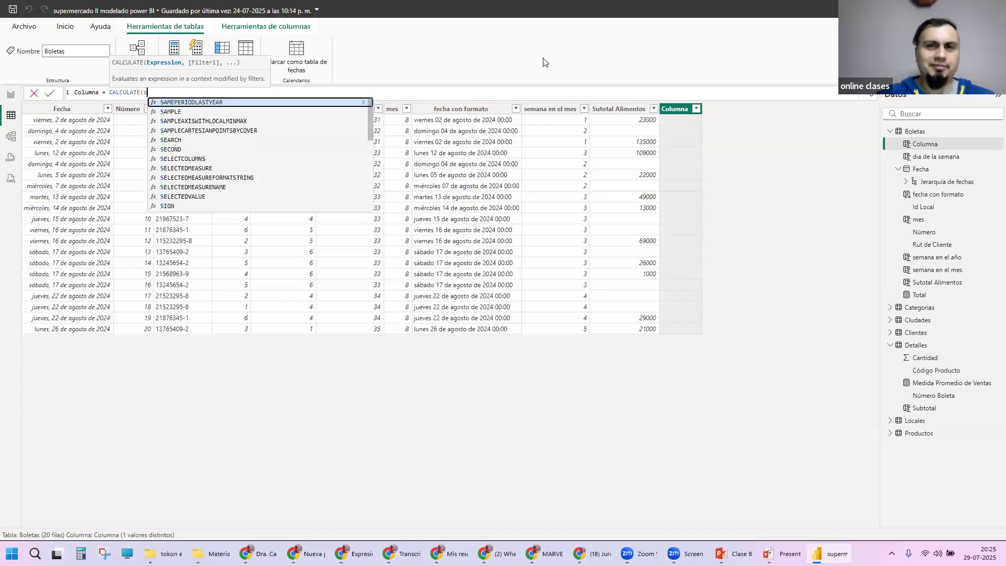
key("Escape")
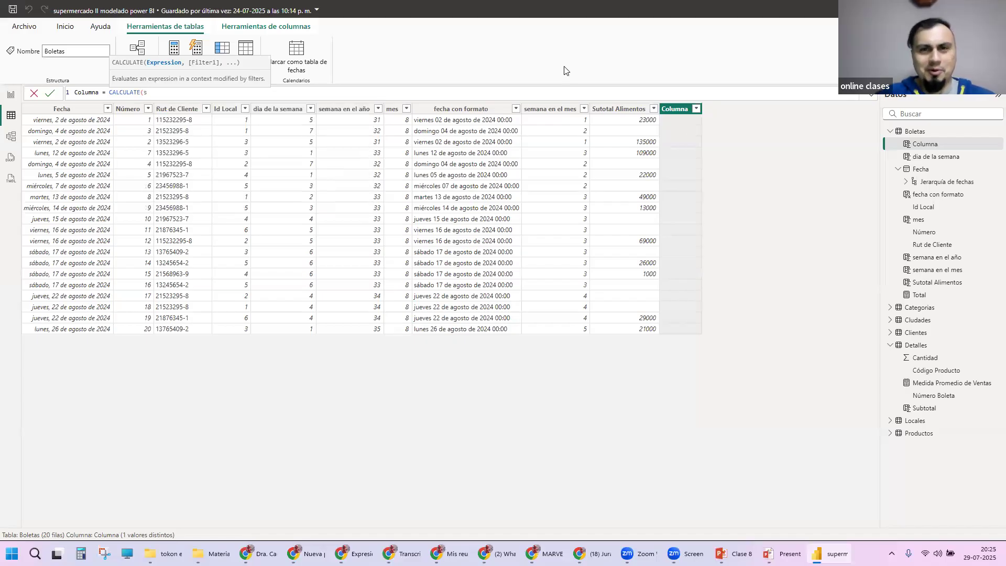
Step: Review the formula of the Sutotal Alimentos column as a reference and return to the unfinished Columna
left_click(610, 110)
left_click(617, 109)
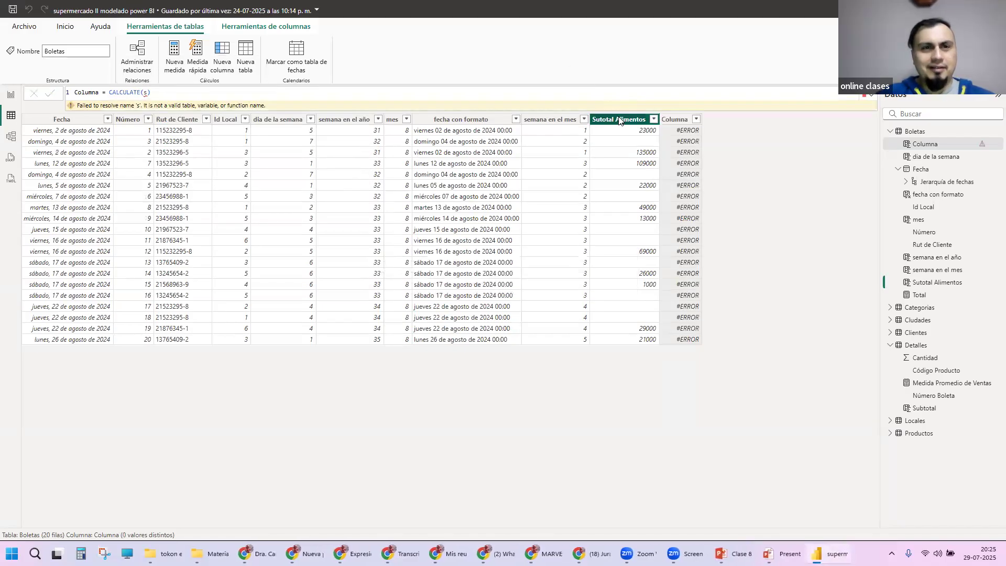
left_click(674, 111)
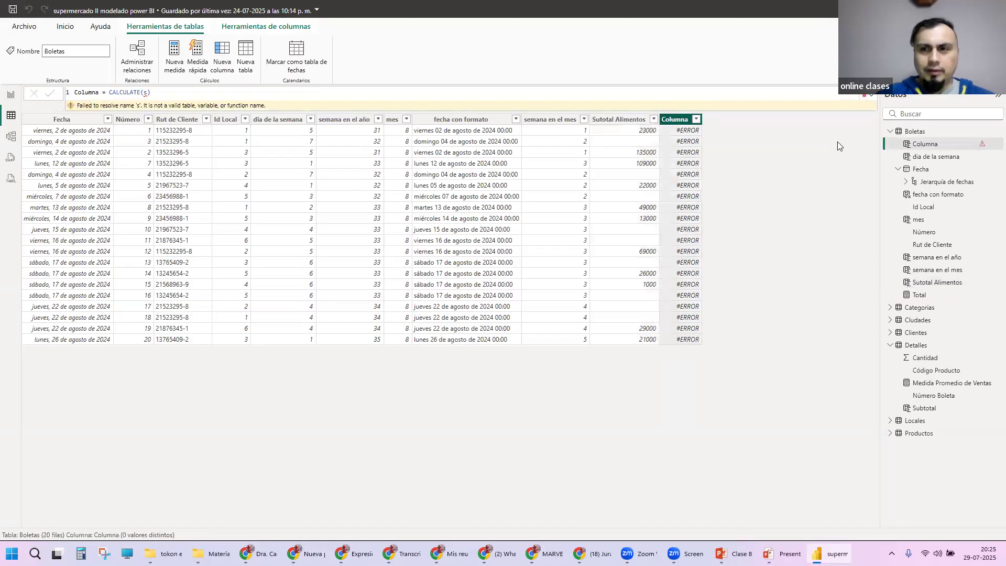
left_click(640, 119)
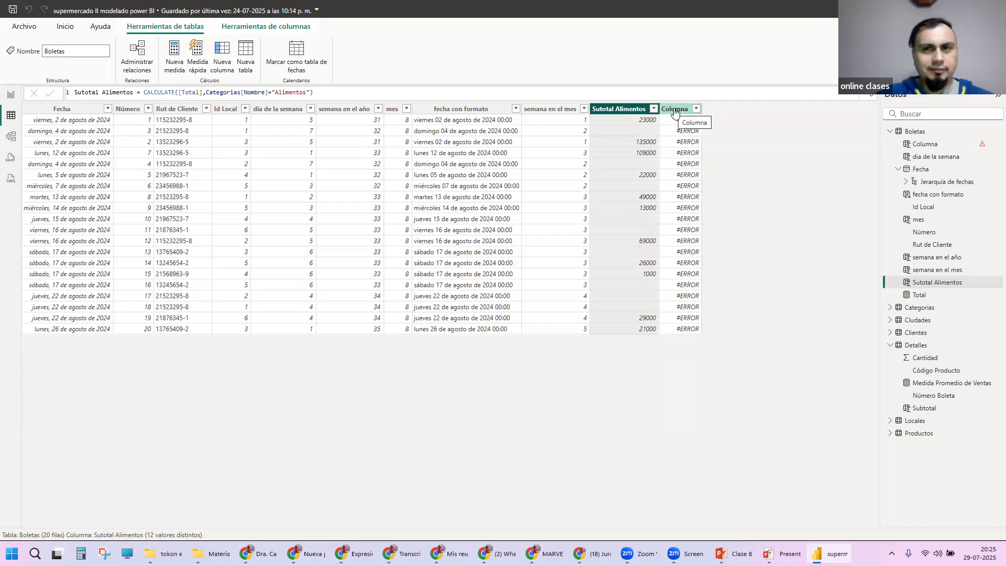
left_click(675, 111)
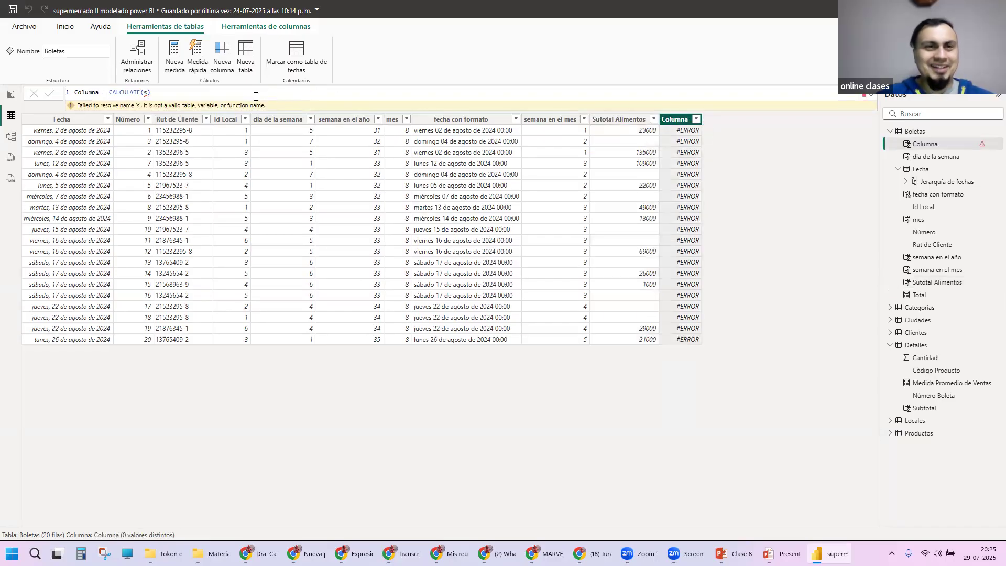
Step: Complete the Columna formula as CALCULATE([Total]) using the existing Total measure
left_click(225, 94)
key("BackSpace")
key("BackSpace")
type("Tot")
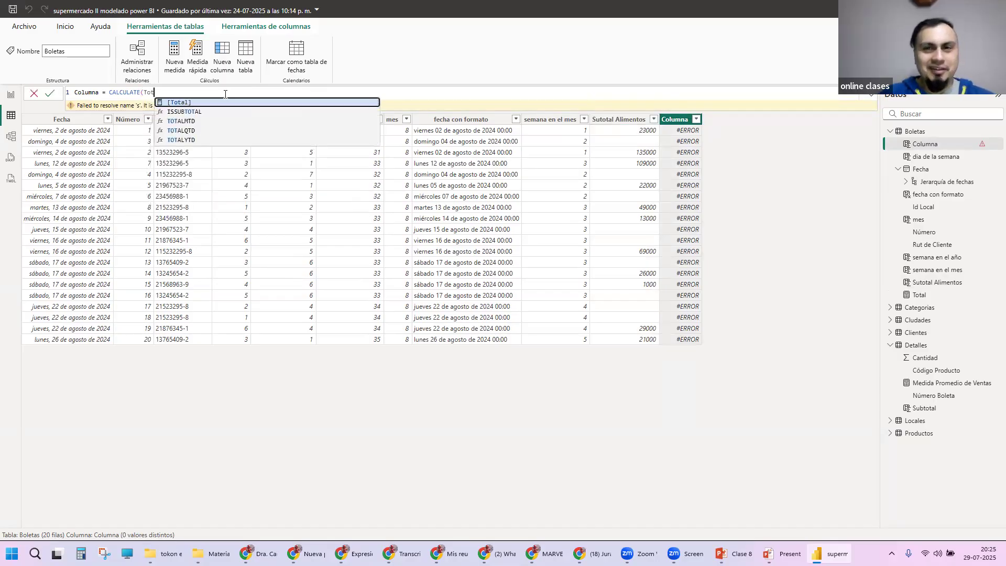
key("Tab")
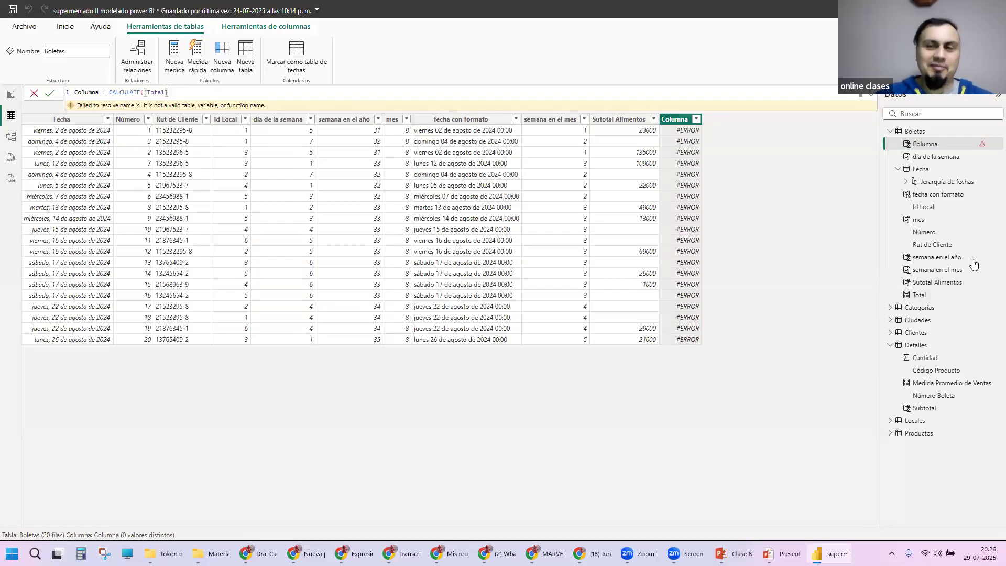
left_click(921, 297)
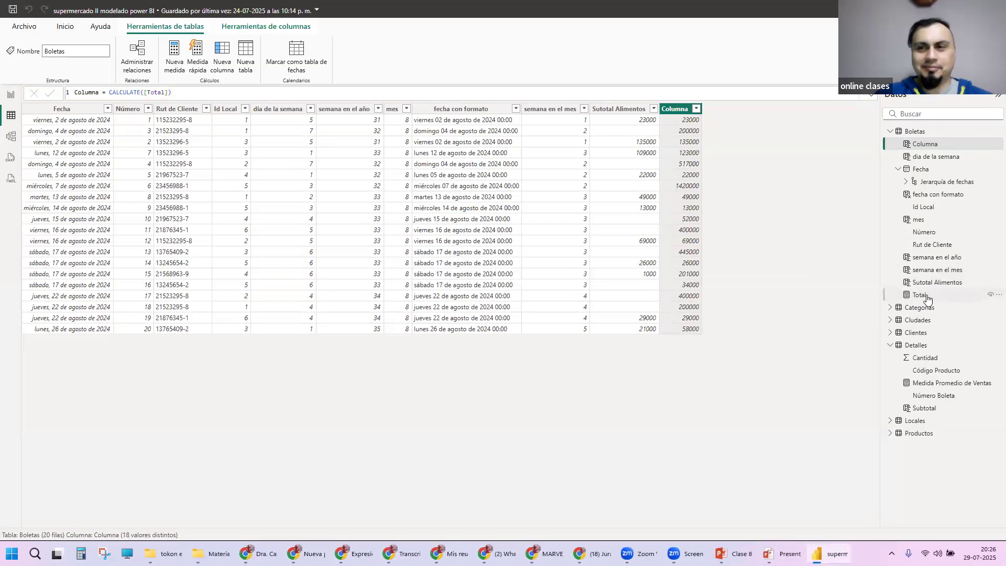
Step: Examine the formula behind the Total measure in the Boletas table
left_click(925, 297)
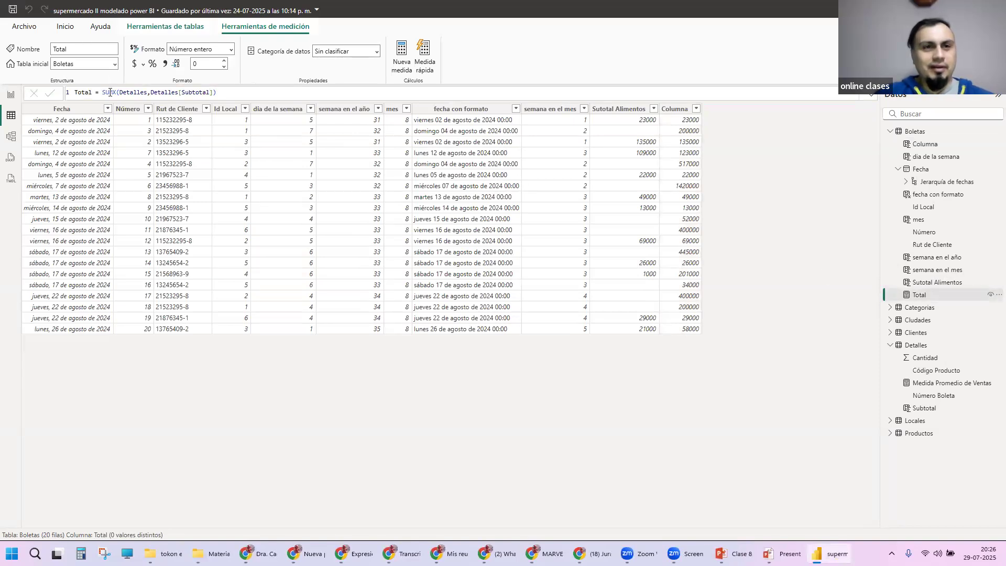
left_click(218, 92)
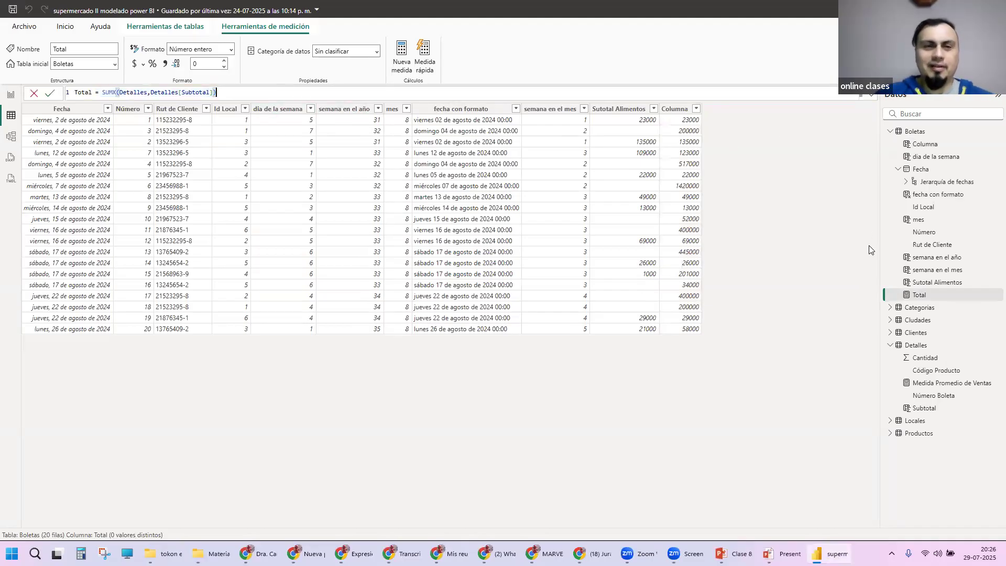
key("Return")
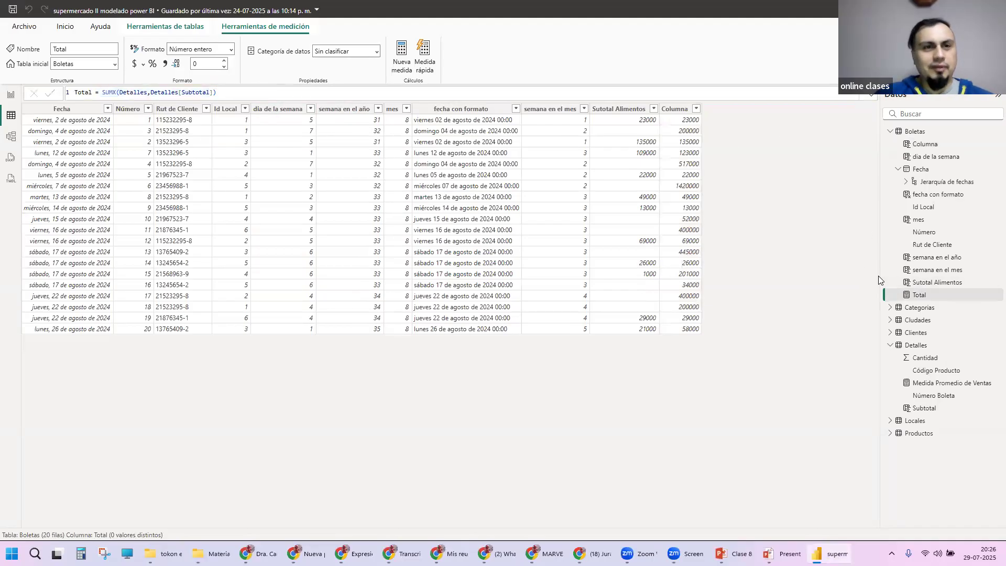
Step: Delete the Total measure from the model
right_click(909, 298)
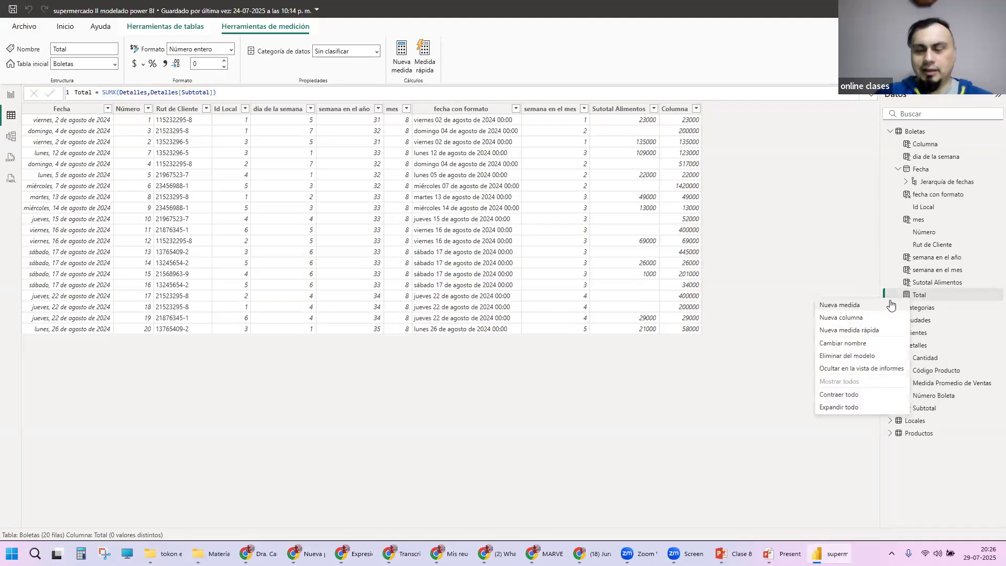
left_click(868, 359)
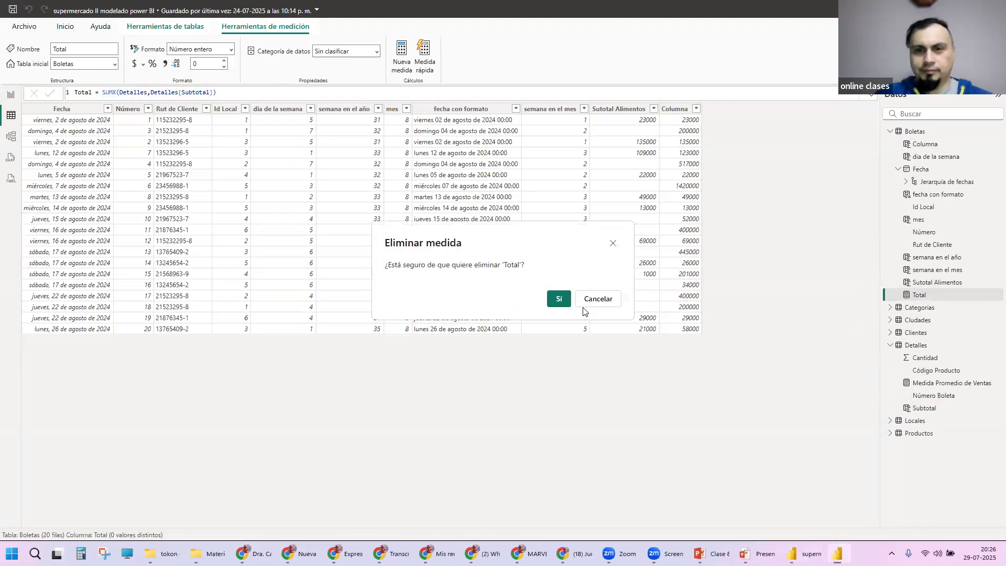
left_click(569, 302)
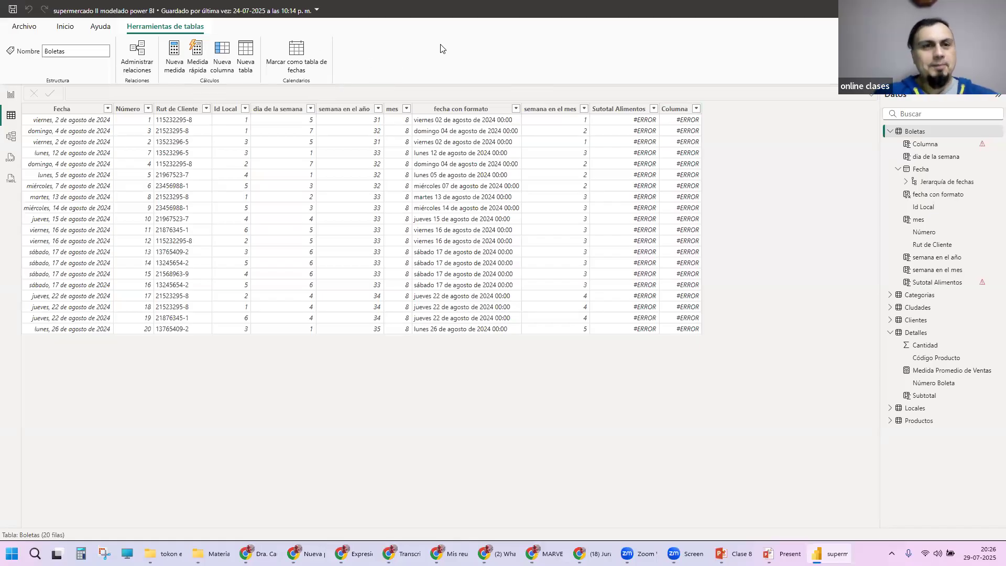
Step: Add a new measure to the Boletas table and name it Total in its definition
left_click(174, 56)
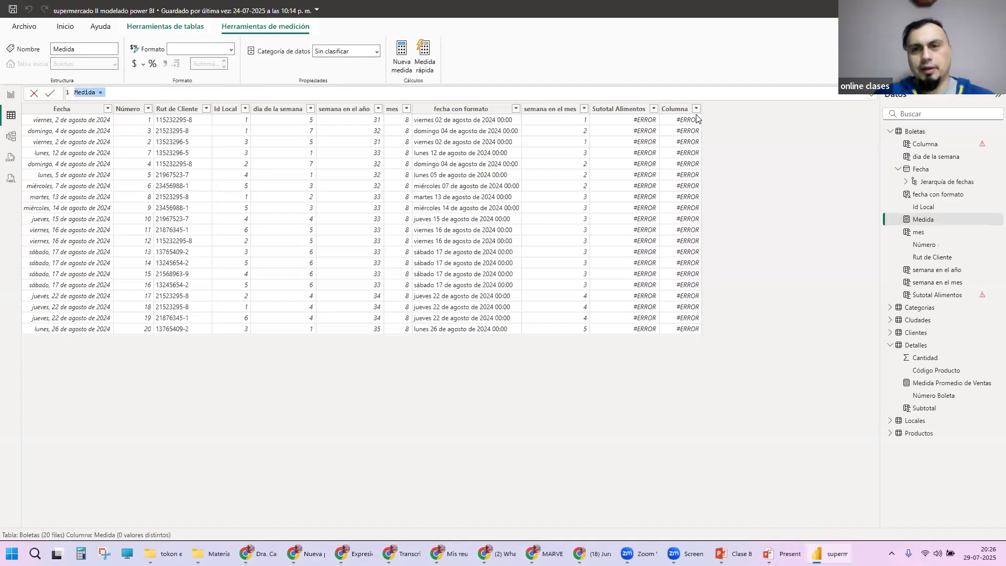
left_click(141, 93)
double_click(93, 93)
type("Total")
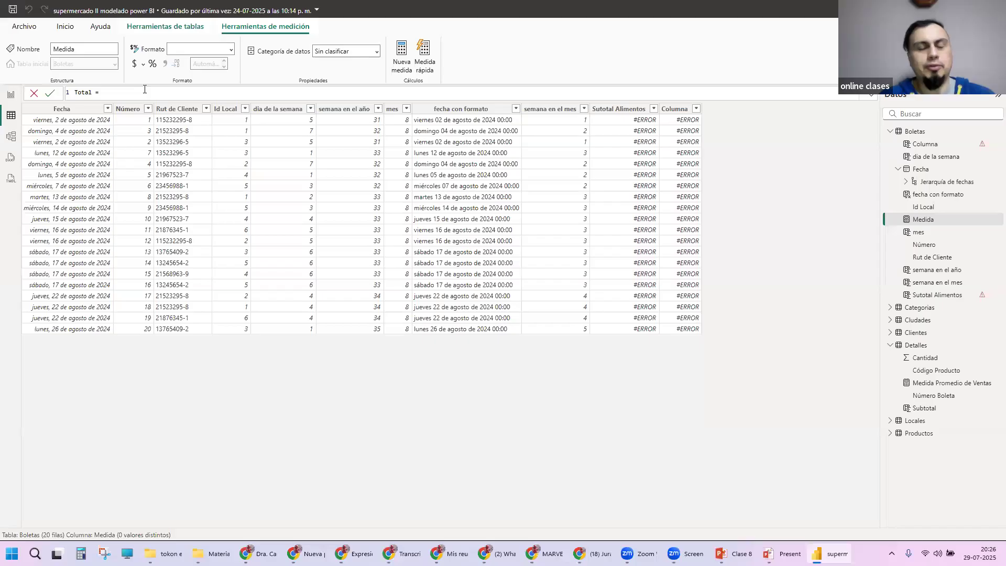
Step: Define the Total measure as SUMX(Detalles, Detalles[Subtotal]) and commit it
type("SUMX")
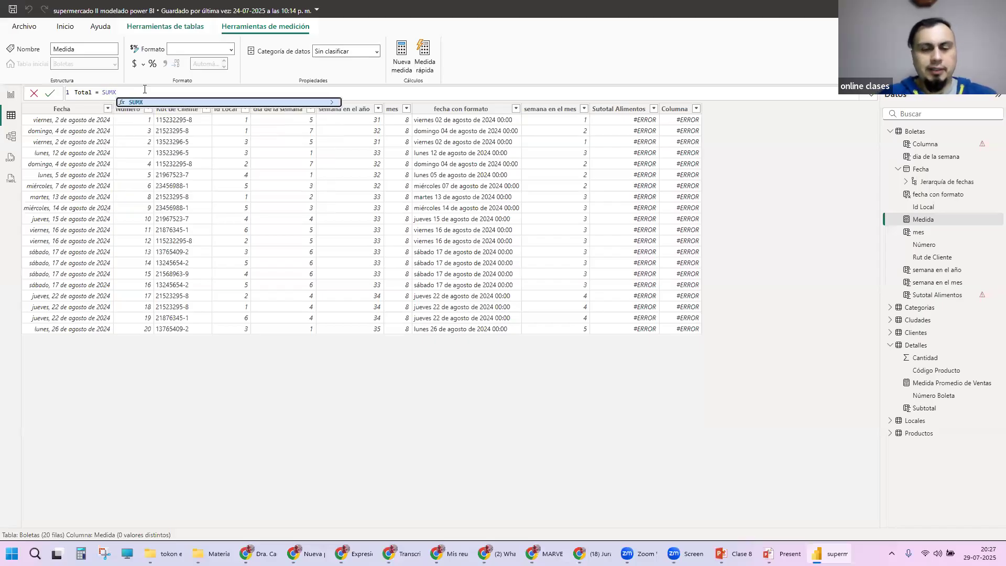
type("(")
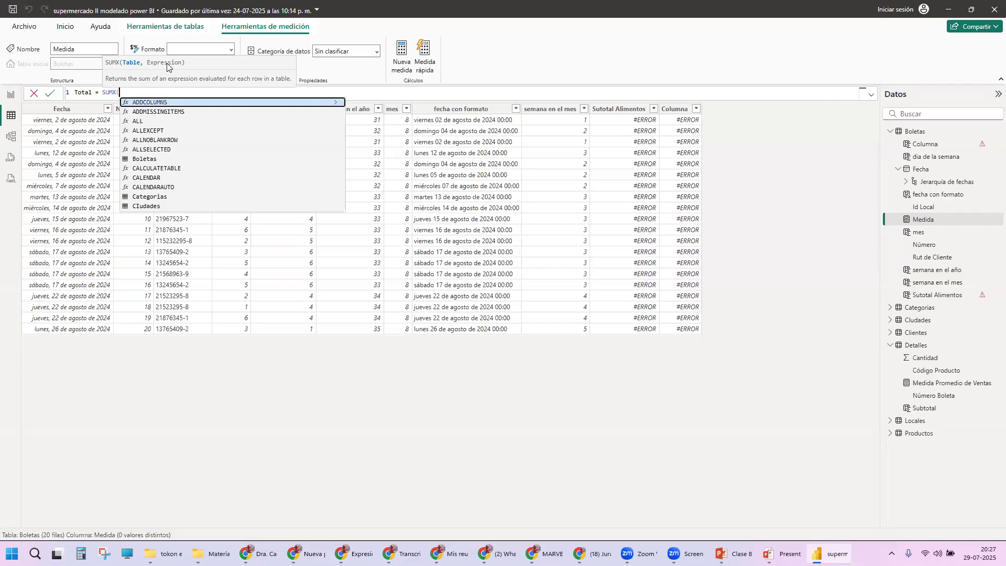
type("De")
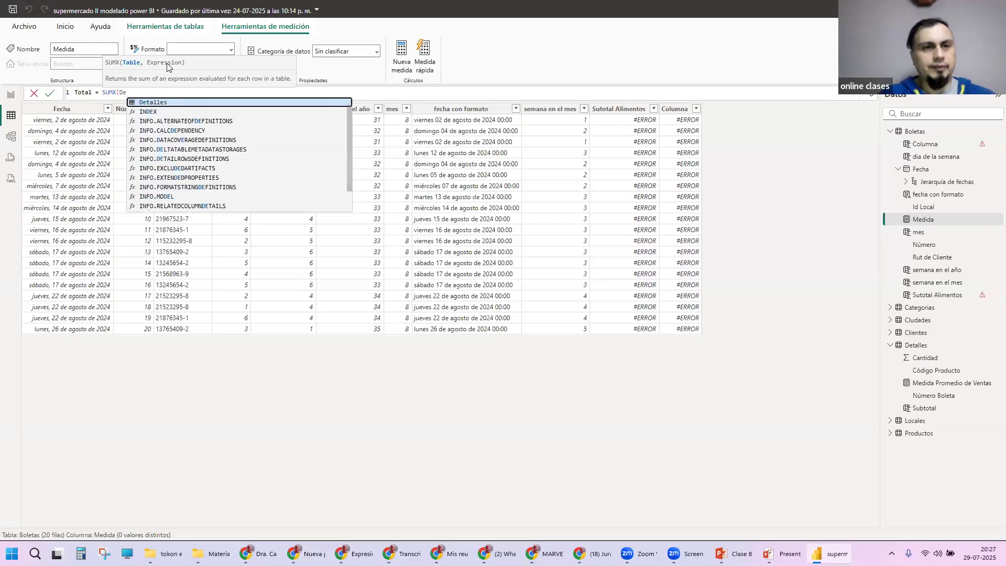
type("tallesq")
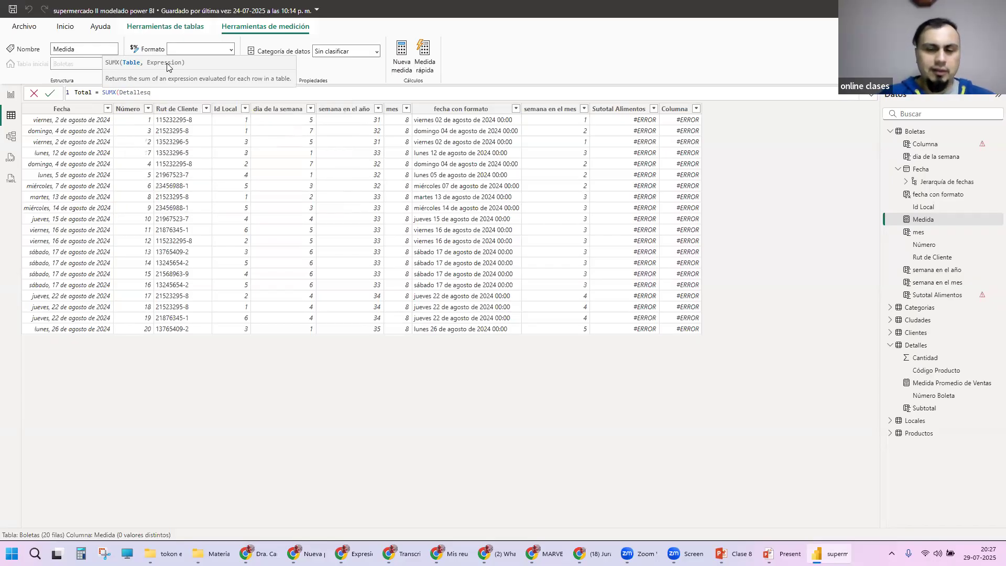
key("BackSpace")
type(",")
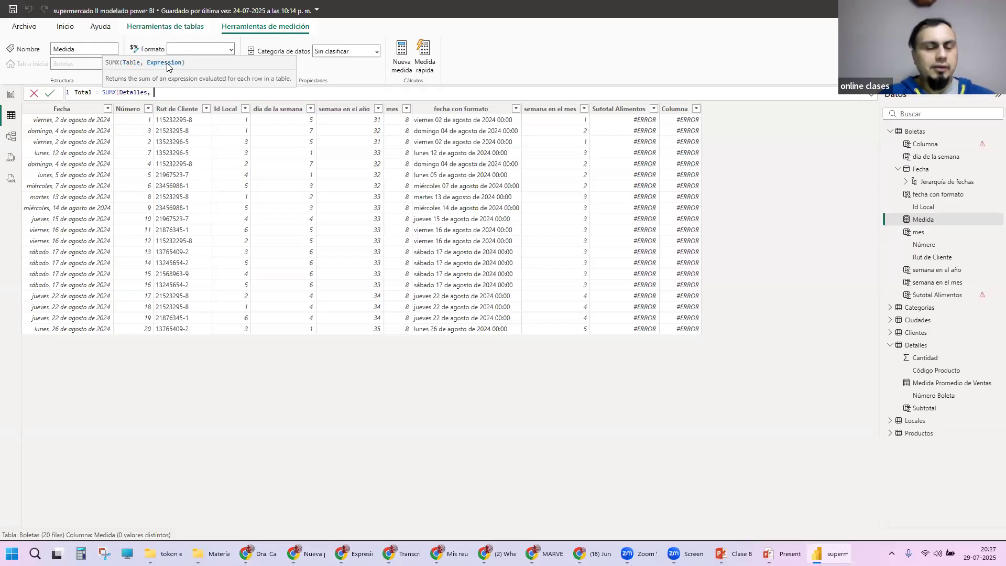
type(" su")
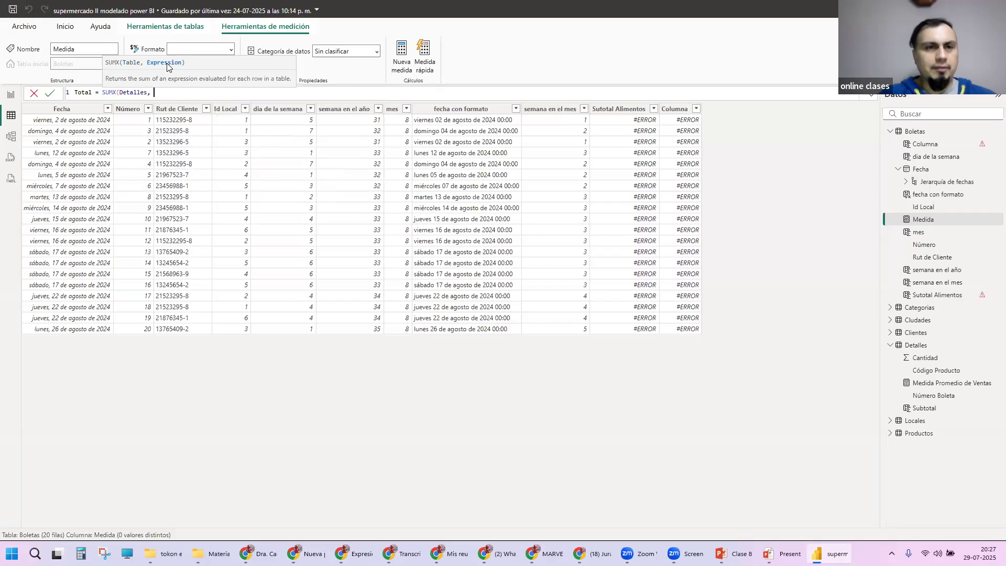
type("bt")
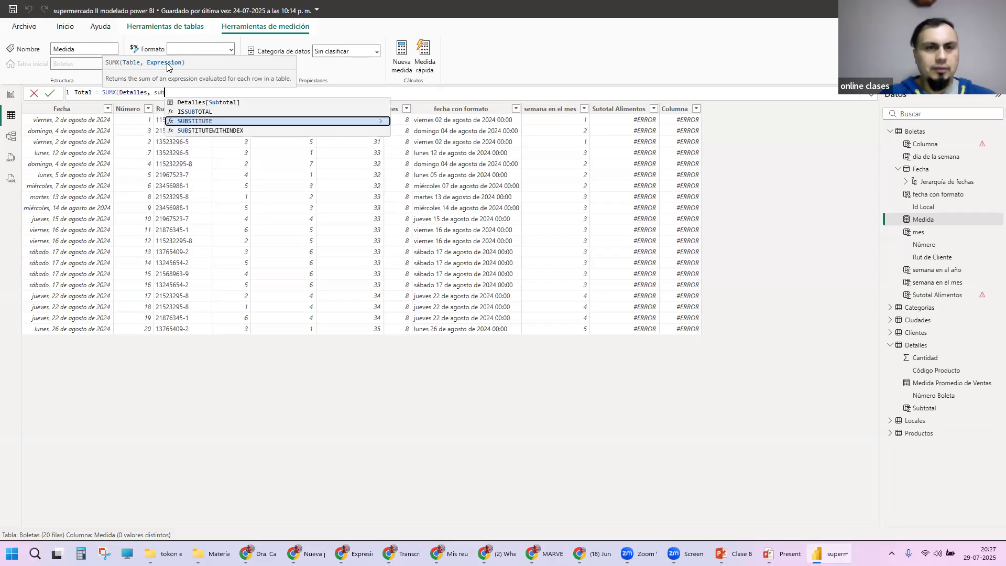
left_click(214, 103)
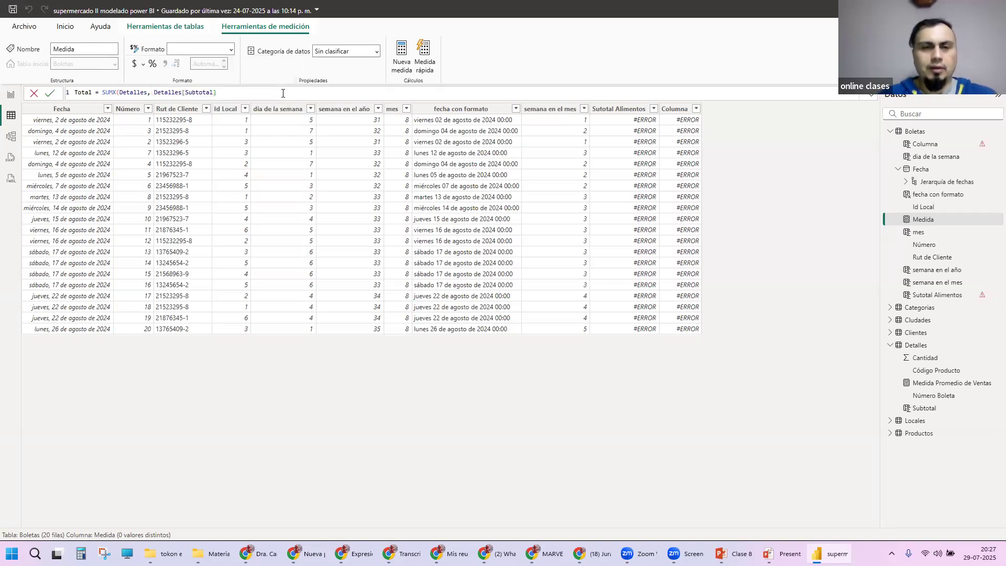
type(")")
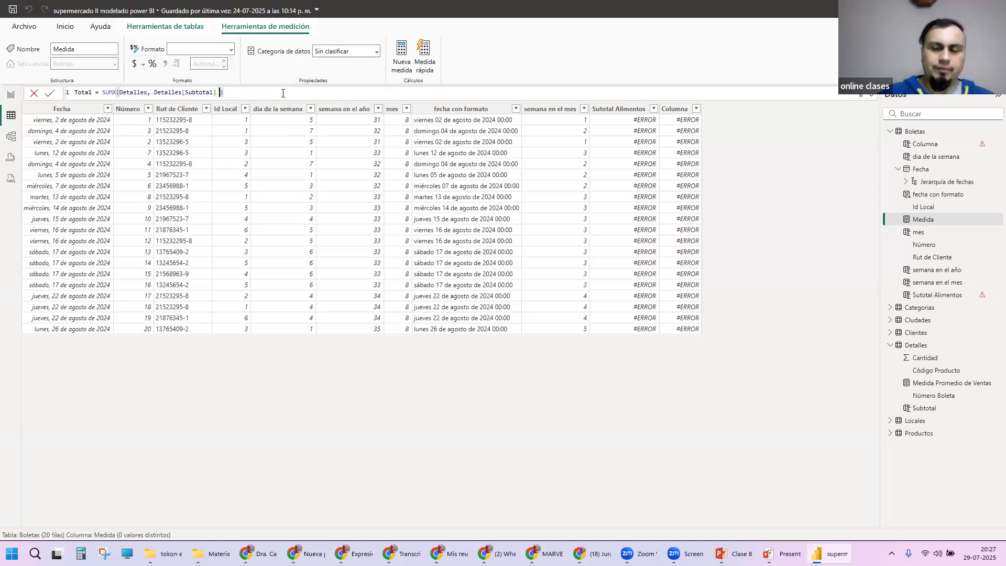
key("Return")
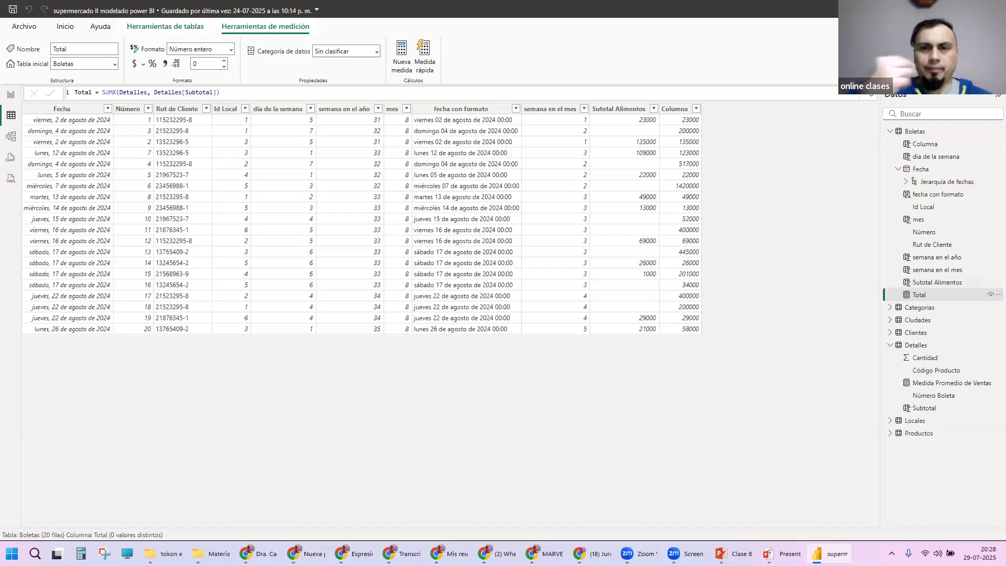
Step: Review the formula of Columna, highlighting the CALCULATE expression and its [Total] argument
left_click(682, 109)
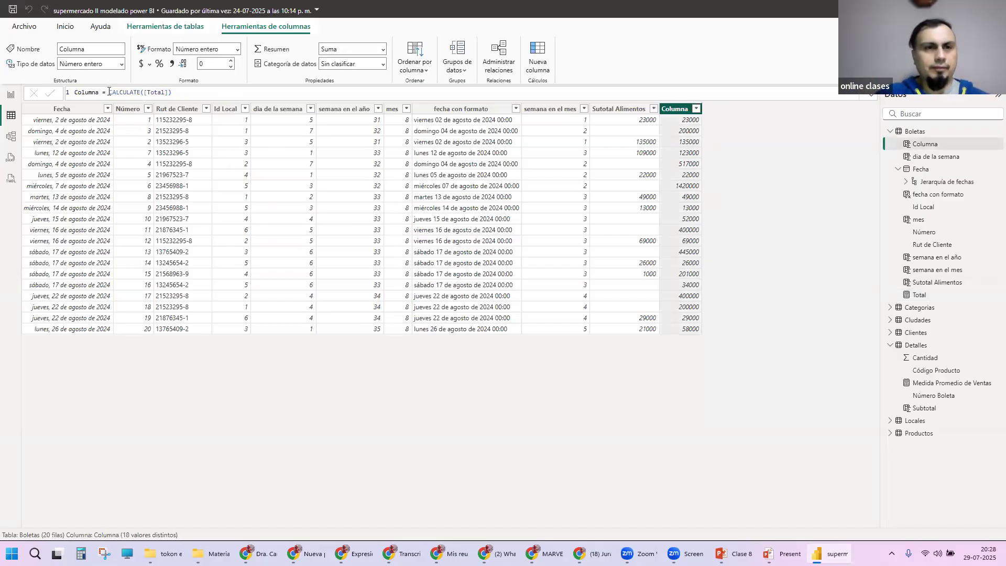
left_click_drag(109, 92, 210, 92)
left_click(211, 92)
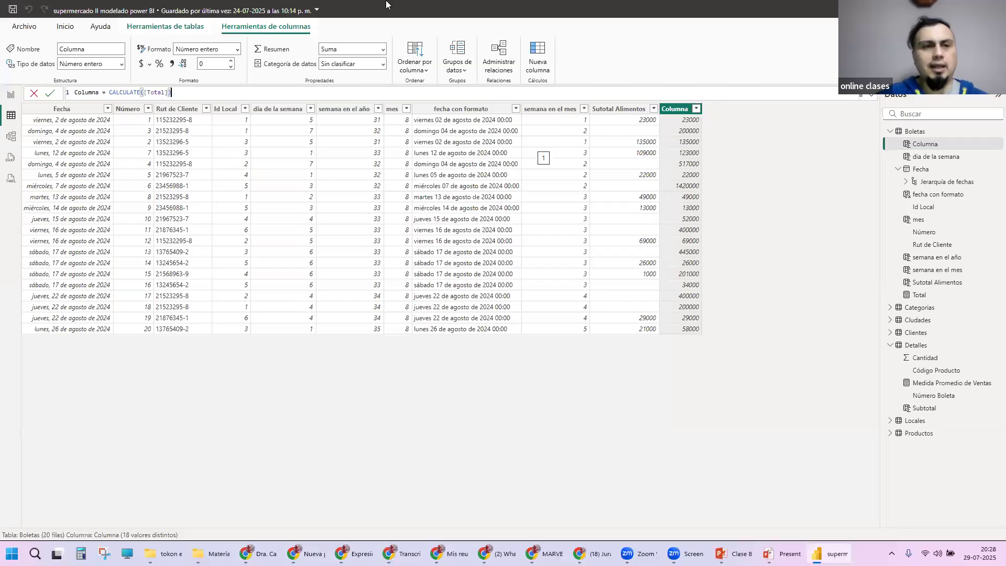
left_click(145, 93)
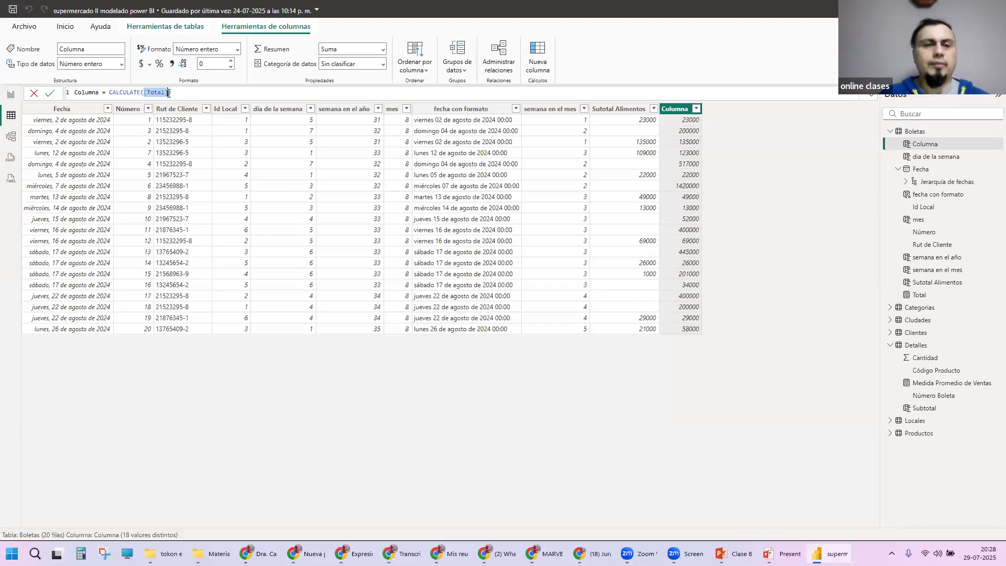
Step: Open a second argument after [Total] in the CALCULATE formula of Columna, ready for a filter
left_click(190, 95)
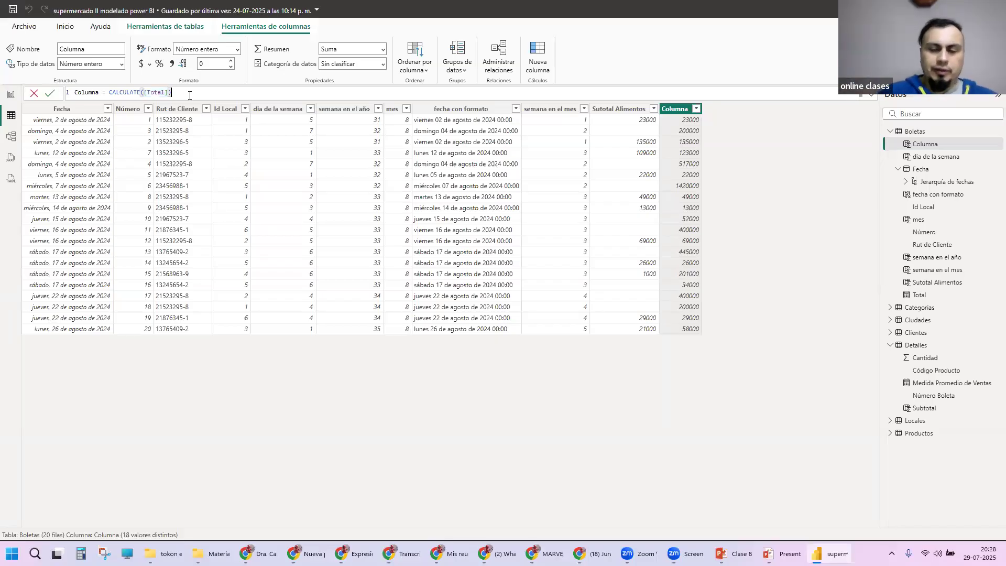
type(",")
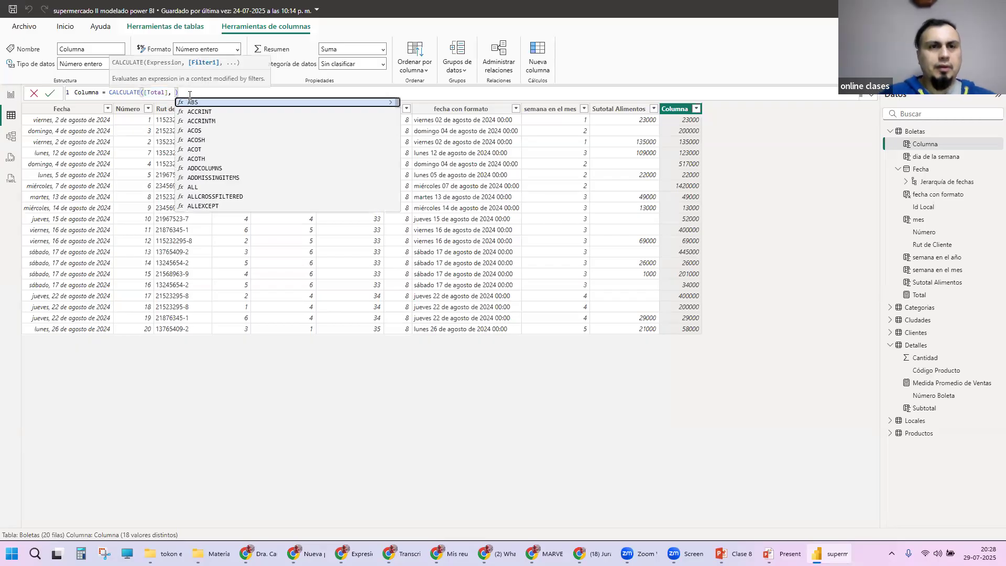
key("Escape")
left_click(675, 110)
left_click(633, 119)
left_click(676, 108)
left_click(292, 93)
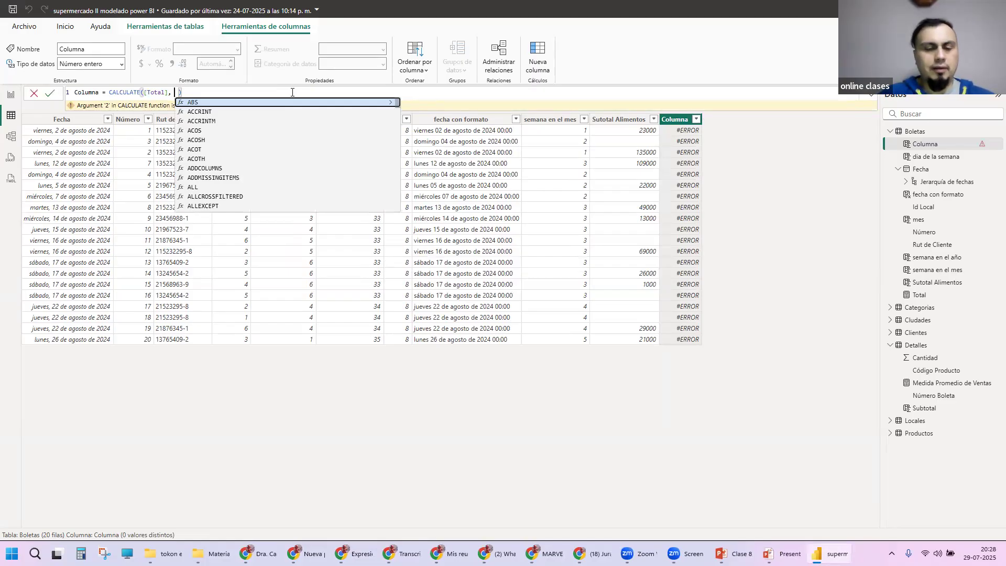
Step: Try to add the filter Categorias[Nombre]="Alimentos" as the second CALCULATE argument of Columna
type("Cat")
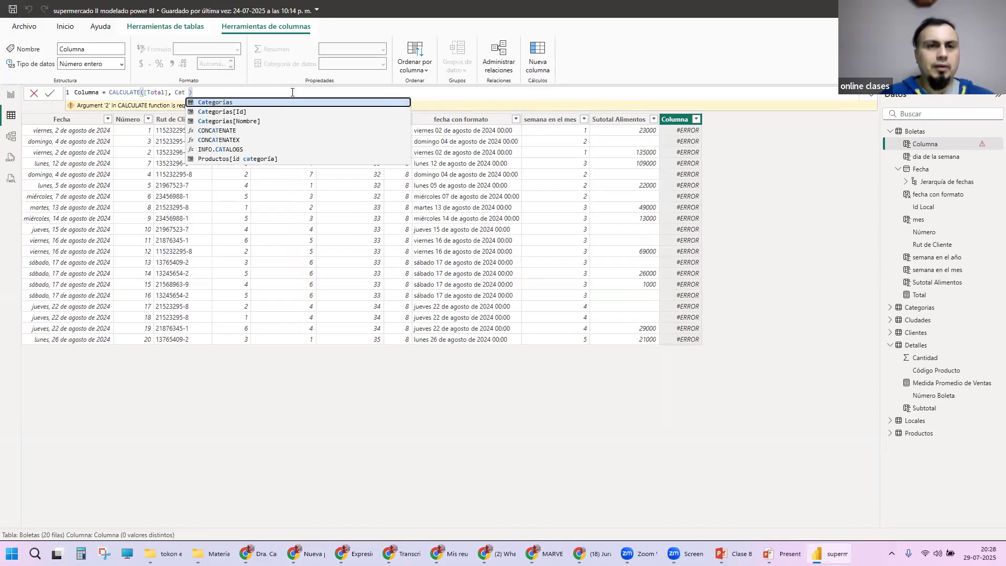
key("Down")
key("Down")
key("Tab")
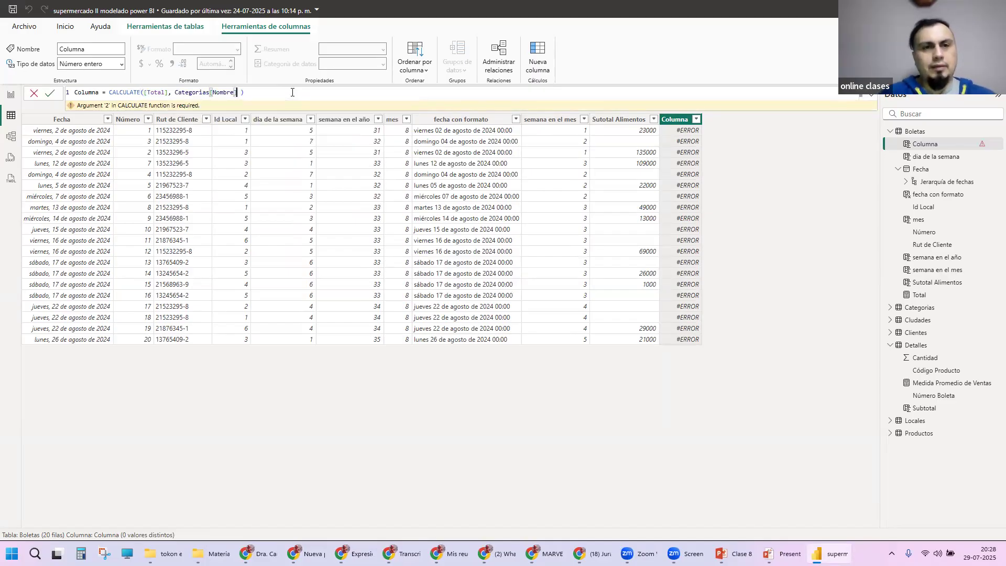
type("=\"")
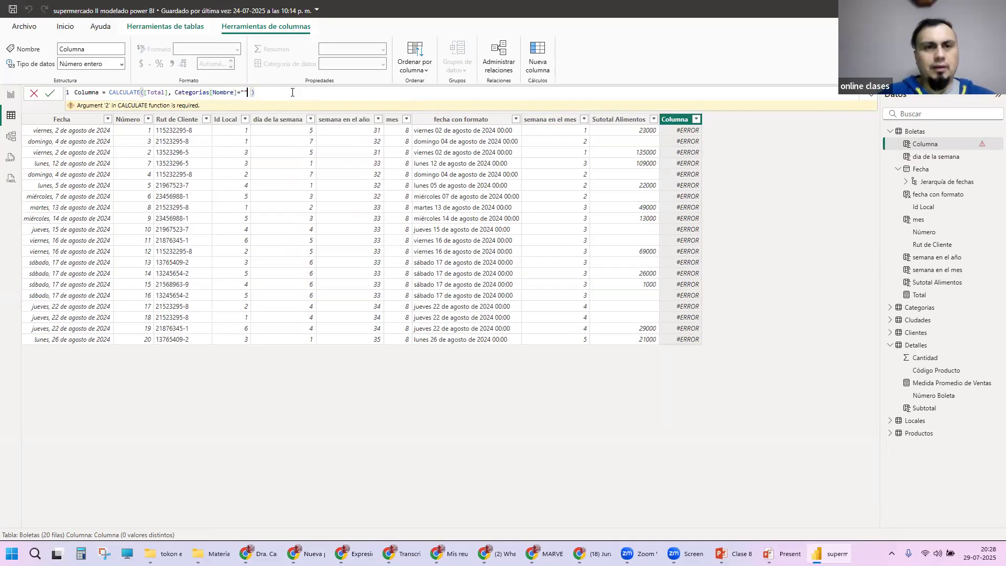
type("Aliment")
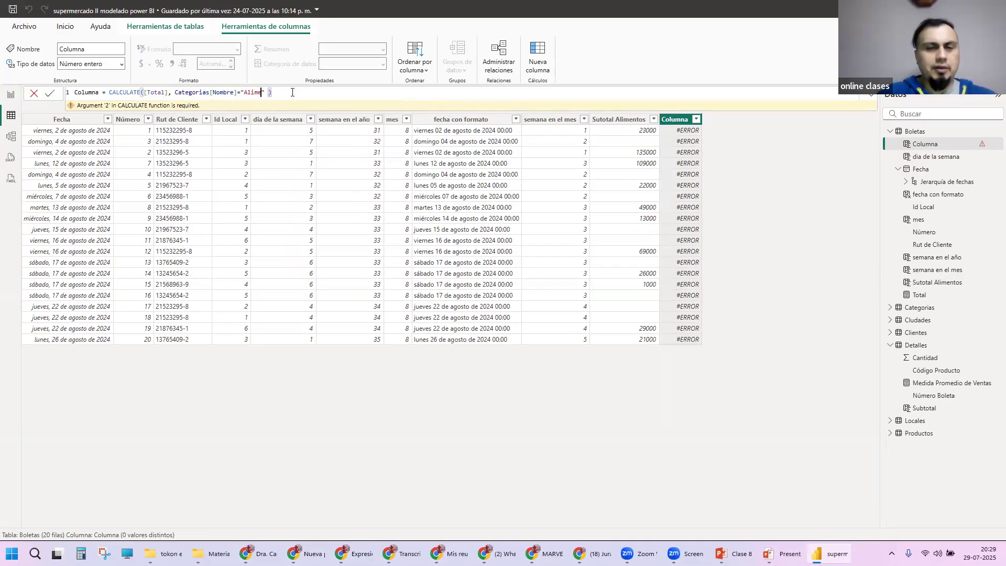
key("BackSpace")
type("tos")
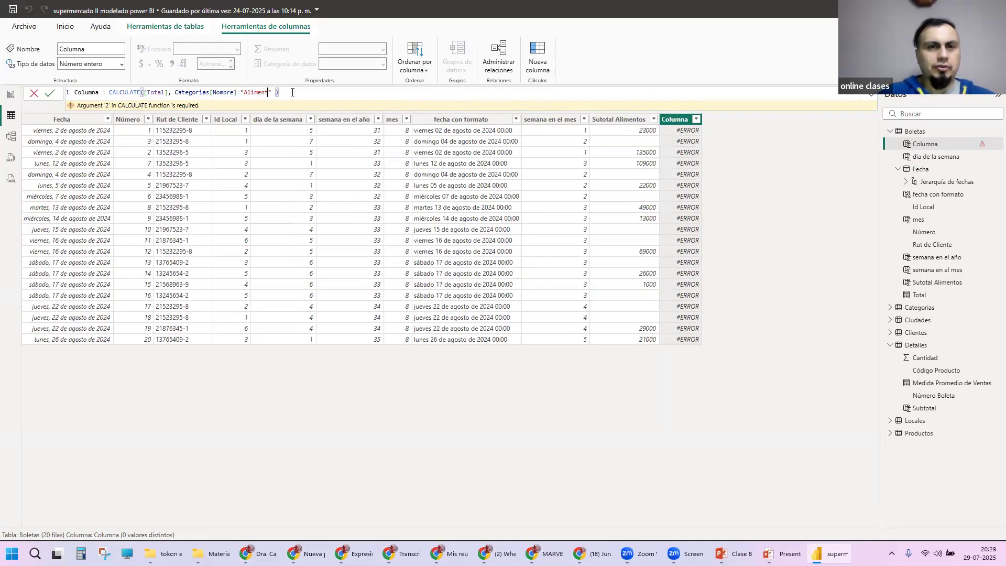
key("Return")
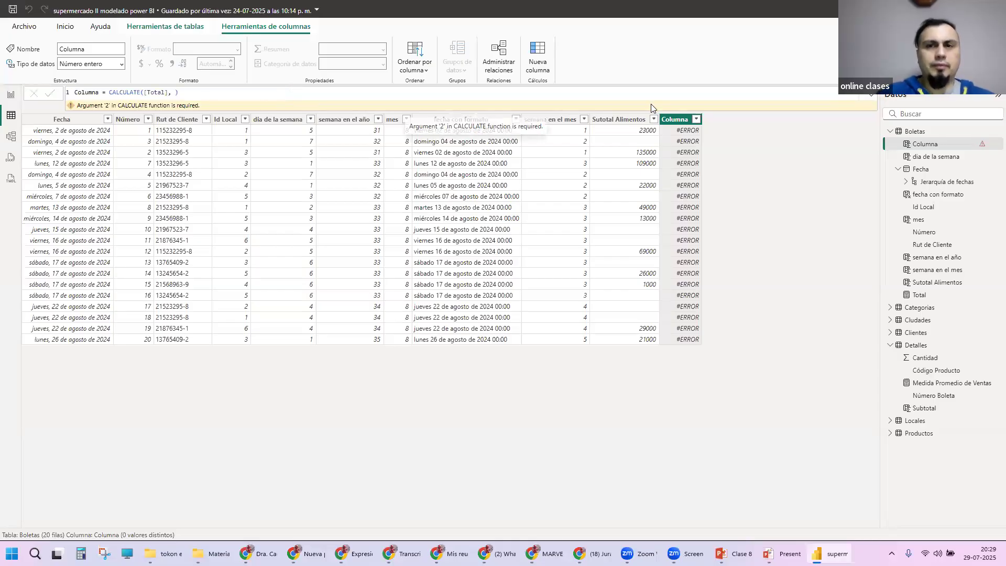
Step: Complete Columna as CALCULATE([Total], Categorias[Nombre]="Alimentos") and commit the formula
left_click(176, 92)
type("Categorias[Nombre]")
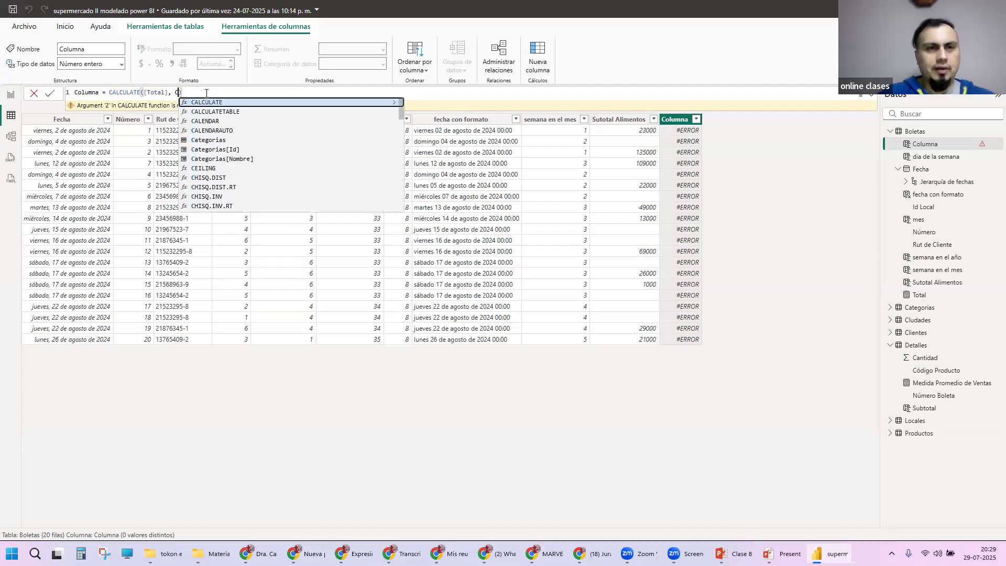
key("Down")
key("Down")
key("Tab")
type("=\"\"")
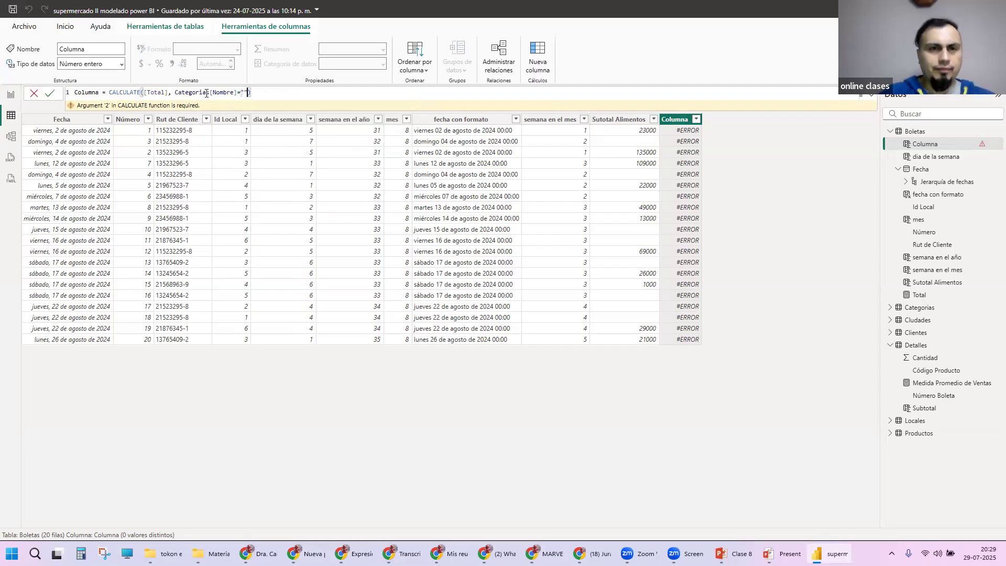
type("Alimentos\"")
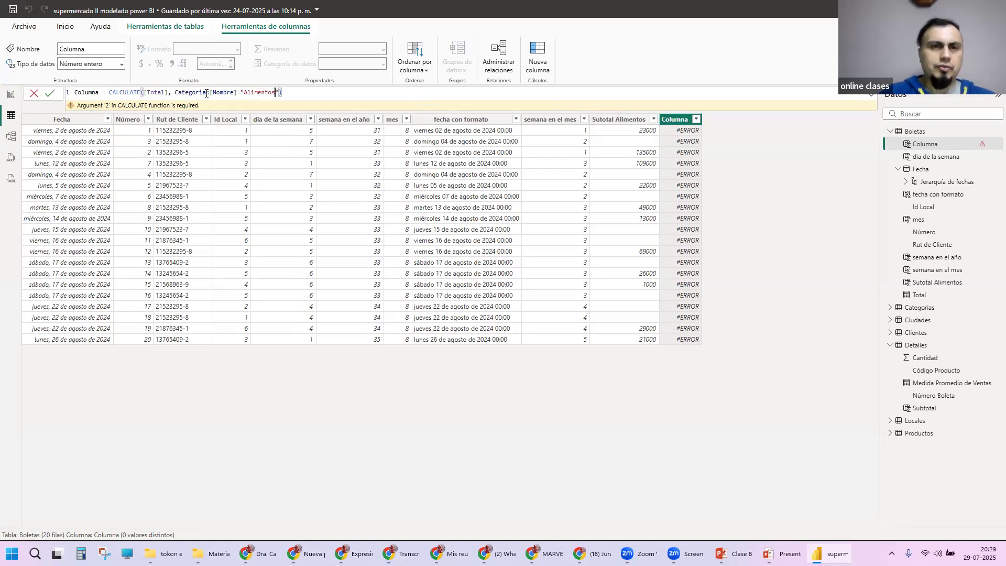
key("Return")
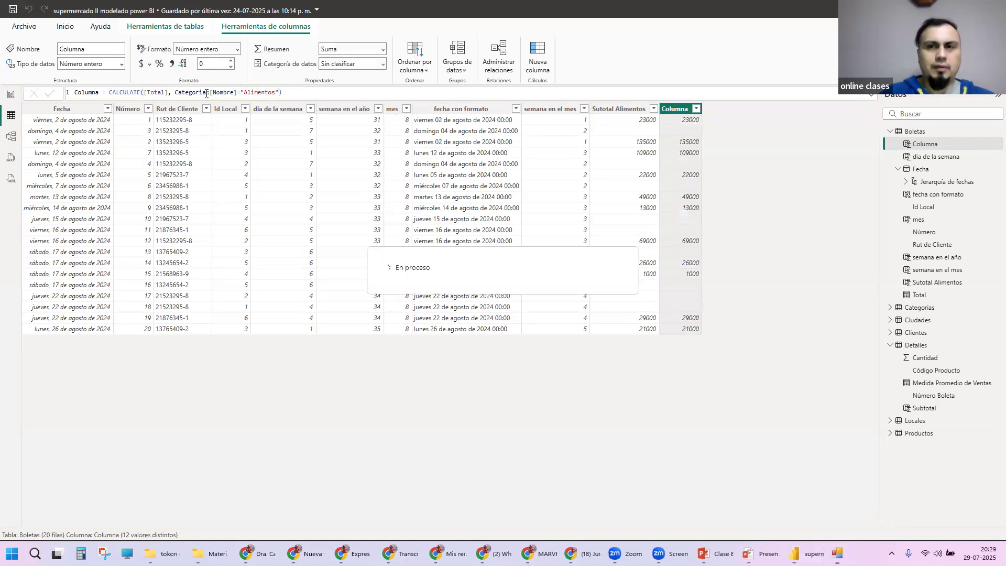
Step: Review Columna's formula, highlighting the Categorias[Nombre] filter, its "Alimentos" value and the [Total] argument
mouse_move(175, 93)
left_mouse_down()
mouse_move(281, 94)
mouse_move(174, 93)
left_mouse_up()
left_click(258, 92)
double_click(209, 94)
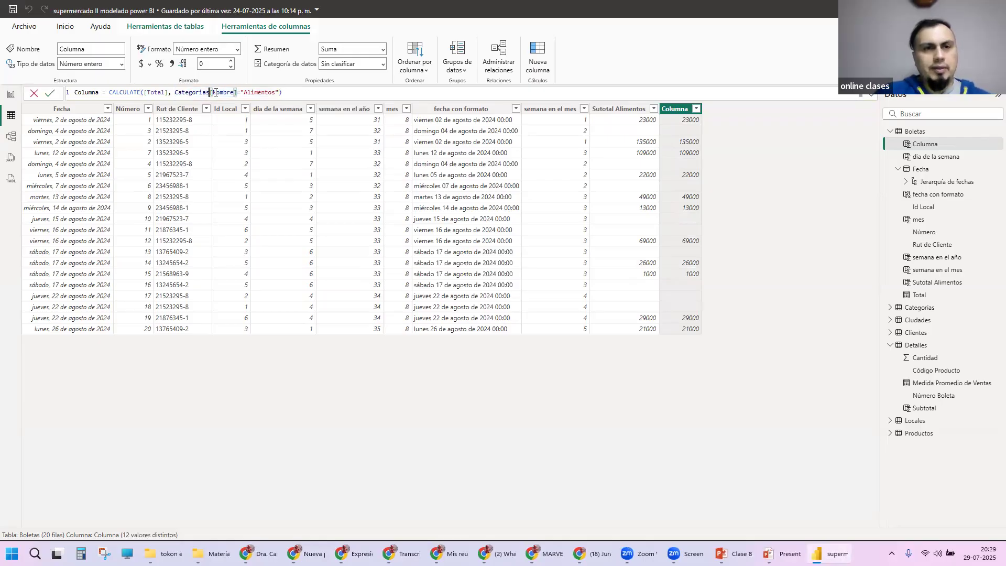
double_click(226, 92)
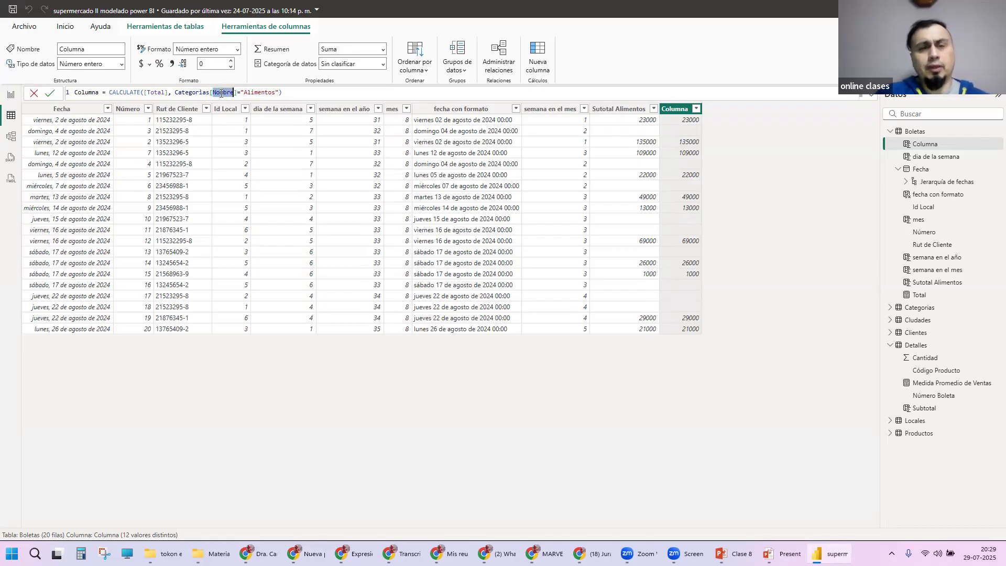
double_click(277, 92)
left_click_drag(282, 92, 242, 91)
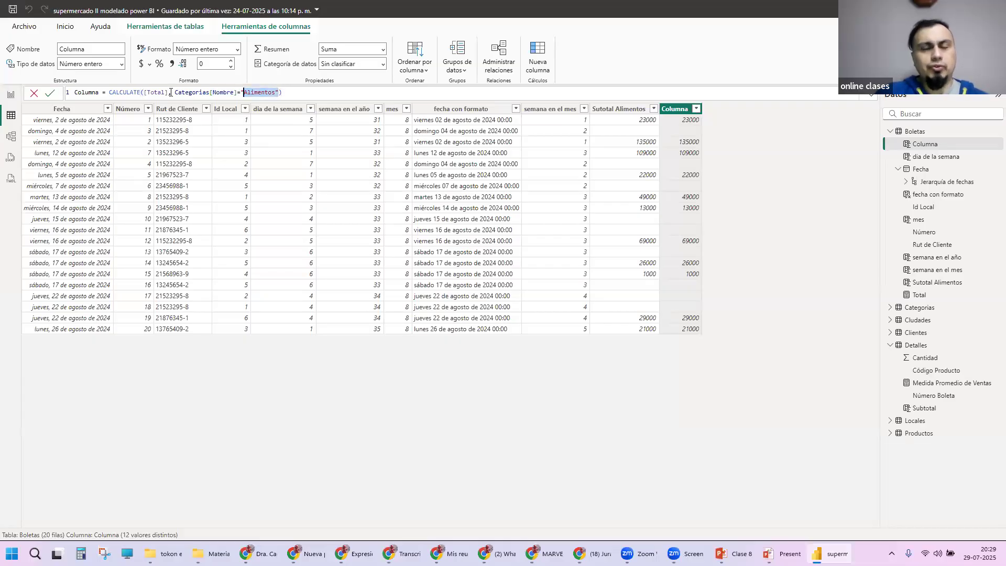
left_click_drag(168, 92, 143, 93)
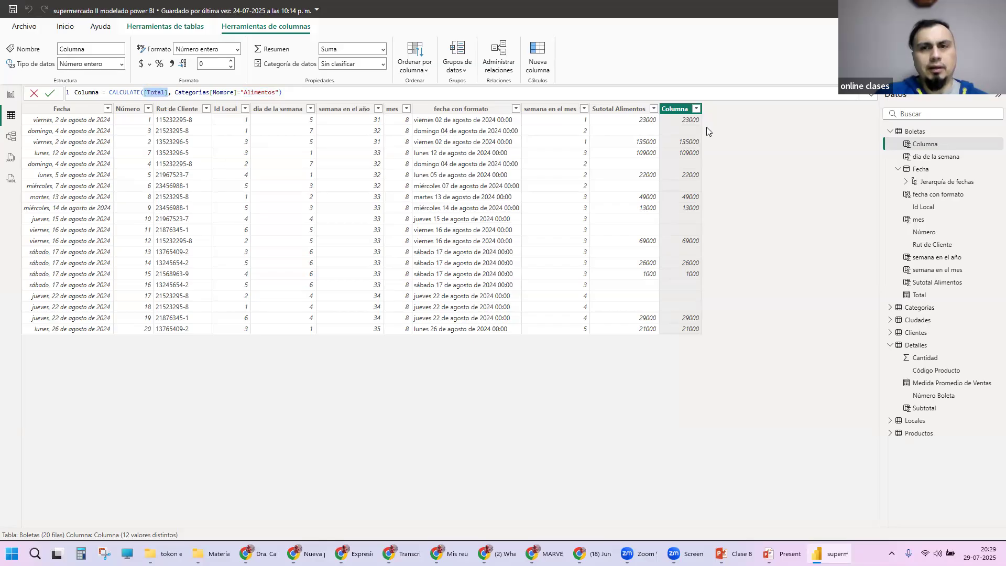
left_click(287, 91)
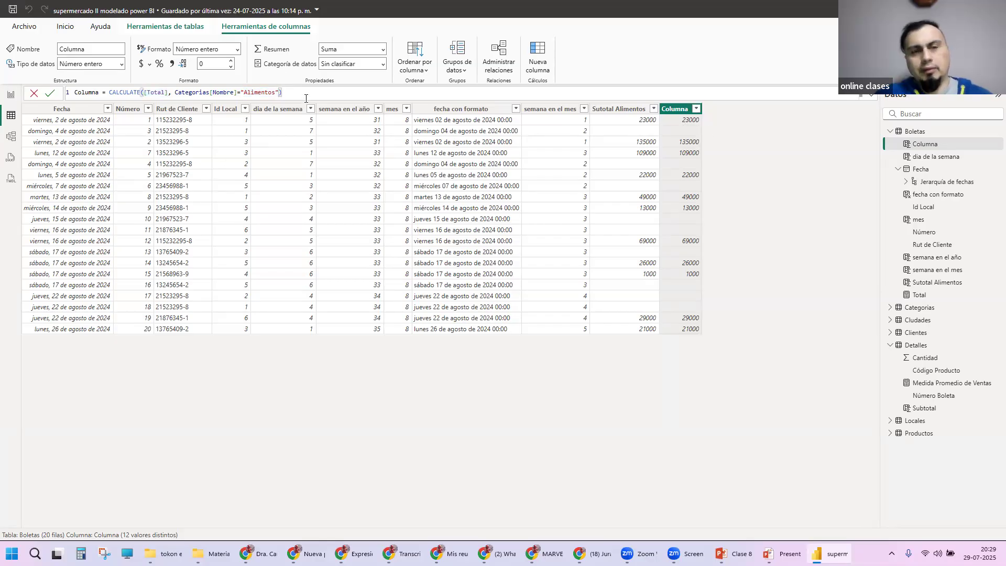
Step: Replace the category name filter in Columna with Categorias[Id]=1 and commit the formula
double_click(230, 91)
type("id")
left_click(343, 103)
left_click_drag(227, 93, 267, 94)
type("1")
key("Return")
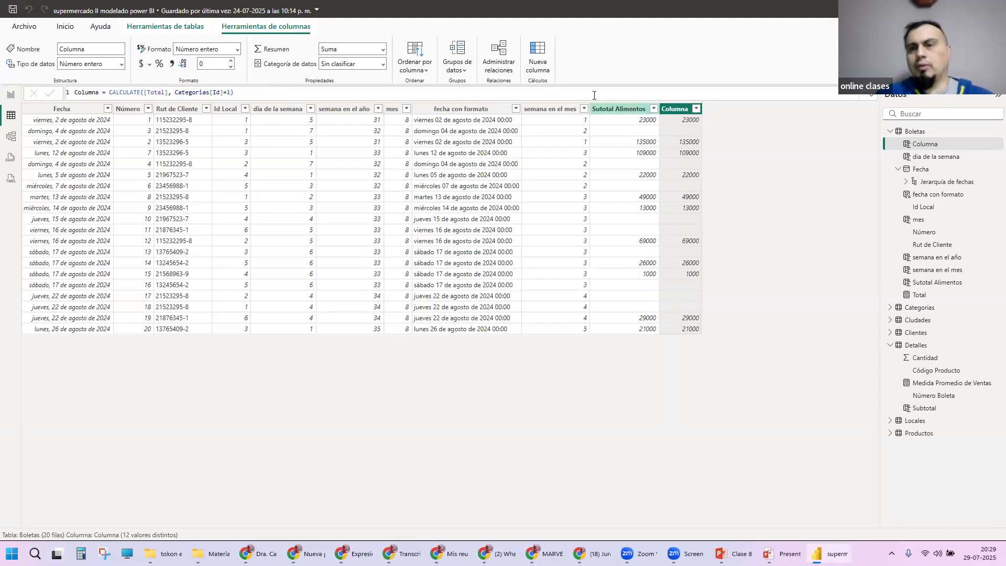
Step: Change the Categorias[Id] filter value in Columna to 2 and commit the formula
left_click(229, 92)
type("+")
key("BackSpace")
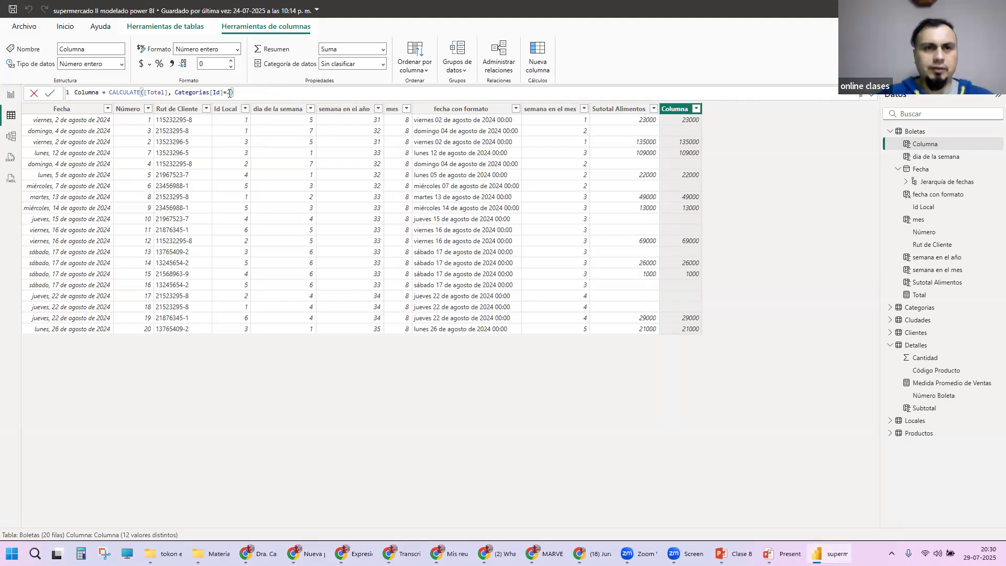
key("Return")
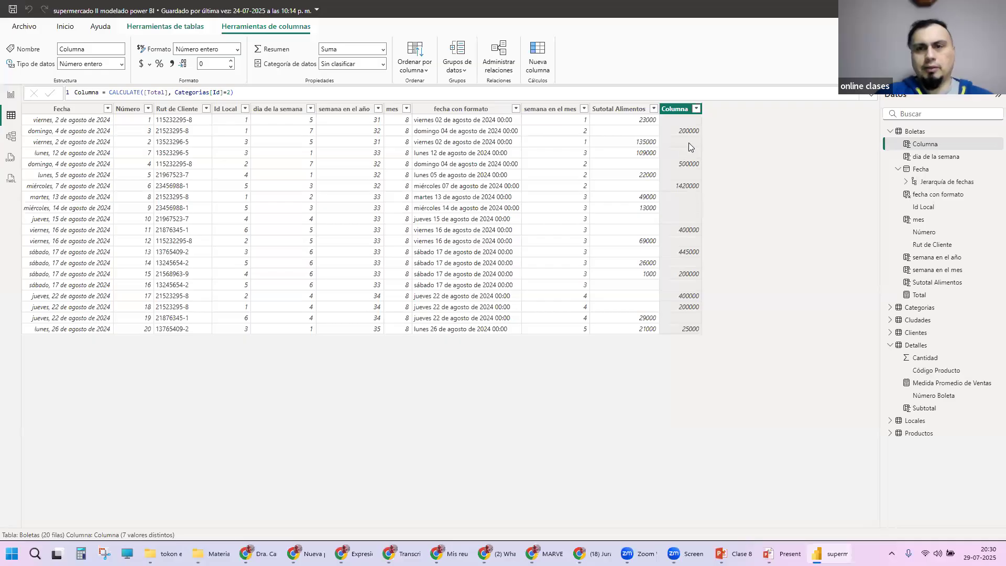
Step: Set the Categorias[Id] filter value in Columna back to 1 and commit the formula
left_click(228, 95)
type("0")
type("1")
key("Return")
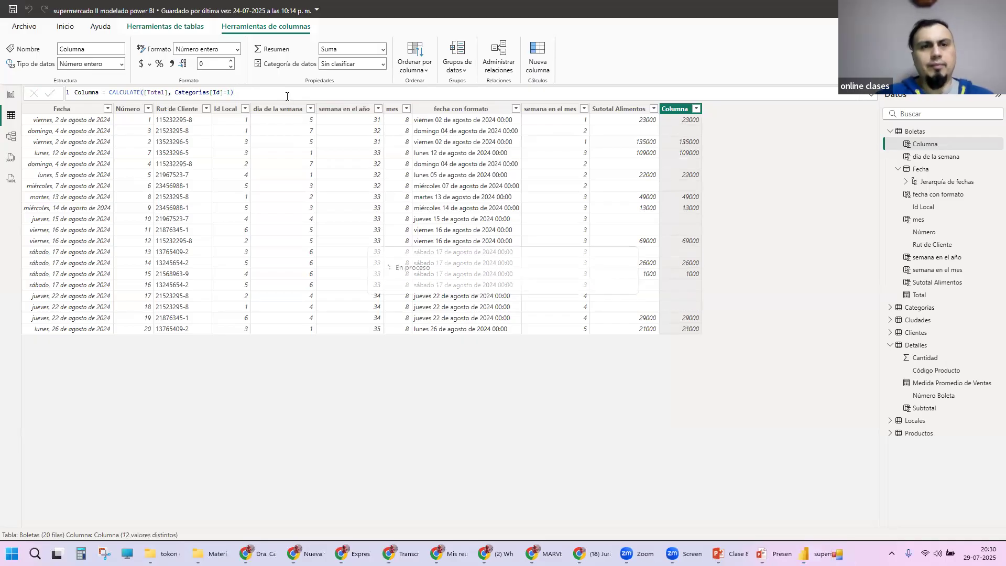
Step: Examine the formula of the Sutotal Alimentos column, highlighting its CALCULATE expression
left_click(622, 112)
left_click(326, 95)
left_click_drag(245, 94, 146, 94)
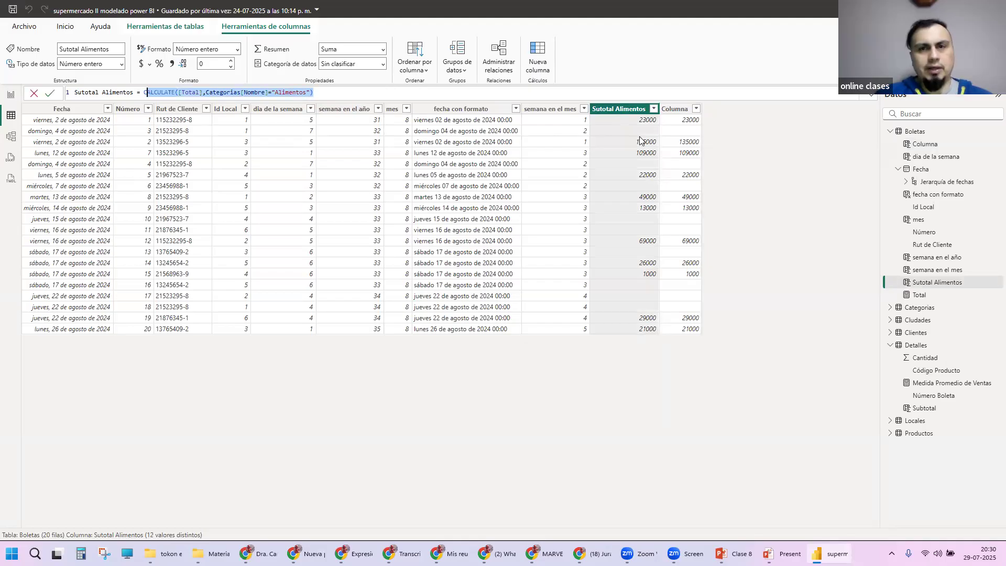
Step: Rename Columna to "Subtotal alimentos id" in its formula and commit the change
left_click(675, 111)
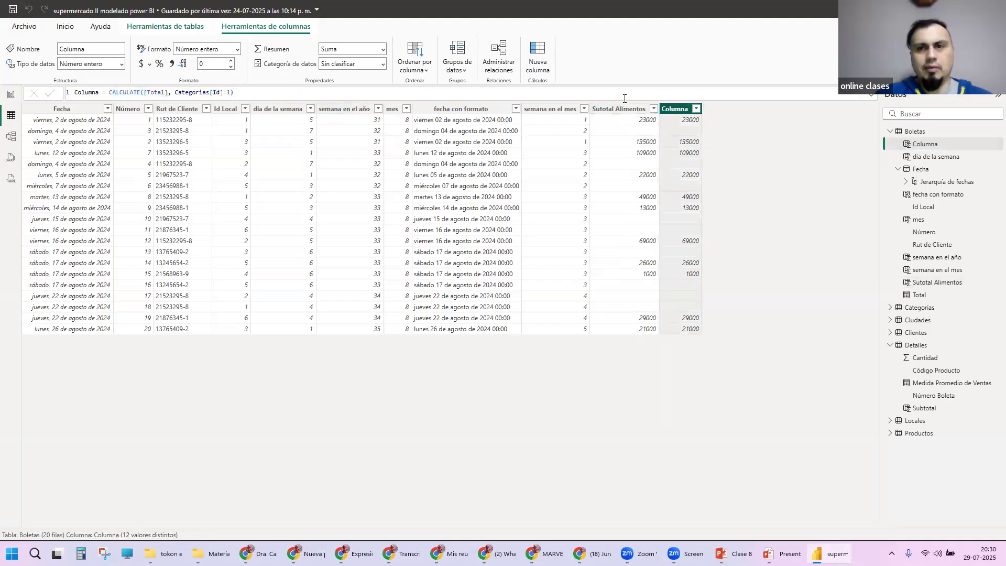
double_click(98, 92)
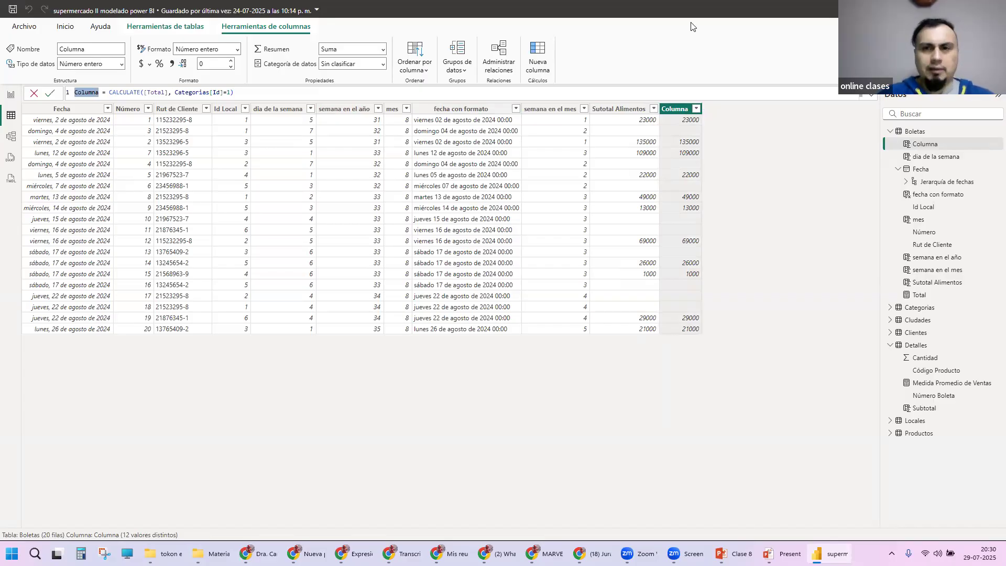
type("Subtotal alimentos id")
key("Return")
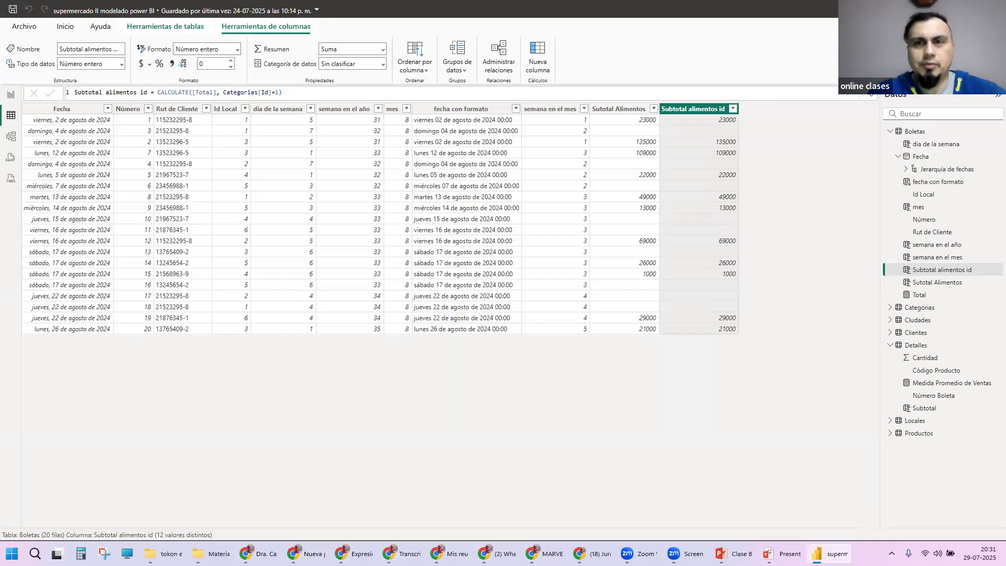
Step: Add a new calculated column to the Boletas table and begin its formula with CALCULATE([Total],
left_click(771, 90)
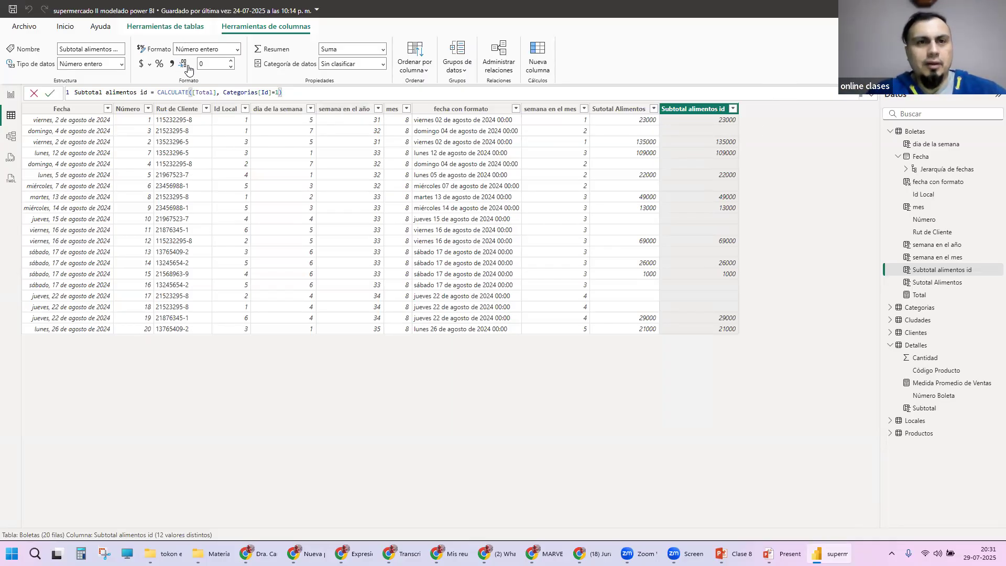
left_click(163, 27)
left_click(222, 60)
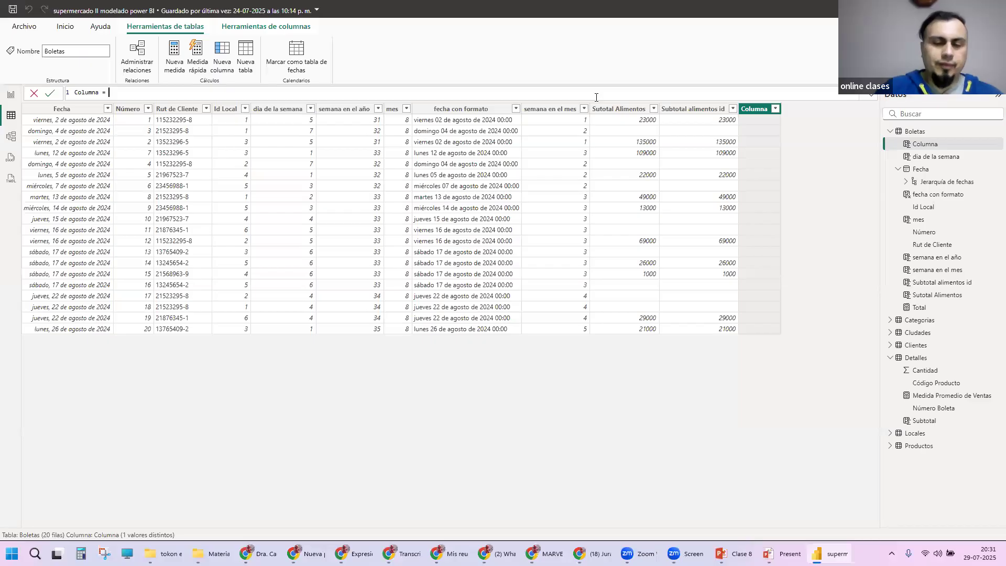
type("CALCULATE(")
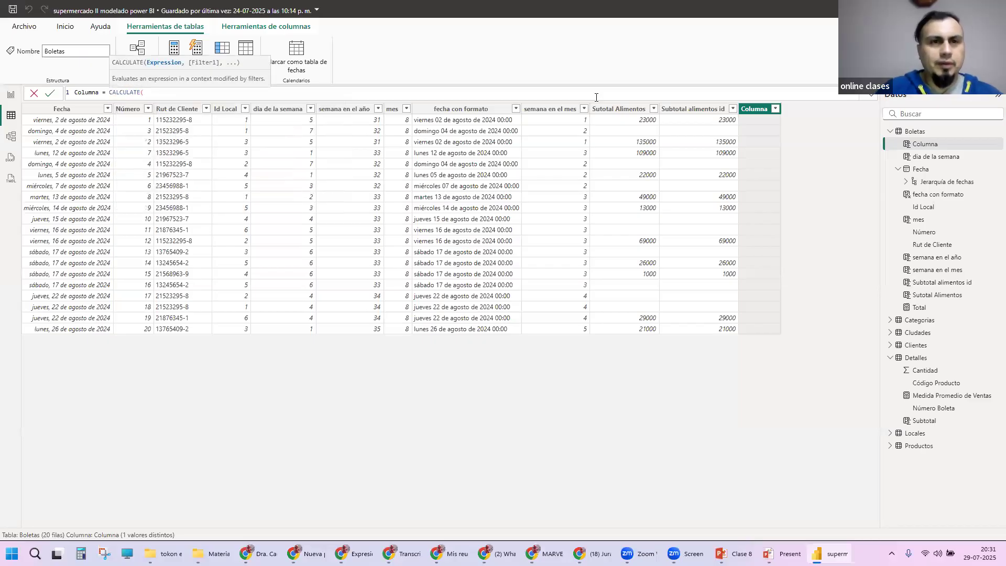
type("[Total]")
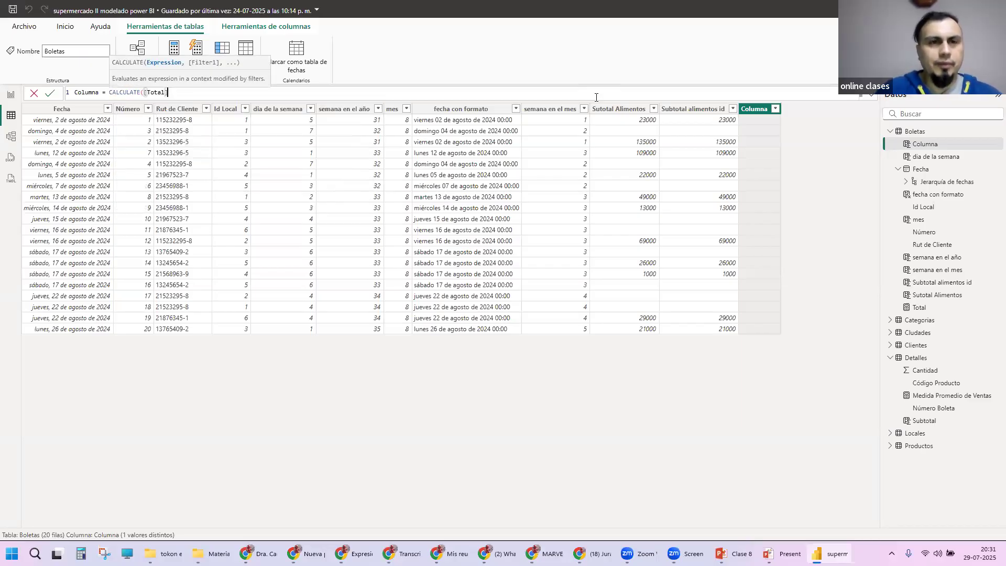
type(",")
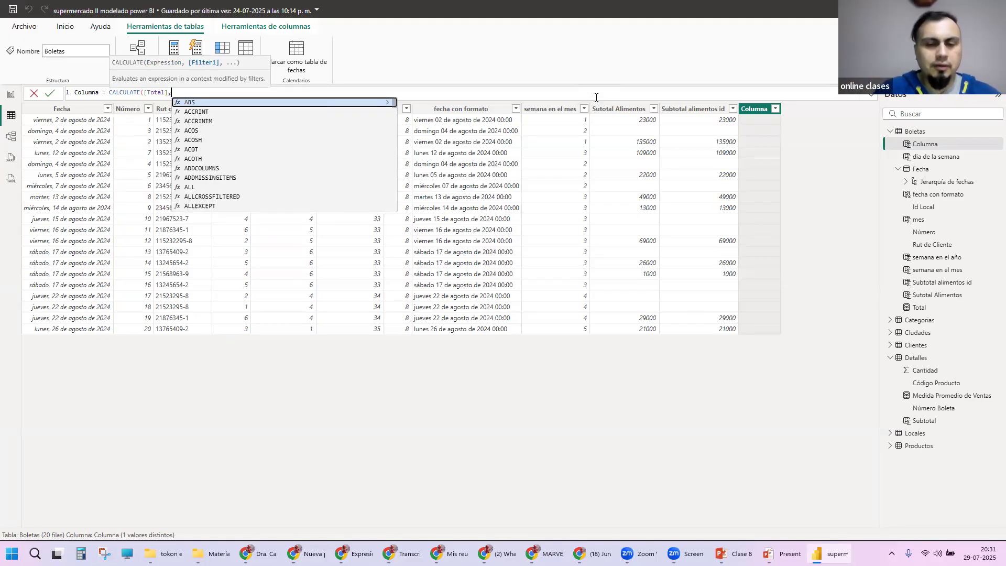
type("pro")
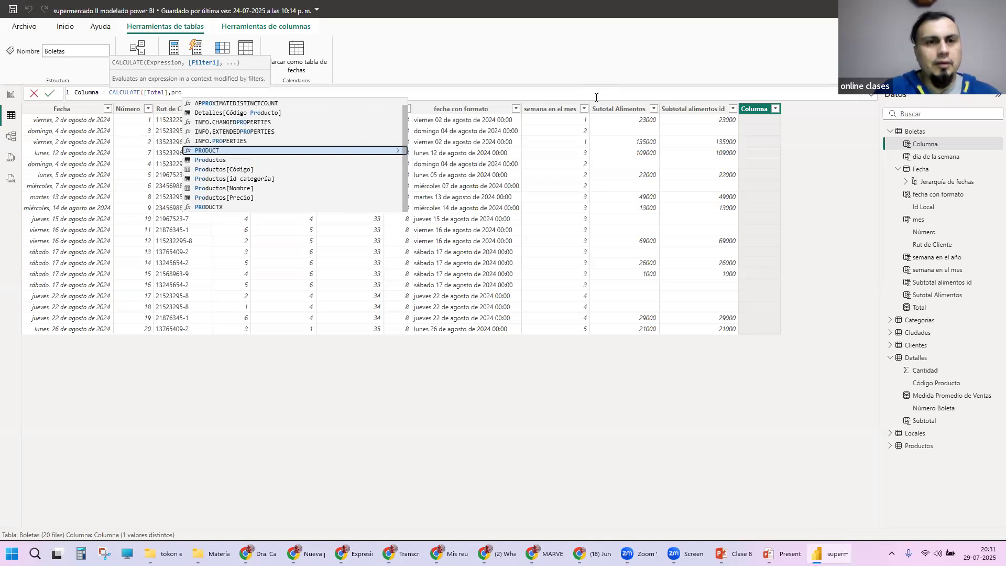
Step: Complete the Columna formula with the filter Productos[Nombre]="Pan" inside CALCULATE and commit it
key("Down")
key("Down")
key("Down")
key("Down")
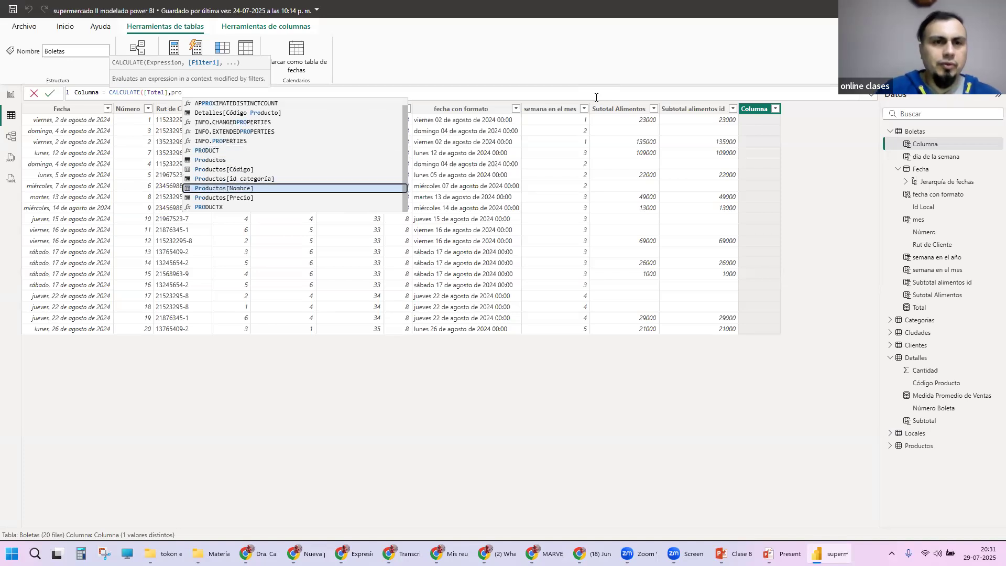
key("Tab")
type("=")
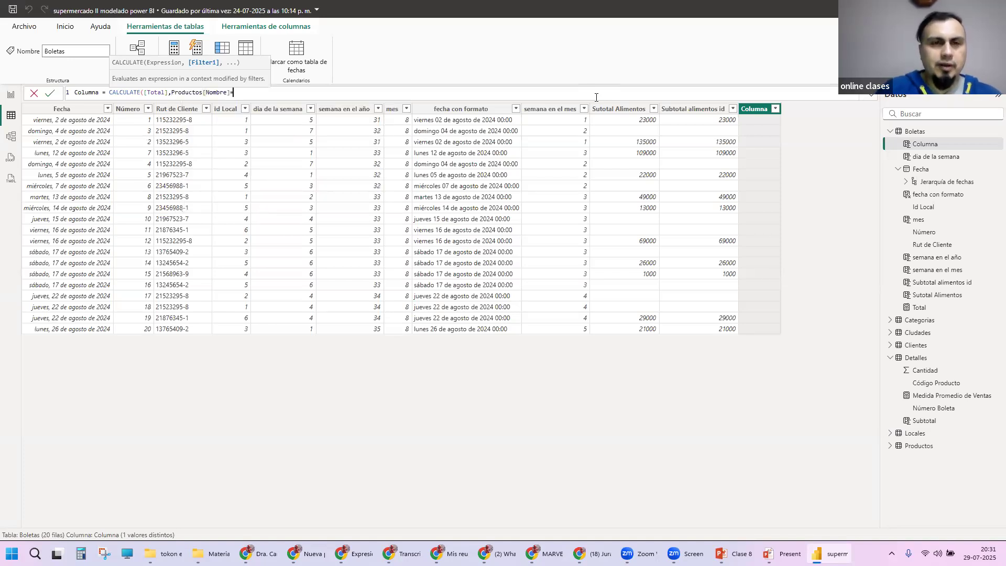
type("\"Pan\"")
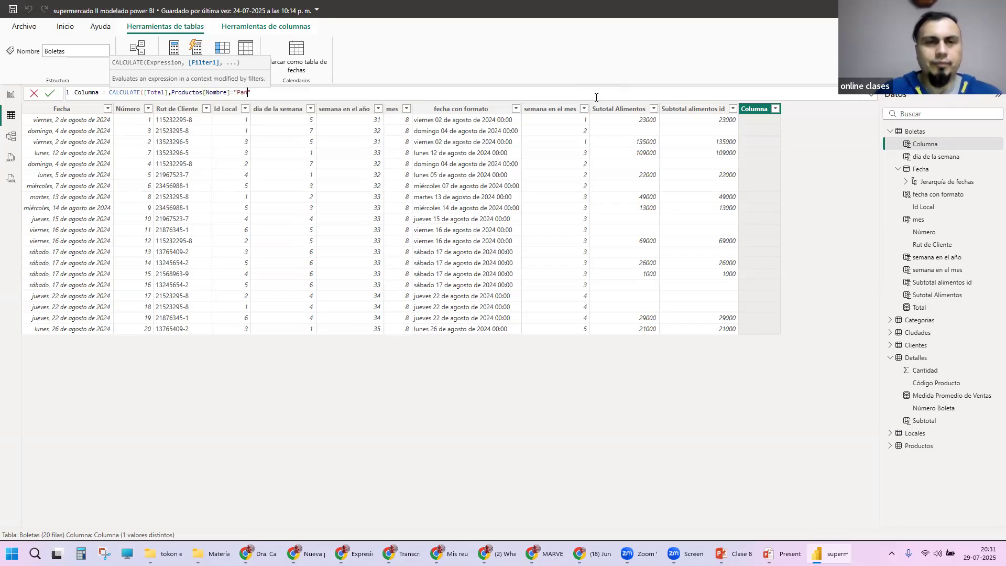
type(")")
key("Return")
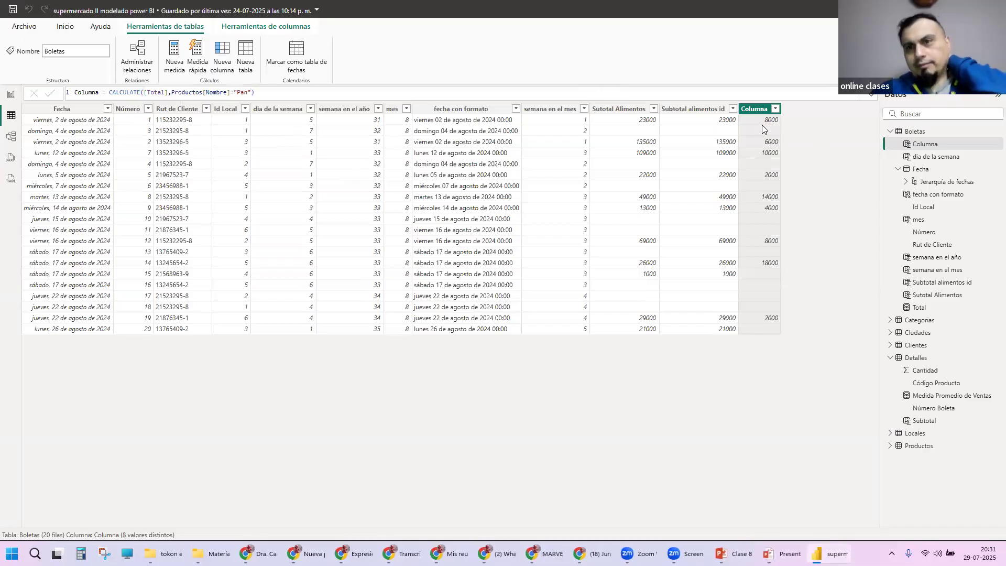
Step: Rename Columna to "Ventas de Pan" in its formula and commit the change
left_click_drag(99, 93, 65, 96)
type("VEntas de PAn")
key("BackSpace")
key("BackSpace")
key("BackSpace")
key("BackSpace")
key("BackSpace")
key("BackSpace")
key("BackSpace")
key("BackSpace")
key("BackSpace")
key("BackSpace")
key("BackSpace")
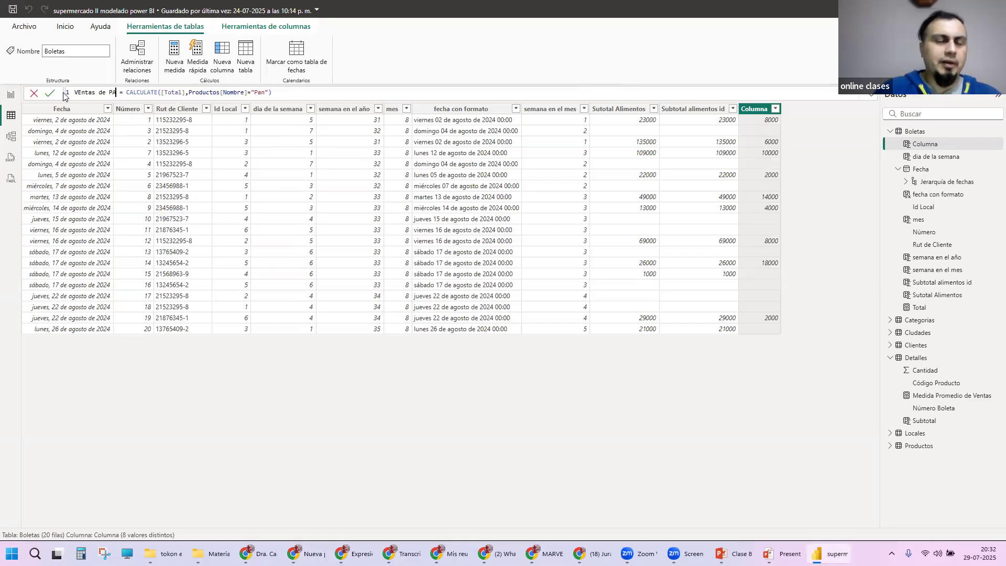
type("ntas de PAn")
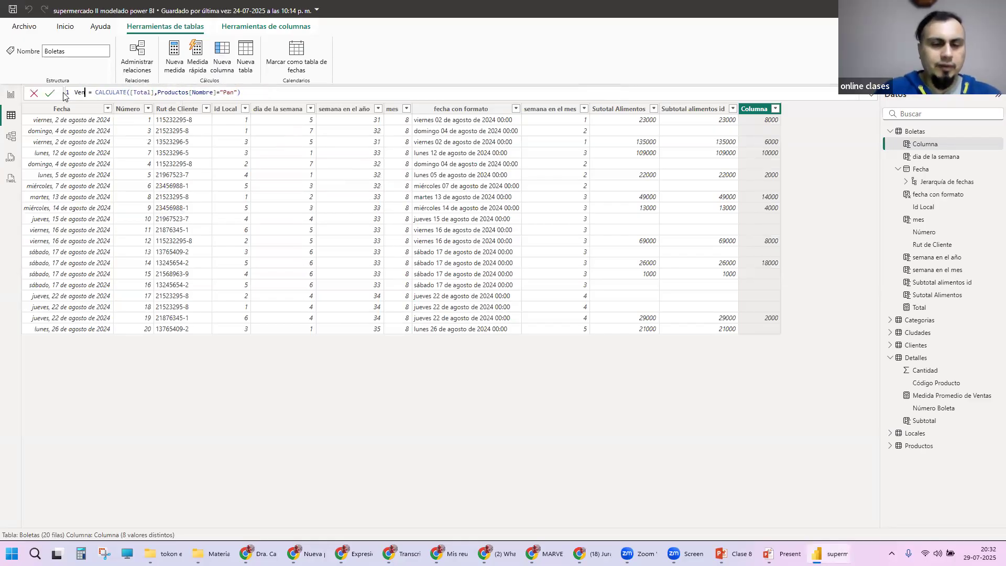
key("BackSpace")
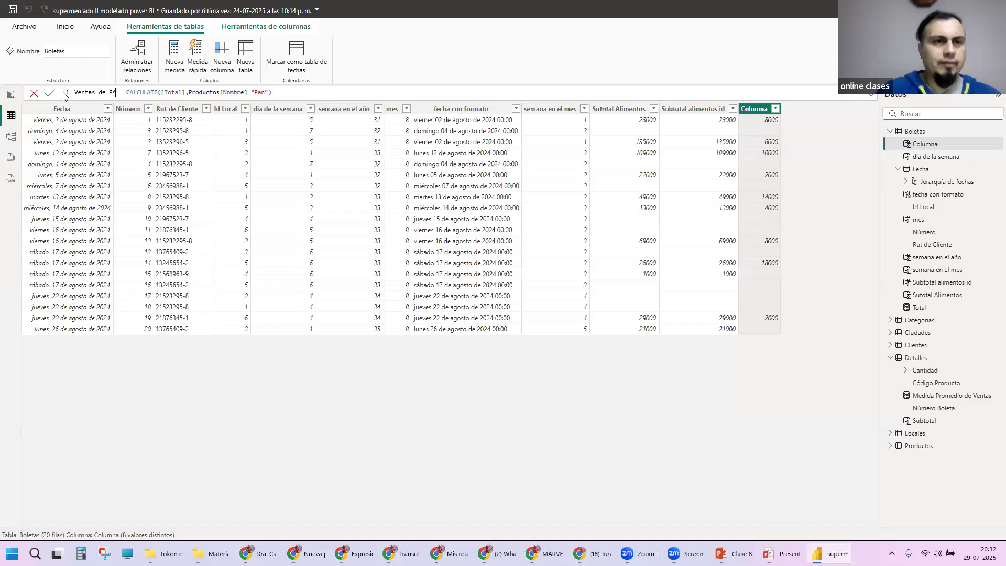
type("n")
key("Return")
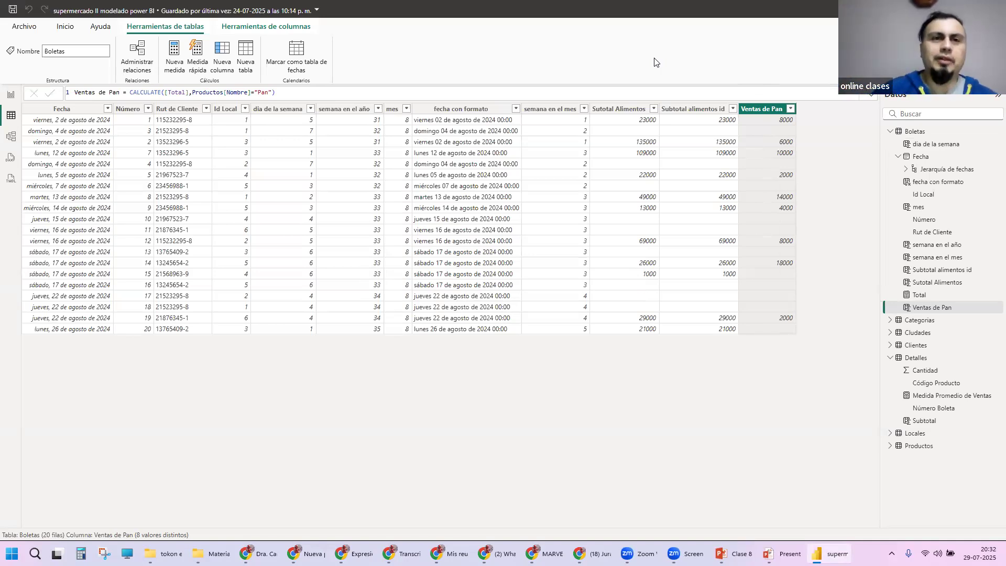
Step: Examine the Ventas de Pan formula, highlighting its product filter and the [Total] measure
left_click_drag(193, 92, 274, 93)
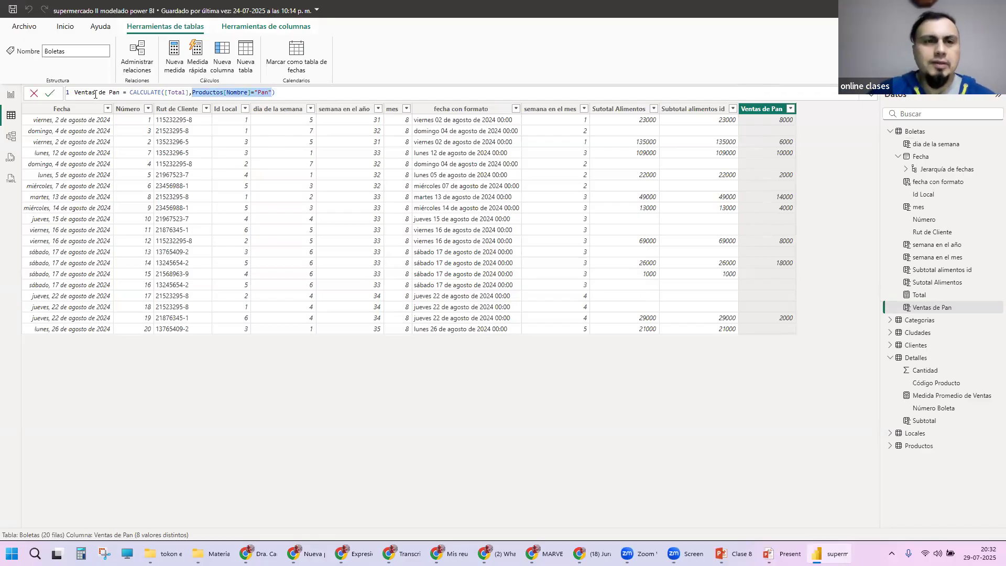
left_click_drag(164, 92, 186, 92)
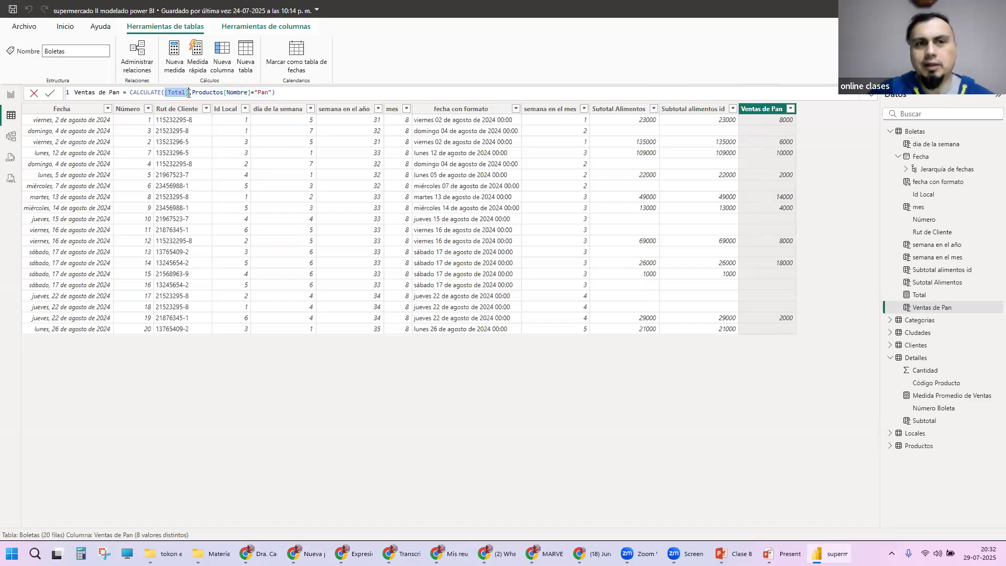
left_click(463, 62)
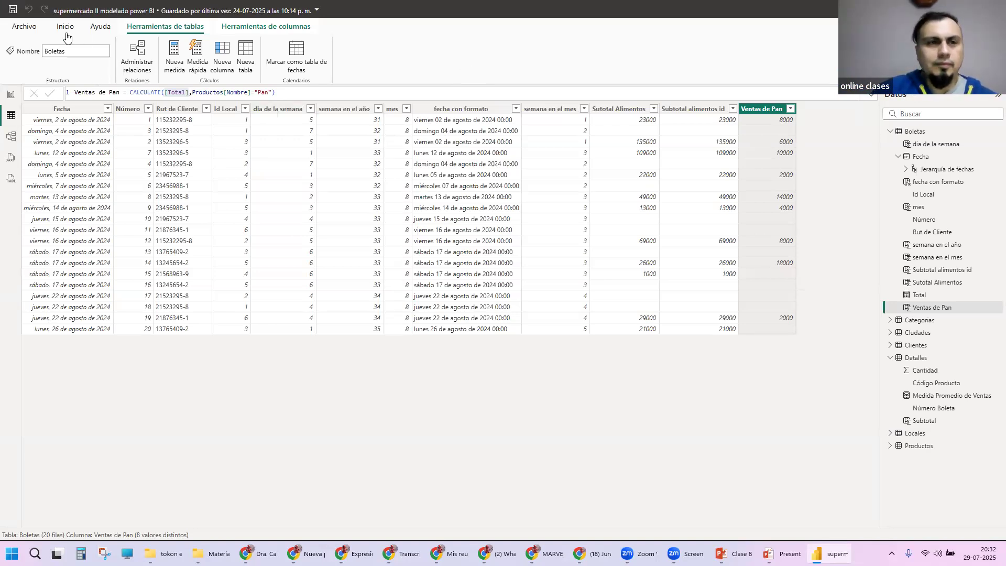
Step: Add a third page to the report and insert an empty pie chart on it
left_click(17, 97)
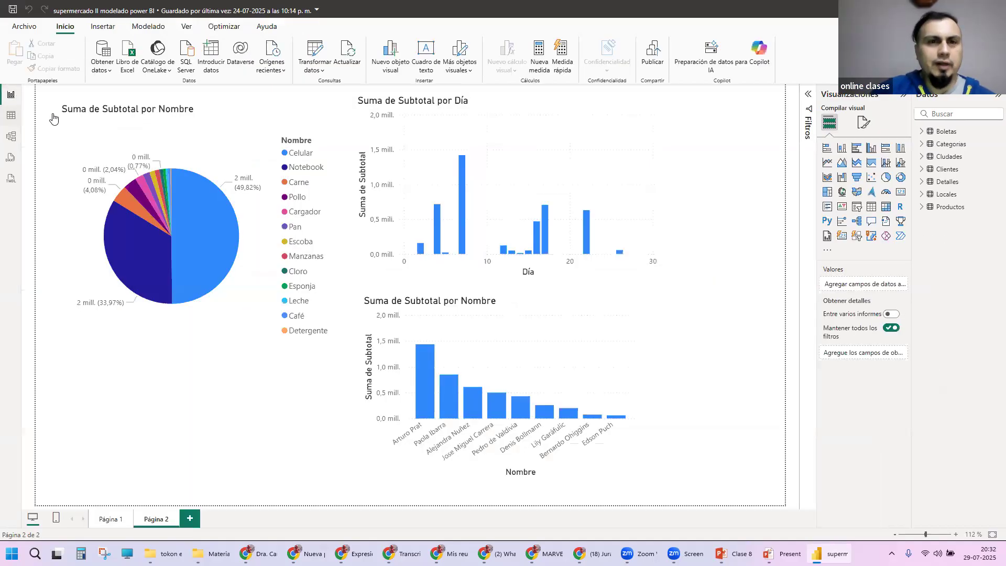
left_click(189, 519)
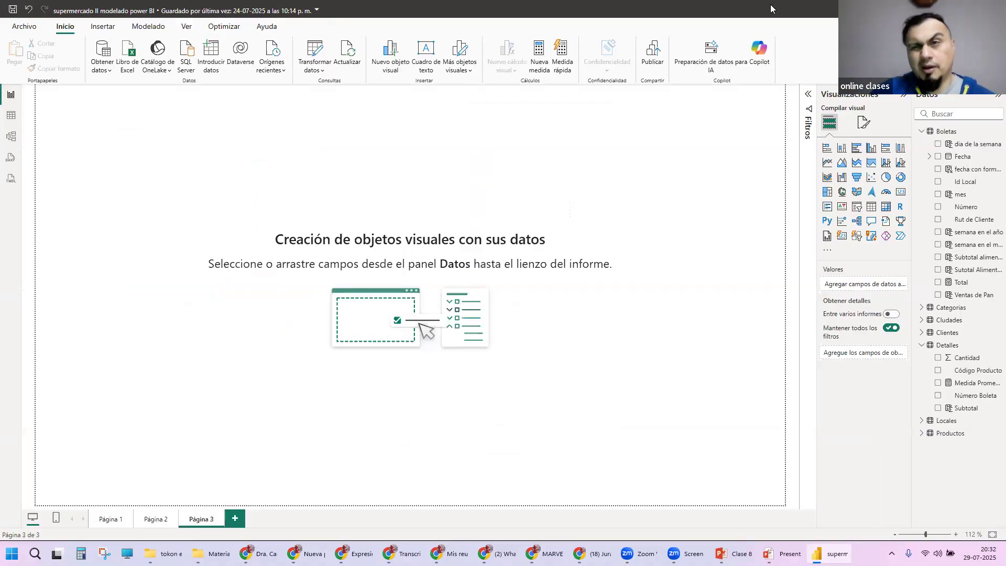
left_click(886, 179)
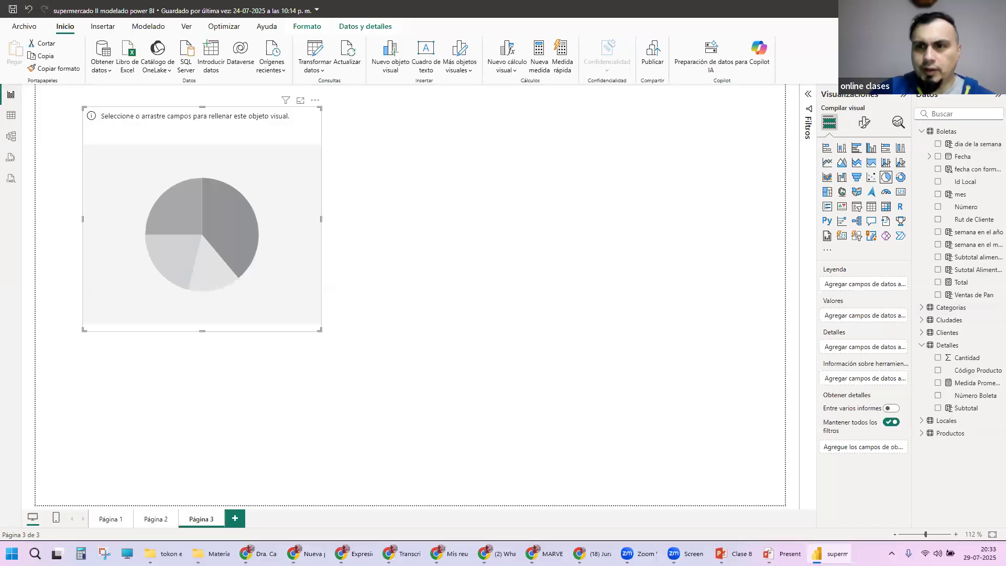
Step: Insert an empty table visual and lay out the page with the enlarged table at the upper left and the pie chart to its right
left_click(548, 216)
left_click(877, 210)
left_click_drag(212, 242, 596, 284)
left_click_drag(266, 386, 245, 166)
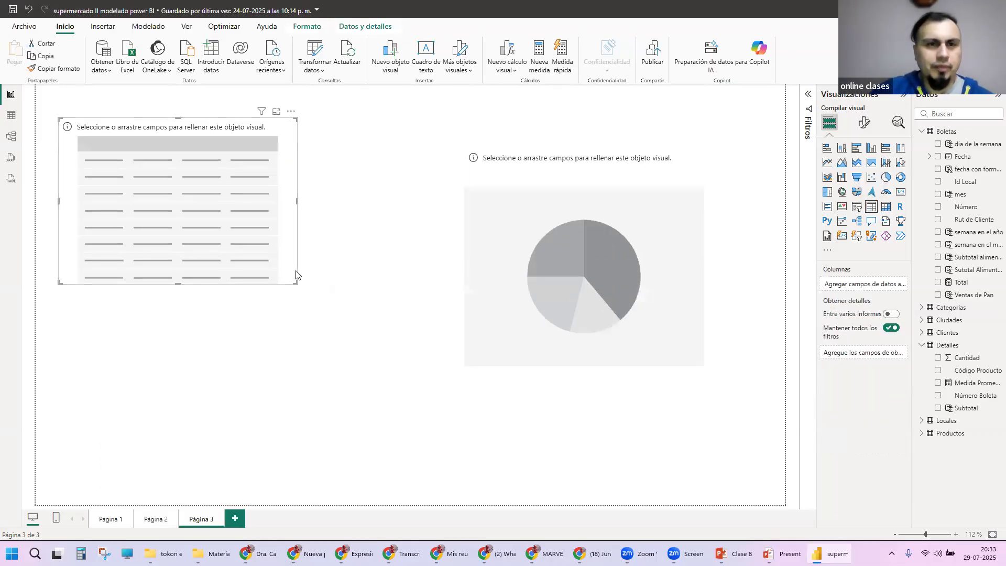
left_click_drag(297, 280, 368, 345)
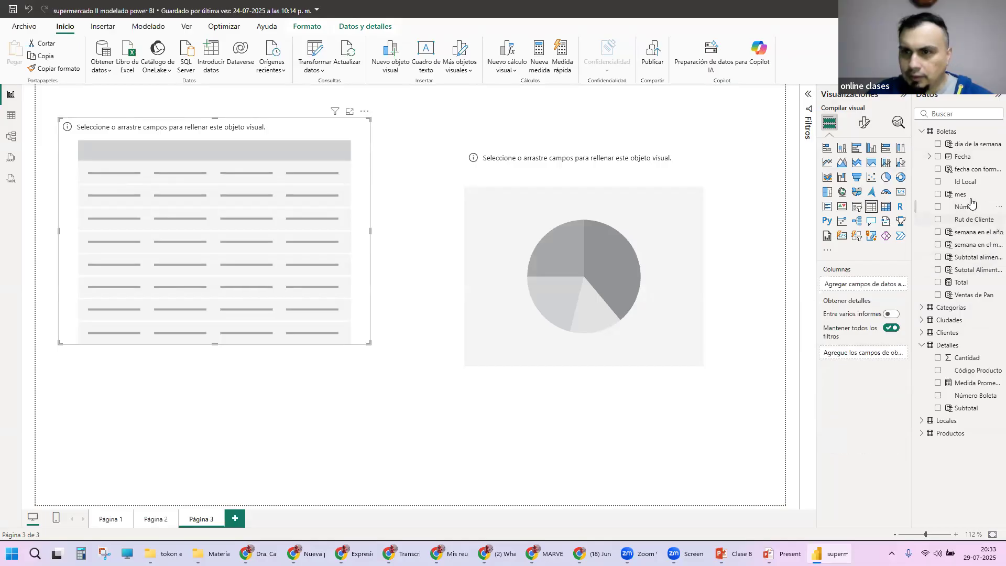
left_click(11, 115)
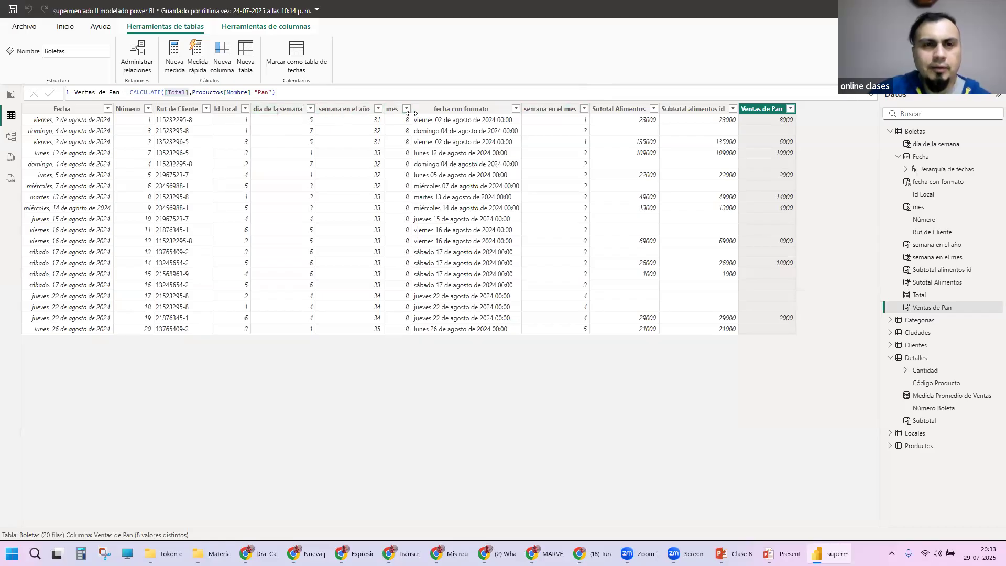
left_click(286, 116)
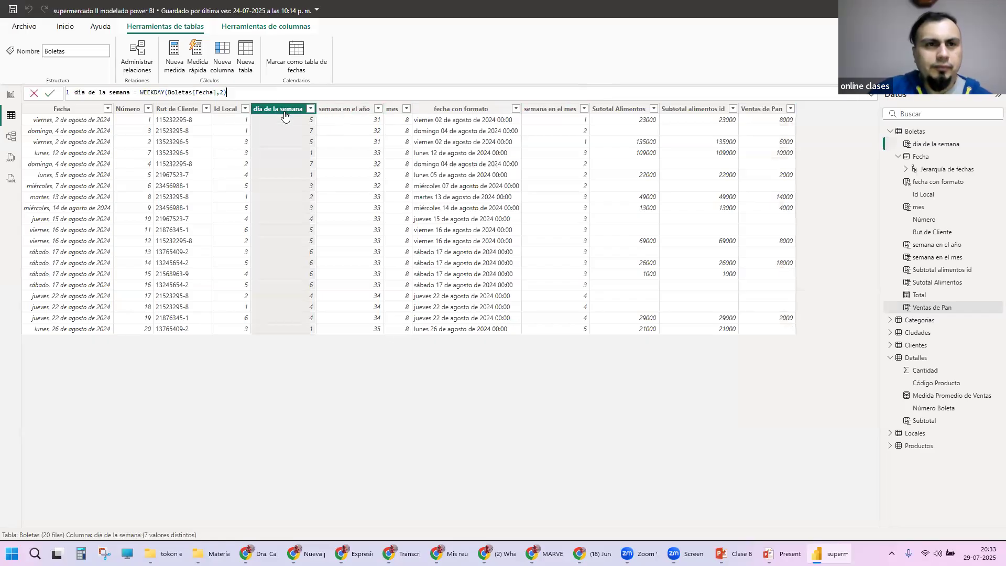
left_click(141, 93)
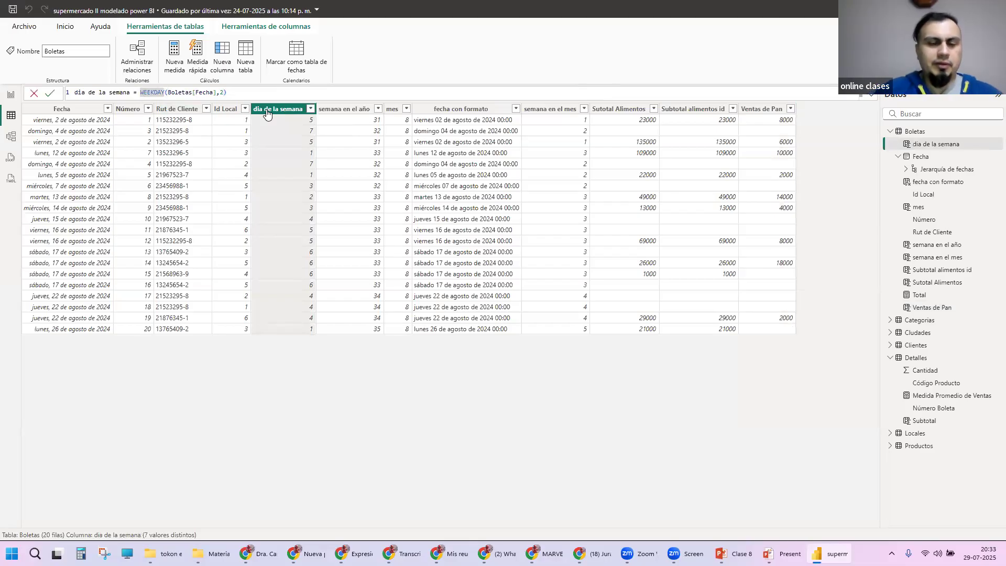
type("FORMAT")
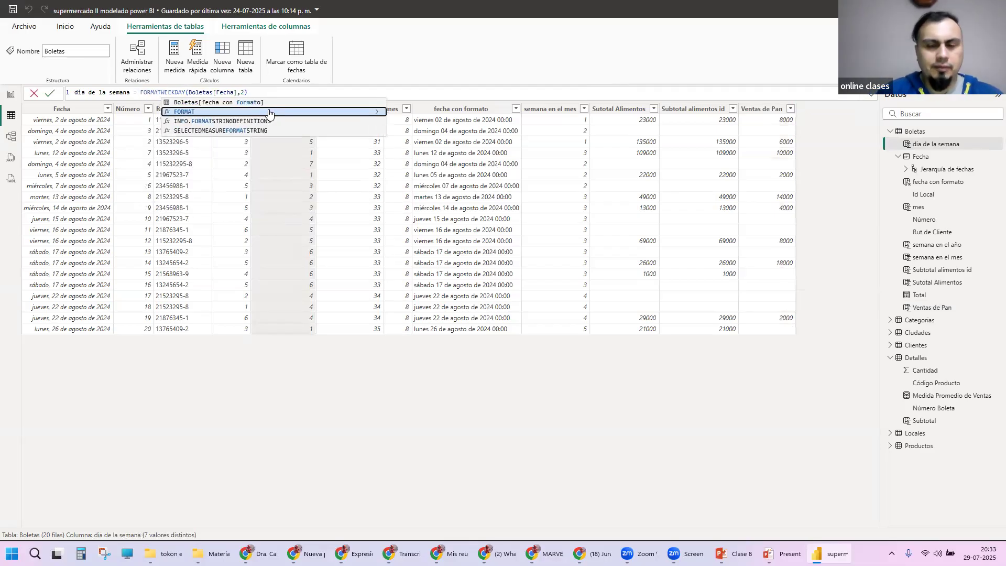
type("(")
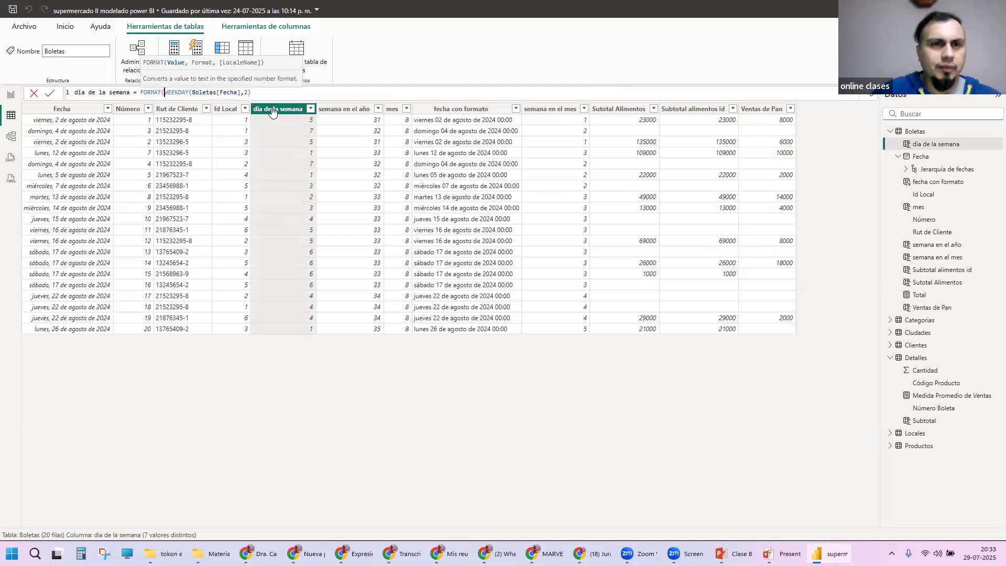
left_click(278, 93)
key("Escape")
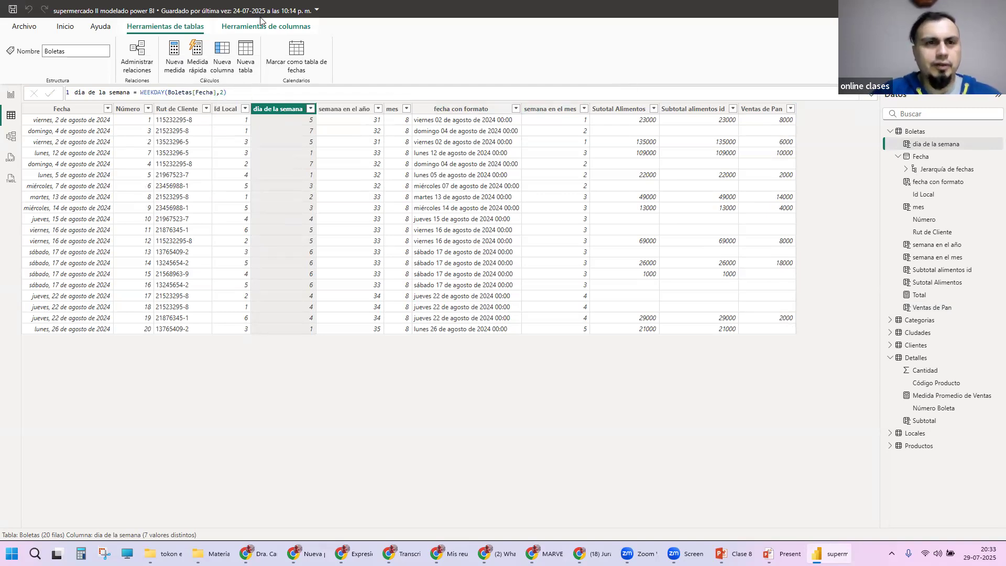
Step: Add a calculated column to the Boletas table with the formula FORMAT(Boletas[Fecha],"dddd")
left_click(222, 62)
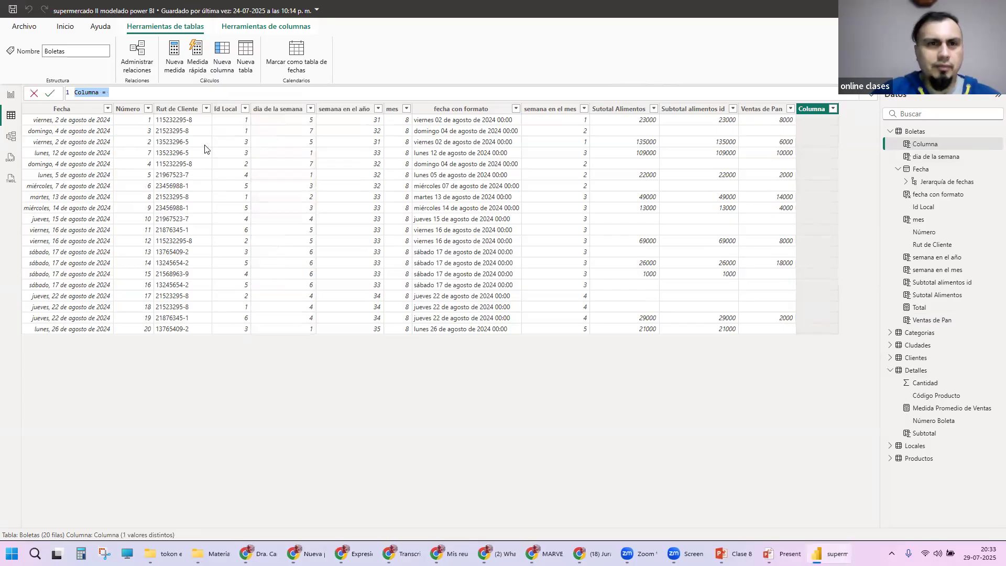
left_click(152, 93)
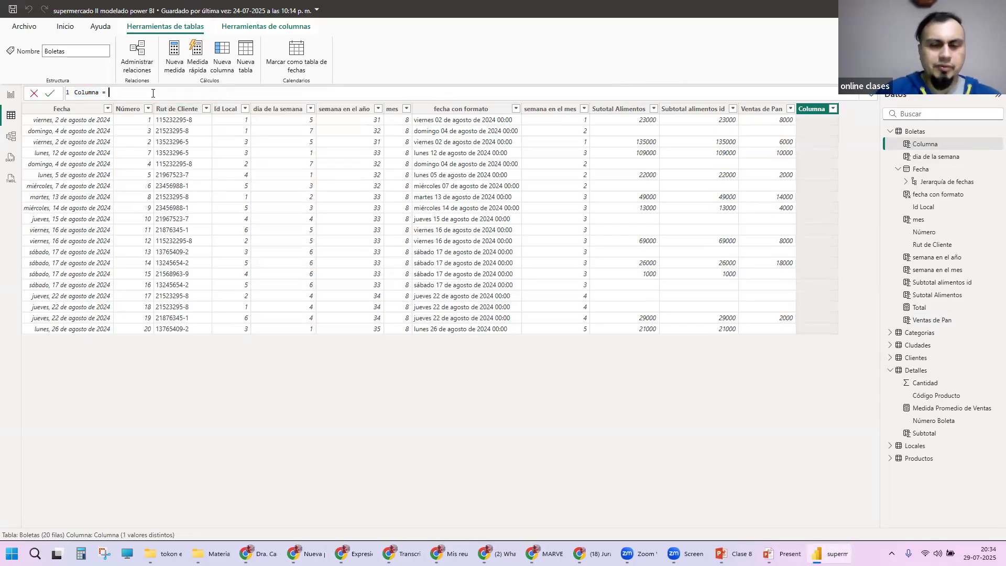
type("FORMAT(")
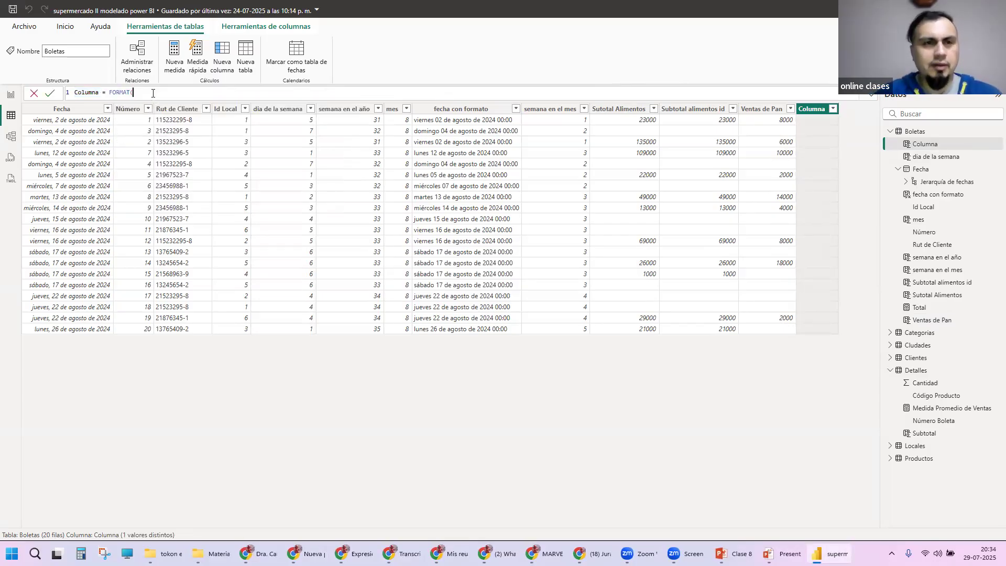
type("fecha")
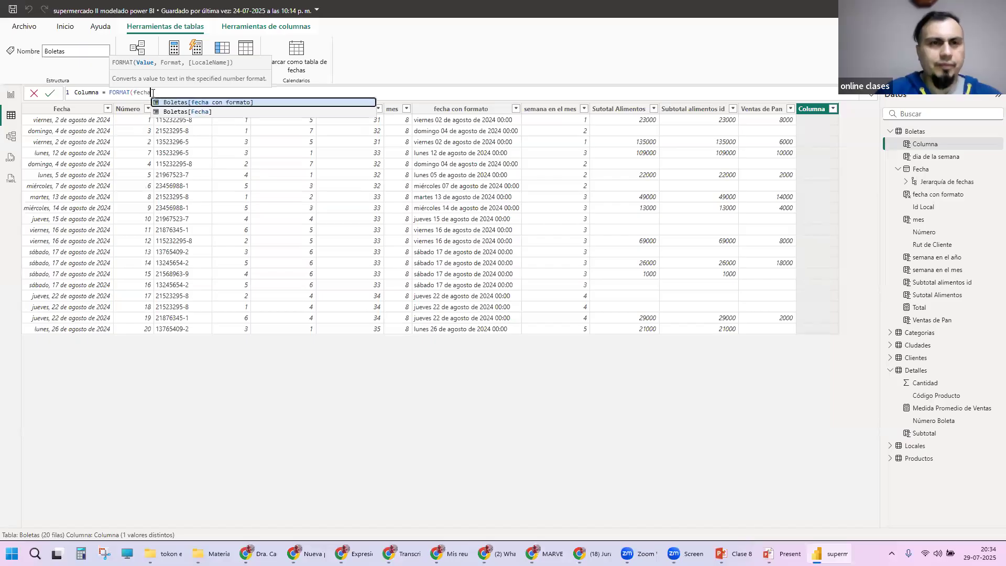
key("Down")
key("Tab")
type(",")
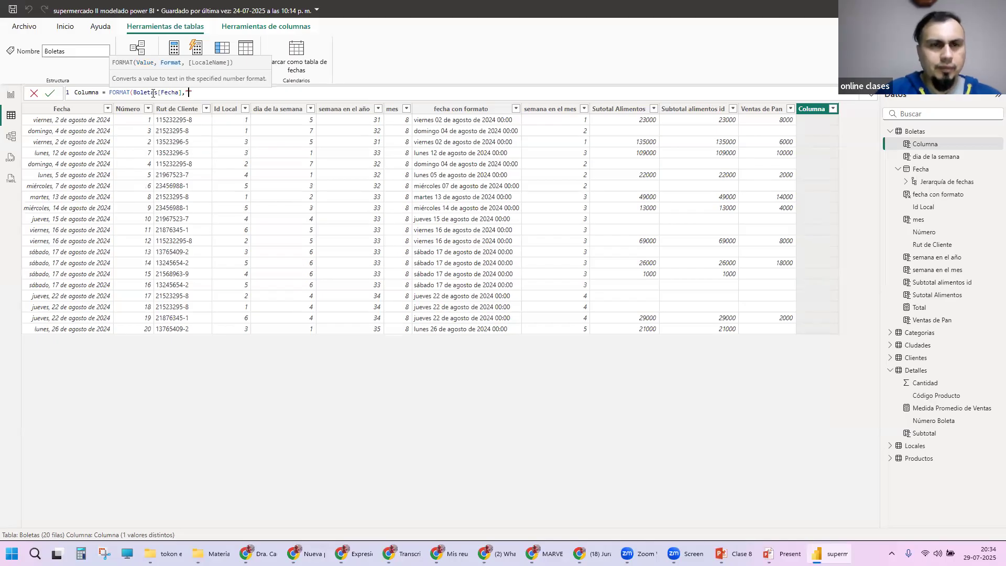
type("\"dddd\")")
key("Return")
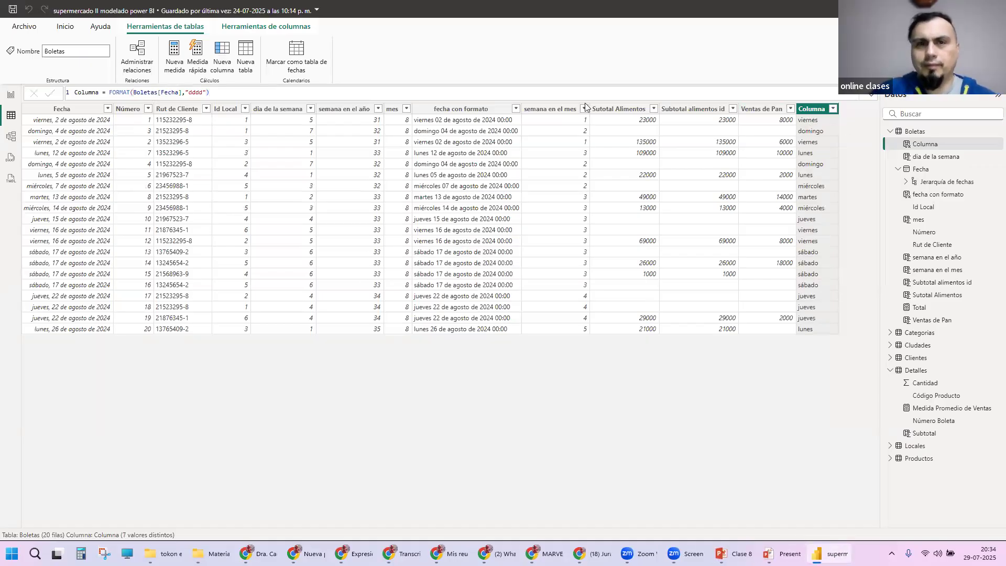
Step: Rename the new weekday-name column to "día de la semana" in its formula and commit the change
left_click_drag(101, 93, 25, 94)
type("día")
type(" de la semana")
key("Return")
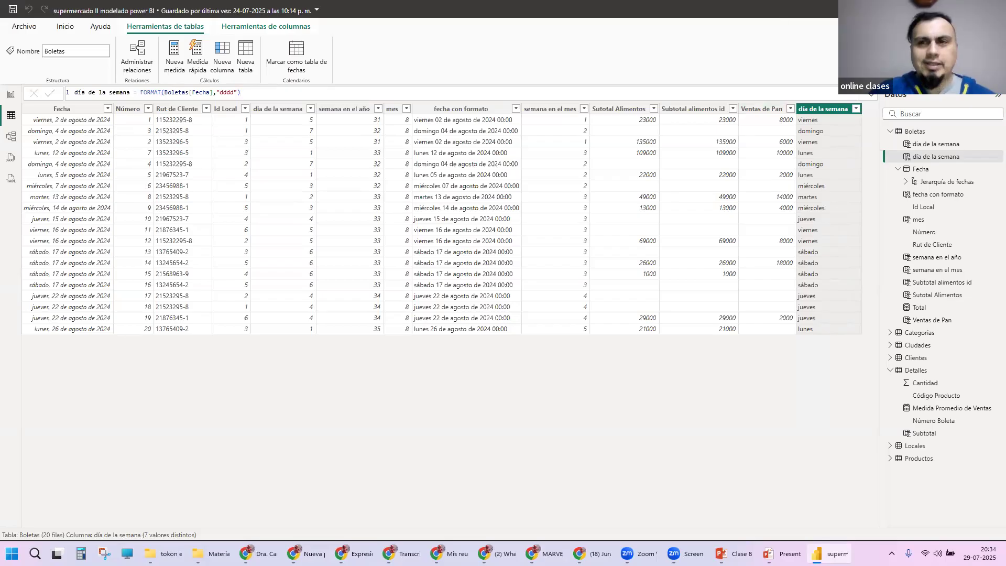
Step: Fill the table visual on Página 3 with the text column día de la semana and the Total measure from Boletas
left_click(11, 95)
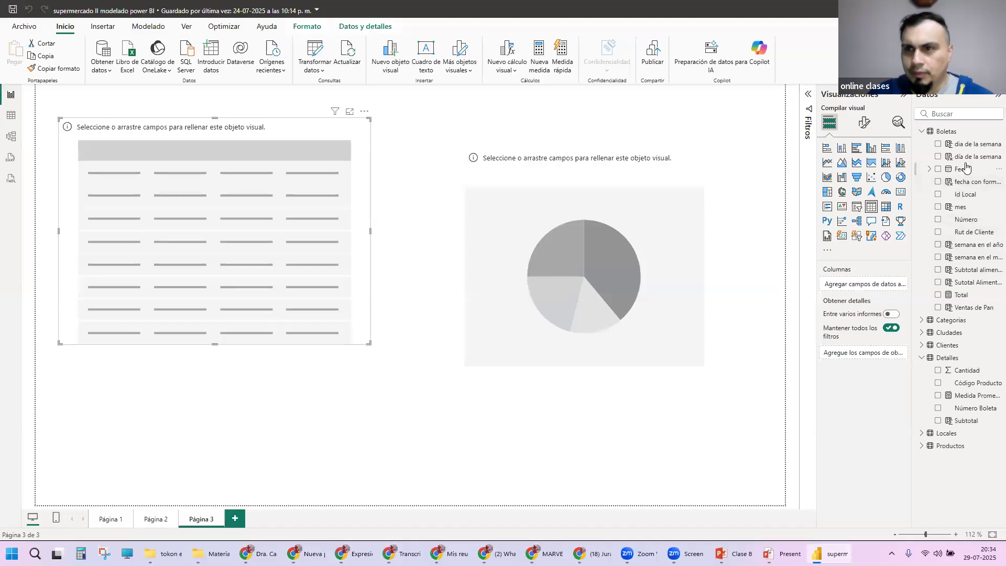
left_click_drag(814, 162, 781, 164)
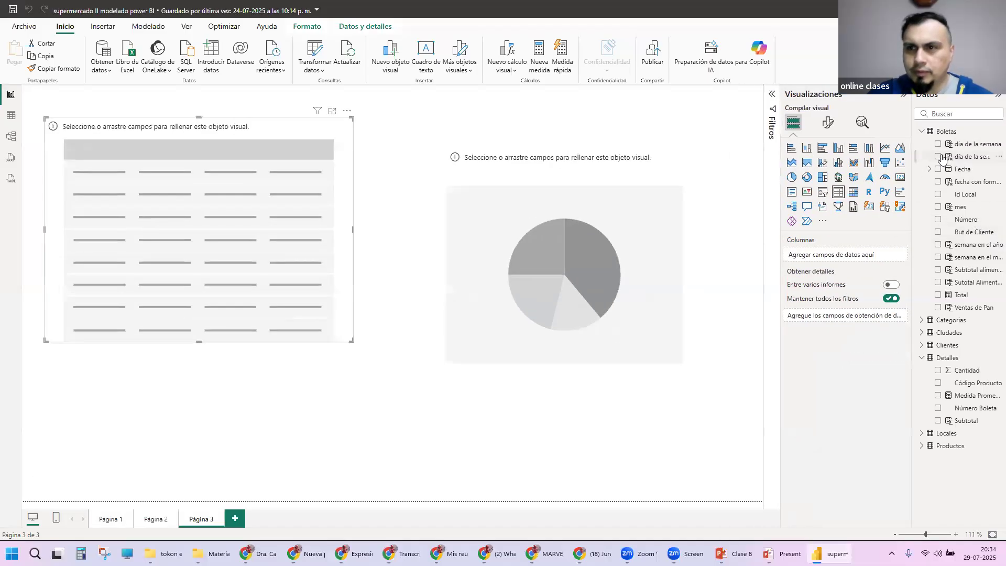
left_click(939, 158)
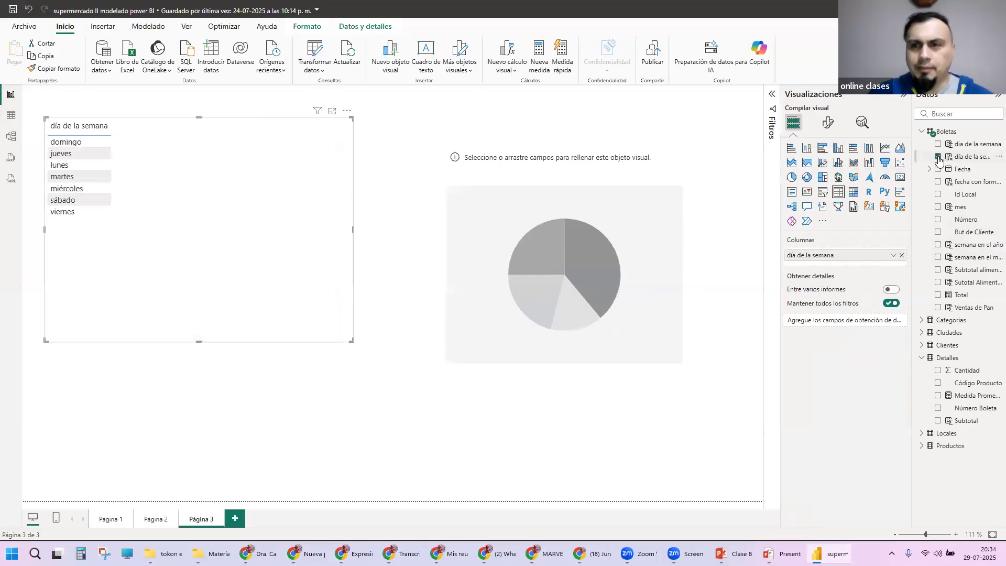
left_click(939, 295)
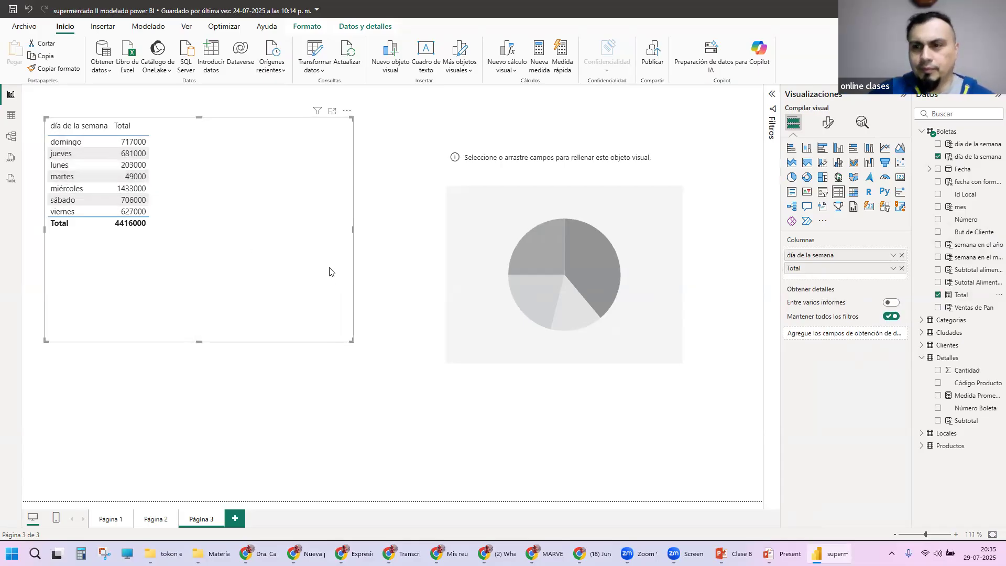
Step: Narrow the table visual to fit its two columns and move the empty pie chart close beside it
left_click_drag(354, 229, 196, 229)
left_click_drag(545, 228, 353, 191)
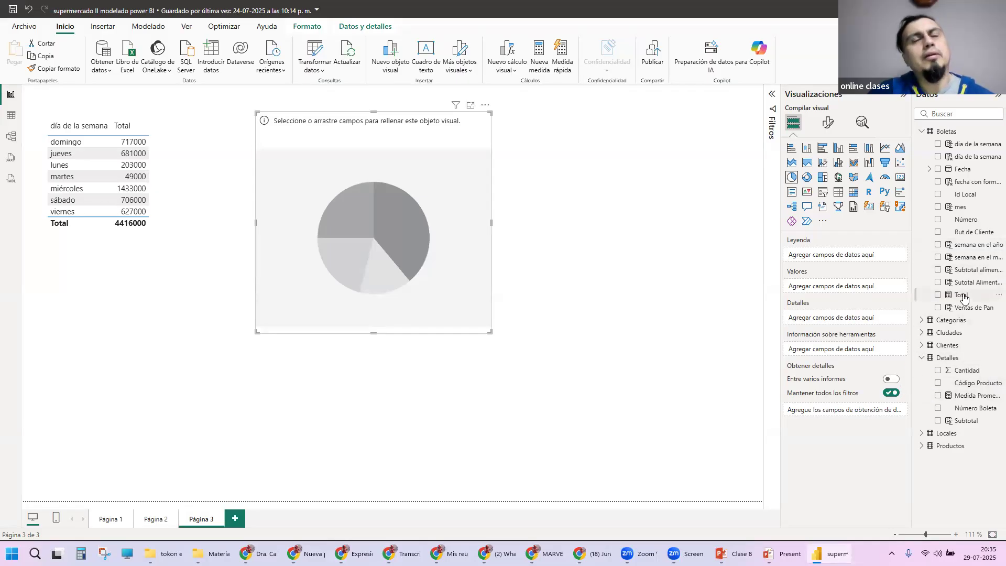
Step: Delete the empty pie chart on Página 3 and add an empty table visual in its place
key("Delete")
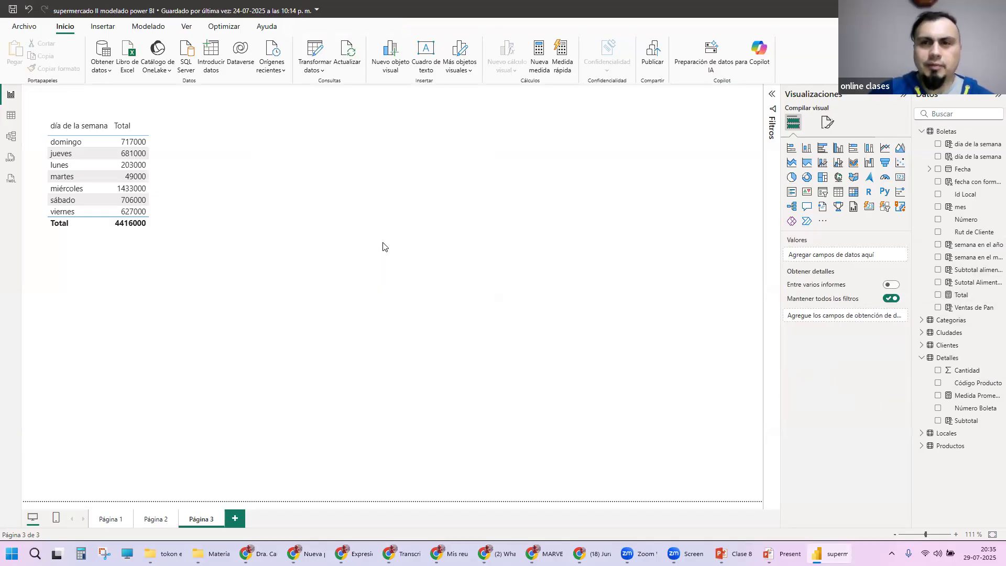
left_click(838, 192)
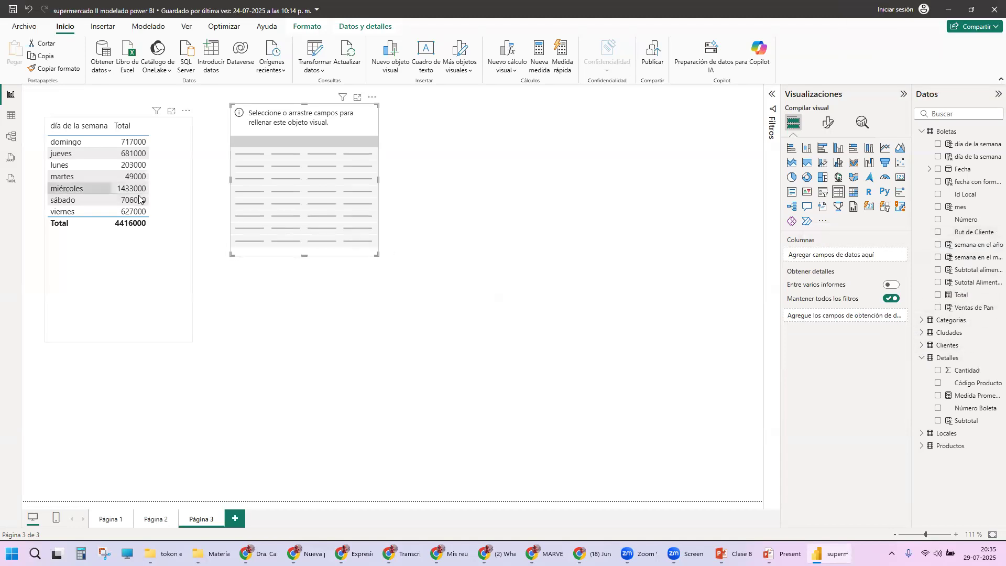
Step: Sort the filled table by día de la semana in descending order and back to ascending
left_click(168, 220)
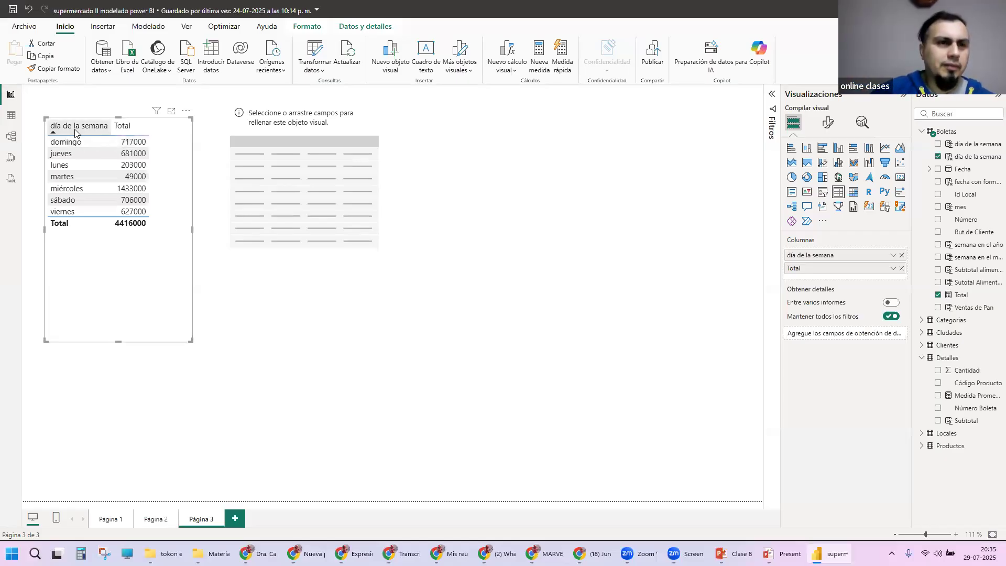
left_click(54, 129)
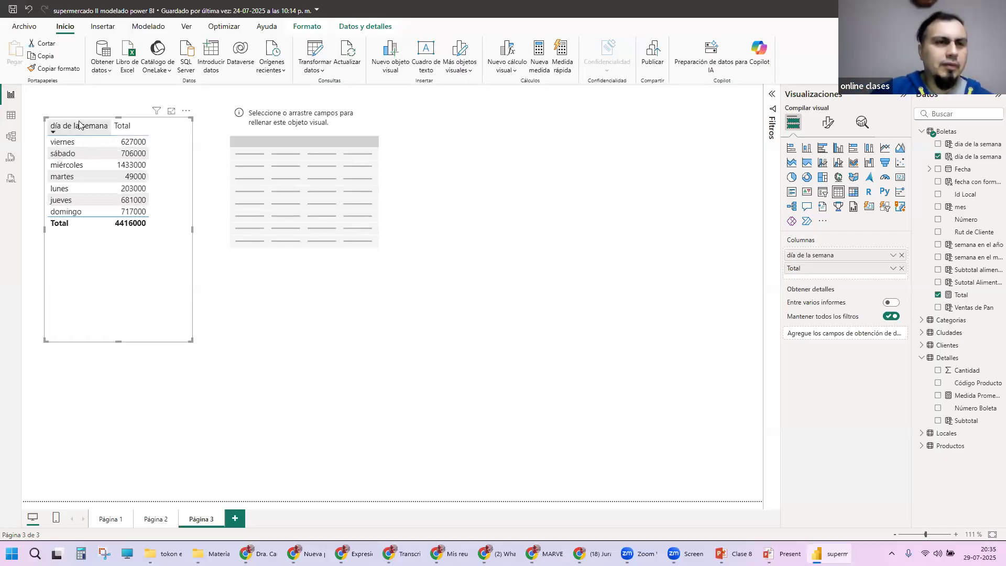
left_click(57, 130)
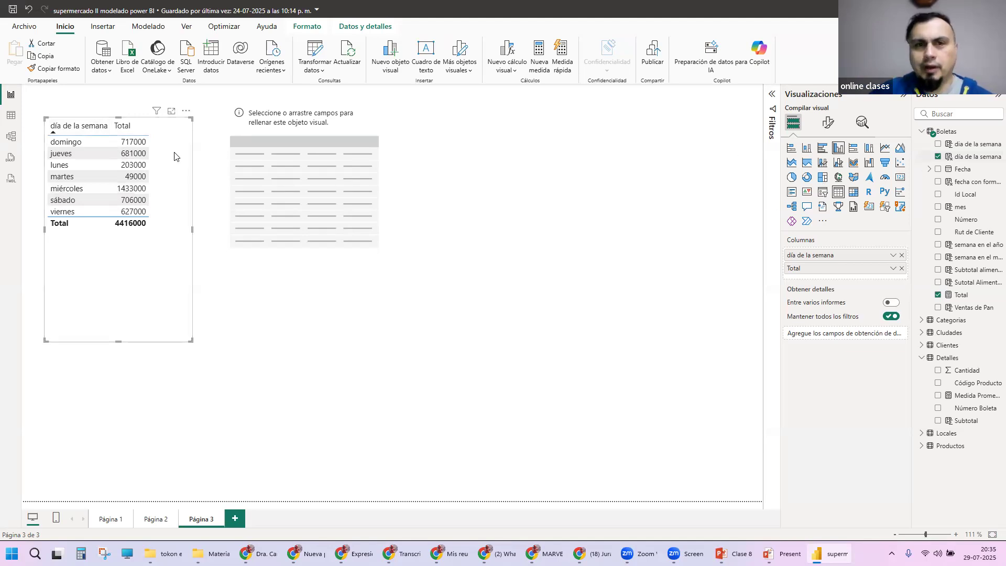
Step: Add the numeric dia de la semana field to the filled table and try to move it ahead of the other columns
left_click(939, 144)
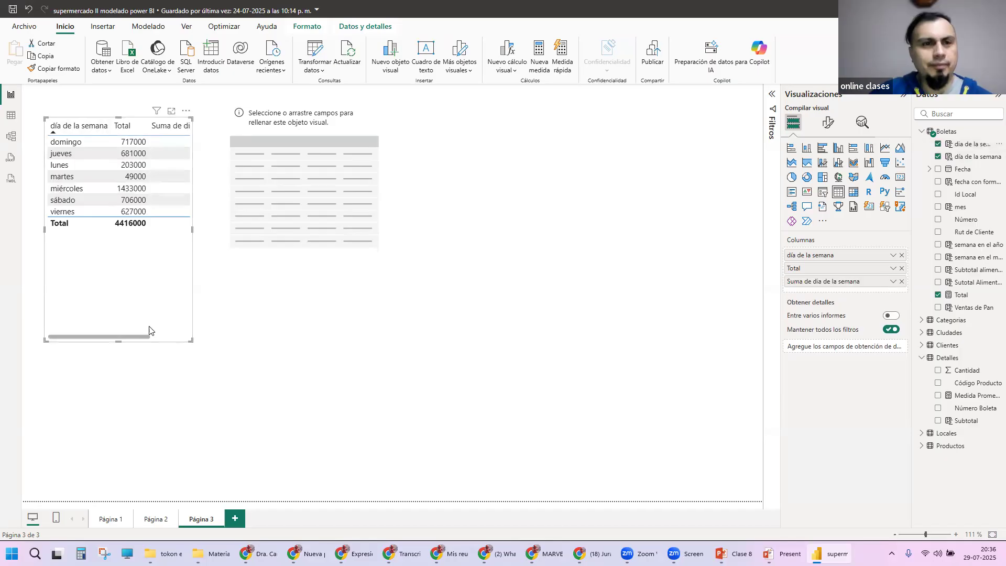
left_click_drag(147, 336, 186, 336)
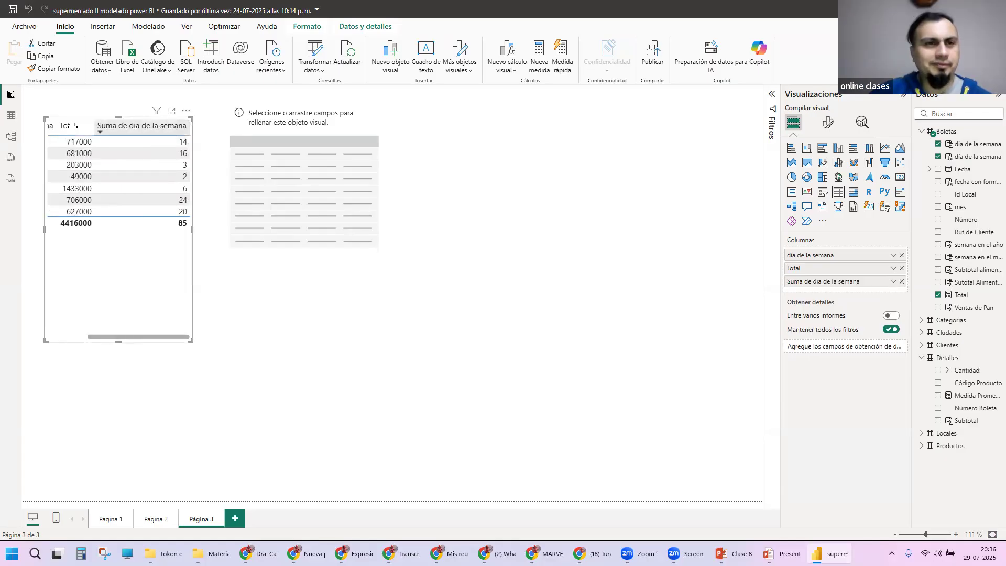
left_click_drag(141, 336, 101, 336)
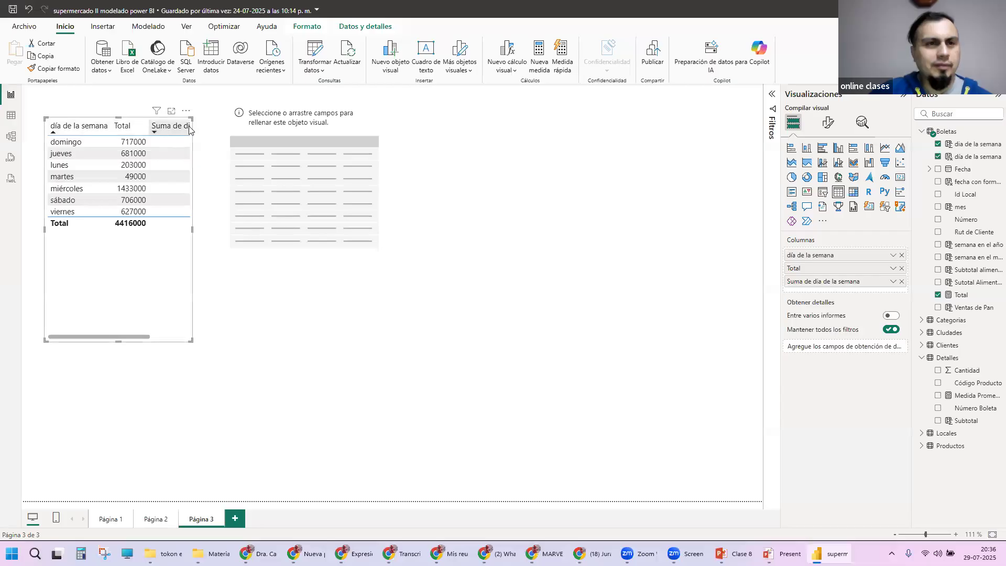
left_click_drag(842, 281, 844, 255)
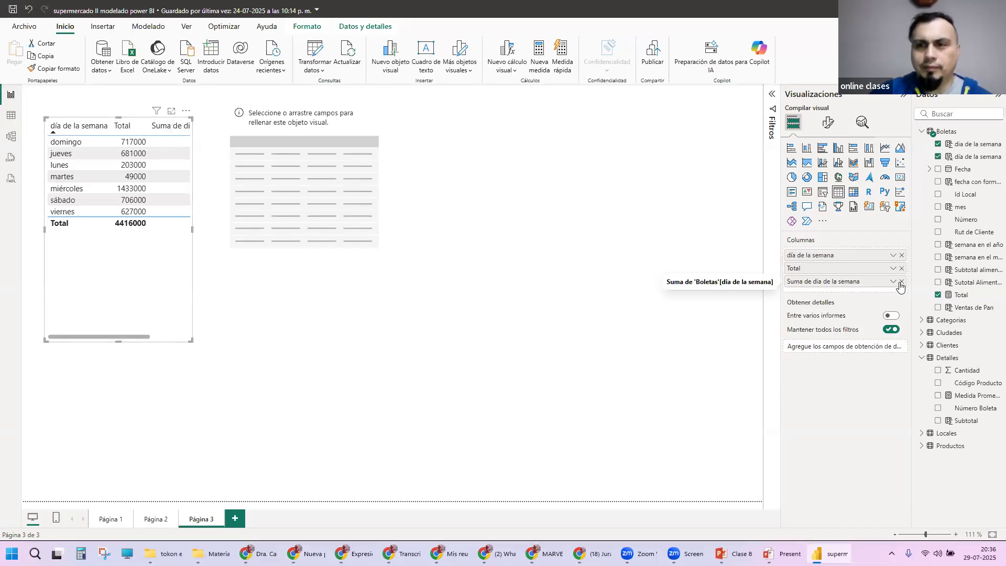
Step: Remove the summed dia de la semana, Total and día de la semana fields from the table visual
left_click(902, 282)
left_click(902, 269)
left_click(902, 255)
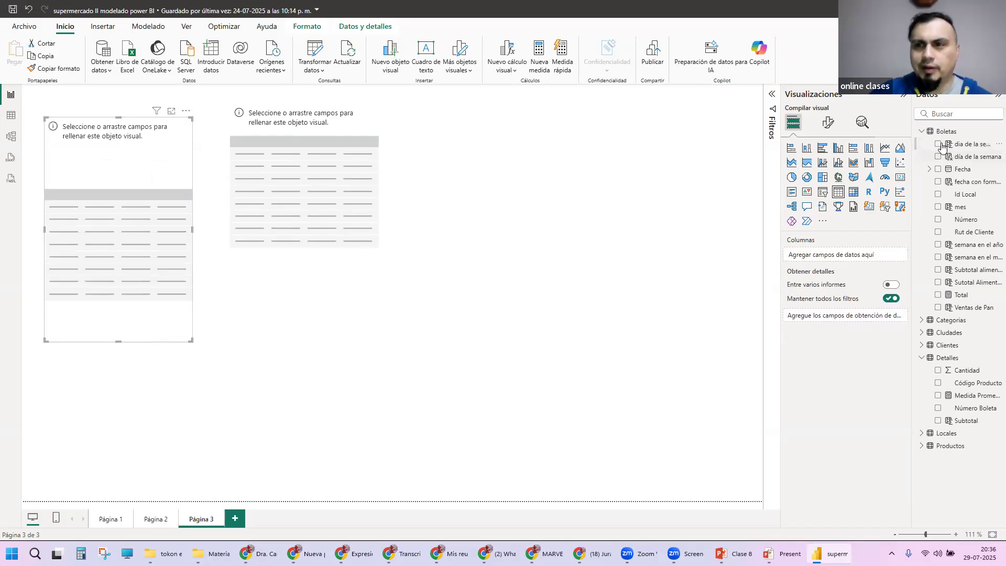
Step: Try adding only the numeric dia de la semana field to the emptied table, and take it out again
left_click(938, 145)
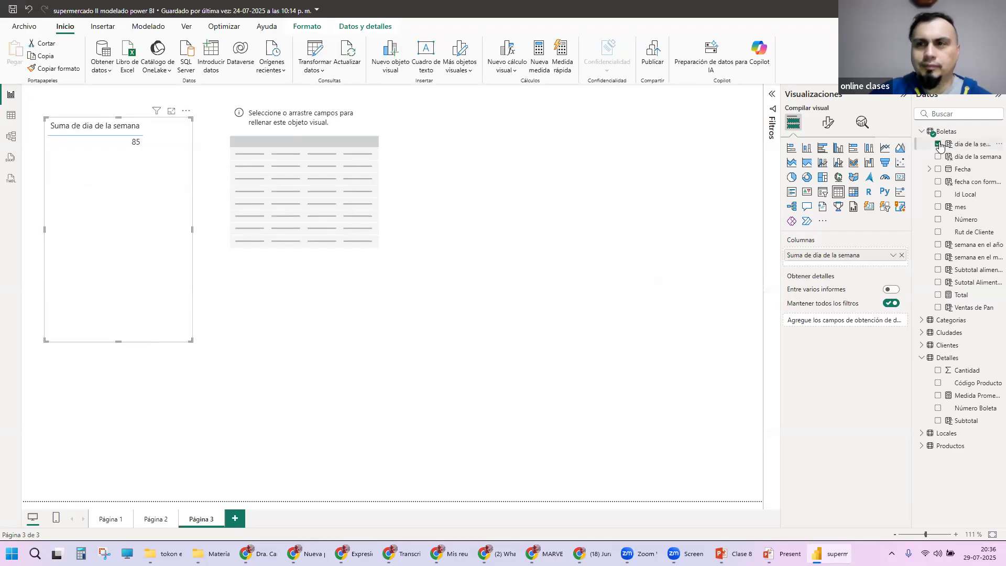
left_click(938, 146)
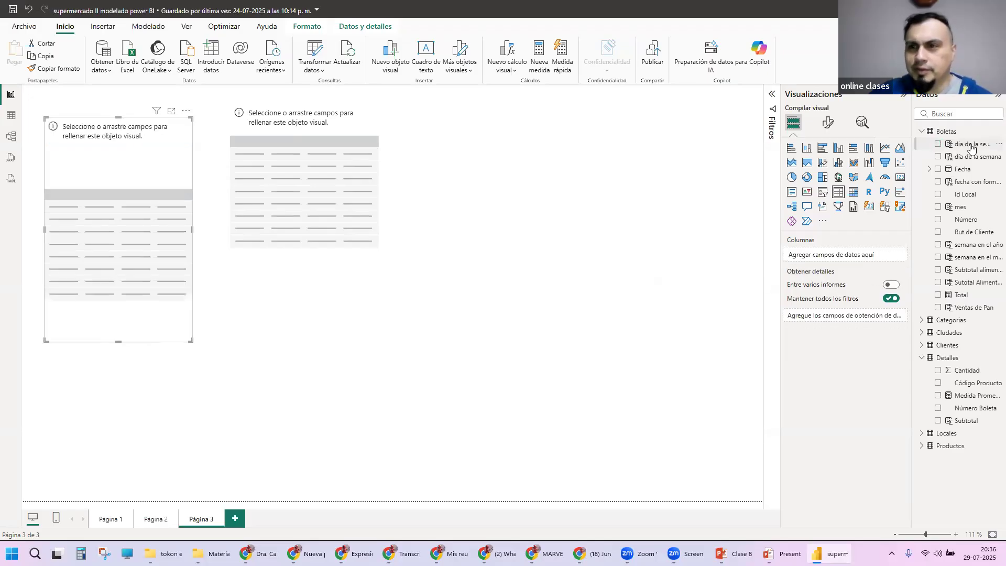
left_click(939, 146)
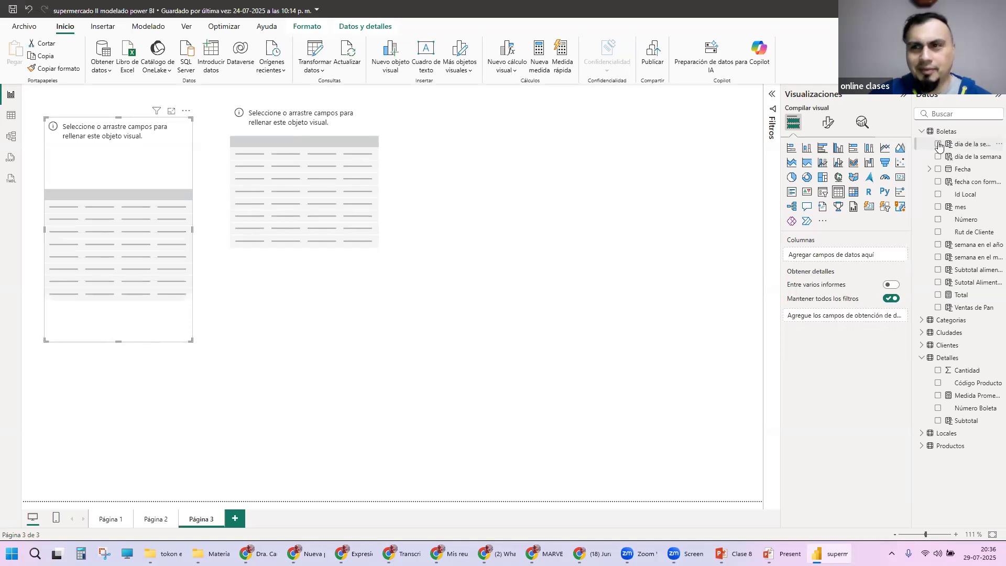
left_click(938, 144)
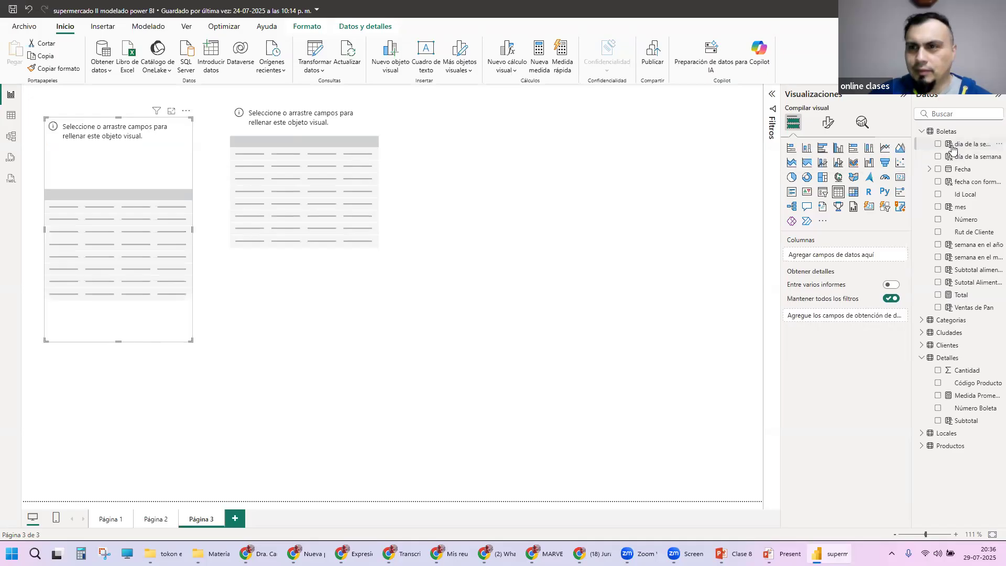
Step: Compare the formulas of the numeric and text weekday columns in the Boletas data grid, and return to the report page
left_click(11, 115)
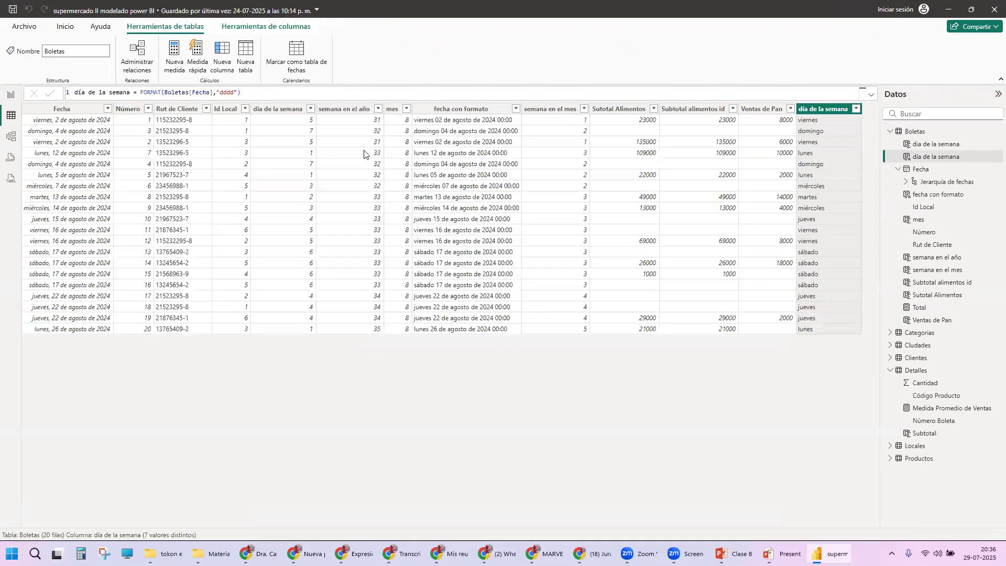
left_click(278, 109)
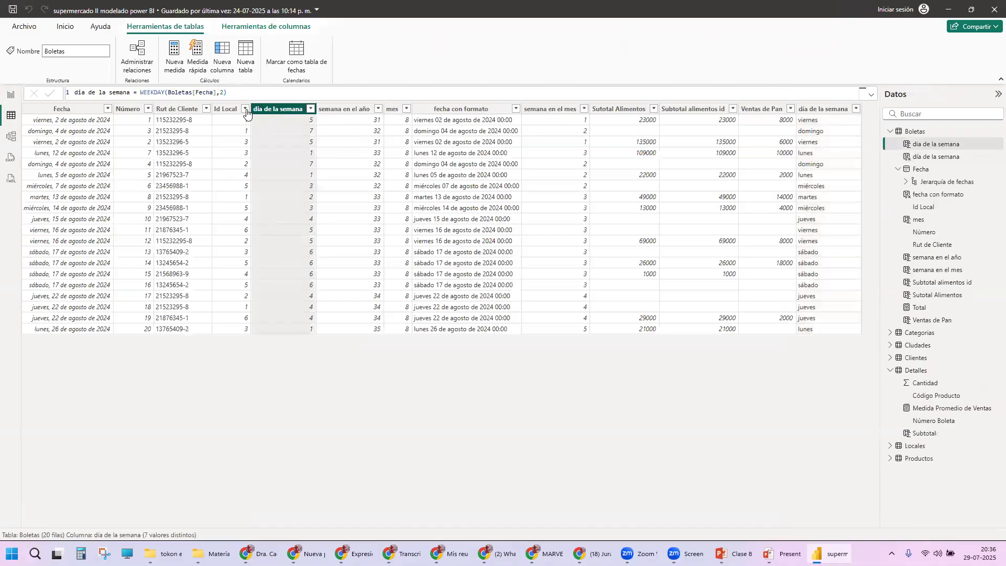
left_click(818, 110)
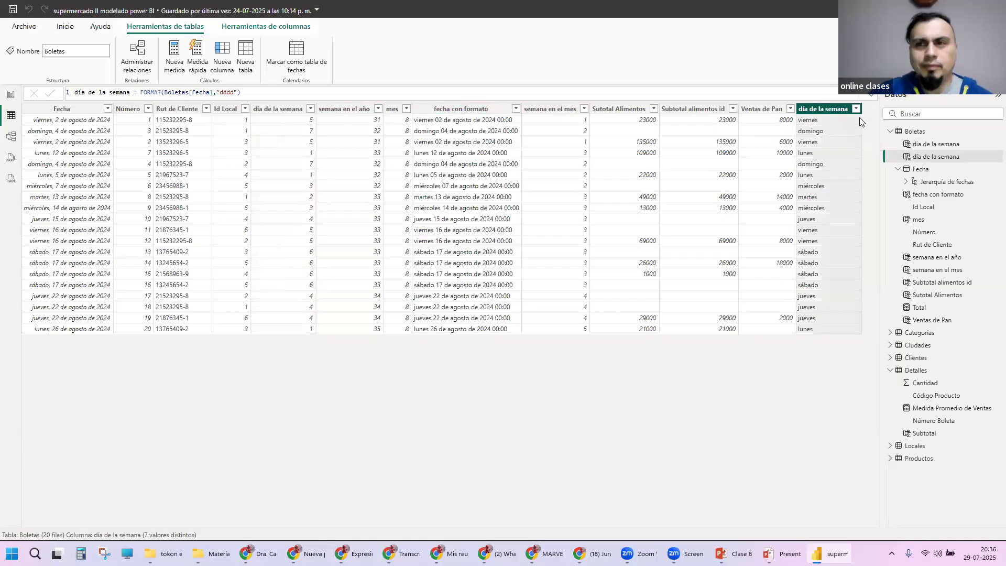
left_click(283, 108)
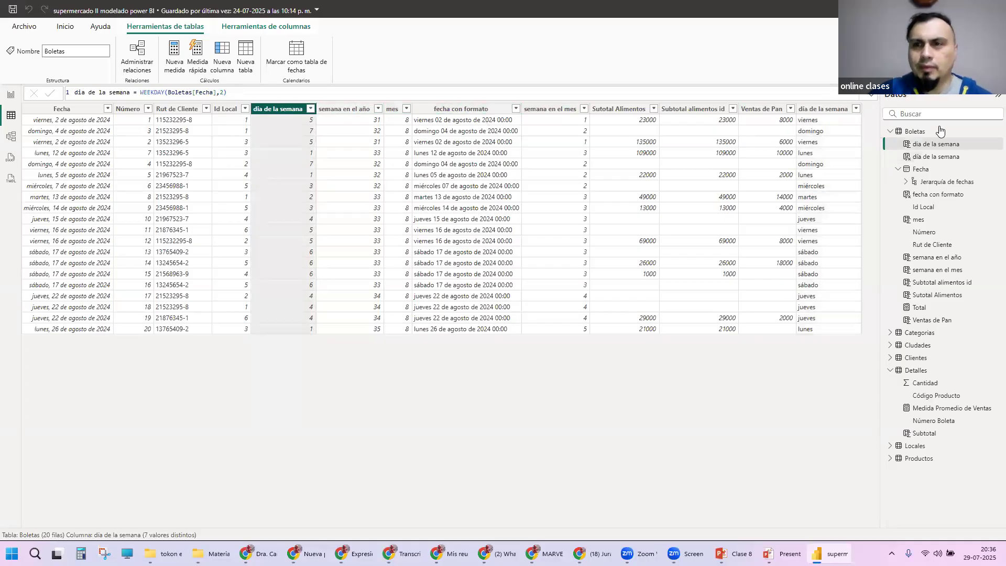
left_click(11, 94)
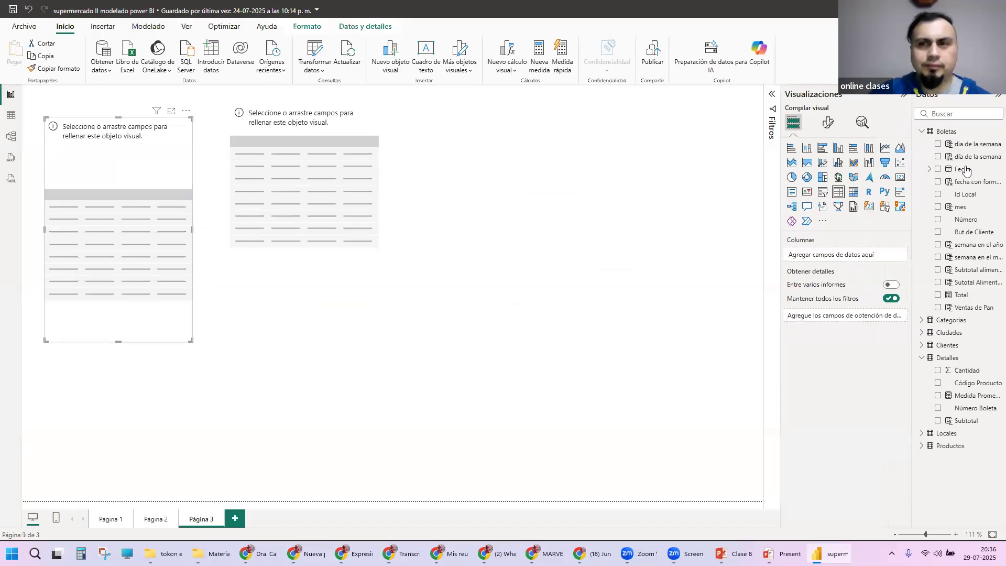
Step: Fill the emptied table with the numeric dia de la semana set to No resumir, the text día de la semana and the Total measure
left_click(939, 145)
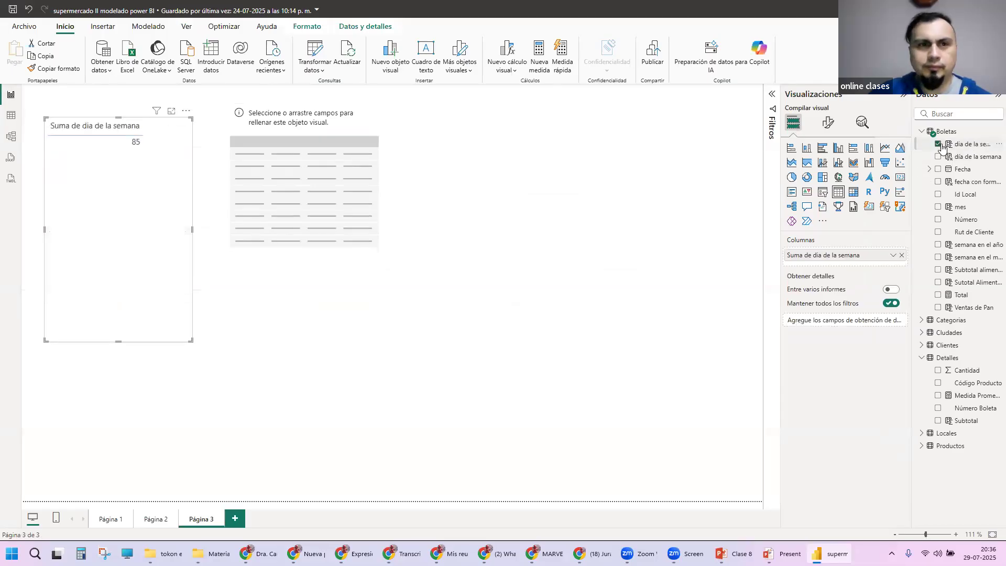
left_click(893, 255)
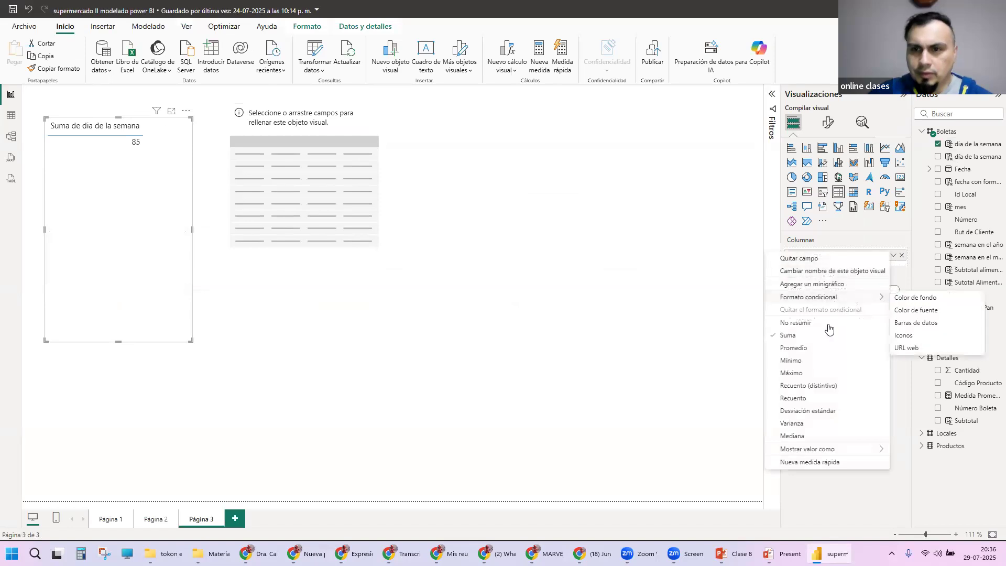
left_click(796, 323)
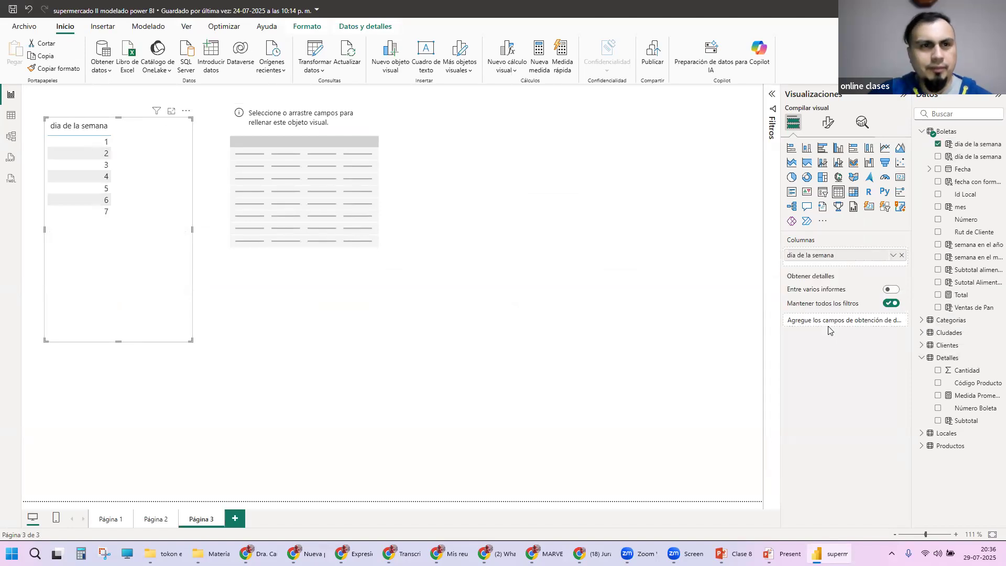
left_click(938, 156)
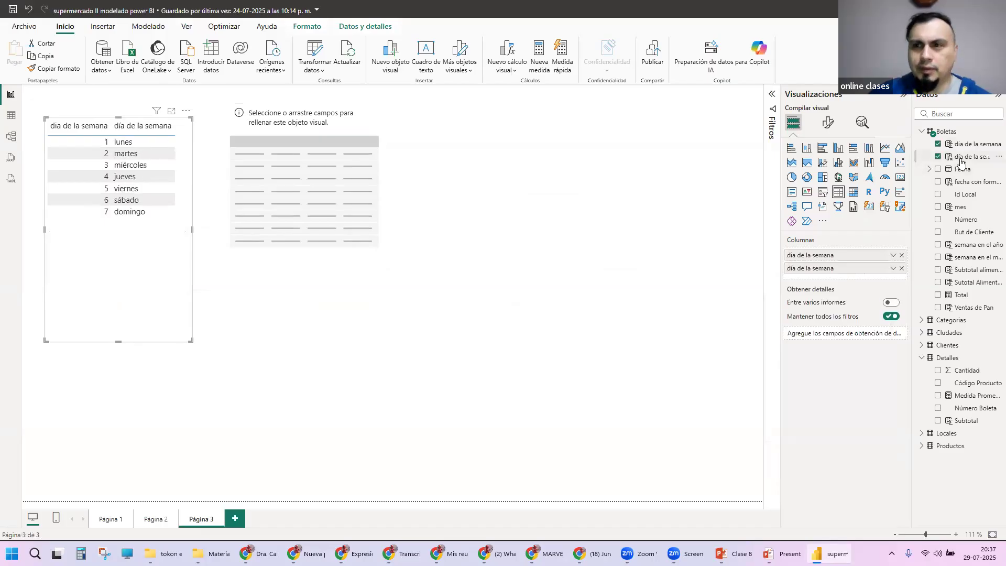
left_click(938, 295)
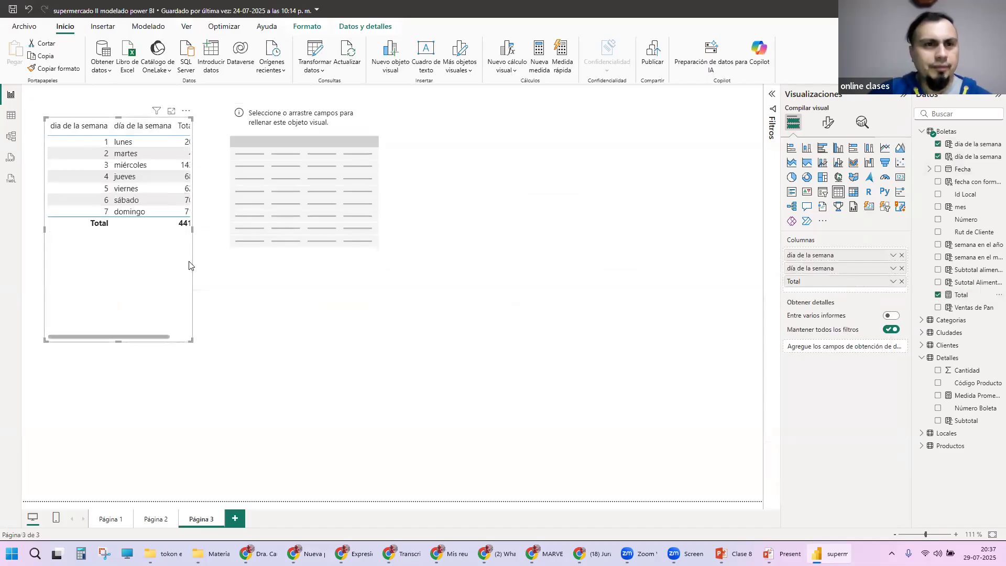
Step: Widen the weekday table to fit its three columns and move the empty table visual clear of it
left_click_drag(190, 338, 237, 342)
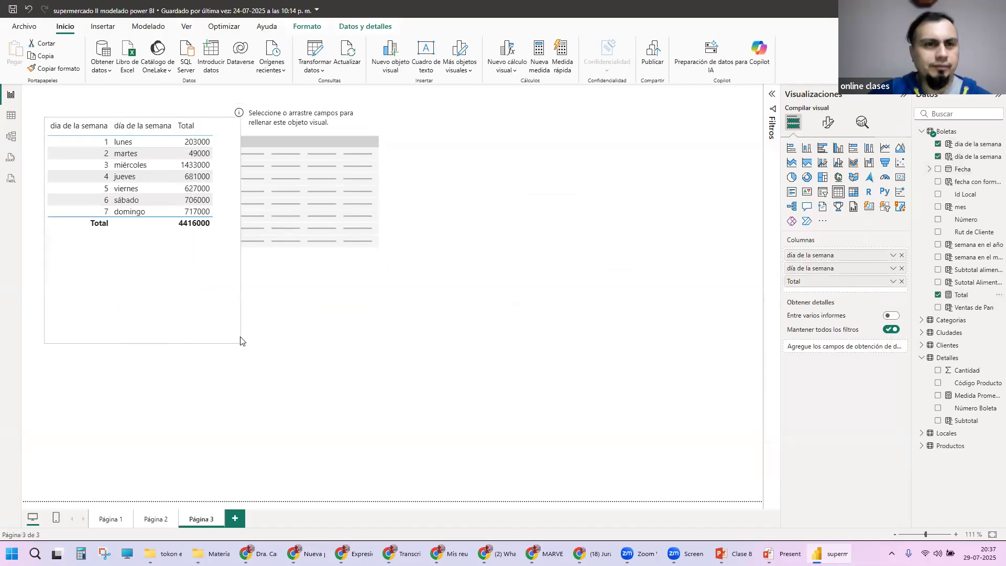
left_click_drag(338, 132, 417, 130)
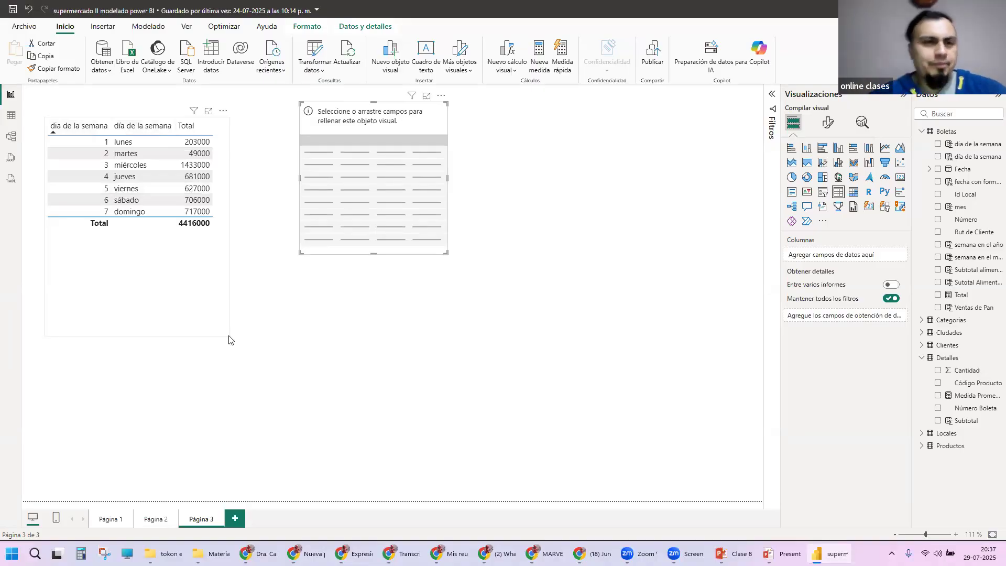
Step: Sort the weekday table by the numeric dia de la semana descending and back to ascending, checking the options offered for the header and visual
left_click(68, 130)
right_click(68, 130)
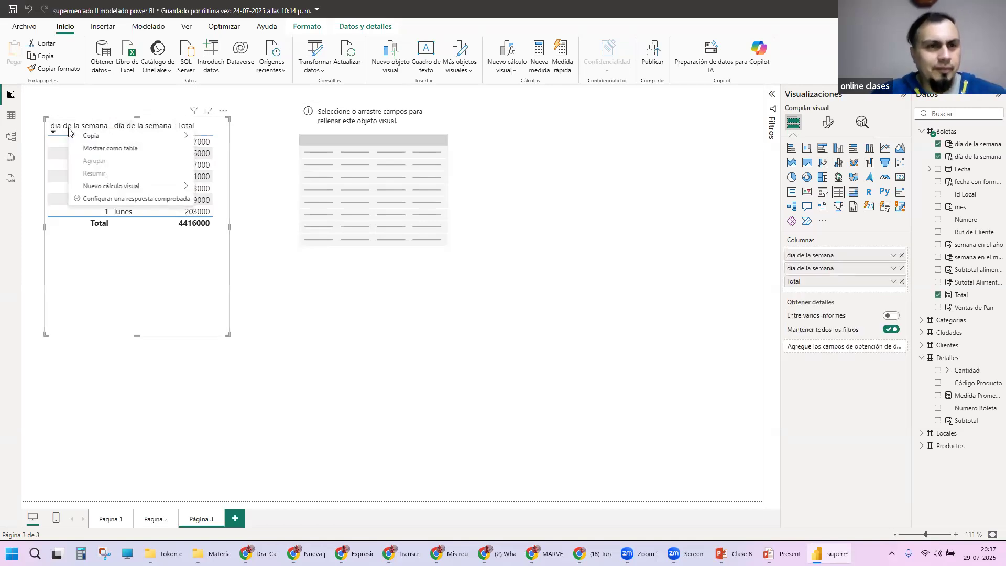
left_click(108, 96)
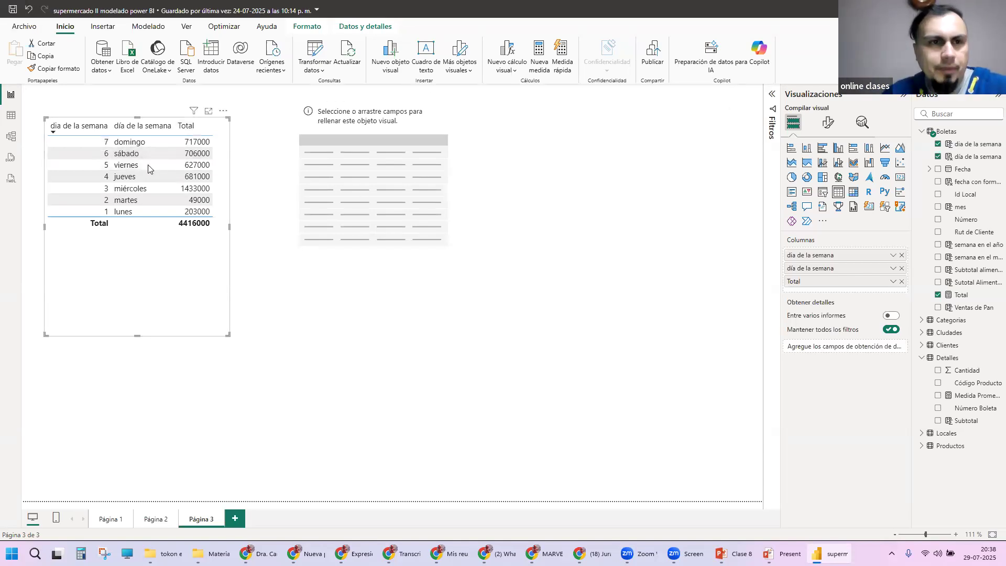
left_click(98, 128)
right_click(98, 128)
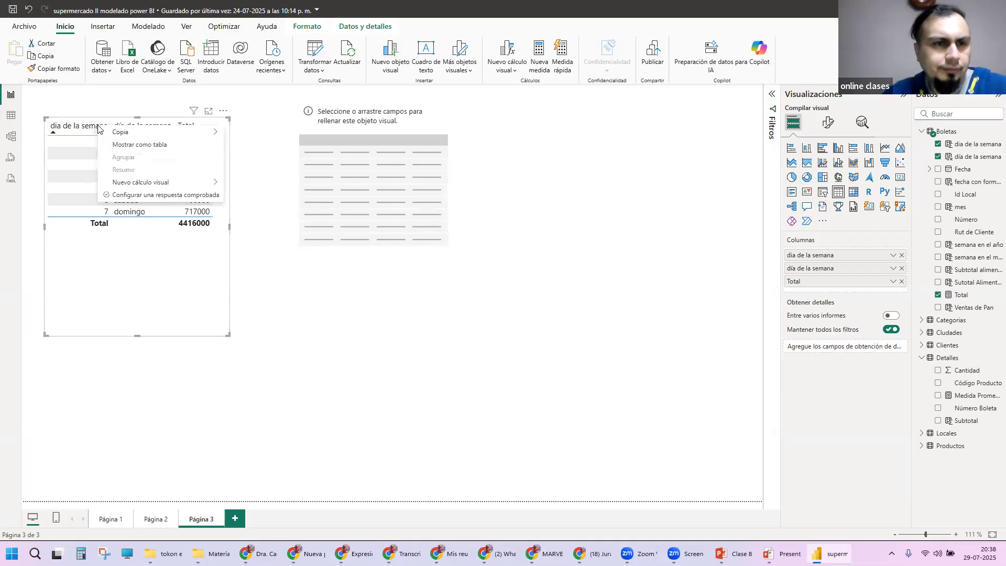
mouse_move(209, 183)
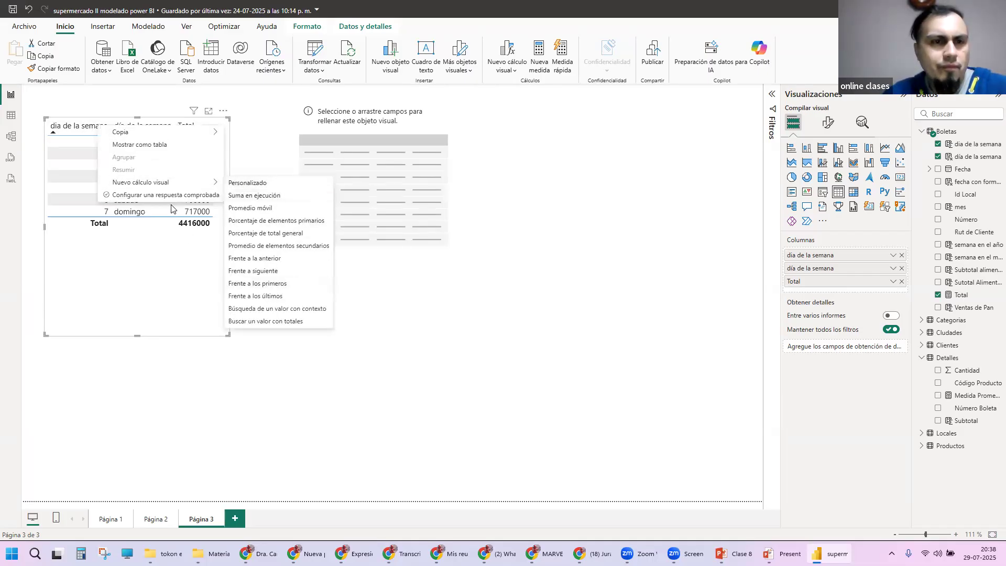
left_click(196, 271)
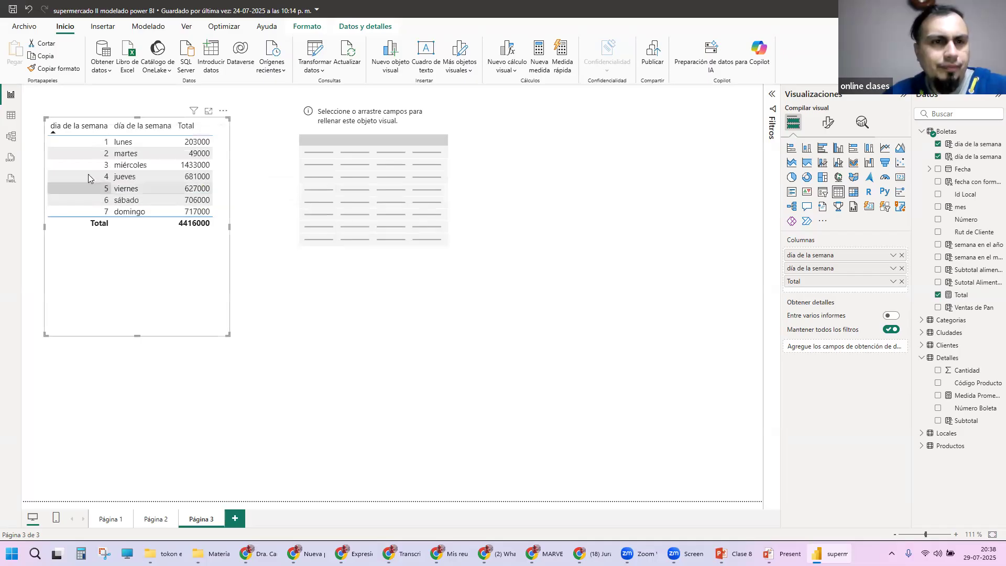
left_click(223, 111)
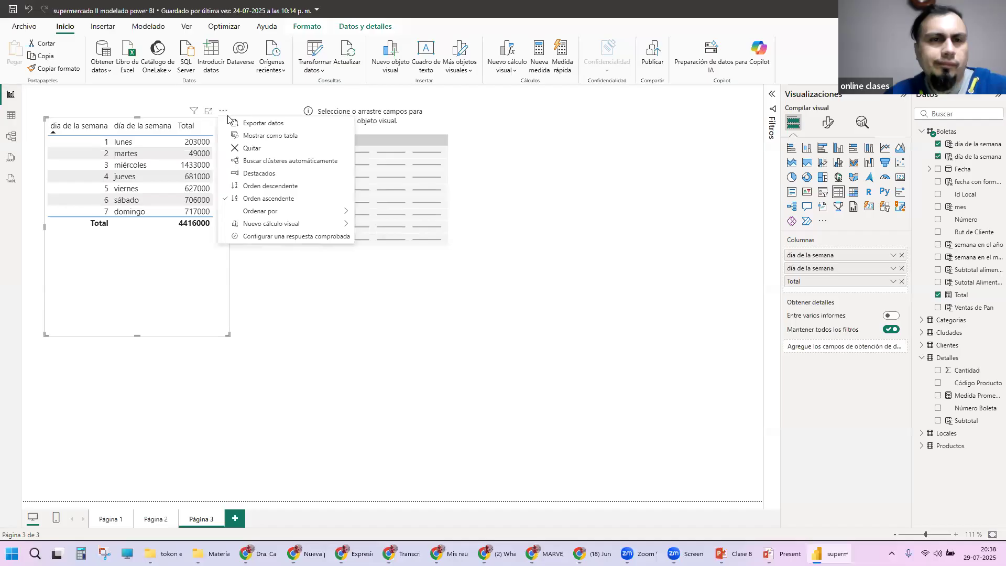
left_click(224, 111)
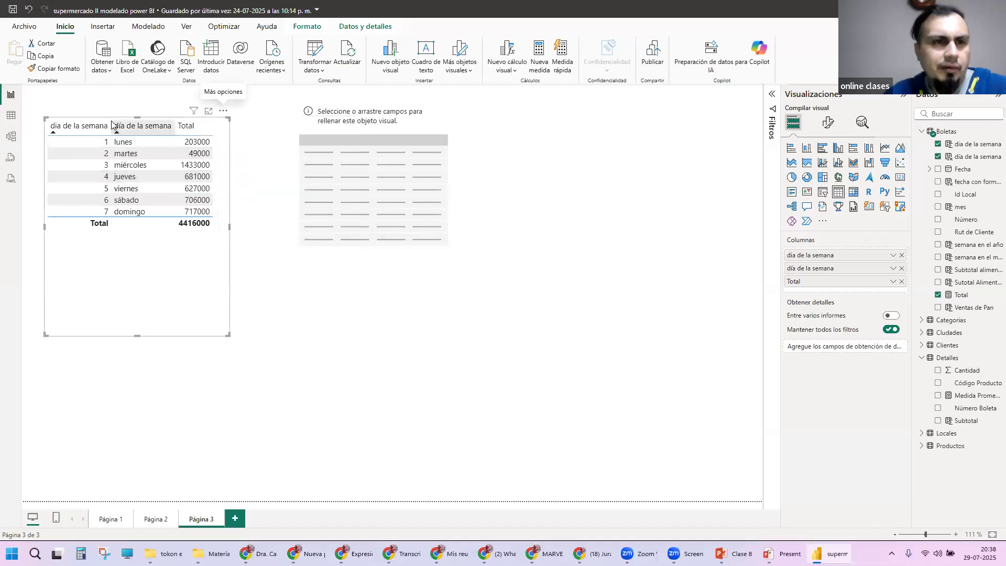
Step: Flip the weekday table's order on the numeric dia de la semana to descending, open its formatting options, and restore ascending order
left_click(91, 128)
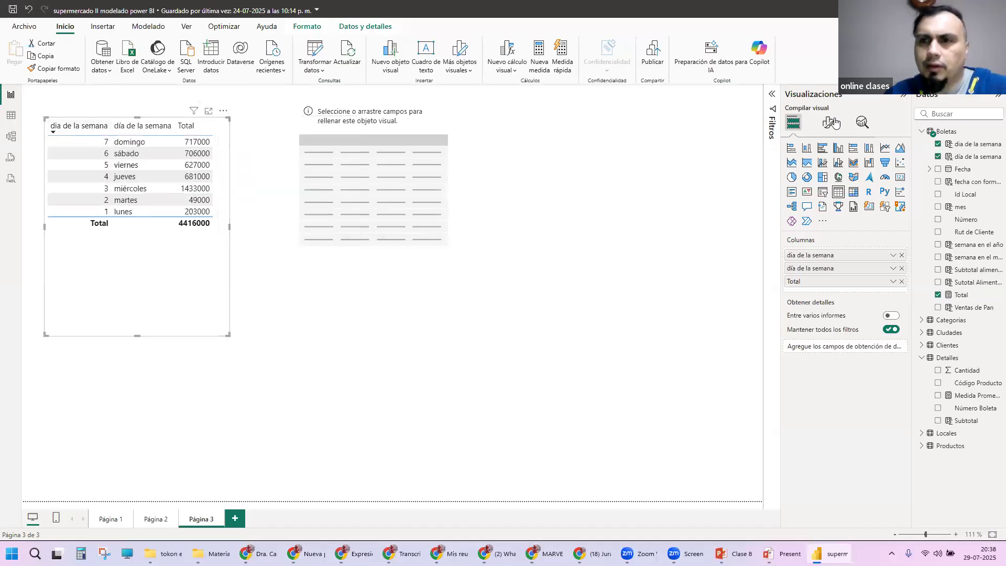
left_click(826, 124)
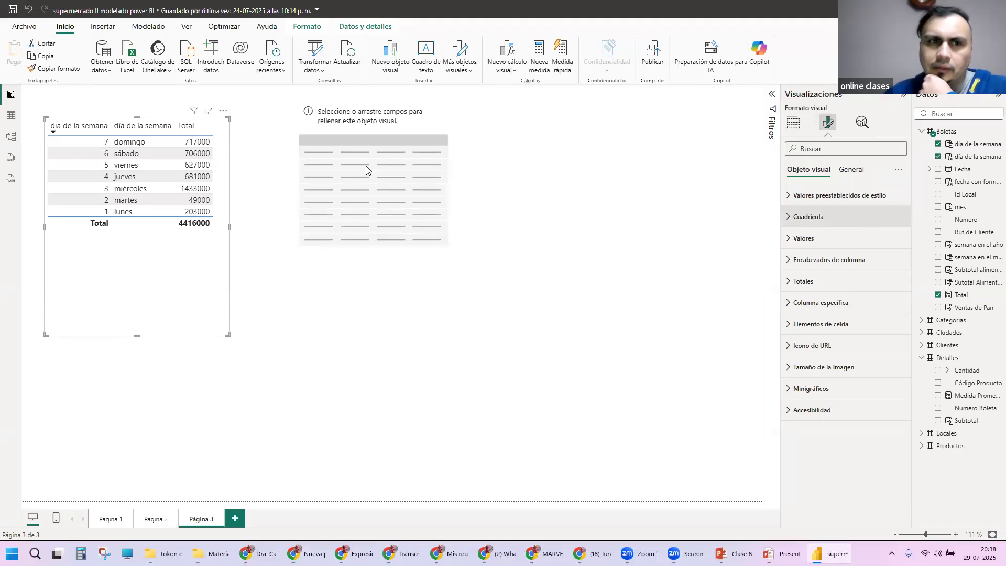
left_click(103, 131)
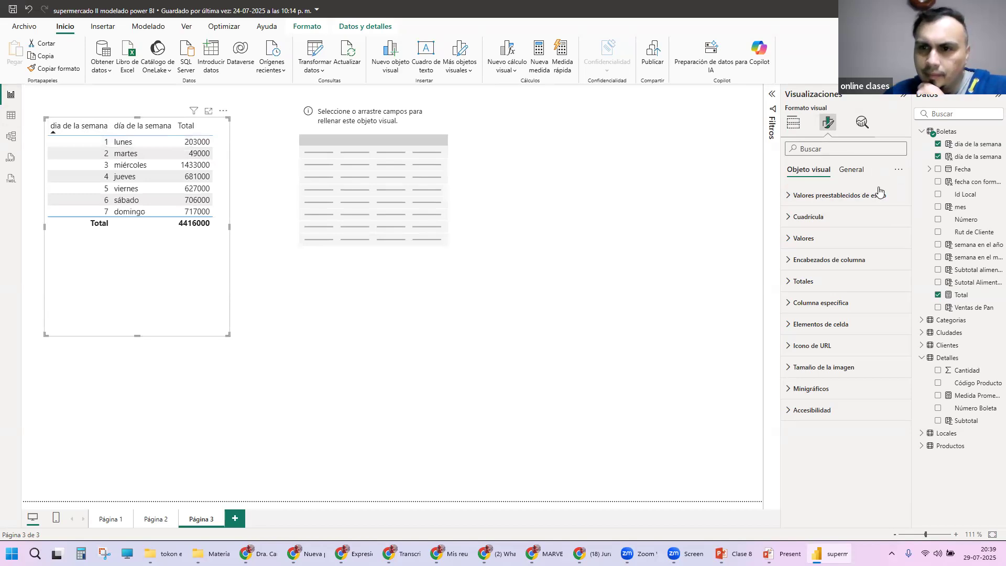
Step: Examine the weekday table's style, grid and general formatting options, trying the title switch on and off
left_click(790, 198)
left_click(790, 198)
left_click(787, 217)
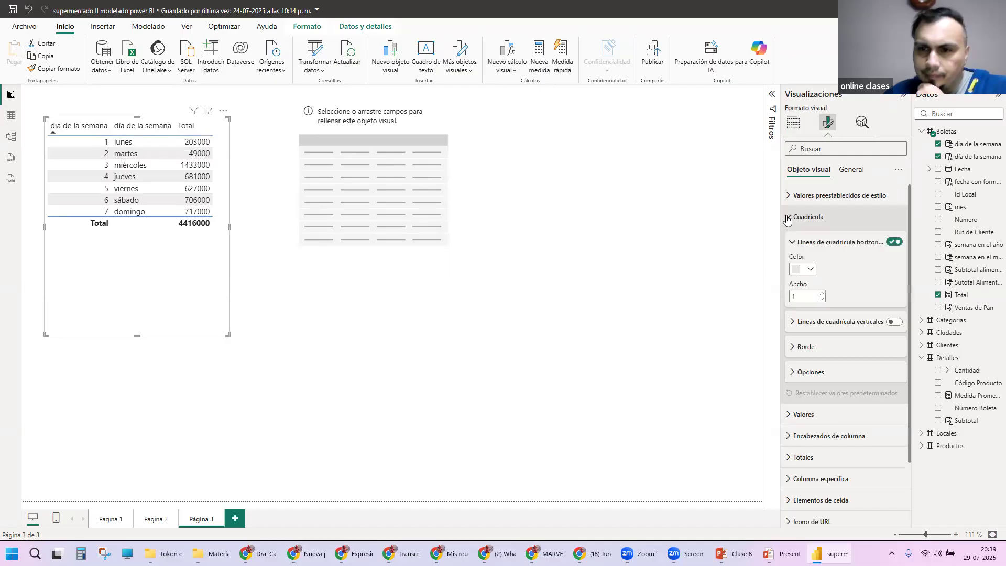
left_click(788, 218)
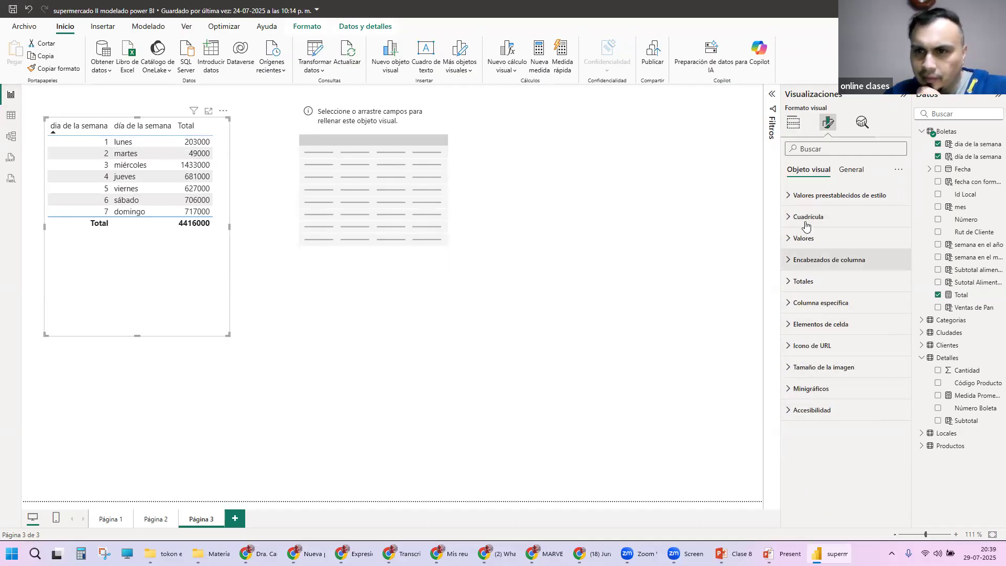
left_click(847, 169)
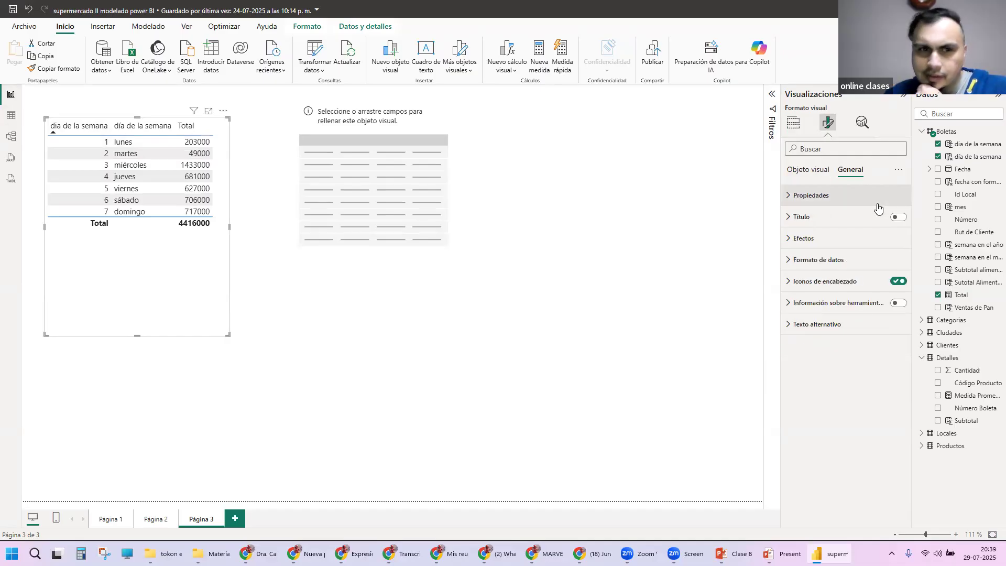
left_click(897, 218)
left_click(897, 217)
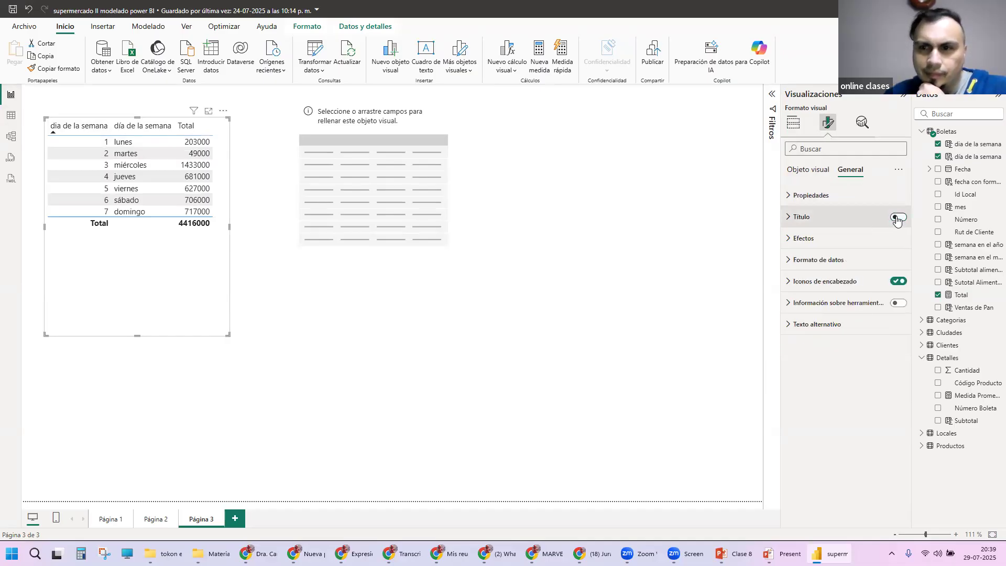
left_click(822, 173)
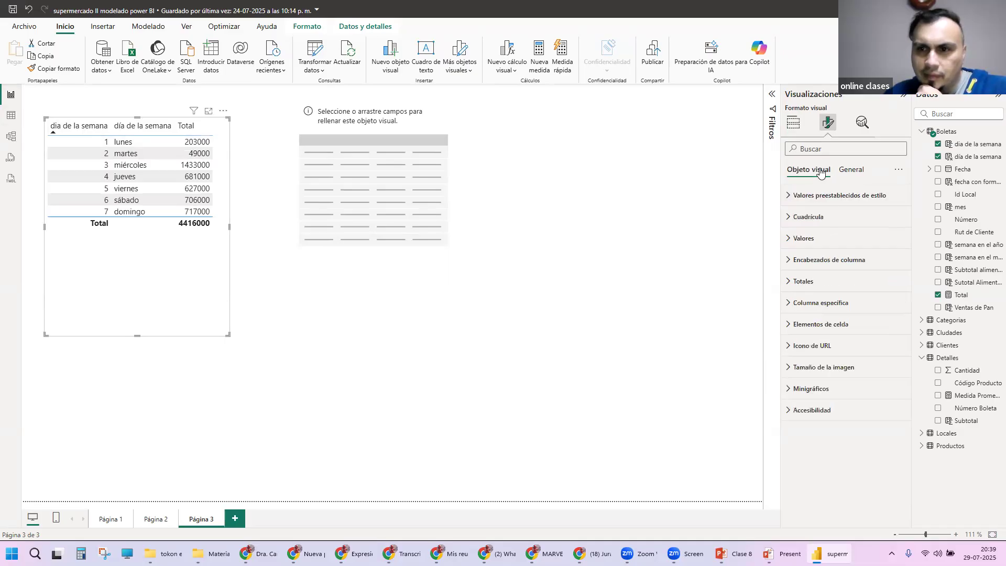
Step: Examine the Columna específica settings of the weekday table, including its series choice, value display units and decimal places
left_click(784, 302)
scroll(878, 293, "down", 3)
scroll(879, 297, "up", 1)
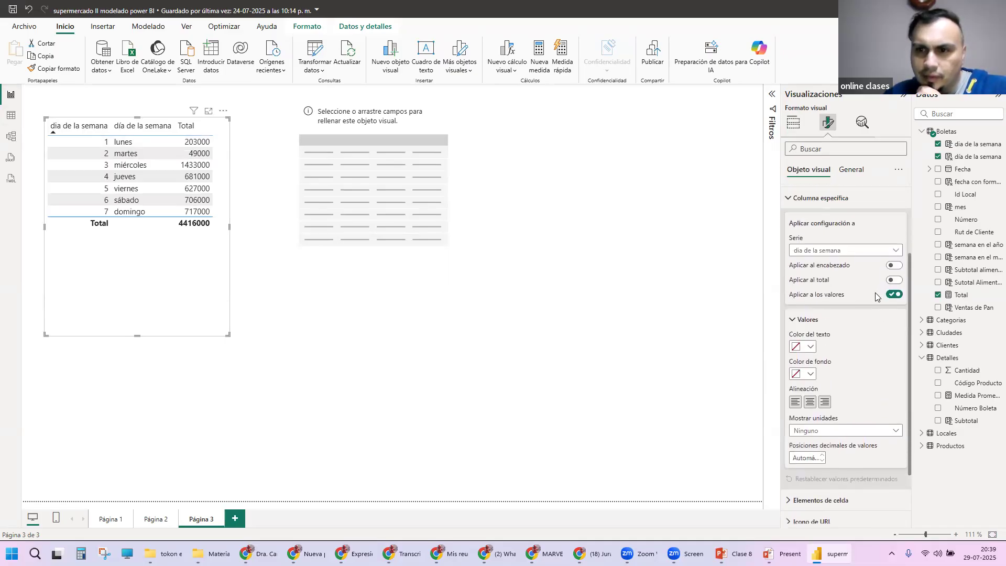
left_click(882, 250)
left_click(844, 264)
scroll(885, 223, "down", 3)
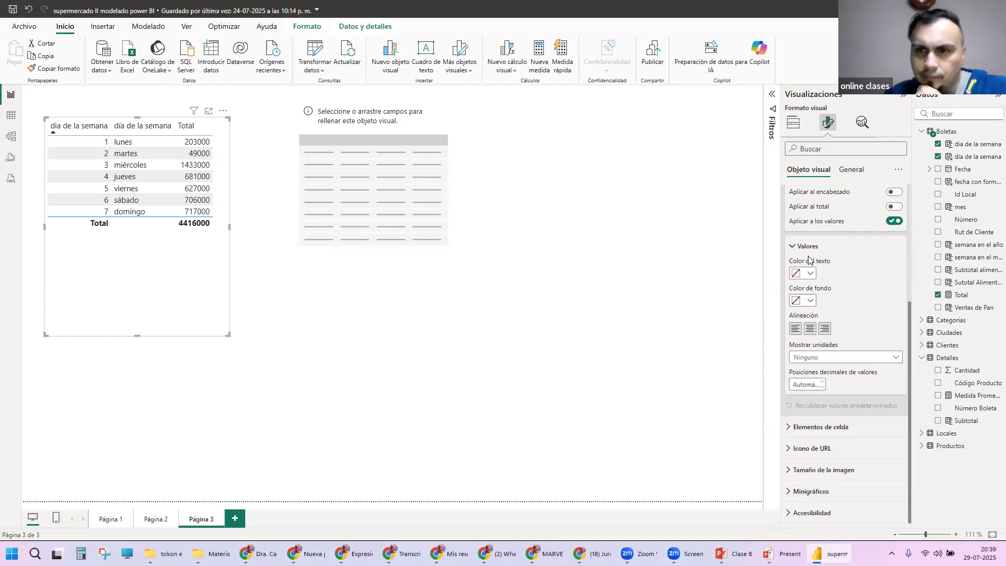
scroll(849, 324, "up", 4)
left_click(832, 229)
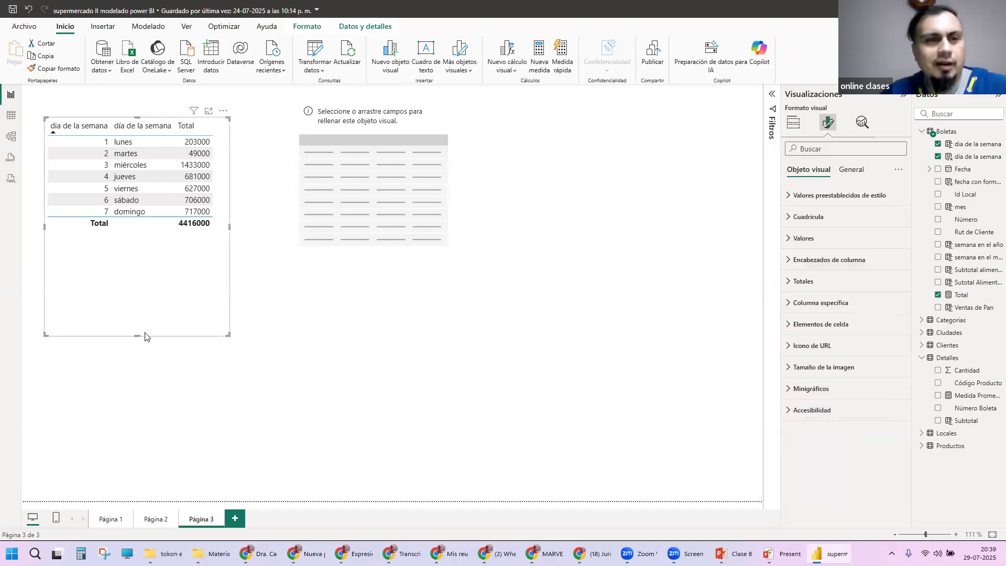
Step: Shorten the weekday table to fit its rows and format the Total measure as currency
left_click_drag(138, 334, 135, 242)
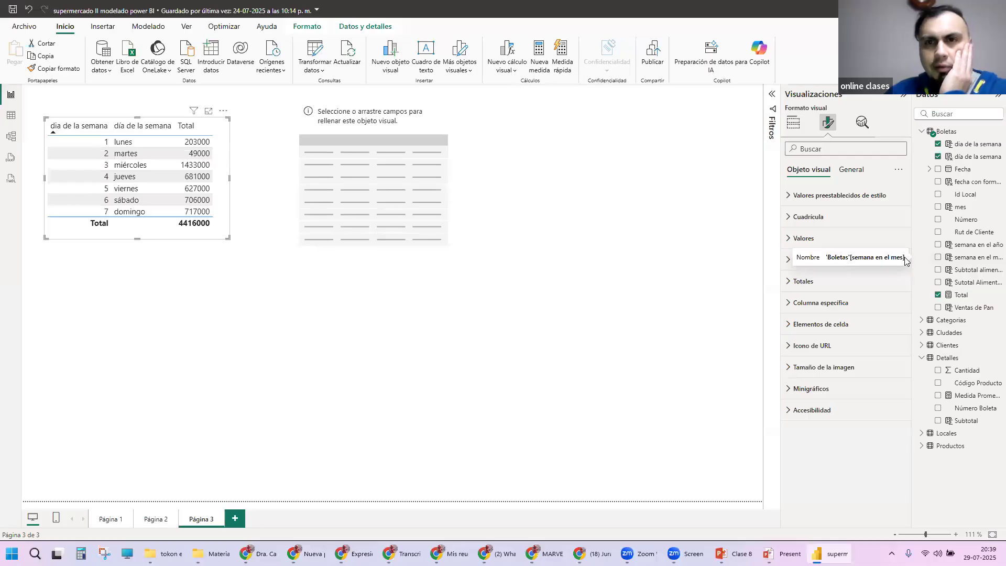
left_click(969, 297)
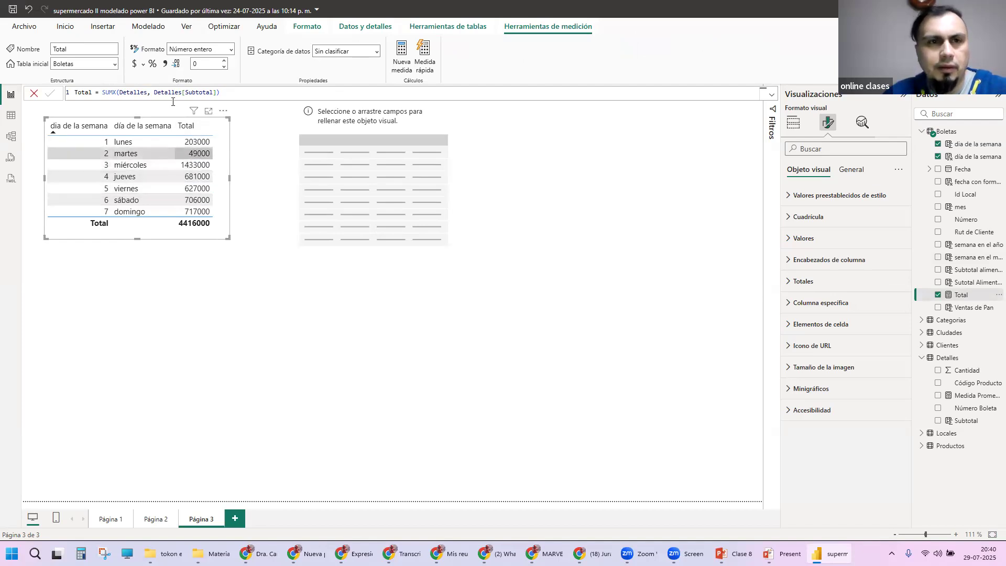
left_click(134, 72)
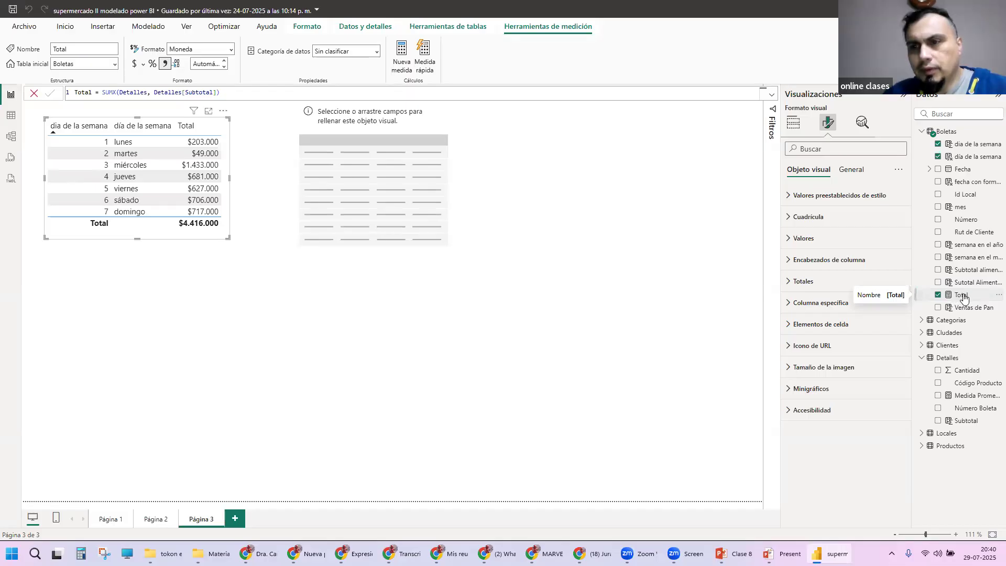
Step: Compare the Total measure's formats by setting it to General and back to Moneda
left_click(303, 33)
left_click(390, 29)
left_click(425, 29)
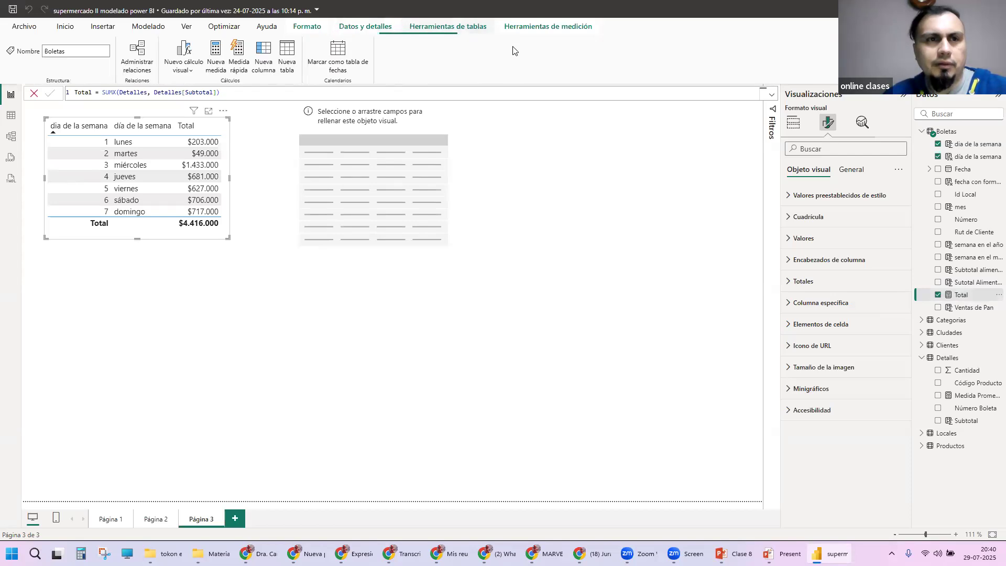
left_click(544, 29)
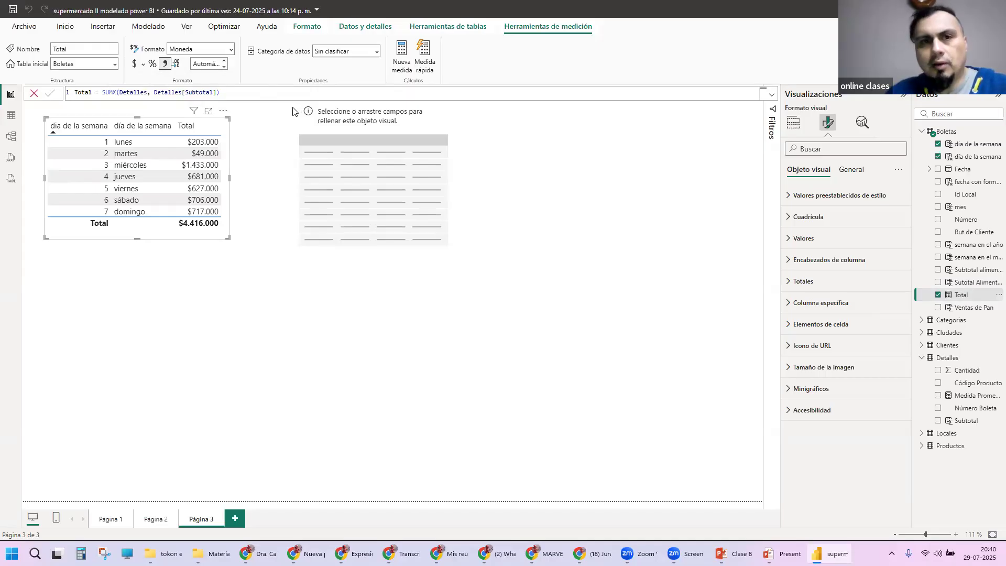
left_click(135, 68)
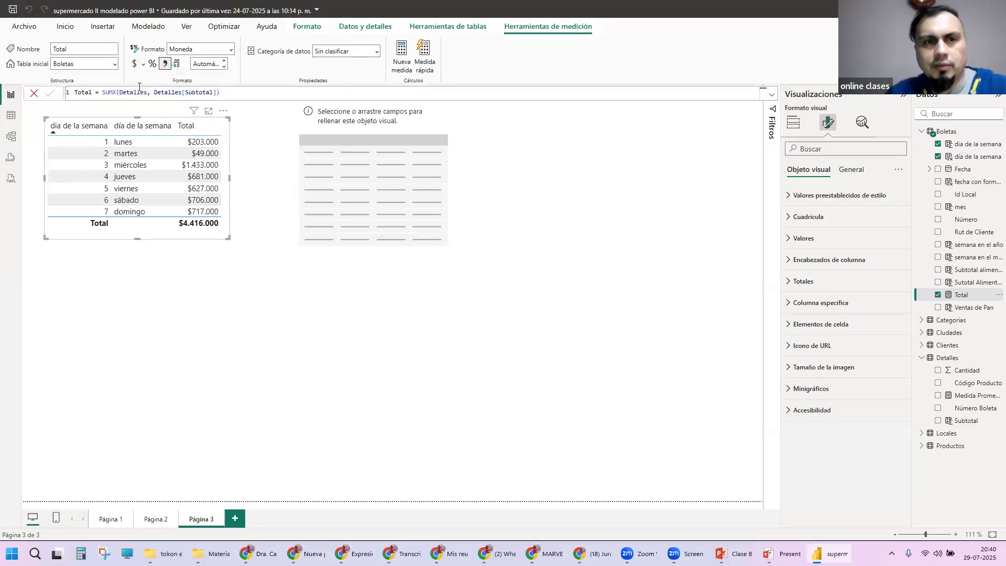
left_click(230, 50)
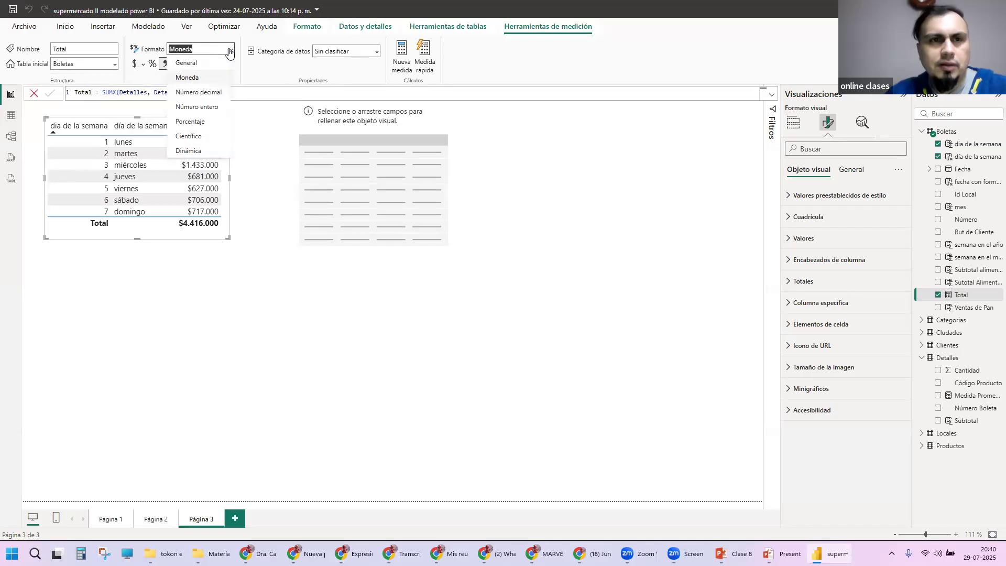
left_click(219, 63)
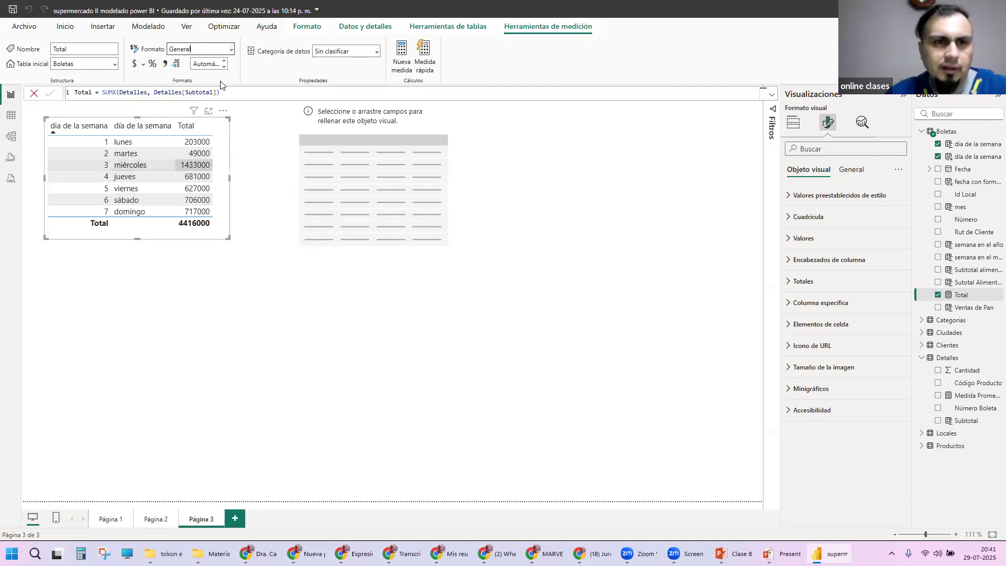
left_click(135, 64)
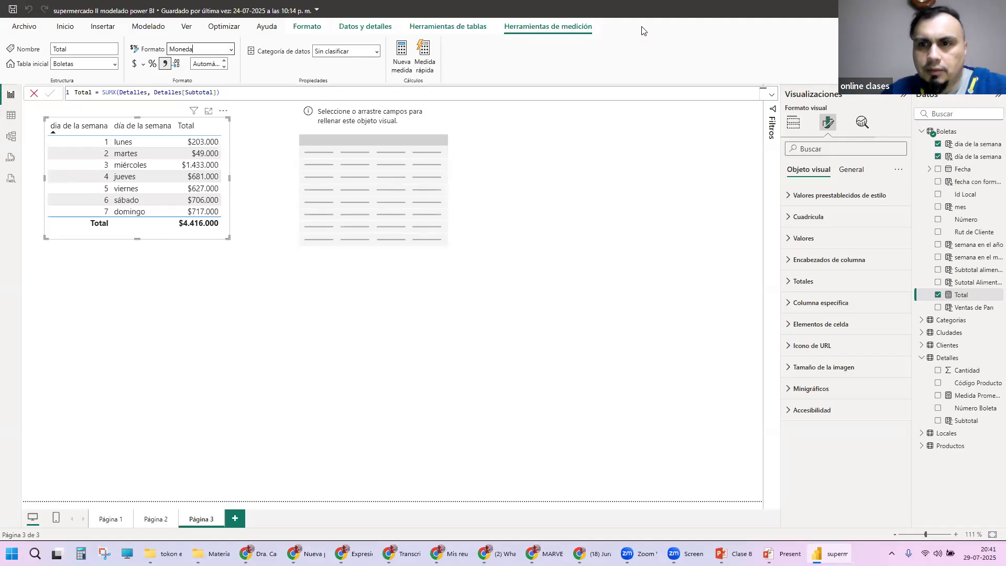
Step: Add a card visual below the tables on Página 3 and fill it with the Total measure
left_click(794, 122)
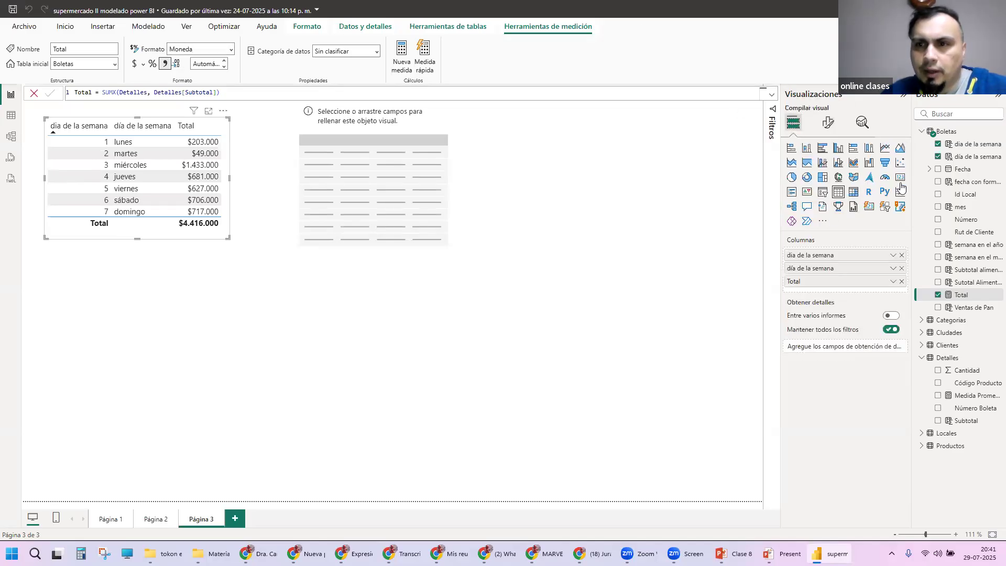
left_click(474, 225)
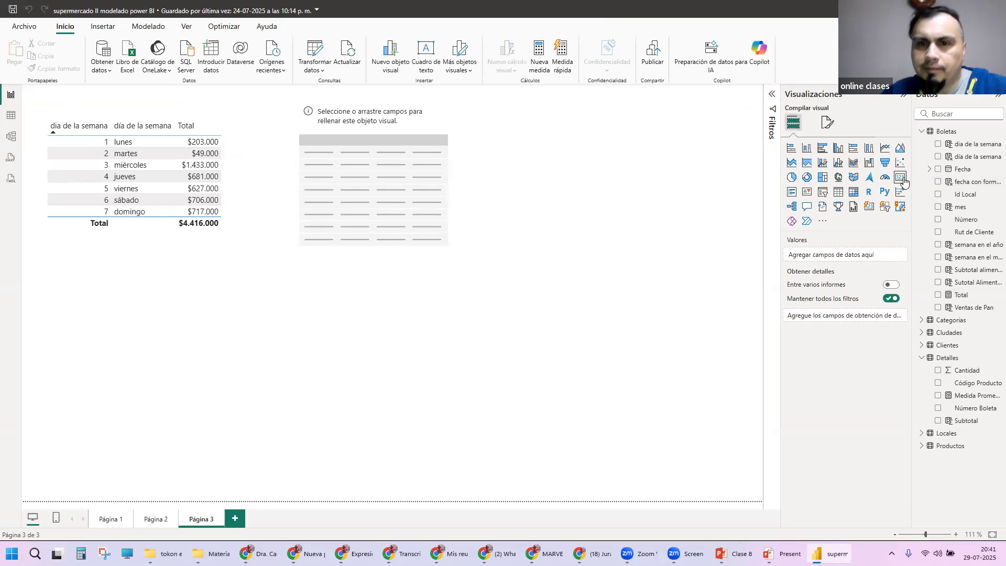
left_click(901, 177)
left_click_drag(592, 176, 529, 339)
left_click_drag(391, 303, 359, 300)
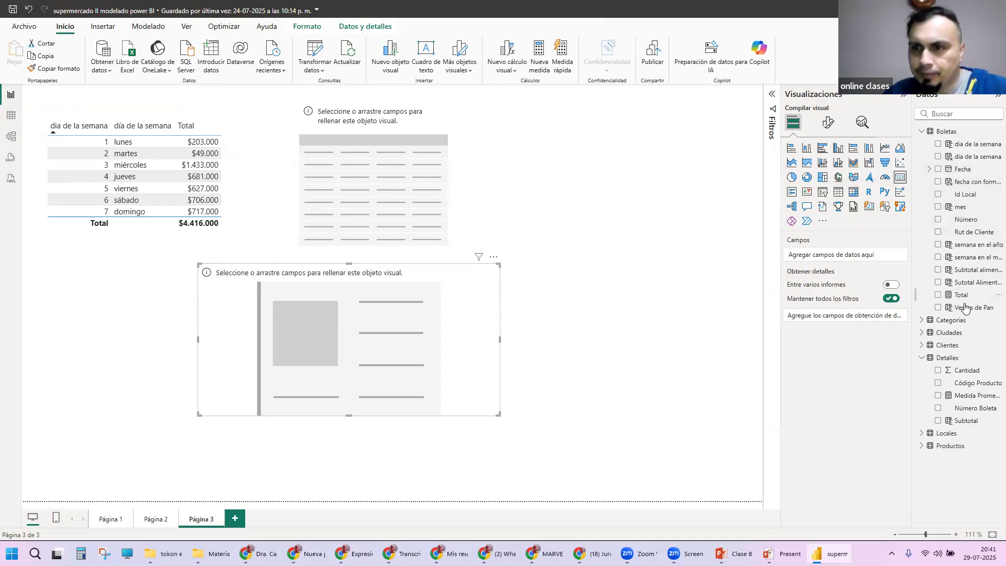
left_click_drag(288, 308, 393, 338)
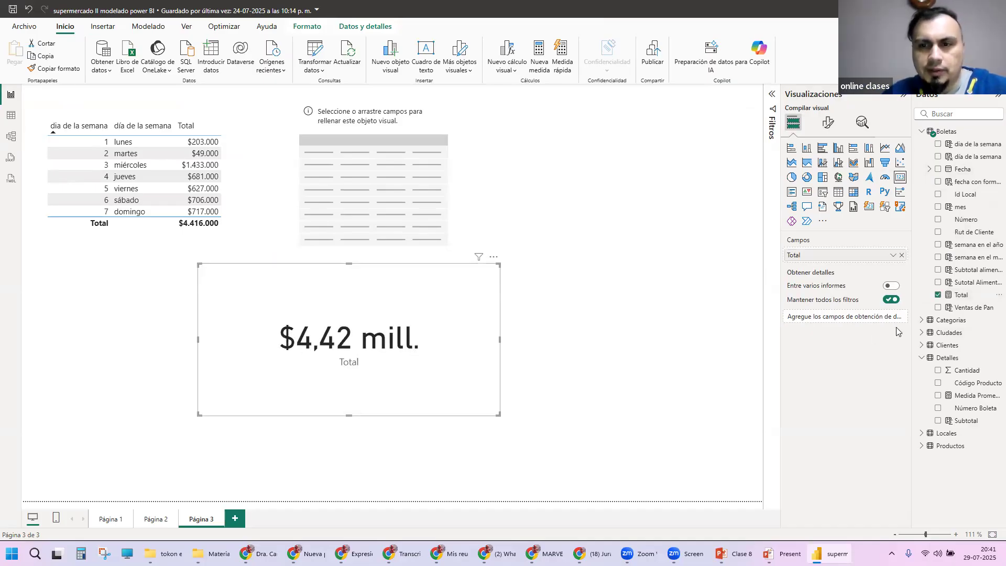
Step: Set the display units of the card's callout value to Ninguno and move the card closer beneath the weekday table
left_click(828, 122)
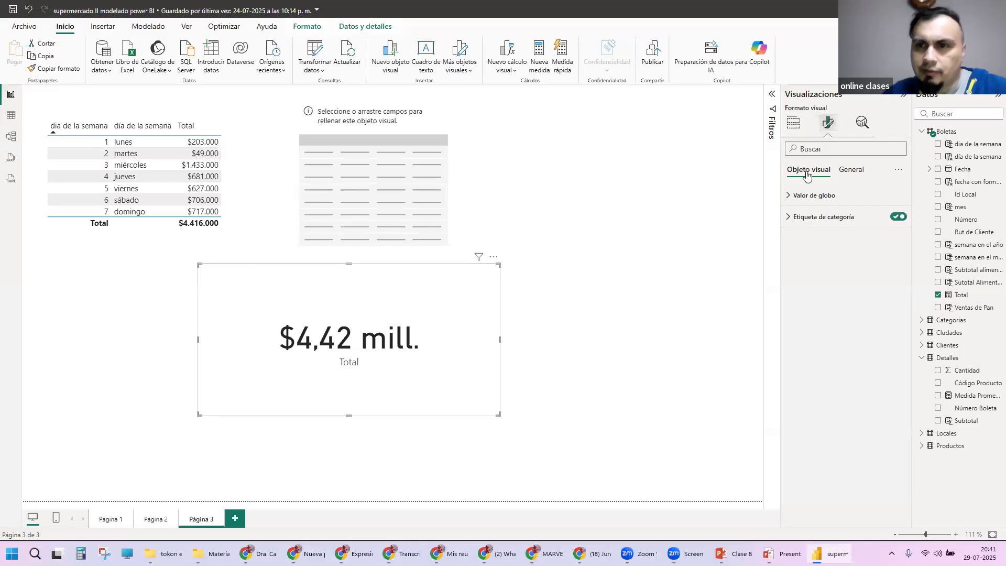
left_click(802, 220)
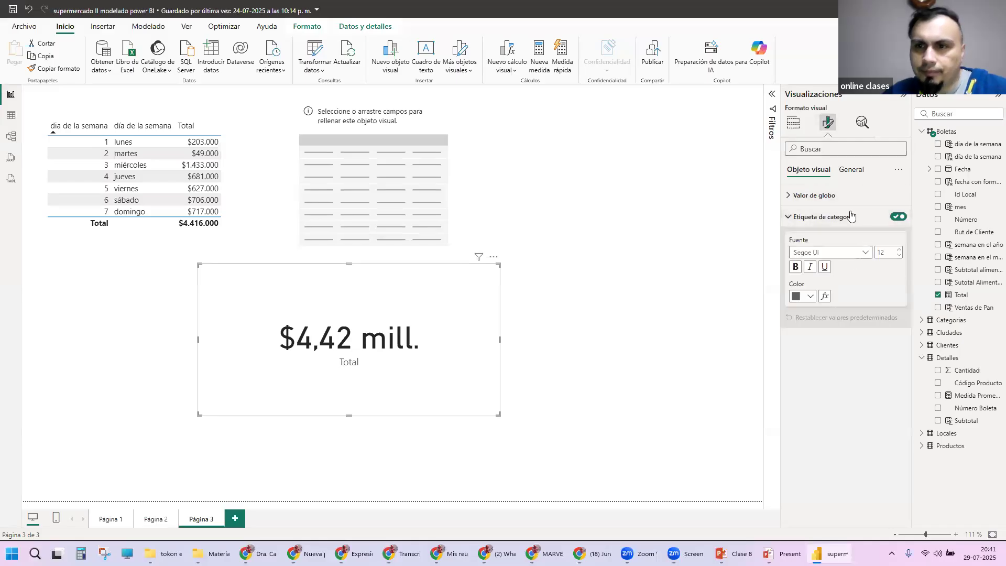
left_click(815, 196)
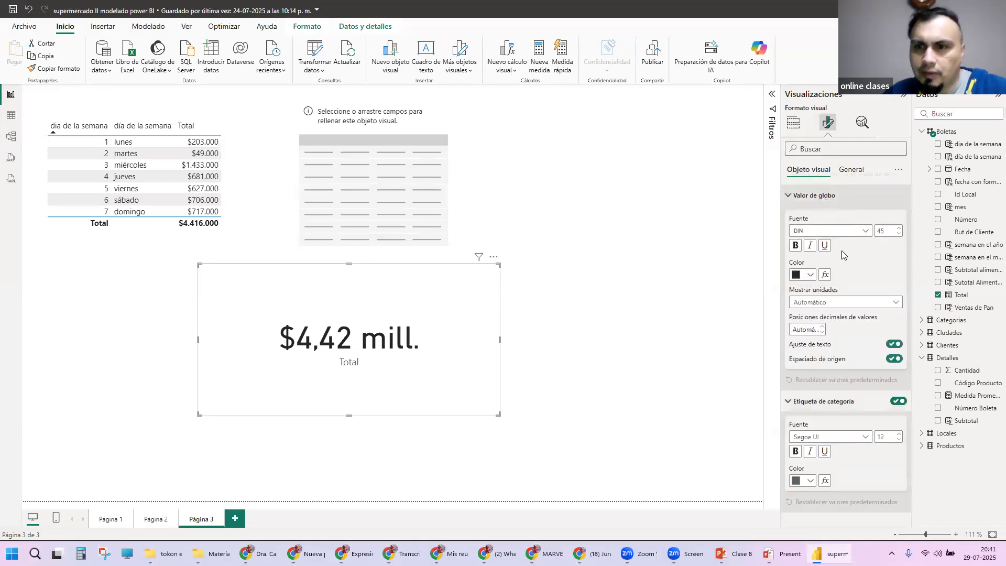
left_click(863, 303)
left_click(818, 327)
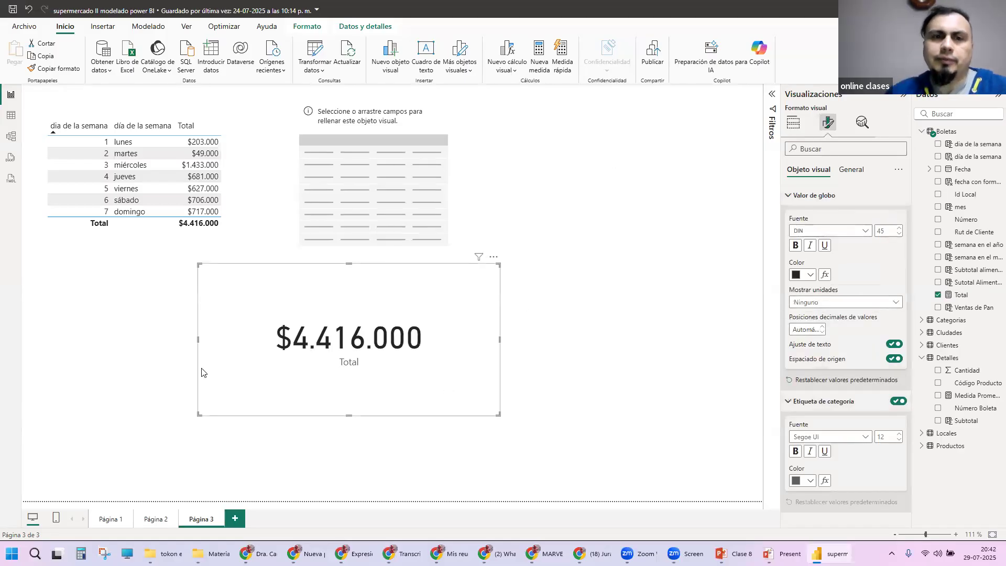
left_click_drag(385, 316, 272, 316)
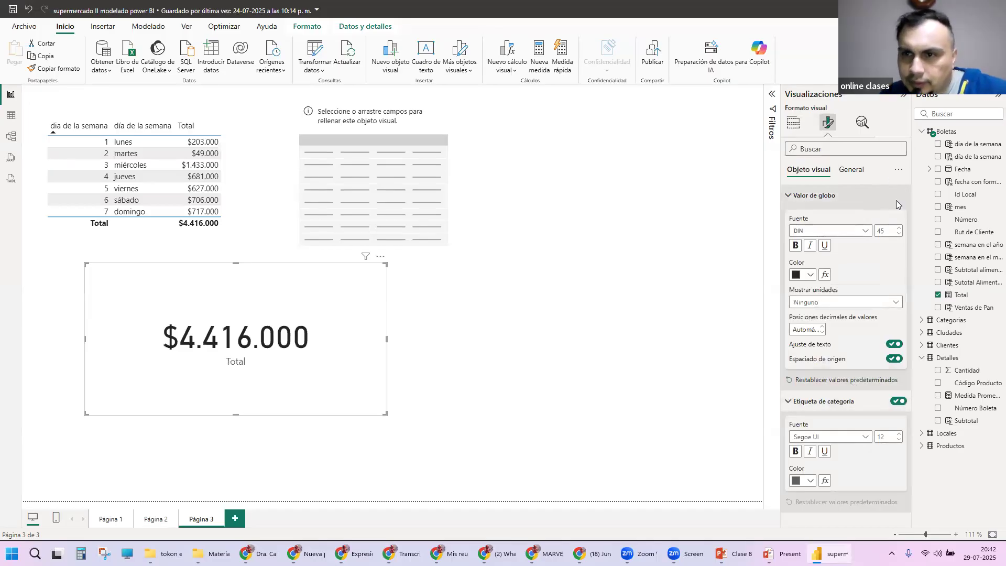
Step: Turn on the card's title with the text "Ventas Totales", then shrink the card and align it under the weekday table
left_click(854, 170)
left_click(898, 217)
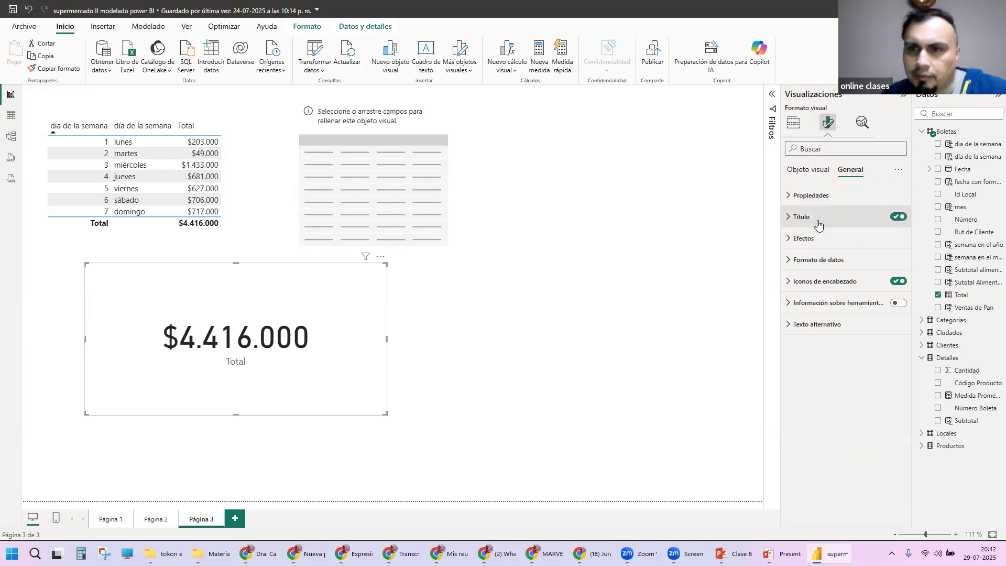
left_click(817, 222)
left_click(828, 266)
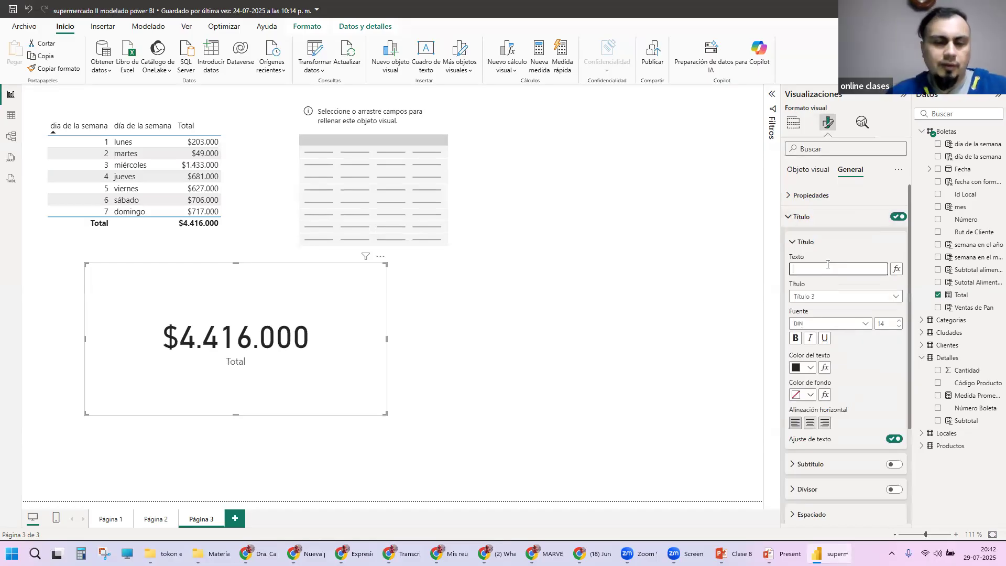
type("Ventas Tota")
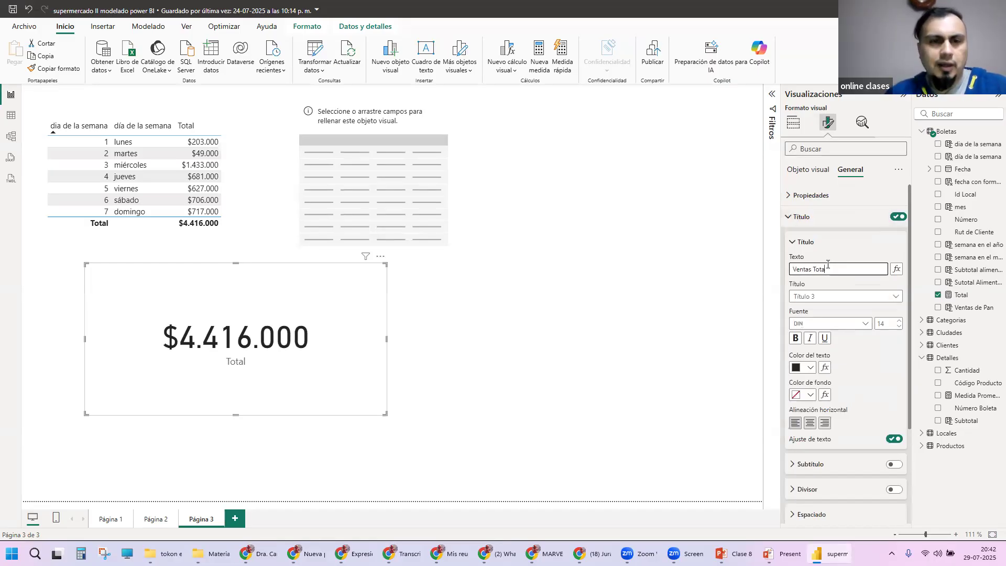
type("les")
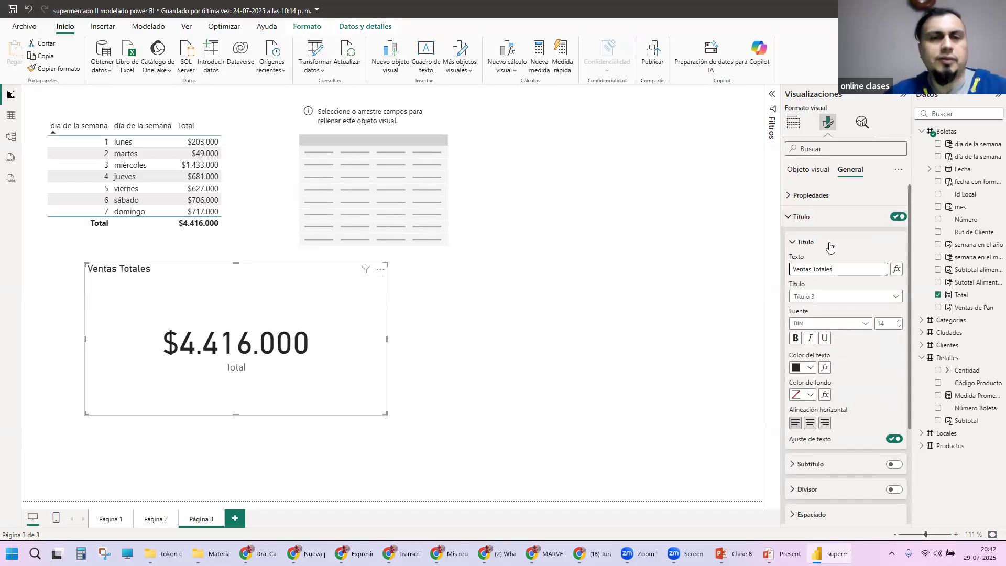
left_click_drag(386, 414, 263, 366)
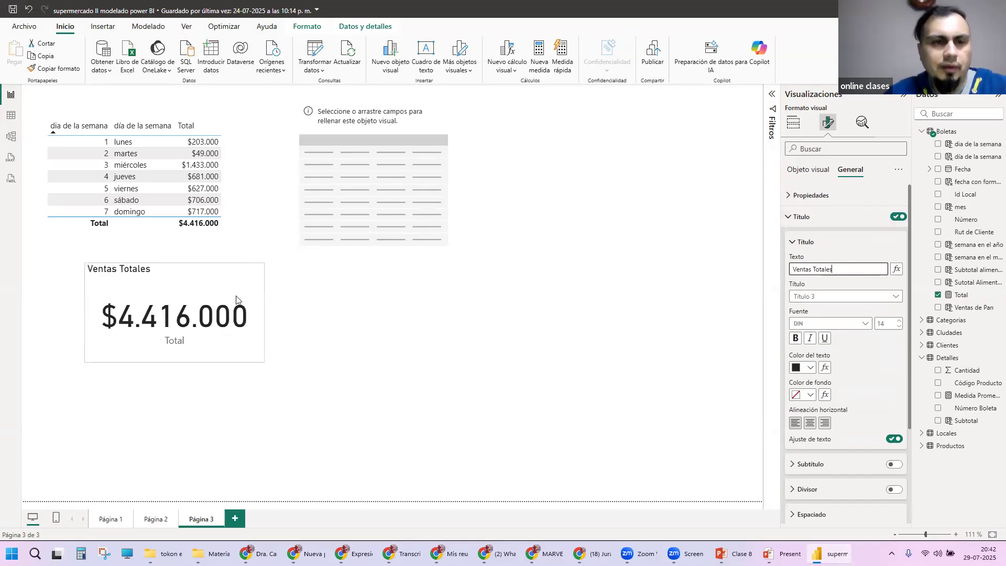
left_click_drag(168, 271, 138, 272)
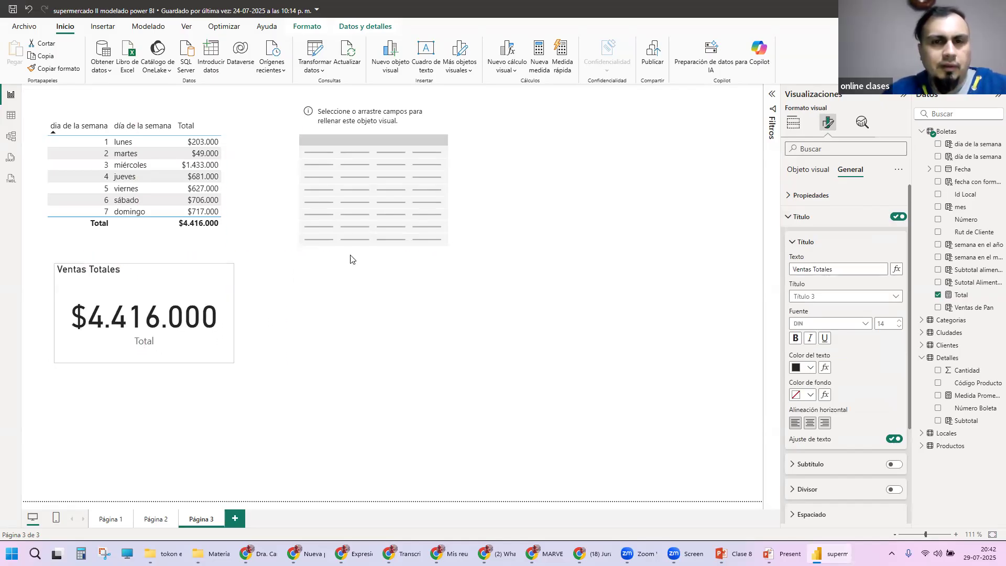
Step: Add a second card visual beneath the empty table, beside the Ventas Totales card
left_click(756, 90)
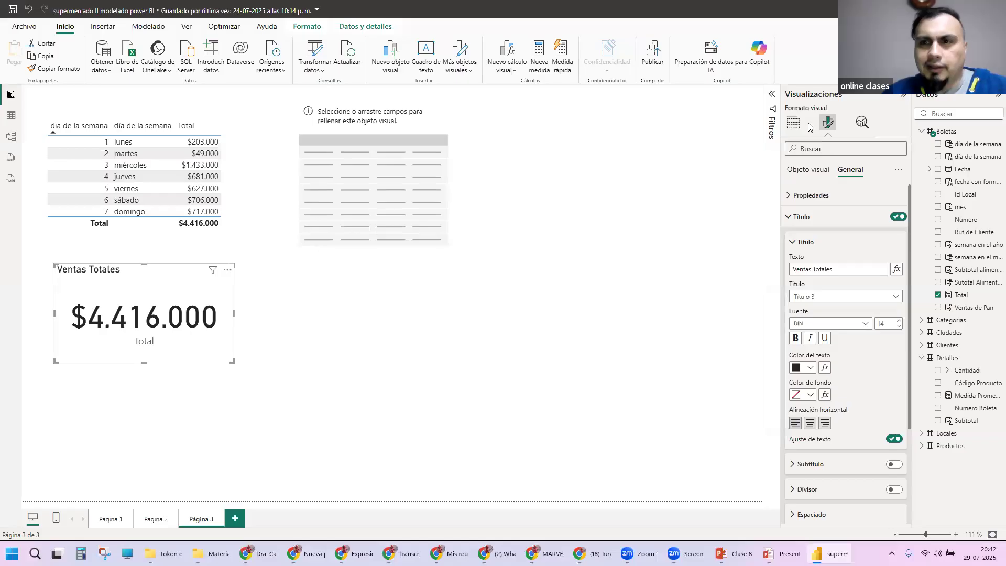
left_click(826, 122)
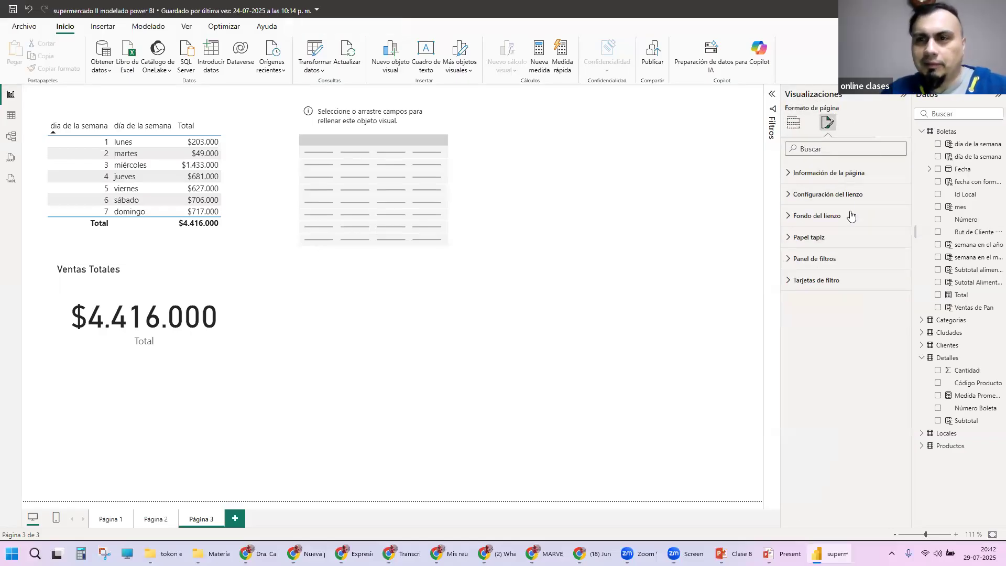
left_click(793, 123)
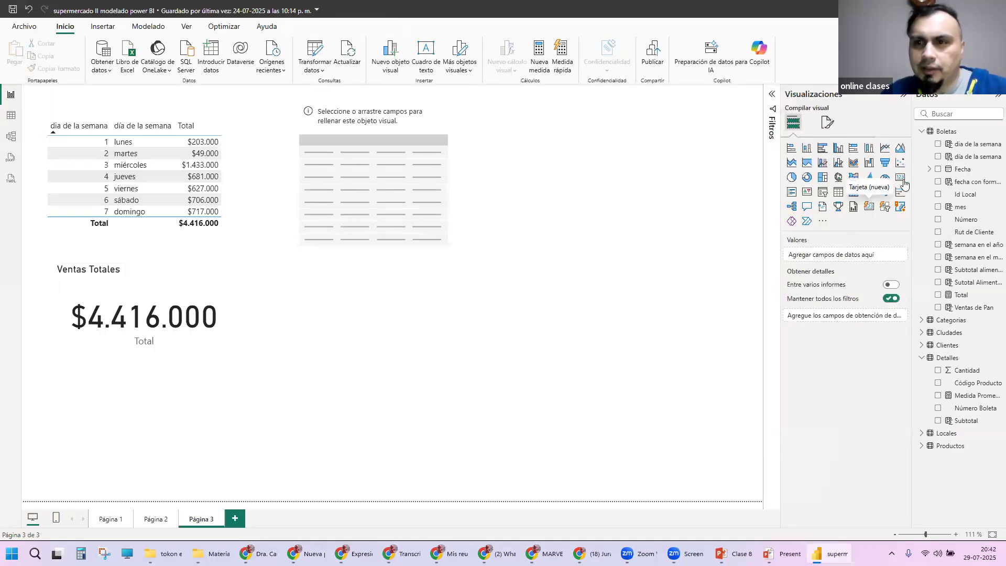
left_click(900, 177)
left_click_drag(574, 185, 511, 344)
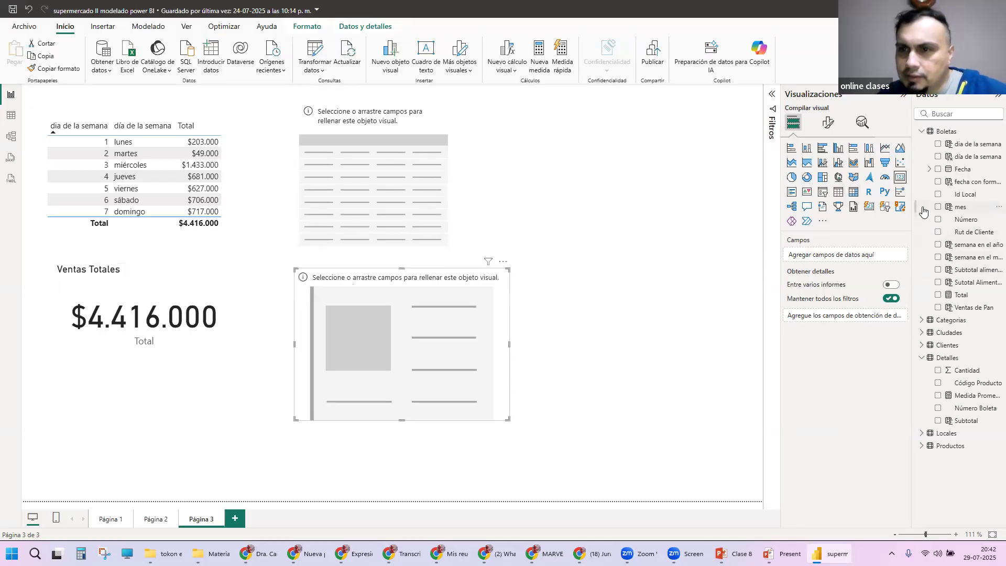
Step: Widen the visualizations and data panes and fill the new card with the Ventas de Pan field from Boletas
left_click_drag(781, 206, 692, 204)
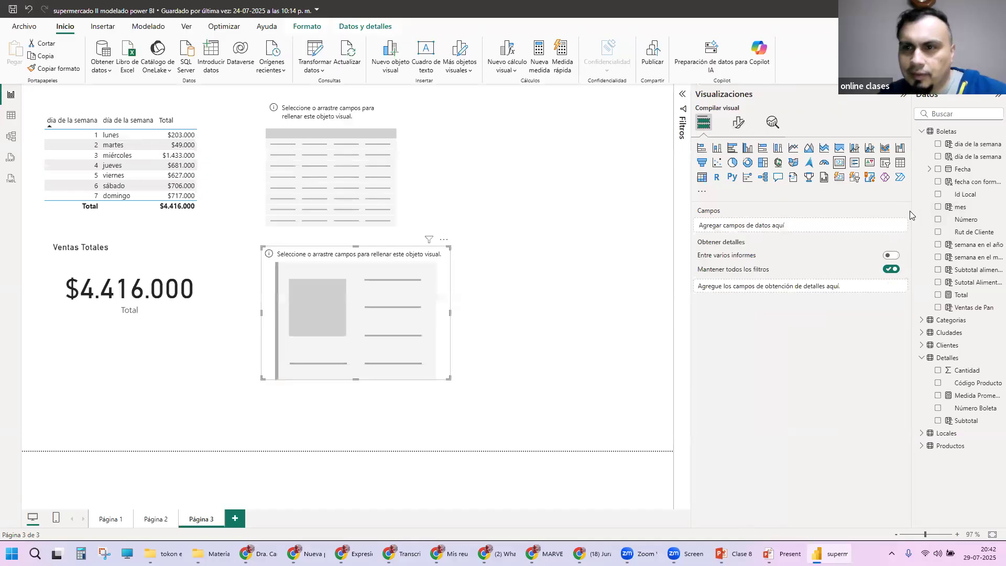
left_click_drag(912, 214, 845, 212)
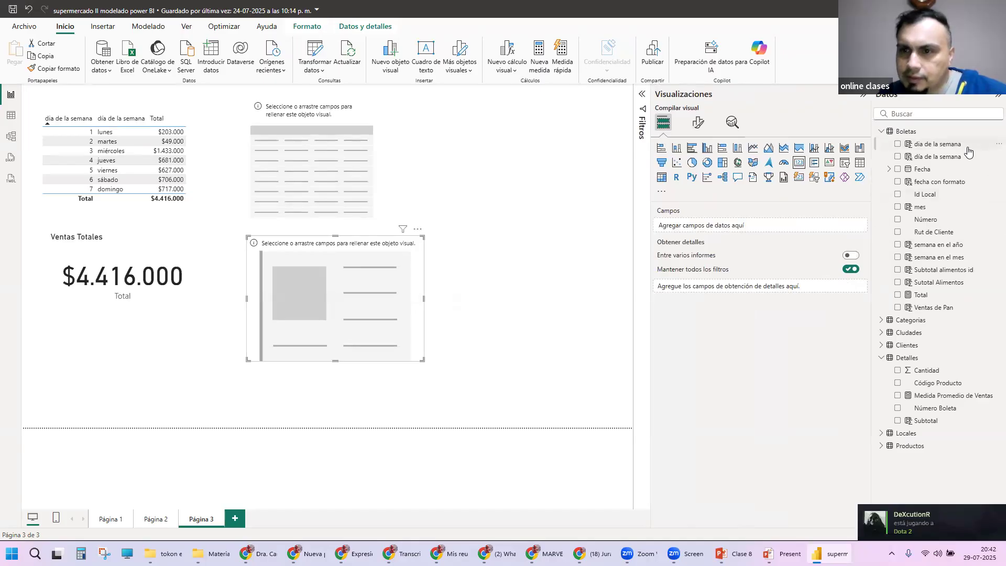
left_click(942, 310)
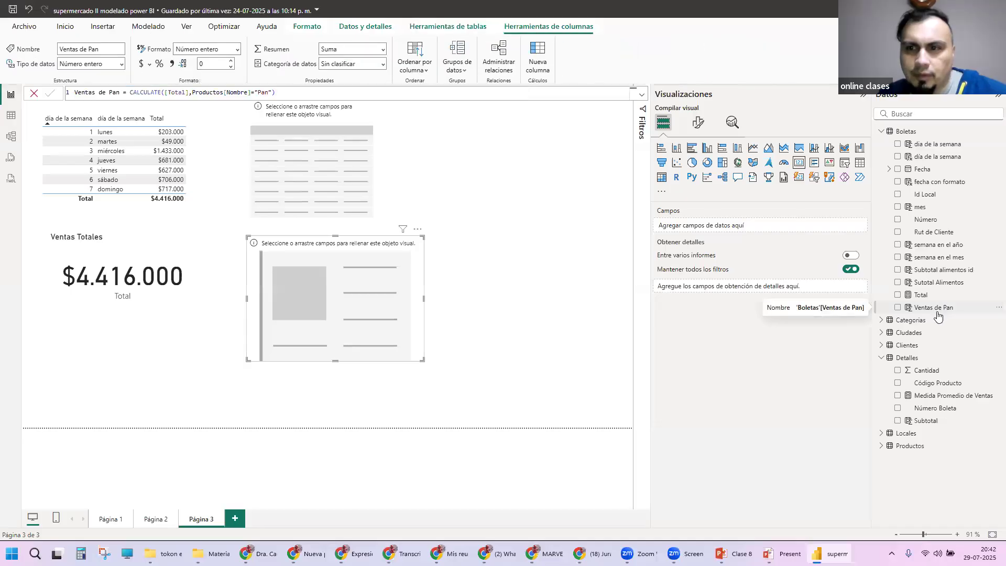
left_click(897, 308)
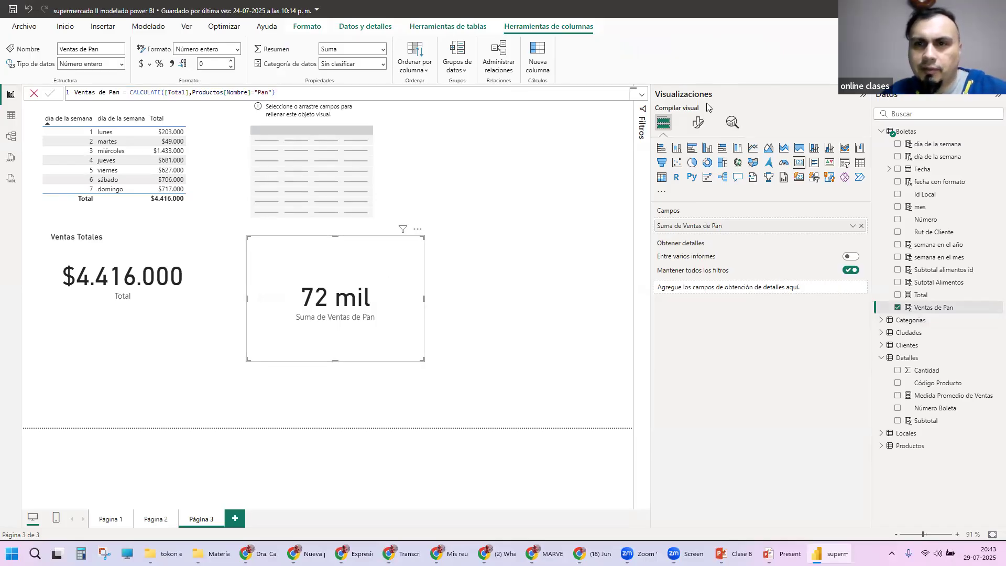
Step: Set the display units of the new card's callout value to Ninguno
left_click(695, 128)
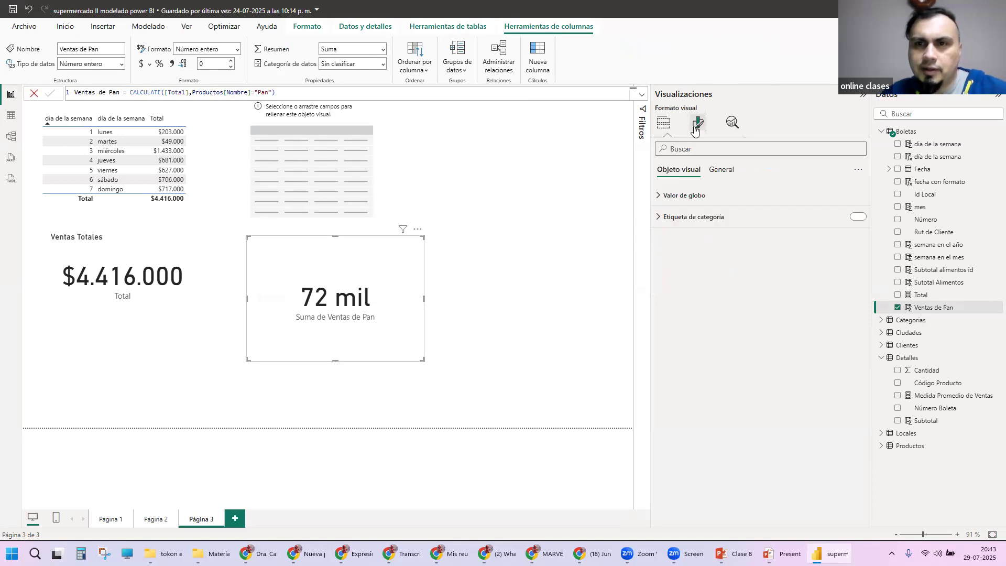
left_click(681, 196)
left_click(702, 302)
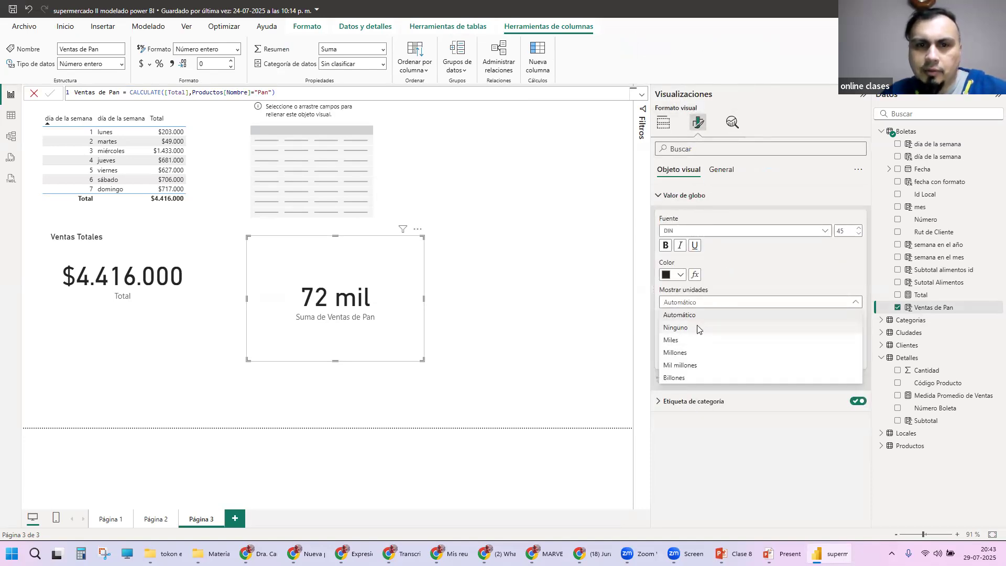
left_click(696, 328)
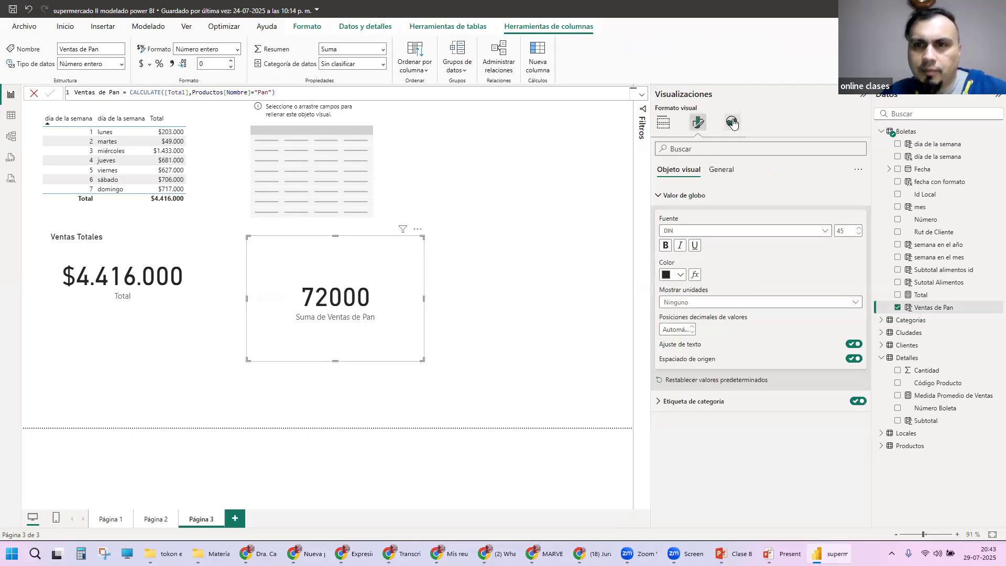
Step: Turn on the new card's title with the text "Ventas de Pan" and shrink the card
left_click(725, 171)
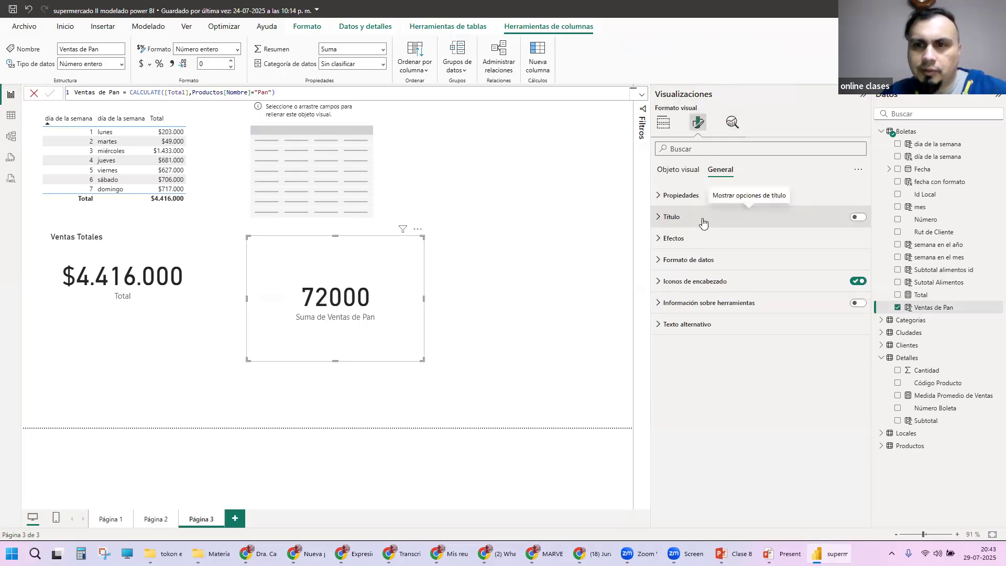
left_click(749, 217)
left_click(858, 217)
left_click(730, 268)
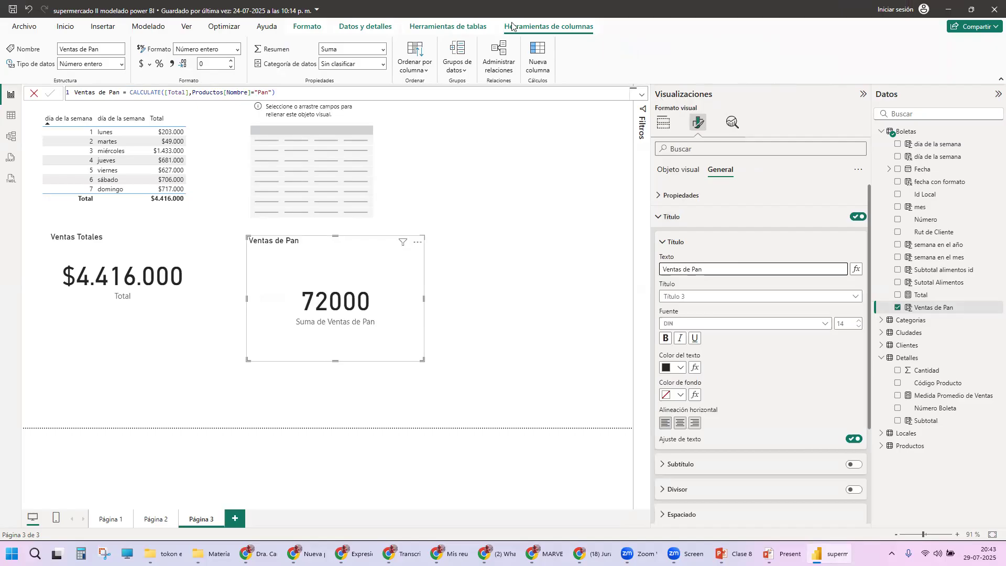
left_click_drag(422, 360, 407, 319)
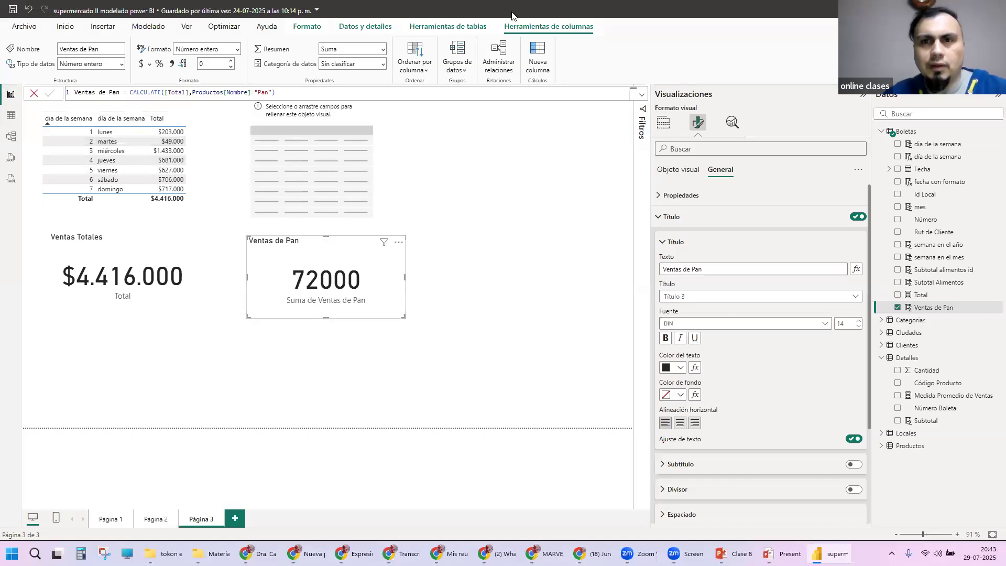
Step: Examine the FORMAT function and its arguments in the text día de la semana column of the Boletas table
left_click(11, 116)
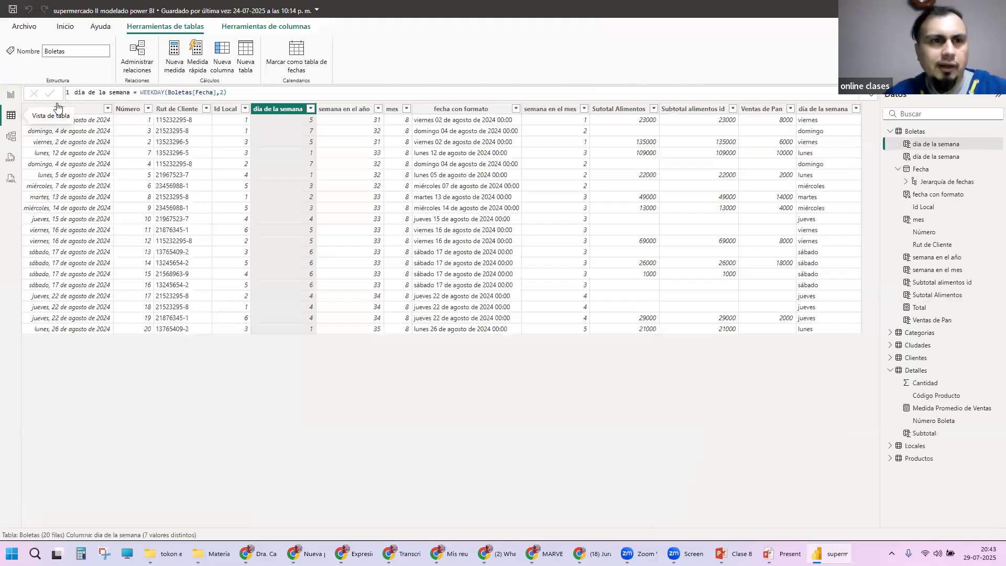
left_click(76, 121)
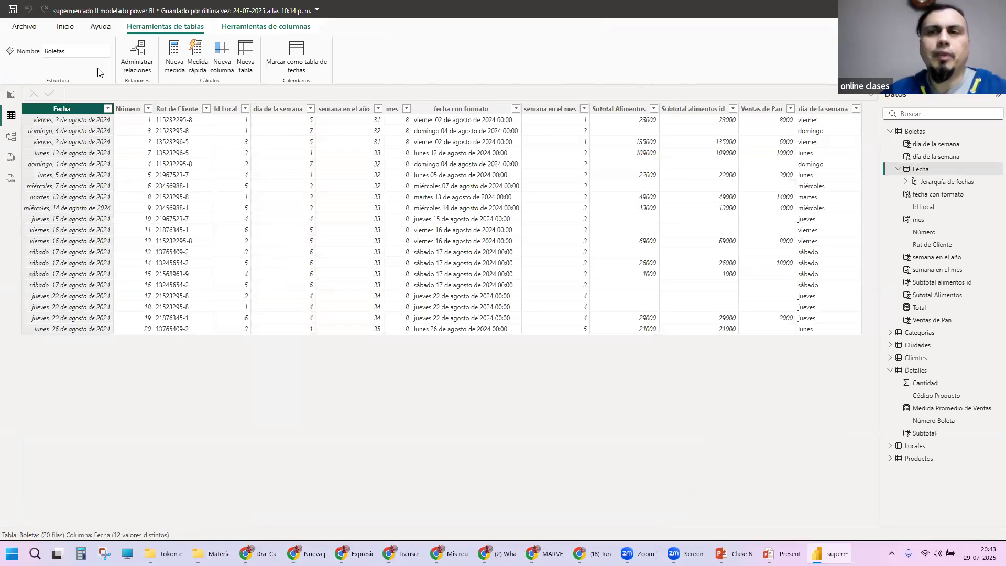
left_click(822, 109)
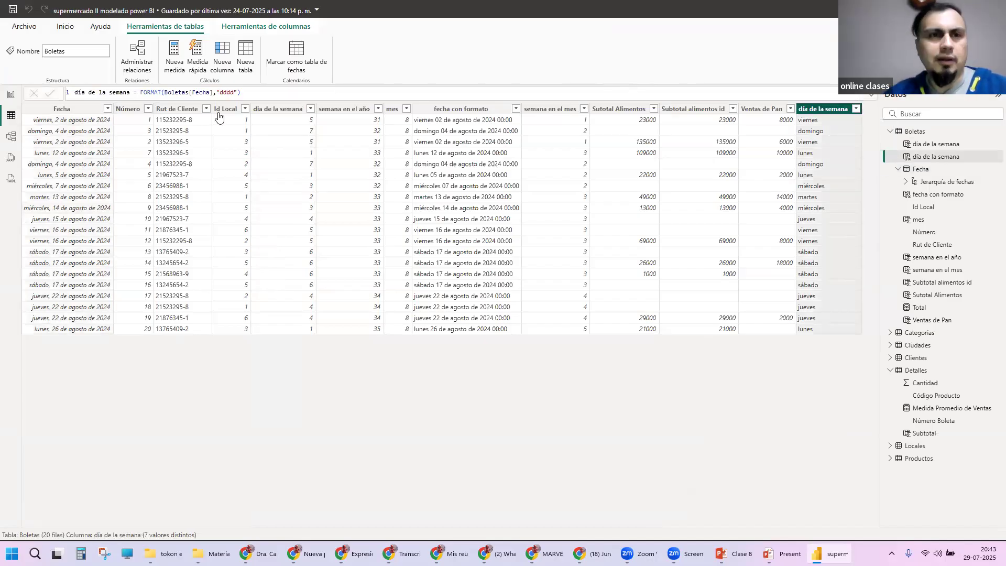
double_click(140, 92)
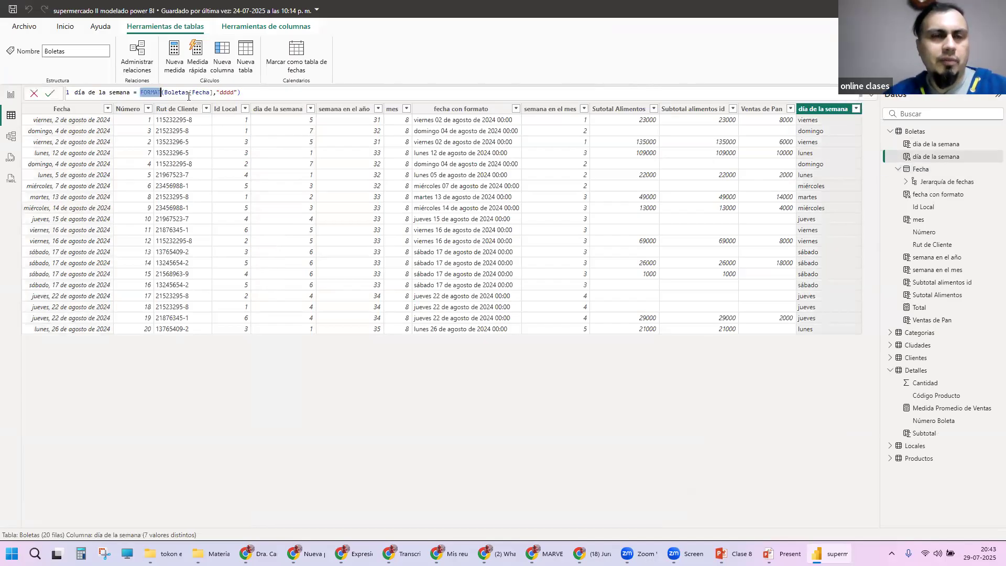
left_click_drag(164, 92, 238, 93)
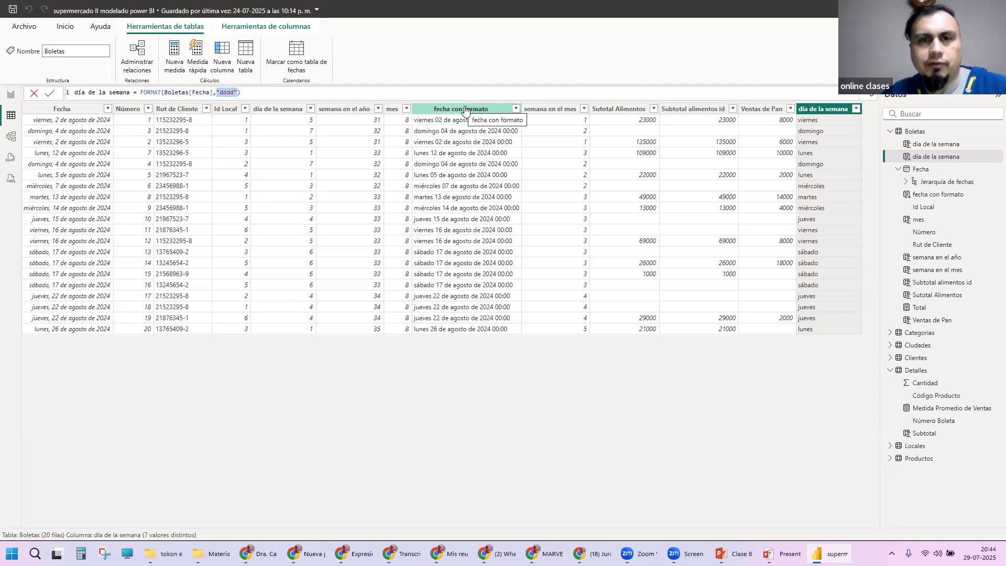
Step: Examine each part of the date format string in the fecha con formato column: weekday, day, month, year and time
left_click(465, 110)
left_click(229, 94)
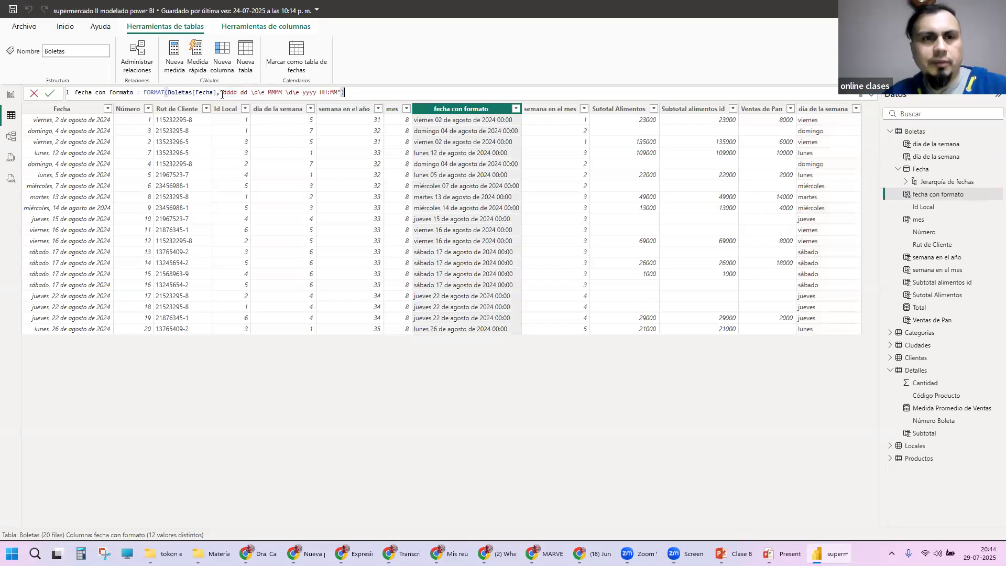
double_click(238, 94)
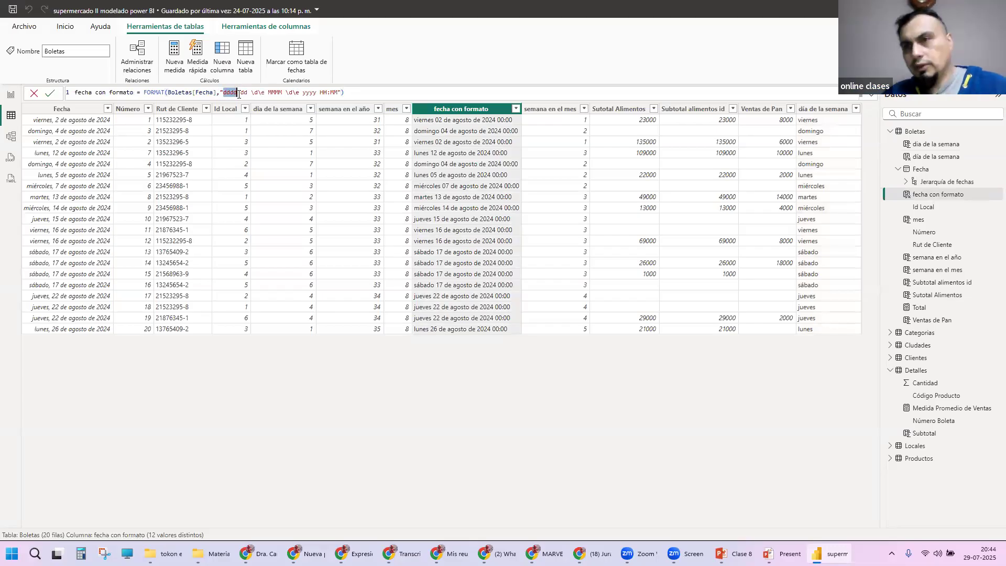
double_click(244, 92)
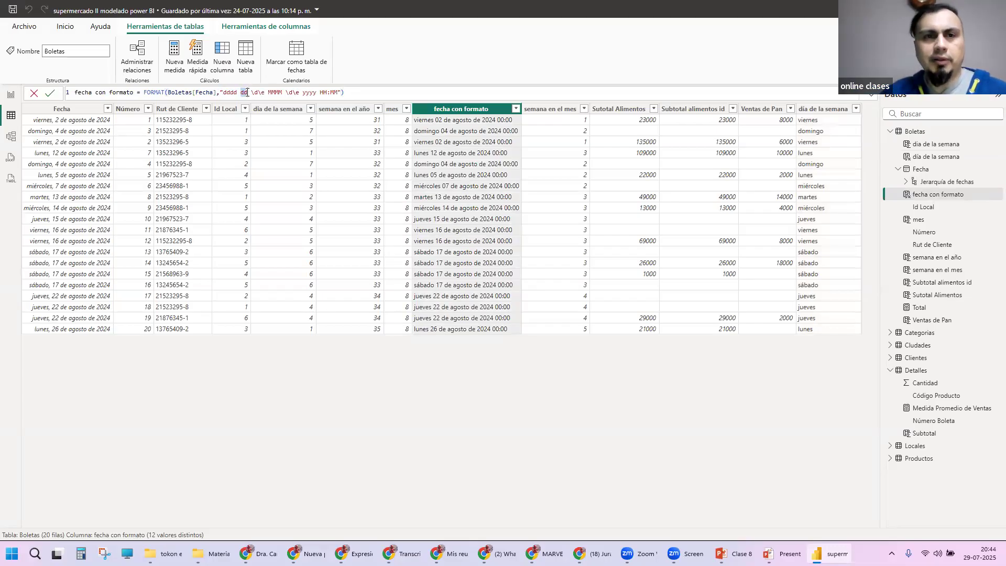
double_click(270, 92)
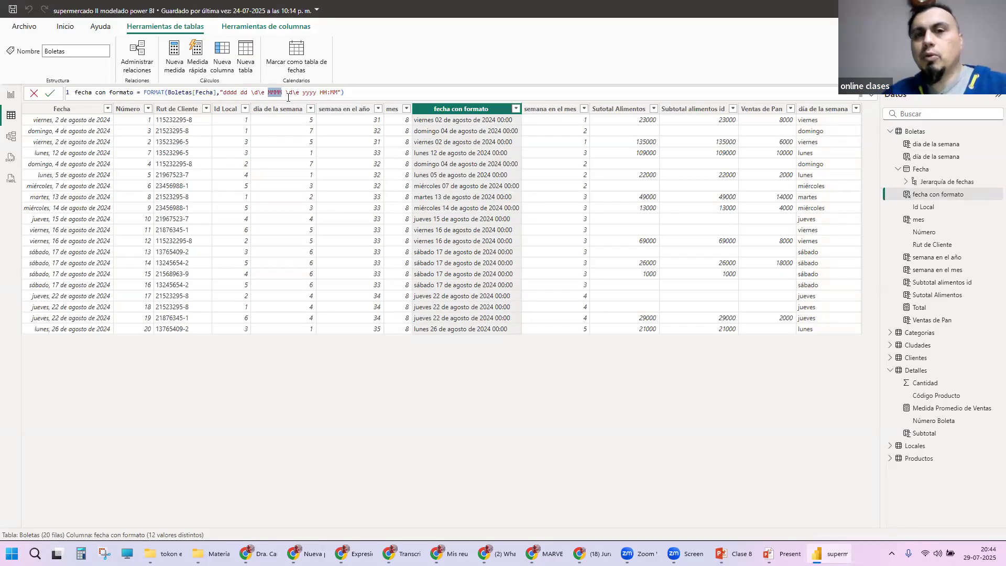
double_click(307, 93)
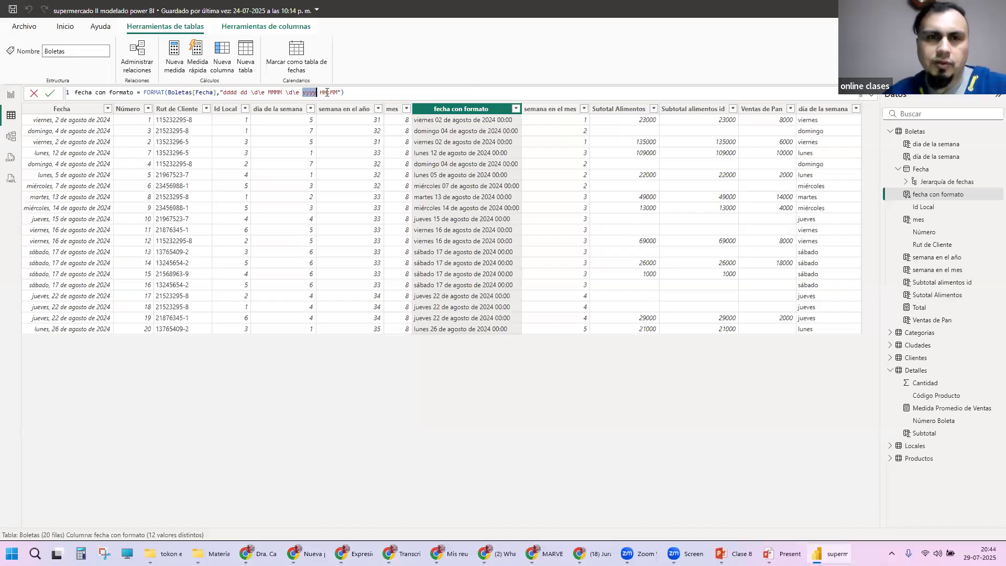
left_click_drag(320, 93, 338, 93)
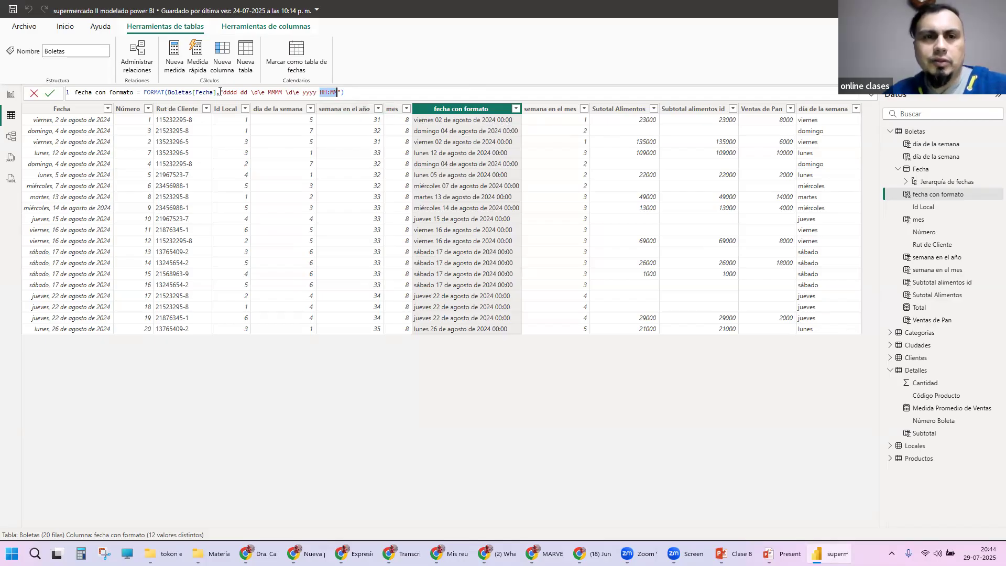
left_click_drag(220, 93, 342, 93)
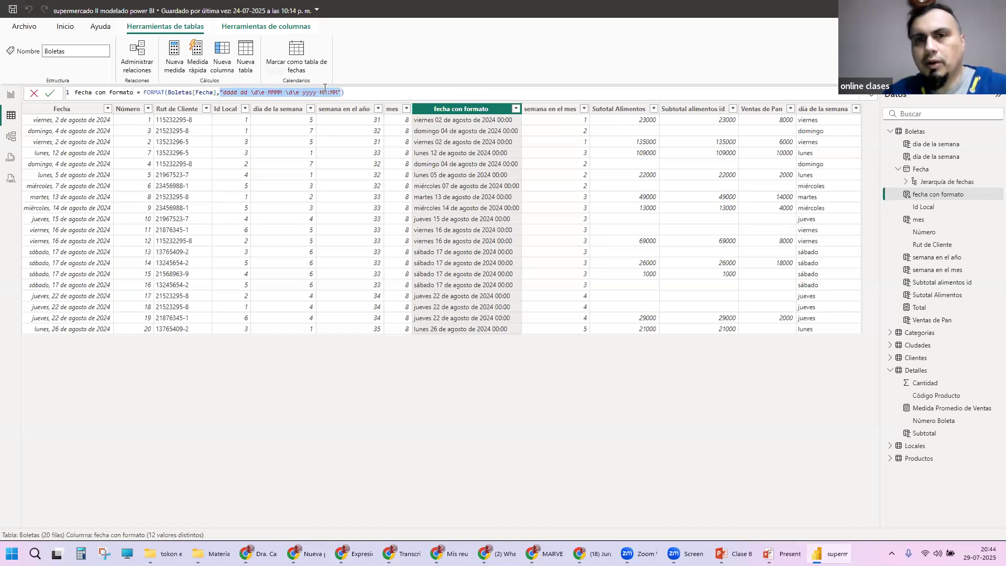
left_click(435, 98)
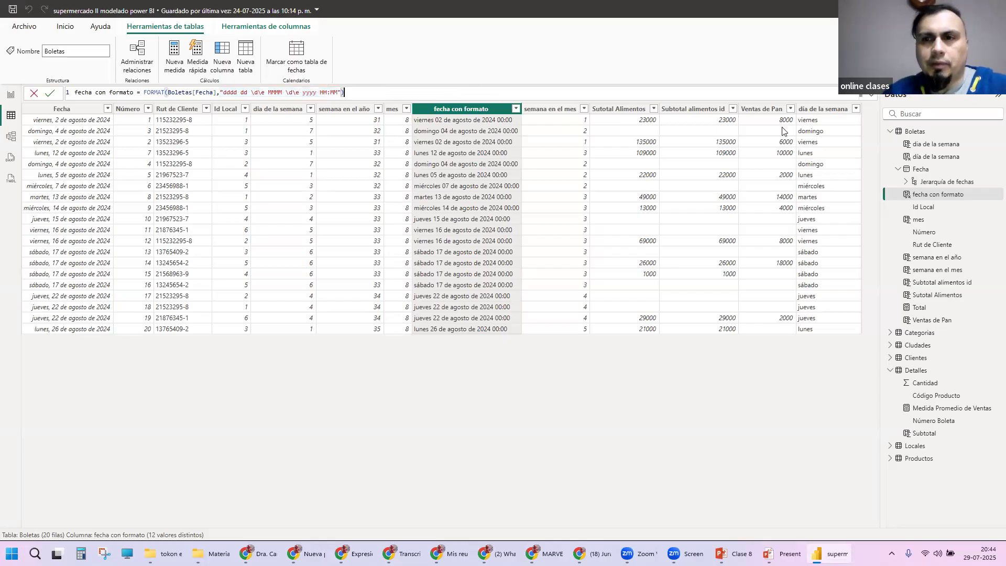
Step: Review the "dddd" format code and the full FORMAT expression of the text día de la semana column again
left_click(821, 109)
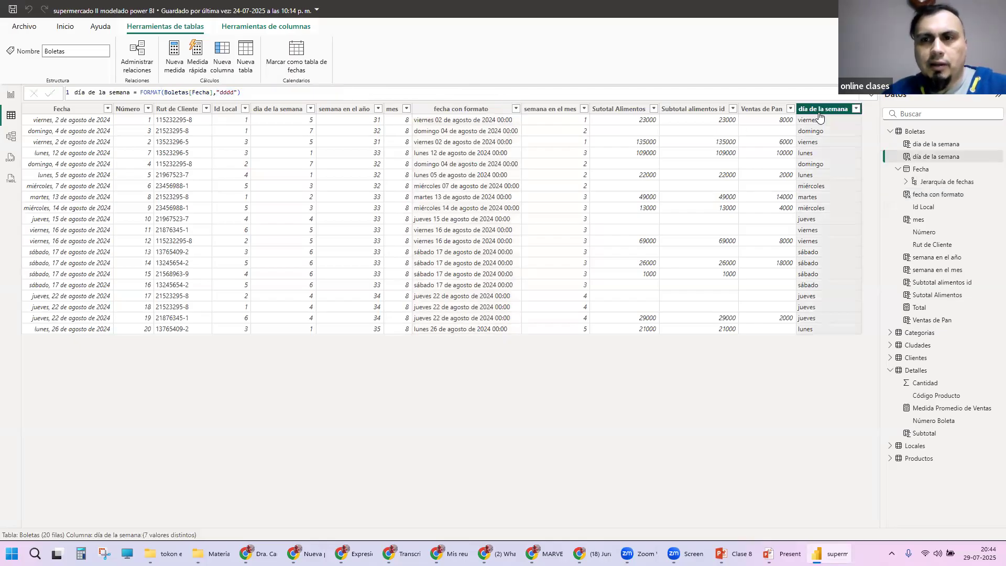
double_click(231, 93)
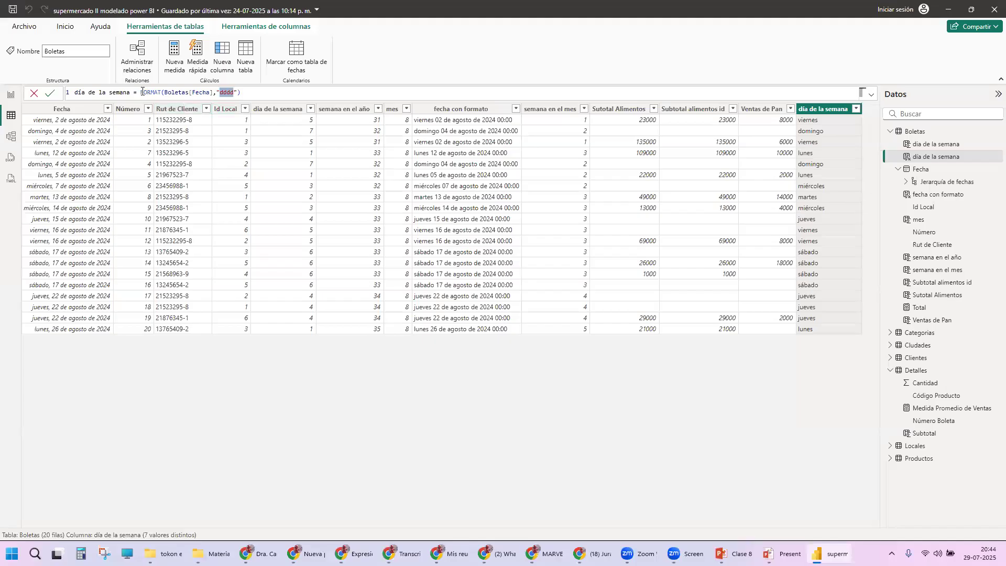
left_click_drag(141, 93, 245, 91)
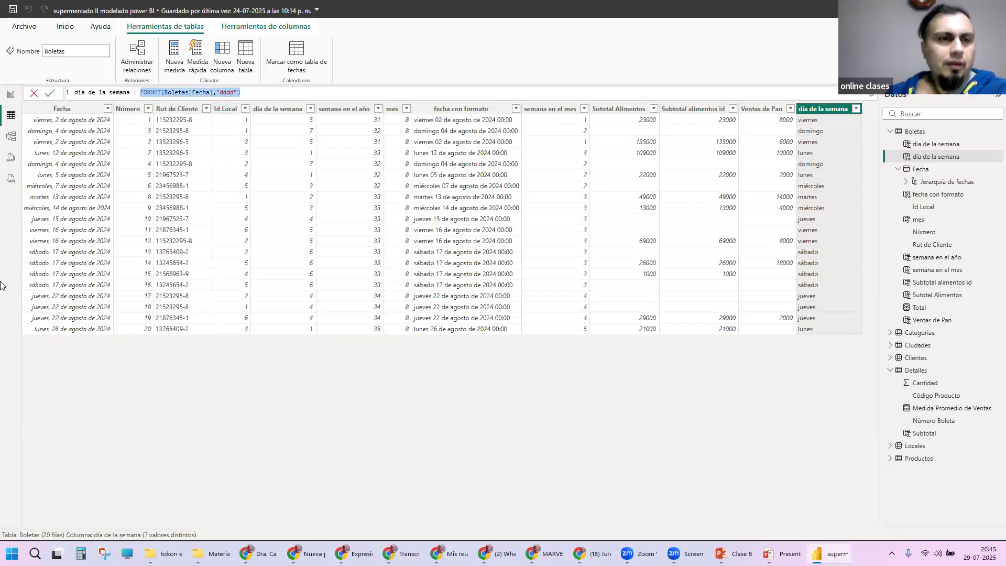
Step: Return to the report and format the Ventas de Pan column as currency (Moneda), then deselect the card
left_click(14, 102)
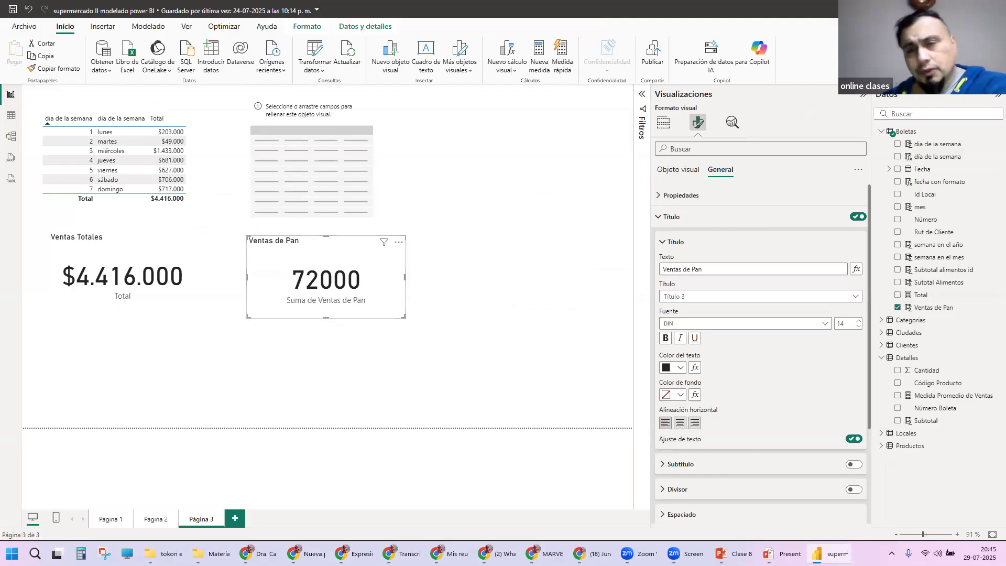
left_click(937, 313)
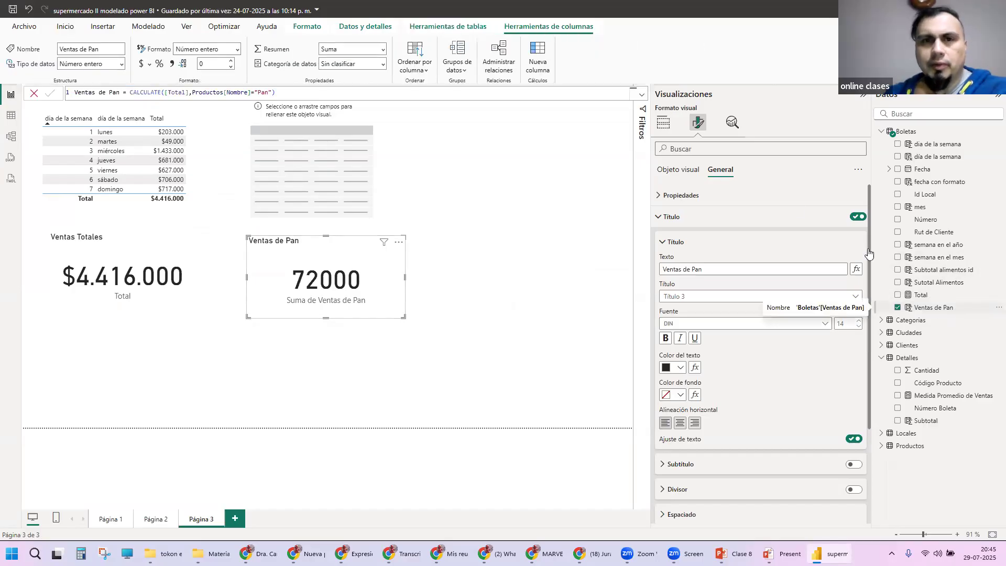
left_click(142, 64)
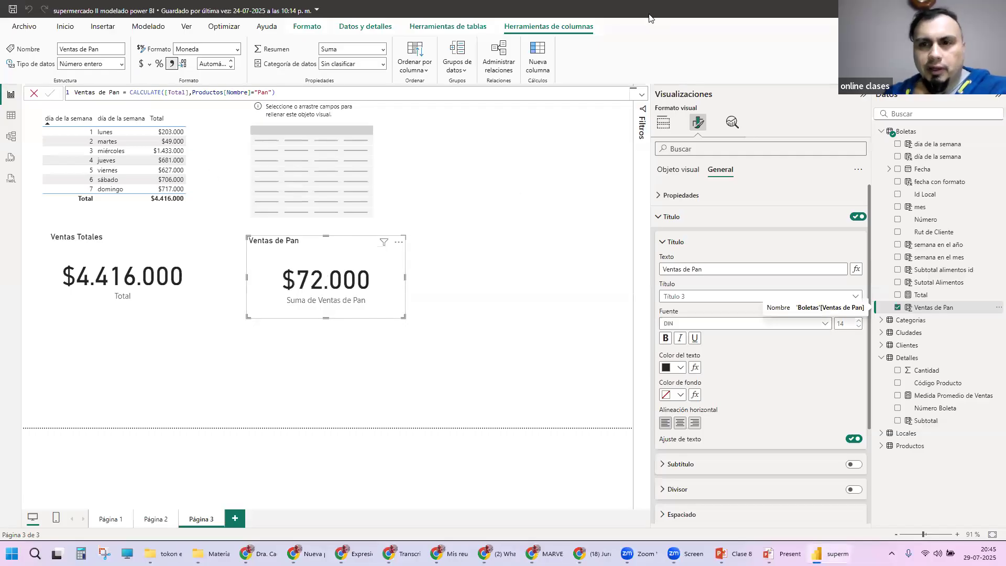
left_click(663, 122)
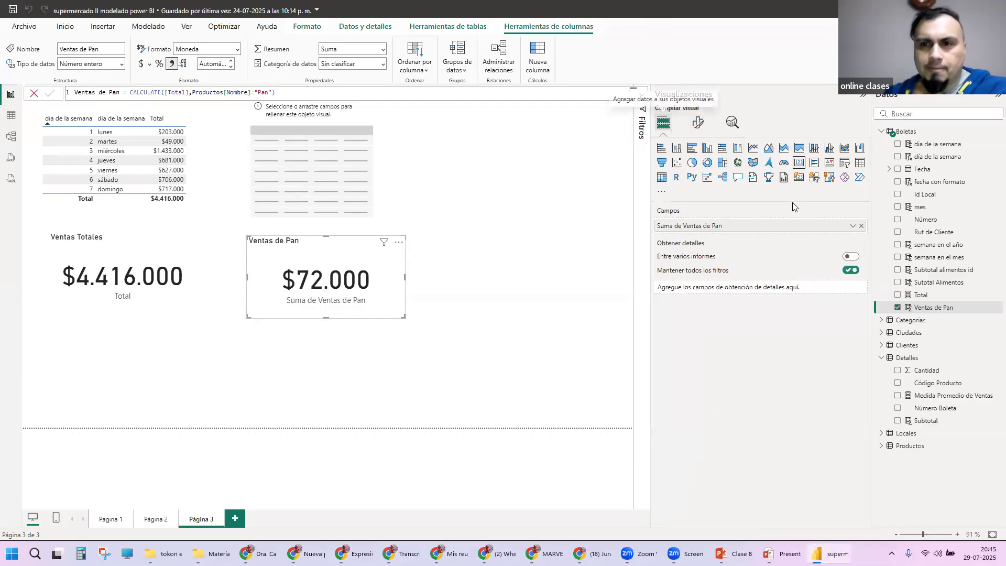
left_click(522, 227)
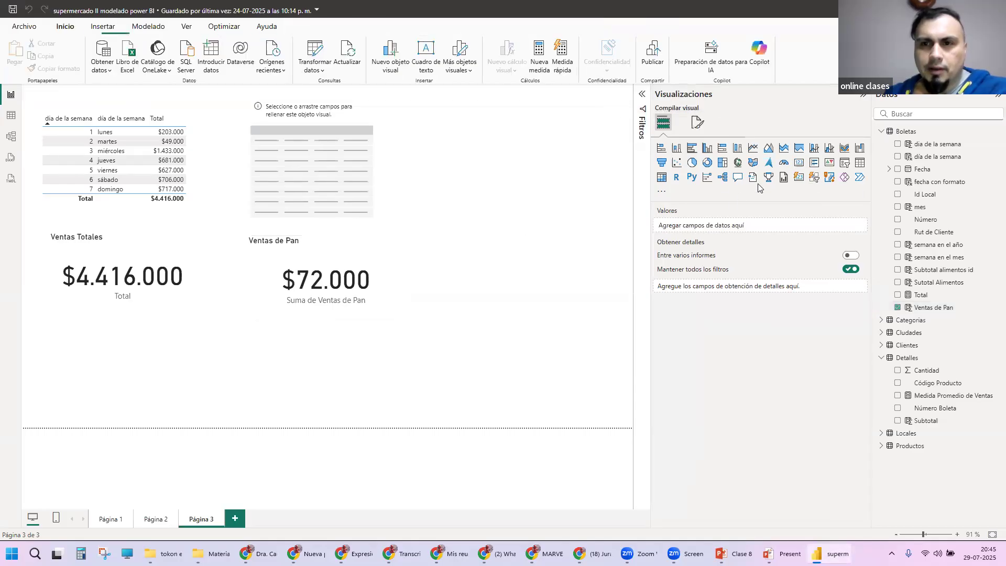
Step: Add a card showing Sutotal Alimentos from the Boletas table and place it beside the Ventas de Pan card
left_click(799, 163)
left_click_drag(446, 157, 517, 231)
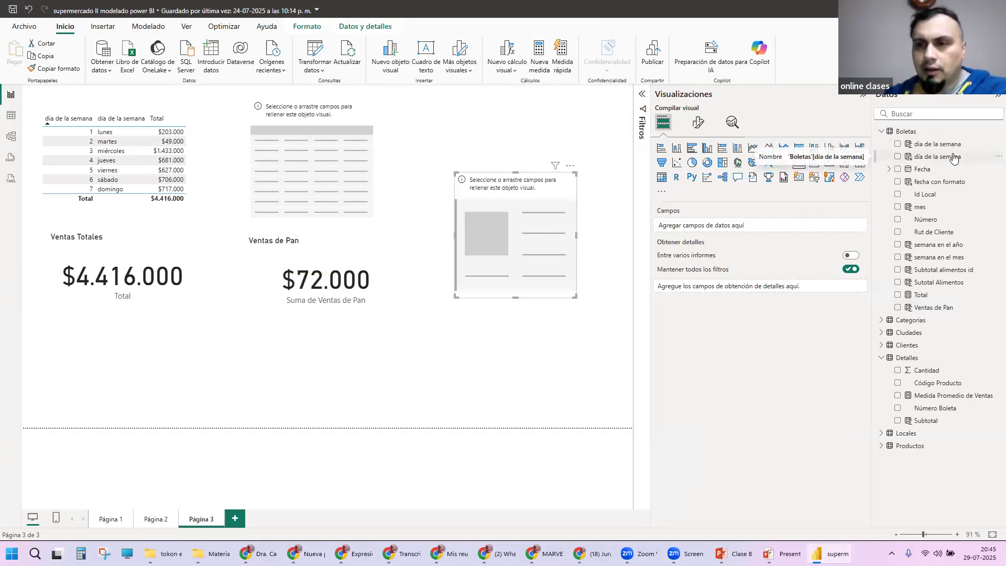
left_click(898, 283)
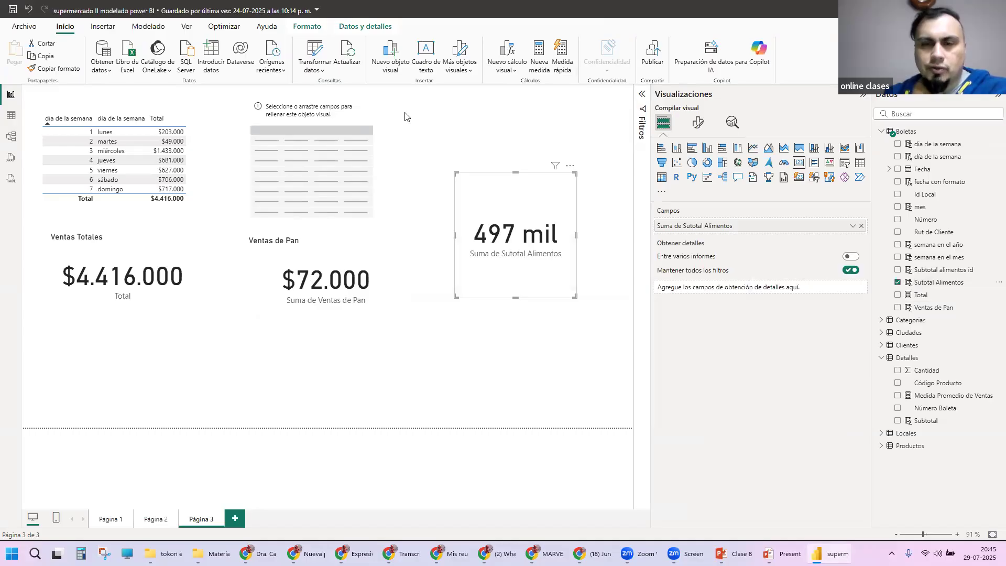
left_click_drag(532, 209, 507, 212)
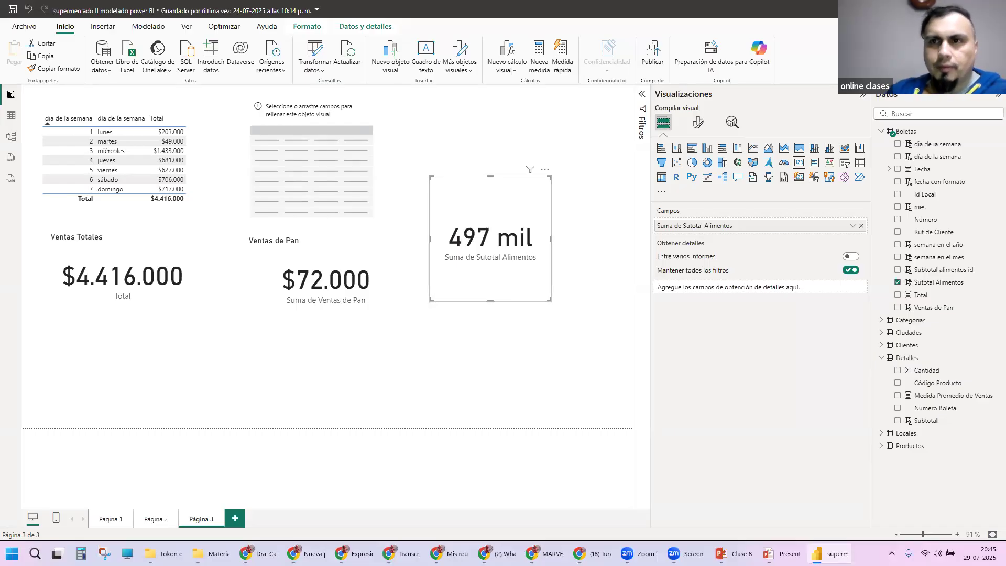
Step: Set the display units of the food sales card's callout value to Ninguno
left_click(698, 122)
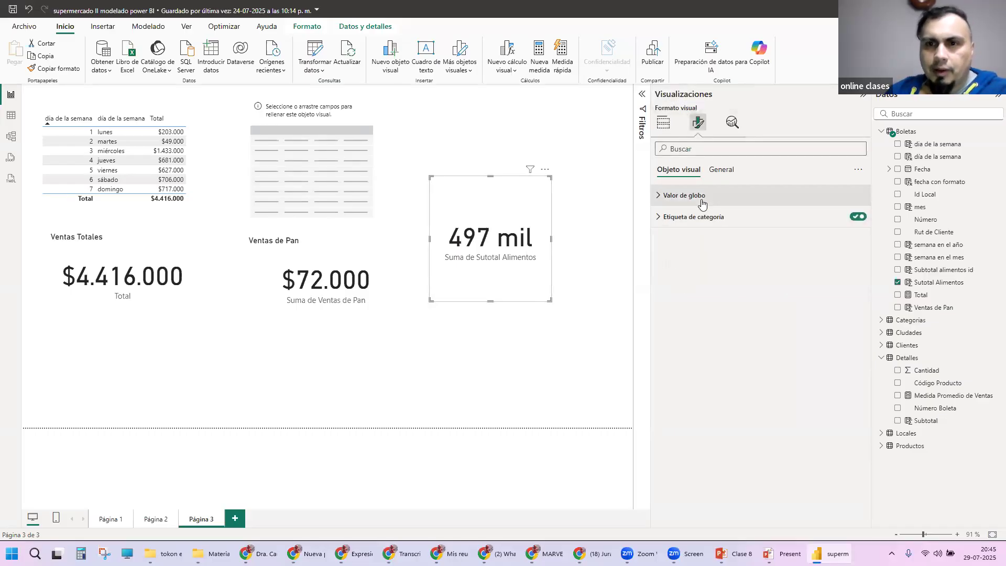
left_click(681, 195)
left_click(710, 304)
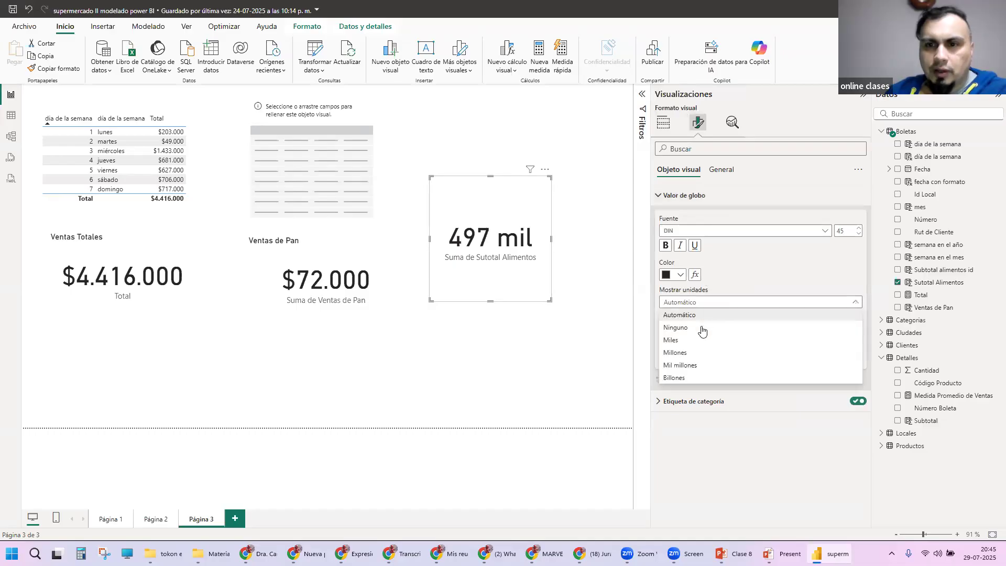
left_click(702, 328)
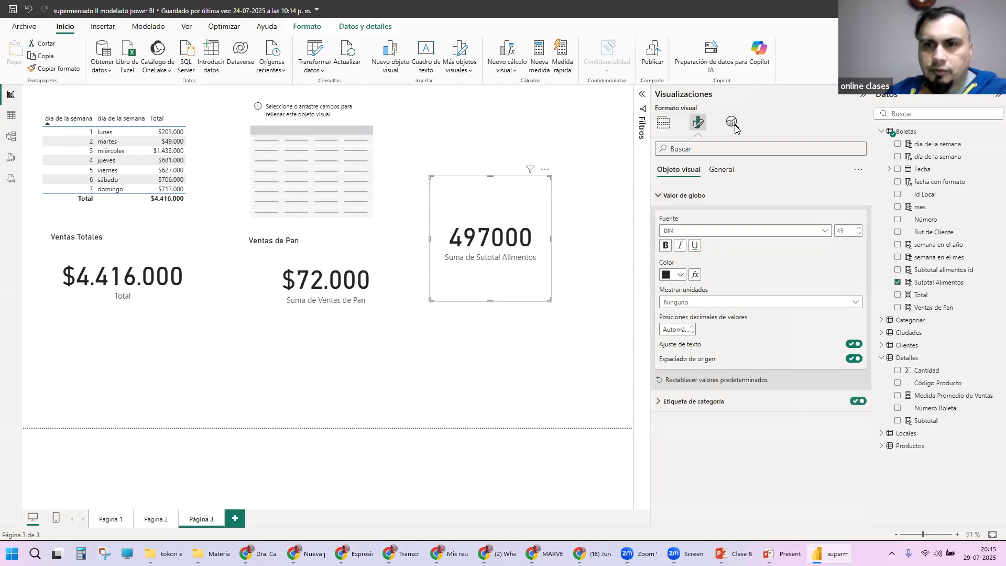
Step: Turn on the food sales card's title and set its text to "Ventas de Alimentación"
left_click(721, 170)
left_click(673, 217)
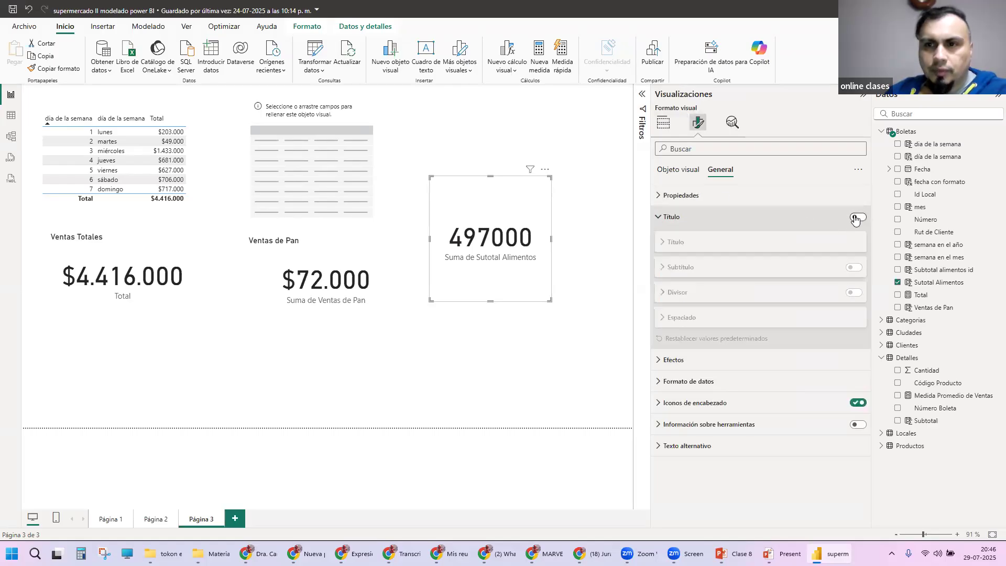
left_click(855, 218)
left_click(723, 242)
left_click(708, 268)
type("Ventas de Alimentación")
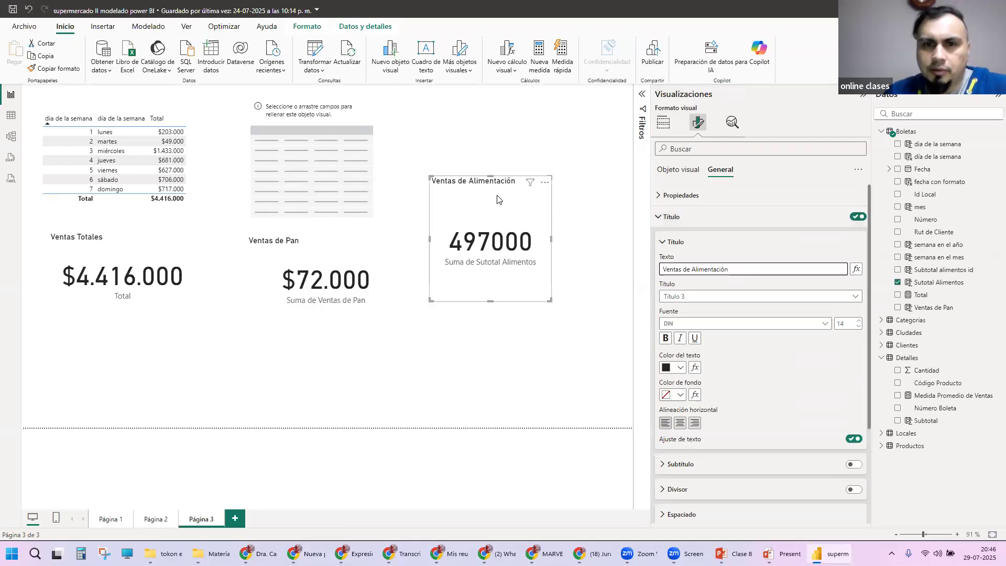
Step: Format the Sutotal Alimentos column as currency (Moneda), then deselect the card
left_click(964, 282)
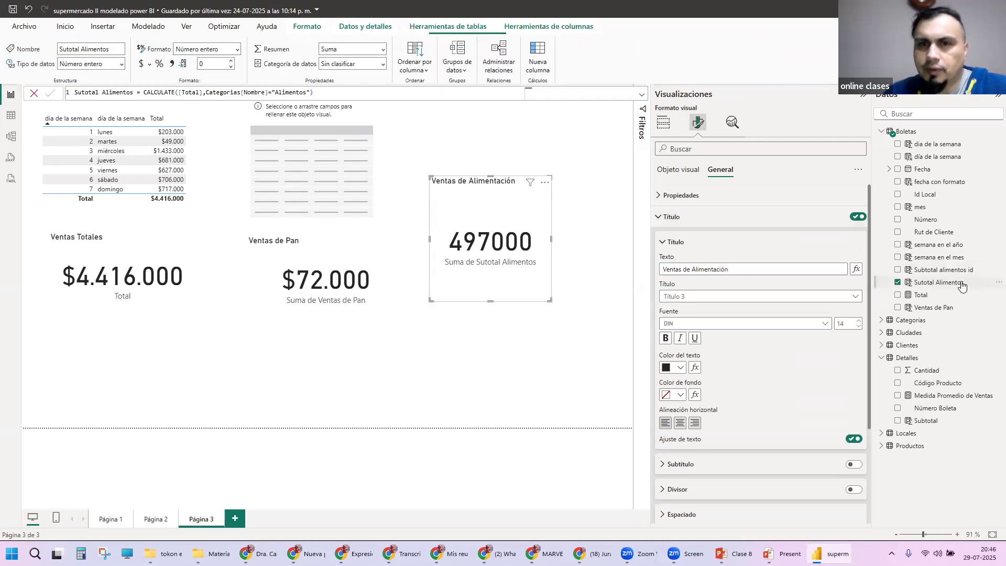
left_click(141, 64)
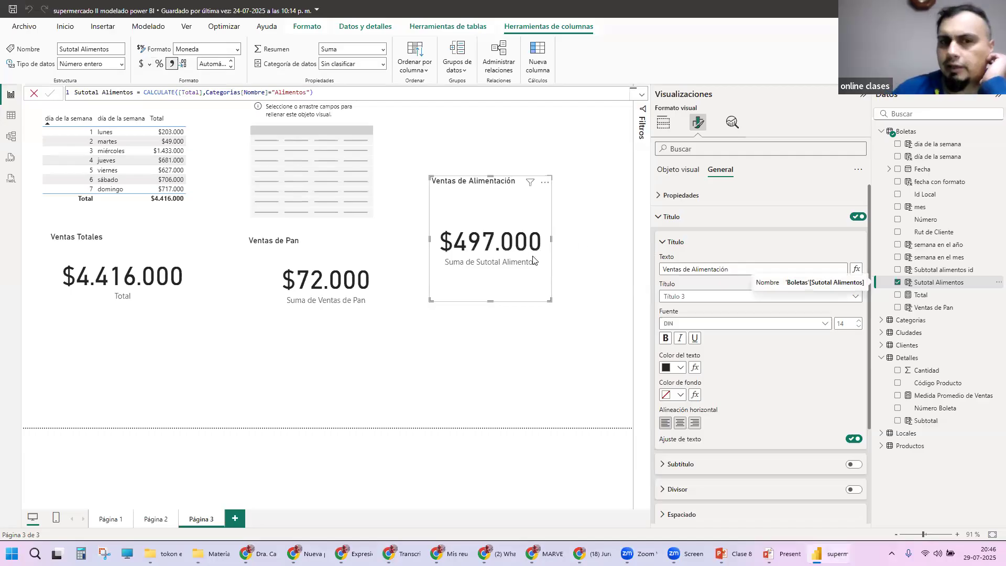
left_click(562, 297)
Step: Move the Ventas de Alimentación, Ventas de Pan and Ventas Totales cards lower on the page, roughly in one row
left_click_drag(507, 254, 539, 289)
left_click_drag(301, 286, 319, 311)
left_click_drag(135, 270, 138, 300)
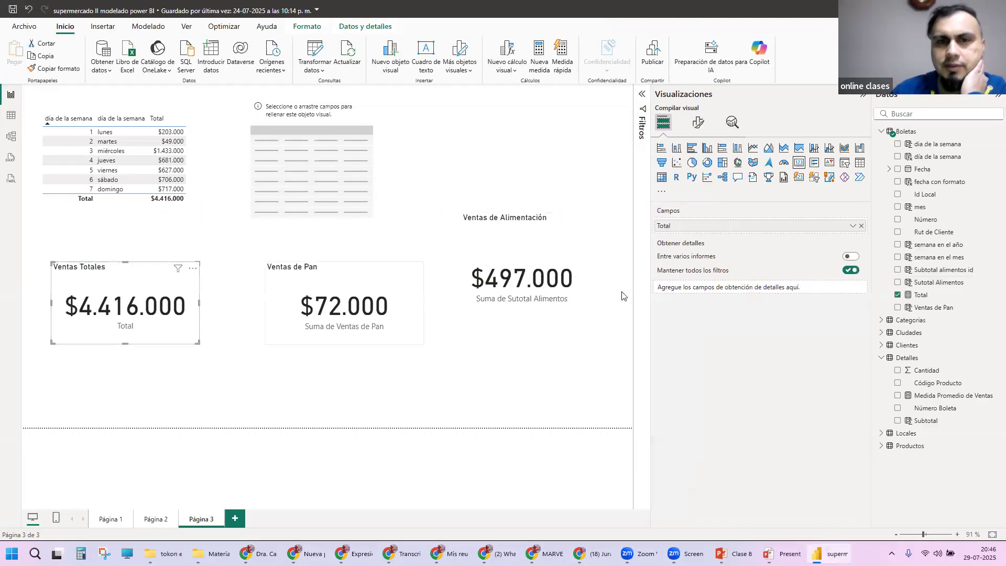
left_click_drag(538, 275, 533, 294)
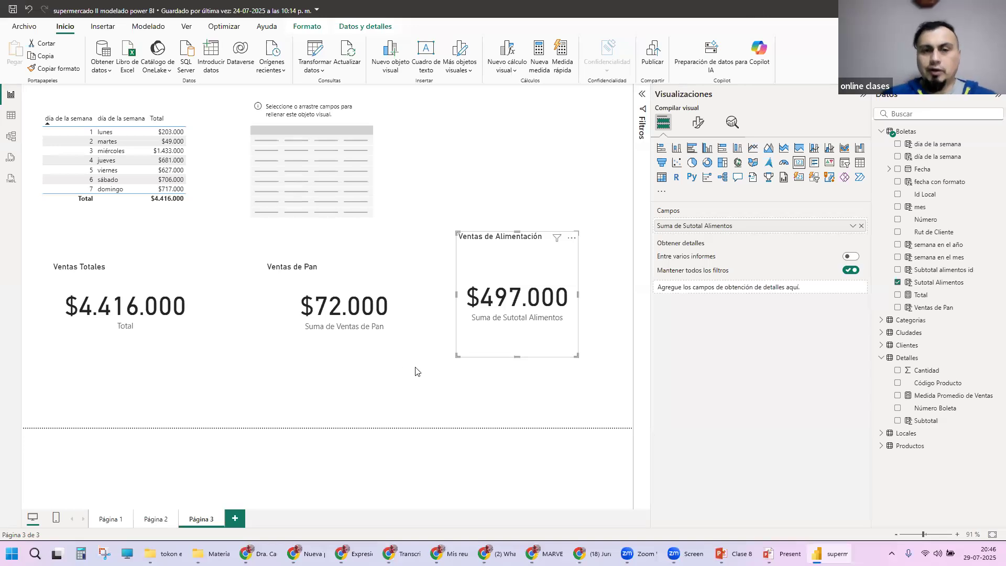
Step: Review the Ventas Totales, Ventas de Pan and Ventas de Alimentación cards one by one and the field behind each
left_click(117, 285)
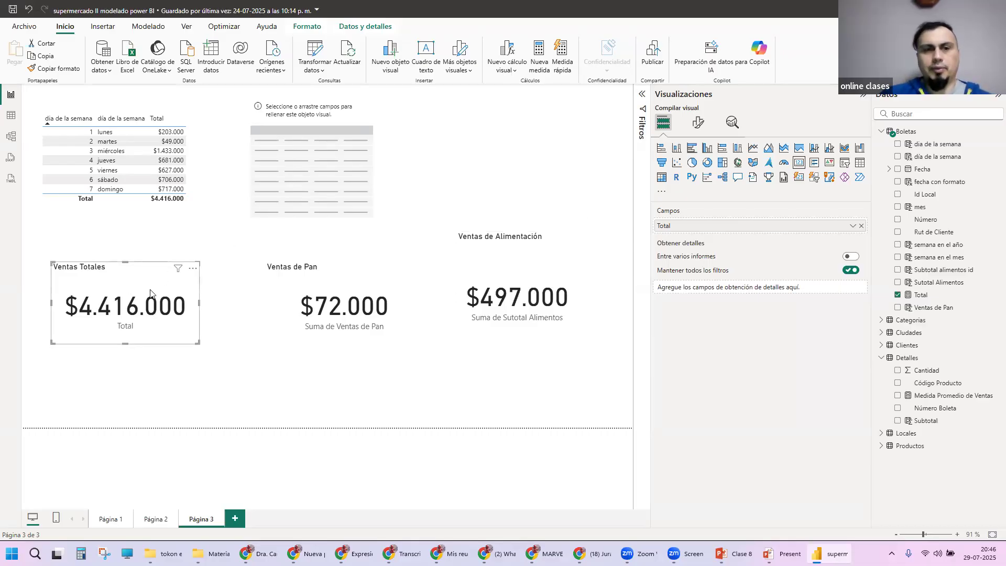
left_click(360, 283)
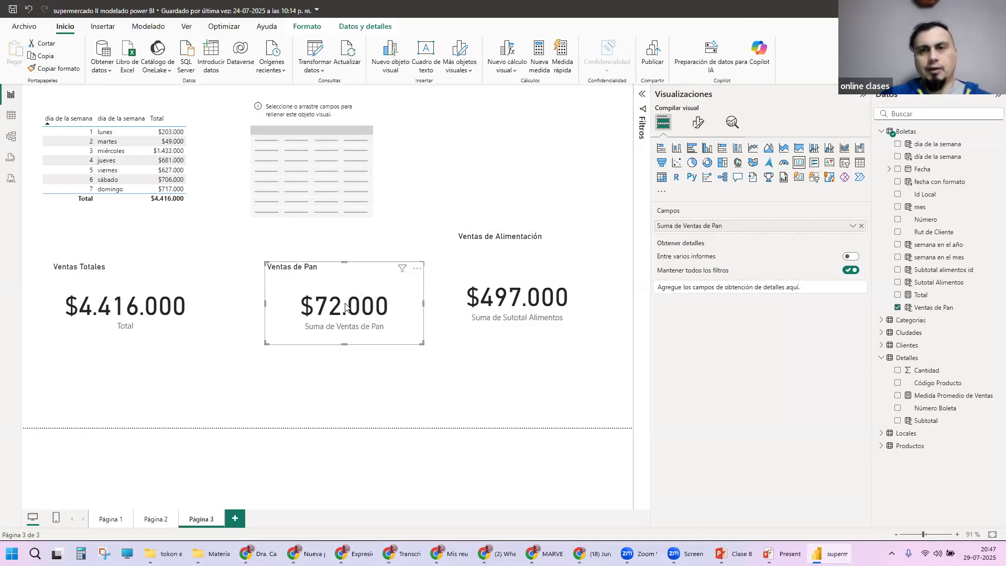
left_click(504, 280)
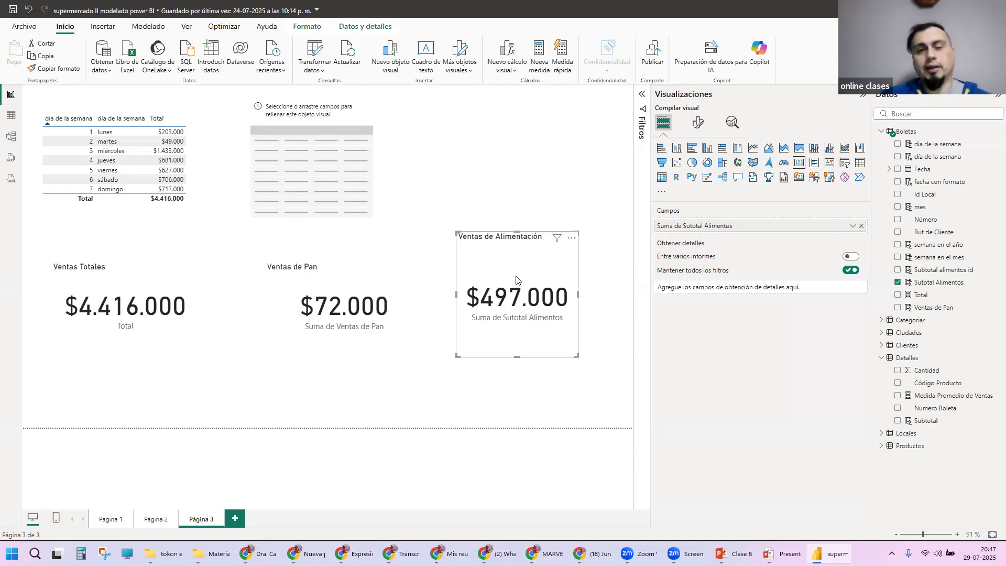
left_click(600, 176)
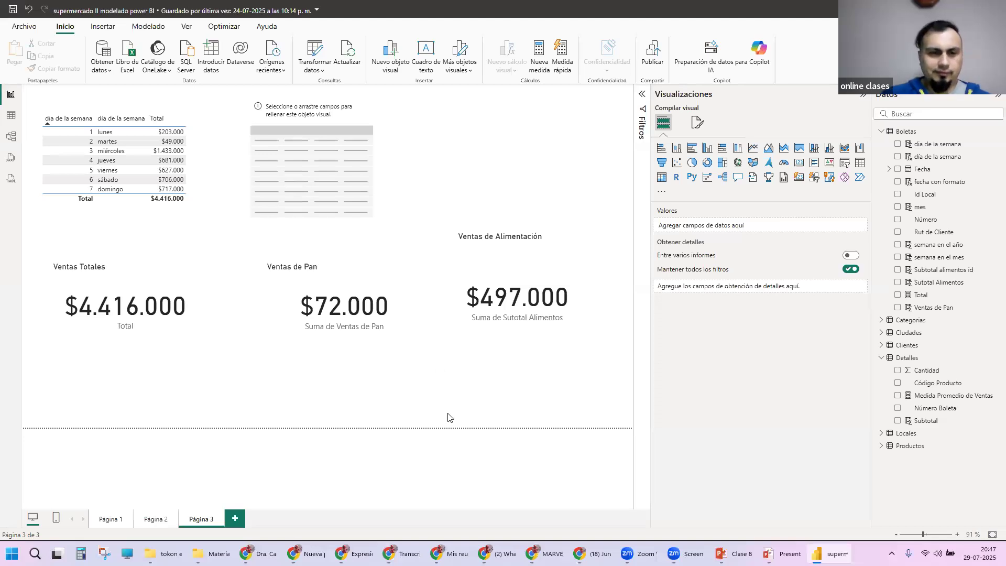
Step: Switch to the Material Alumnos folder in File Explorer and open Clase 9 - filtros e interaccion.pptx
key("super+4")
key("super+4")
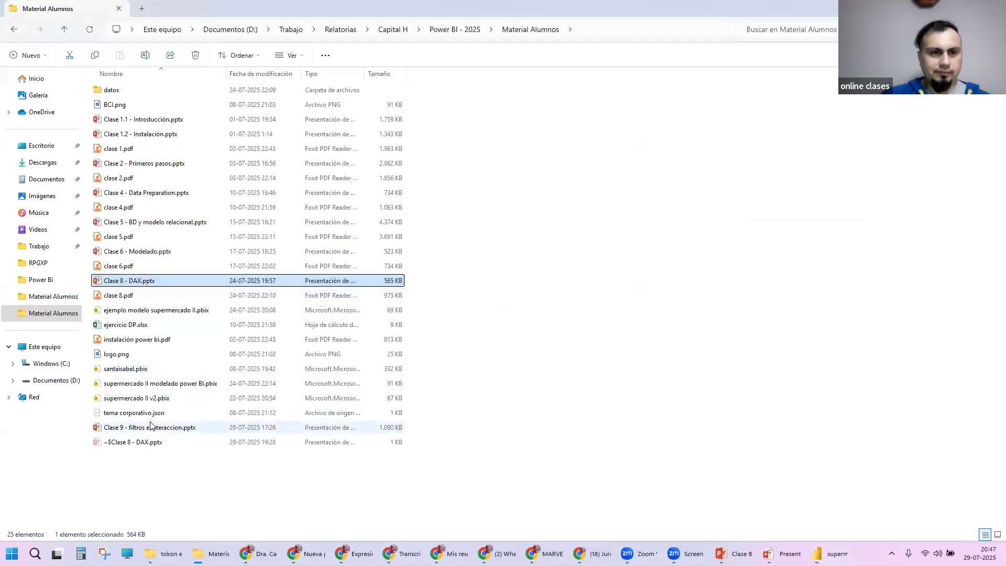
left_click(201, 427)
Step: Switch to PowerPoint, end the running Clase 8 - DAX slide show and close that presentation
left_click(728, 553)
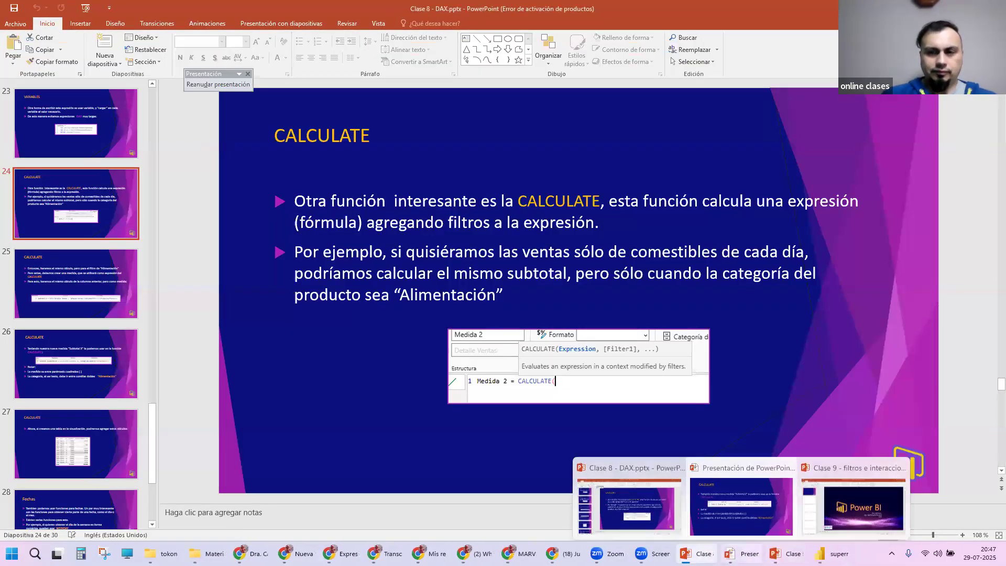
left_click(742, 553)
key("Escape")
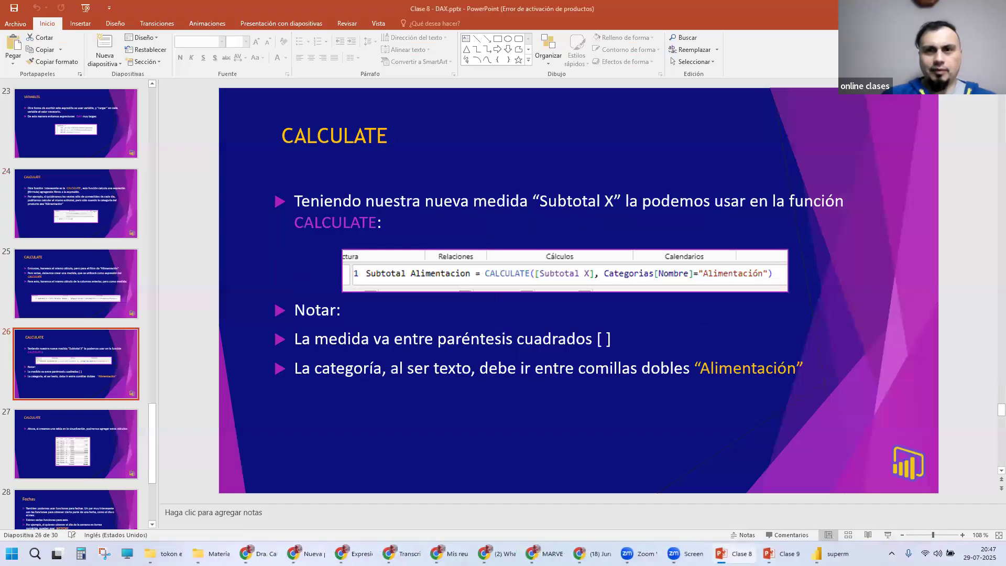
left_click(994, 8)
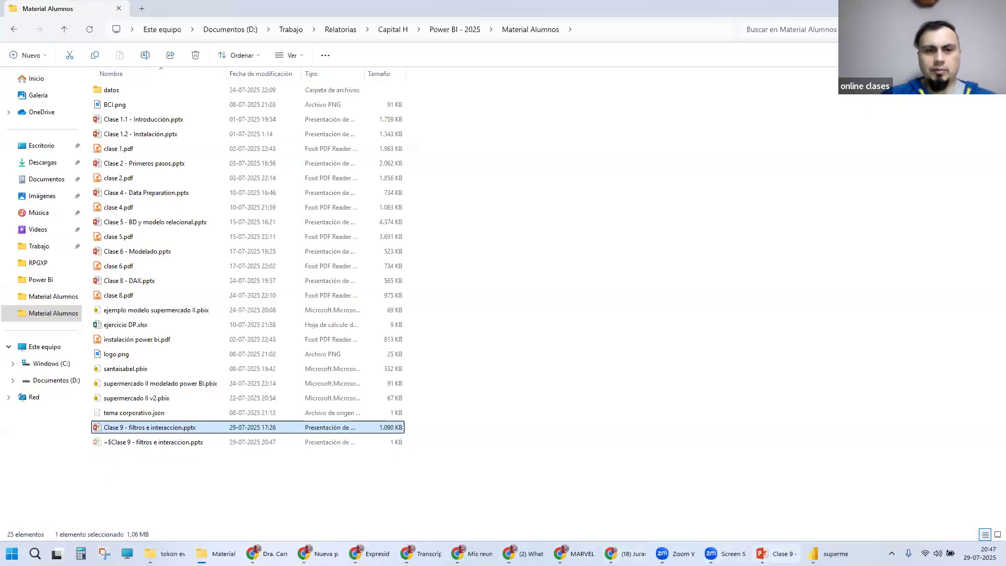
Step: Bring up the Clase 9 - filtros e interaccion presentation and start its slide show from the title slide
left_click(779, 553)
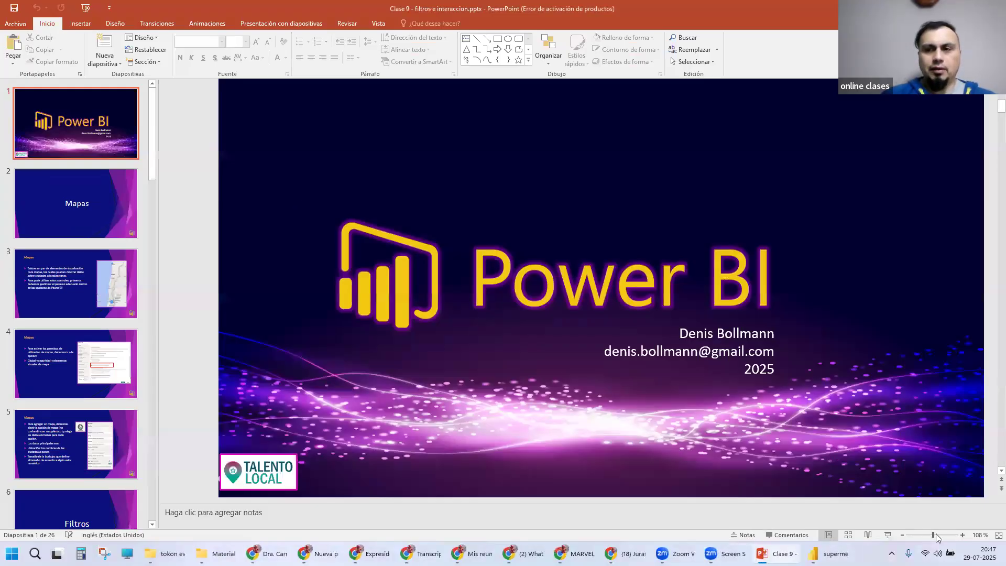
left_click(888, 538)
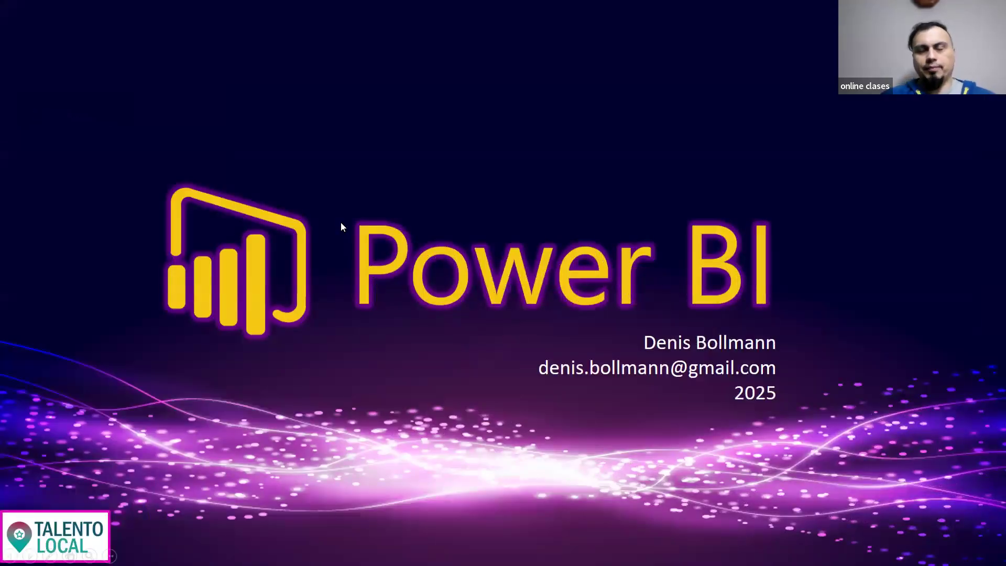
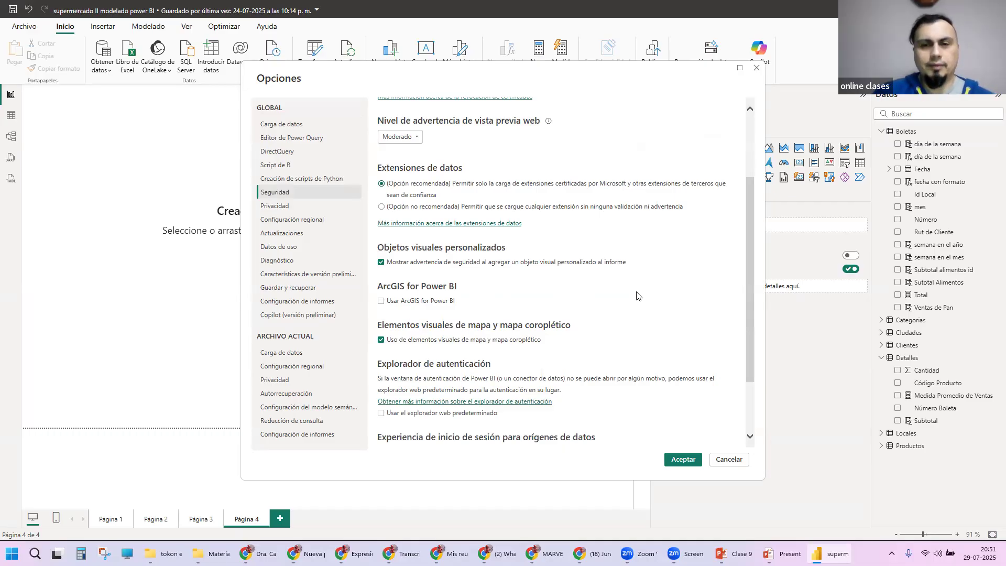
Step: Review the global security options in the Opciones dialog and close it
scroll(636, 296, "down", 3)
scroll(637, 296, "up", 7)
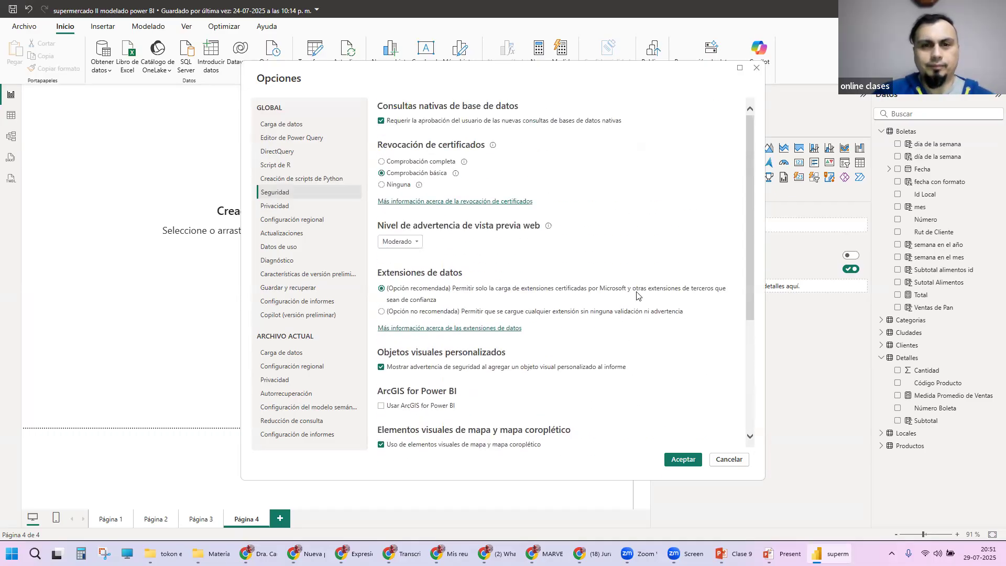
scroll(637, 296, "down", 1)
scroll(636, 296, "down", 1)
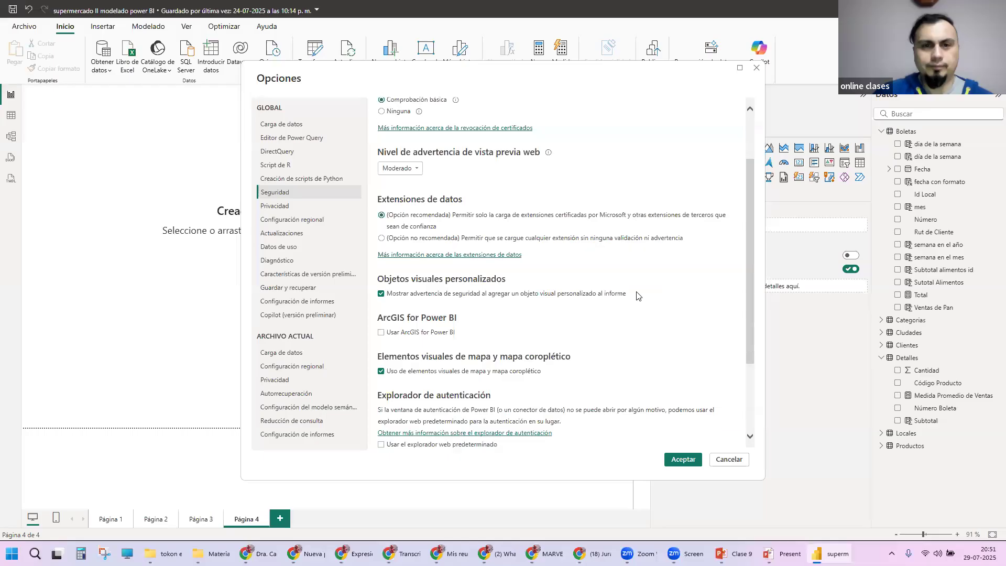
left_click(756, 68)
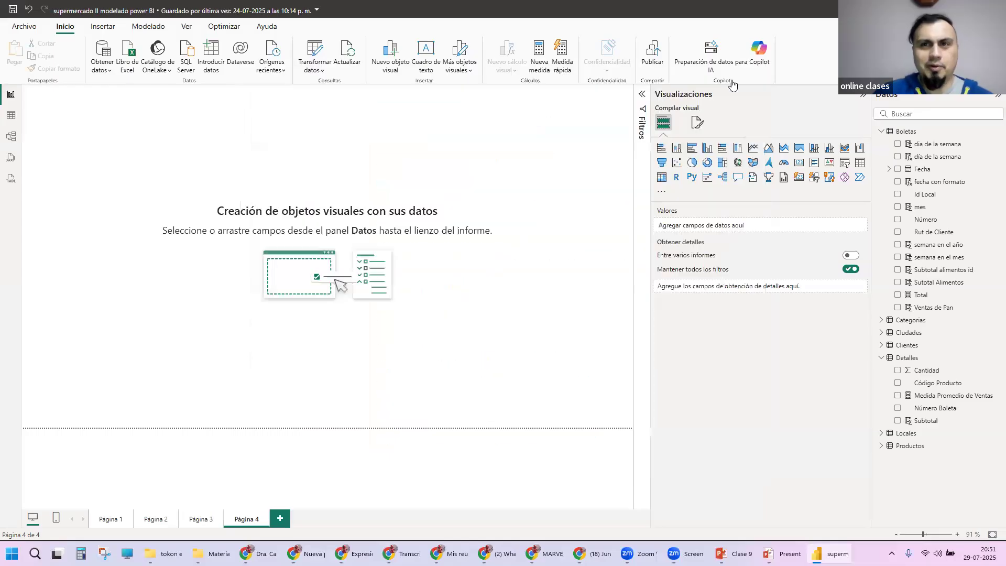
Step: Reopen the global security options, examine the map and filled map visuals setting, and leave without changes
left_click(18, 24)
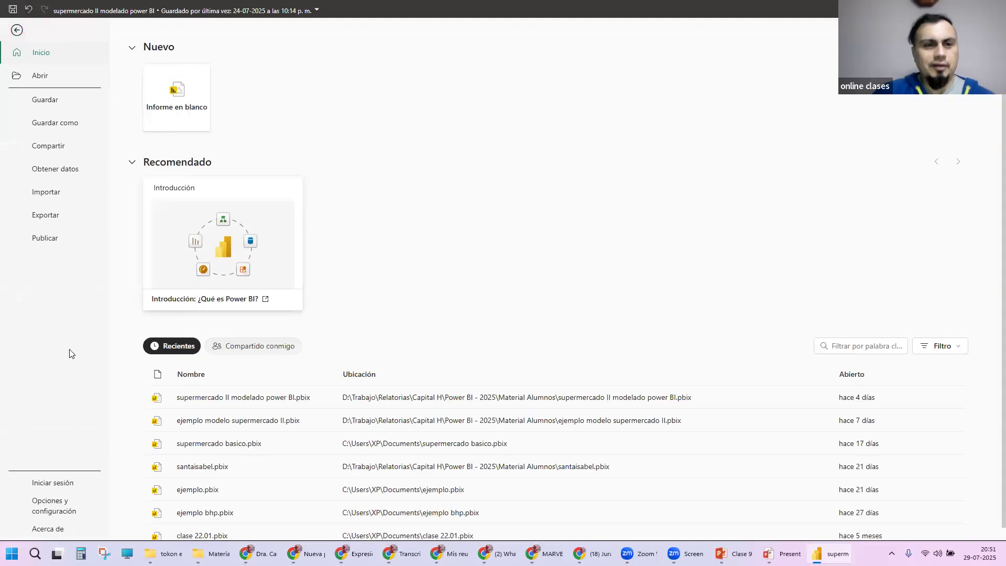
left_click(53, 505)
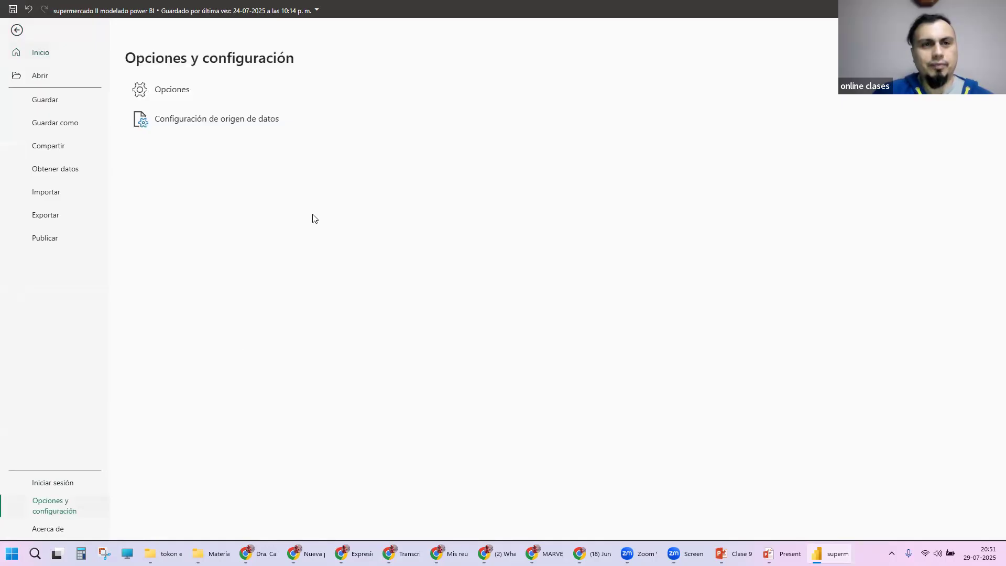
left_click(167, 90)
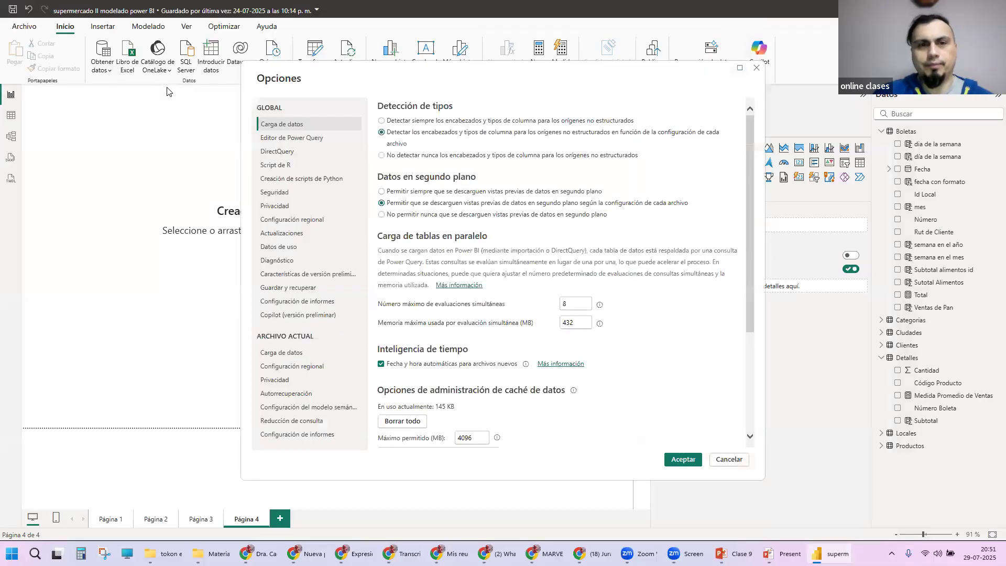
left_click(281, 194)
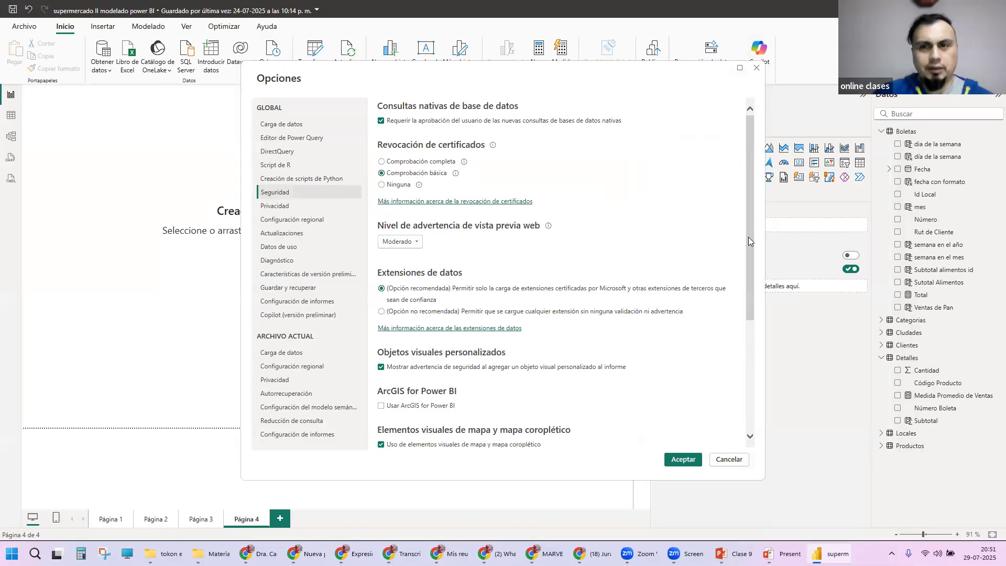
left_click_drag(750, 254, 761, 362)
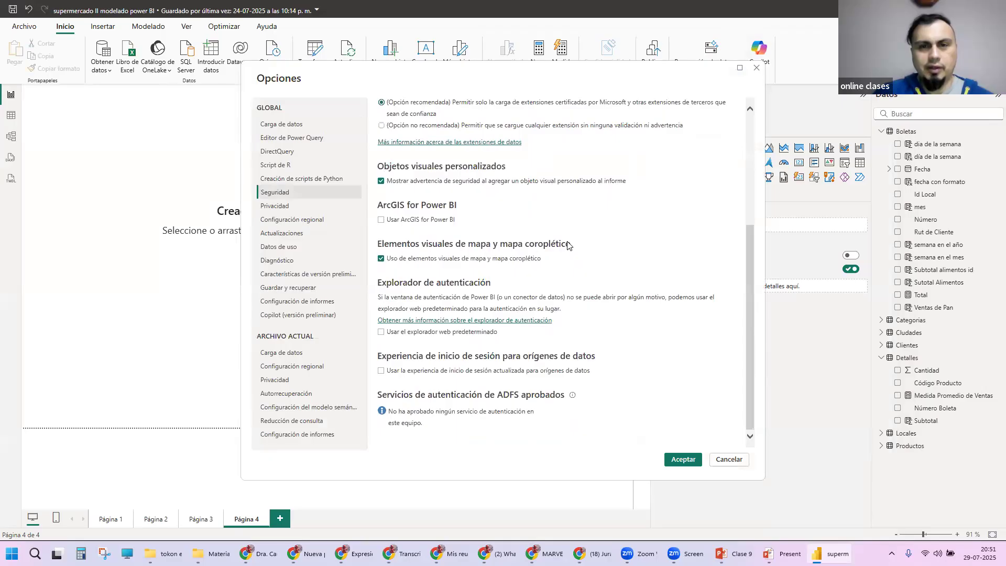
left_click(536, 253)
left_click(499, 254)
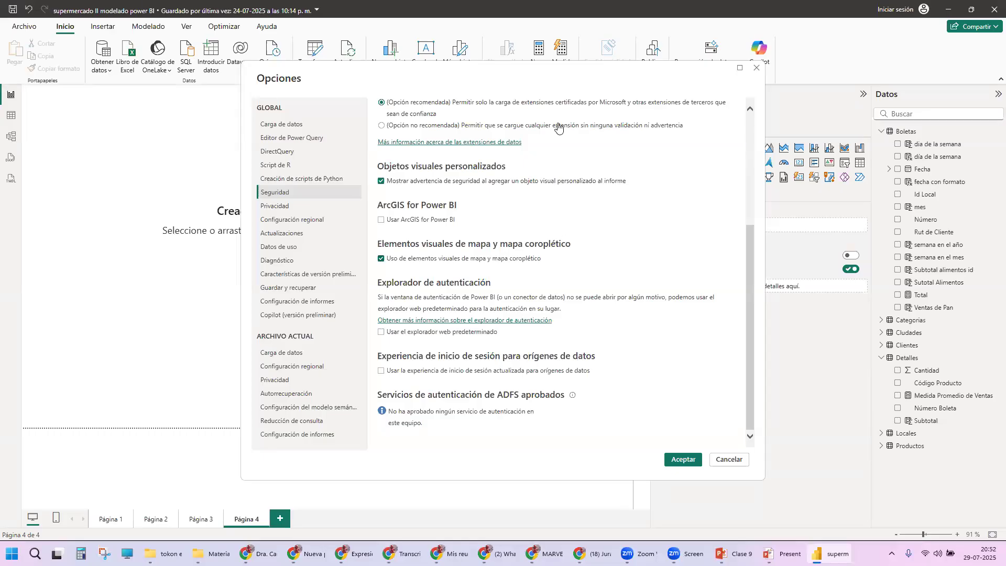
left_click(738, 459)
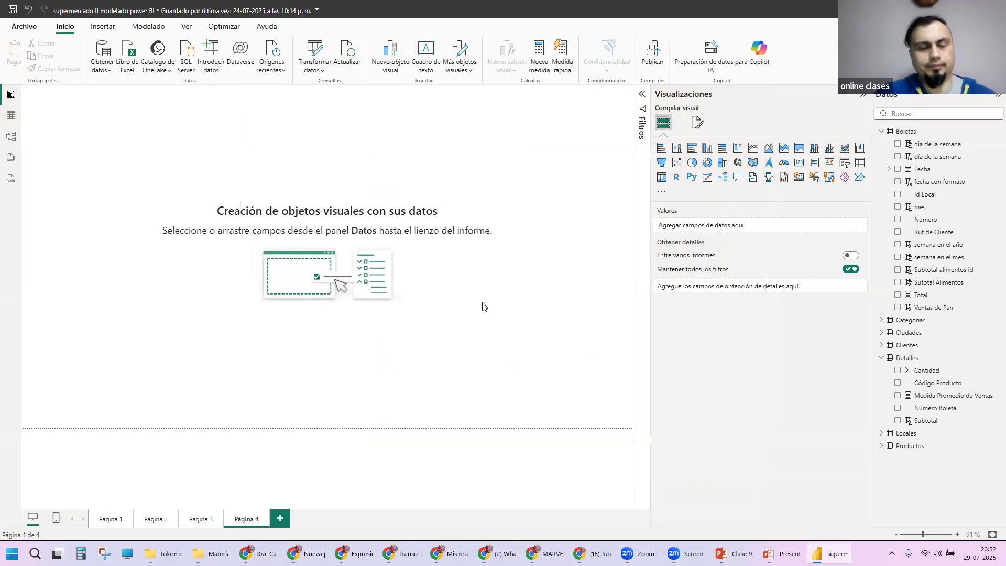
Step: Switch to the Clase 9 slide show and advance to the Mapas slide on adding a map
key("alt+Tab")
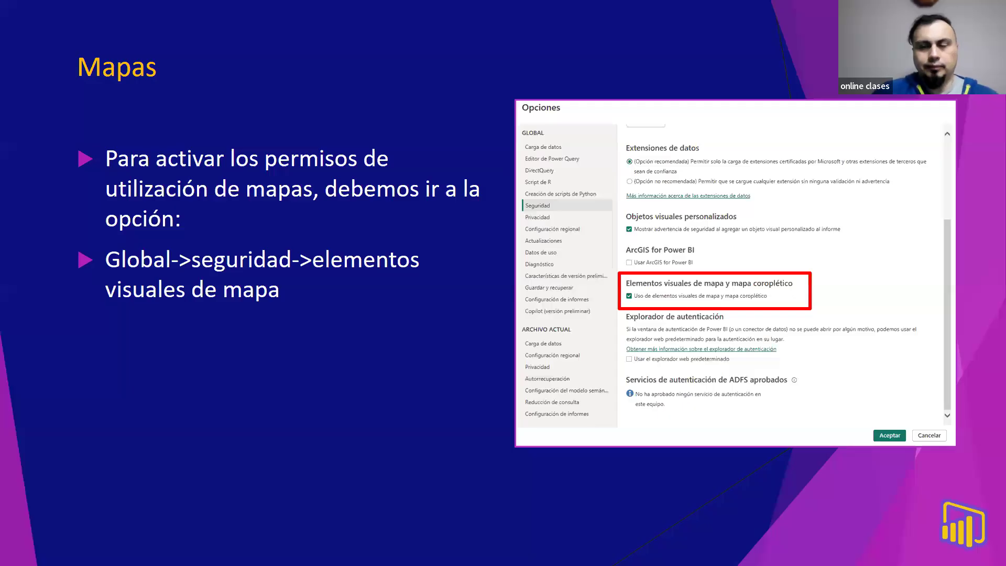
key("alt+Tab")
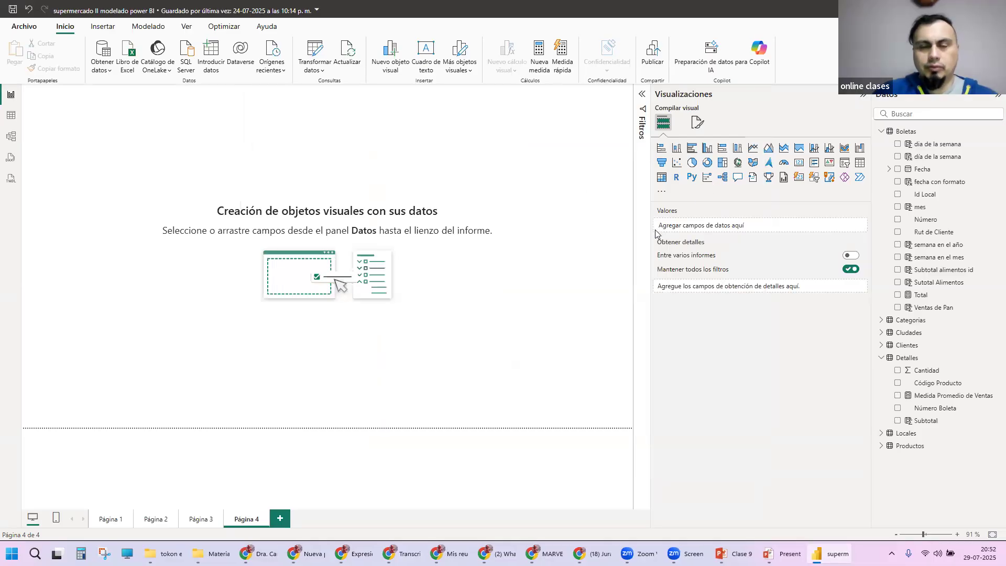
key("alt+Tab")
left_click(440, 201)
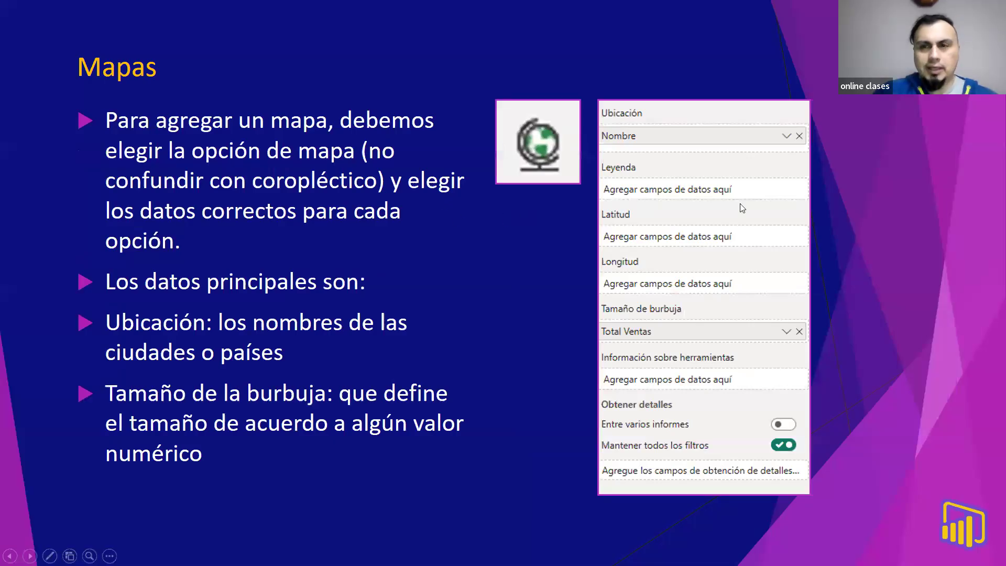
Step: Switch back to Power BI, add a Mapa visual to Página 4, enlarge it and reposition it on the page
key("alt+Tab")
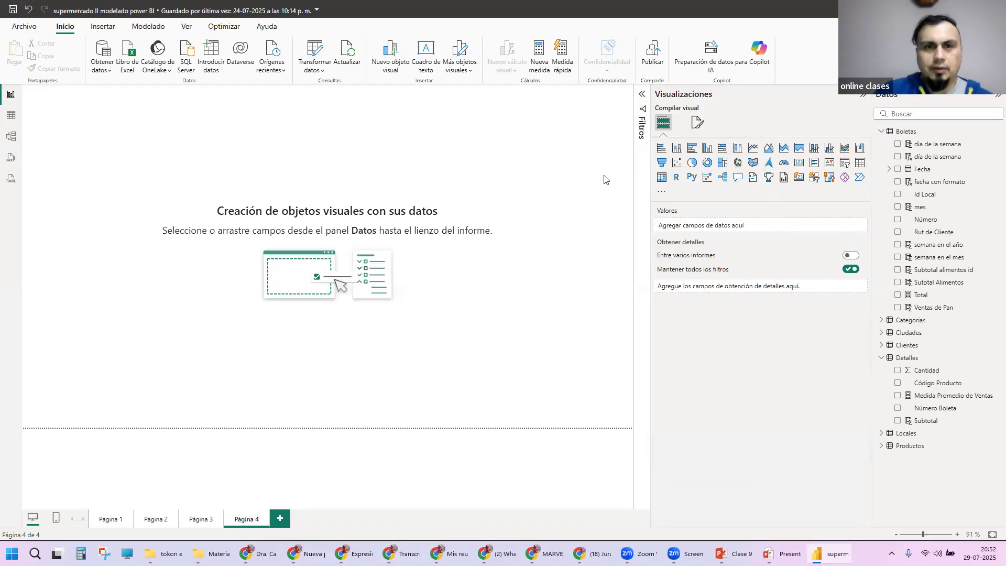
left_click(737, 163)
left_click_drag(156, 219, 396, 358)
left_click_drag(355, 297, 299, 271)
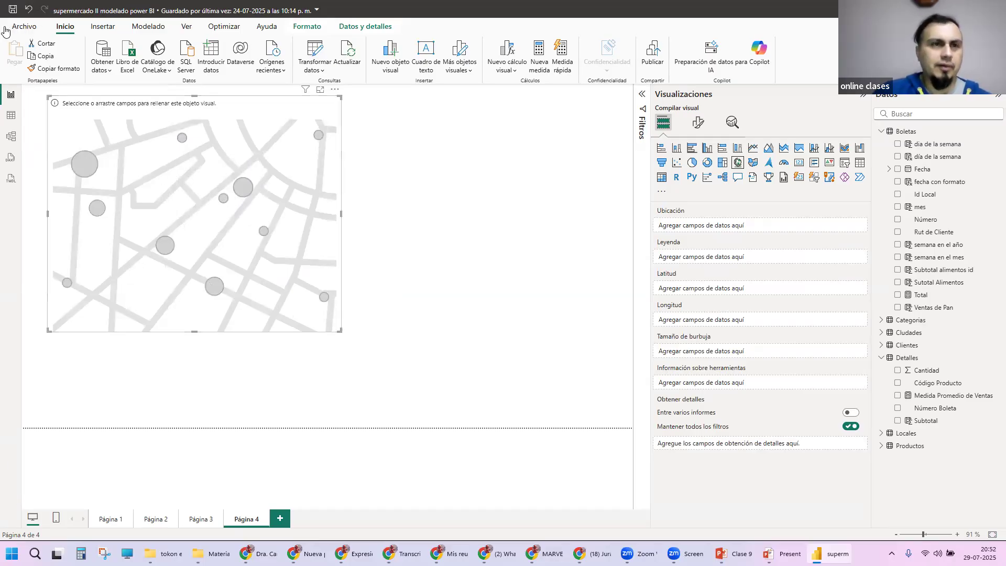
Step: Disable the use of map and filled map visuals in the global security options and accept the change
left_click(21, 27)
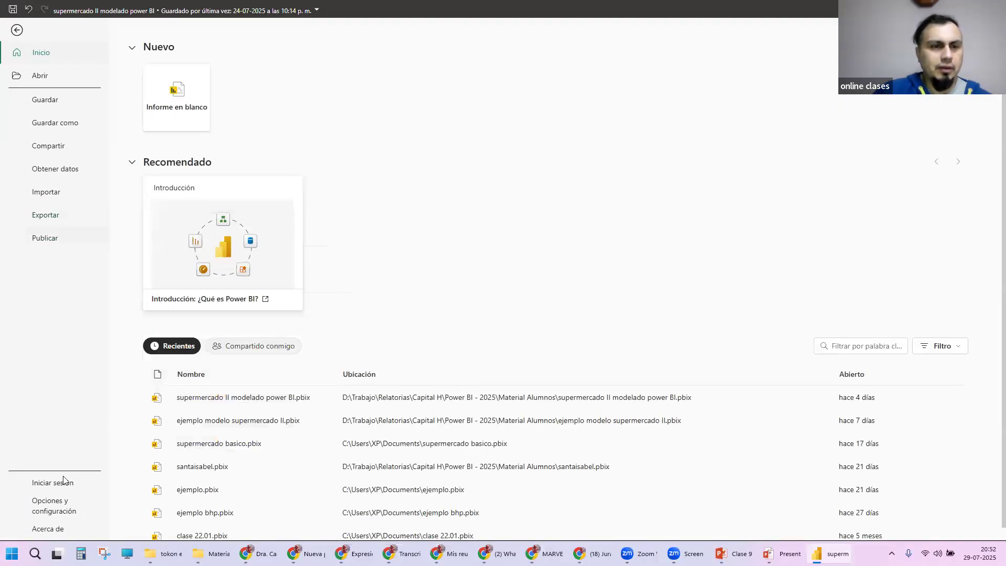
left_click(54, 506)
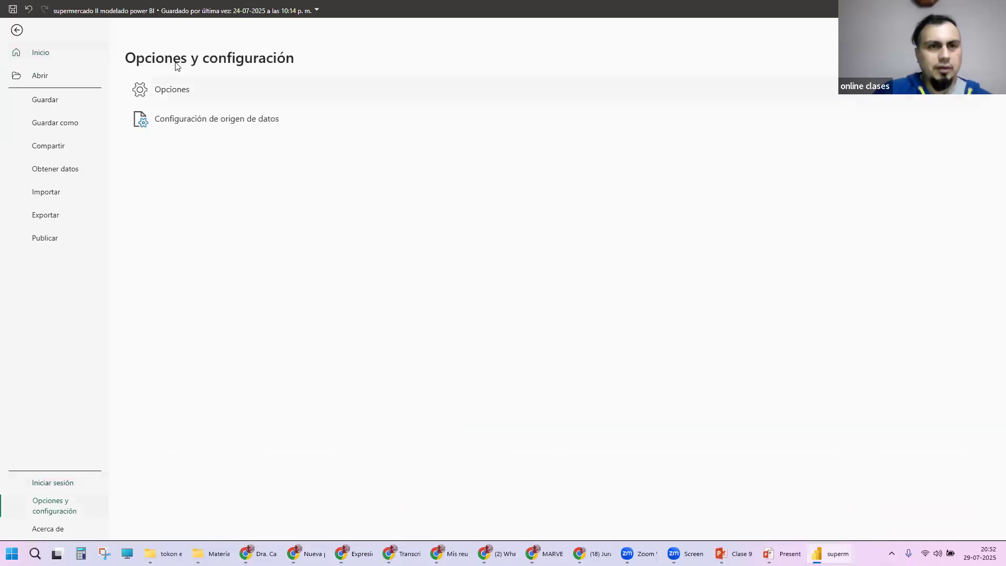
left_click(175, 93)
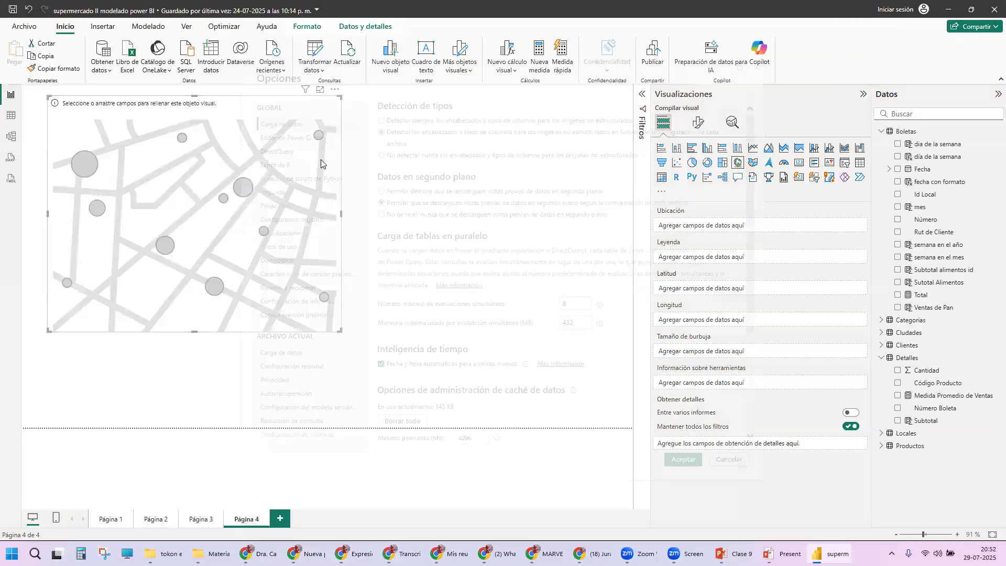
scroll(554, 311, "down", 3)
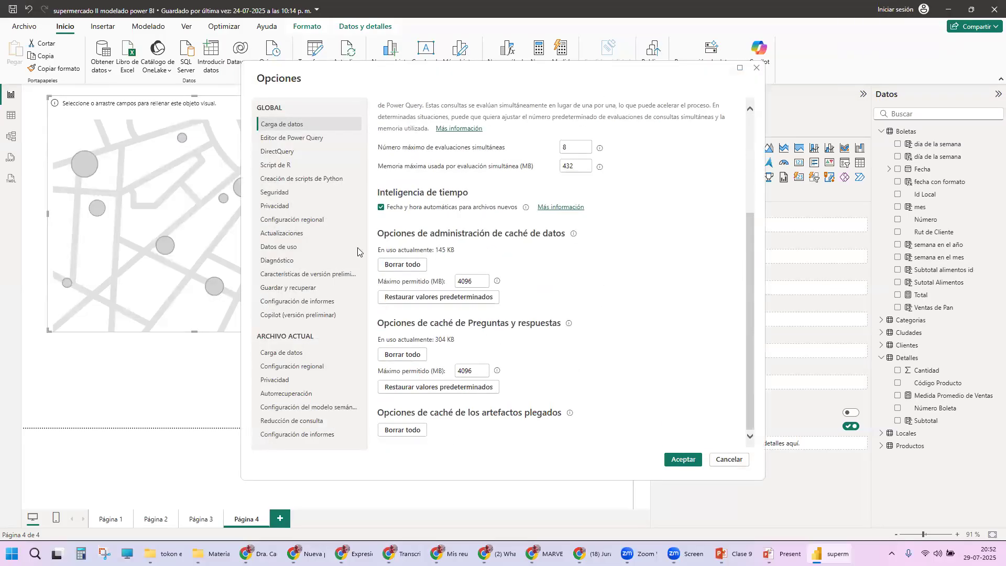
left_click(293, 192)
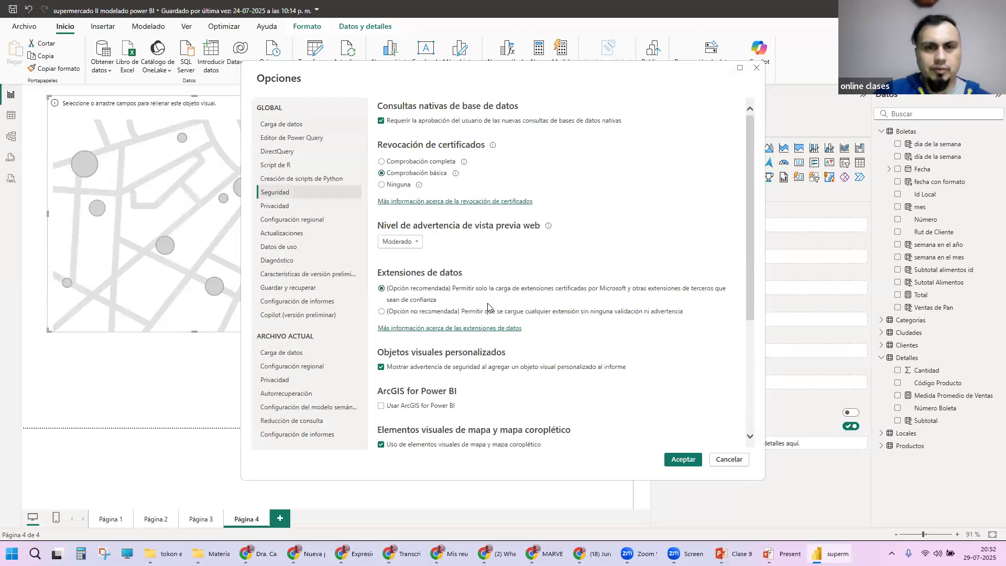
scroll(503, 315, "down", 3)
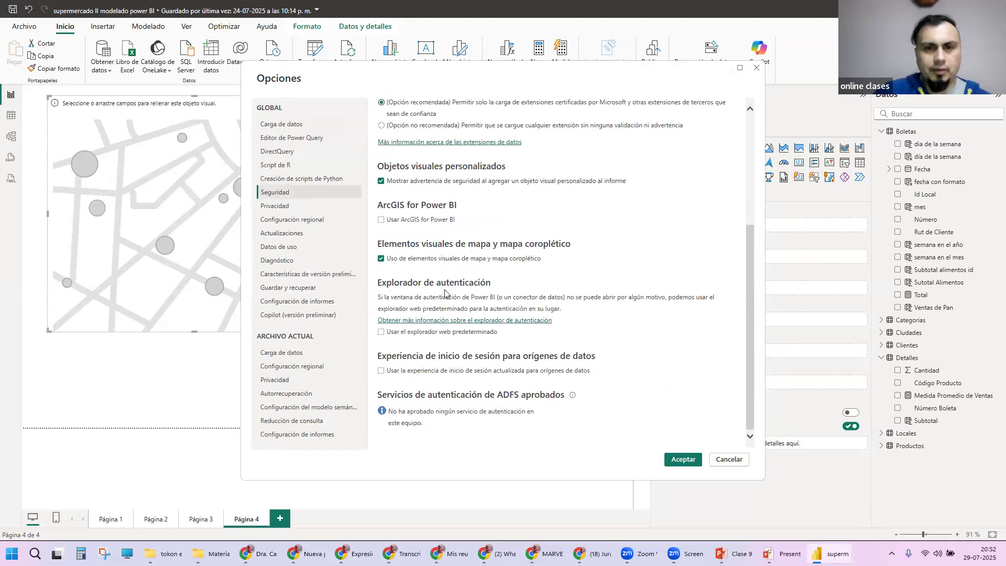
left_click(439, 260)
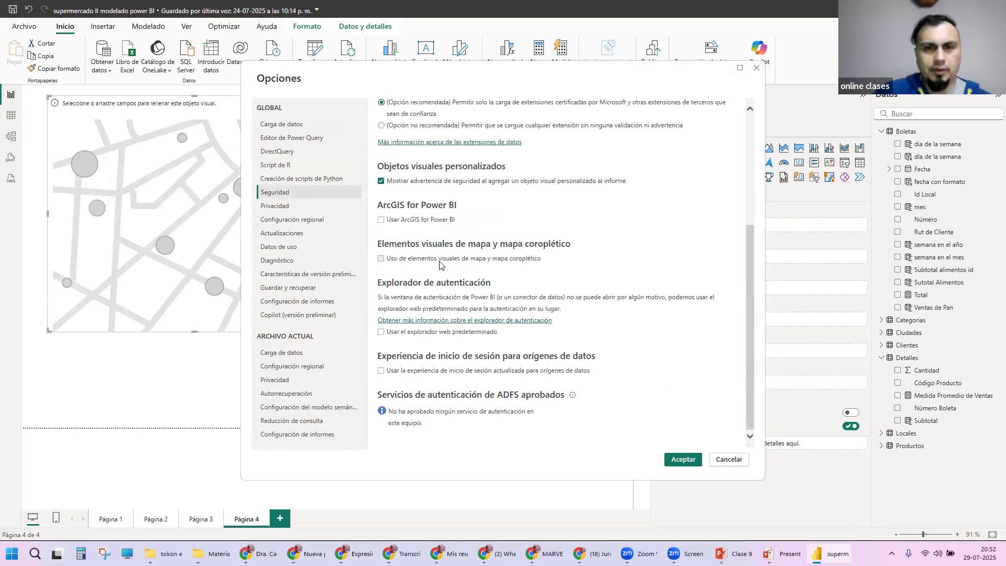
left_click(684, 459)
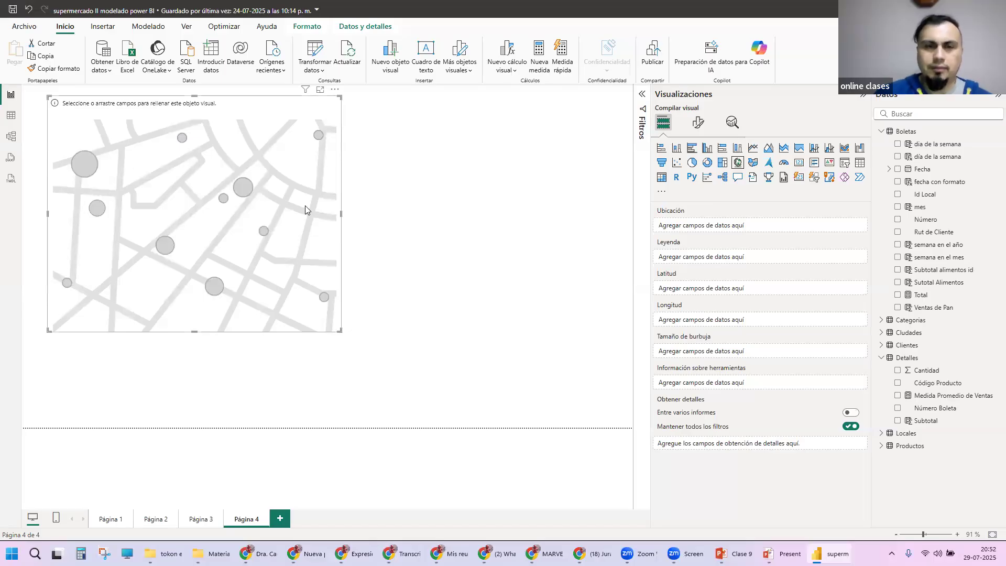
Step: Delete the empty map from Página 4, add a new Mapa visual in its place and enlarge it
key("Delete")
left_click(738, 163)
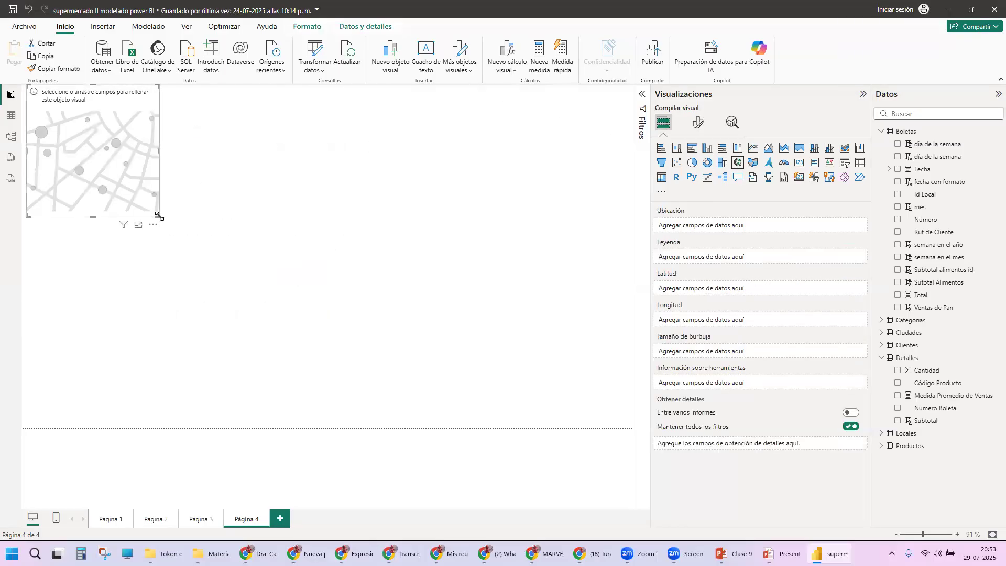
left_click_drag(160, 216, 275, 285)
left_click(142, 195)
left_click_drag(159, 216, 263, 314)
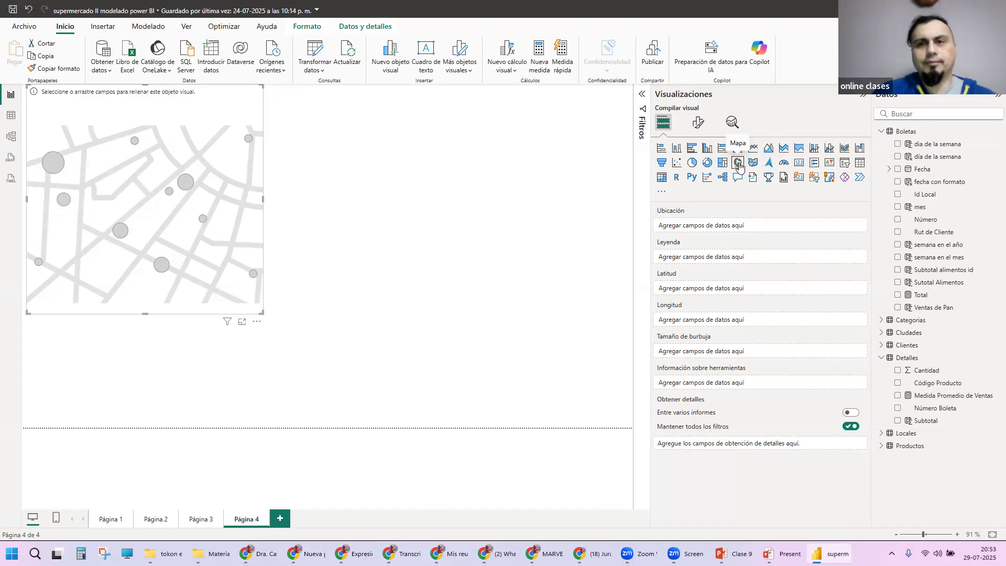
Step: Review the Mapas slide in the Clase 9 slide show and return to the Power BI report
key("alt+Tab")
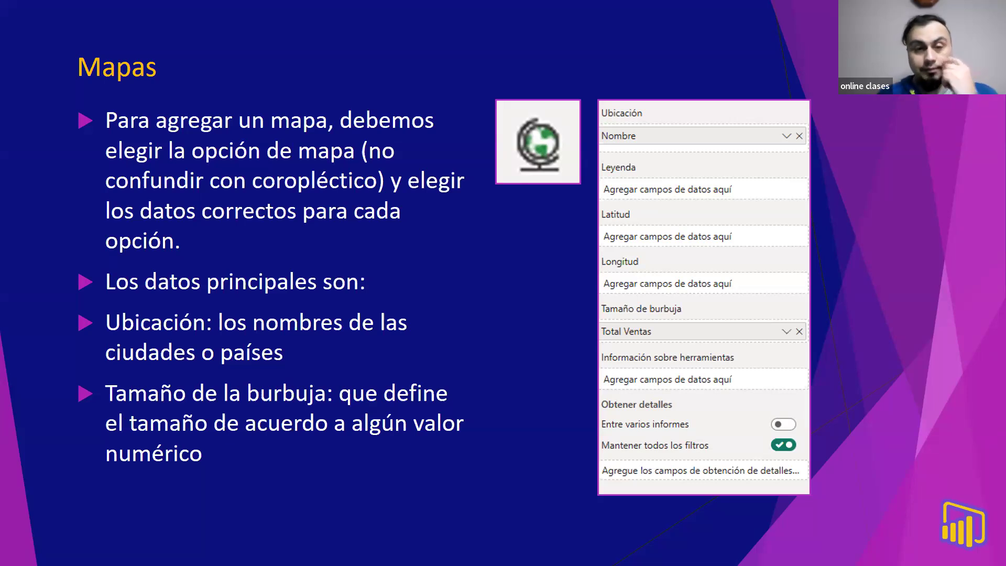
left_click(404, 244)
key("Left")
key("alt+Tab")
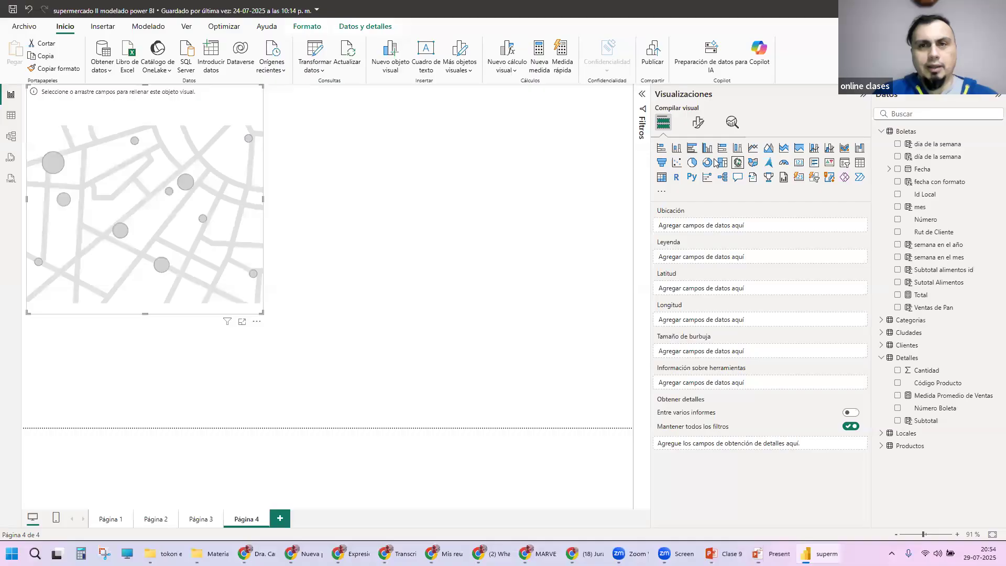
key("alt+Tab")
key("alt+Tab")
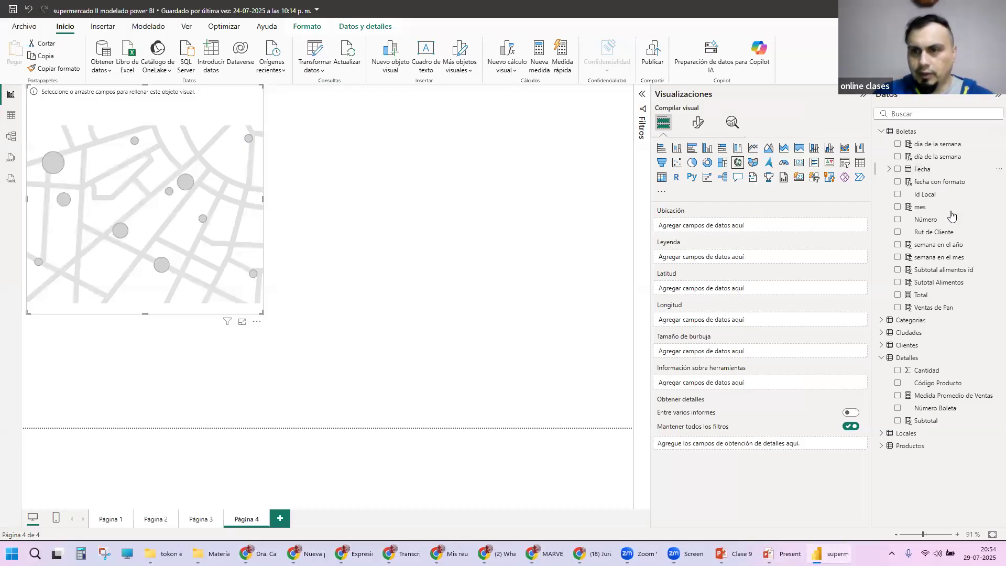
Step: Assign the Nombre field of Ciudades as the map's Ubicación, enlarge the visual to the page's full height and focus the map on Chile
left_click(885, 335)
left_click_drag(899, 361, 723, 225)
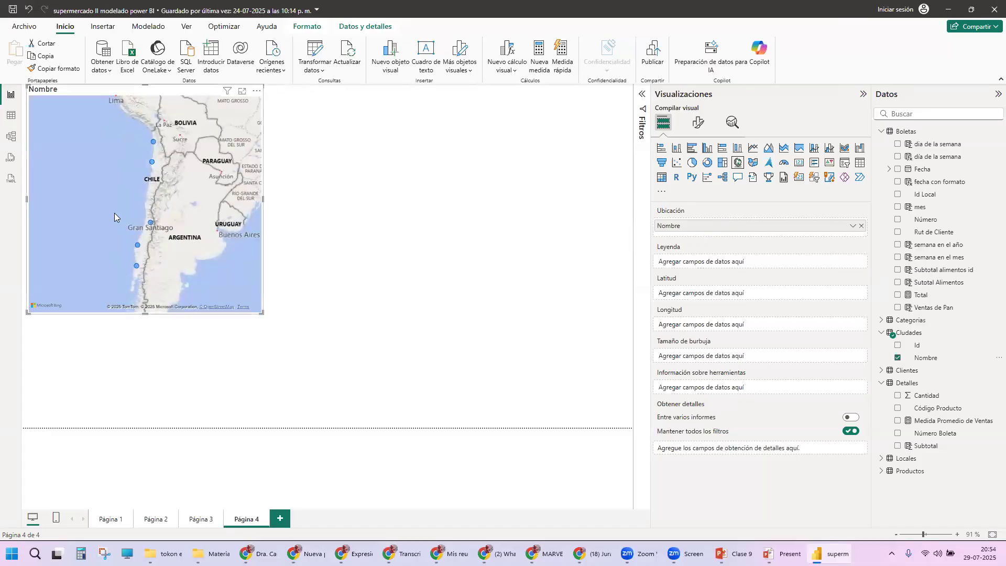
left_click_drag(263, 314, 425, 427)
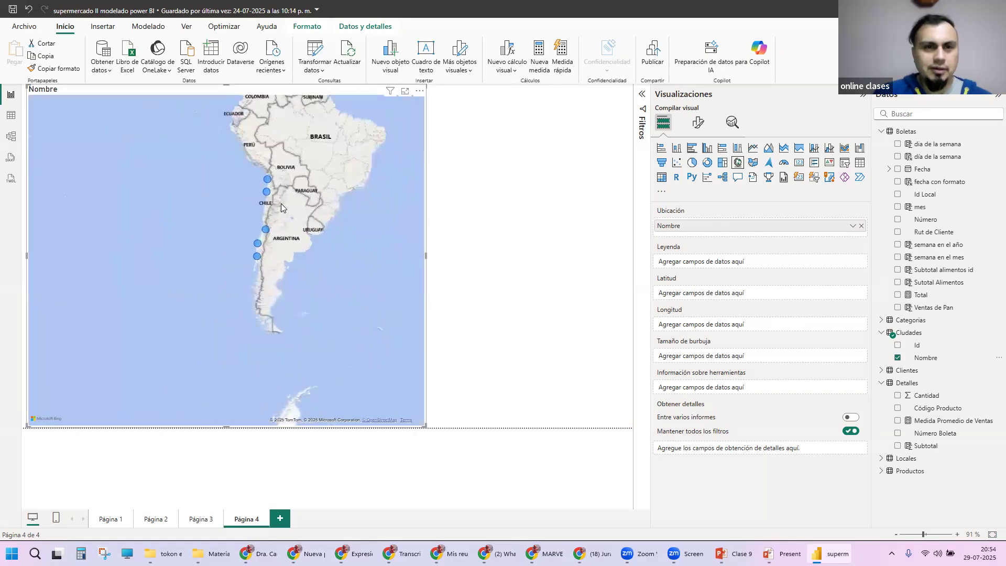
scroll(281, 203, "up", 3)
left_click_drag(296, 168, 256, 164)
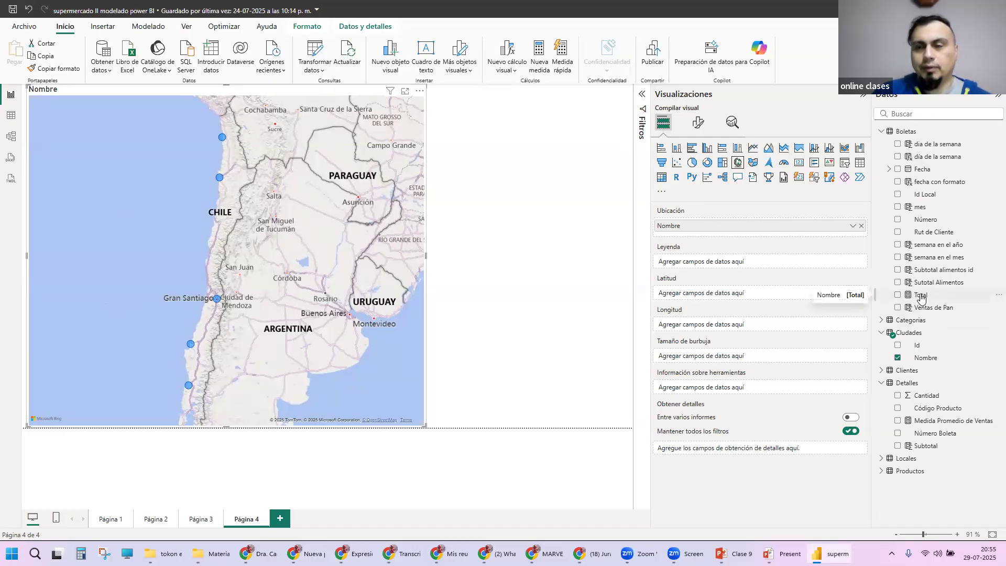
Step: Assign the Total measure of Boletas as the map's Tamaño de burbuja and narrow the Visualizaciones pane to give the canvas more room
left_click_drag(924, 298, 722, 352)
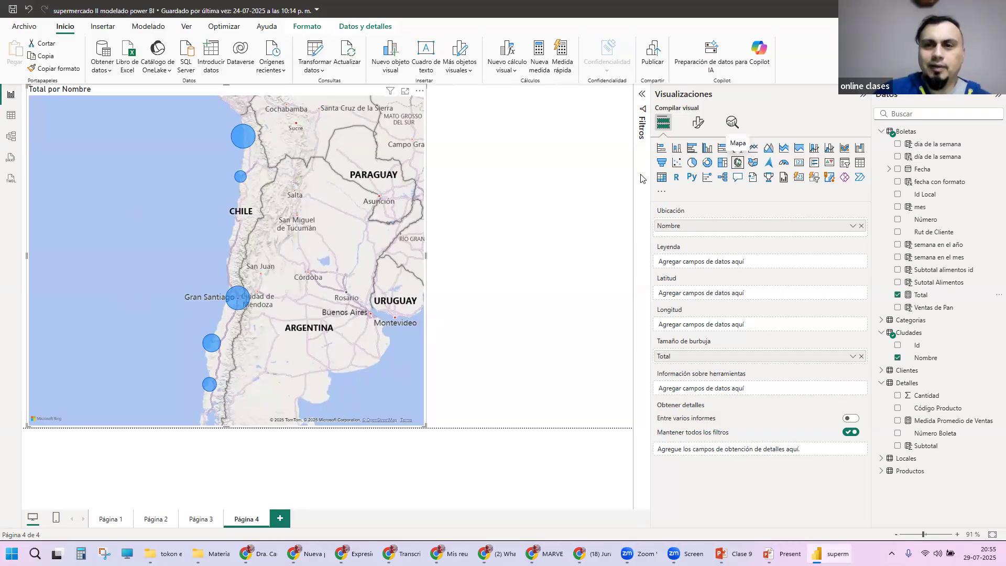
left_click_drag(651, 179, 754, 220)
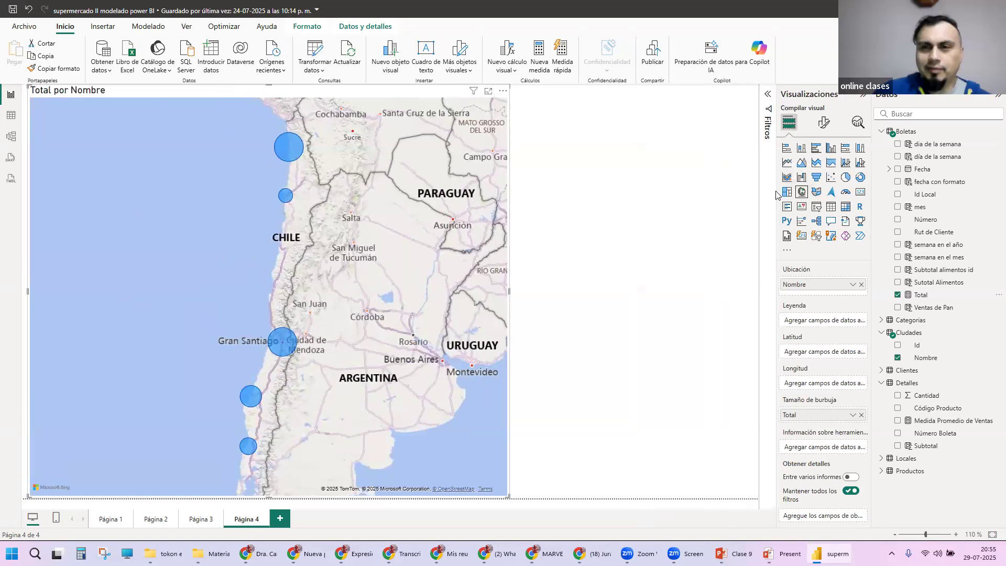
left_click_drag(776, 192, 718, 202)
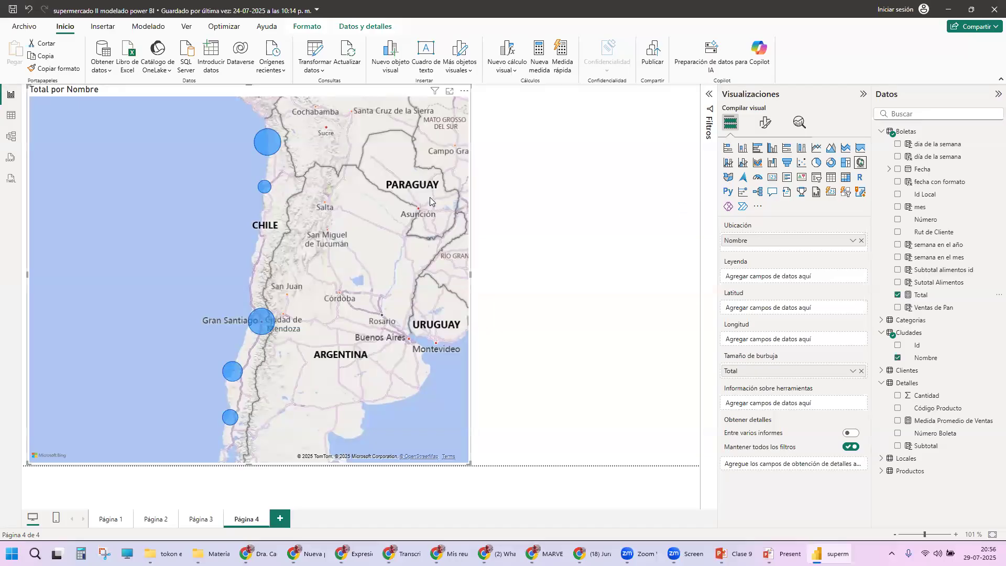
Step: Close the report saving its changes, restart Power BI Desktop and reopen the recent file supermercado II modelado power BI.pbix
left_click(986, 8)
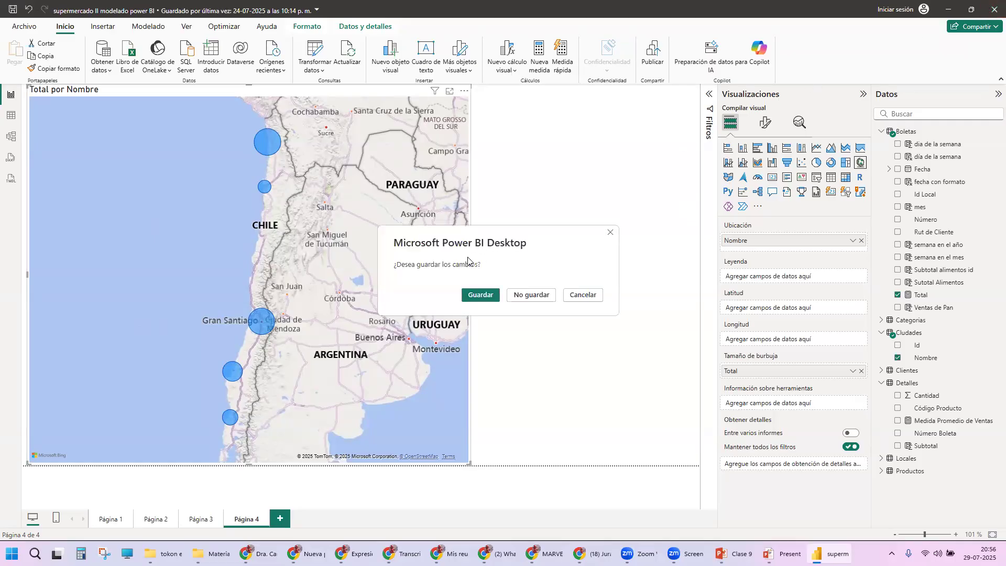
left_click(486, 296)
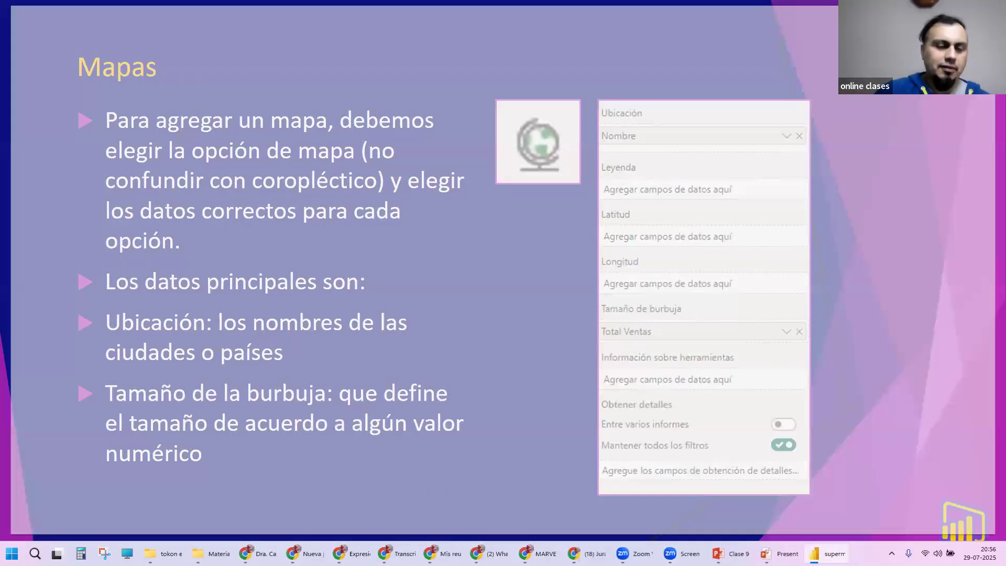
key("super")
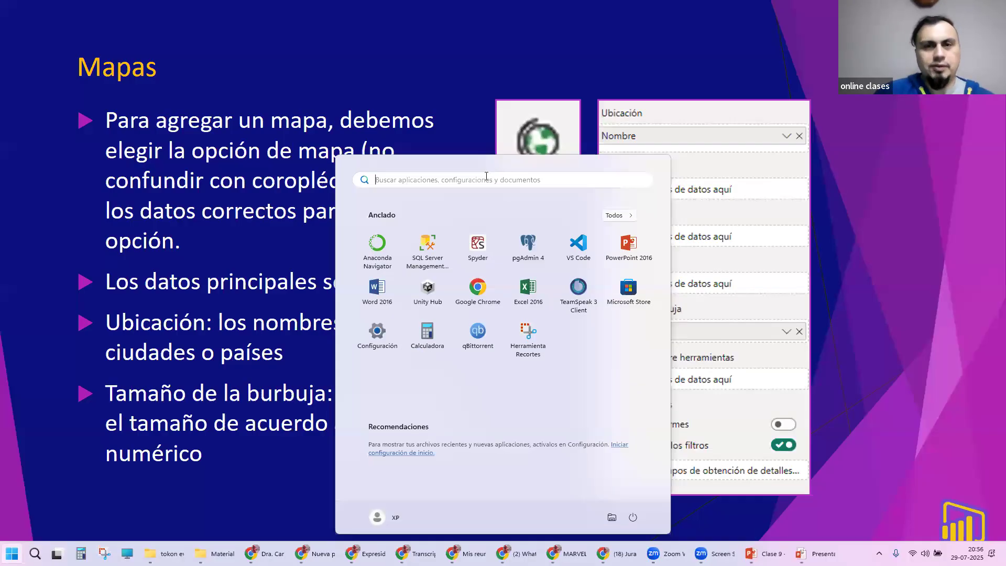
type("power")
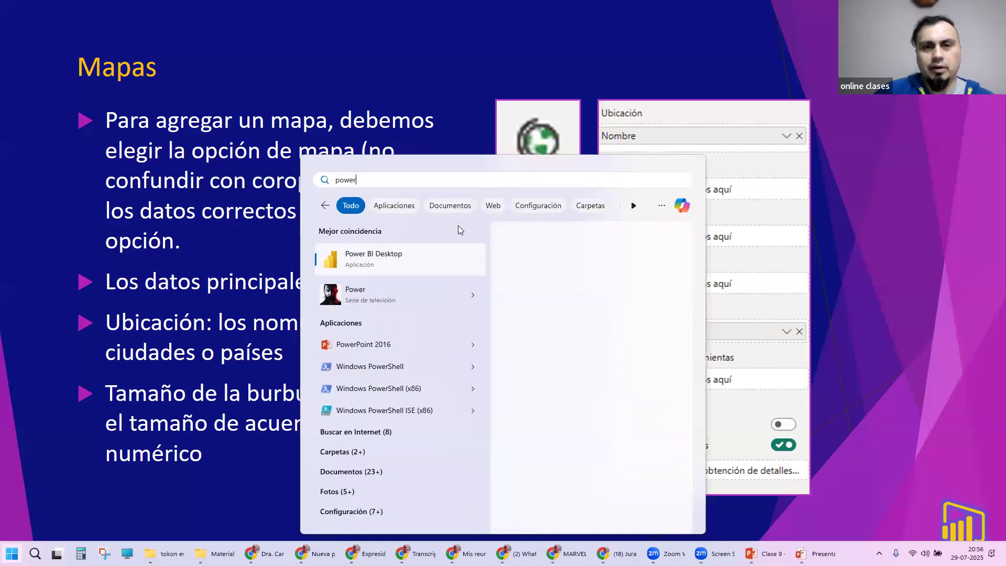
left_click(389, 255)
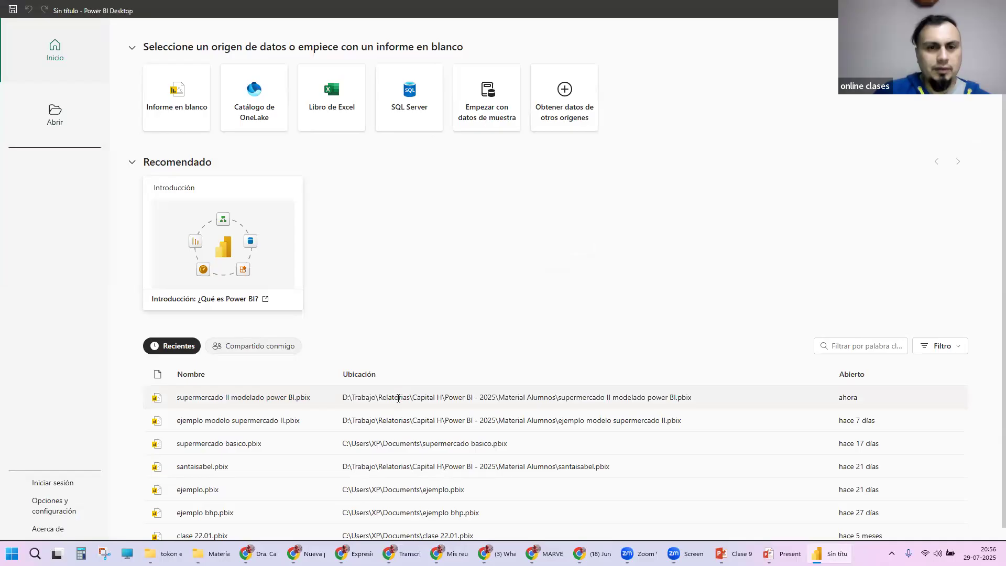
left_click(302, 399)
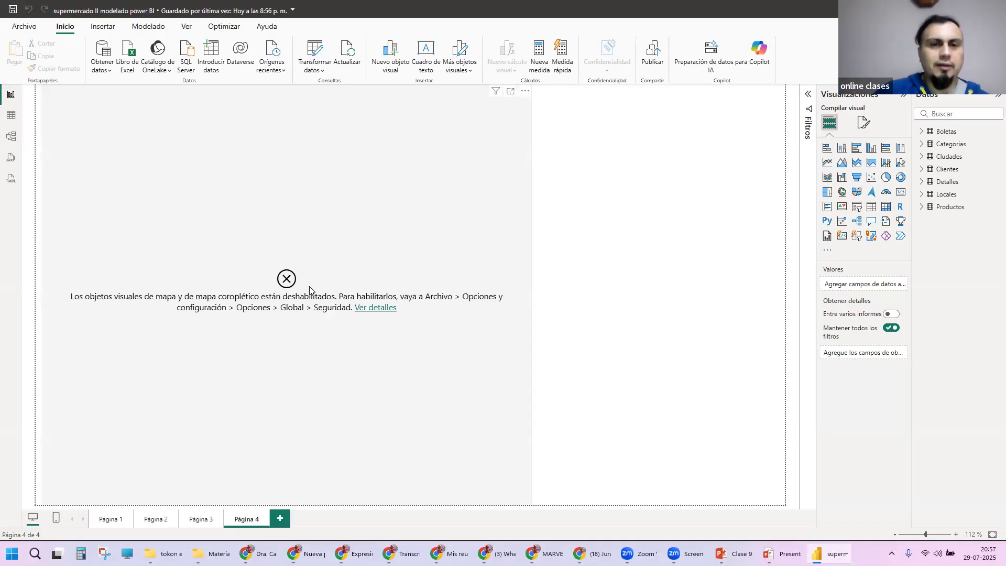
Step: Enable the use of map and filled map visuals (mapa y mapa coroplético) in the global Seguridad options
left_click(24, 27)
left_click(52, 505)
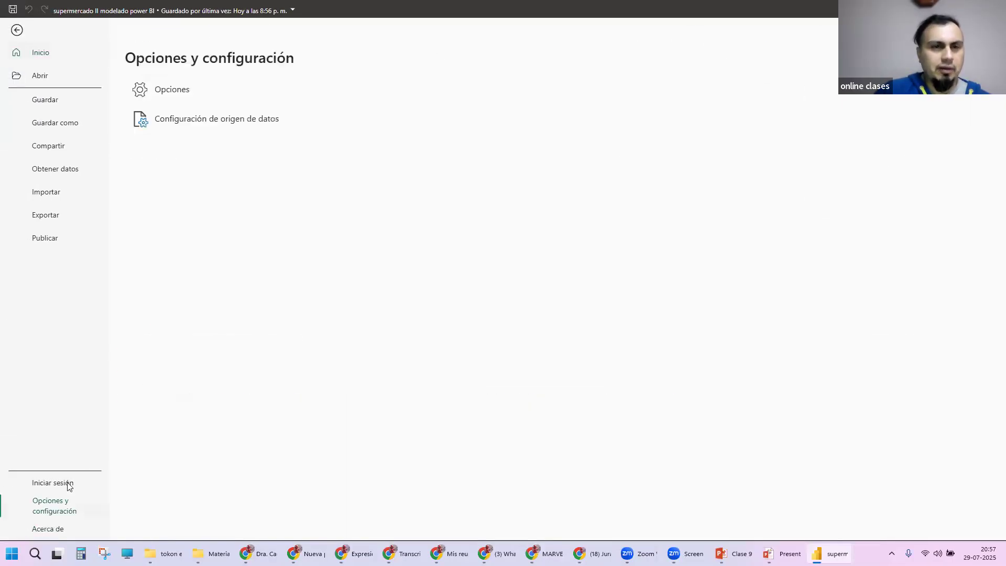
left_click(177, 89)
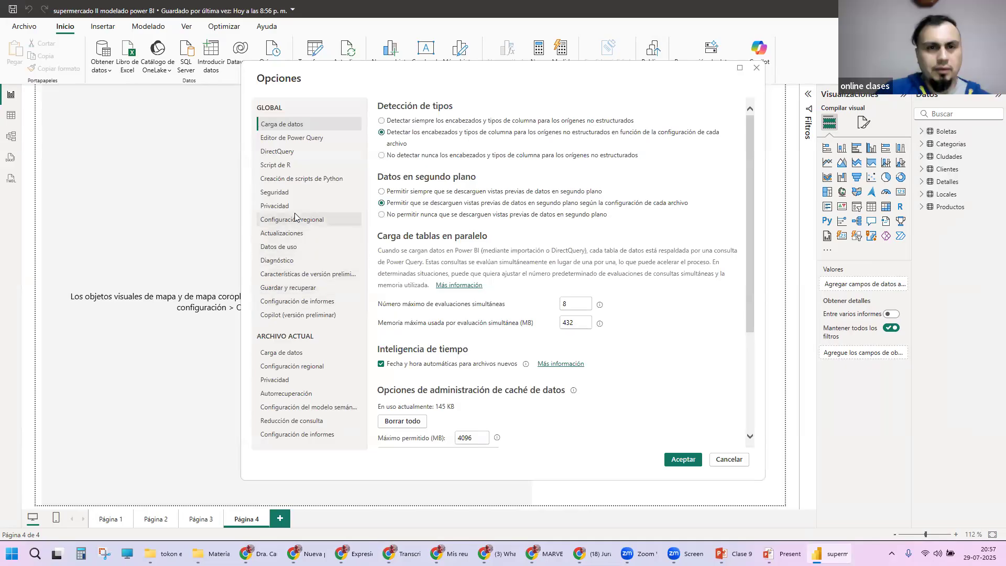
left_click(293, 193)
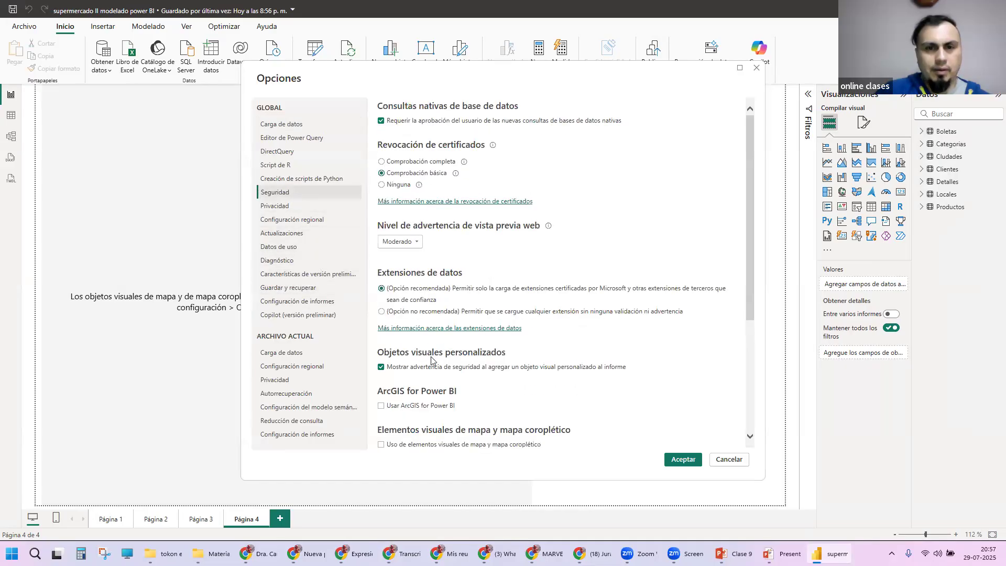
scroll(697, 425, "down", 3)
left_click(392, 290)
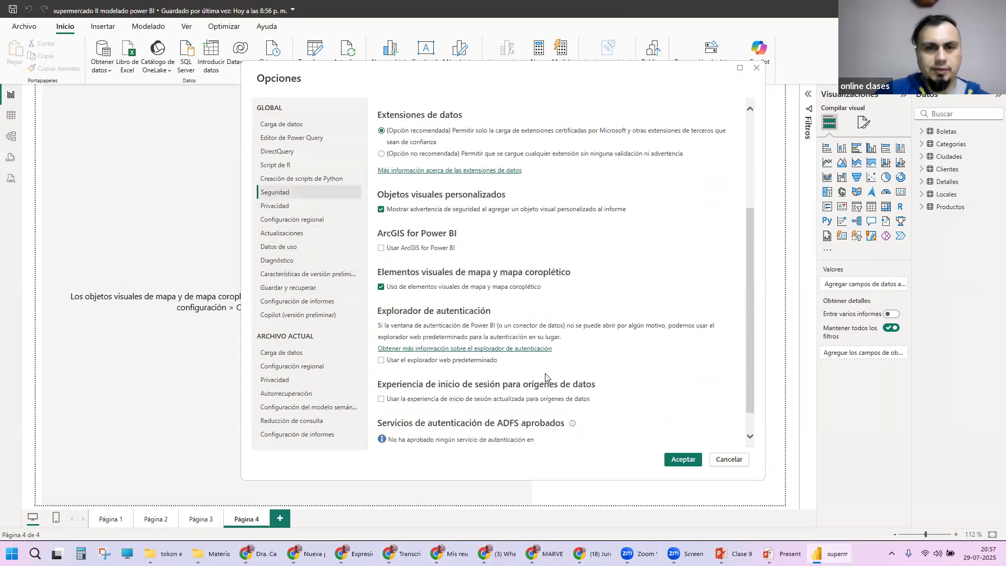
left_click(684, 459)
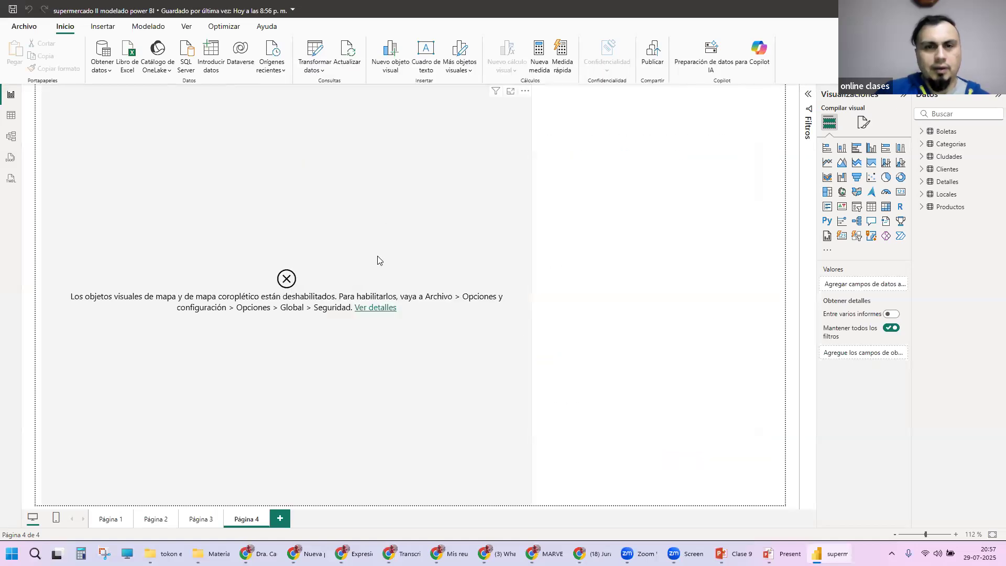
Step: Replace the disabled map on Página 4 with a new enlarged Mapa visual that uses Nombre of Ciudades as Ubicación
left_click(403, 251)
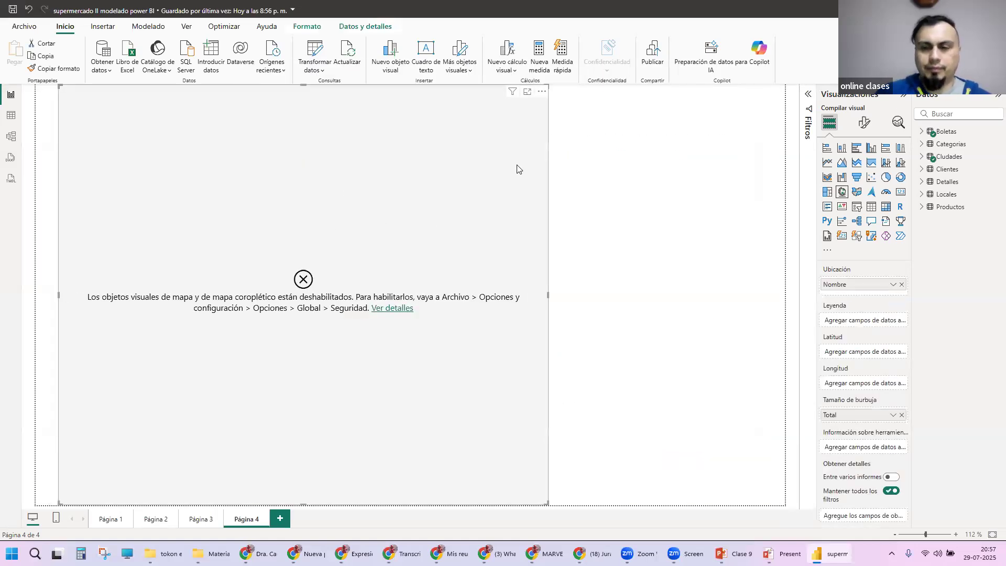
key("Delete")
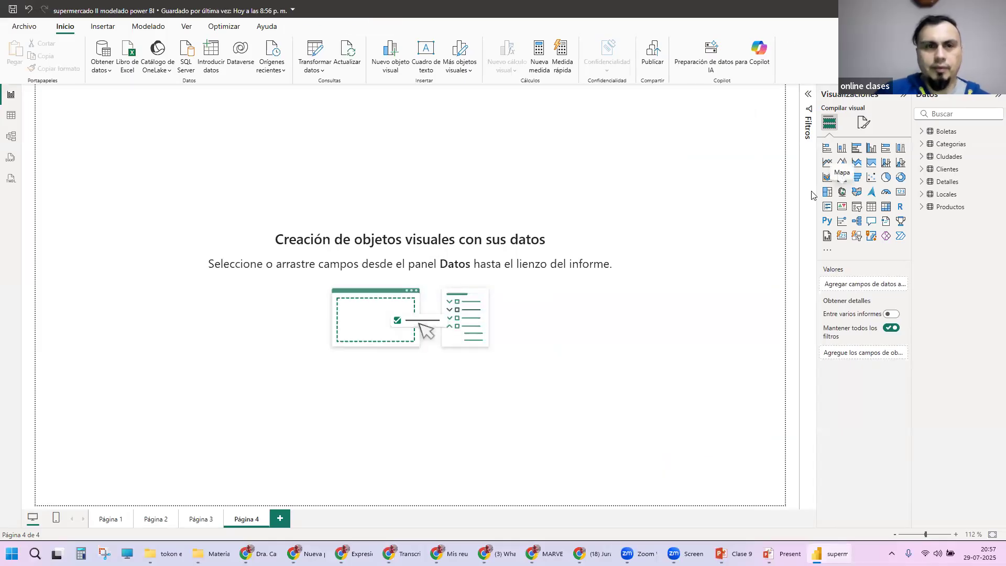
left_click(842, 191)
left_click_drag(204, 245, 387, 433)
mouse_move(272, 258)
left_mouse_down()
mouse_move(308, 292)
mouse_move(282, 268)
left_mouse_up()
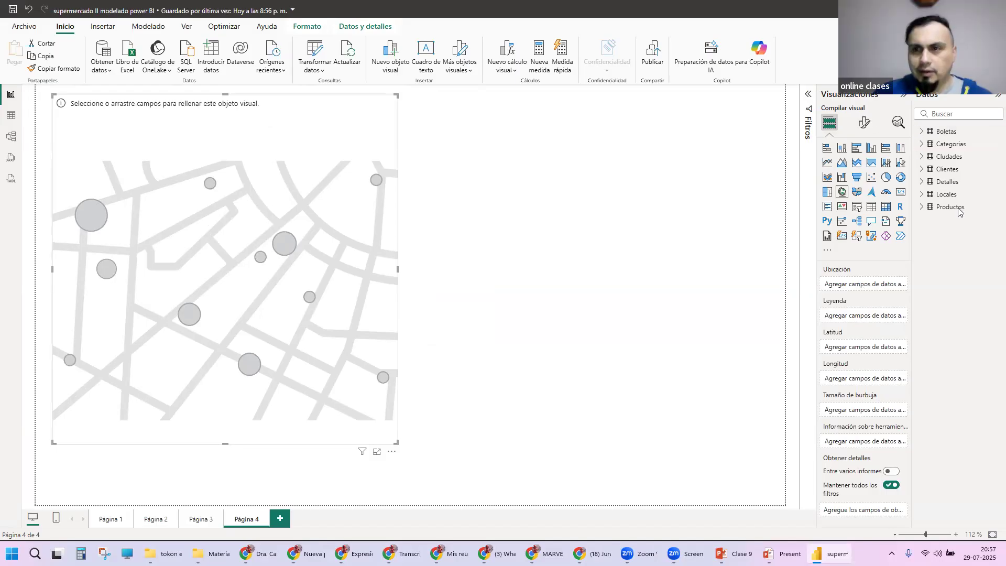
left_click(932, 156)
left_click_drag(949, 184, 870, 285)
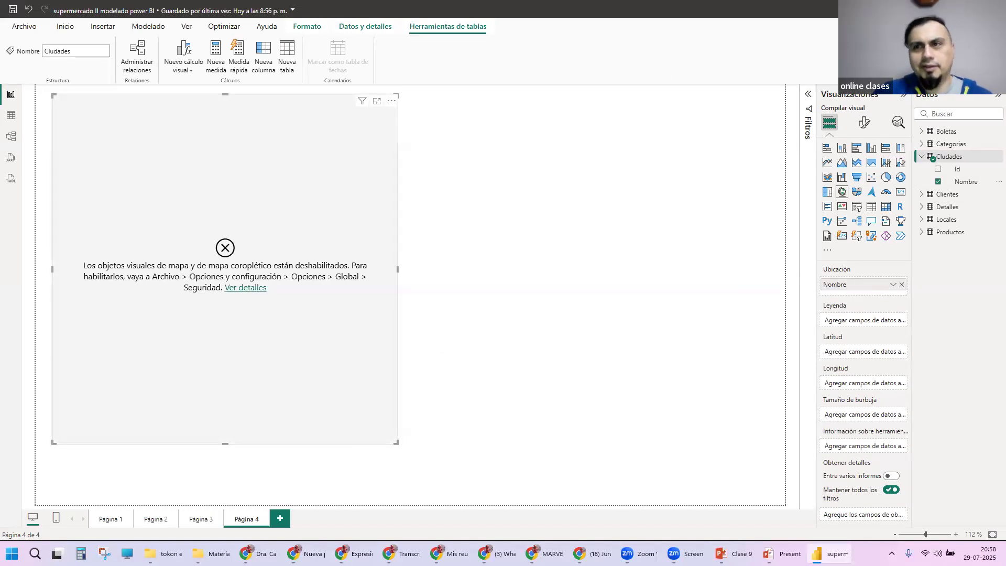
Step: Save and close the report again, and reload supermercado II modelado power BI.pbix in a fresh Power BI Desktop session
left_click(994, 9)
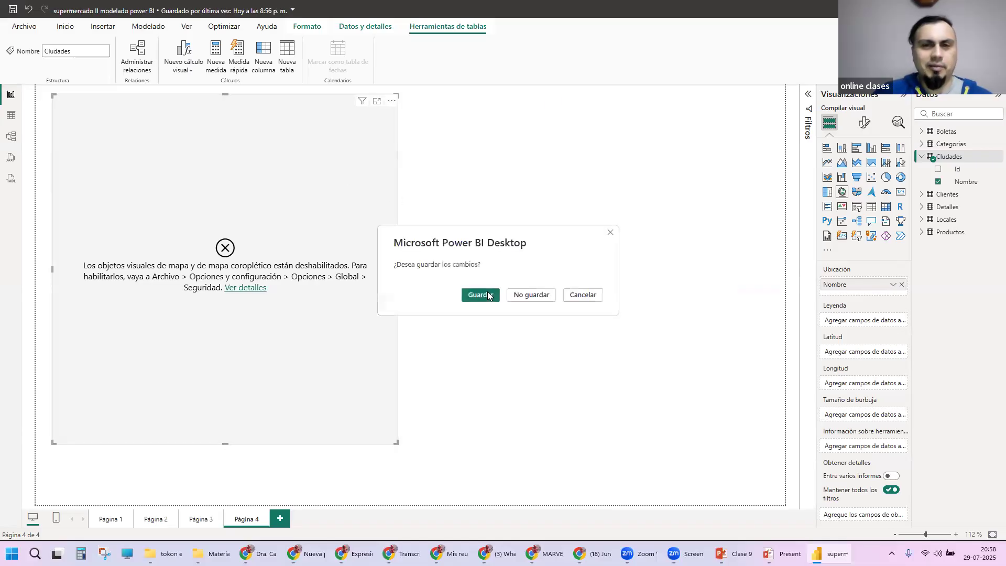
left_click(474, 296)
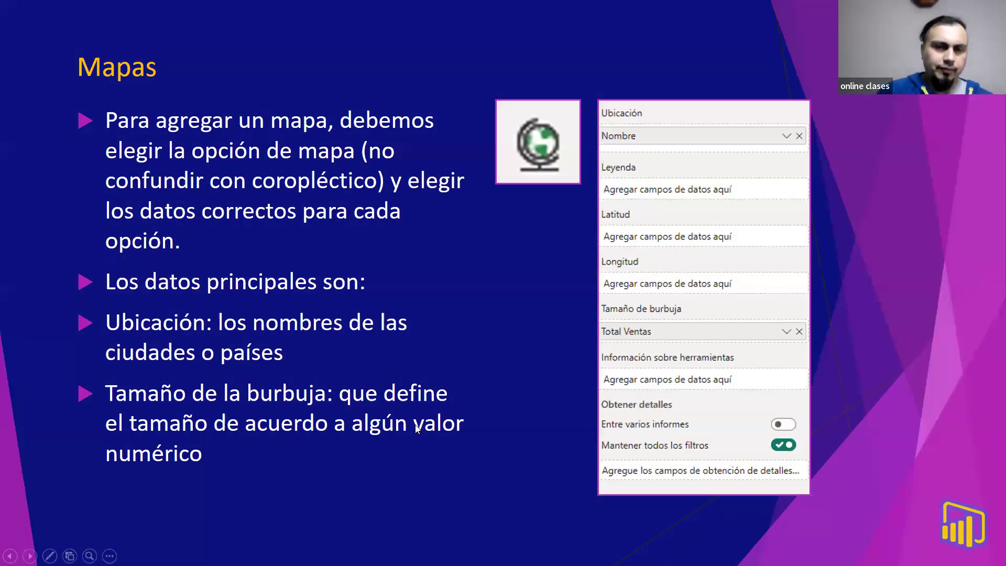
key("super")
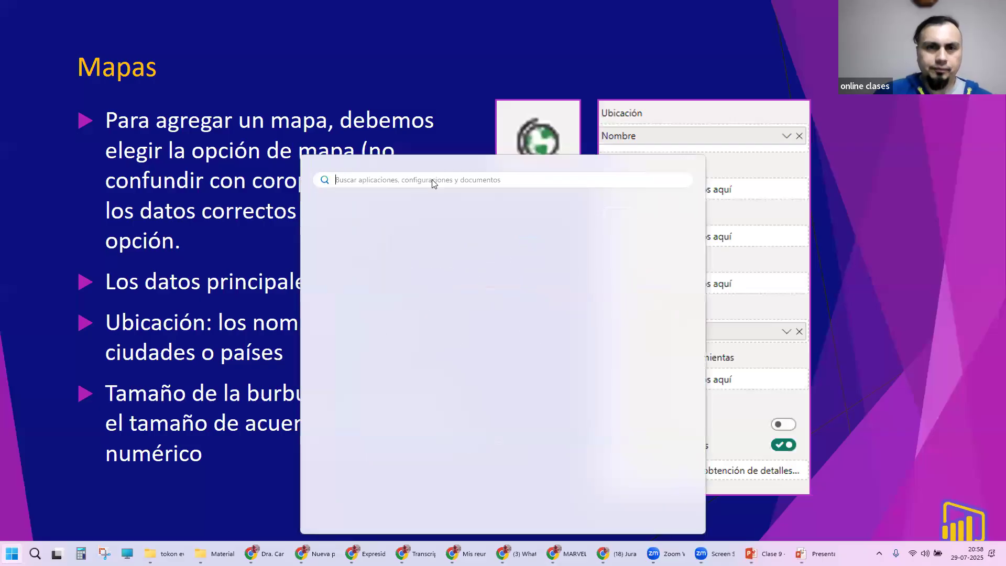
left_click(395, 225)
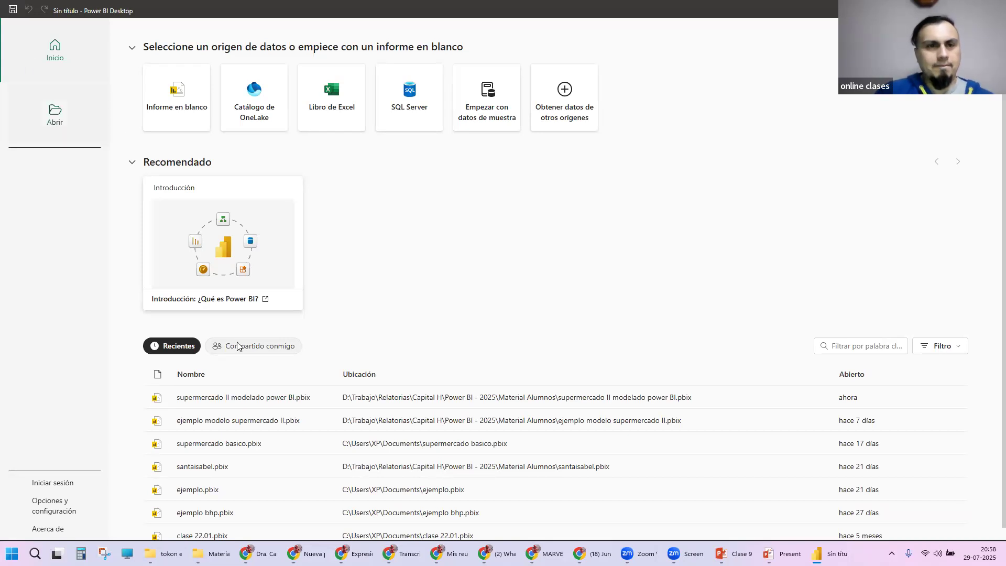
left_click(234, 400)
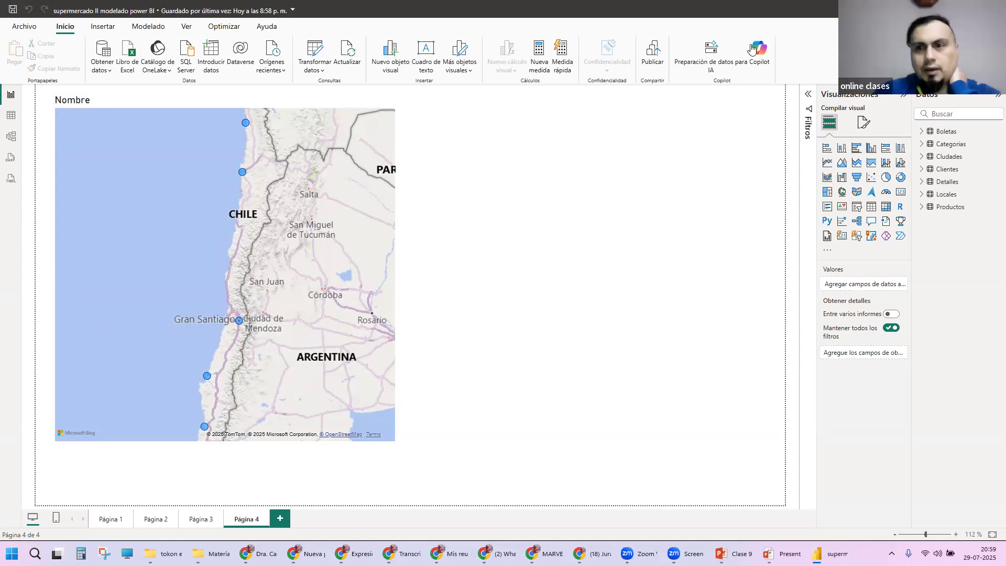
Step: Remove Nombre from the map's Ubicación and assign it there again from the Ciudades table
left_click(370, 165)
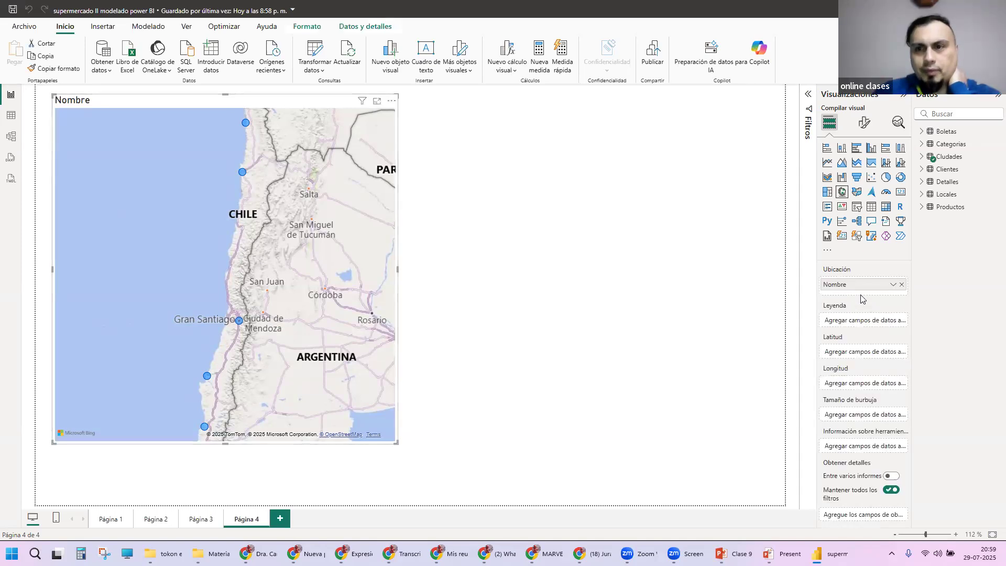
left_click(902, 285)
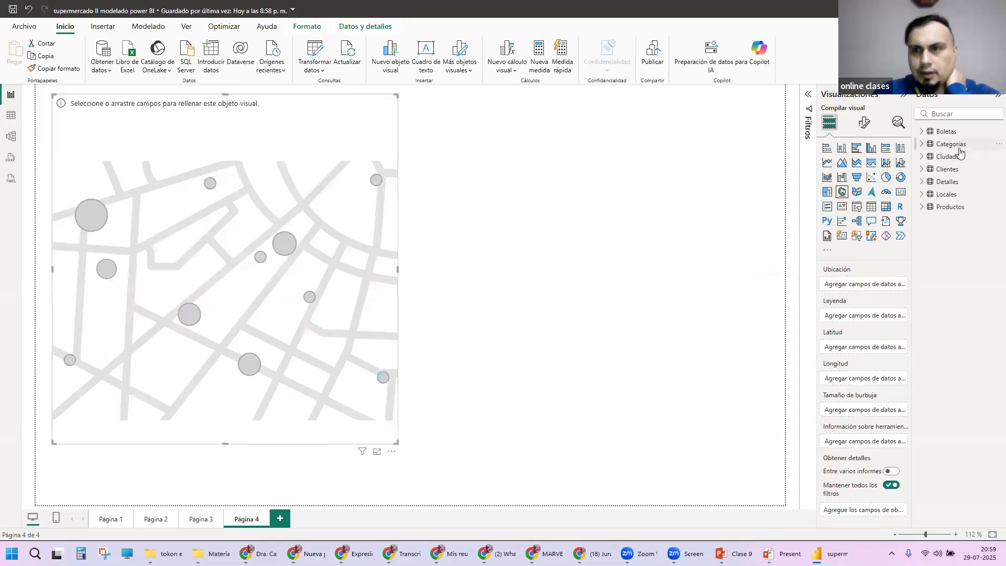
left_click(943, 159)
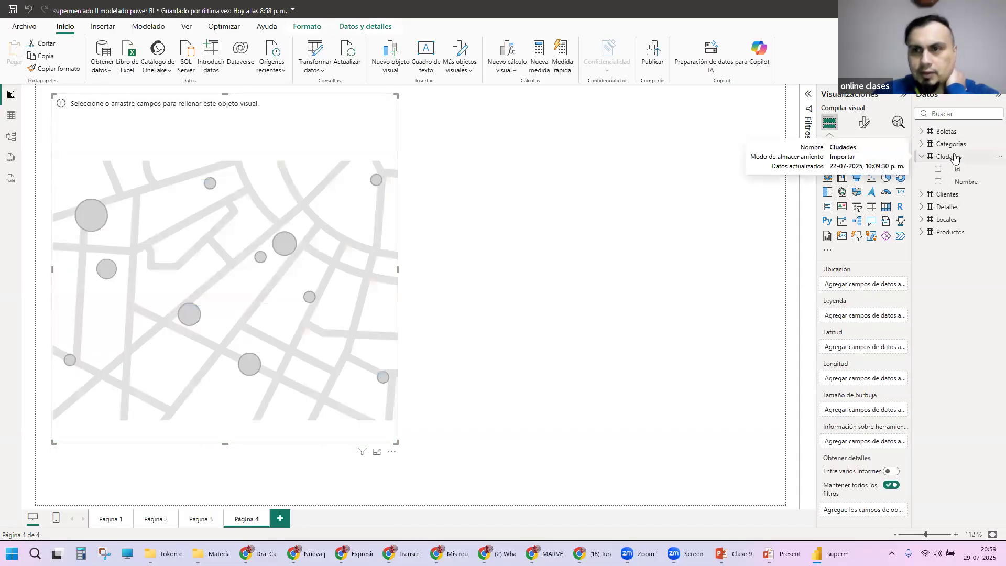
left_click(938, 182)
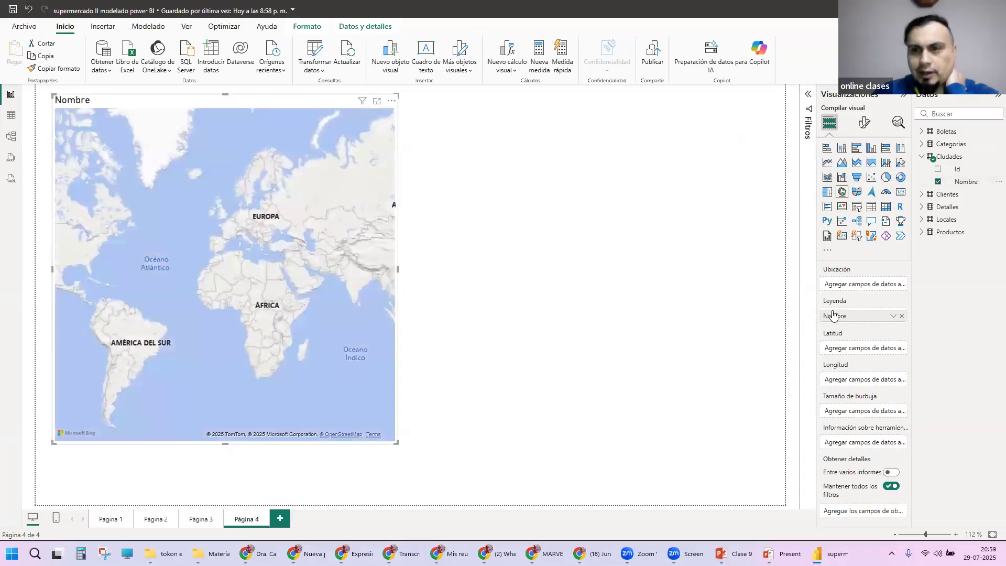
left_click_drag(852, 319, 855, 285)
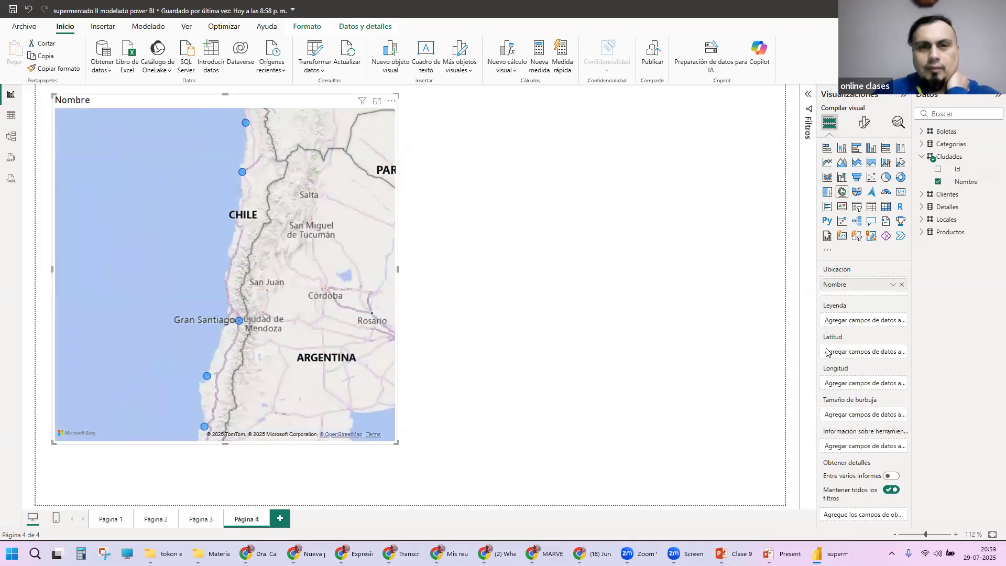
mouse_move(852, 289)
left_mouse_down()
mouse_move(856, 324)
mouse_move(853, 287)
left_mouse_up()
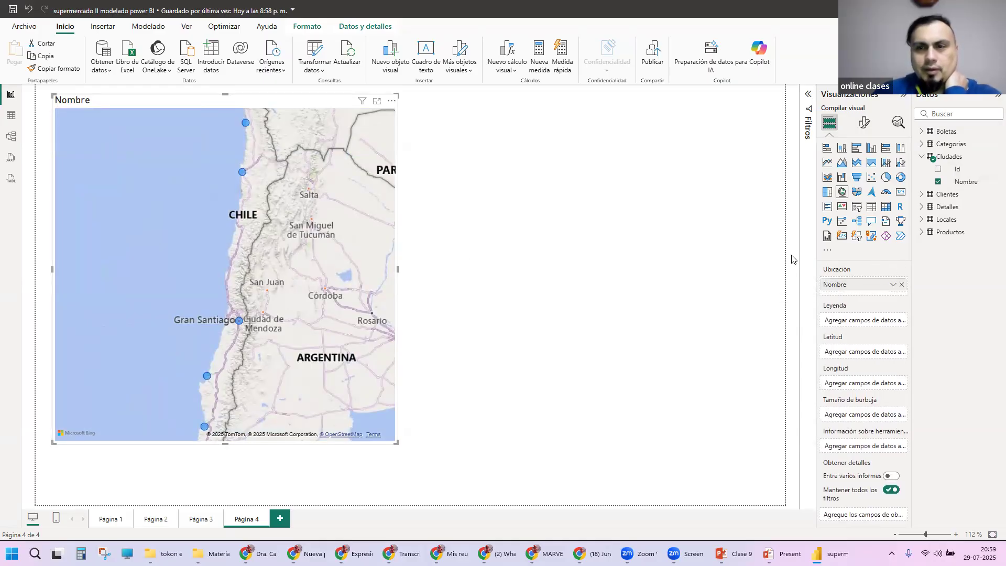
Step: Widen the Visualizaciones pane and assign Cantidad of Detalles as the map's Tamaño de burbuja
left_click_drag(816, 242, 729, 252)
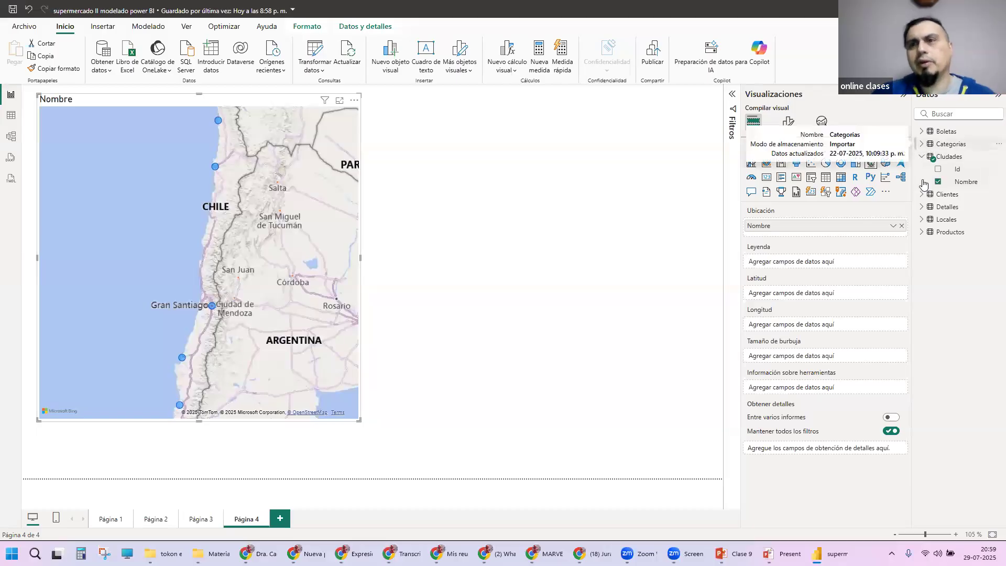
left_click(922, 207)
left_click_drag(970, 220, 806, 356)
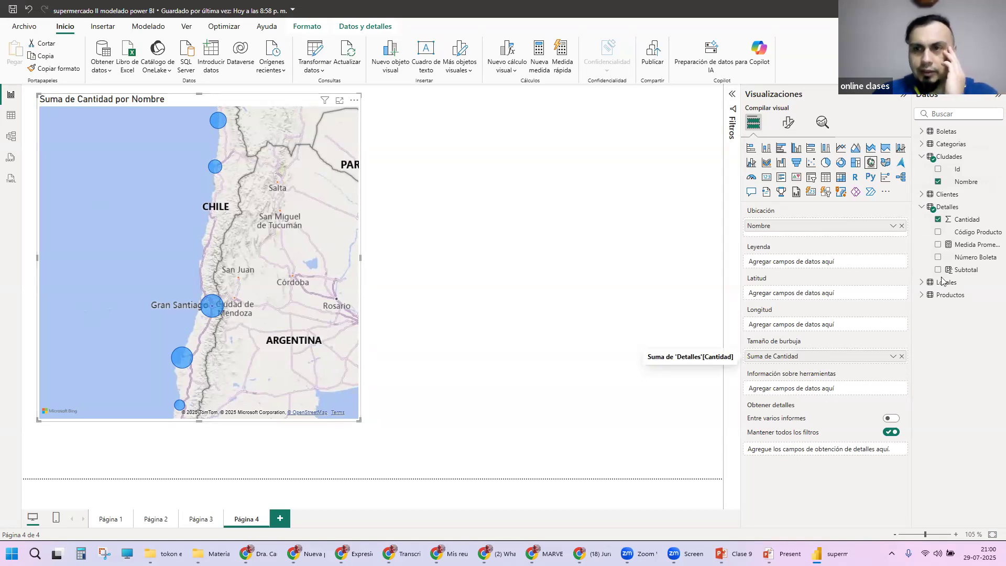
Step: Replace Cantidad with Subtotal of Detalles as the map's Tamaño de burbuja and inspect the northernmost bubble
left_click(902, 356)
left_click(922, 131)
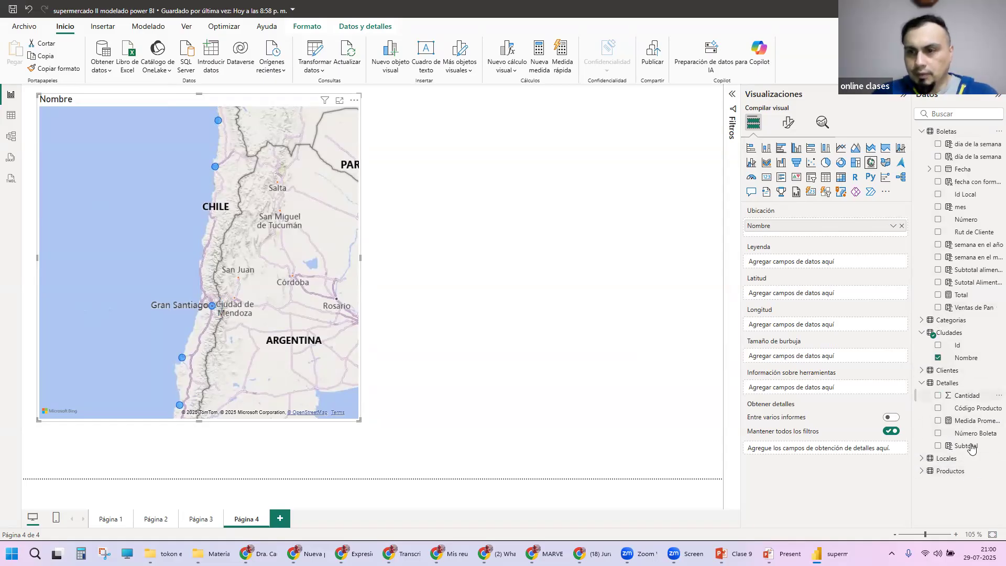
left_click_drag(969, 448, 805, 356)
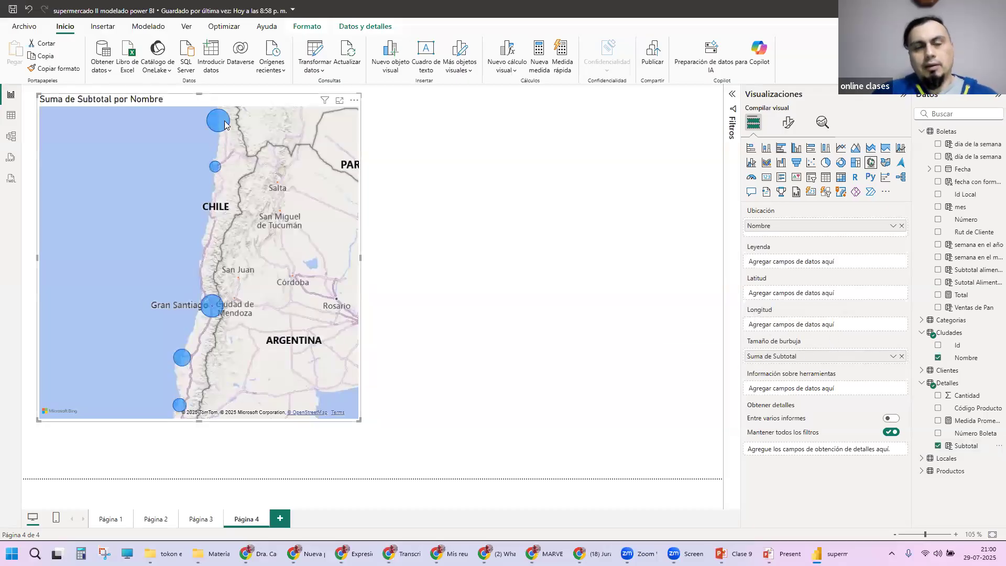
mouse_move(218, 124)
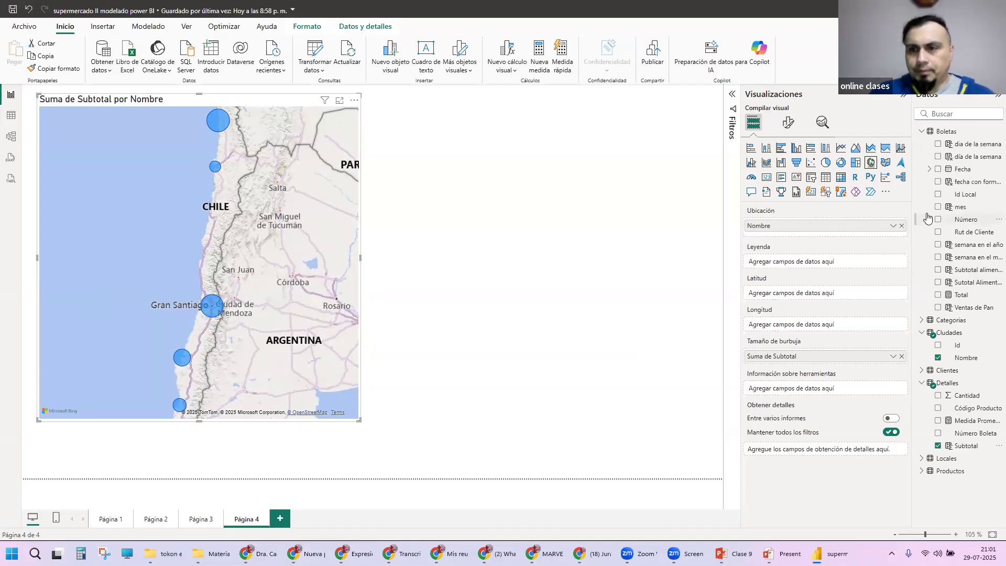
Step: Try Ventas de Pan of Boletas as the Tamaño de burbuja in place of Subtotal, and replace it with Sutotal Alimentos
left_click(902, 357)
left_click_drag(913, 305, 848, 359)
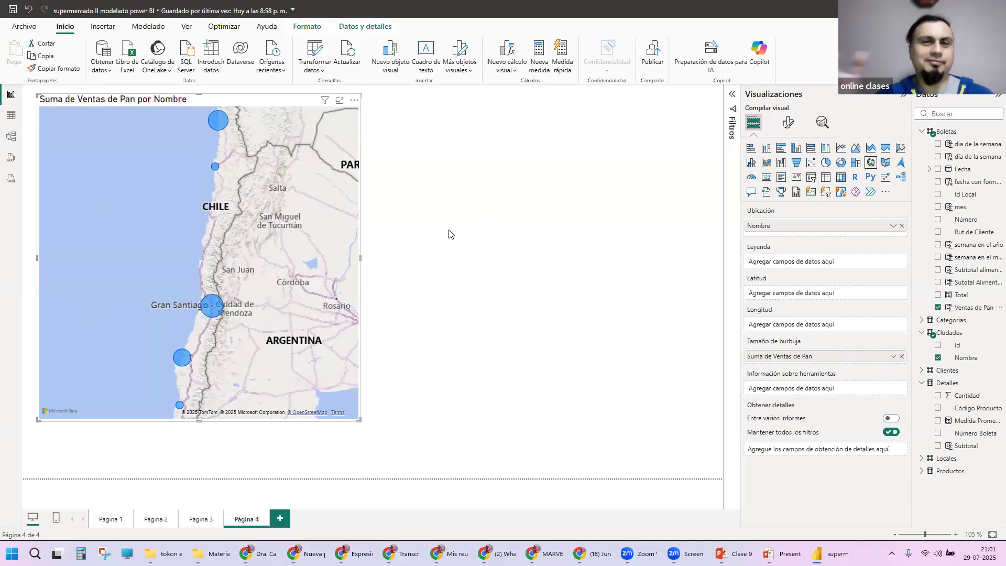
left_click(902, 357)
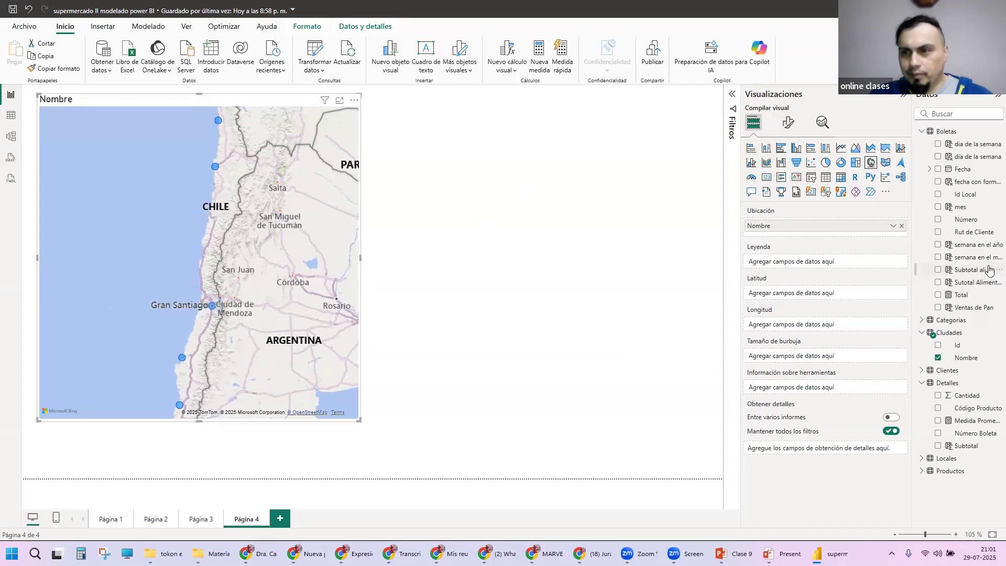
left_click(938, 283)
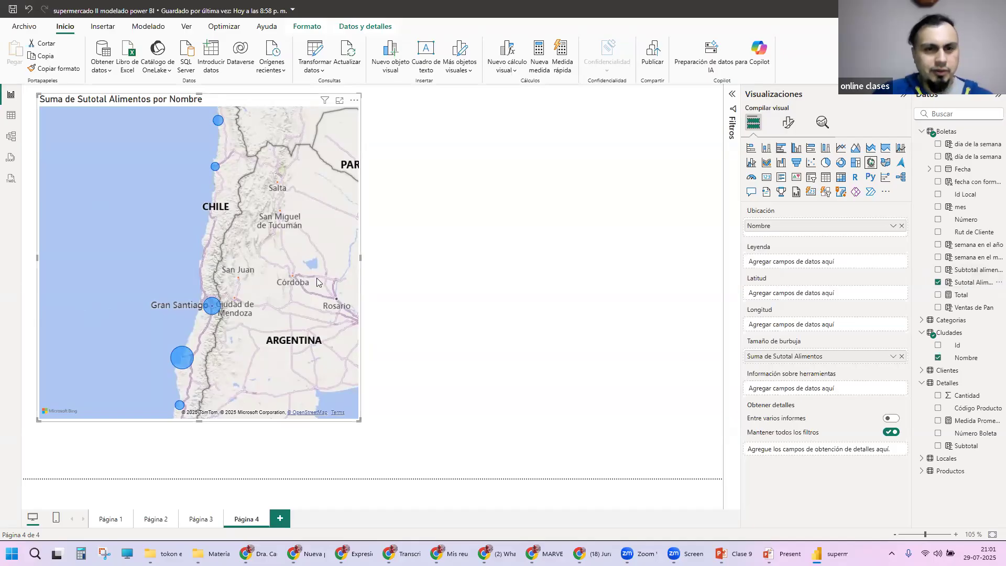
scroll(316, 282, "down", 3)
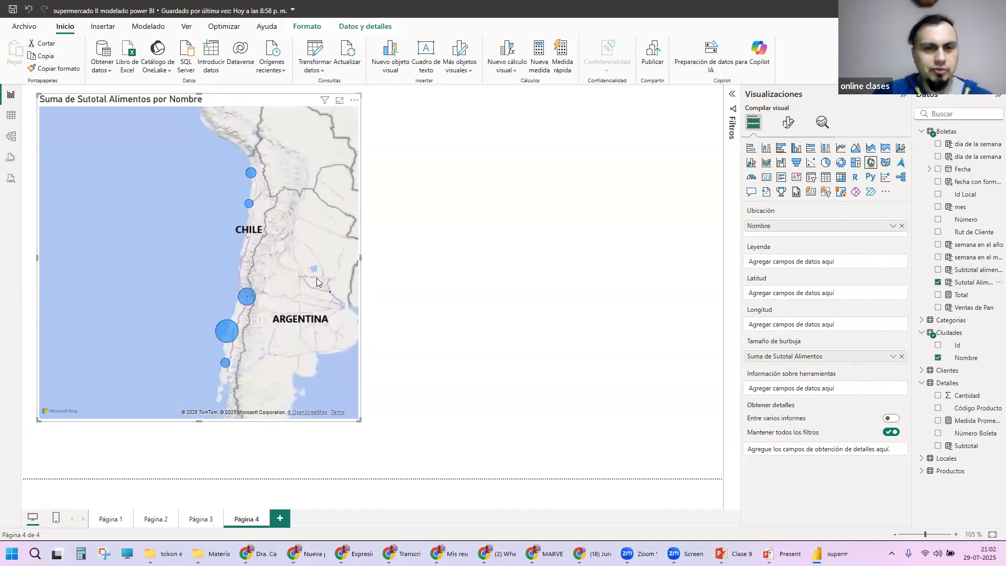
Step: Set the size of the map's bubbles to -2 in the visual's formatting
scroll(317, 282, "down", 1)
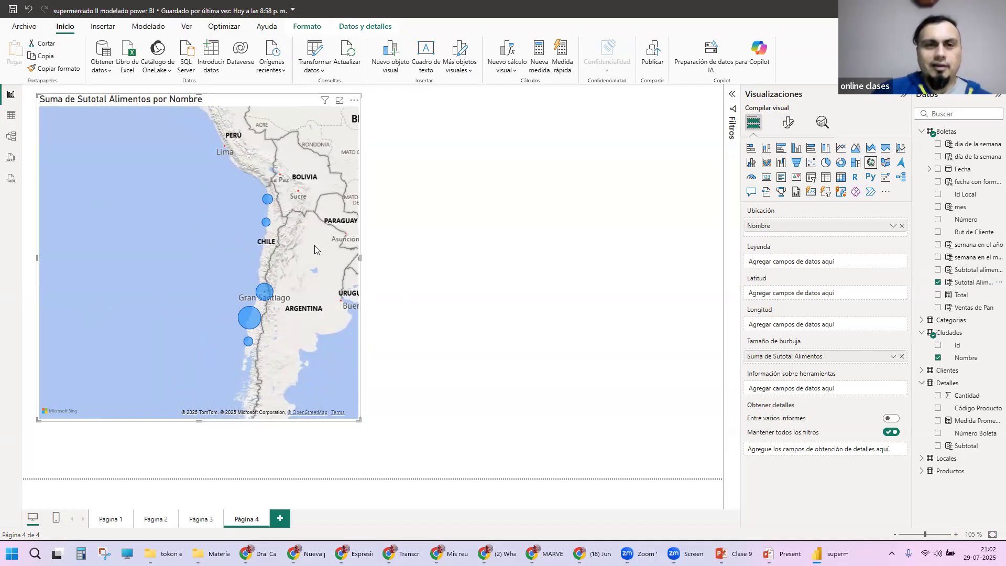
scroll(315, 246, "up", 1)
scroll(314, 245, "up", 1)
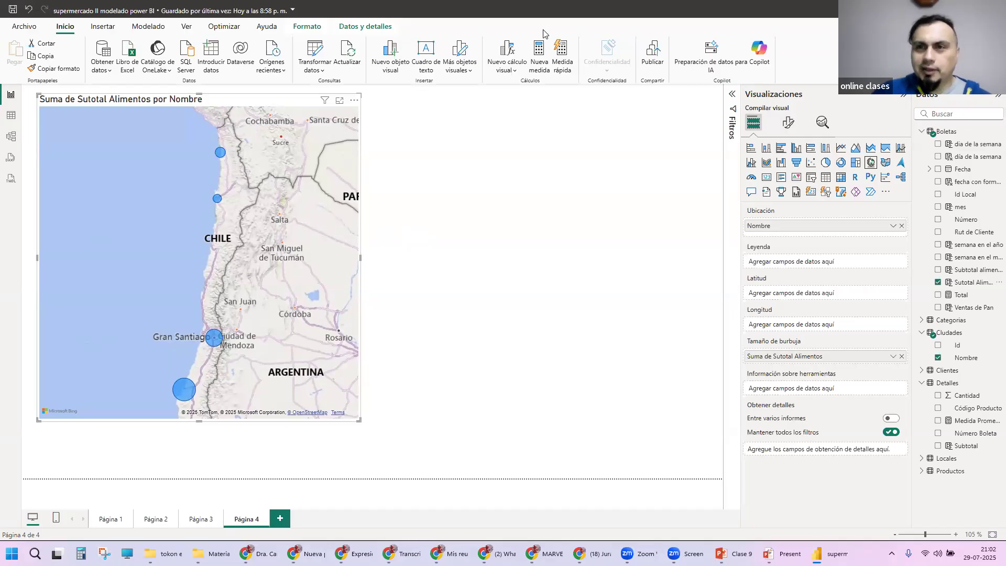
left_click(789, 122)
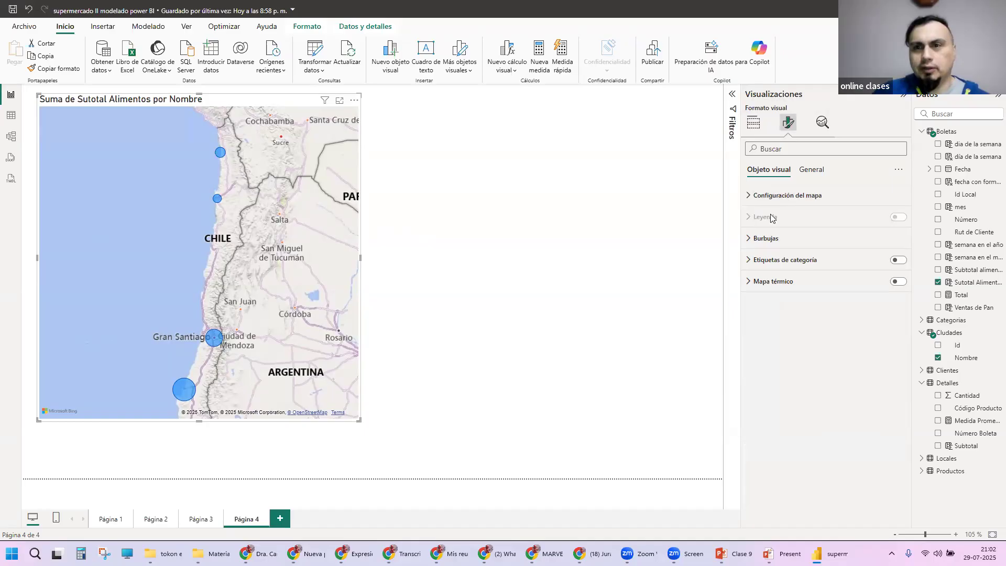
mouse_move(782, 218)
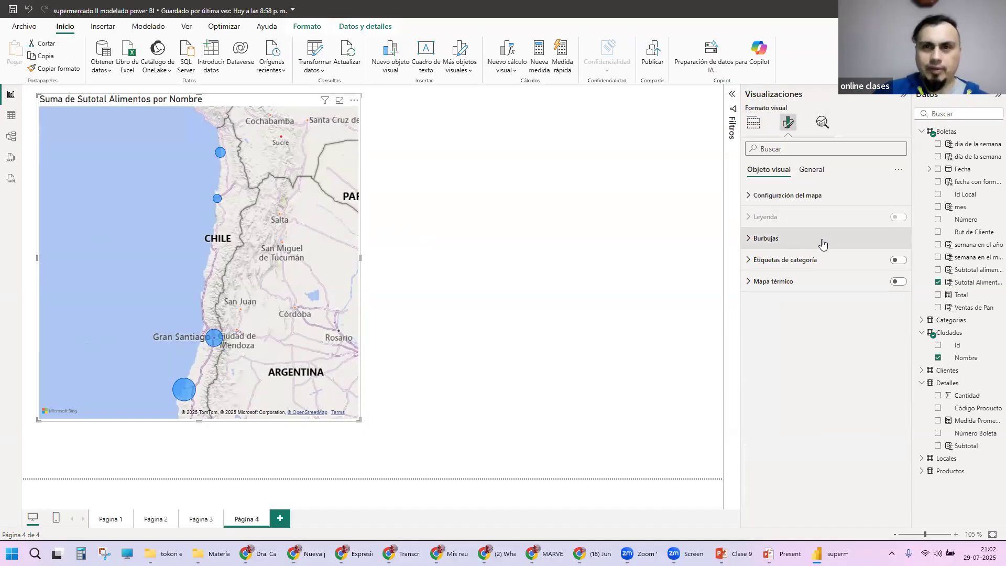
mouse_move(823, 244)
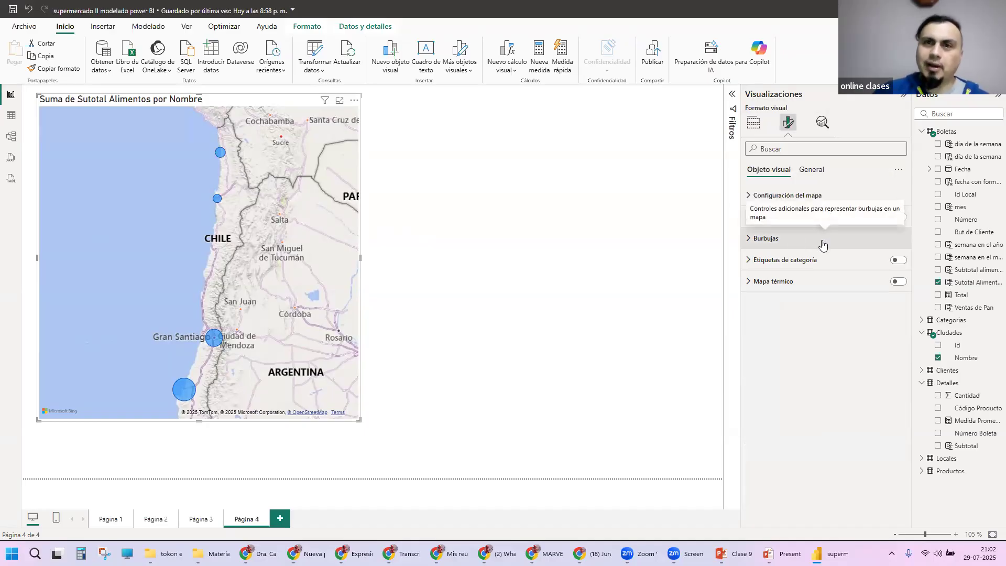
left_click(749, 240)
mouse_move(790, 324)
left_mouse_down()
mouse_move(804, 330)
mouse_move(795, 325)
left_mouse_up()
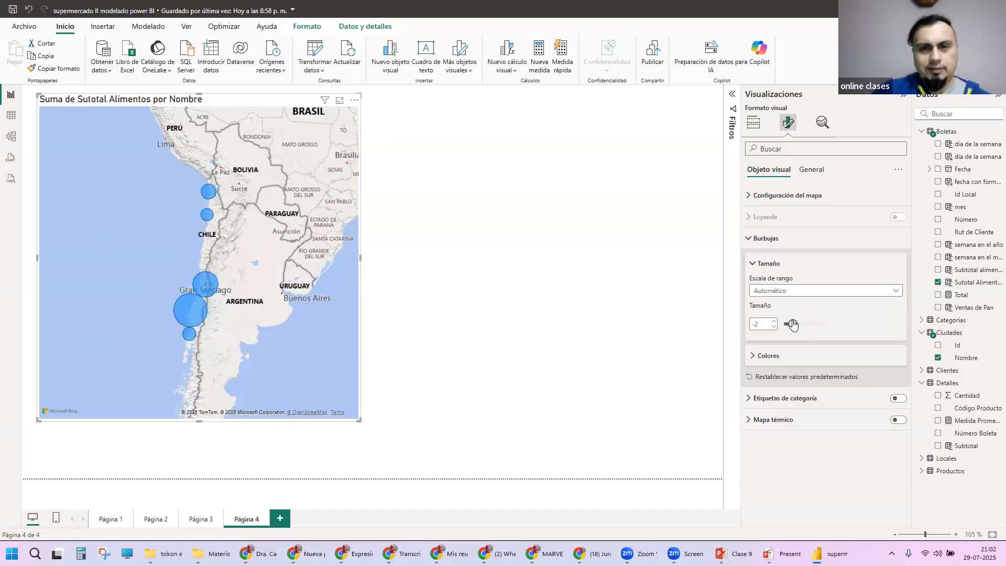
Step: Compare Magnitud with Automático as the bubbles' Escala de rango, and leave it set to Magnitud
scroll(252, 234, "up", 1)
left_click_drag(272, 267, 314, 237)
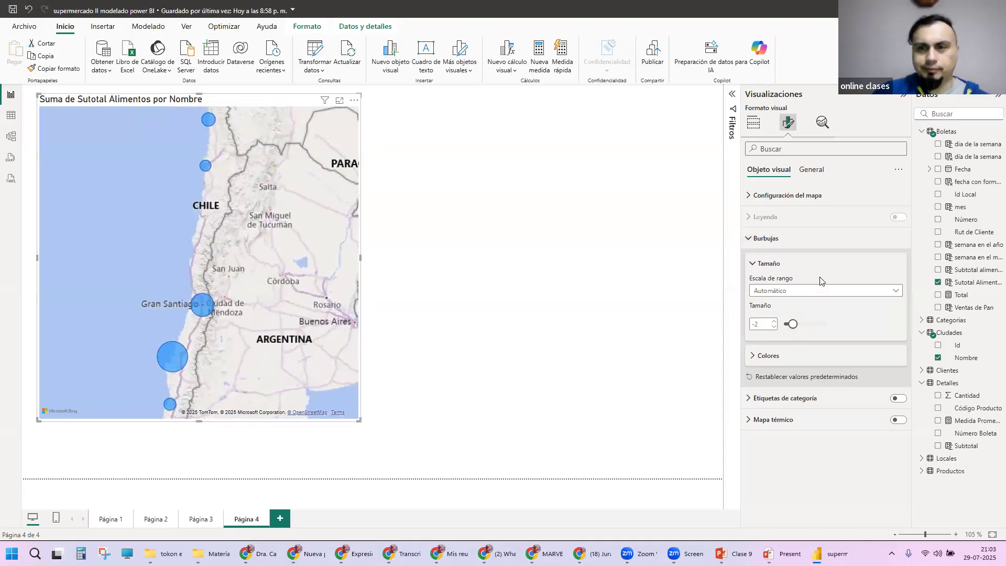
left_click(819, 291)
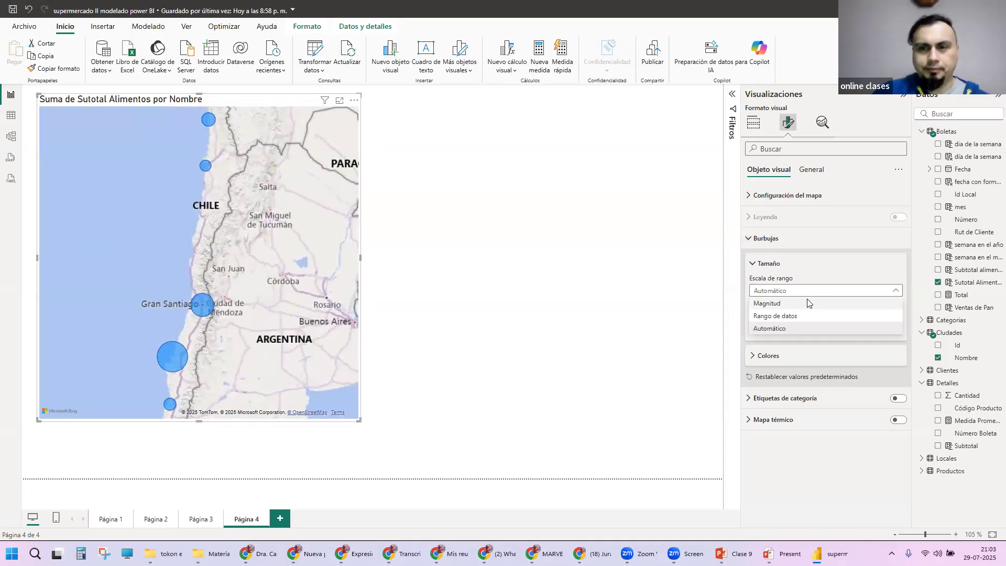
left_click(807, 303)
left_click(806, 291)
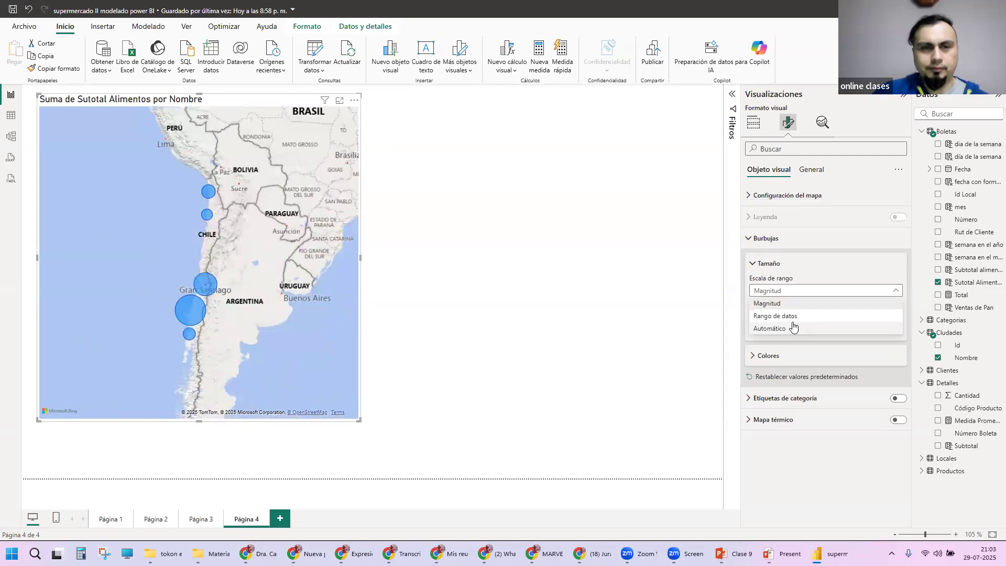
left_click(793, 328)
left_click(798, 291)
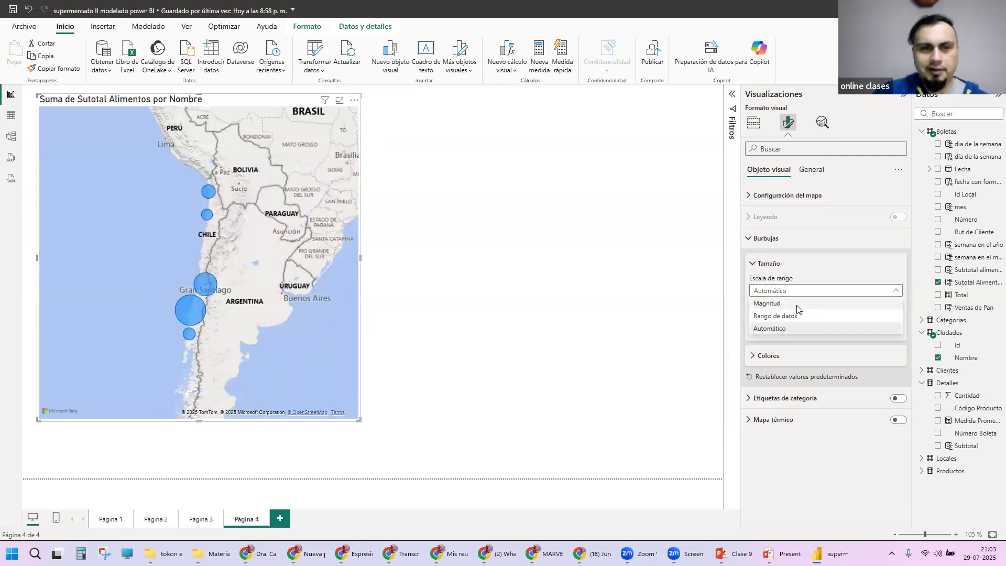
left_click(797, 304)
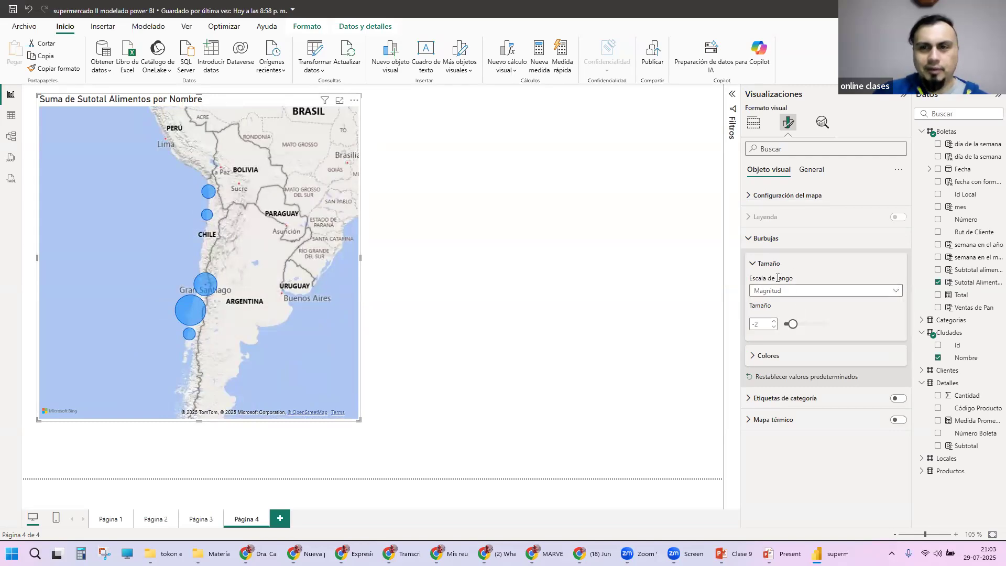
left_click(752, 238)
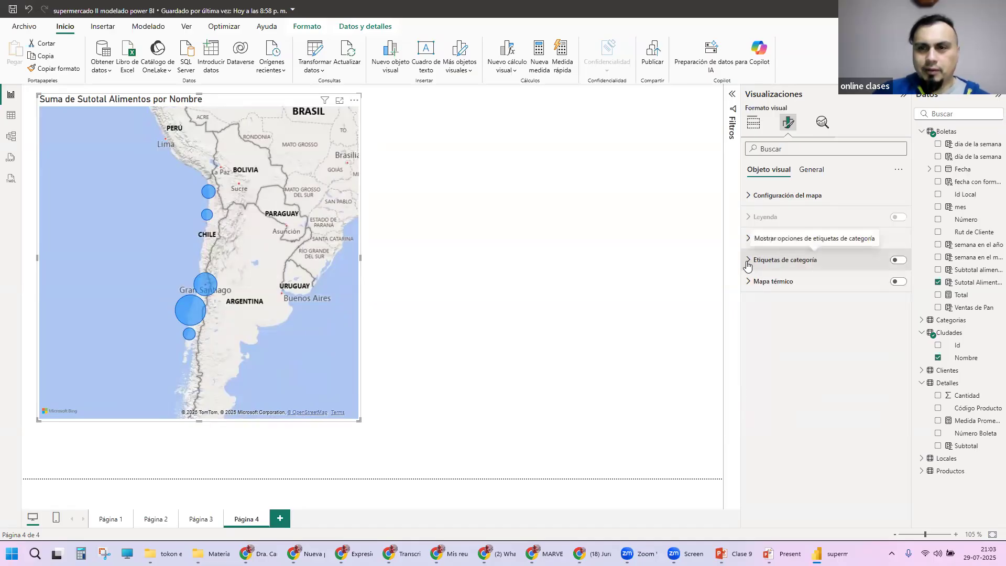
Step: Turn on the map's Etiquetas de categoría and inspect the city names beside the bubbles
left_click(748, 262)
left_click(899, 260)
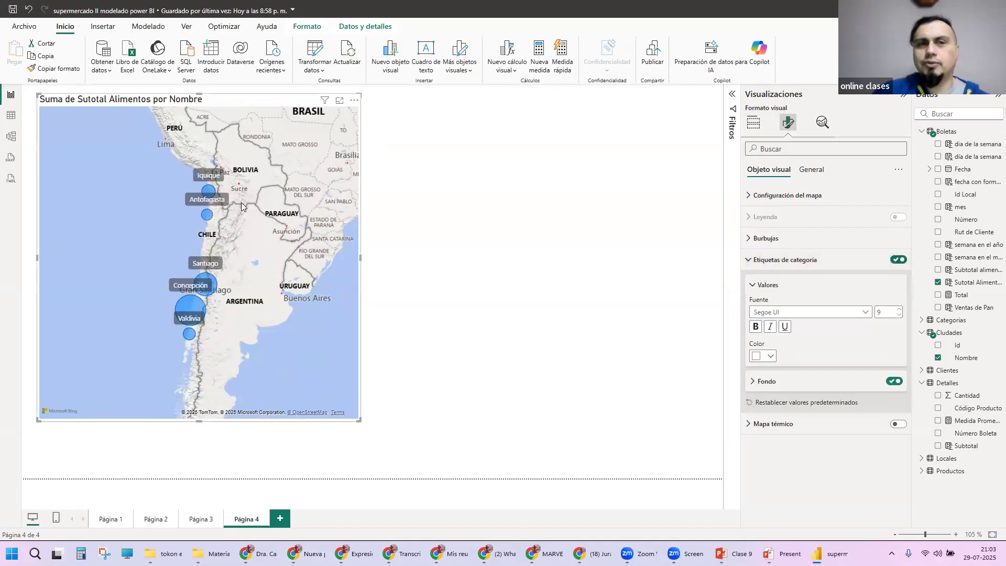
scroll(251, 244, "up", 2)
left_click_drag(217, 244, 304, 237)
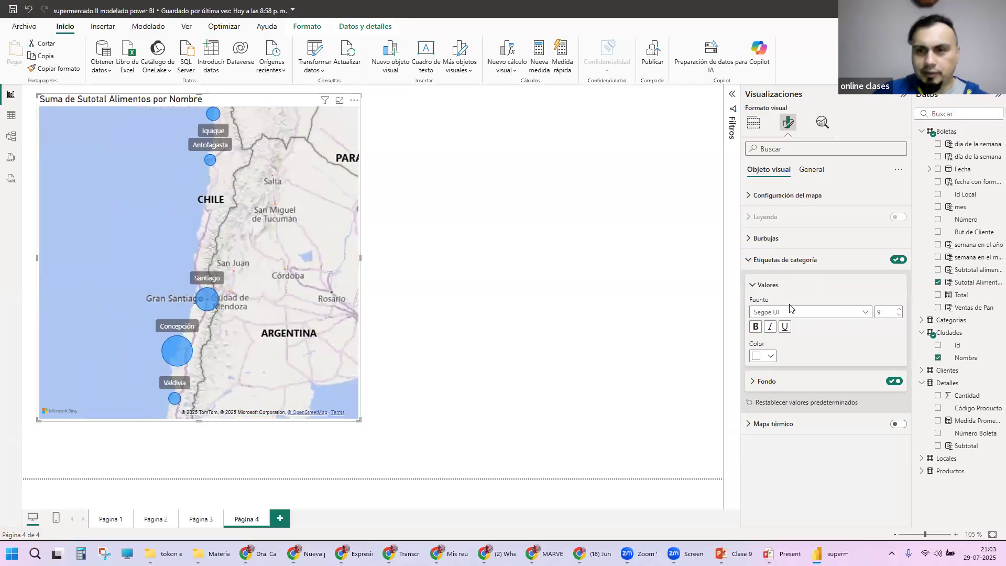
Step: Turn off the Fondo of the category labels and set their text color to black
left_click(750, 381)
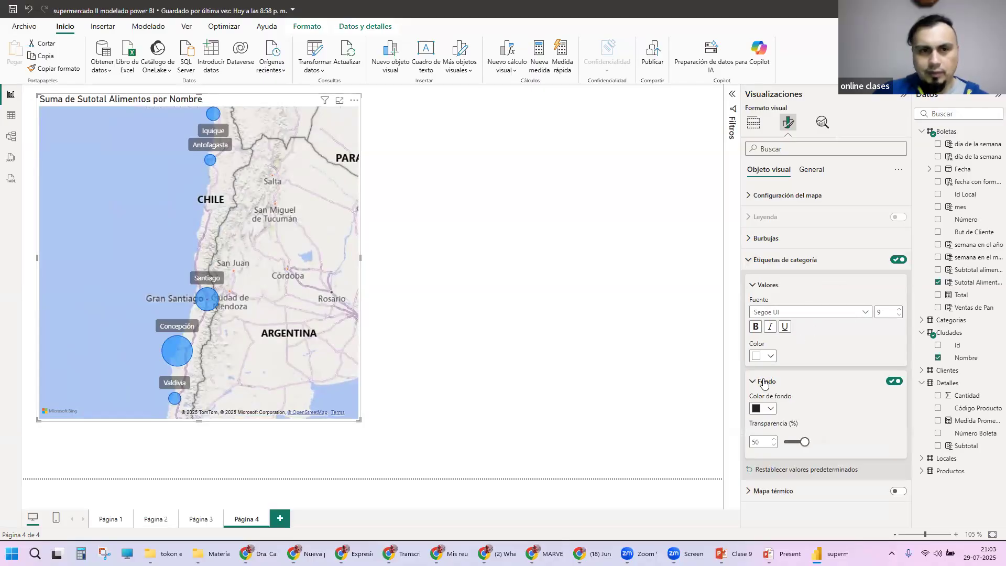
left_click(895, 382)
left_click(771, 357)
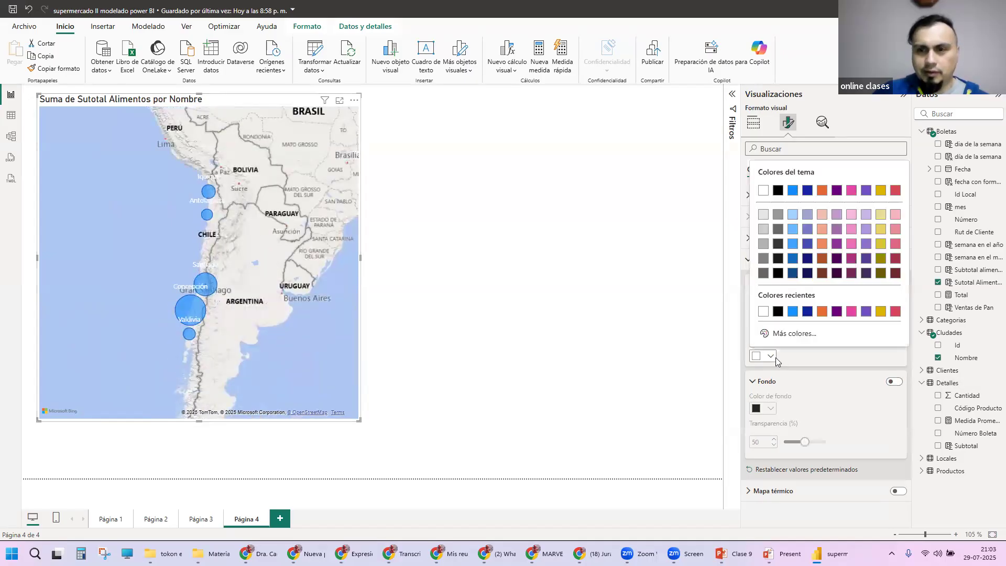
left_click(778, 272)
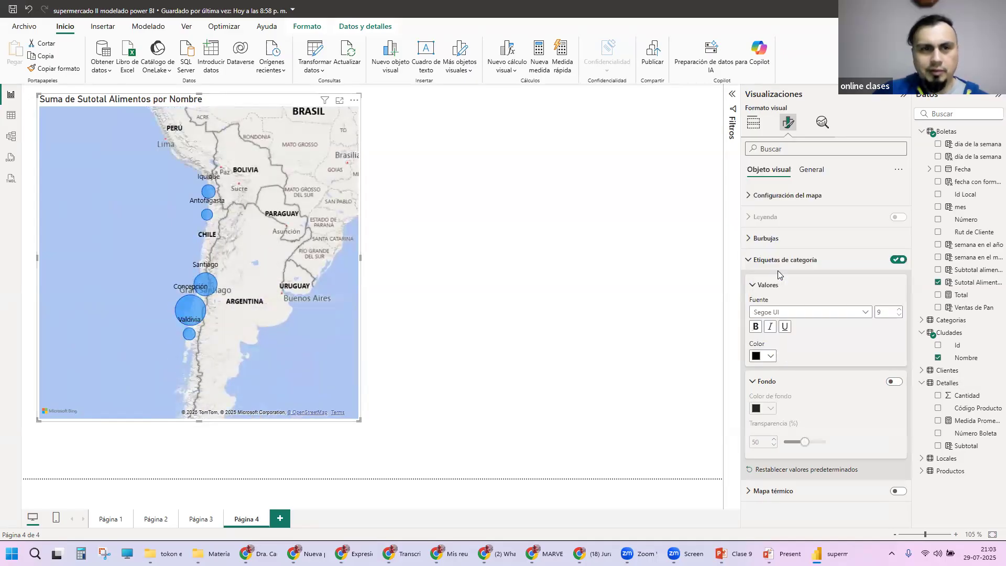
Step: Try red and dark blue as the text color of the category labels
left_click(771, 356)
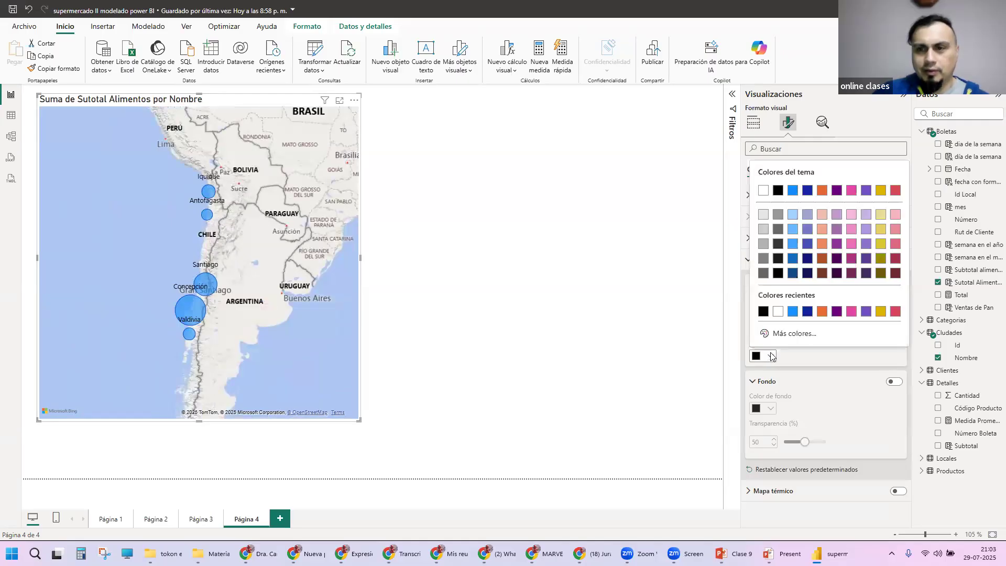
left_click(896, 311)
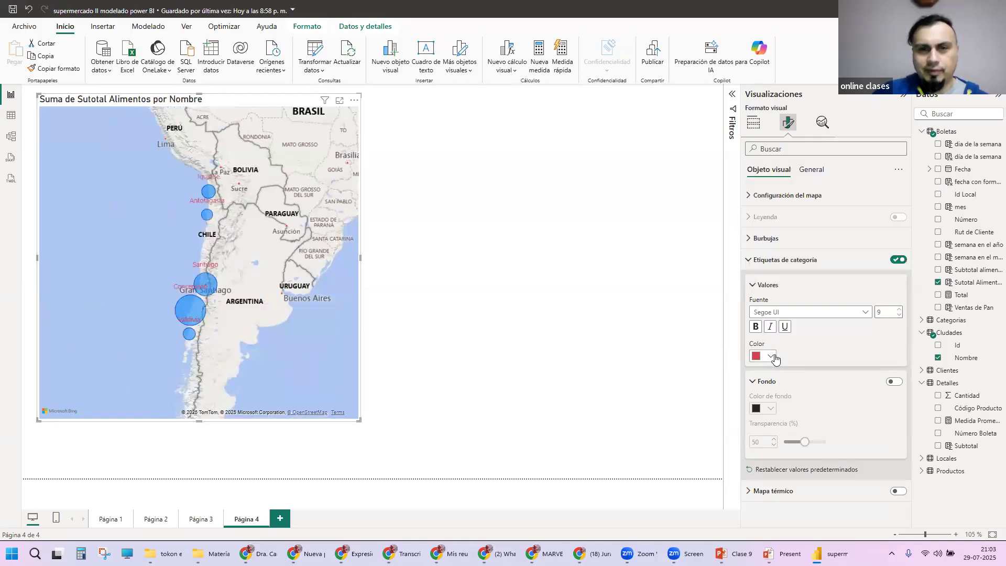
left_click(773, 357)
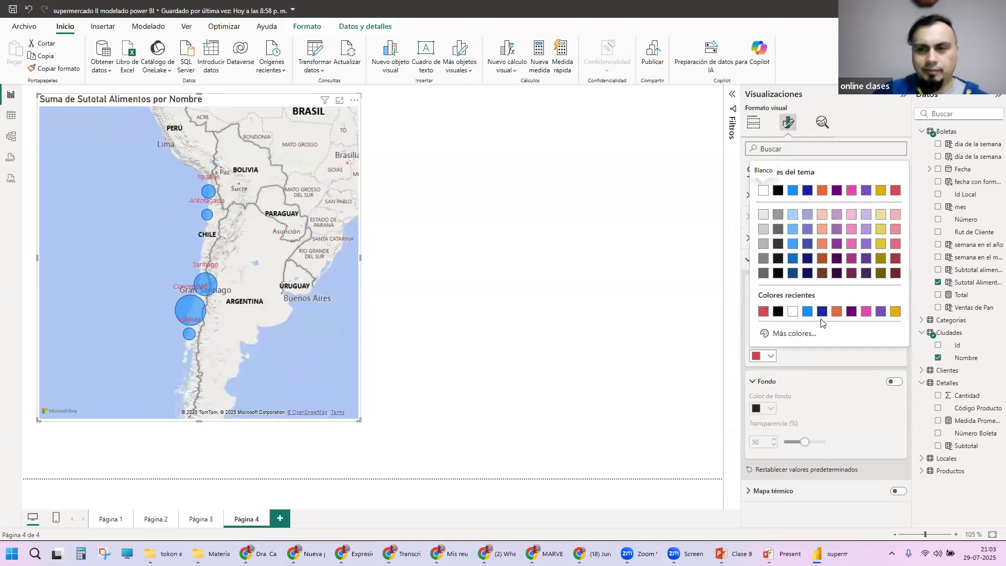
left_click(822, 313)
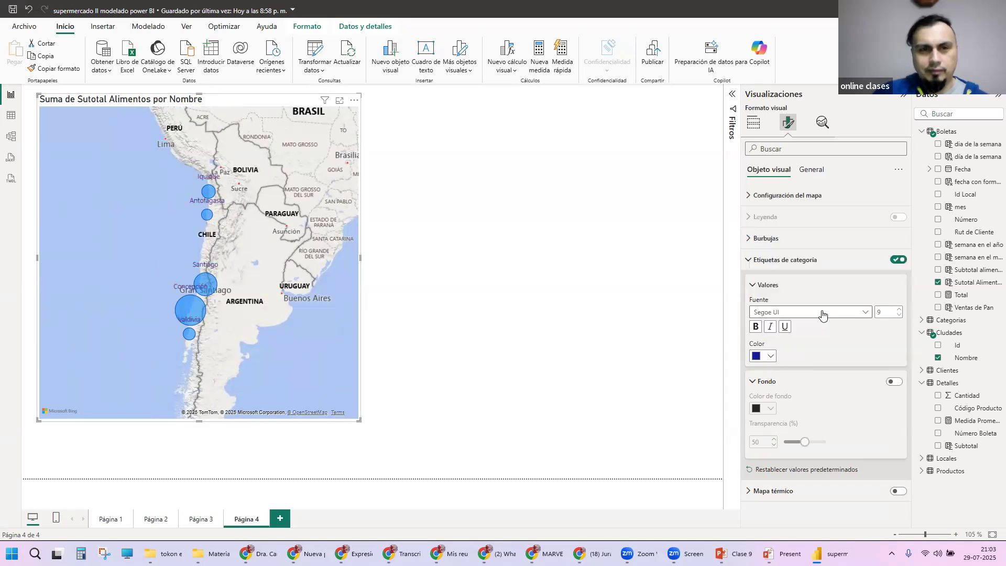
Step: Set the category labels' text color to the theme color Negro and check the labels on the map
left_click(773, 357)
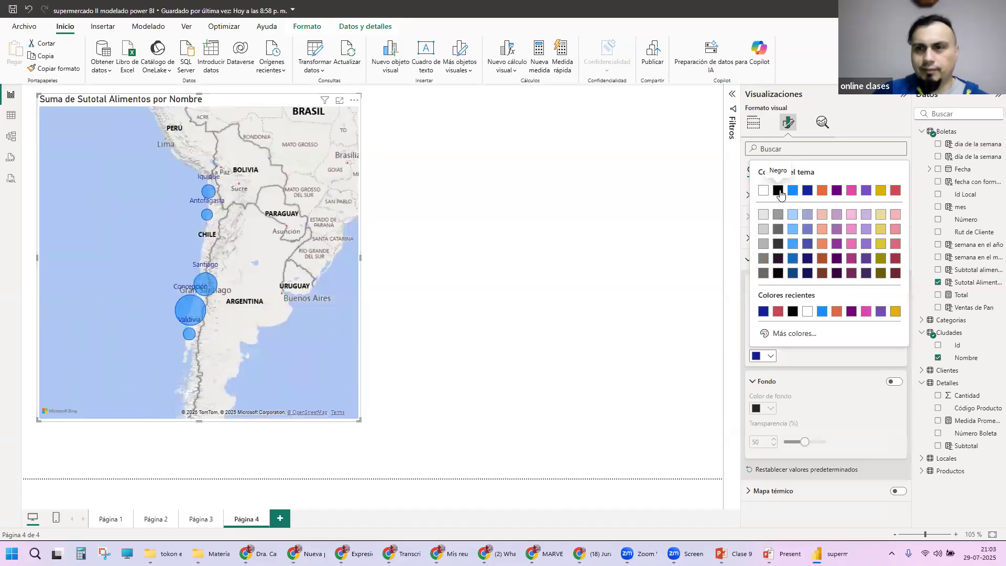
left_click(778, 190)
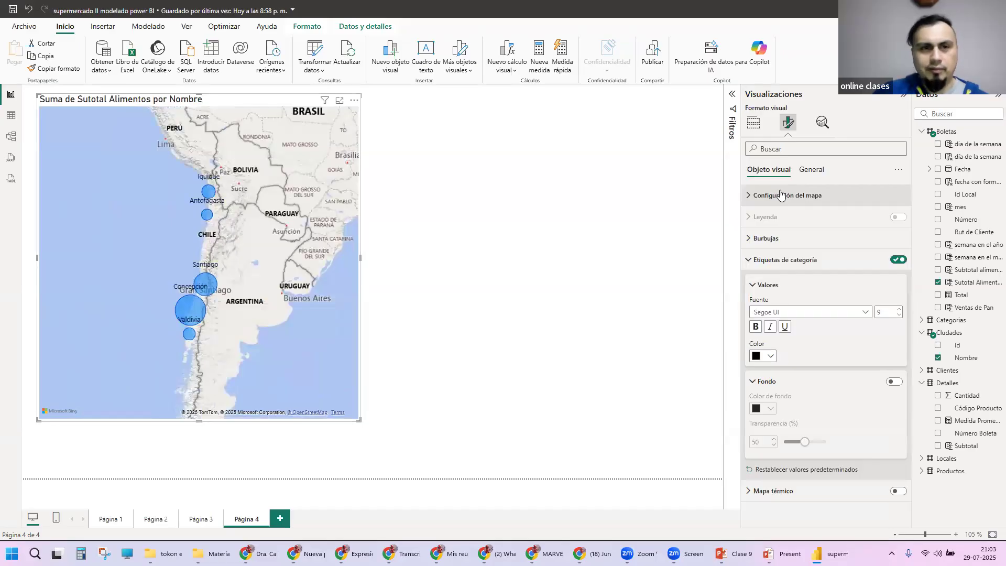
scroll(225, 241, "up", 3)
left_click_drag(300, 237, 306, 194)
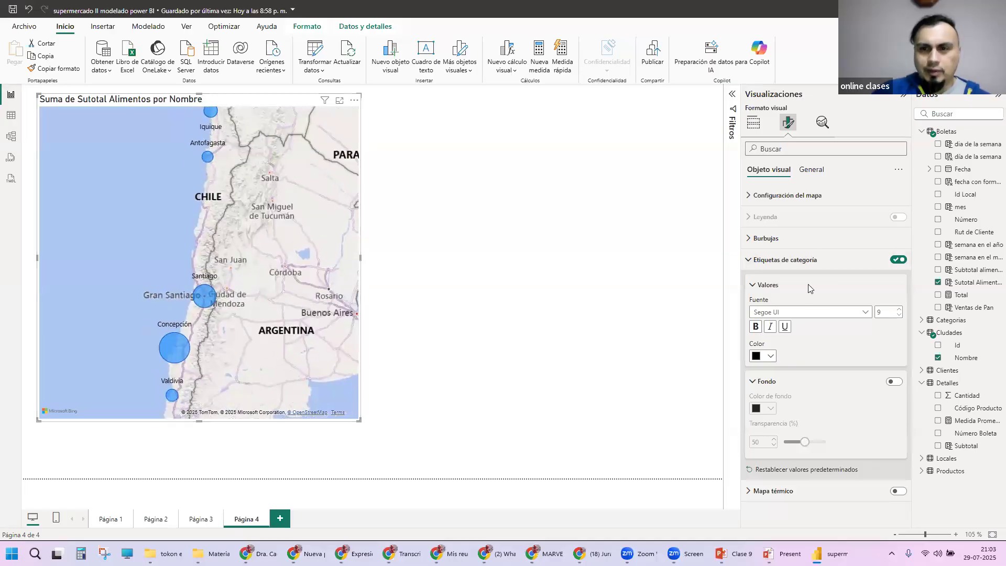
Step: Turn on the map's Mapa térmico and examine the heat spots along Chile
left_click(781, 490)
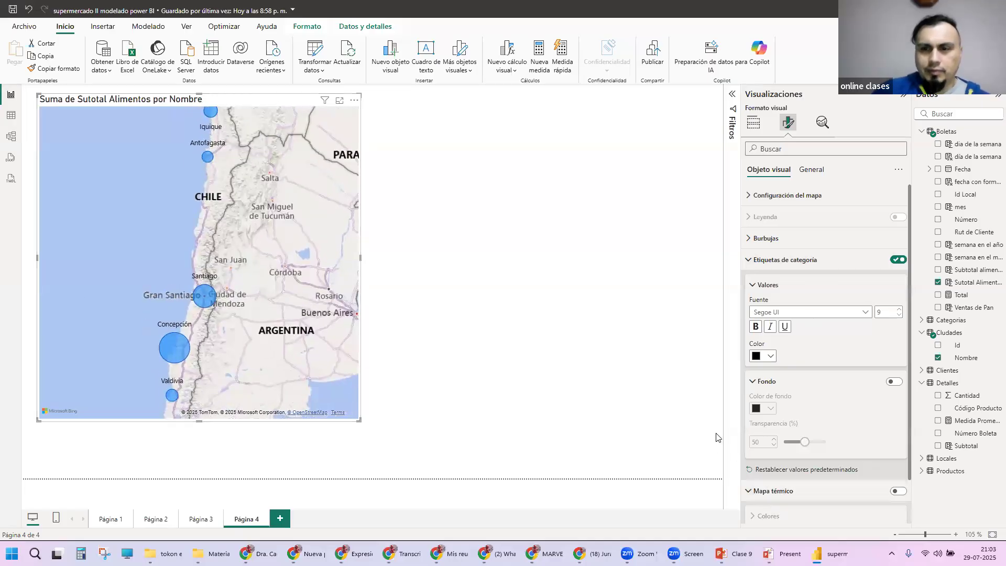
scroll(855, 506, "down", 1)
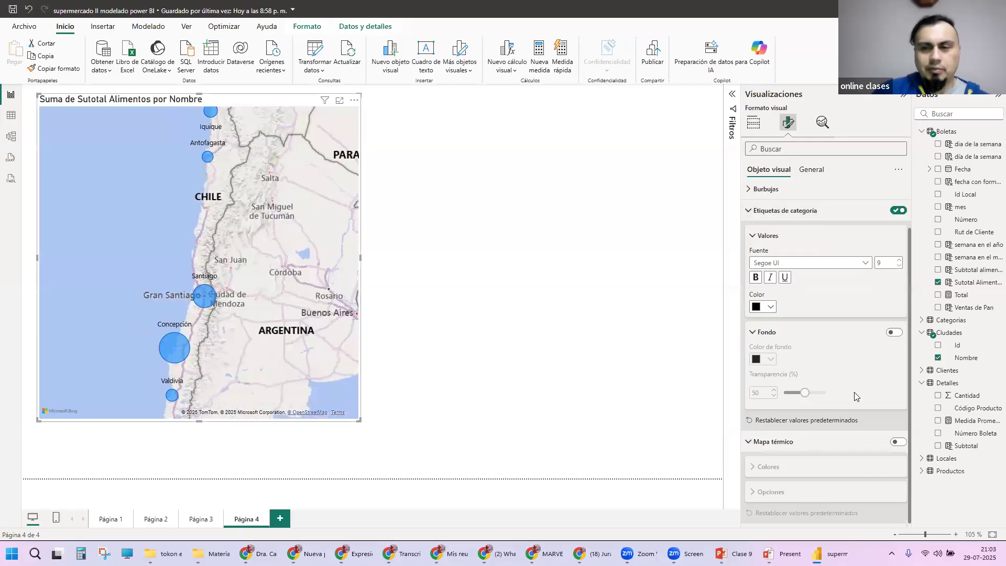
left_click(898, 443)
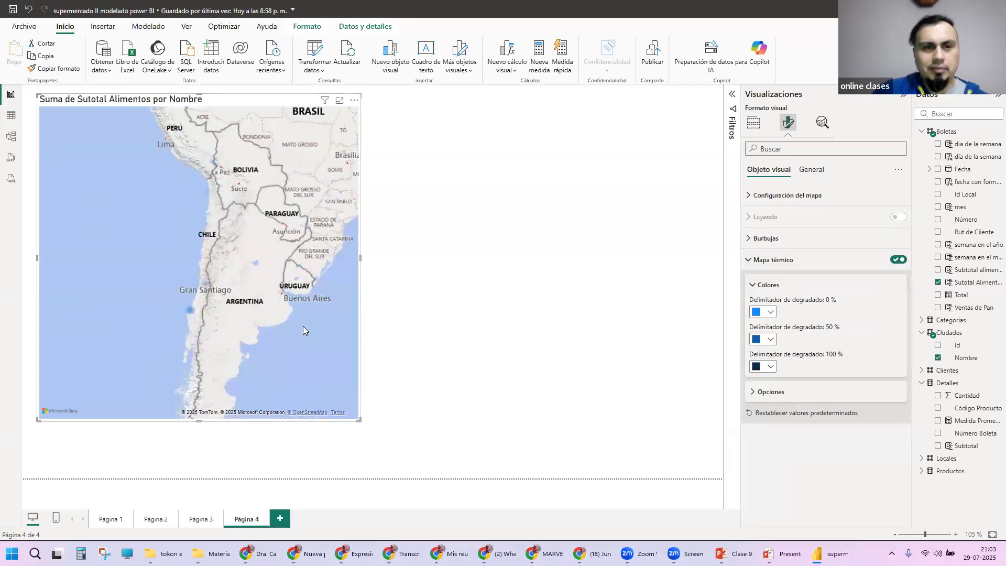
scroll(236, 318, "up", 4)
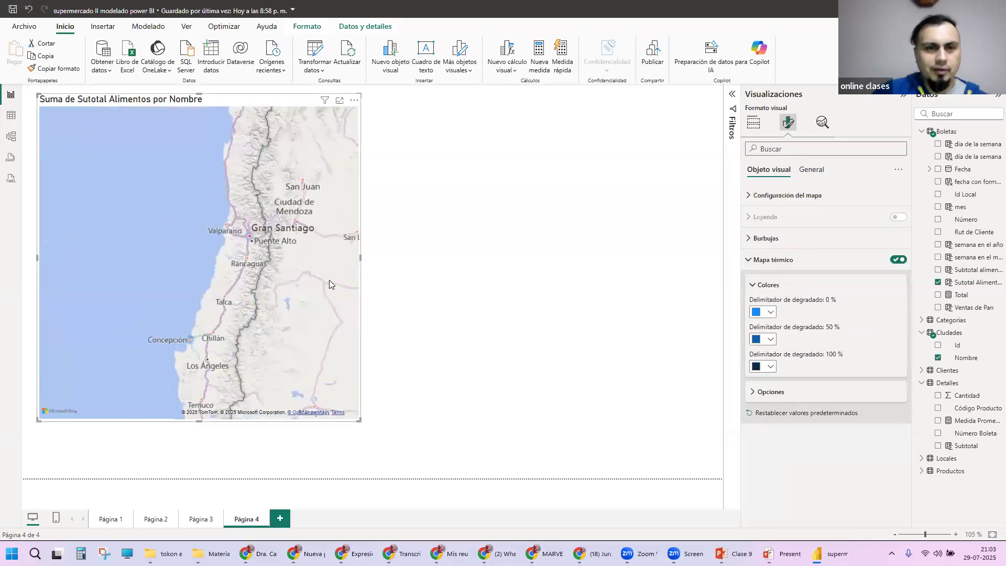
scroll(275, 282, "down", 2)
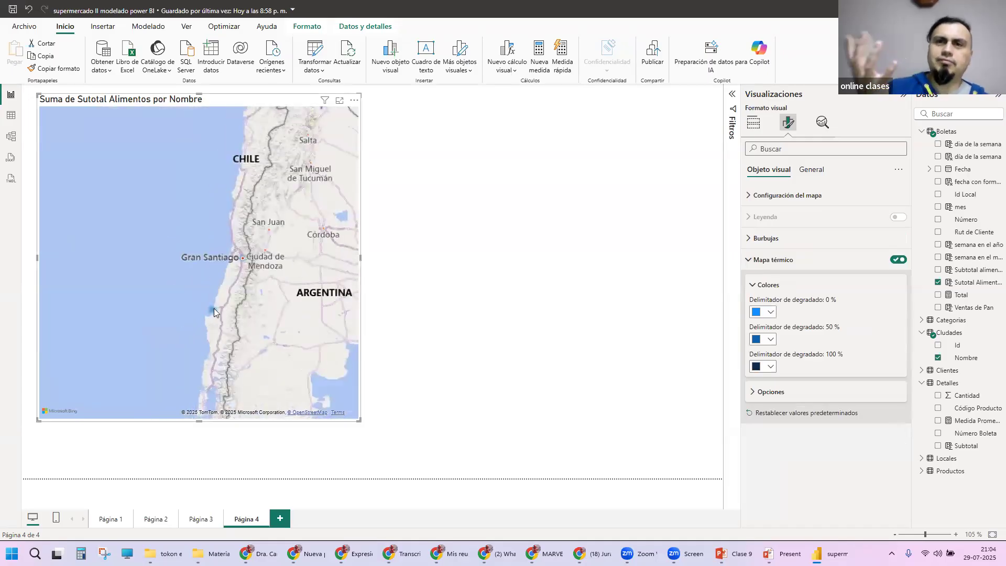
left_click_drag(283, 227, 254, 282)
left_click_drag(220, 118, 215, 191)
left_click_drag(264, 244, 259, 190)
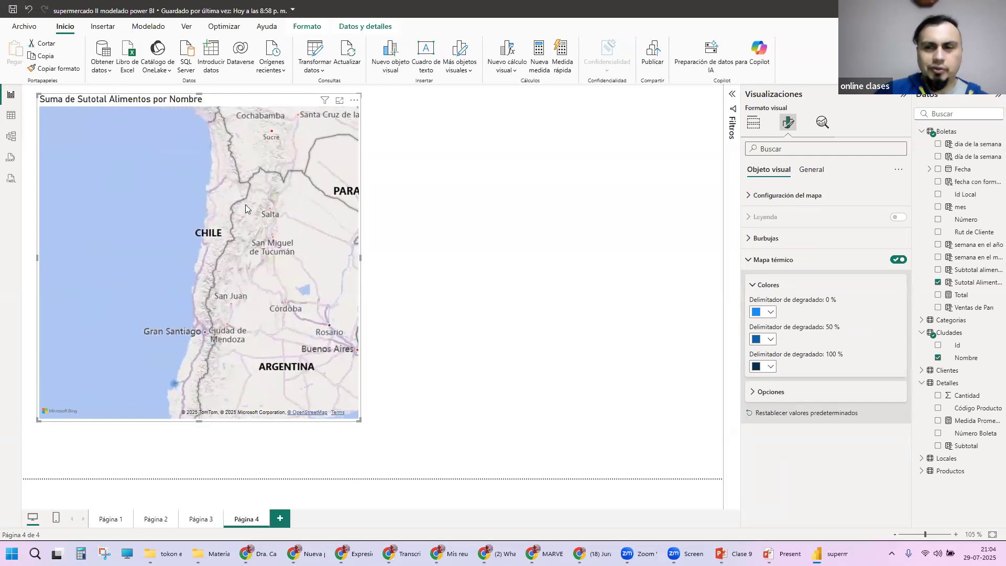
Step: Set the Radio of the Mapa térmico to 56 px, keeping its Transparencia at 0 %
left_click(764, 391)
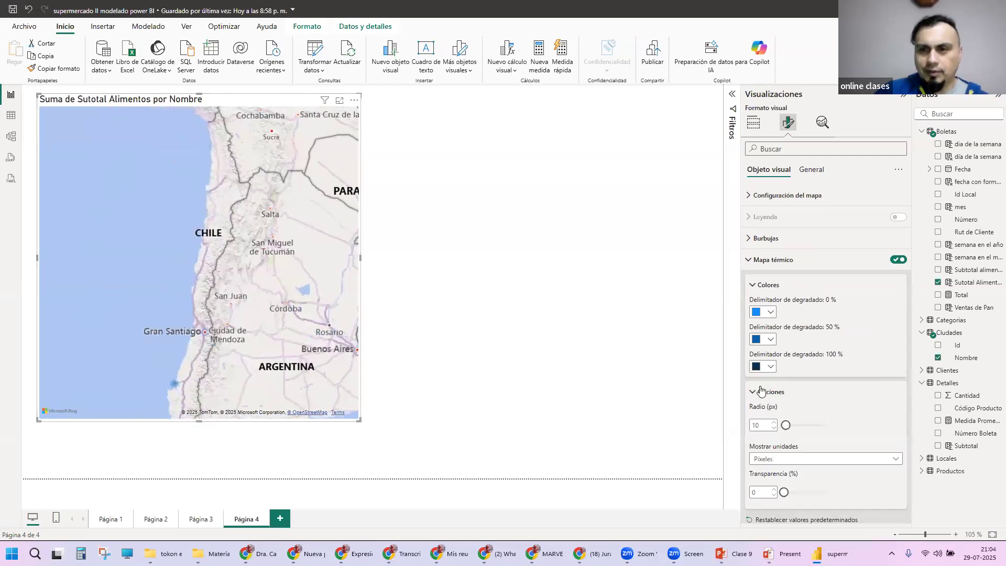
left_click_drag(785, 425, 796, 427)
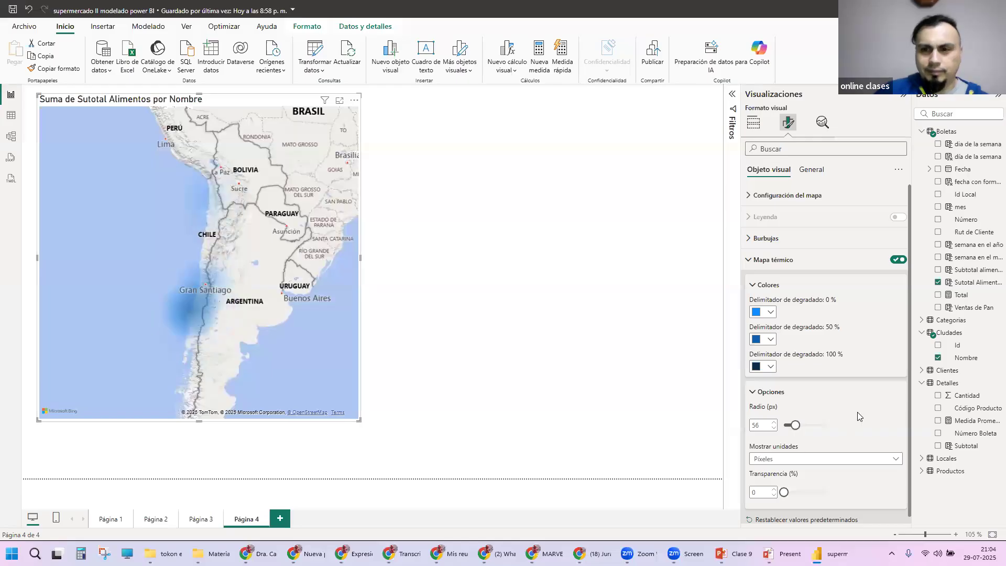
mouse_move(784, 491)
left_mouse_down()
mouse_move(830, 492)
mouse_move(785, 492)
left_mouse_up()
Step: Try another Mostrar unidades option for the heat map, return it to Píxeles, and turn off Mapa térmico
left_click(802, 459)
left_click(787, 485)
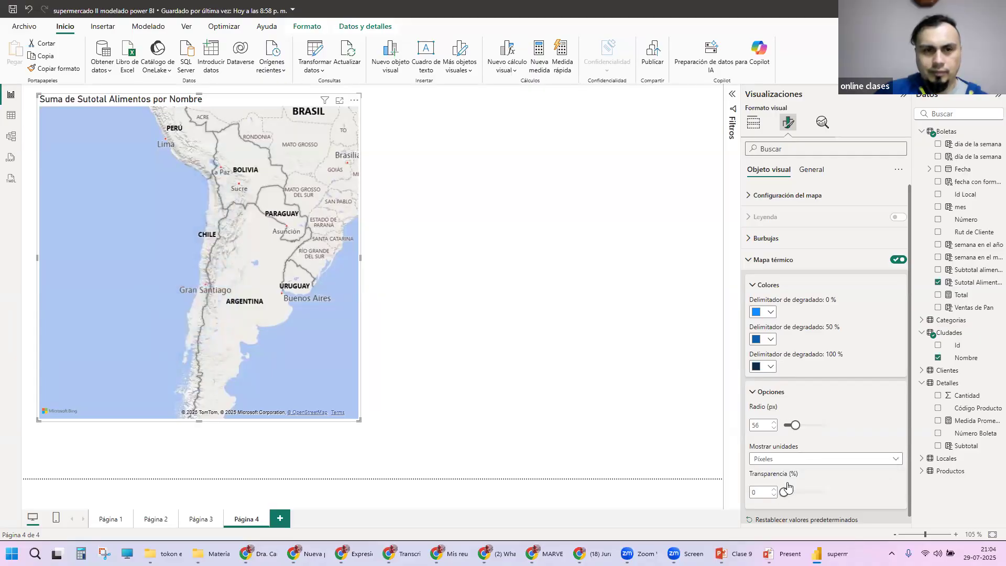
left_click(805, 460)
left_click(801, 473)
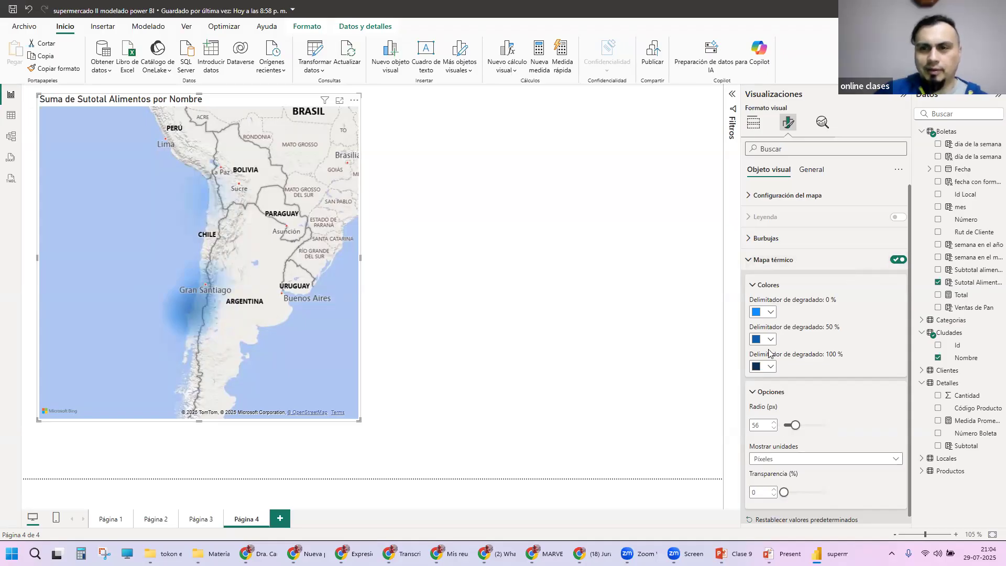
left_click(898, 260)
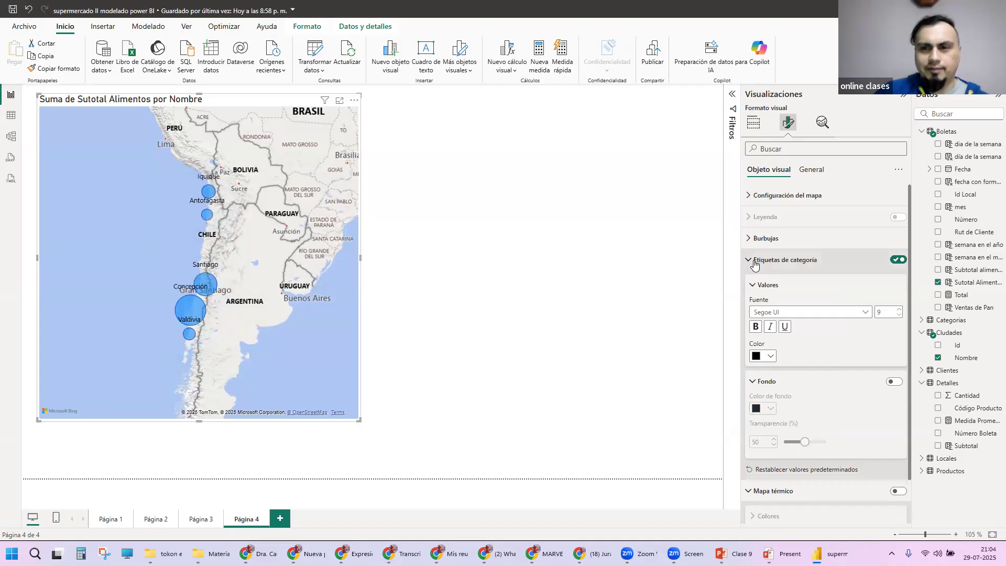
Step: In the map's Configuración del mapa, try the Aéreo style
left_click(755, 261)
left_click(753, 283)
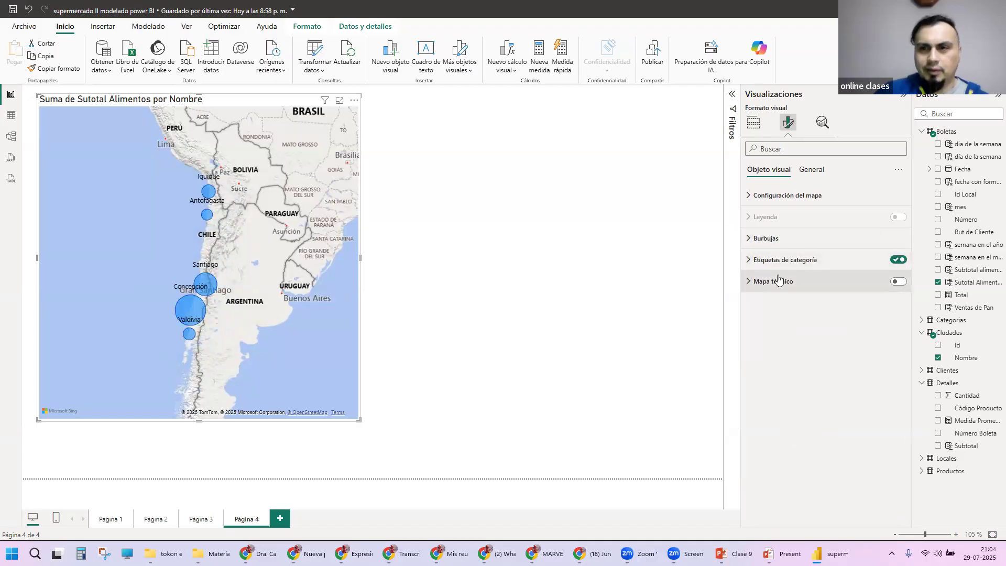
left_click(756, 197)
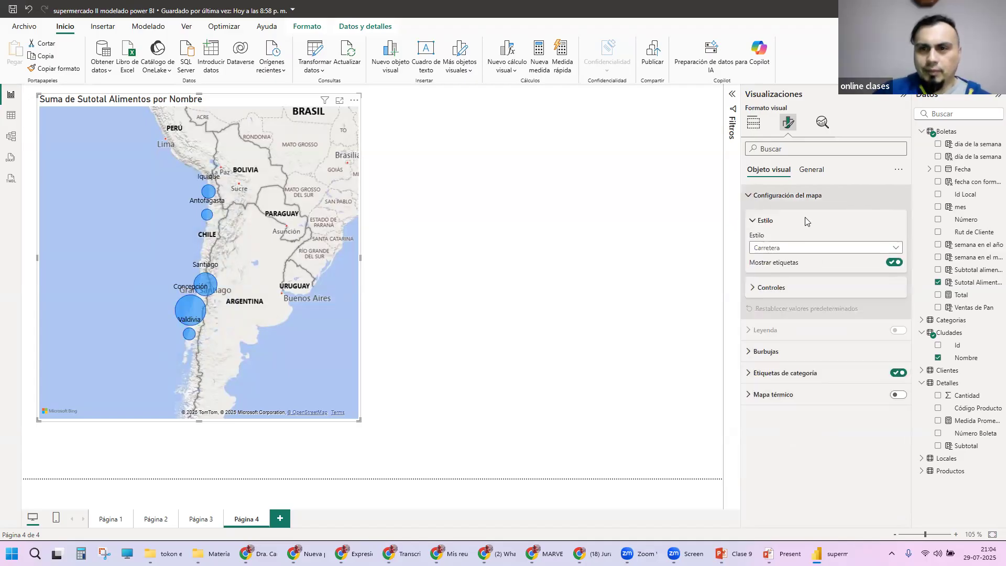
left_click(828, 249)
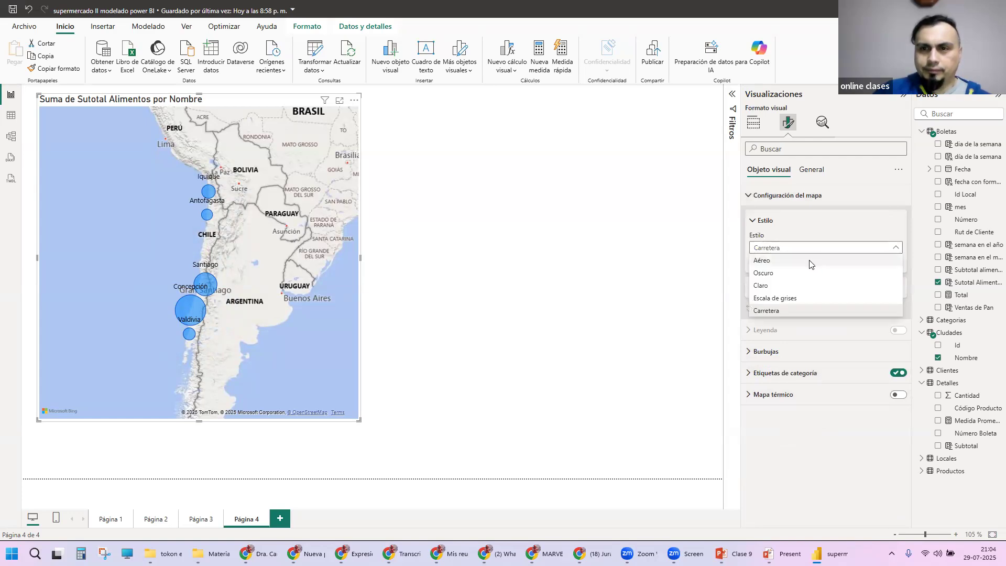
left_click(812, 261)
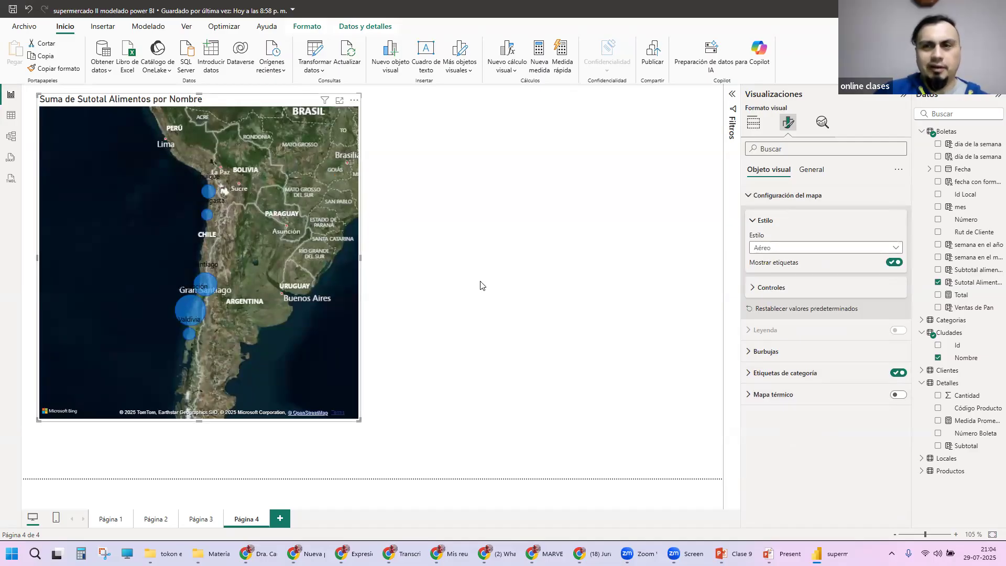
Step: Try the Oscuro, Claro, Escala de grises and Carretera styles on the map in turn
left_click(803, 250)
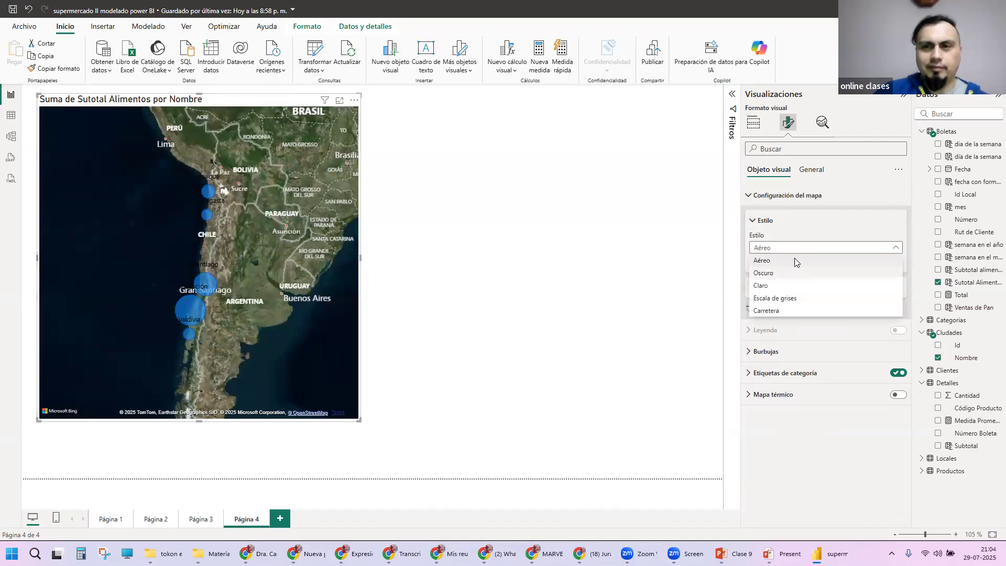
left_click(793, 273)
left_click(793, 249)
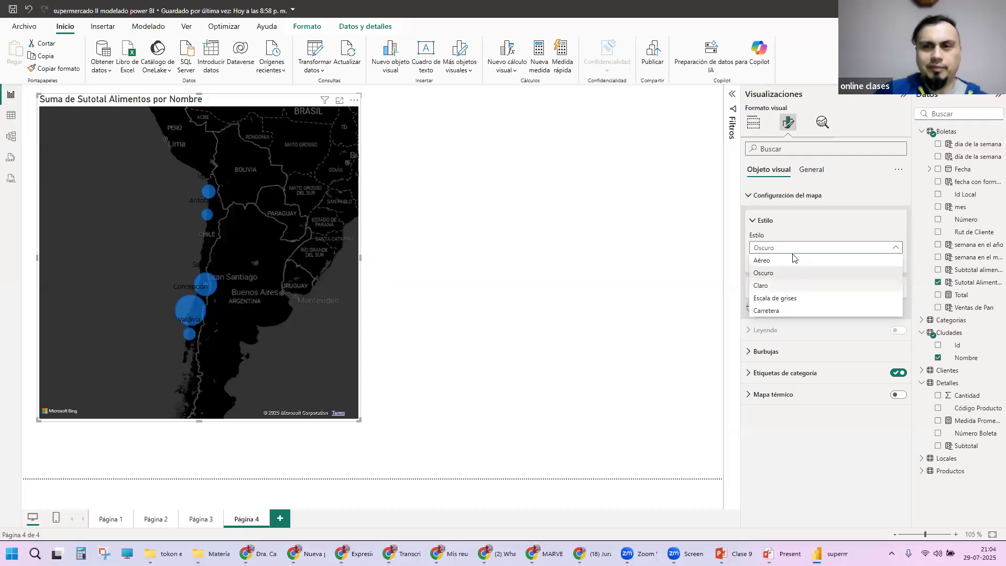
left_click(794, 285)
left_click(795, 248)
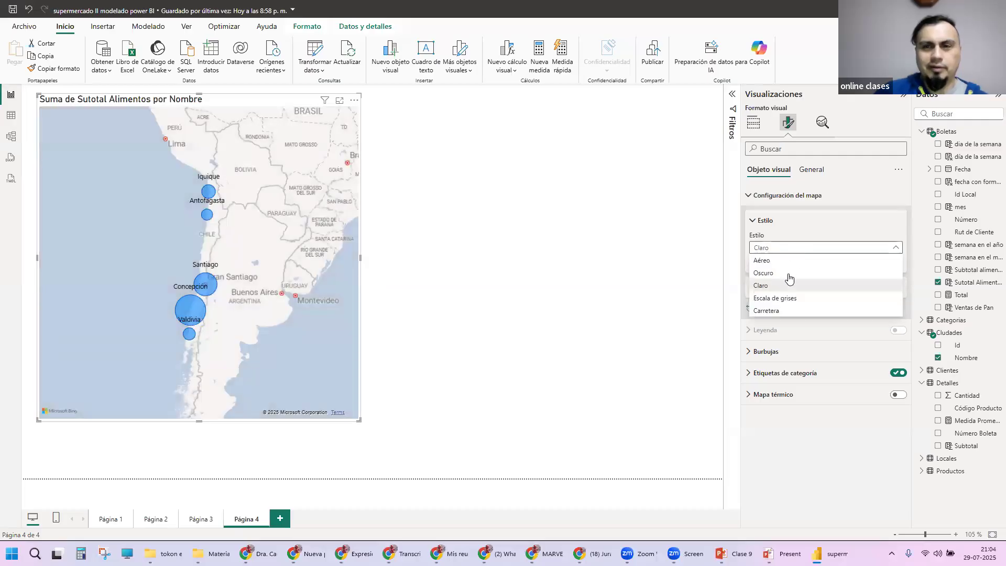
left_click(791, 293)
left_click(794, 249)
left_click(781, 310)
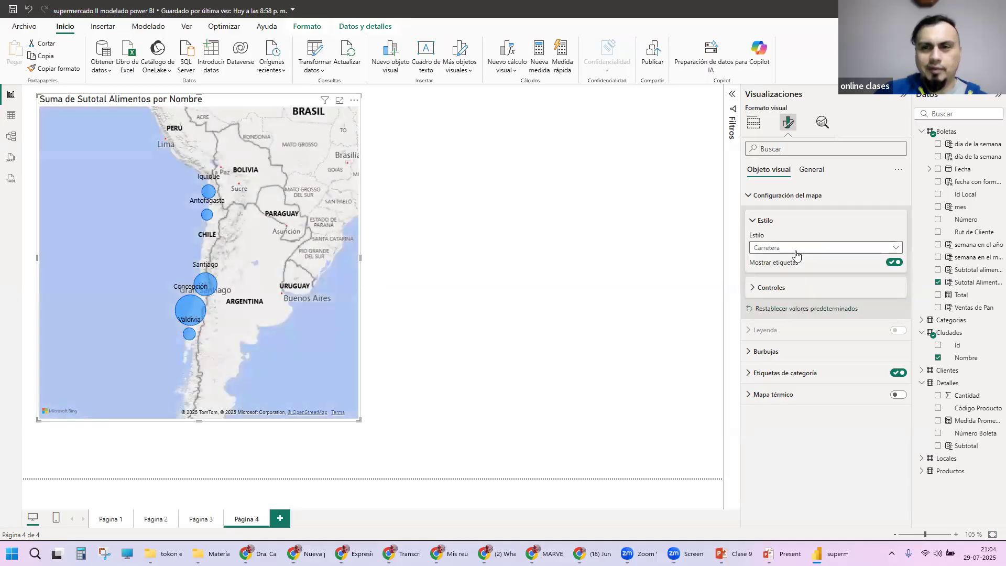
Step: Set the map's Estilo to Claro and turn on Botones de zoom among its controls
left_click(795, 249)
left_click(776, 286)
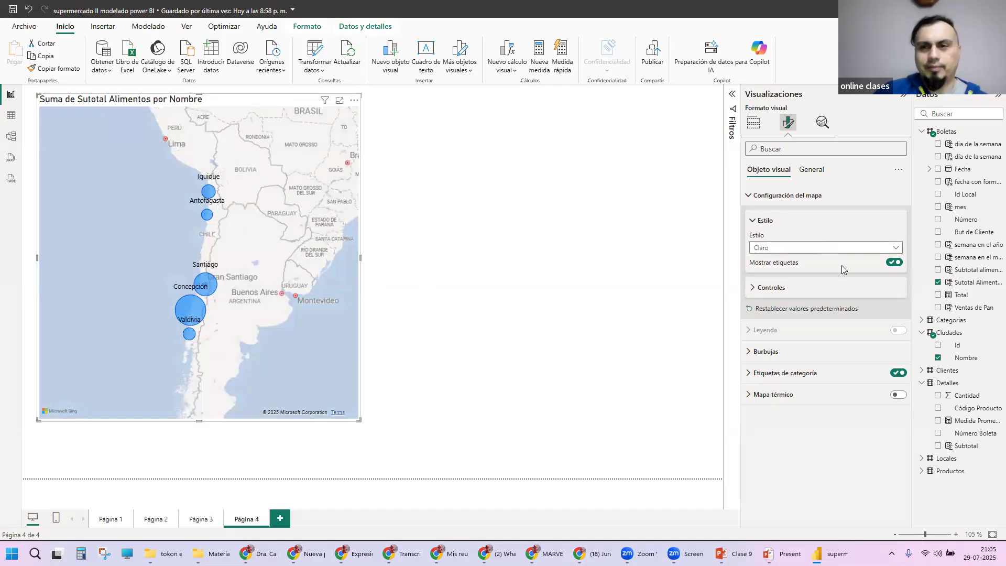
left_click(752, 289)
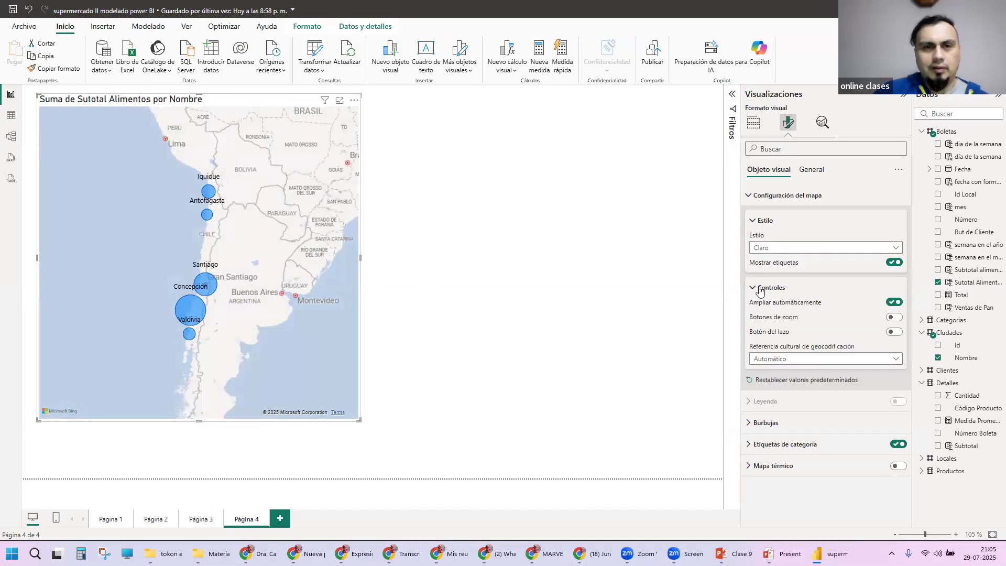
left_click(894, 317)
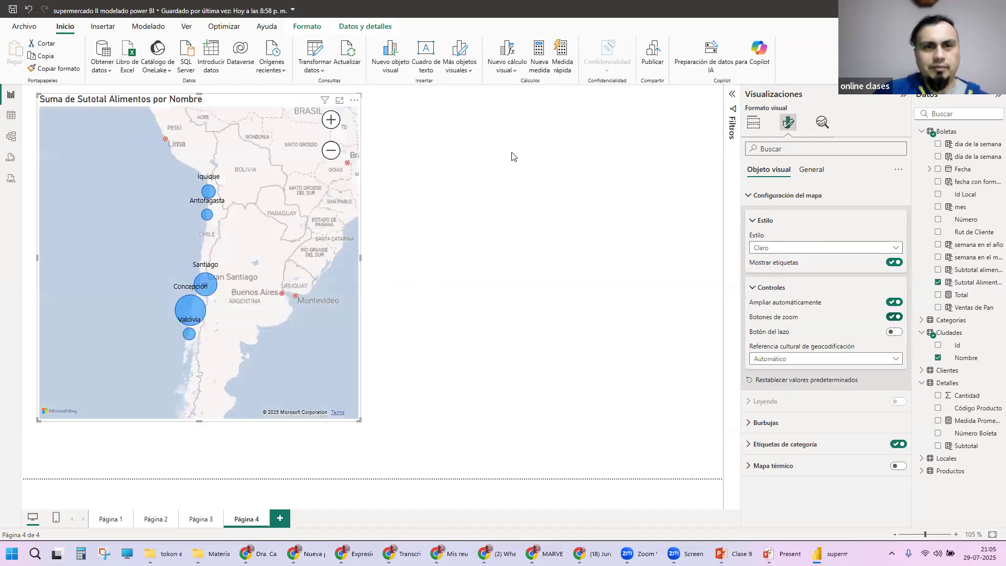
Step: Test the map's own zoom controls by zooming out and in and panning around the Chilean cities
left_click(331, 151)
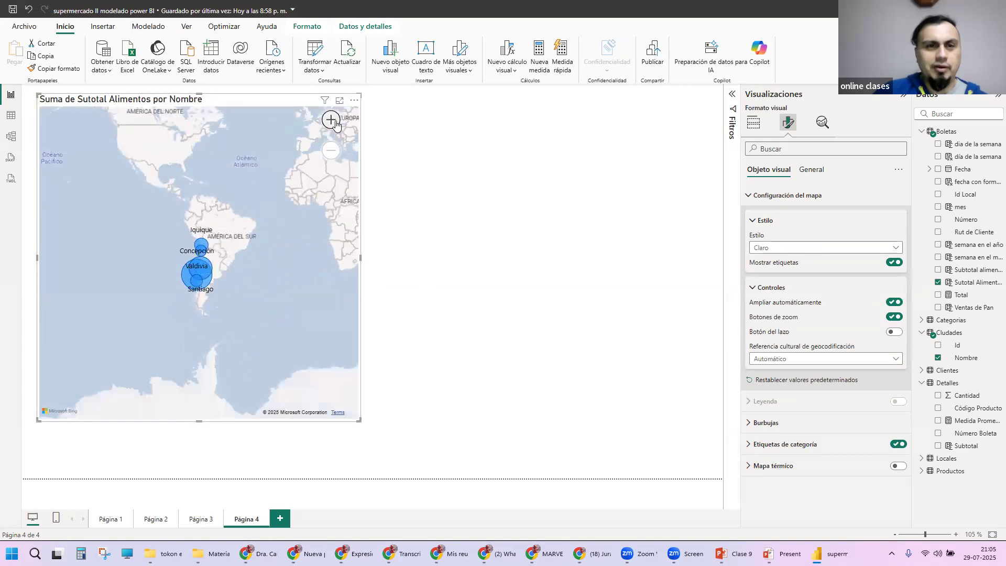
left_click(331, 120)
left_click(333, 122)
left_click_drag(287, 175, 333, 222)
left_click(334, 153)
left_click(329, 121)
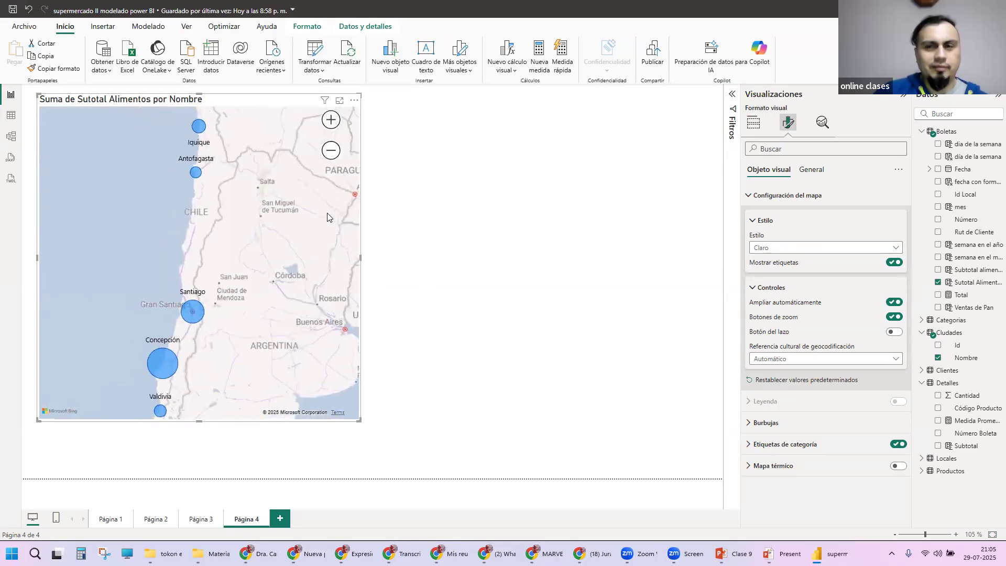
Step: Turn on Botón del lazo and try to area-select the city bubbles on the map
left_click(897, 338)
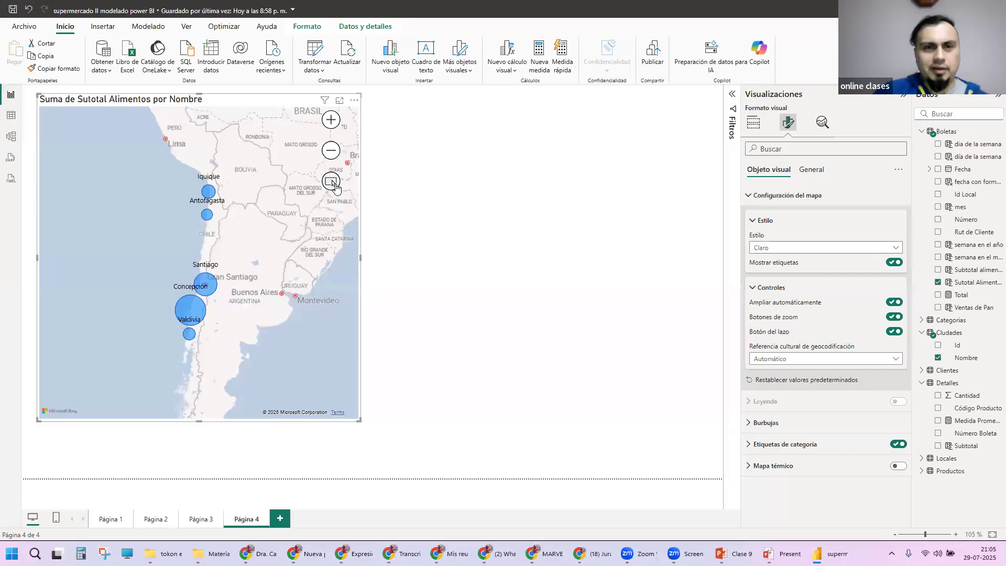
left_click(334, 184)
left_click_drag(175, 167, 259, 364)
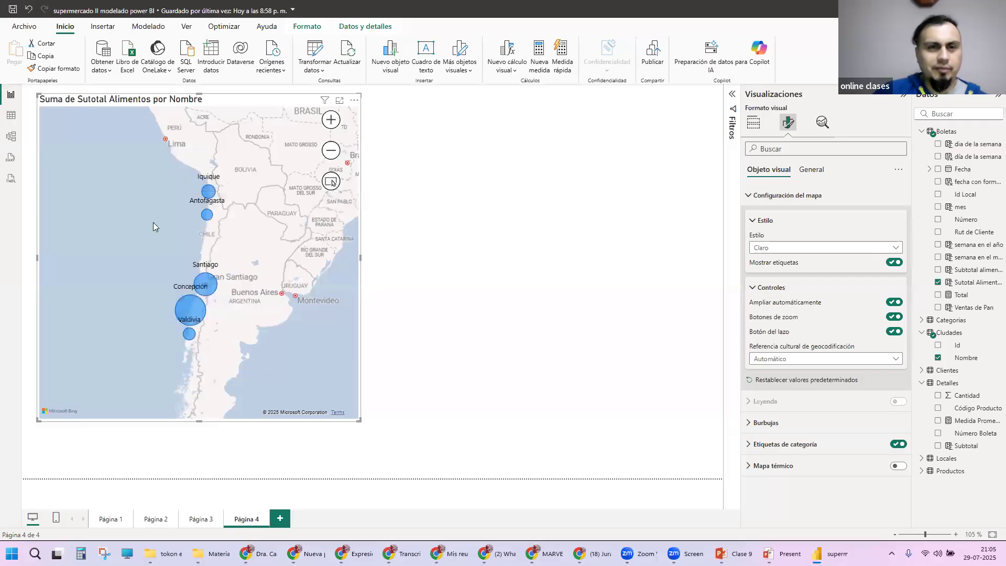
left_click(331, 182)
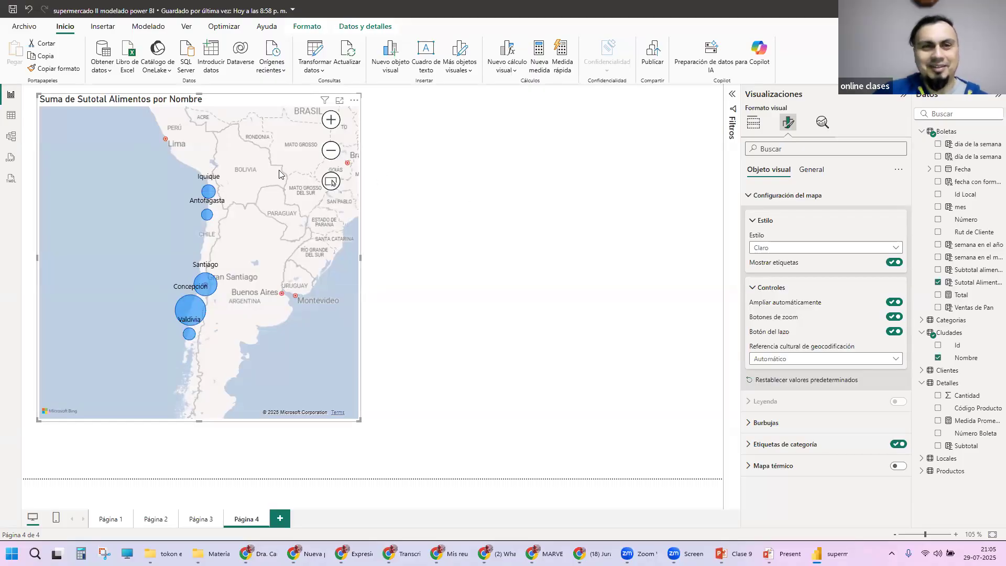
left_click_drag(218, 147, 325, 263)
left_click(332, 183)
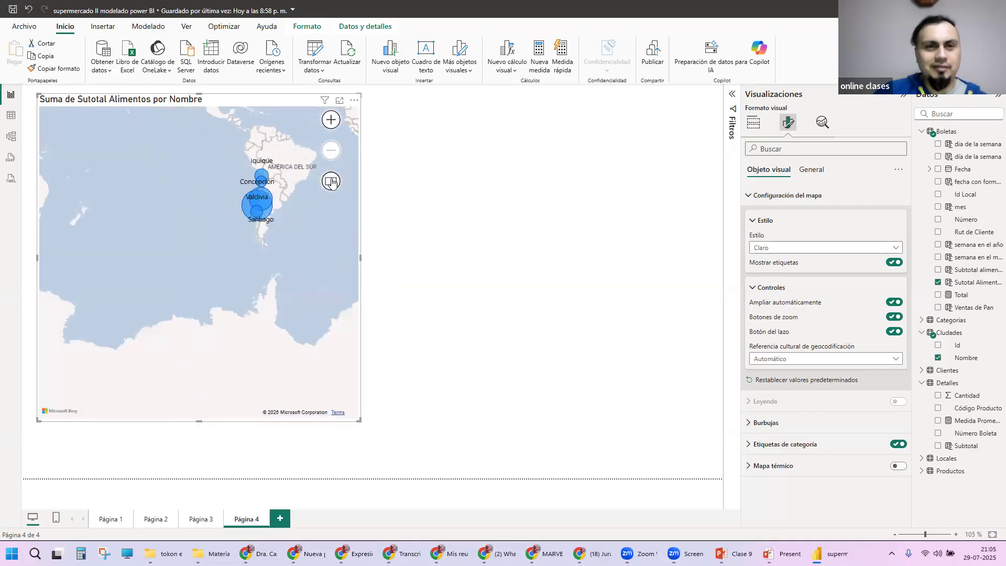
Step: Turn off Botón del lazo and review the Referencia cultural de geocodificación options, keeping Automático
scroll(294, 186, "up", 4)
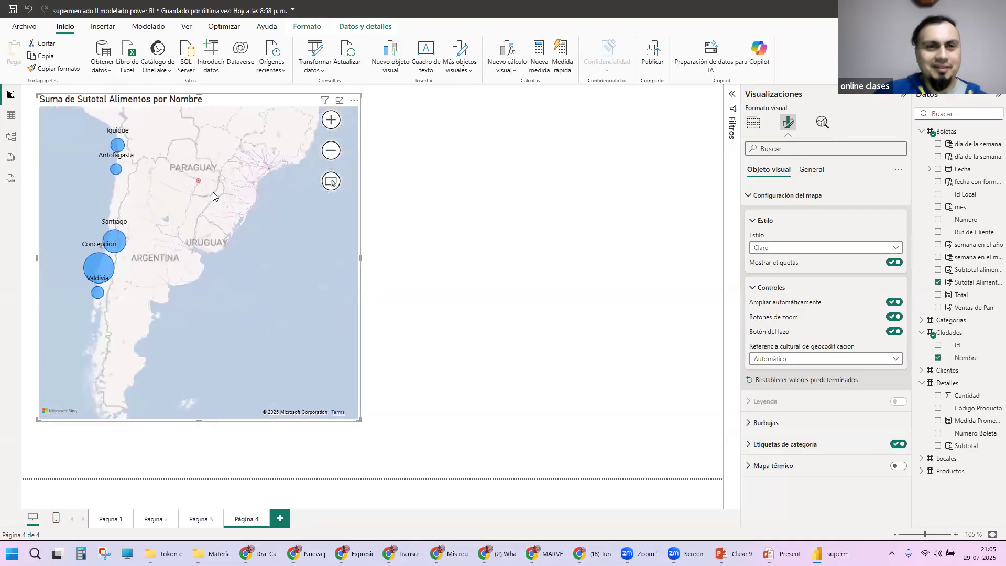
left_click_drag(213, 192, 249, 201)
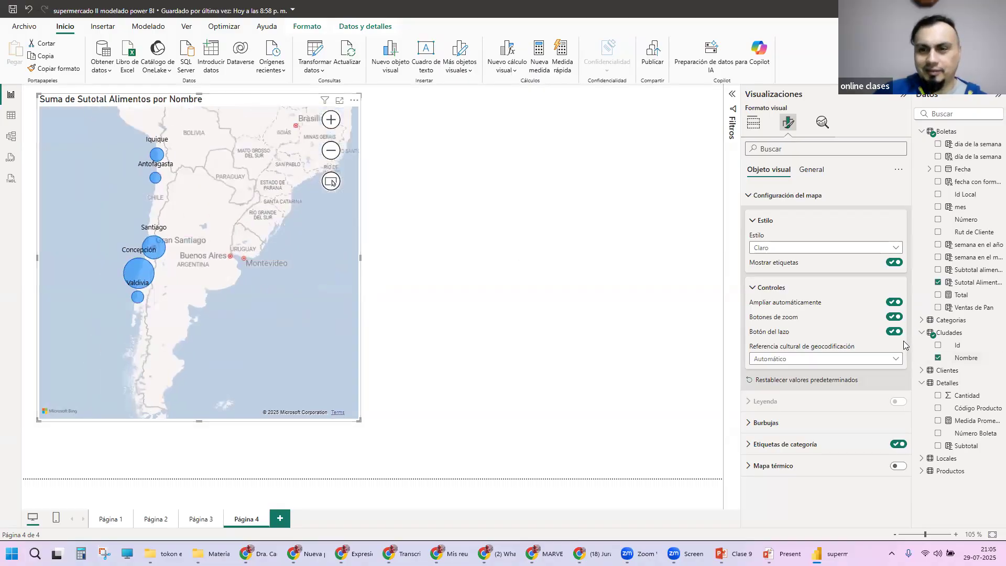
left_click(897, 357)
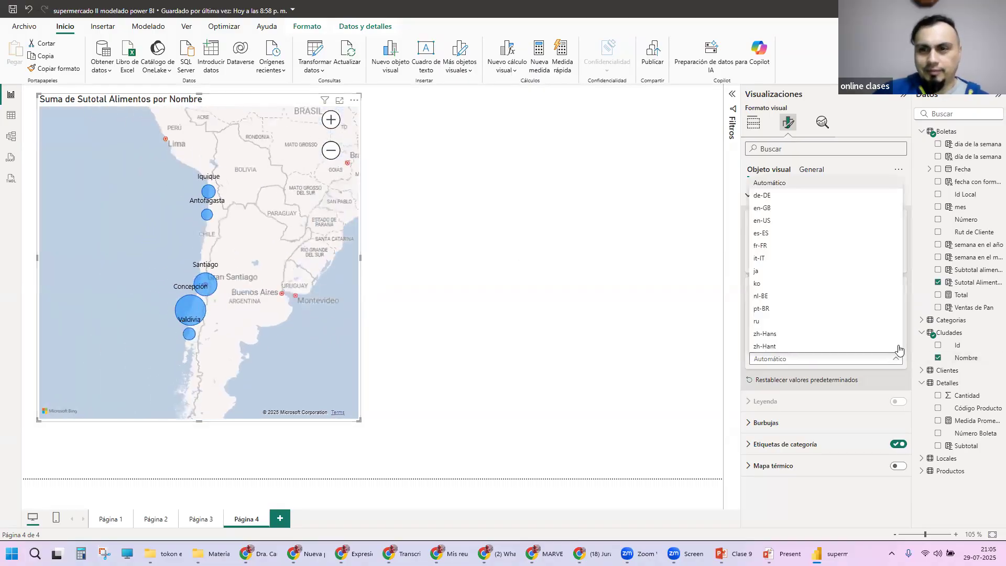
left_click(705, 229)
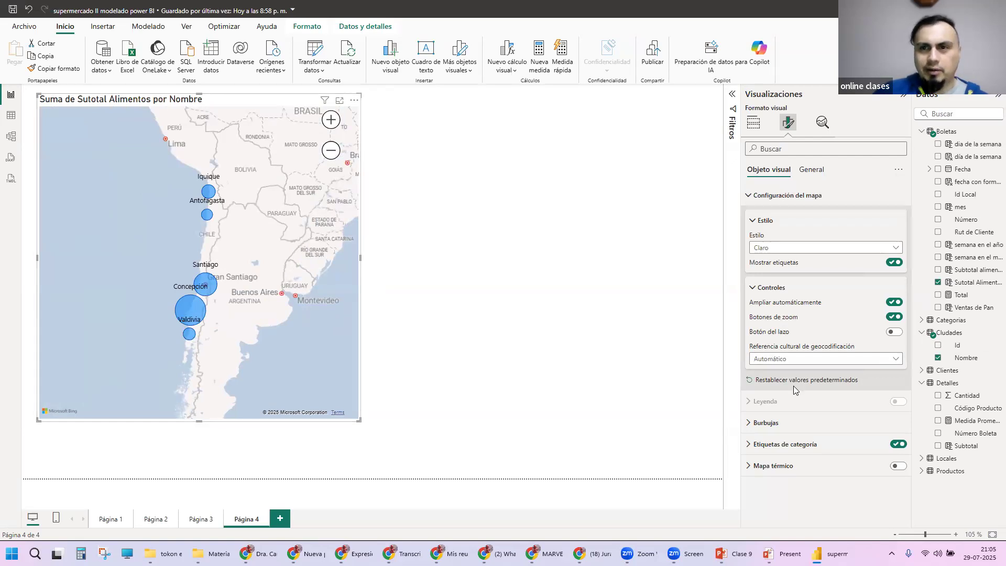
Step: Set the Valor predeterminado color of the map's Burbujas to the red theme color
left_click(749, 425)
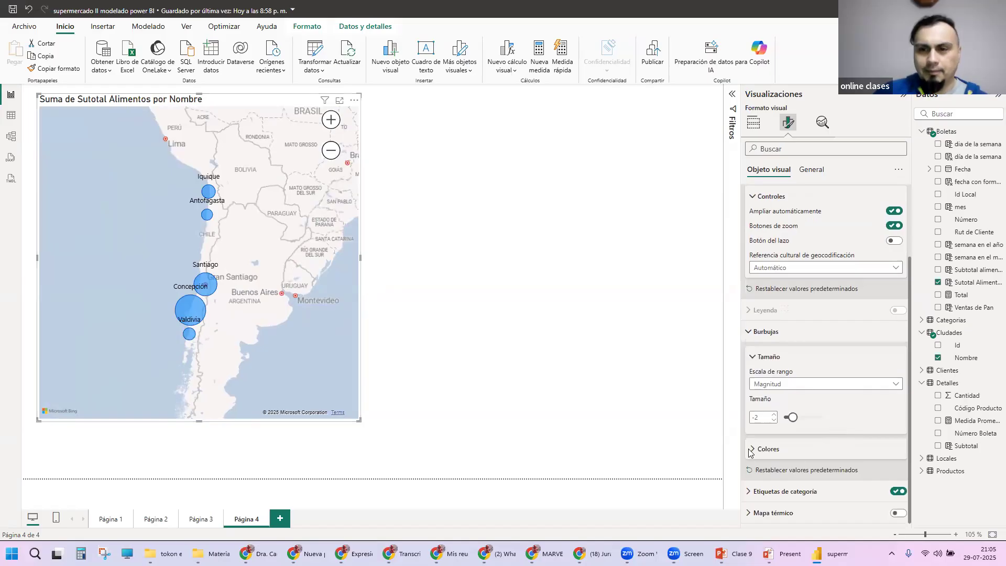
left_click(766, 448)
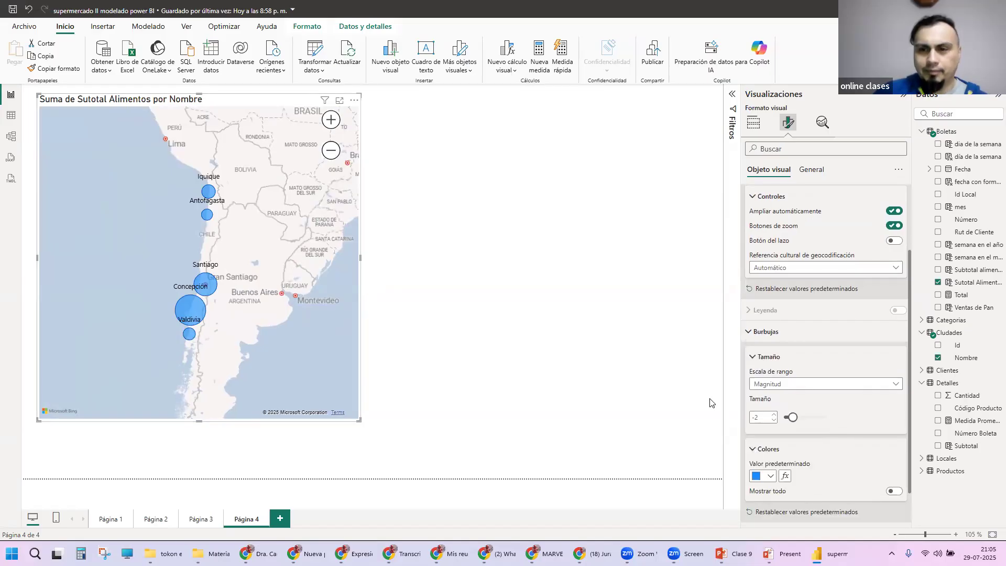
left_click(771, 477)
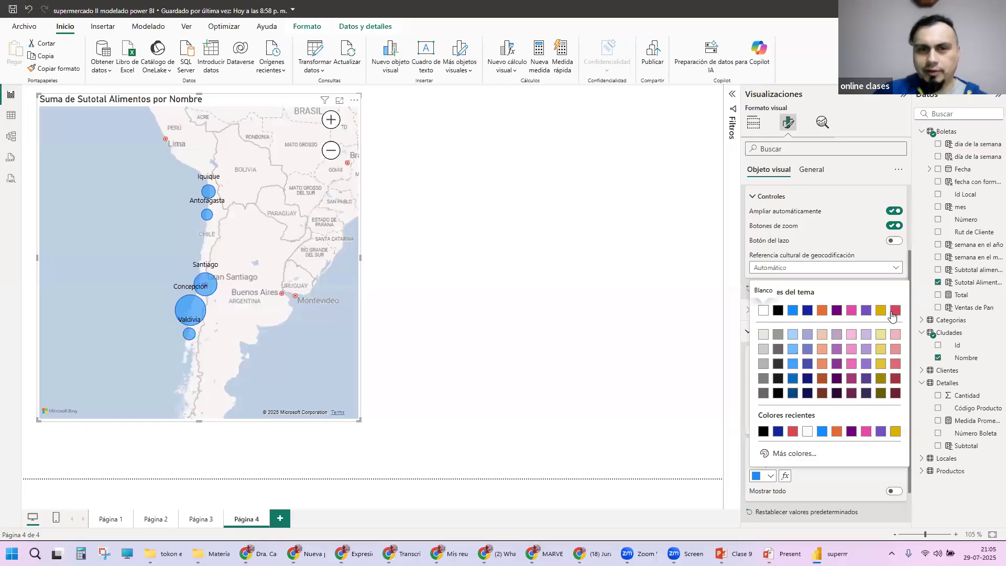
left_click(892, 312)
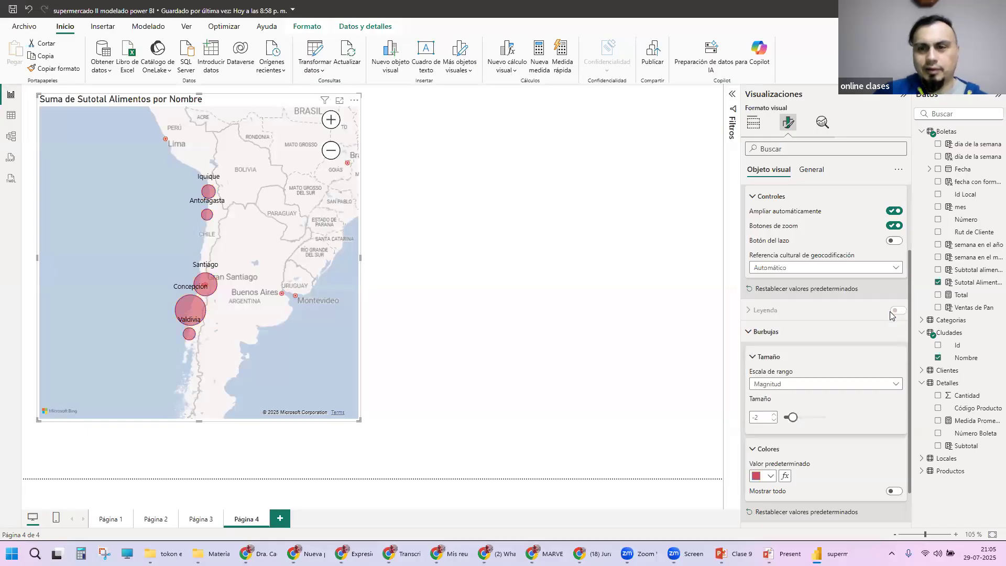
Step: Turn on Mostrar todo for the bubble colors and bring the individual city colors into view
left_click(893, 493)
left_click(894, 493)
left_click(894, 493)
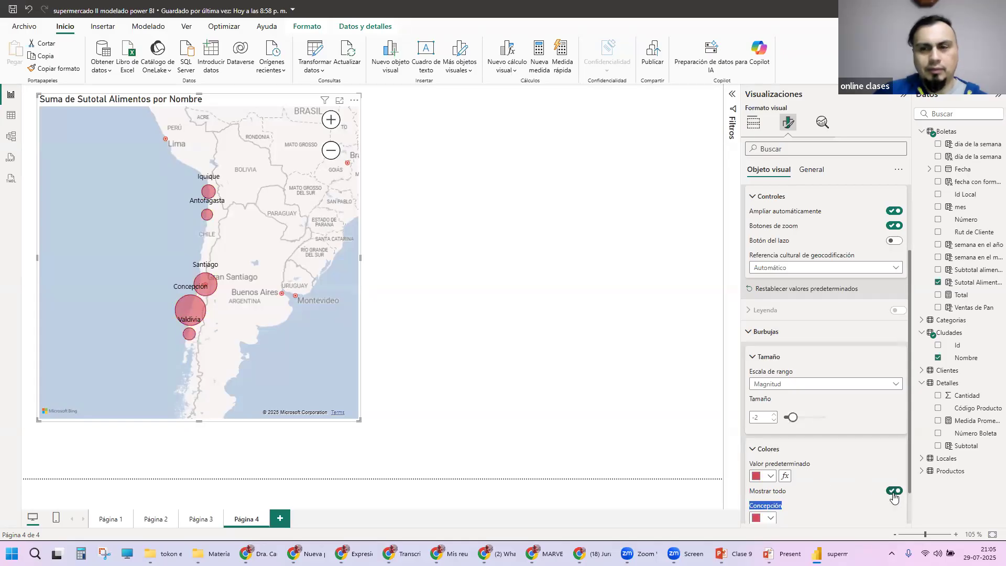
scroll(851, 454, "down", 3)
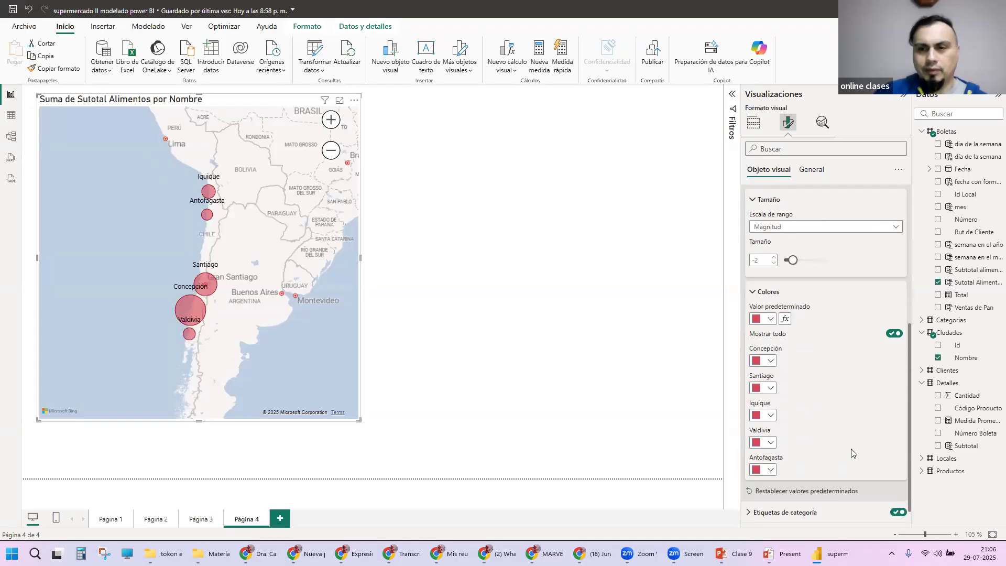
Step: Give Santiago's bubble the custom green color #19EA9D
left_click(761, 388)
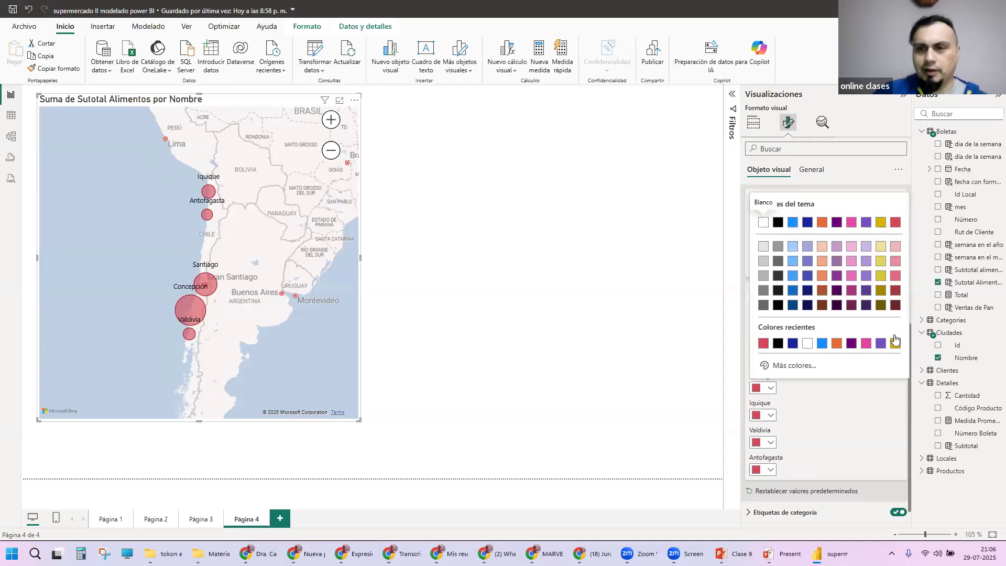
left_click(793, 365)
left_click(816, 330)
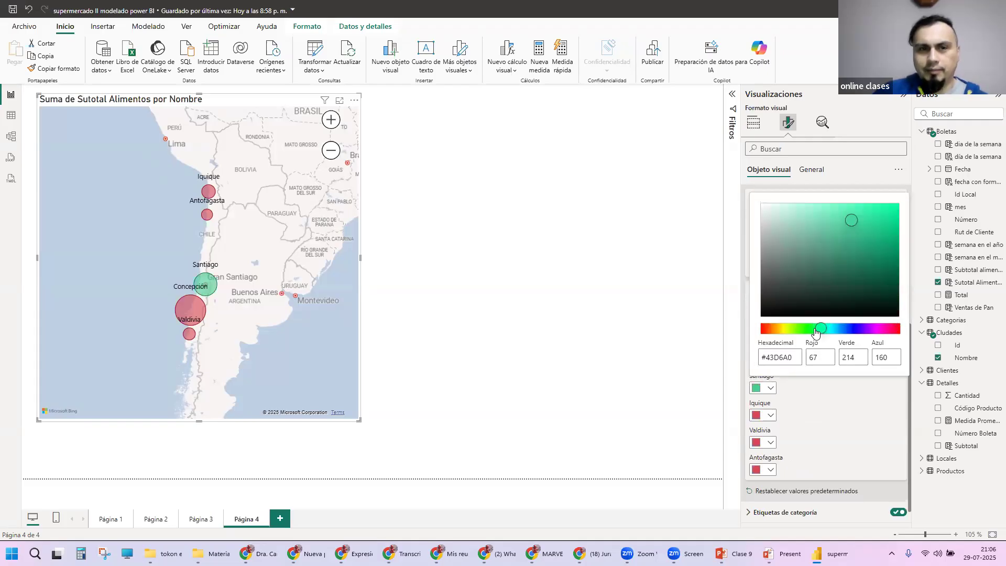
left_click_drag(870, 217, 881, 211)
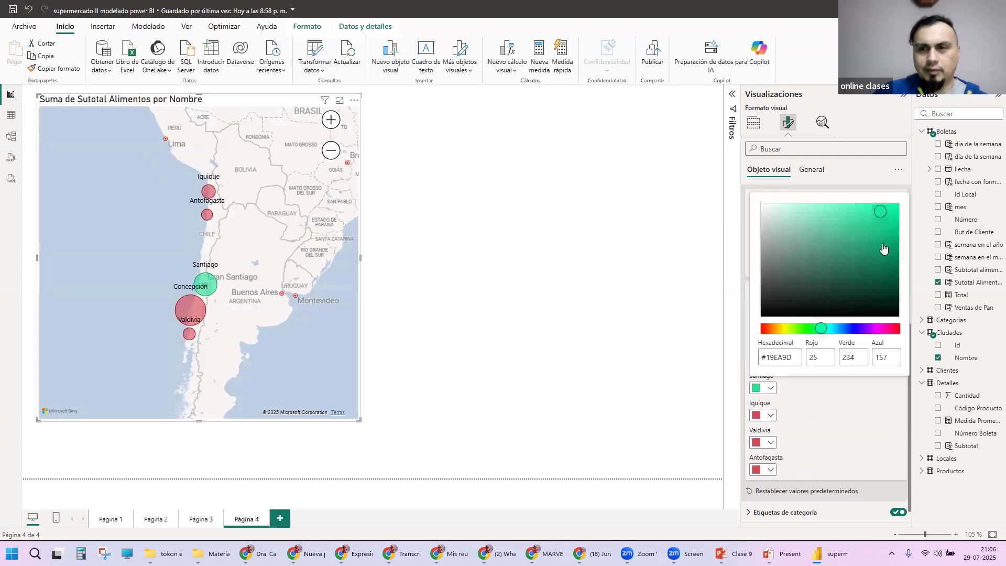
left_click(822, 424)
Step: Set Iquique's bubble color to the recent blue and Valdivia's to a light yellow theme shade
left_click(770, 415)
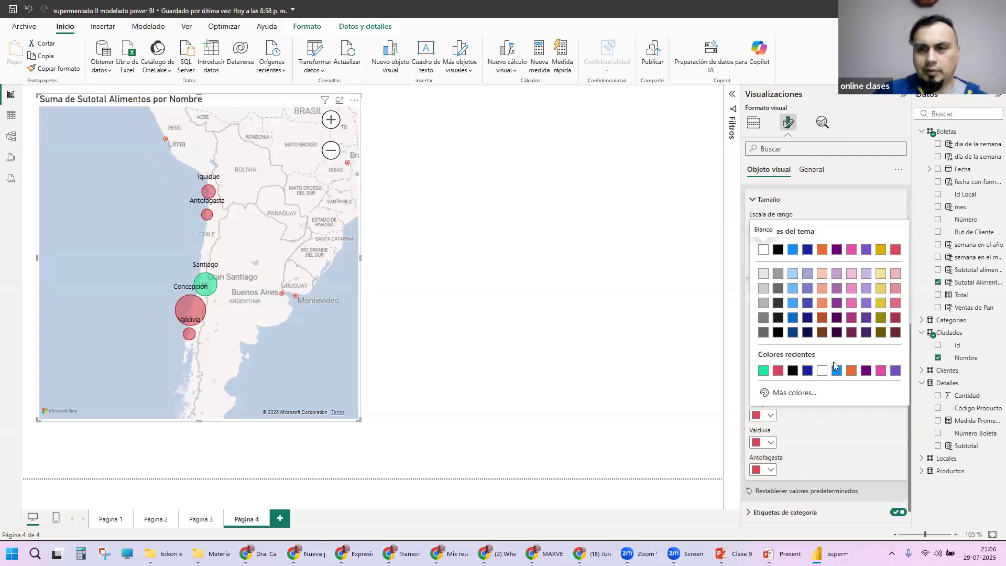
left_click(836, 371)
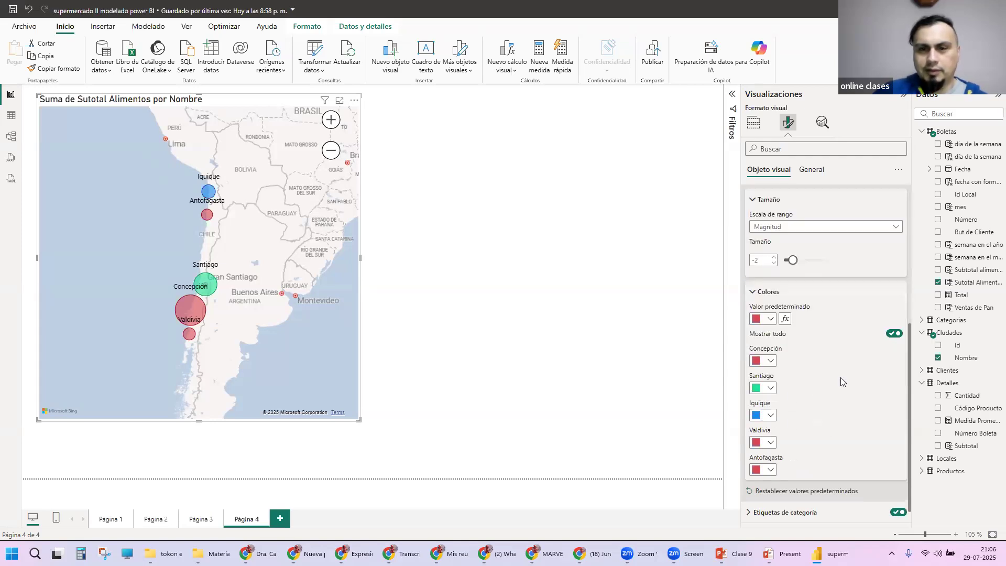
left_click(770, 443)
left_click(881, 319)
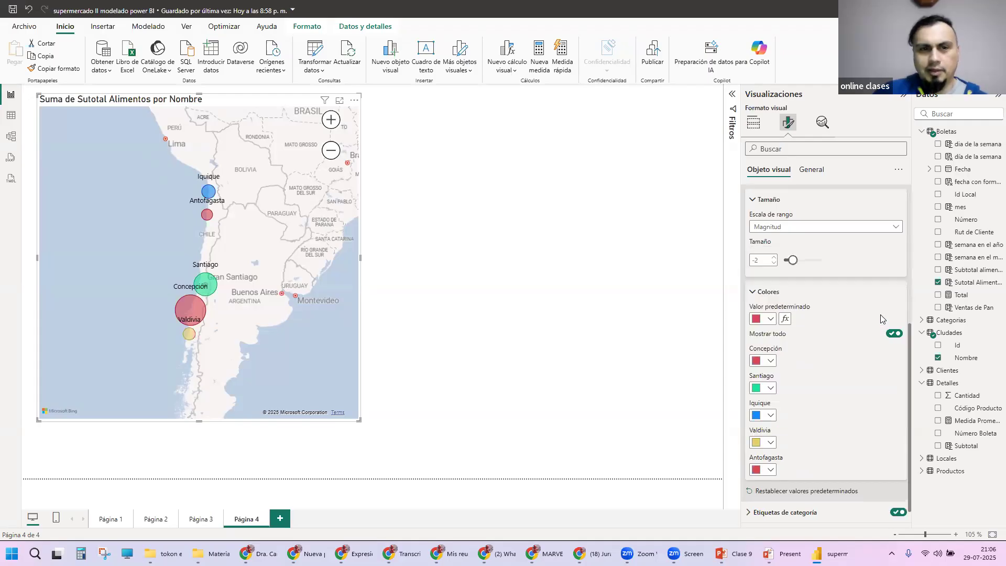
left_click(771, 470)
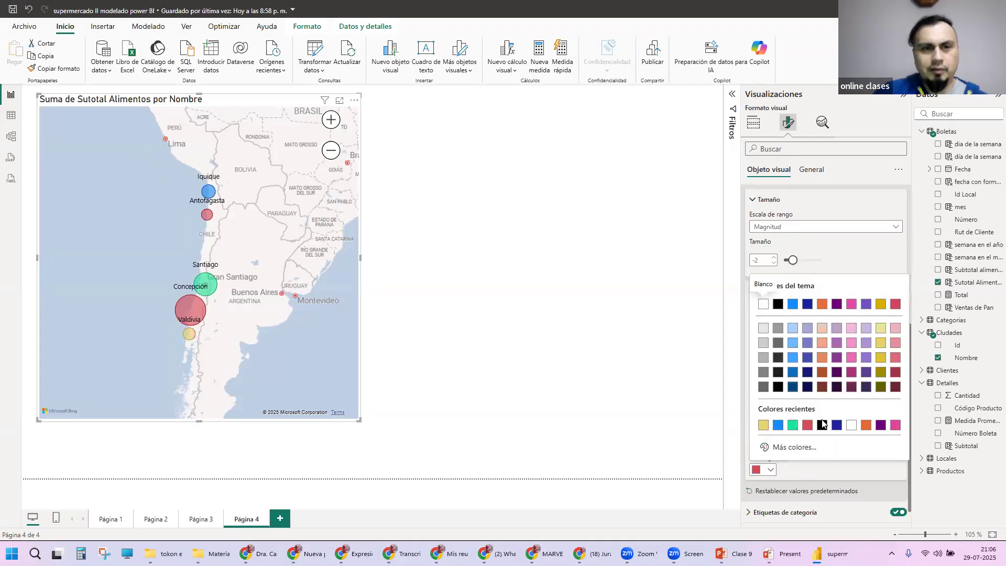
left_click(810, 476)
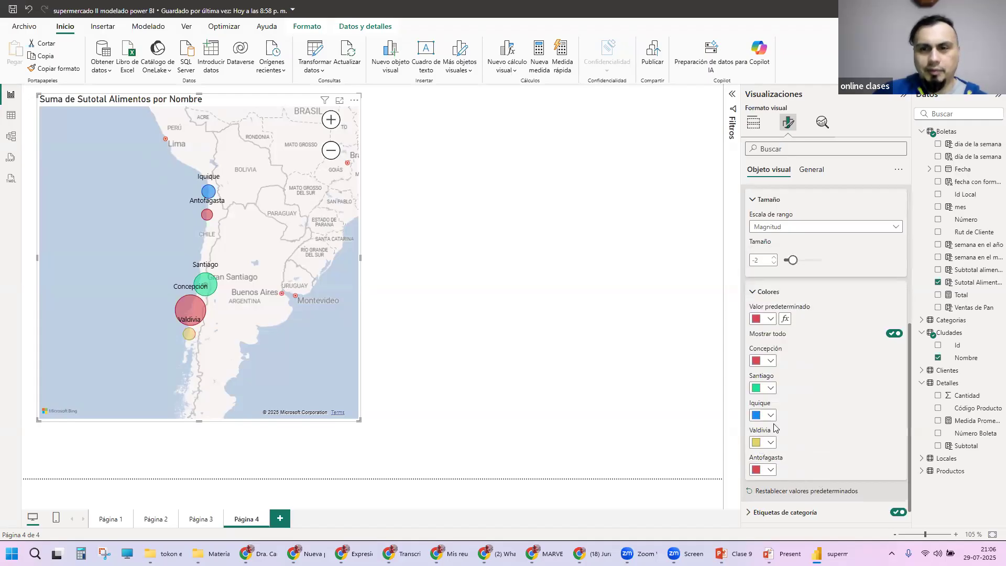
Step: Set Concepción's bubble color to a purple theme shade
left_click(770, 361)
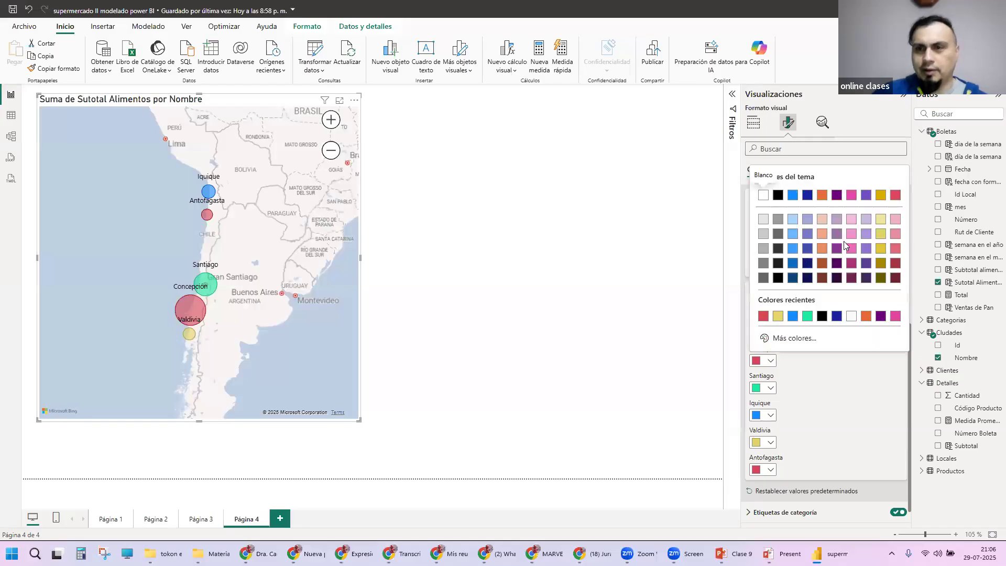
left_click(837, 239)
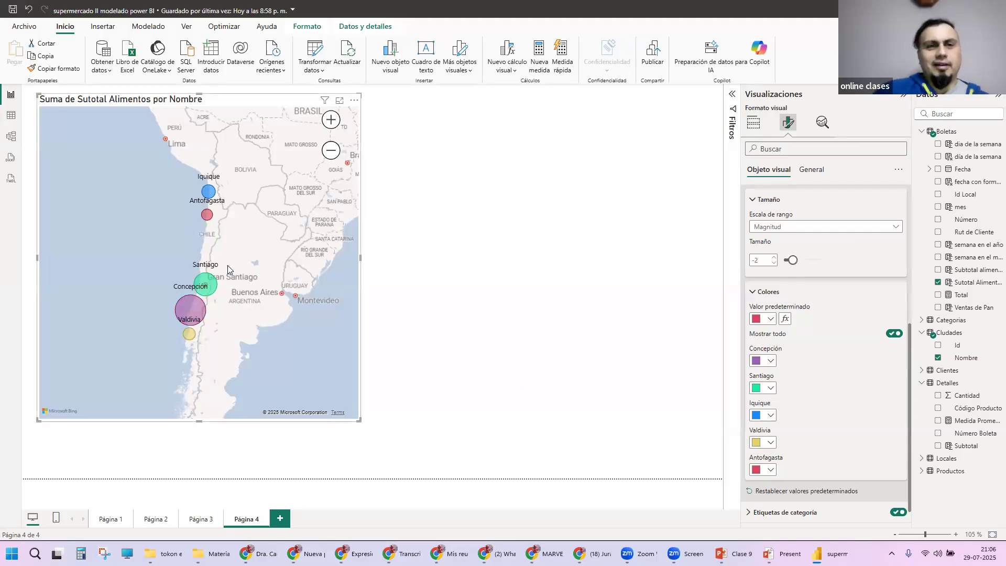
Step: Resize the map visual to a slightly narrower and taller frame around the Chilean cities
scroll(242, 232, "up", 1)
scroll(318, 229, "down", 1)
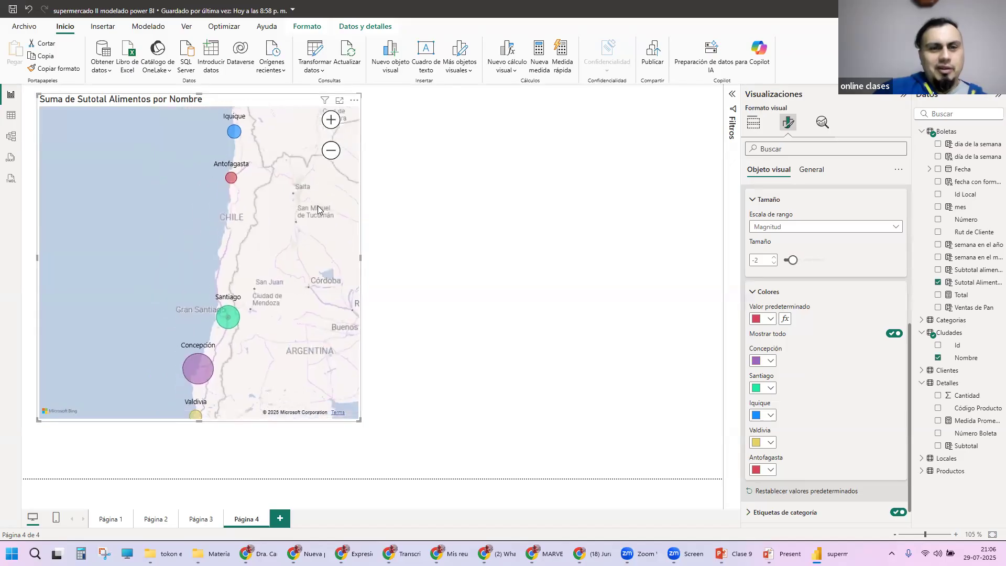
scroll(316, 196, "up", 1)
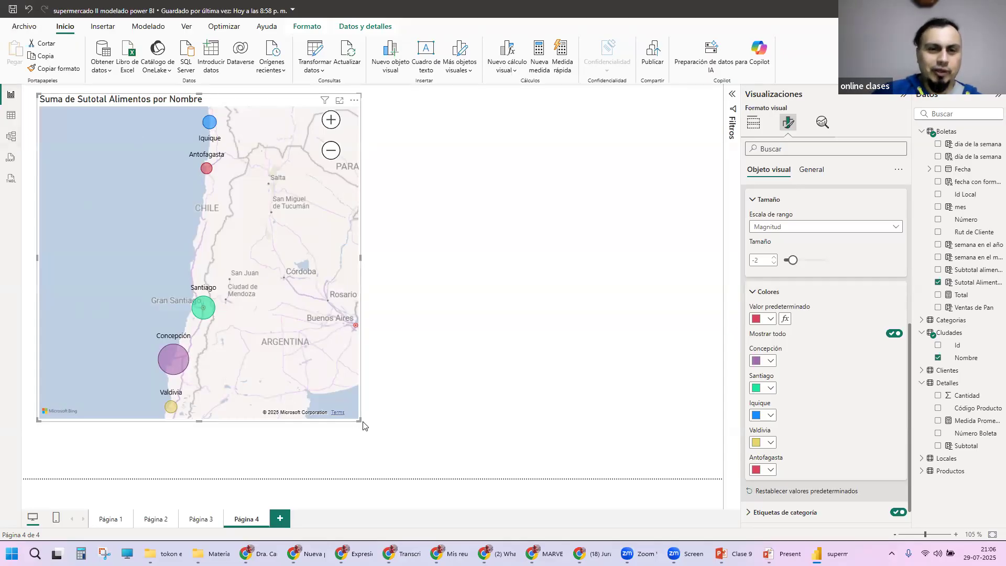
left_click_drag(362, 425, 339, 439)
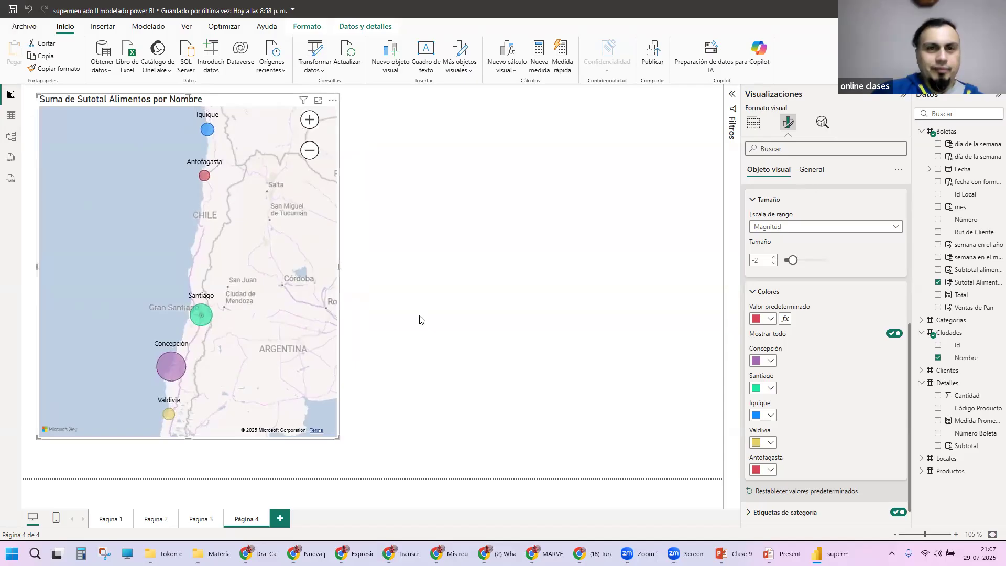
Step: Turn off the map's title and give its Fondo the blue theme color with 53% transparency
left_click(802, 172)
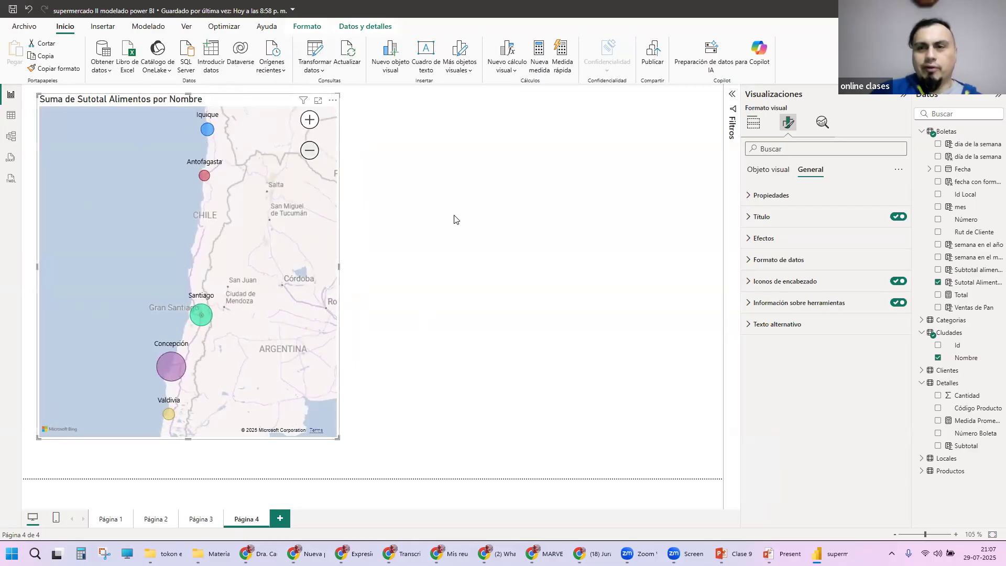
left_click(899, 217)
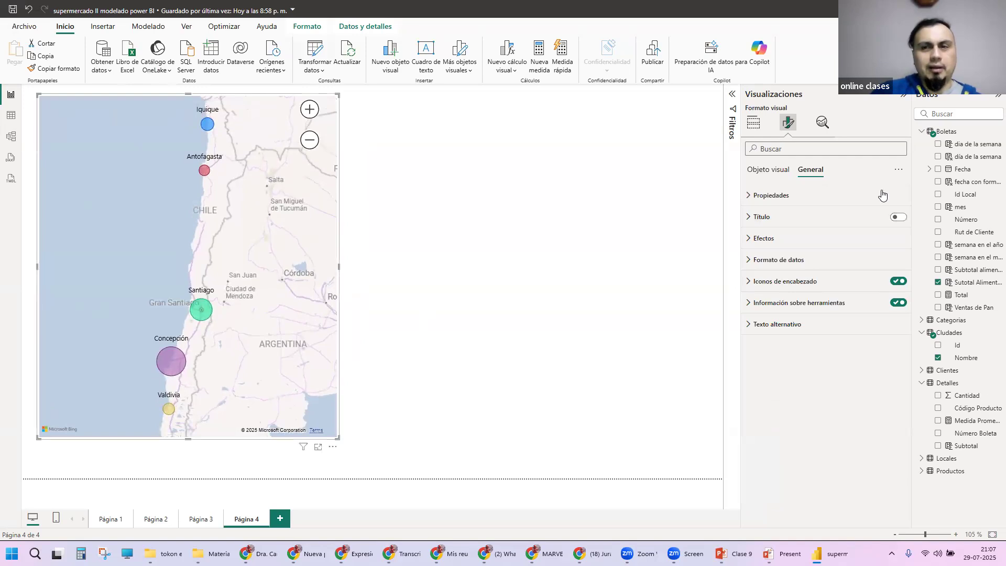
left_click(772, 239)
left_click(771, 290)
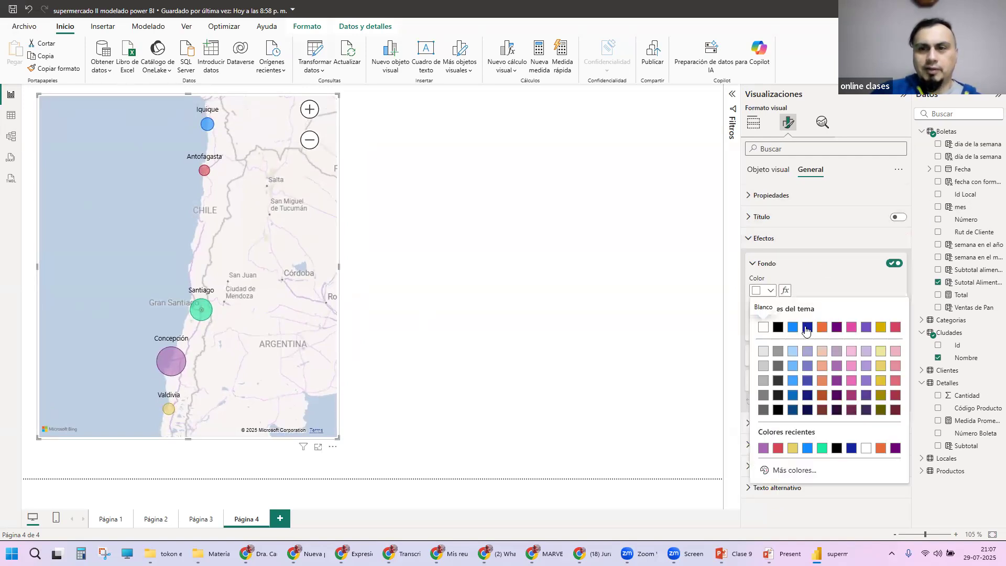
left_click(794, 328)
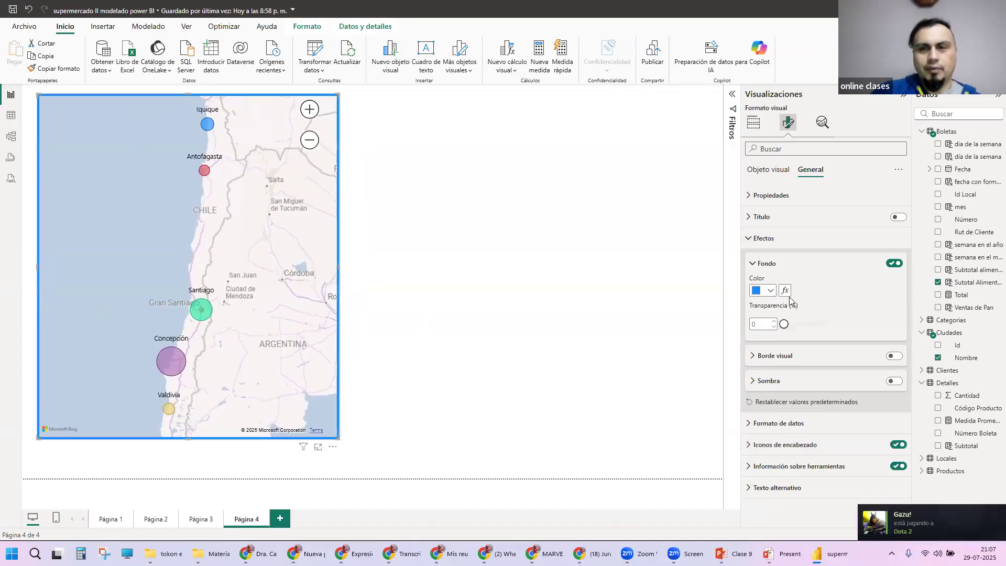
left_click_drag(785, 325, 808, 326)
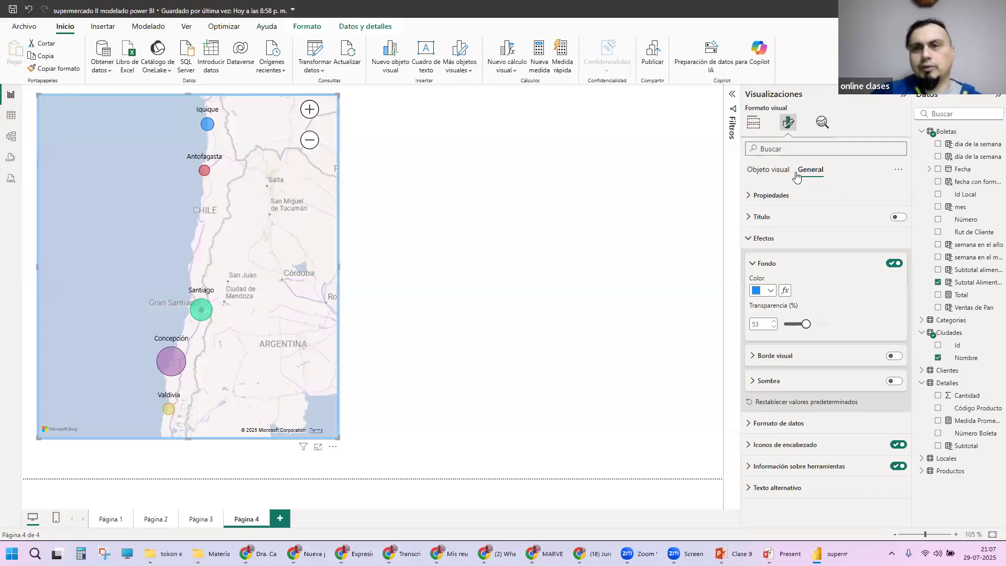
left_click(755, 240)
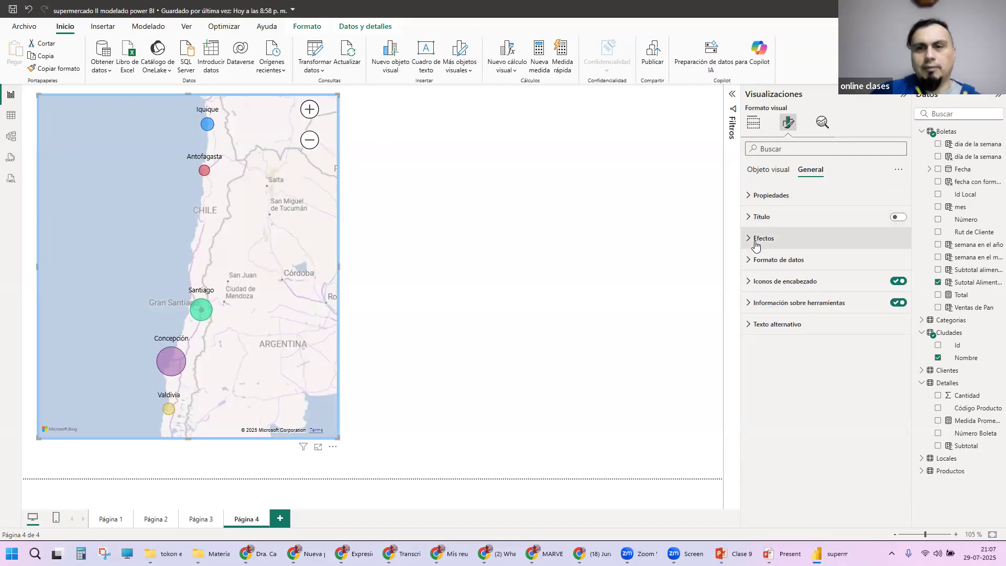
left_click(768, 170)
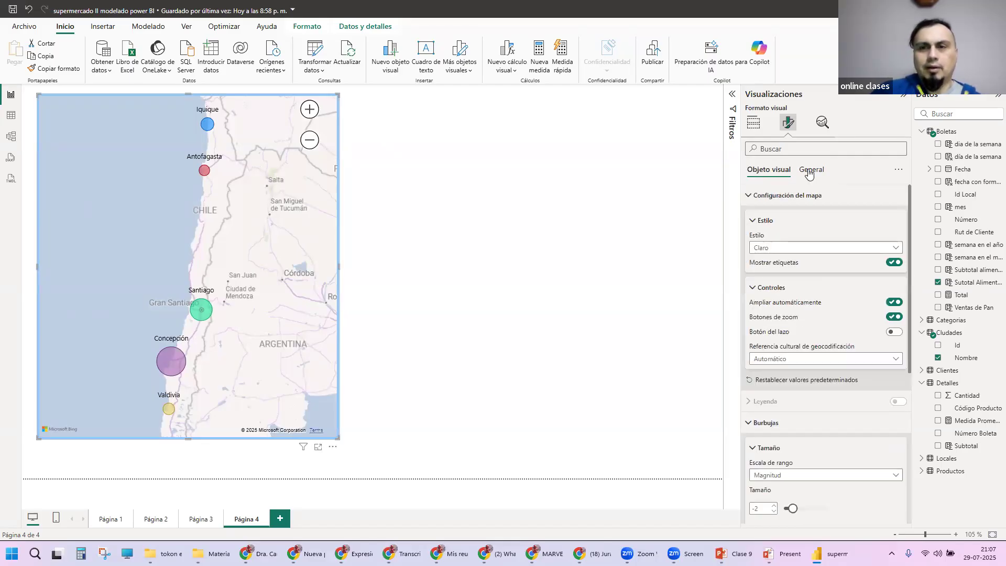
left_click(757, 195)
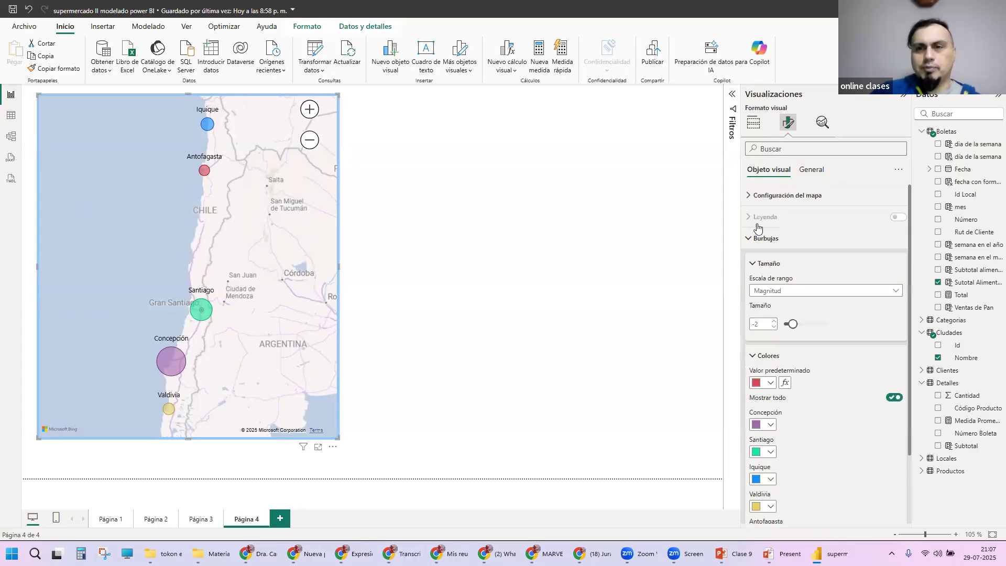
left_click(751, 240)
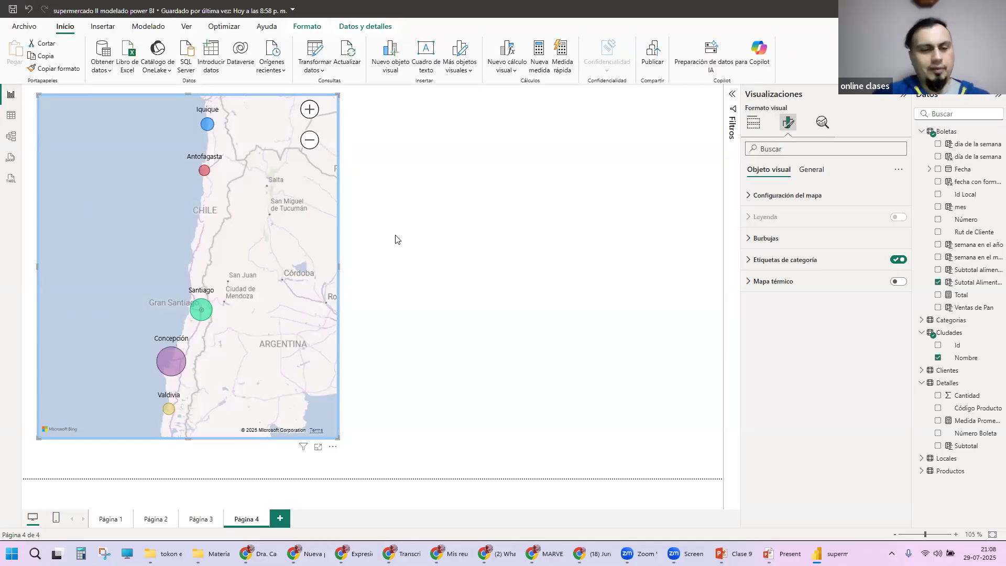
Step: Switch to the course group chat in WhatsApp and view the latest posted map photo at full size
key("alt+Tab")
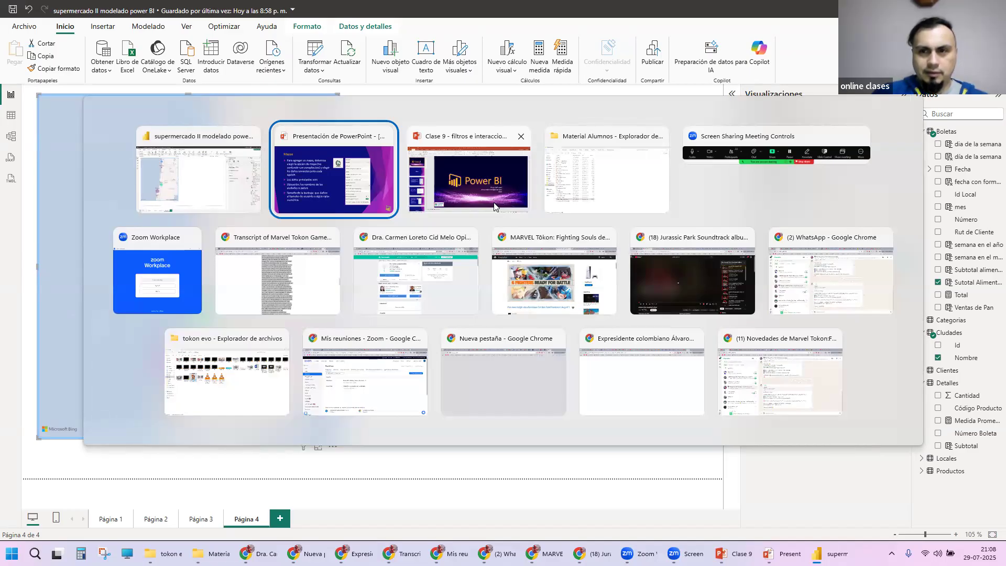
key("alt+Tab")
key("alt+Tab")
key("alt+Tab")
key("alt+Tab")
key("alt+Tab")
key("alt+Tab")
key("alt+Tab")
key("alt+Tab")
key("alt+Tab")
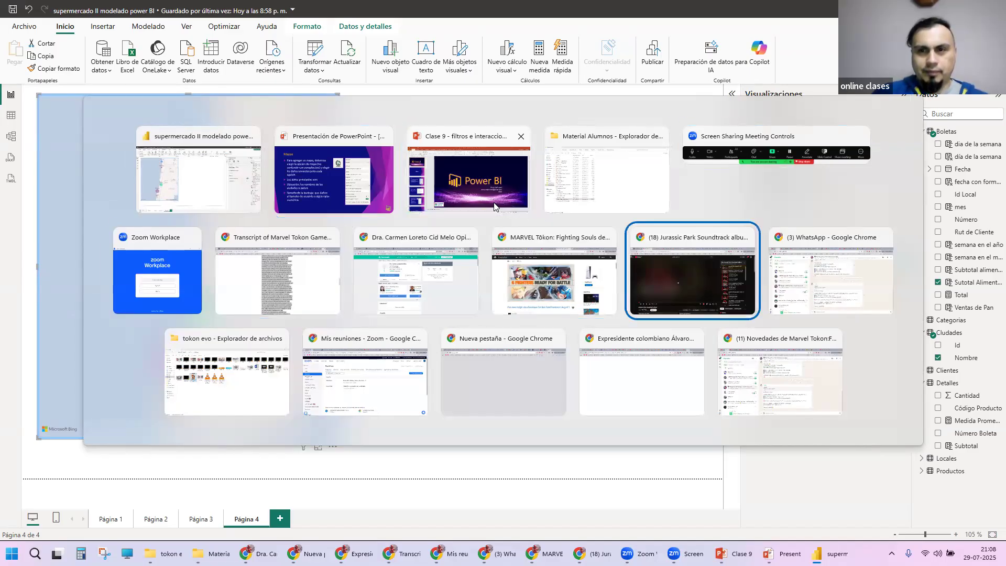
key("Escape")
key("alt+Tab")
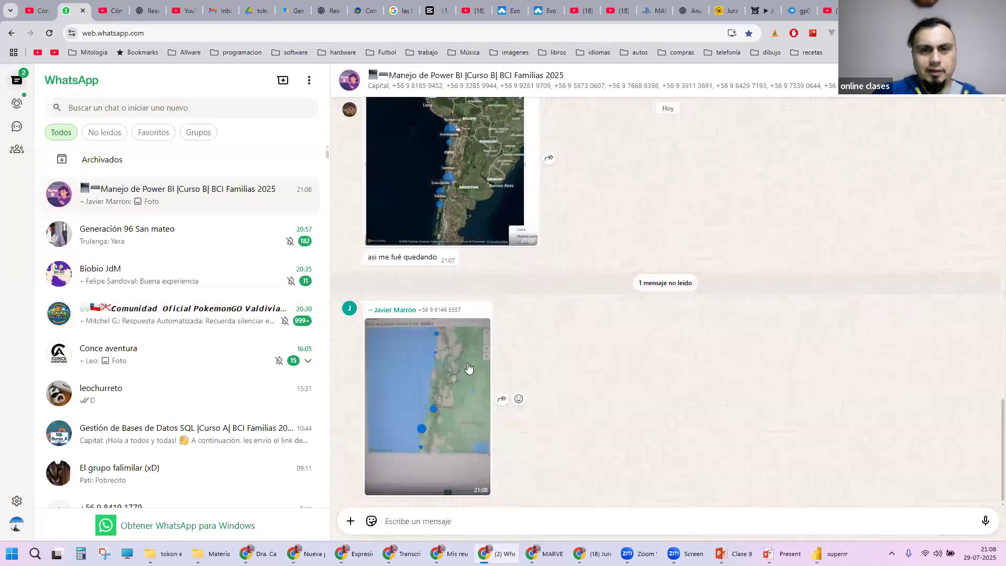
left_click(445, 362)
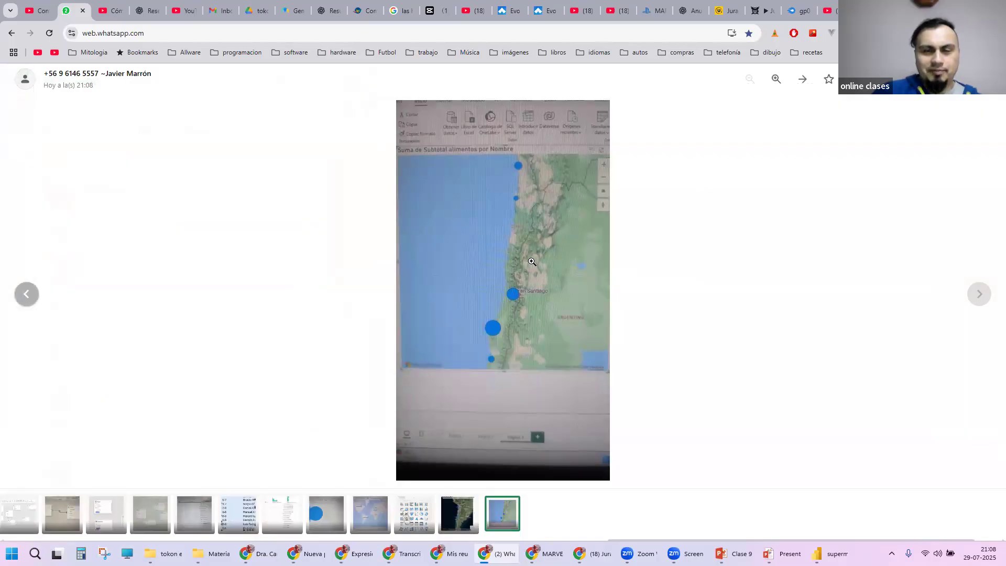
left_click(659, 240)
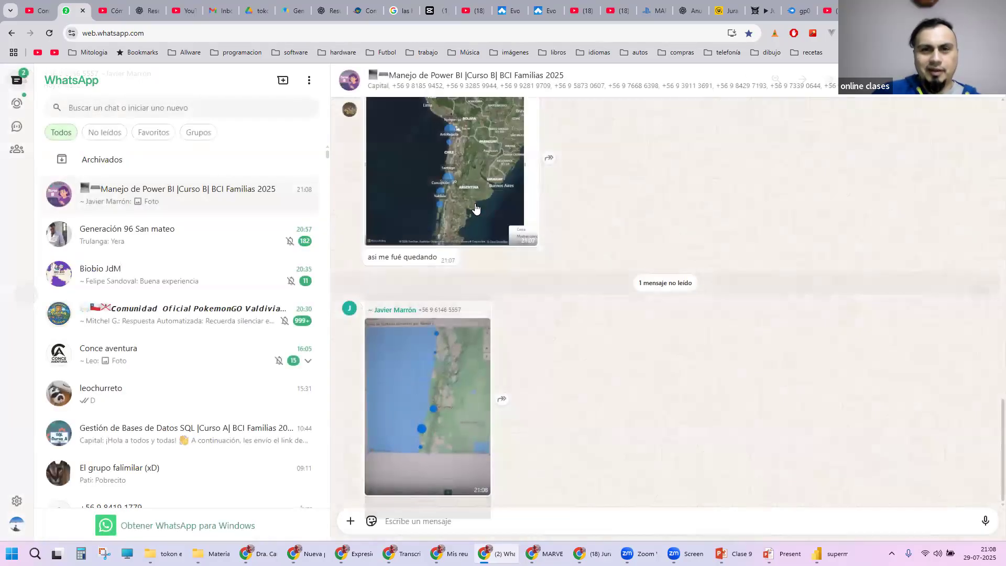
Step: Enlarge the satellite-style map image posted in the chat and examine its city bubbles
left_click(501, 224)
left_click(519, 231)
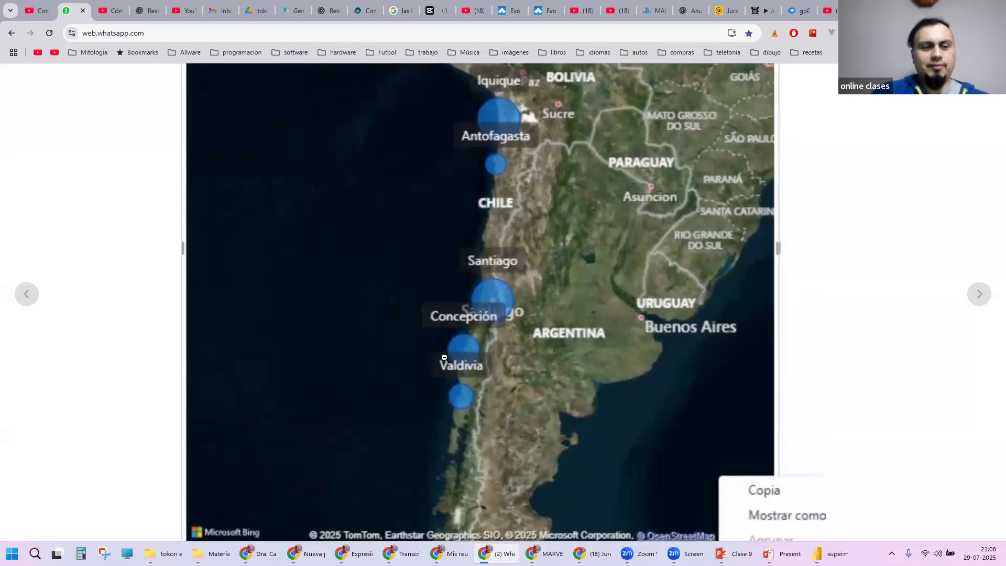
left_click(558, 253)
left_click(685, 184)
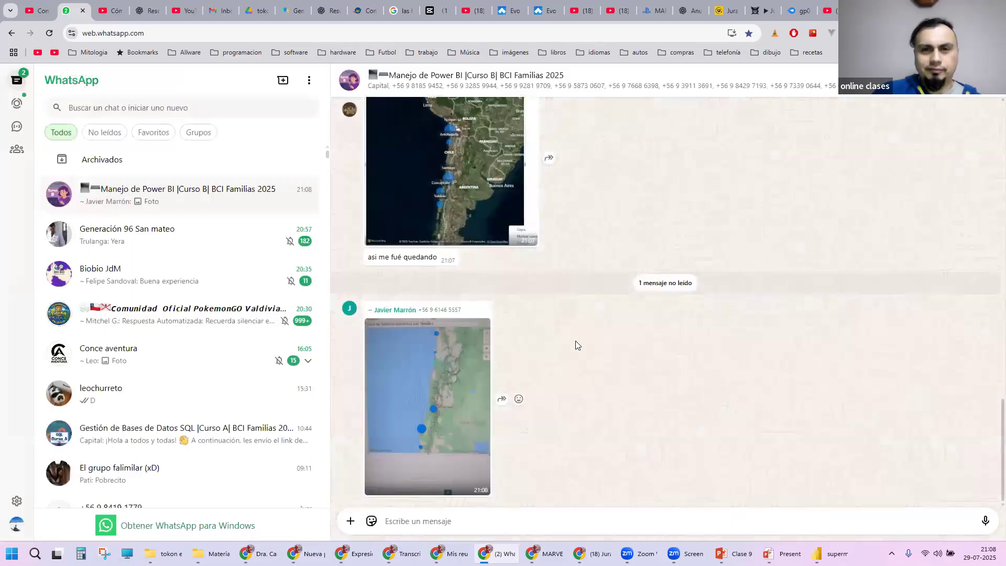
Step: Zoom into the green terrain map photo in the chat, and return to the Power BI report with nothing selected
scroll(576, 342, "up", 7)
scroll(576, 342, "down", 7)
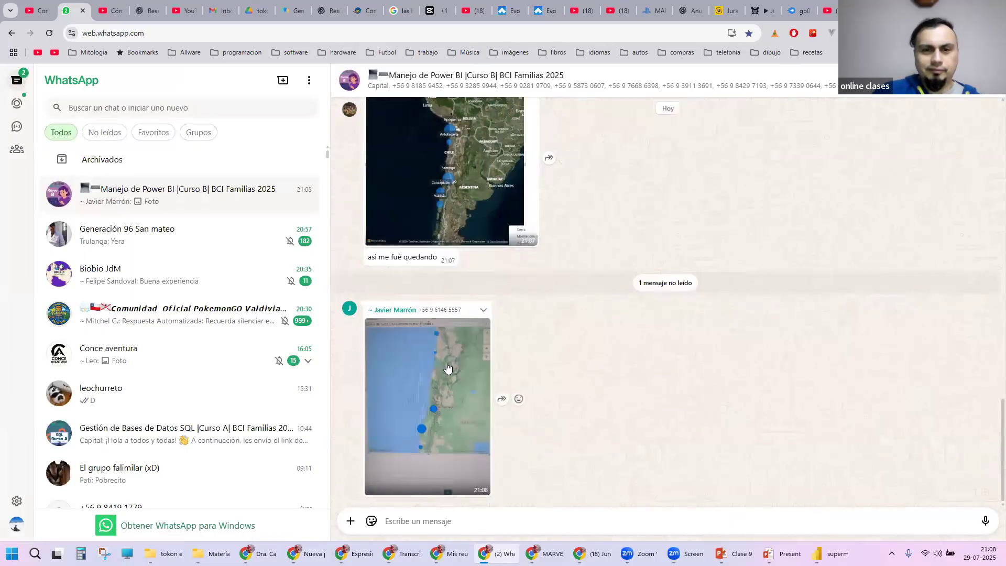
left_click(449, 371)
left_click(546, 297)
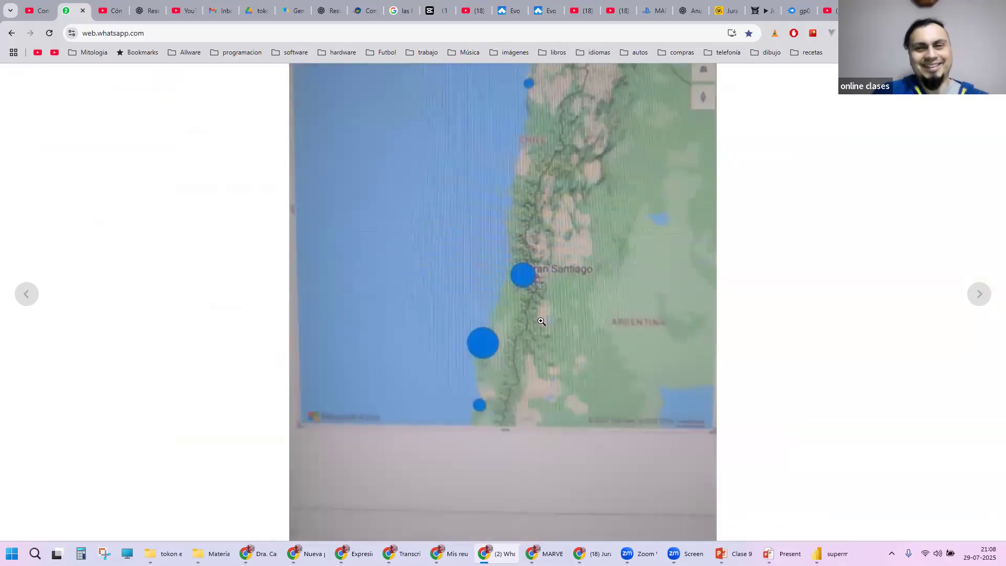
left_click(541, 321)
left_click(612, 308)
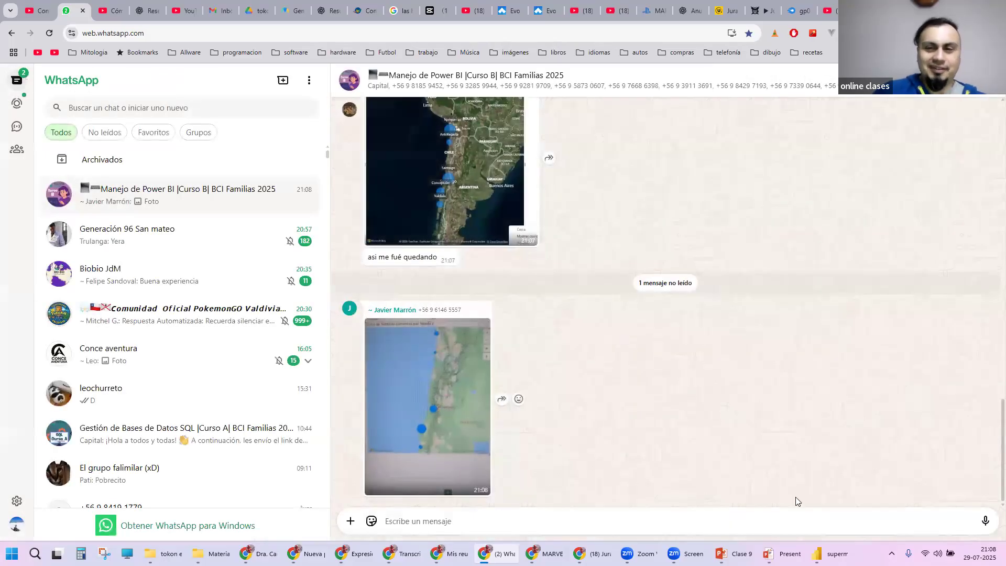
left_click(826, 550)
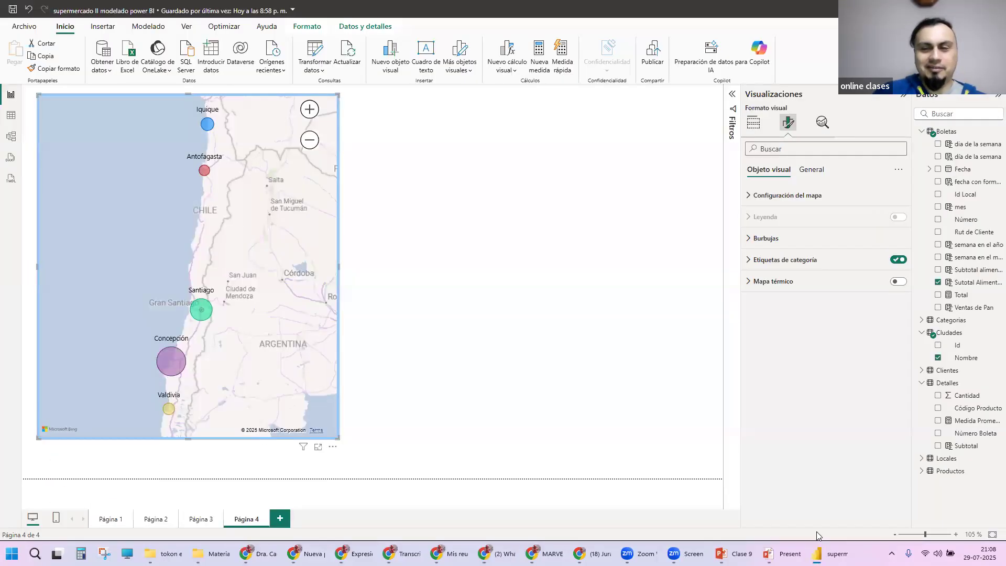
left_click(477, 271)
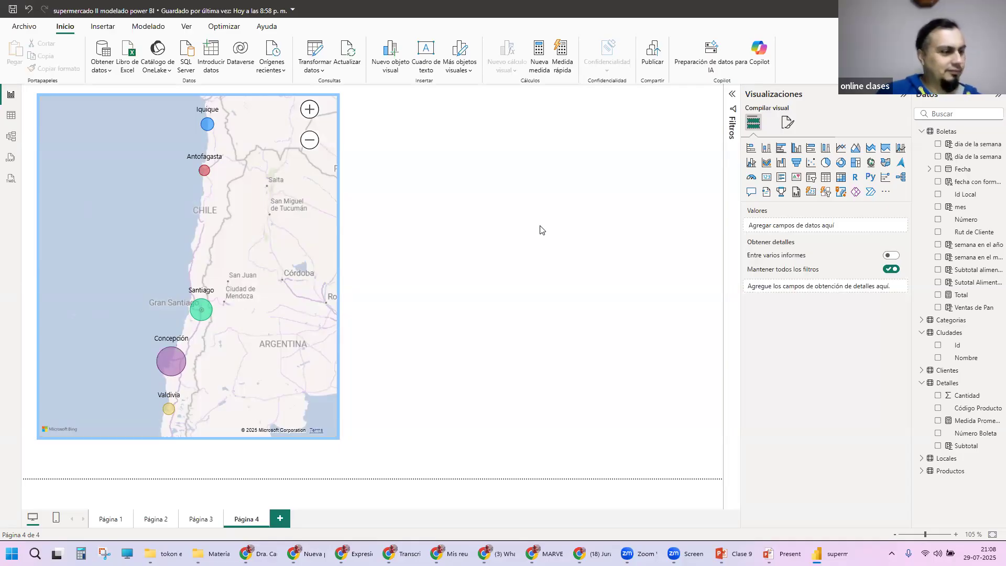
Step: Switch to WhatsApp, examine the posted map photo with pie-chart bubbles up close, and return to Power BI
key("alt+Tab")
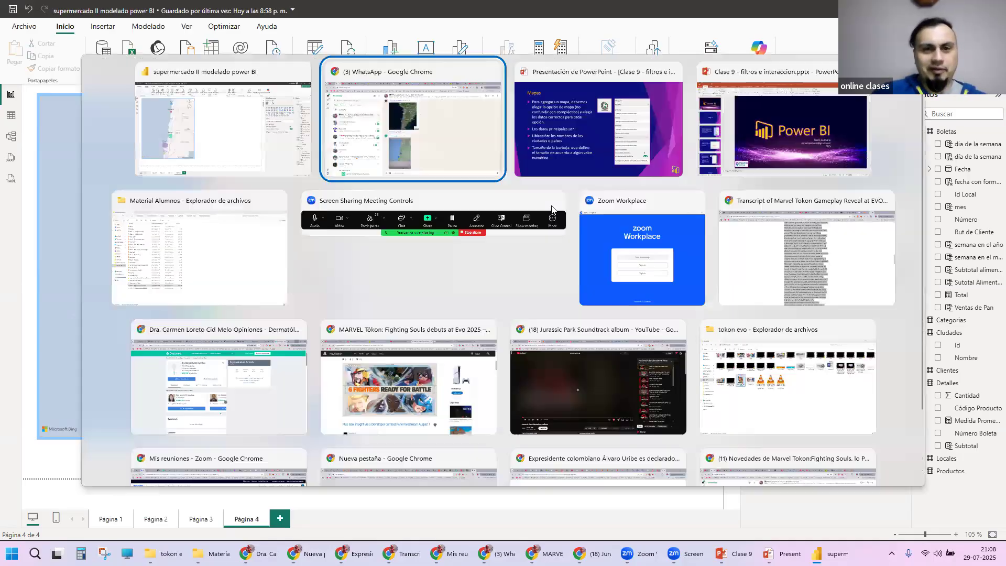
left_click(464, 352)
left_click(517, 293)
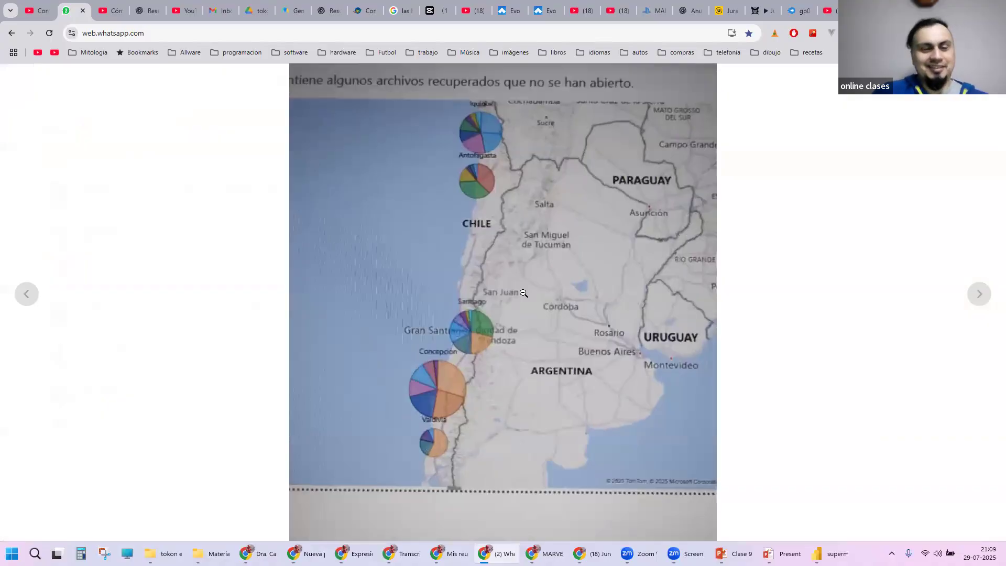
left_click(523, 293)
key("Escape")
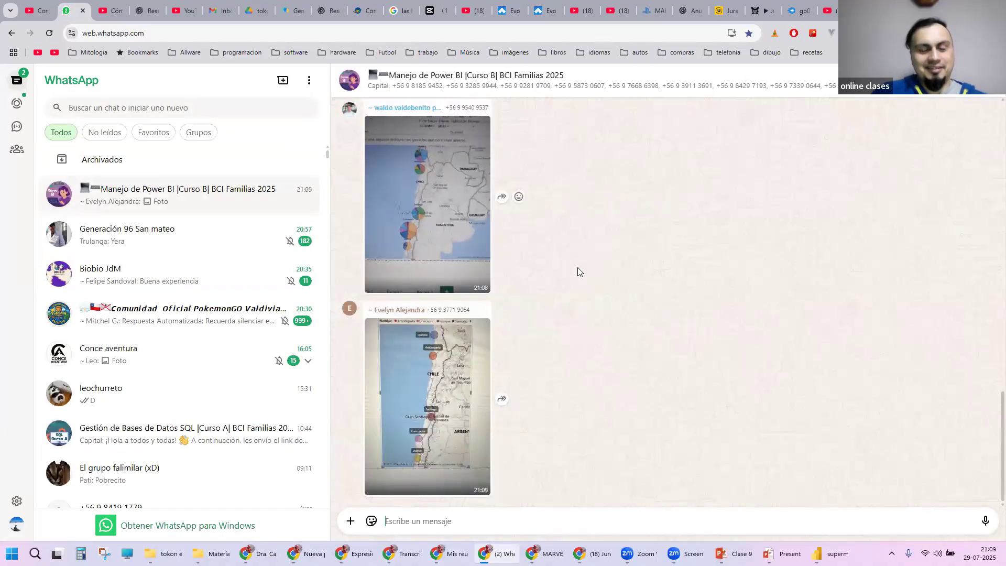
key("alt+Tab")
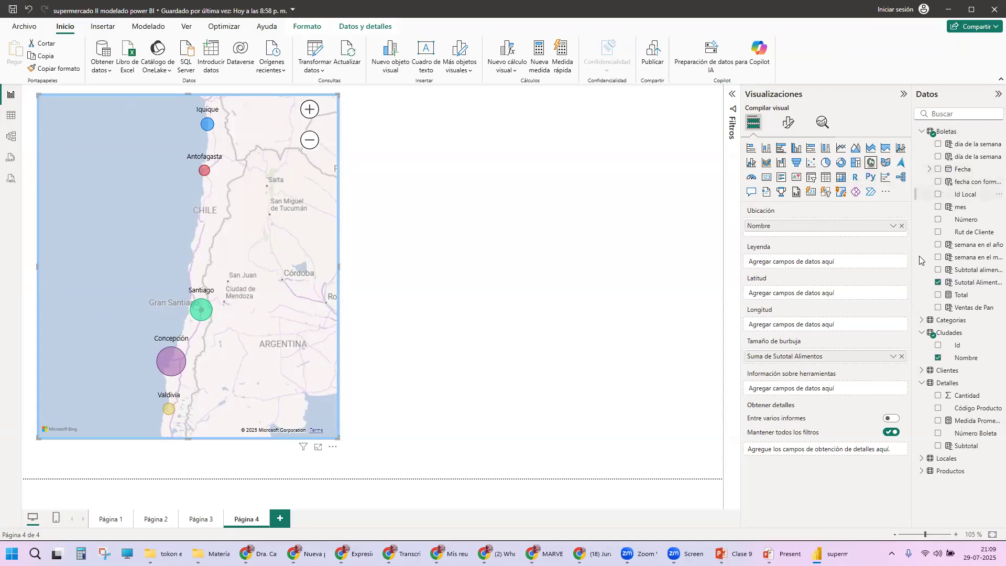
Step: Add the Nombre field from Categorias as the map's Leyenda and inspect the category slices of the northern and Santiago bubbles
left_click(923, 321)
left_click_drag(964, 348, 843, 263)
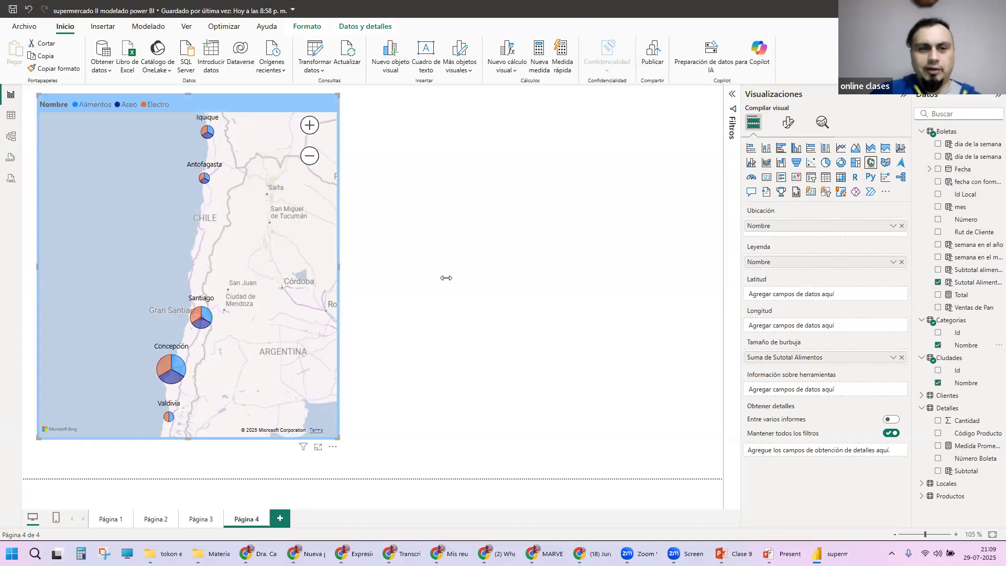
scroll(236, 160, "up", 4)
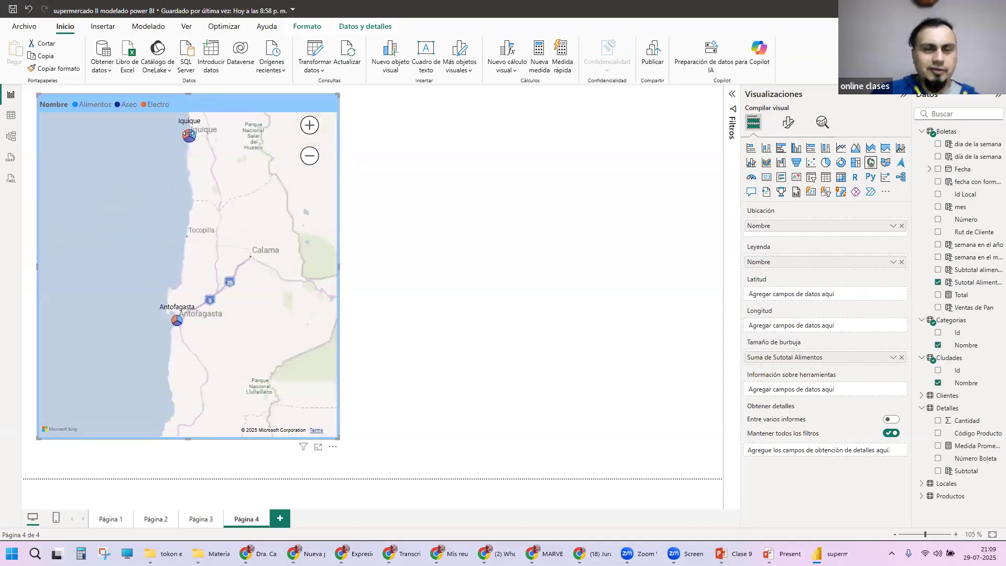
mouse_move(191, 135)
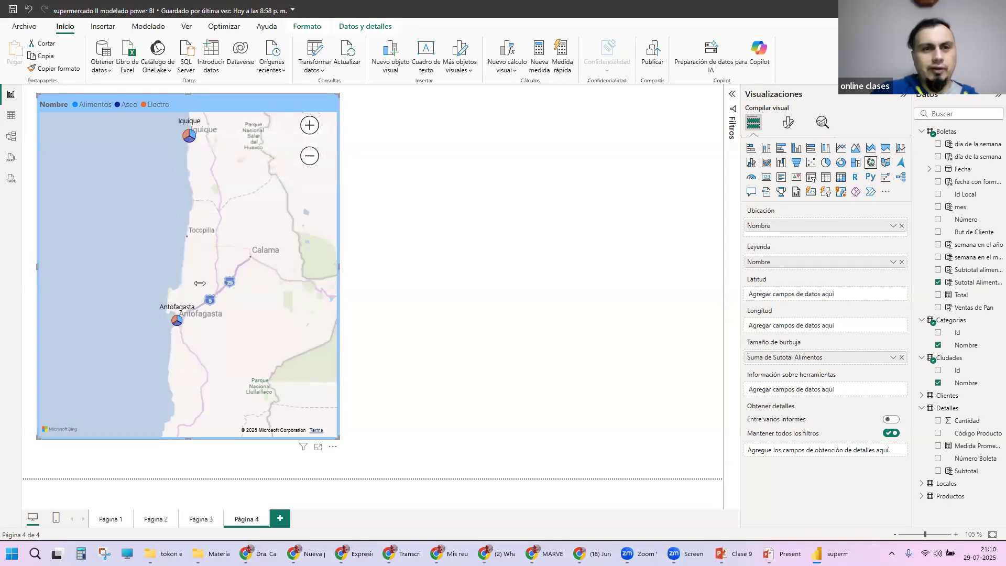
left_click_drag(225, 195, 235, 131)
left_click_drag(229, 320, 236, 194)
left_click_drag(230, 315, 236, 189)
left_click_drag(228, 304, 199, 199)
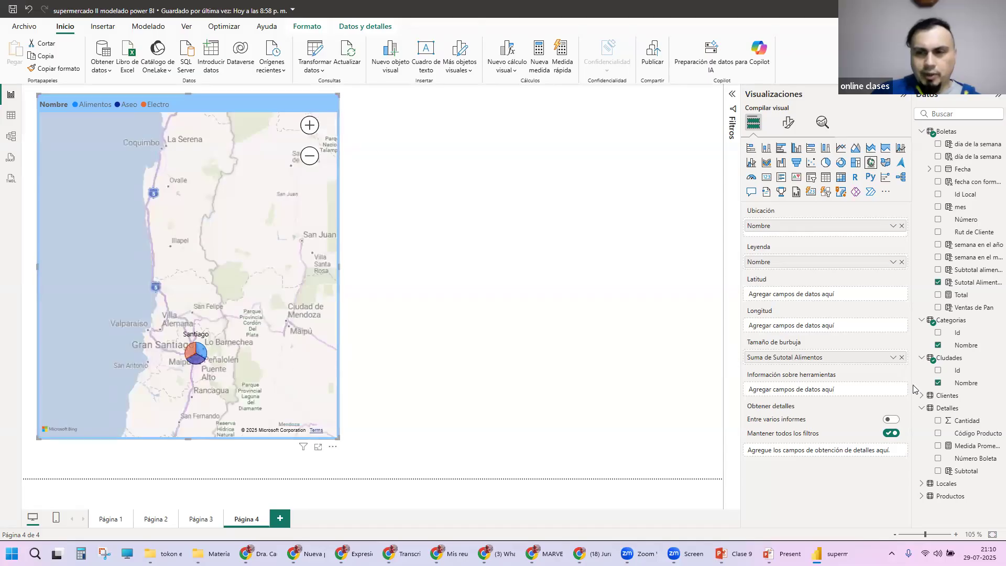
Step: Replace the map's bubble size field with Total from Boletas and inspect the Electro slice of the Iquique bubble
left_click(902, 357)
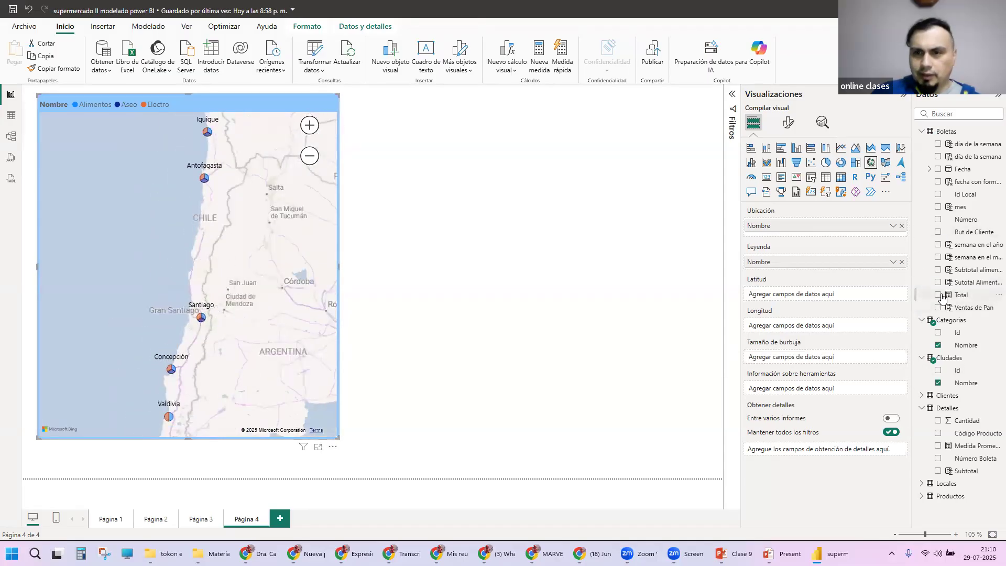
left_click_drag(945, 298, 827, 360)
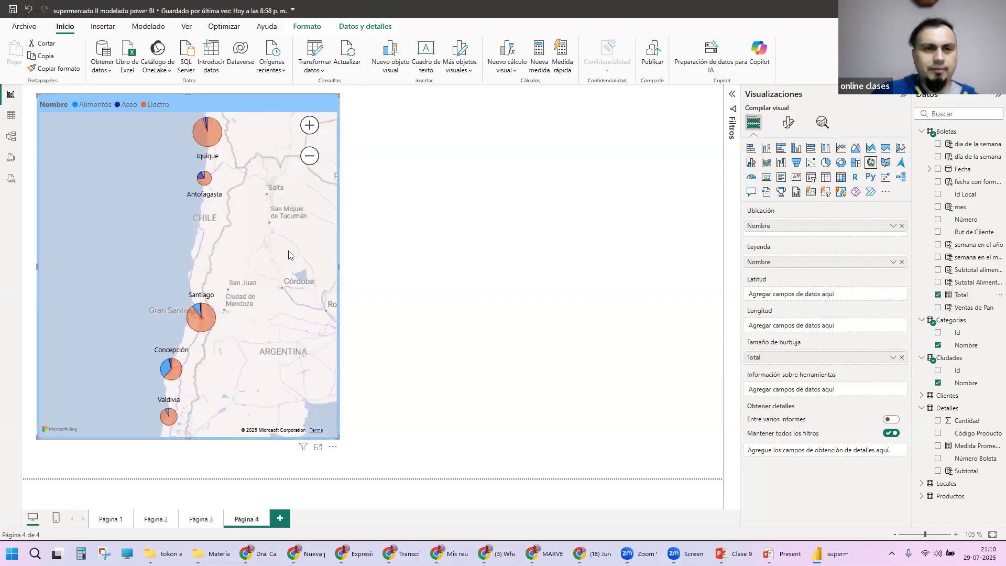
scroll(290, 256, "up", 1)
left_click_drag(201, 137, 287, 354)
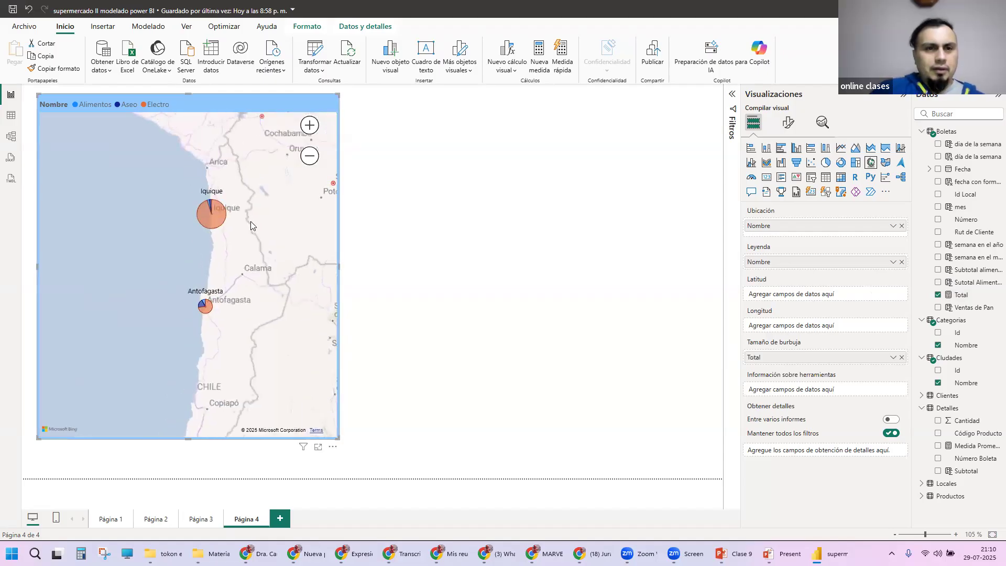
scroll(253, 225, "up", 1)
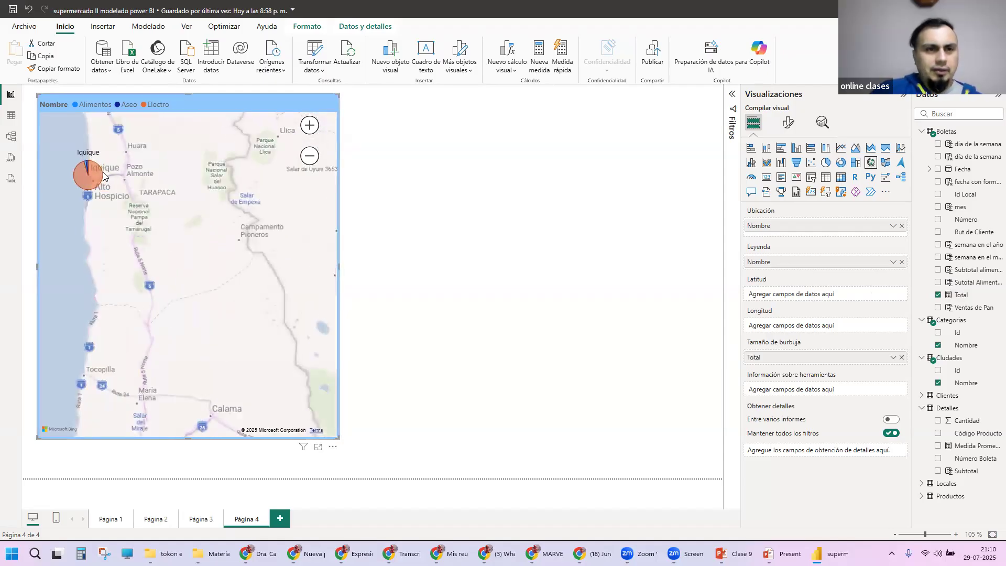
mouse_move(103, 177)
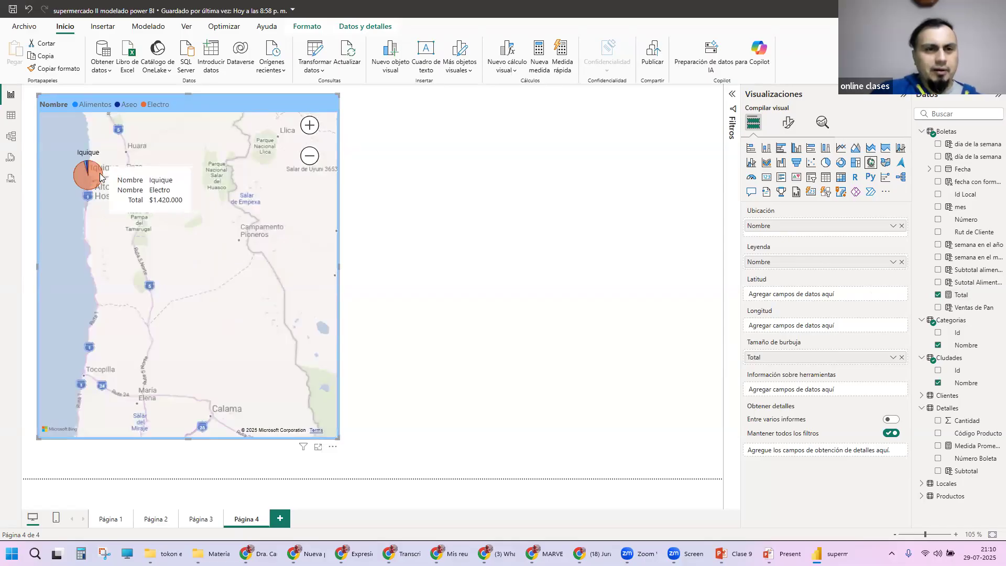
Step: Inspect the Electro slice of the Santiago bubble and compare it with the Iquique bubble
scroll(152, 258, "down", 2)
left_click_drag(176, 326, 258, 138)
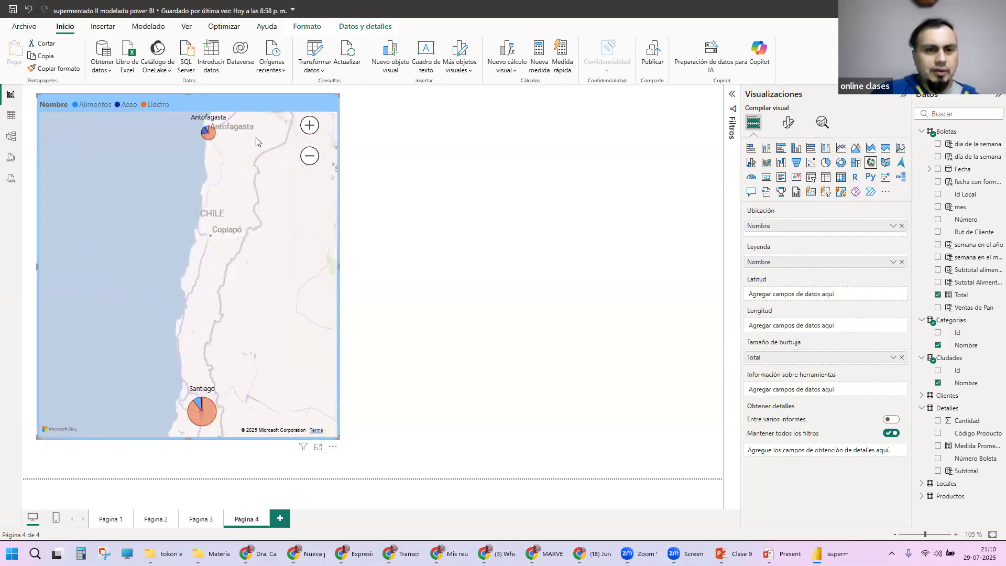
scroll(244, 223, "down", 1)
scroll(234, 257, "up", 1)
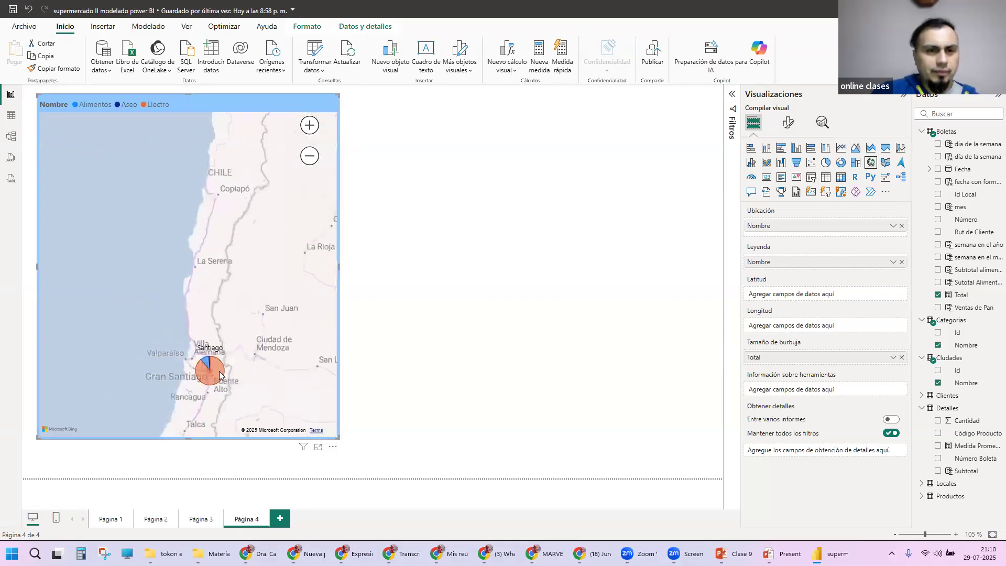
mouse_move(220, 374)
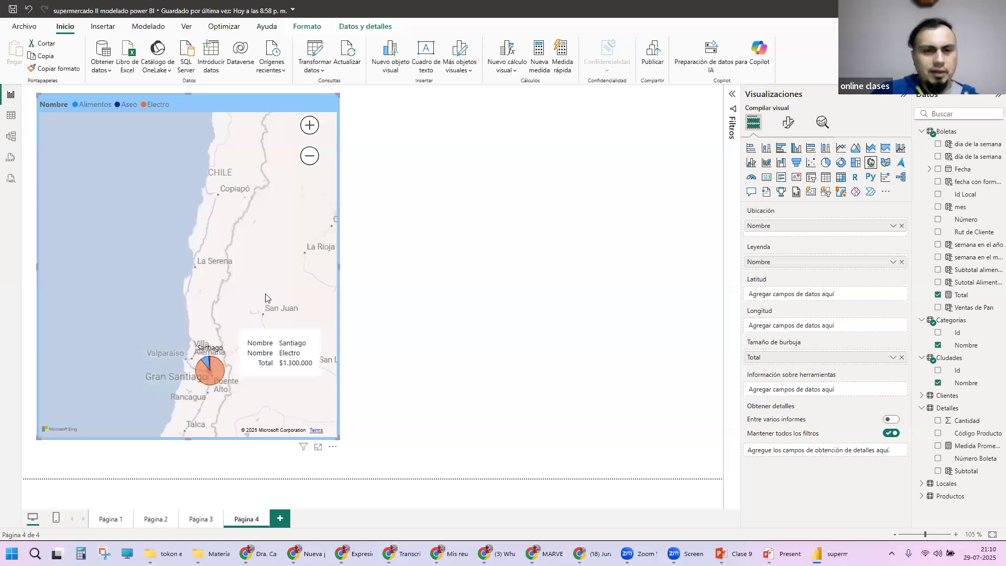
left_click_drag(265, 232, 248, 379)
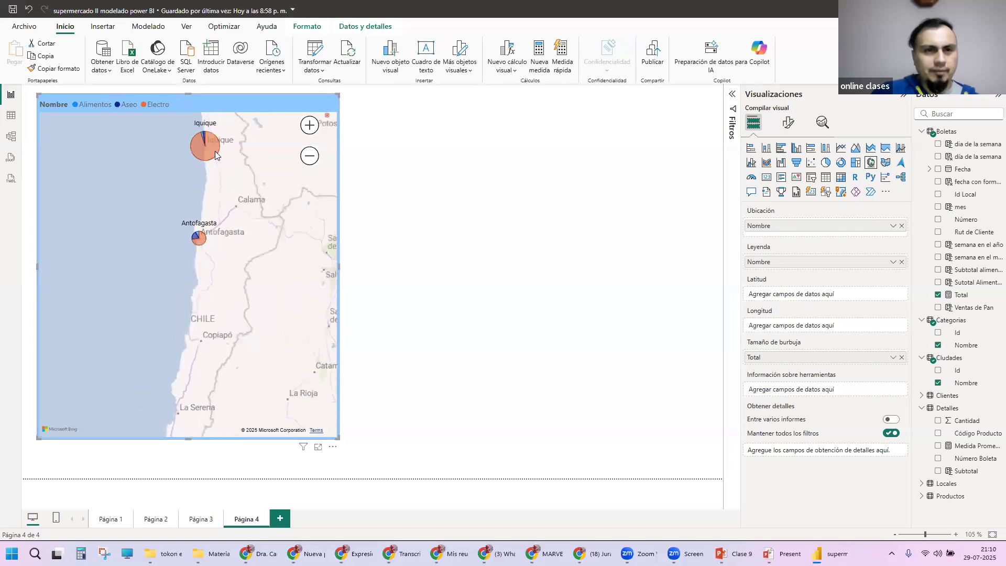
Step: Examine the category slices of the Concepción and Valdivia bubbles, and inspect the Aseo slice of the Antofagasta bubble
left_click_drag(235, 323, 260, 180)
scroll(260, 183, "down", 4)
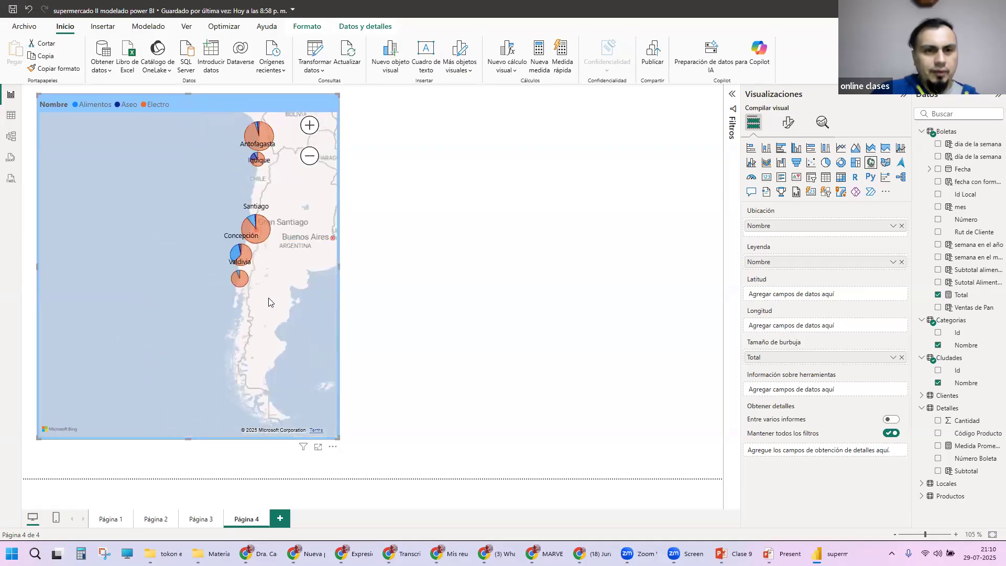
scroll(241, 273, "up", 4)
mouse_move(228, 287)
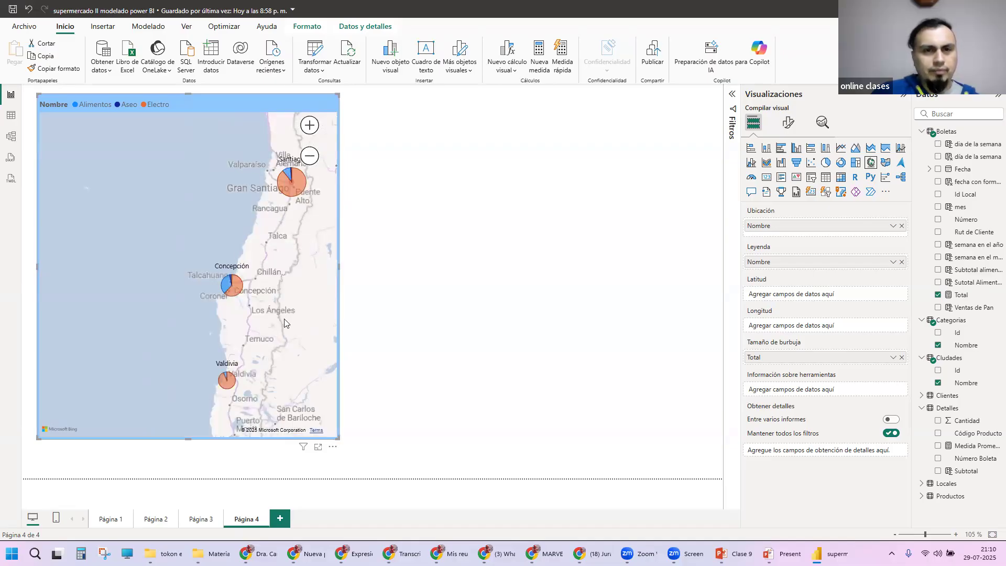
left_click_drag(284, 318, 256, 425)
left_click_drag(288, 264, 242, 414)
left_click_drag(265, 176, 255, 322)
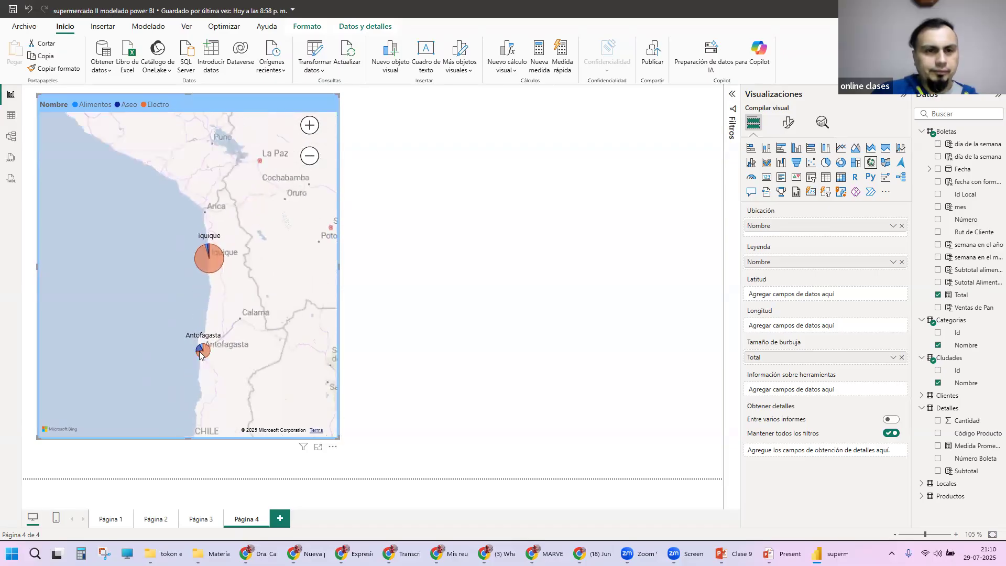
mouse_move(200, 351)
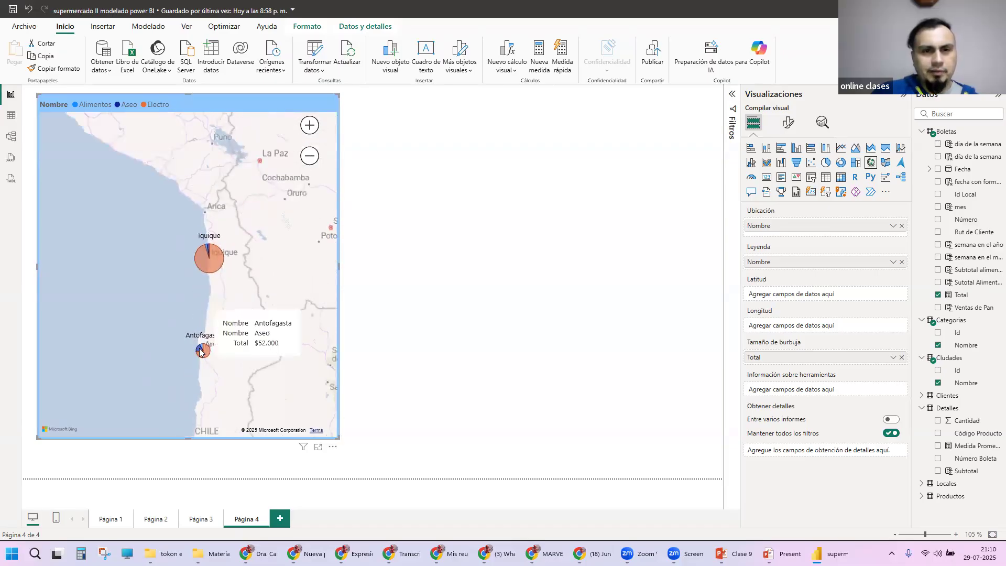
scroll(287, 316, "down", 2)
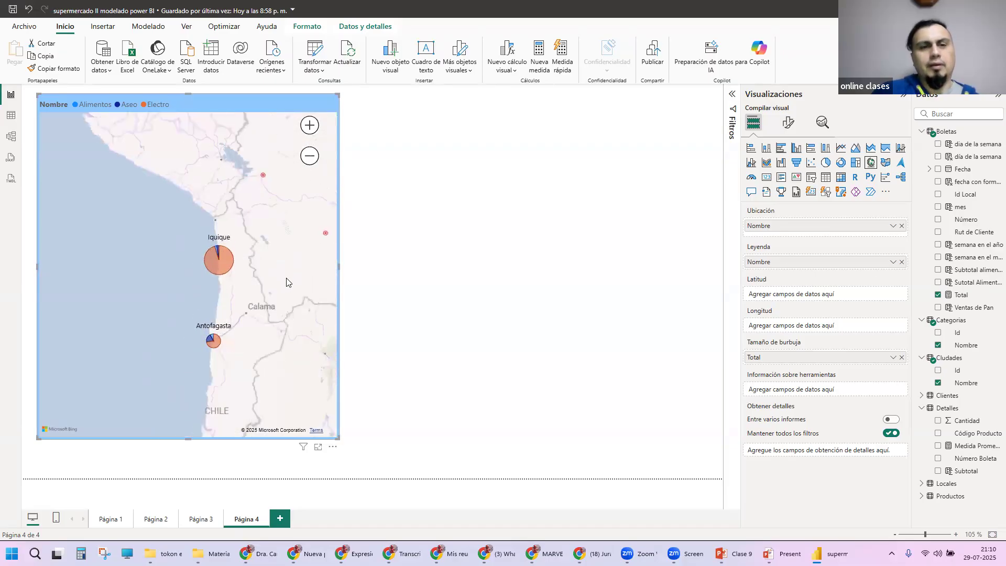
left_click_drag(288, 316, 219, 209)
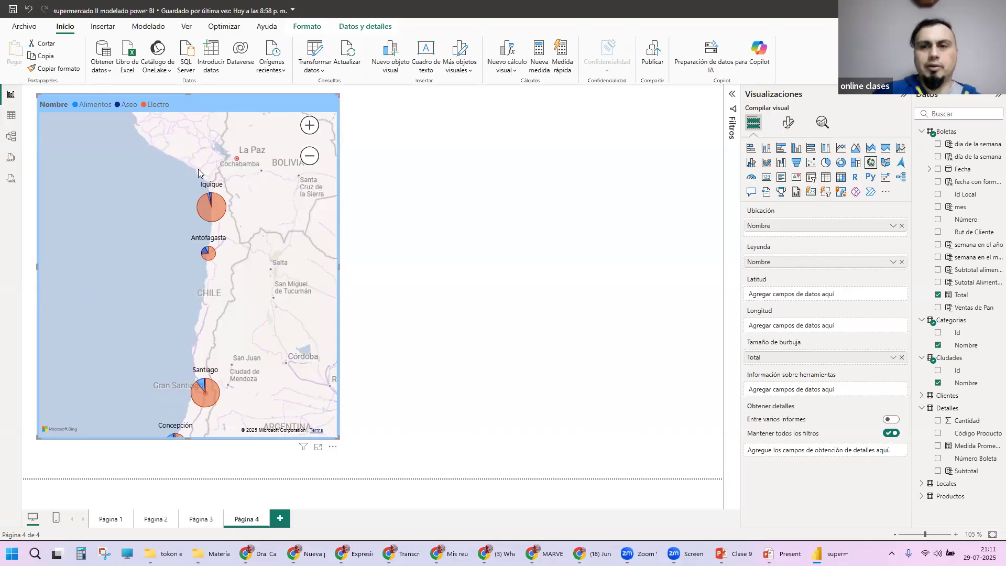
Step: Remove the category Nombre field from the map's Leyenda, and switch to WhatsApp to examine the newest satellite-style map photo up close
left_click(901, 262)
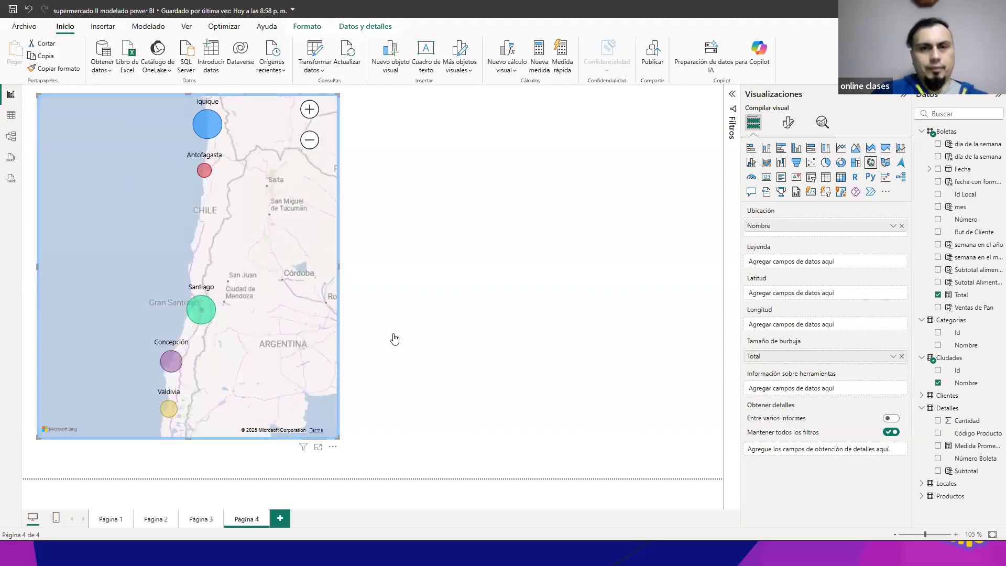
key("alt+Tab")
left_click(449, 360)
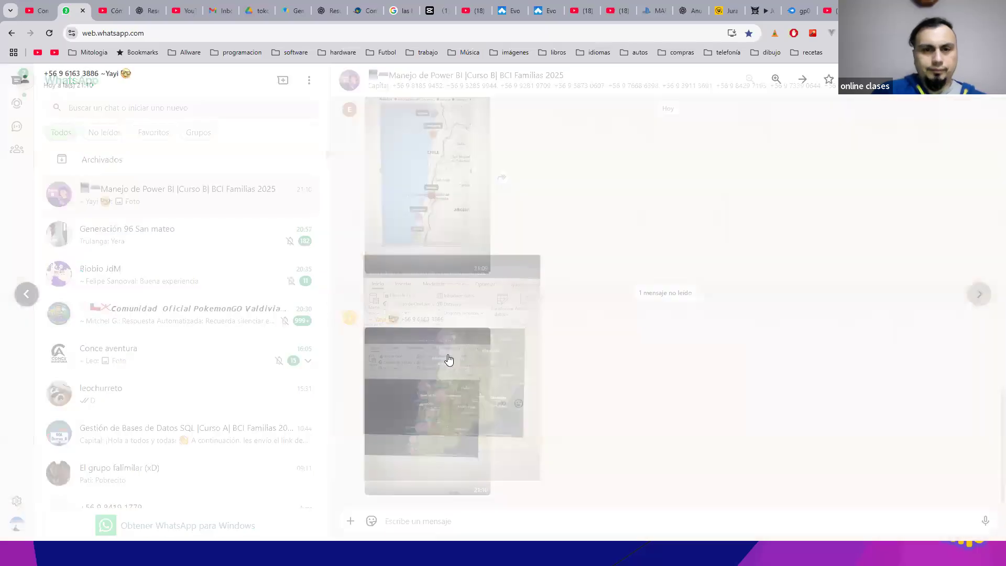
left_click(493, 325)
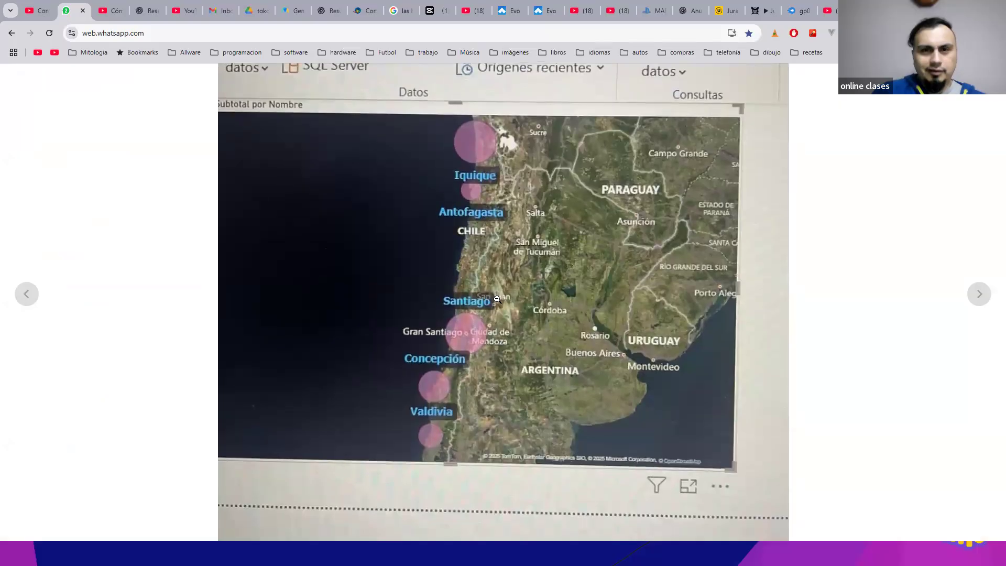
left_click(497, 299)
key("Escape")
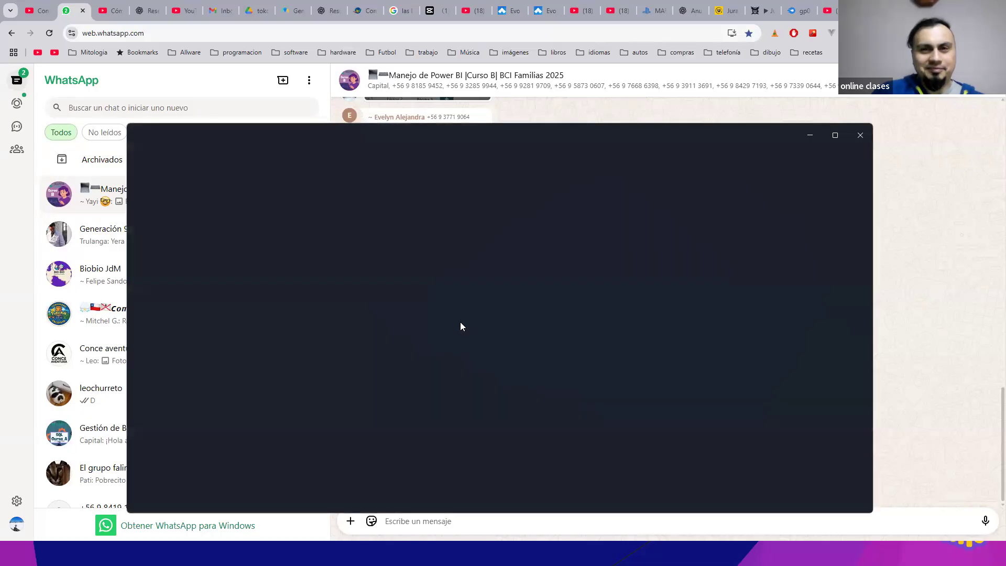
Step: Close the separate photo viewer, look over the earlier map photos in the chat and return to the Power BI report
left_click(860, 135)
scroll(516, 245, "up", 3)
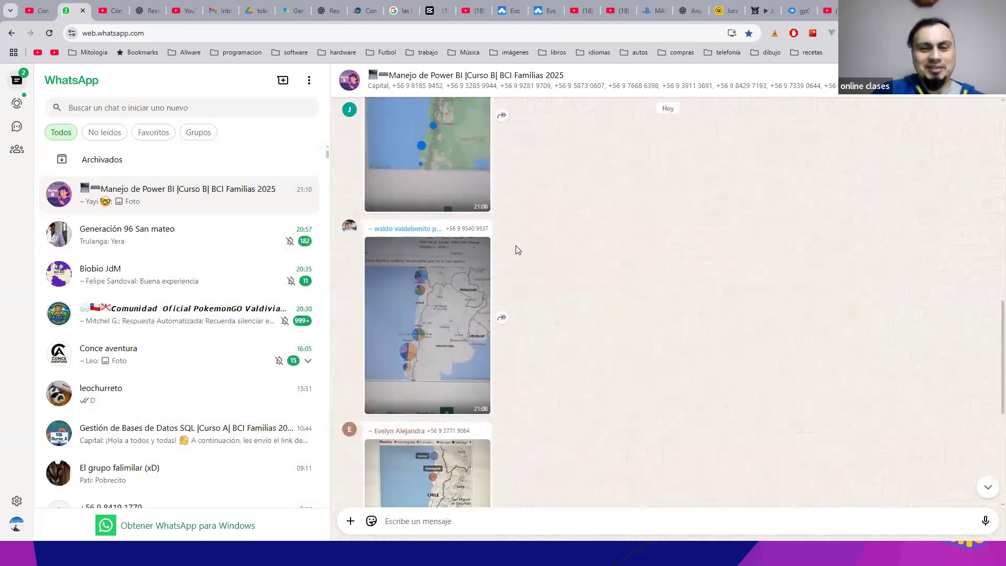
scroll(515, 245, "down", 3)
key("alt+Tab")
key("alt+Tab")
key("Tab")
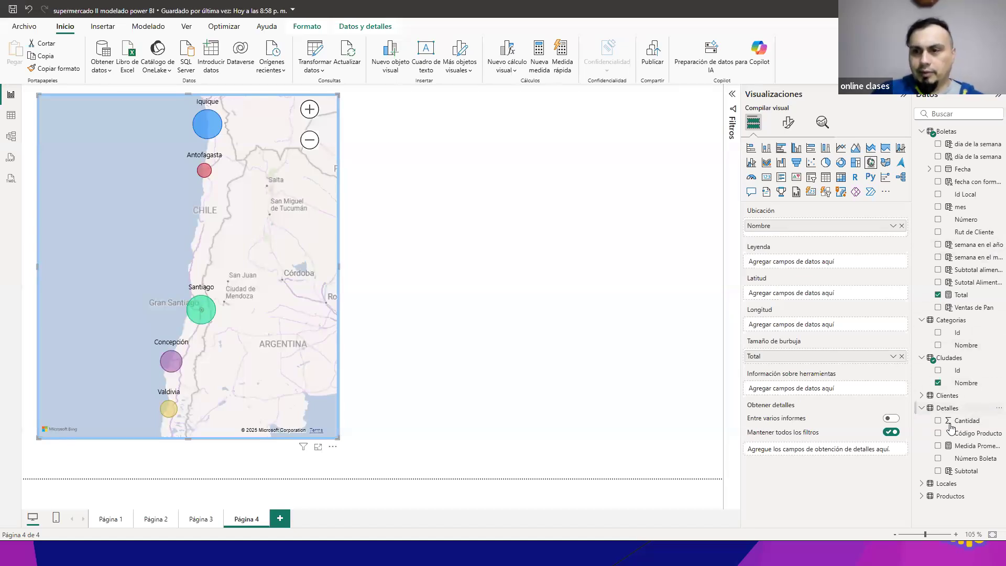
Step: Add the Nombre field from Locales as the map's Leyenda and inspect the Santiago II slice of the Santiago bubble
left_click(922, 484)
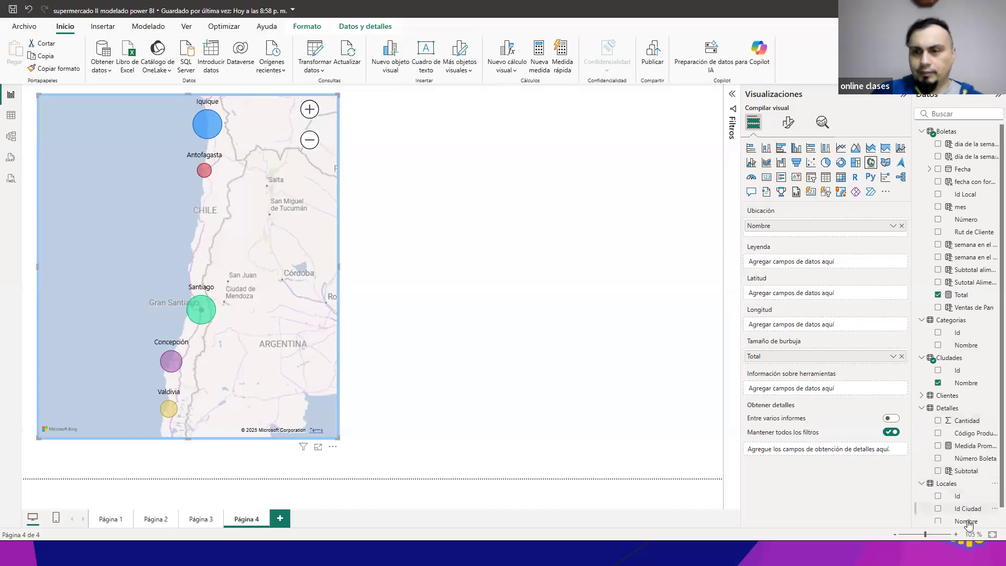
left_click_drag(969, 521, 819, 259)
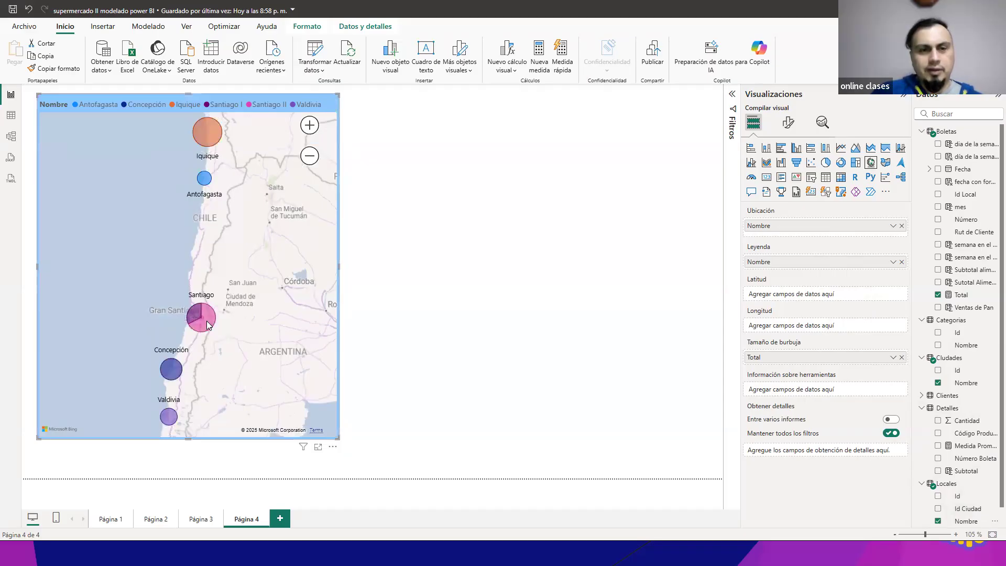
mouse_move(208, 322)
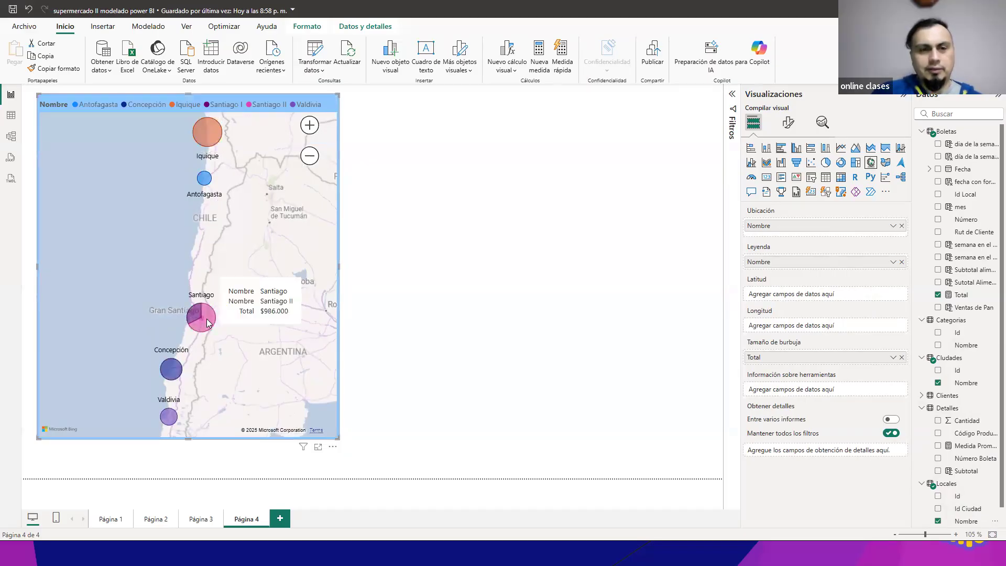
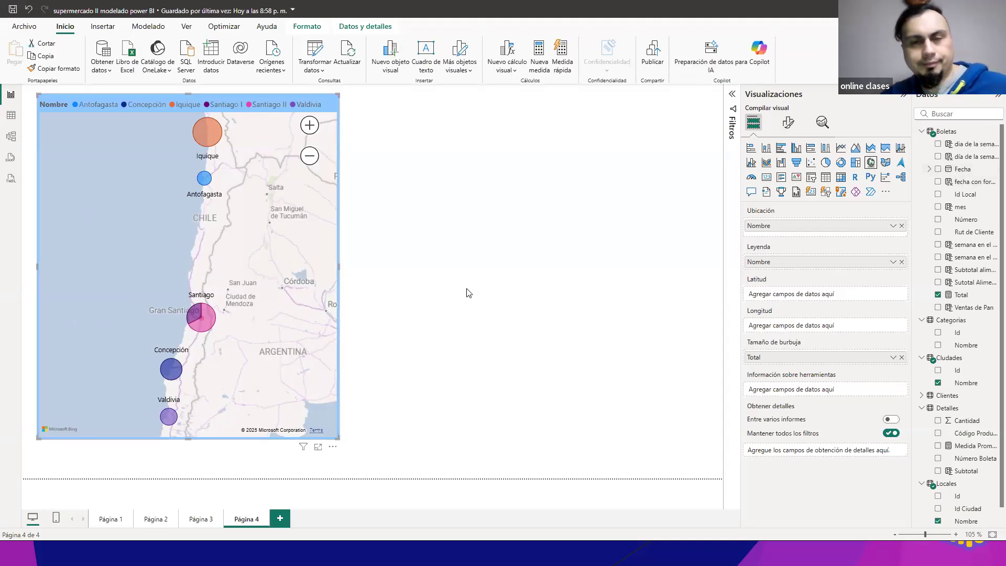
Step: Switch to the class presentation, advance to the slide on applying filters through the filter pane, and return to the Power BI report
key("alt+Tab")
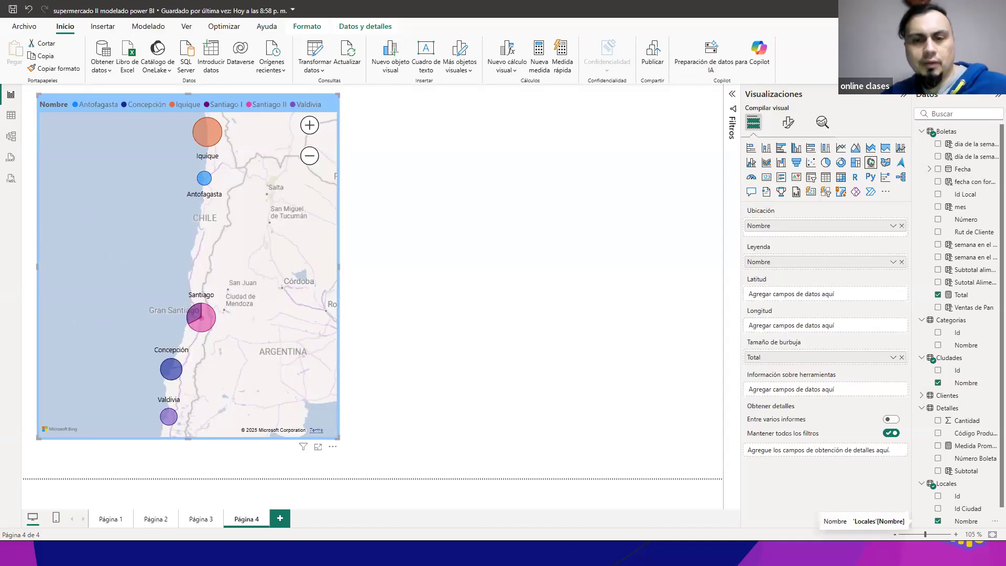
key("alt+Tab")
left_click(355, 152)
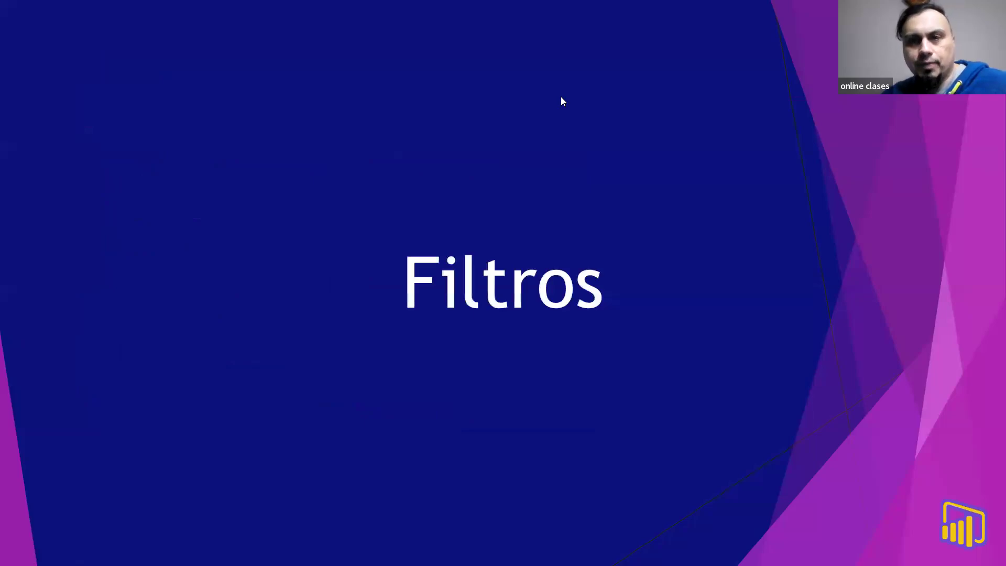
left_click(469, 199)
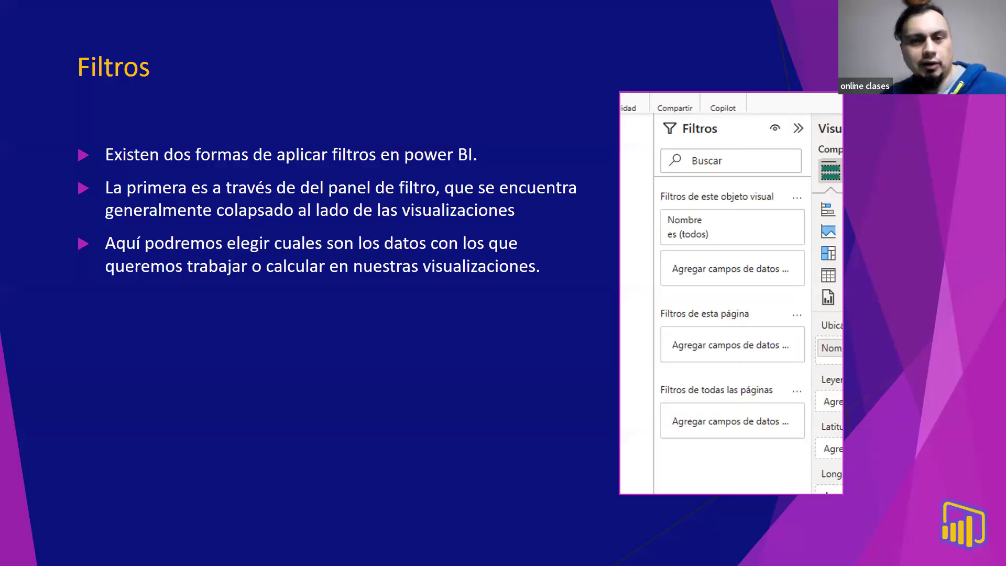
key("alt+Tab")
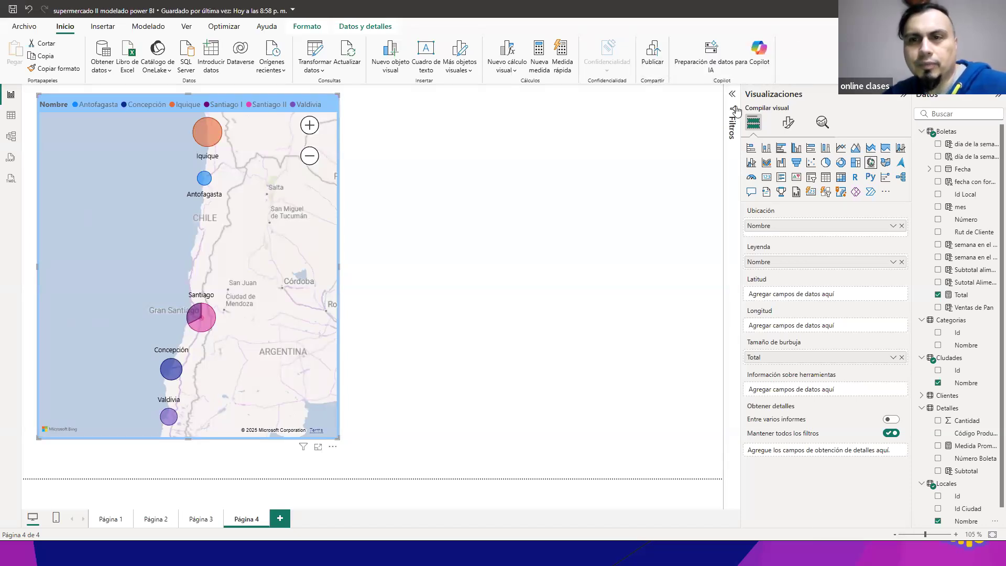
Step: Expand the Filtros pane, widen it, deselect the map to show only page-level filters, and collapse and reopen the pane
left_click(732, 107)
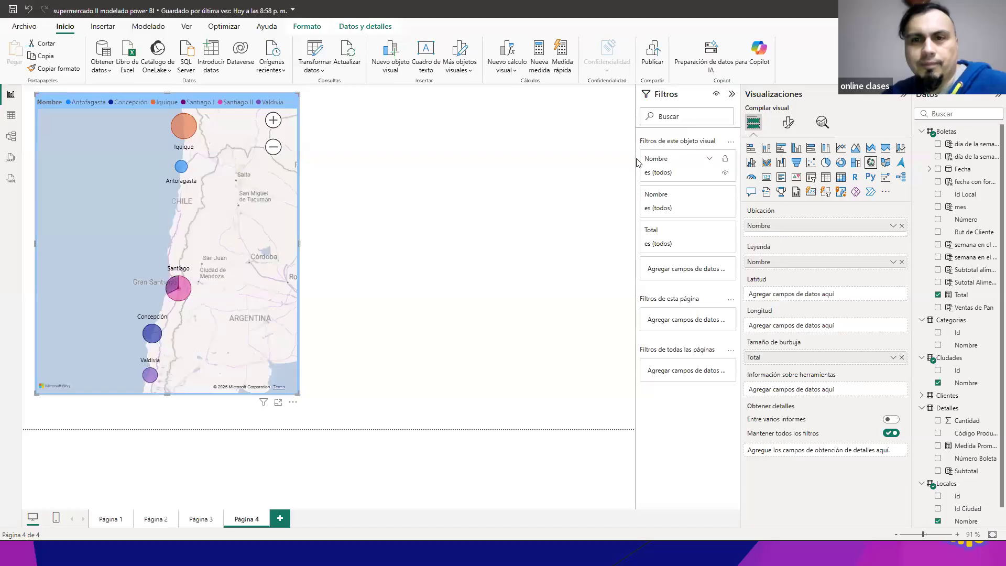
left_click_drag(635, 157, 471, 159)
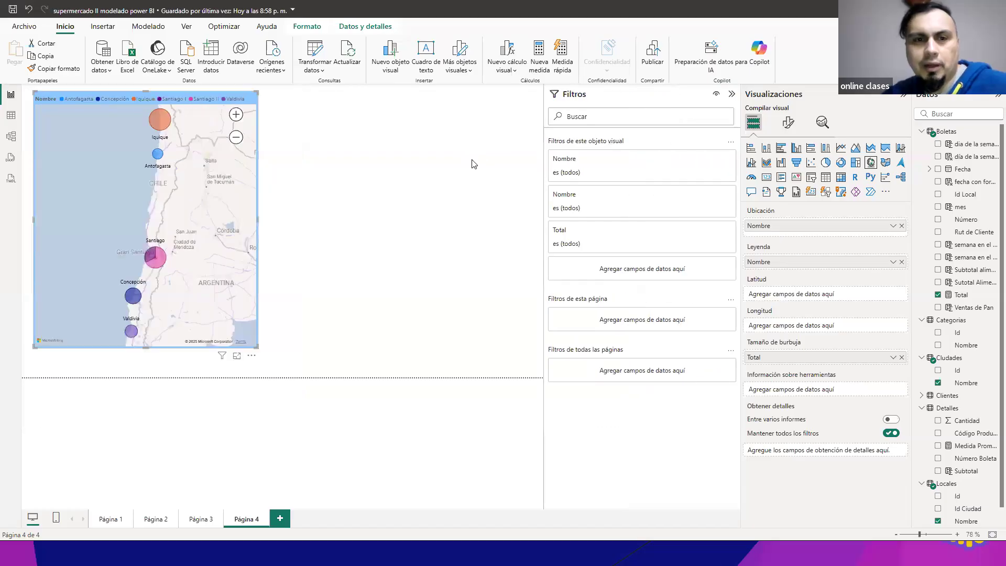
left_click(461, 380)
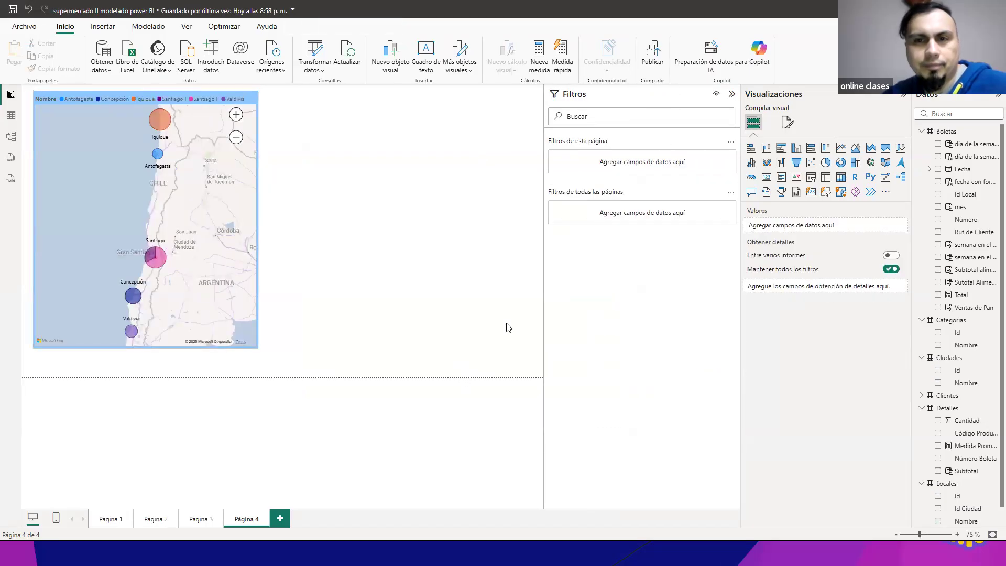
left_click(605, 97)
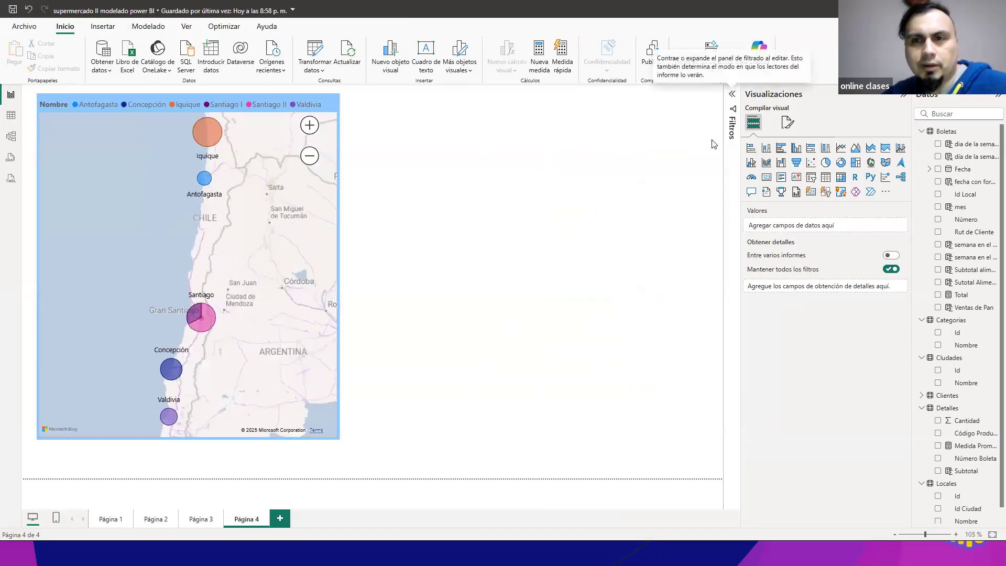
left_click(733, 97)
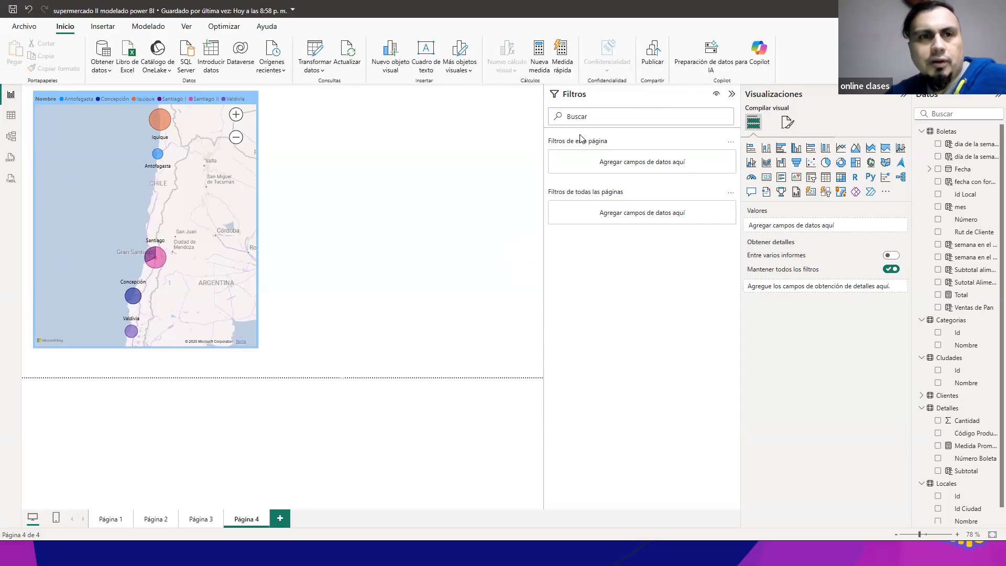
Step: Hide and show the Filtros pane repeatedly with its view option, leaving it displayed
left_click(188, 27)
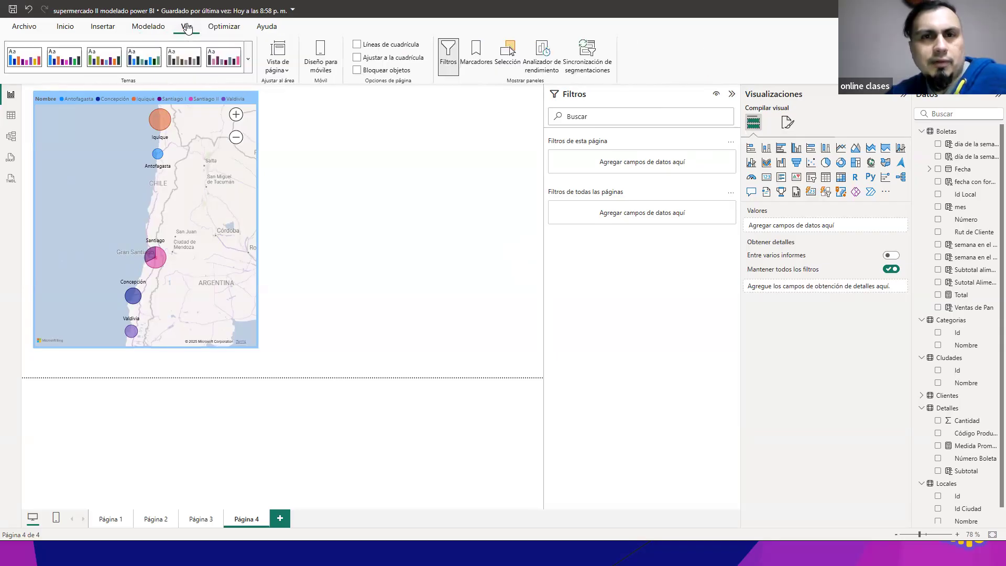
left_click(449, 67)
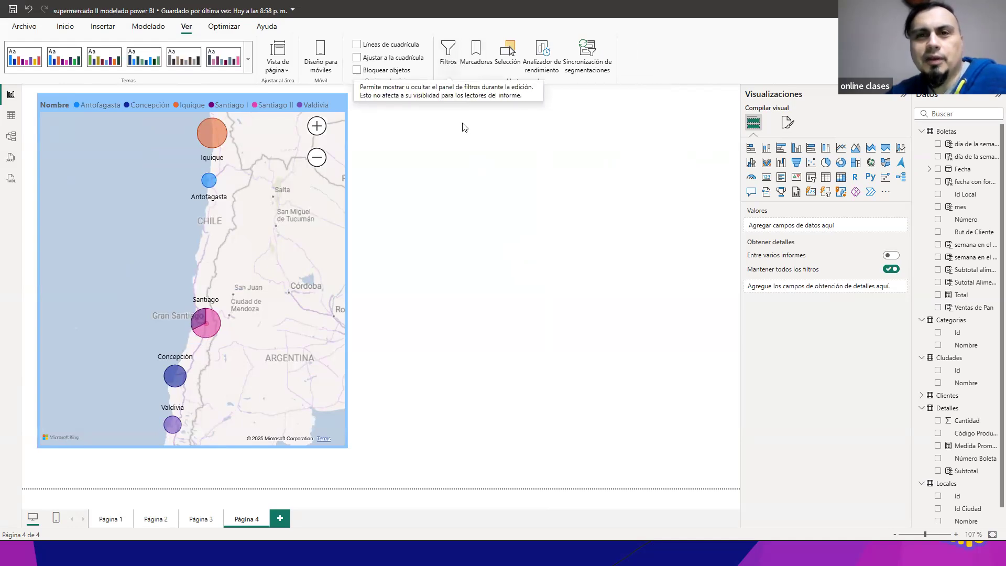
left_click(446, 55)
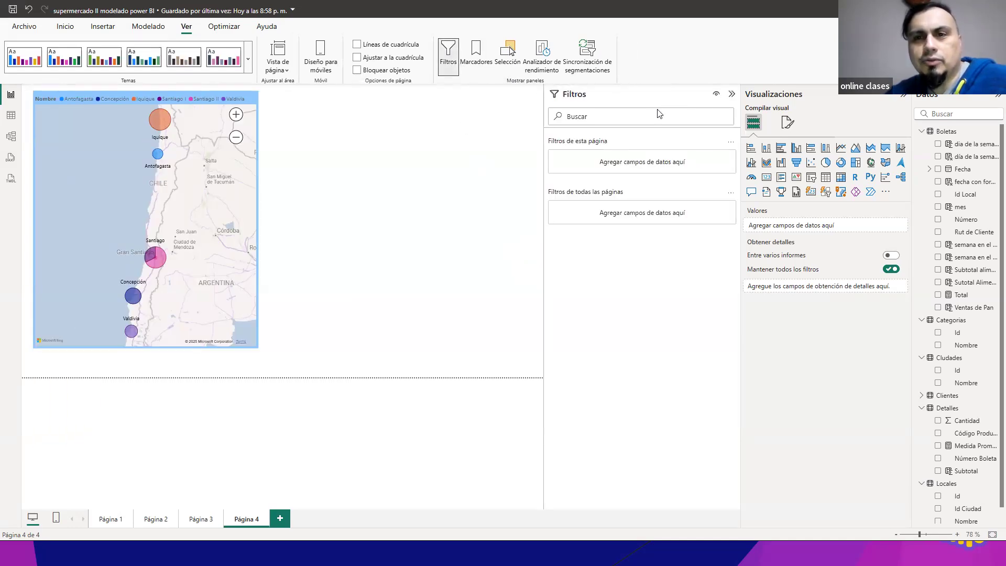
left_click(450, 56)
left_click(451, 58)
left_click(450, 57)
left_click(450, 58)
left_click(450, 57)
left_click(451, 58)
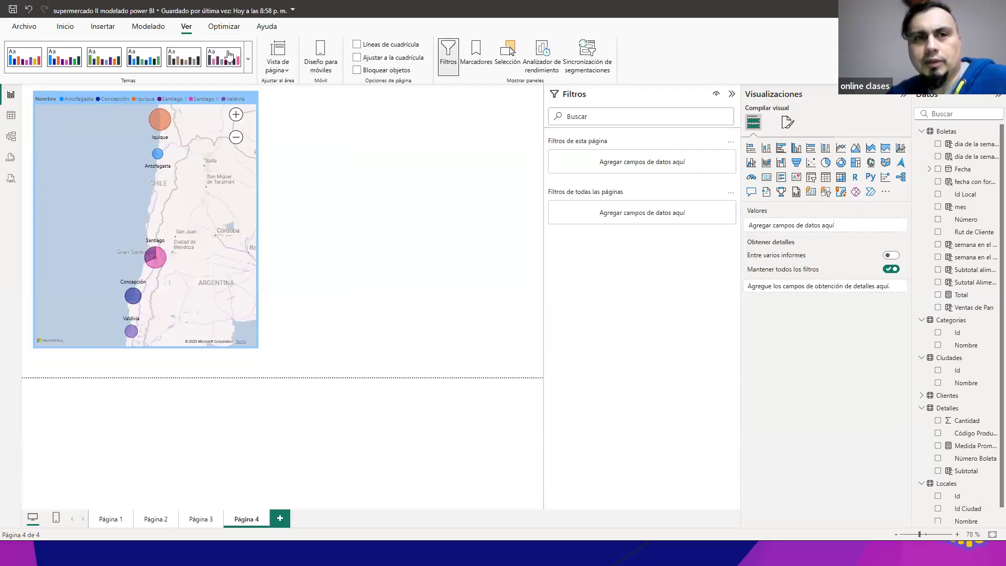
left_click(450, 57)
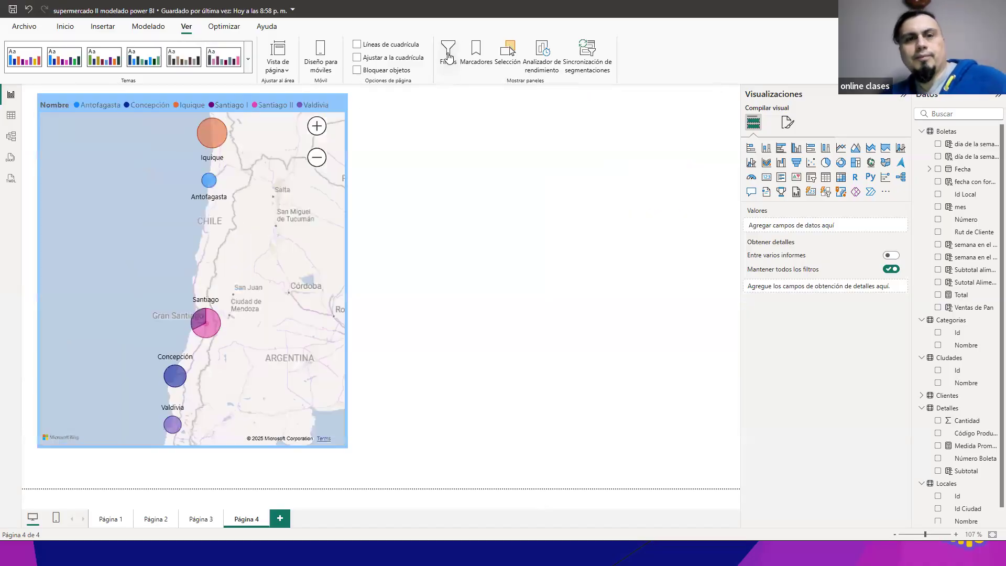
left_click(449, 57)
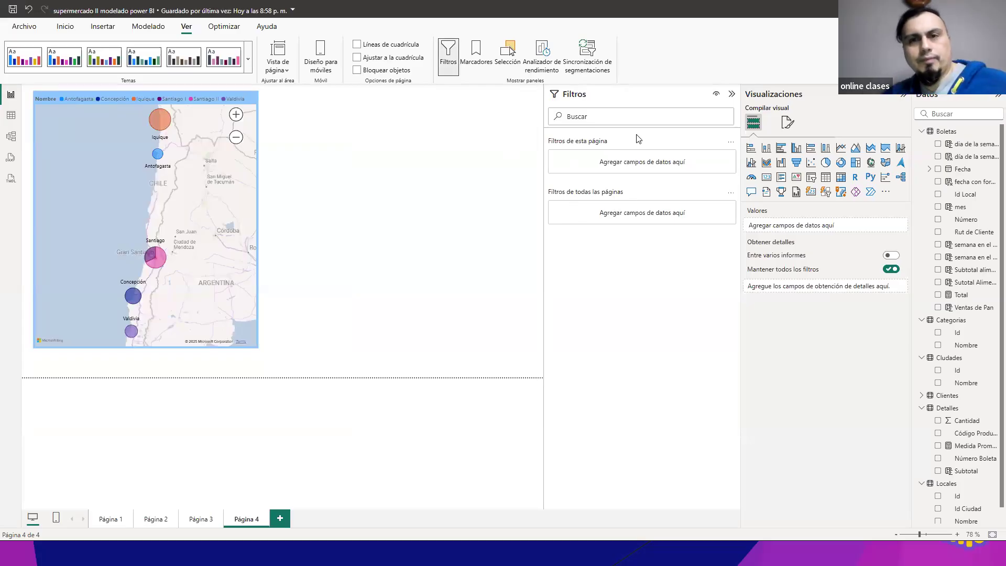
Step: Consult the slide on temporary and hidden filters in the presentation, and hide the report's Filtros pane from report readers
key("alt+Tab")
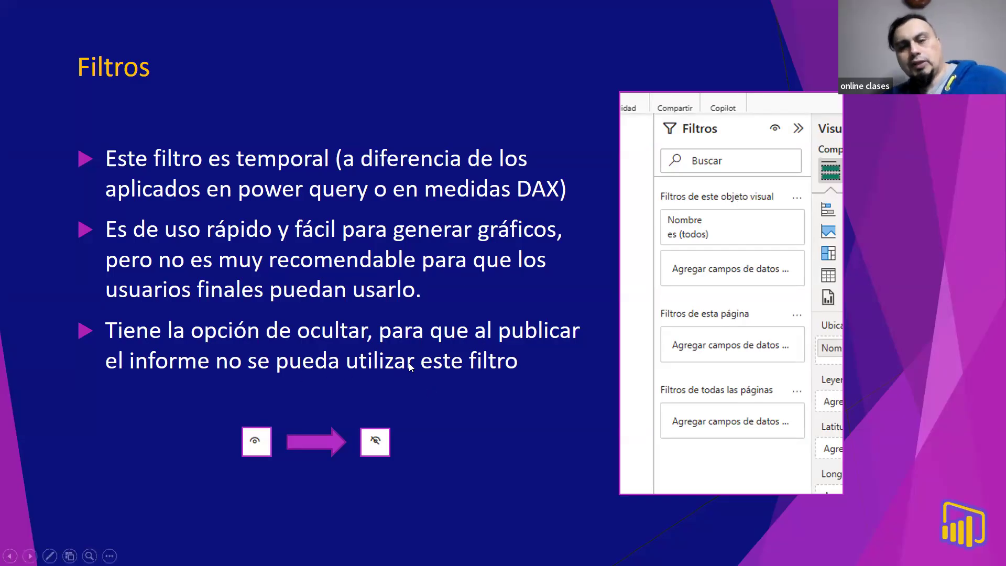
key("alt+Tab")
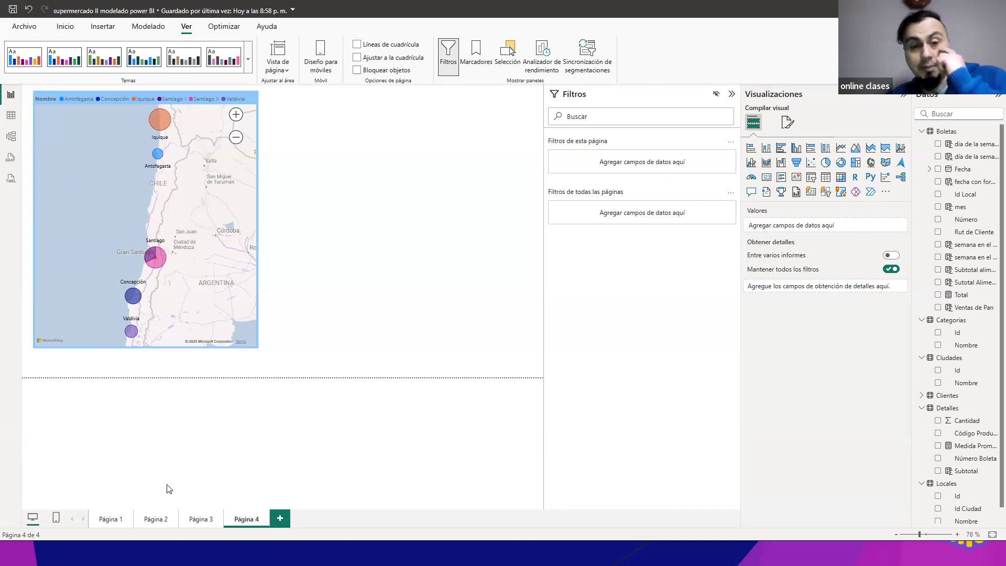
Step: Look through Página 1, Página 2 and Página 3, and hide Página 4 from report readers
left_click(108, 519)
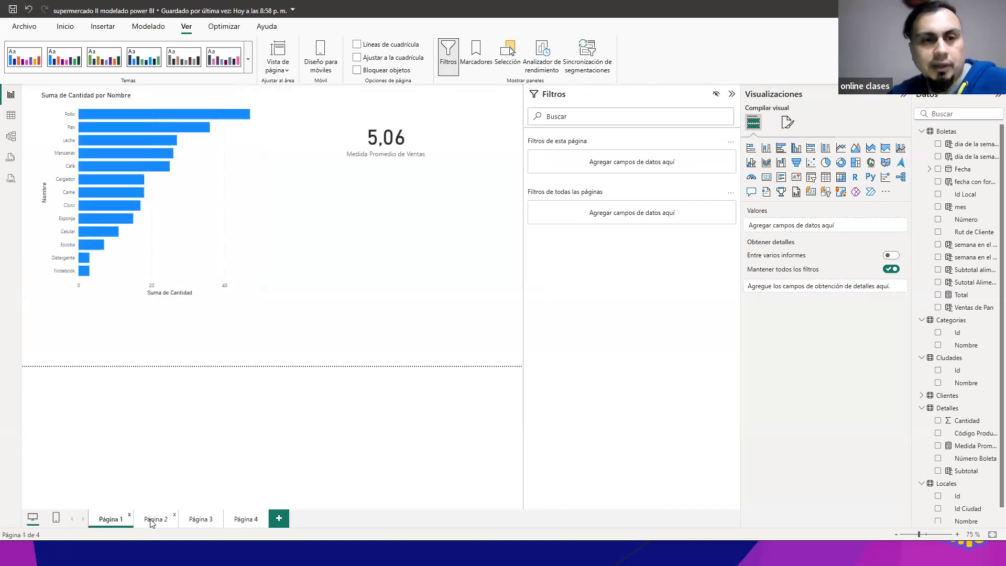
left_click(153, 519)
left_click(202, 520)
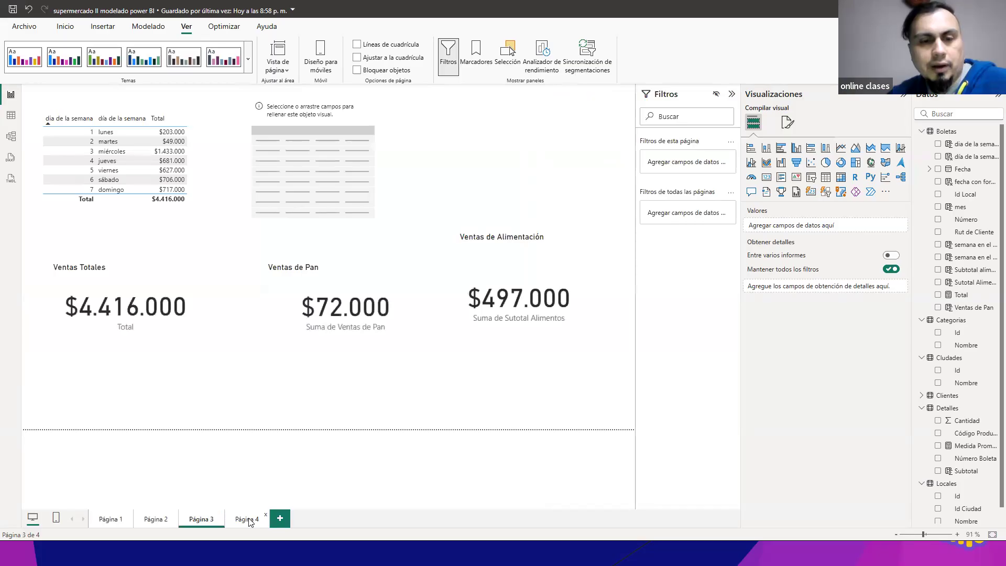
left_click(245, 520)
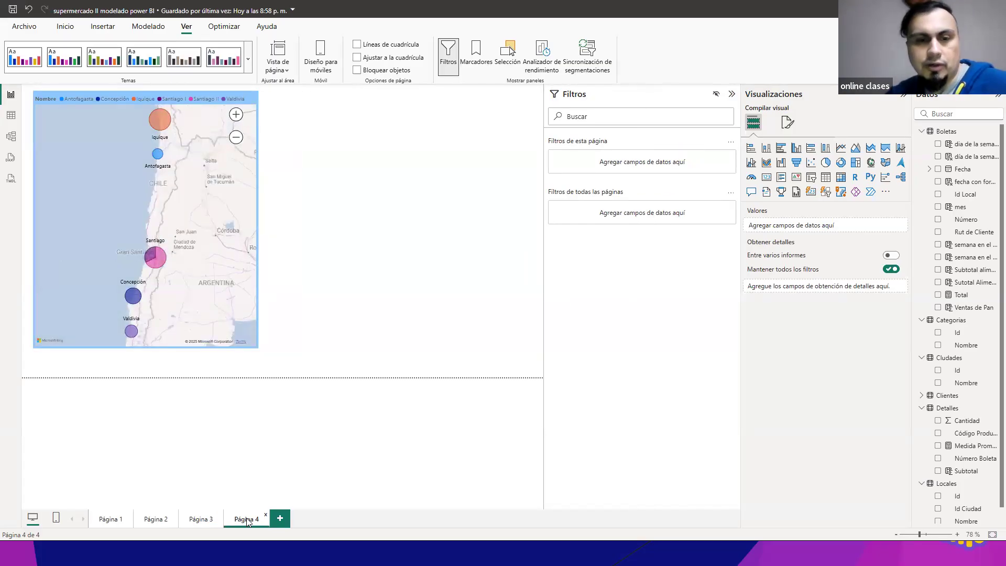
right_click(247, 522)
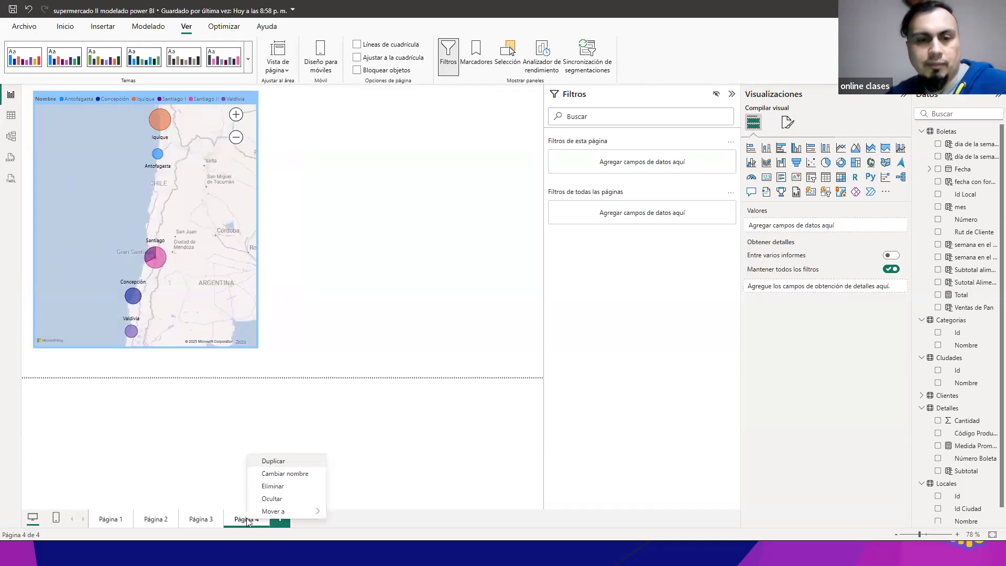
left_click(289, 504)
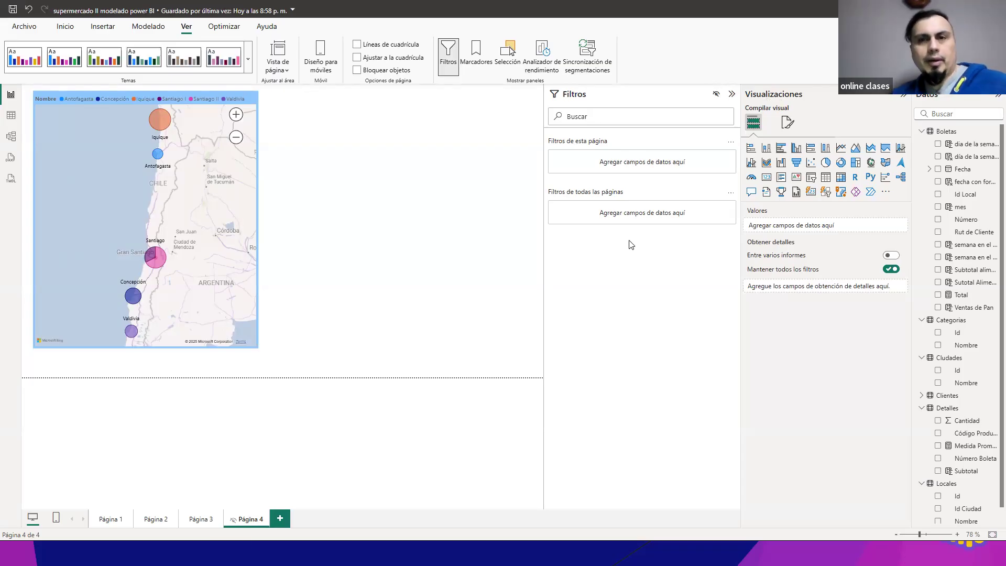
Step: Switch to the presentation to read the slide on filter options by element or specific value, and return to the report
key("alt+Tab")
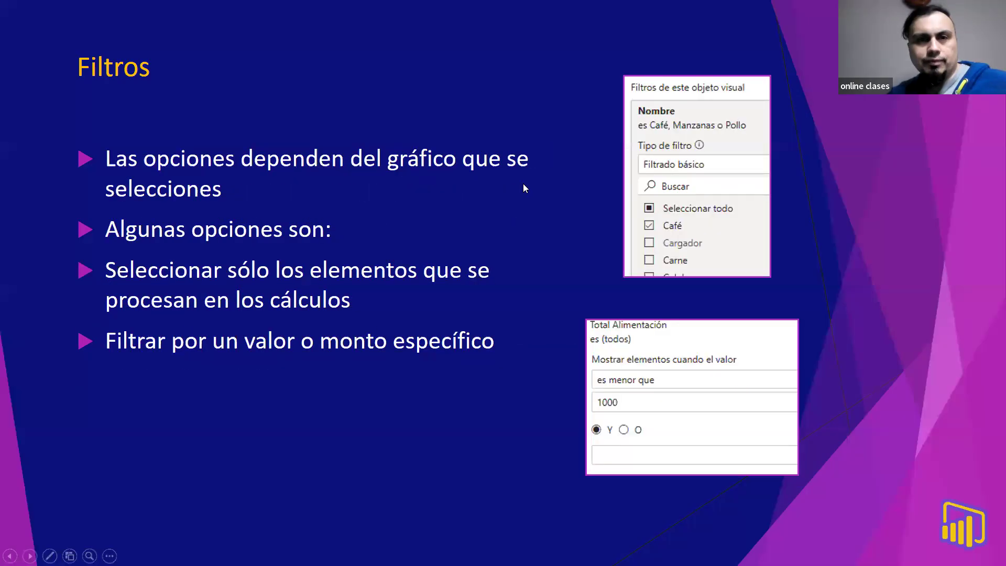
left_click(515, 144)
left_click(515, 145)
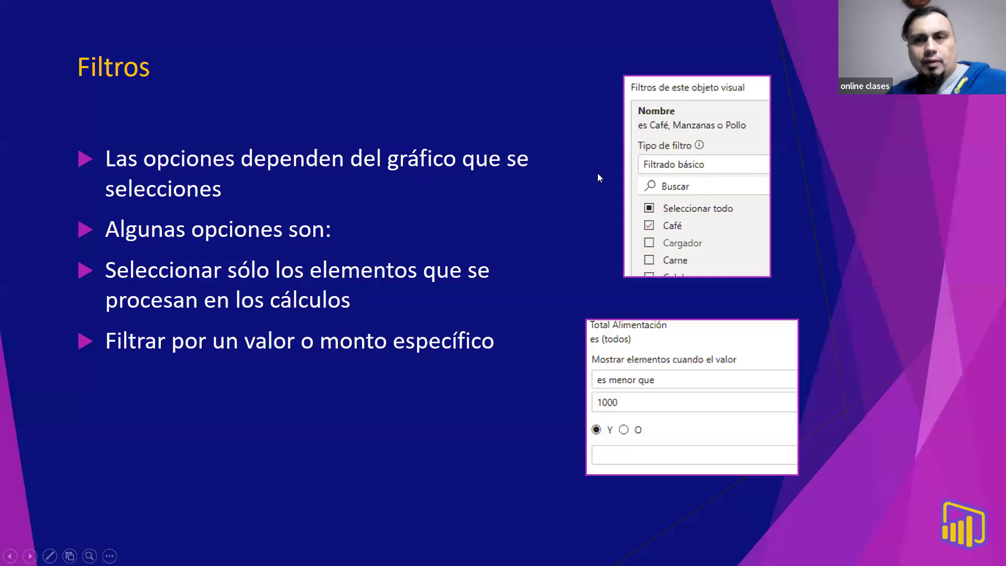
key("alt+Tab")
key("alt+Tab")
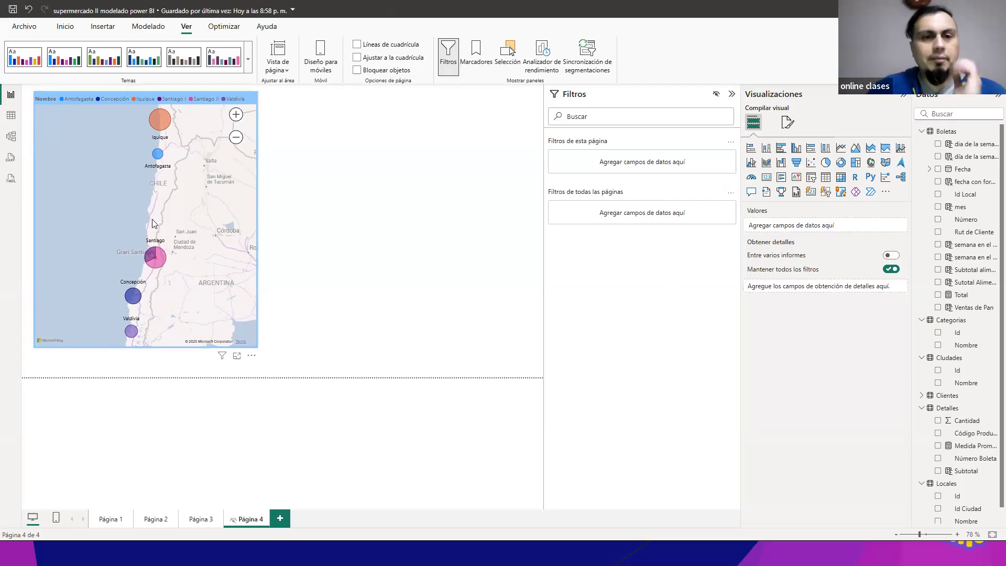
Step: Enlarge the map visual down to the page's lower edge and review its city, store and Total filter cards one by one
left_click(255, 339)
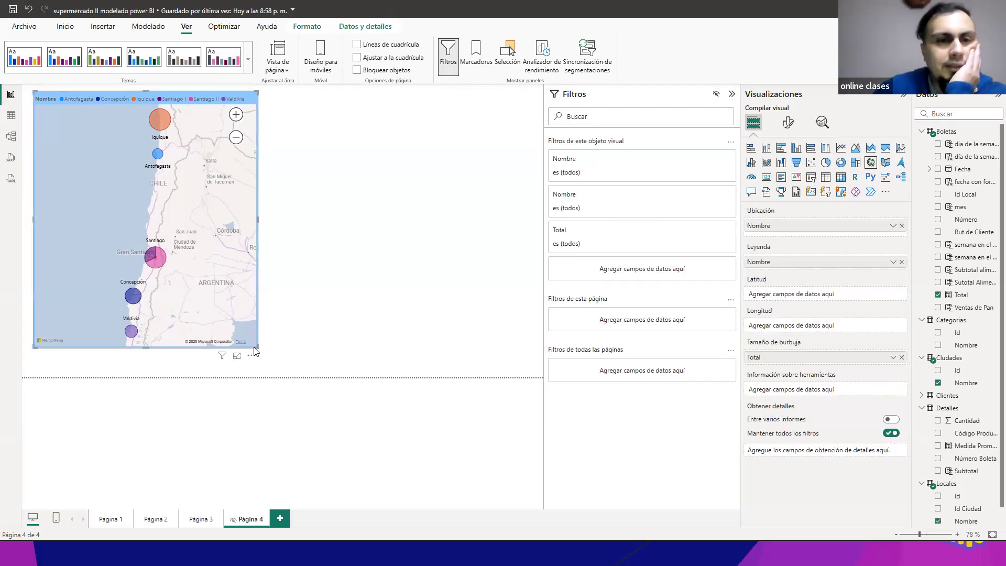
left_click_drag(255, 346, 283, 376)
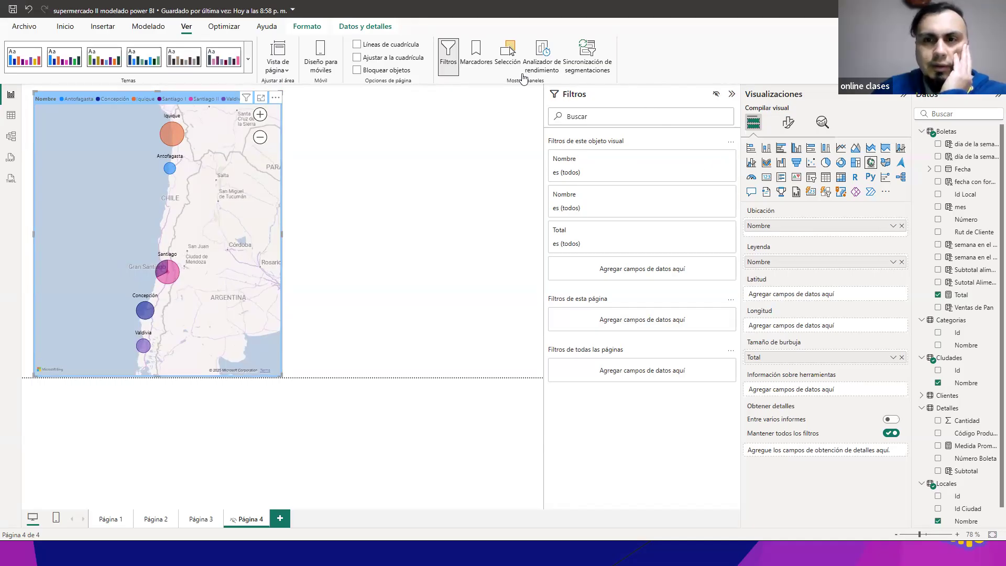
left_click(710, 160)
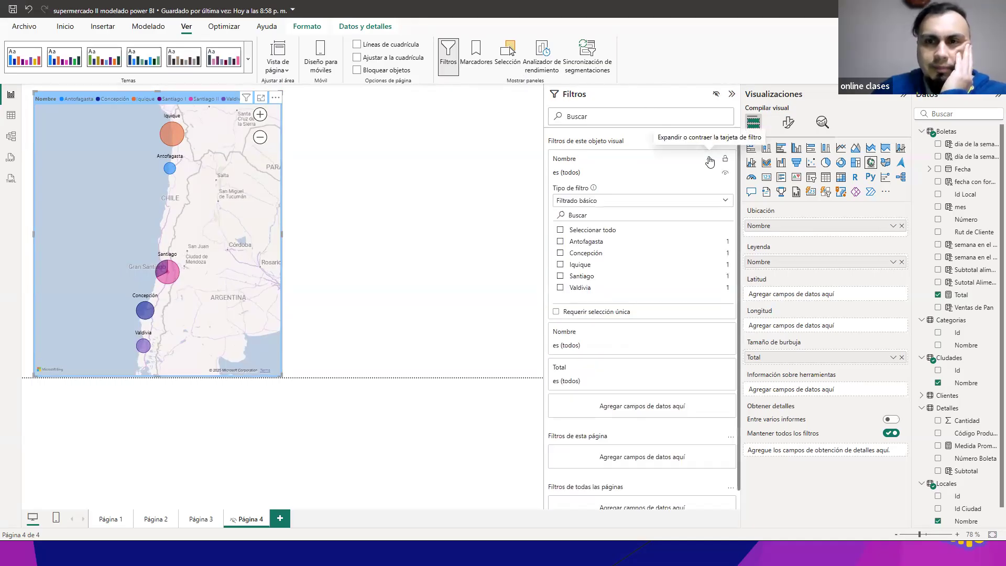
left_click(709, 159)
left_click(690, 200)
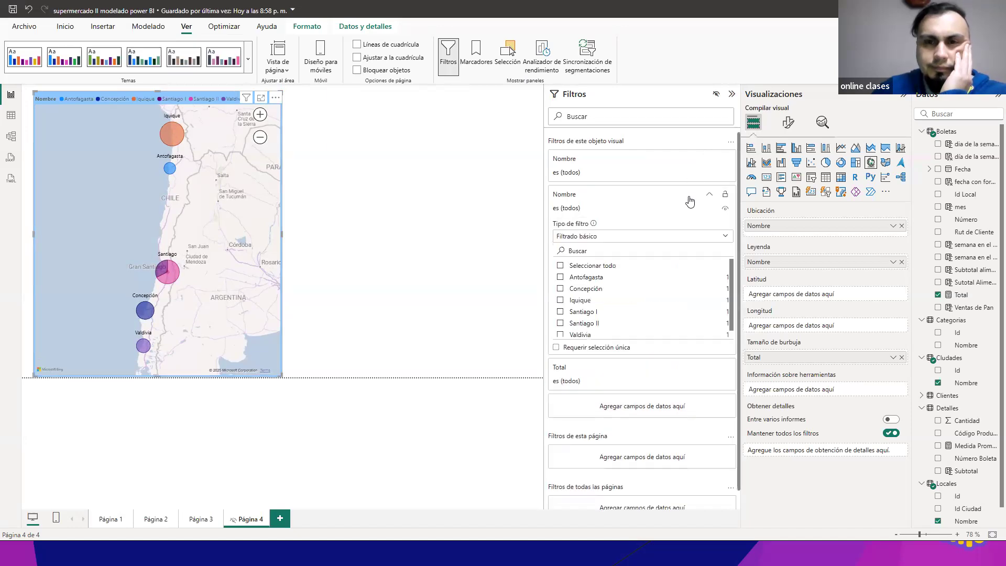
left_click(690, 199)
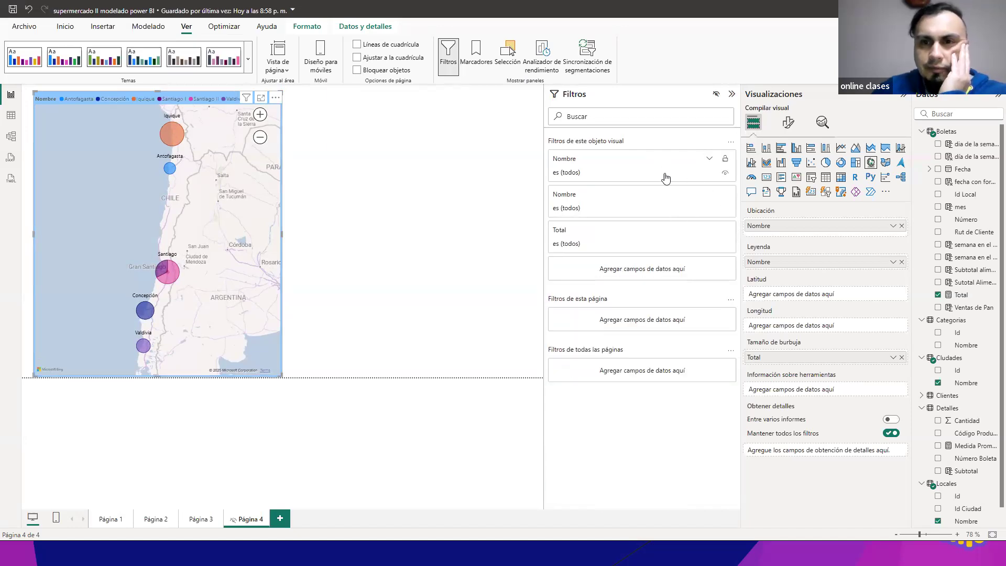
left_click(711, 232)
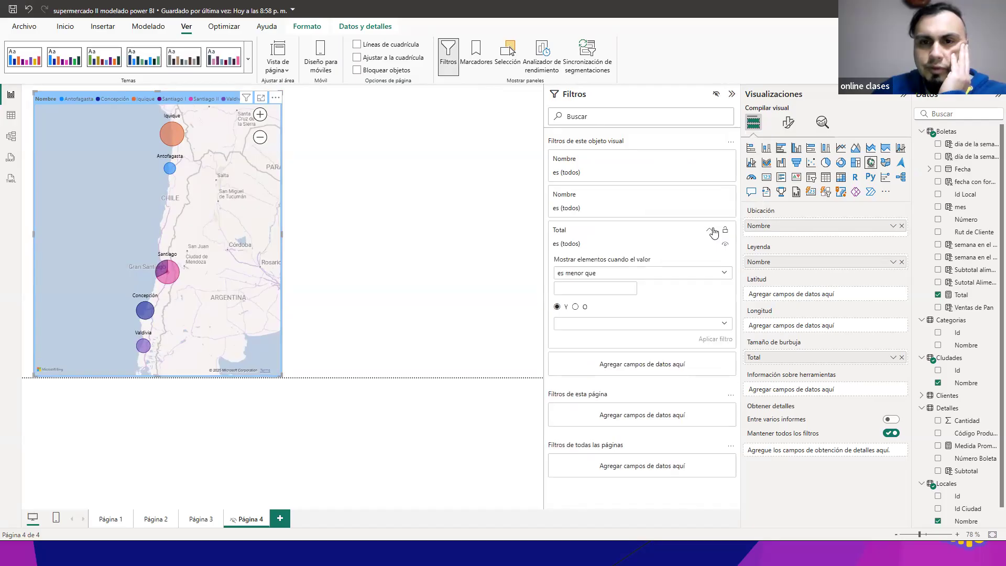
left_click(708, 232)
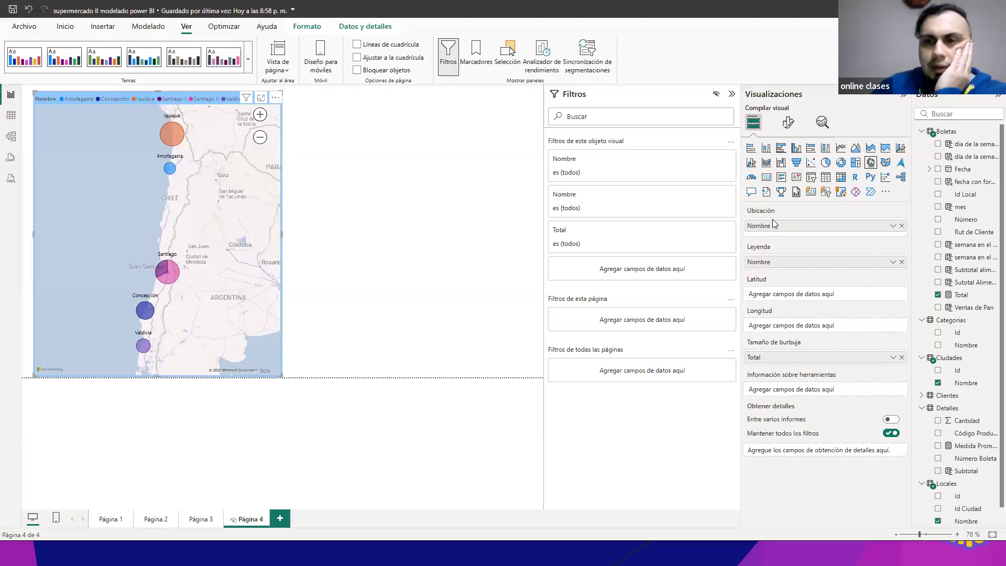
Step: Remove the store Nombre from the map's Leyenda and add the Nombre field from Categorias as a filter on this visual
left_click(902, 262)
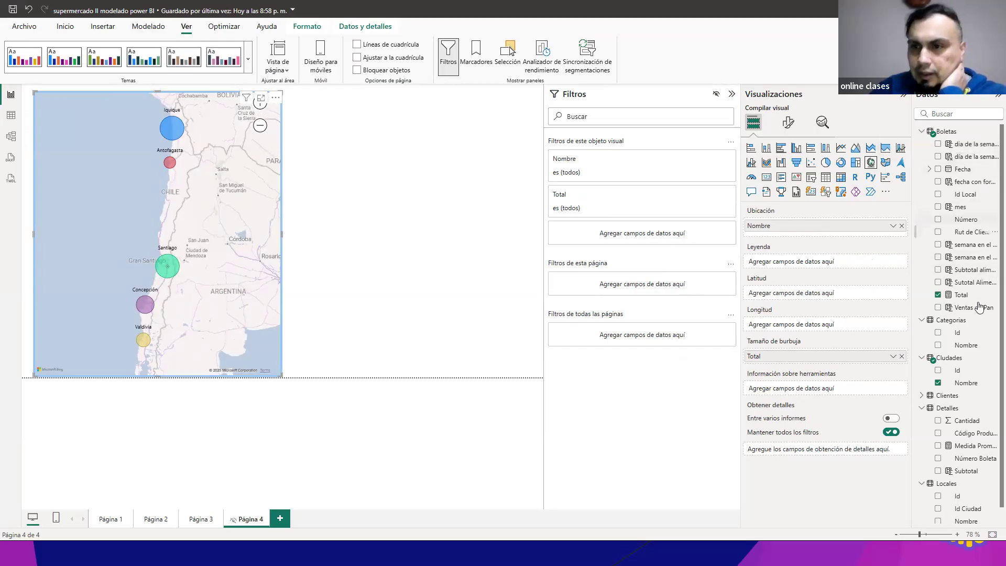
left_click_drag(975, 350, 651, 234)
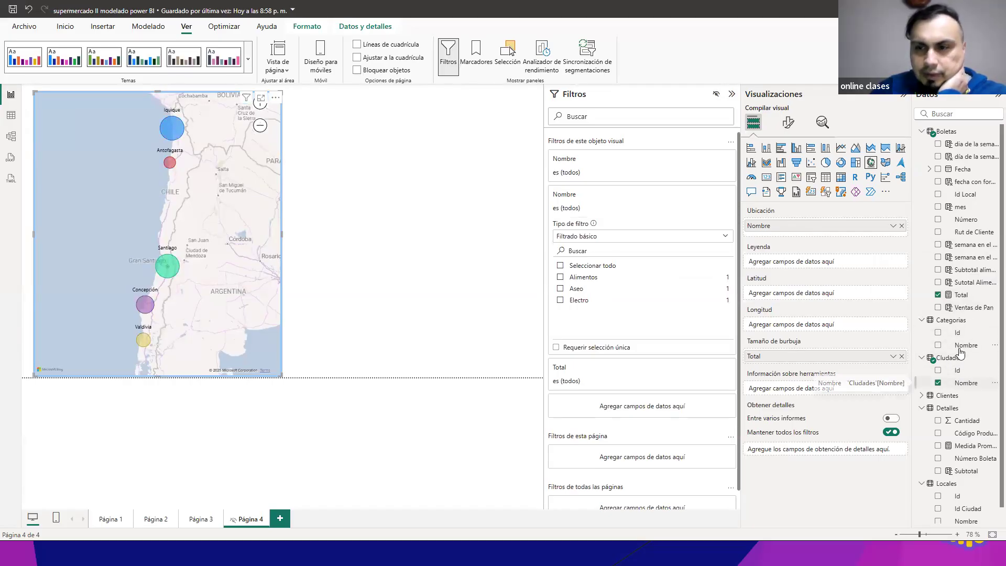
left_click_drag(965, 345, 772, 270)
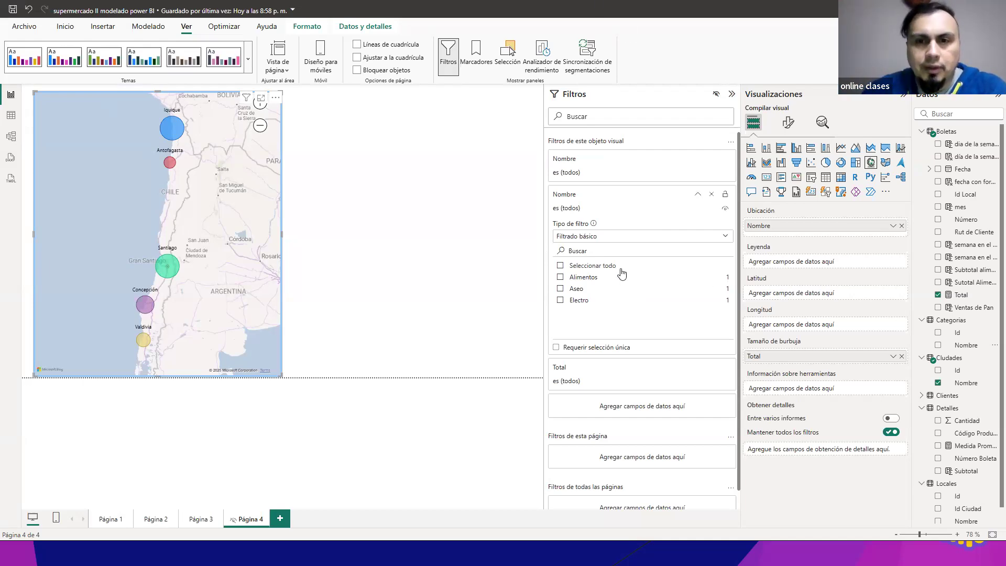
Step: Filter the map by the Alimentos, Electro and Aseo categories one at a time, checking Iquique's total under Electro
left_click(559, 278)
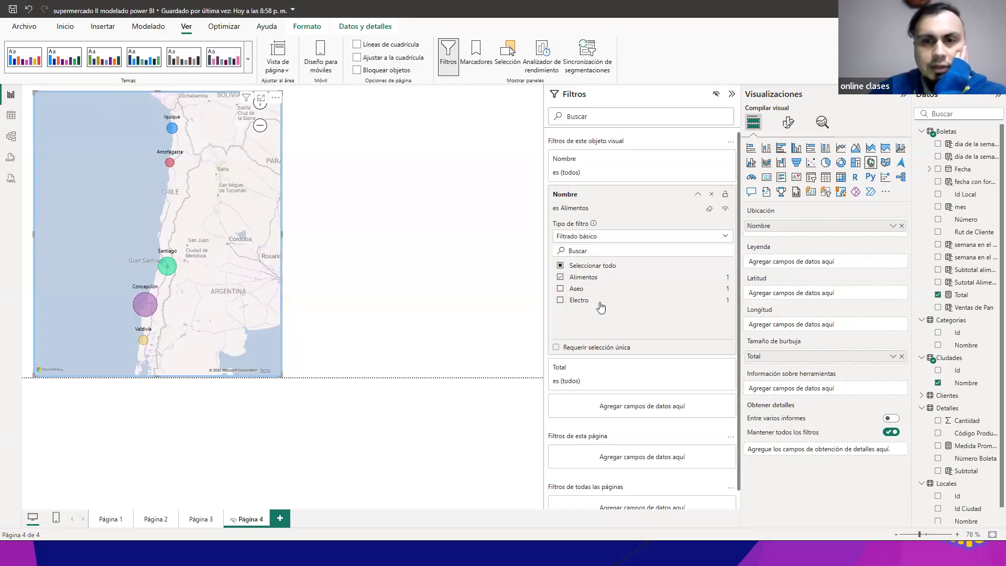
left_click(560, 300)
left_click(560, 277)
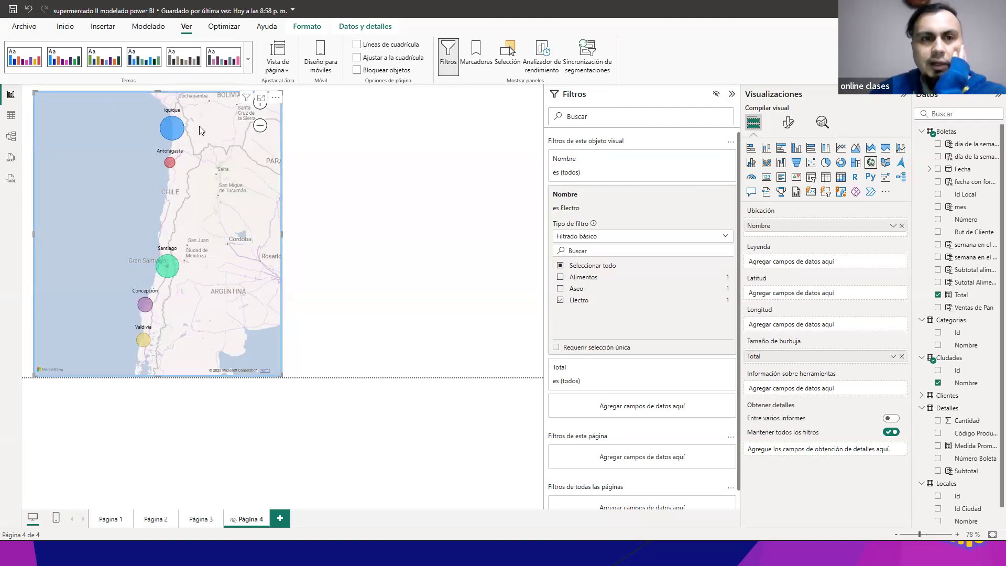
mouse_move(170, 133)
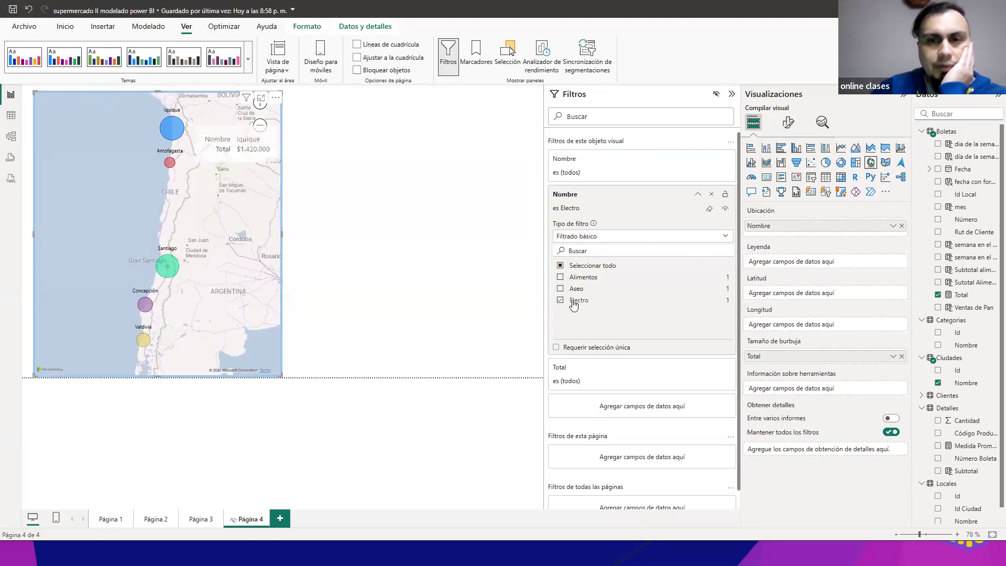
left_click(560, 288)
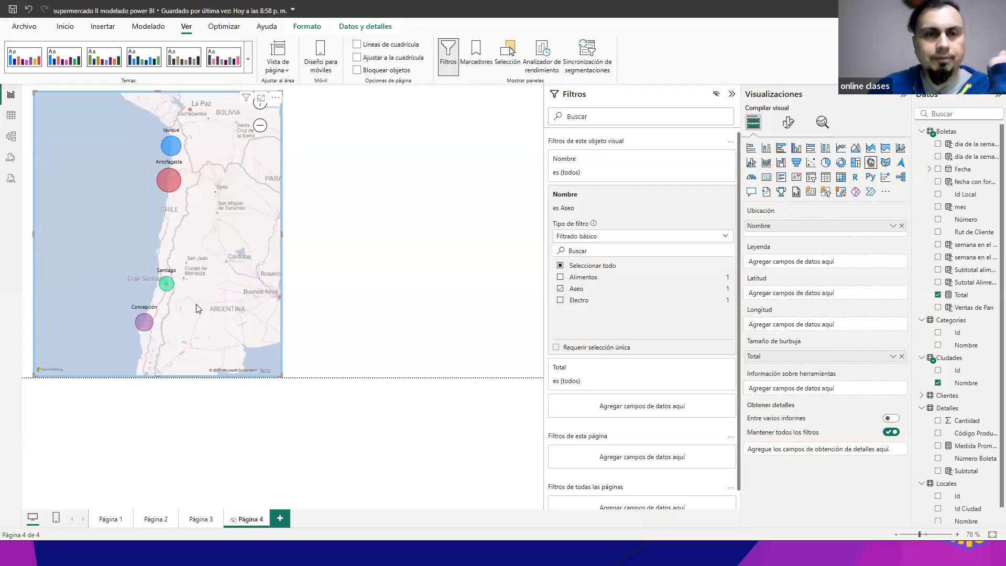
Step: Clear every category selection in the map's category Nombre filter
left_click(562, 289)
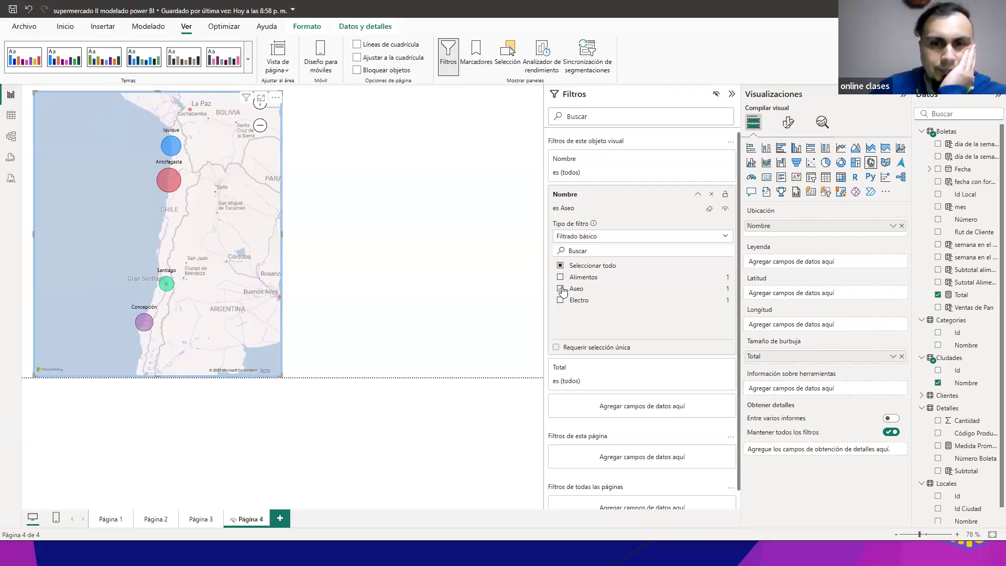
left_click(561, 288)
left_click(561, 278)
left_click(560, 279)
left_click(561, 289)
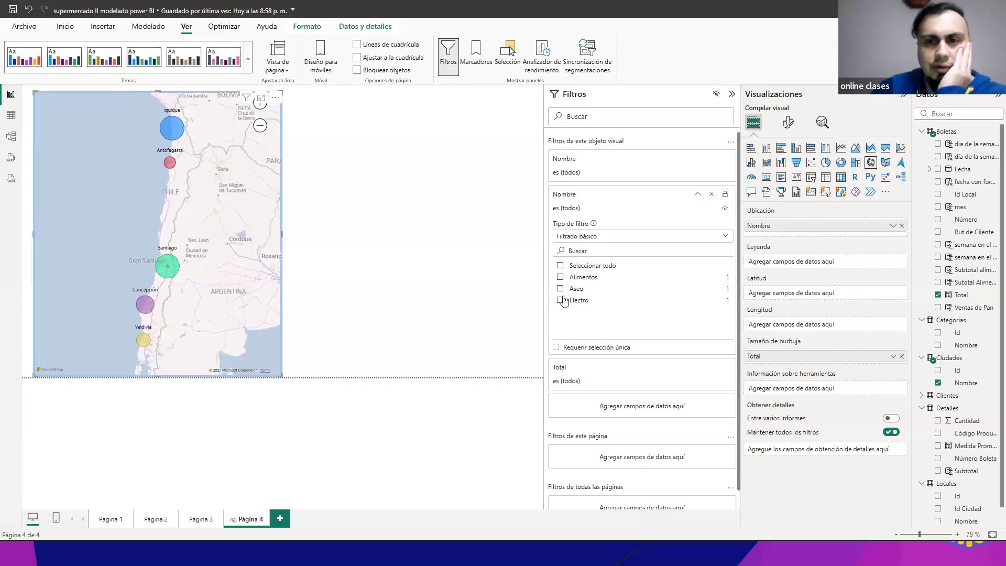
Step: Switch the category Nombre filter to Filtrado avanzado, review its value conditions, and remove that filter from the map
left_click(732, 237)
left_click(632, 321)
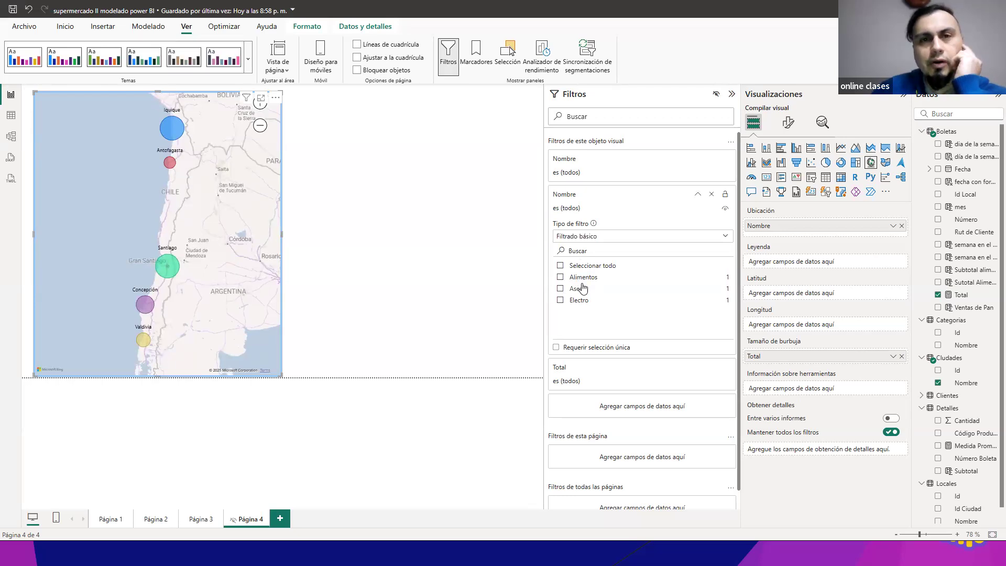
left_click(726, 236)
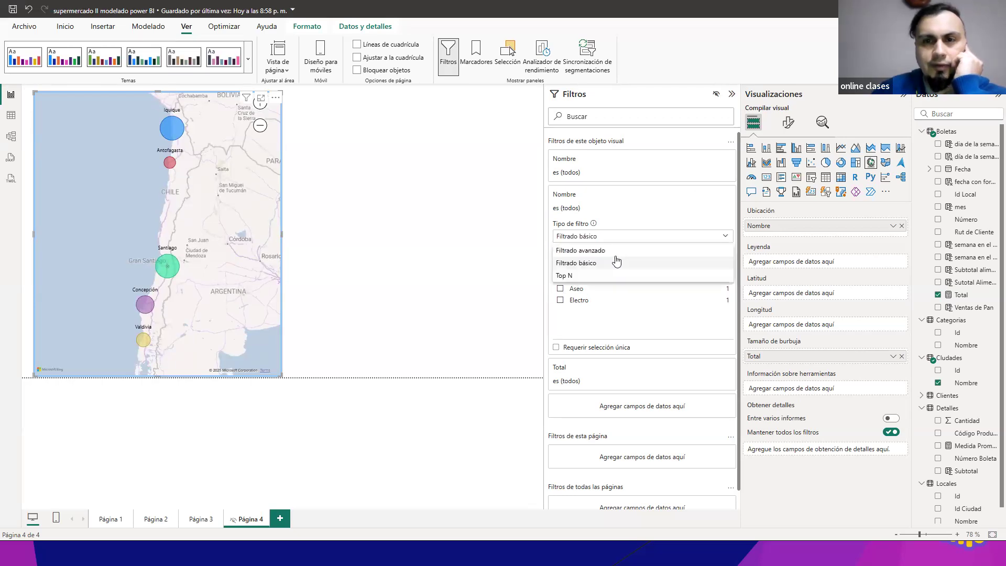
left_click(614, 253)
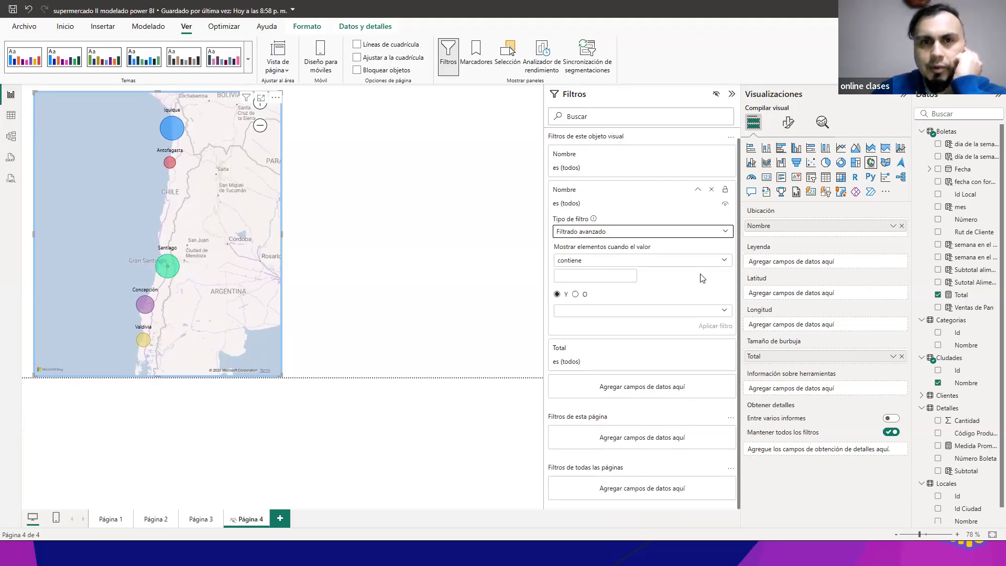
left_click(643, 262)
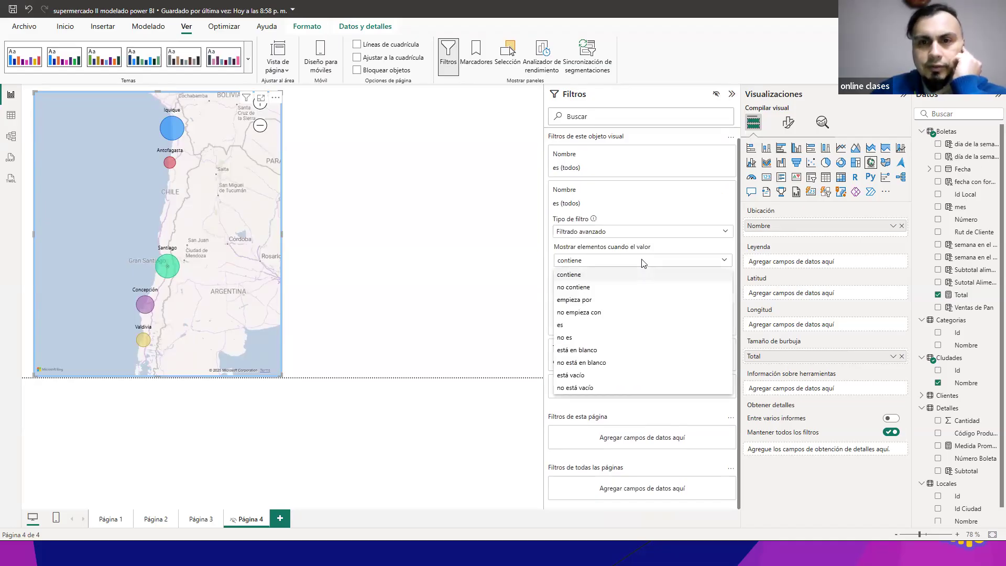
left_click(635, 275)
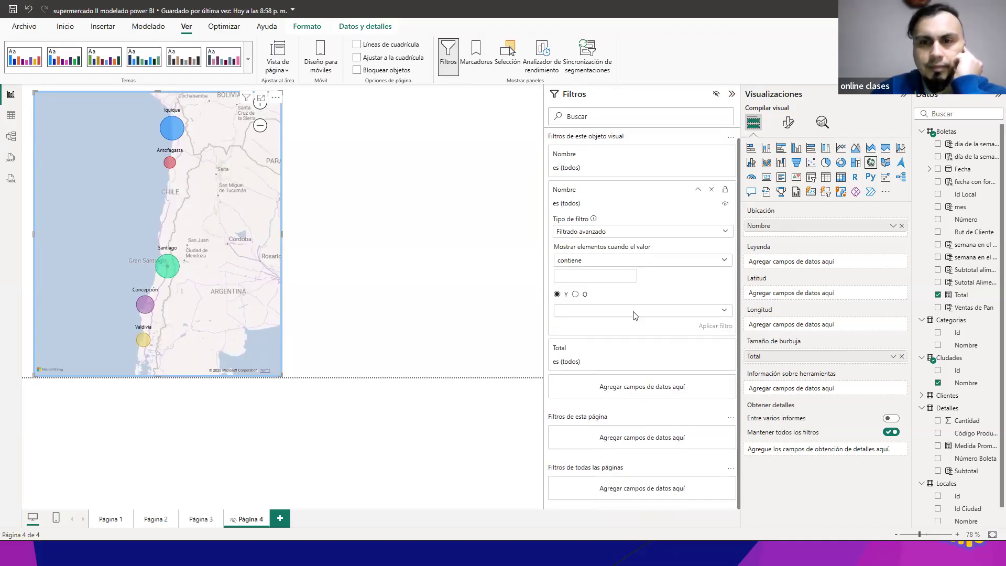
left_click(701, 314)
left_click(697, 293)
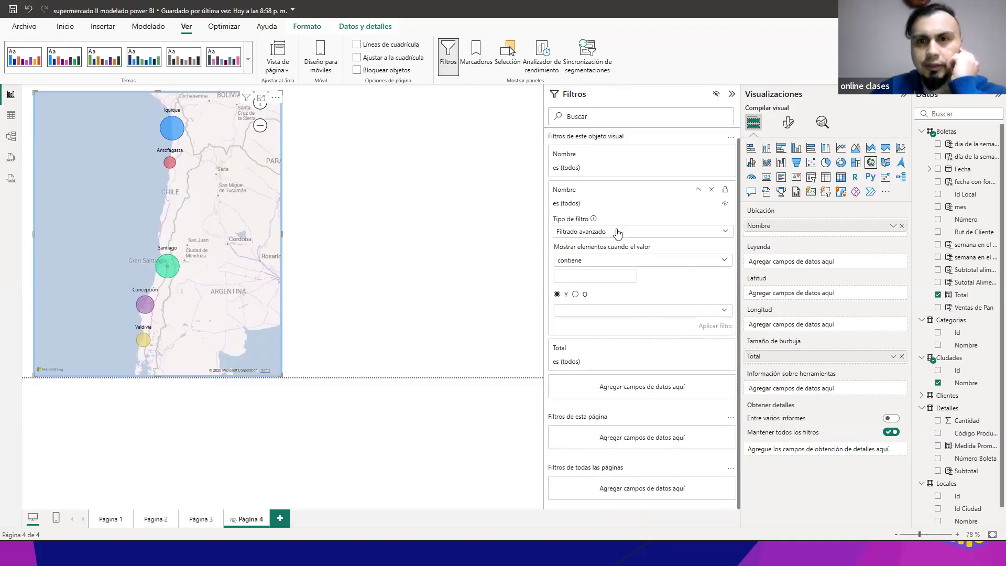
left_click(711, 189)
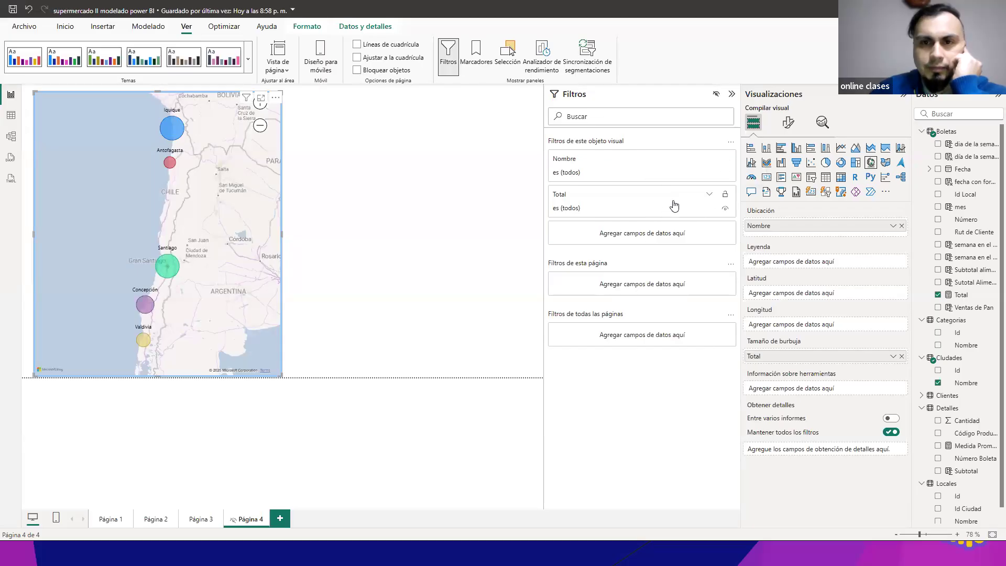
Step: Review the options in the map's remaining Total and city Nombre filter cards, and collapse both
left_click(674, 205)
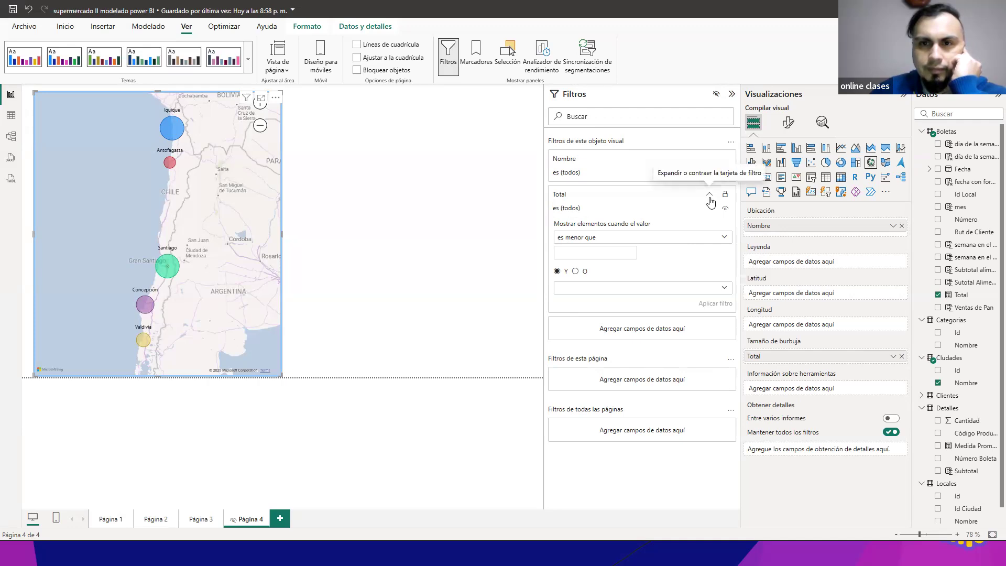
left_click(710, 195)
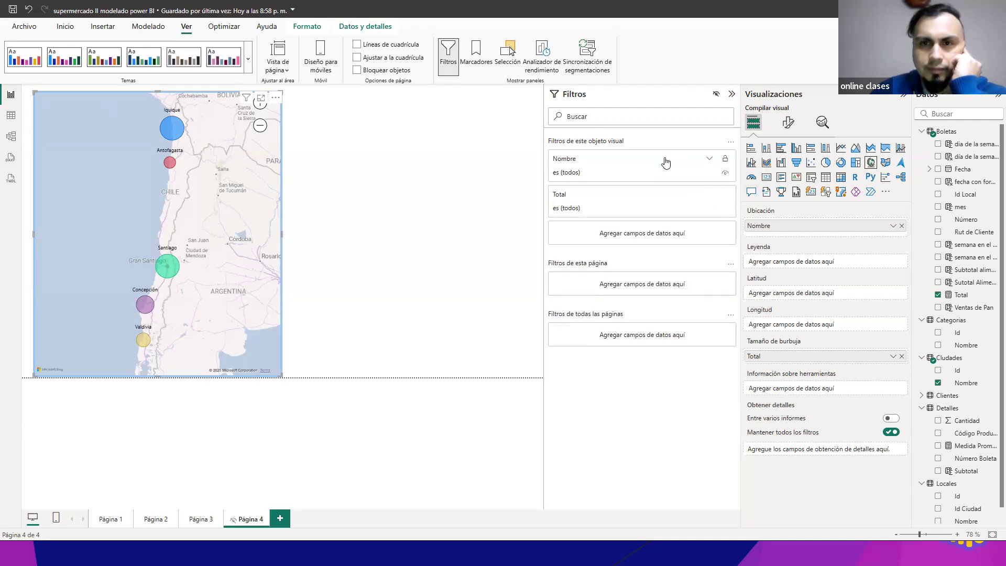
left_click(665, 161)
left_click(665, 162)
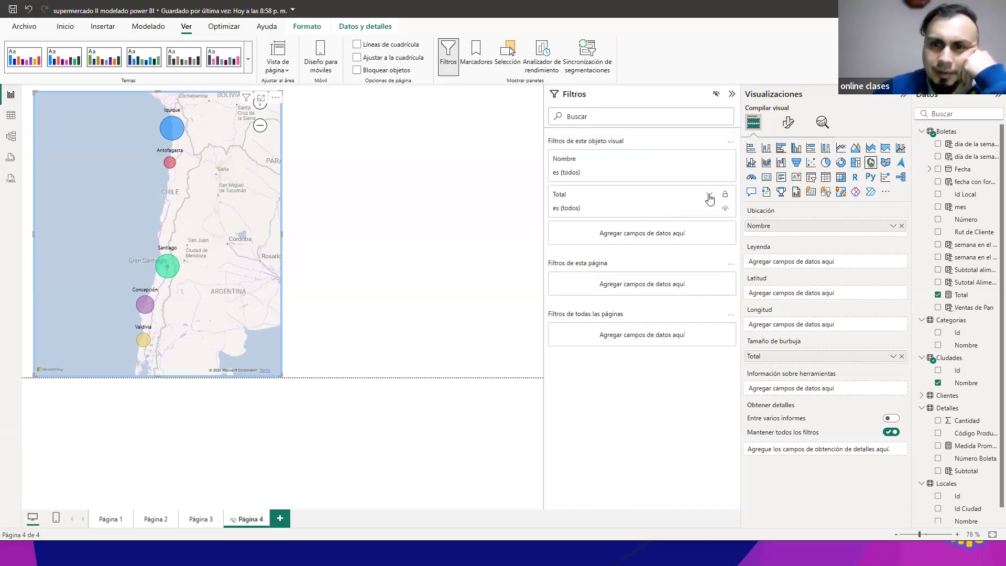
left_click(710, 197)
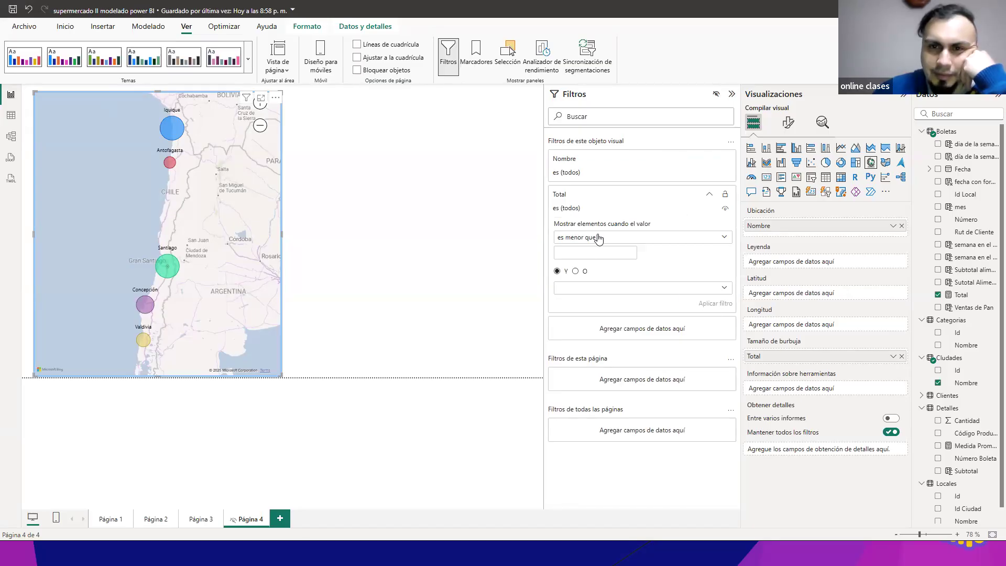
left_click(712, 197)
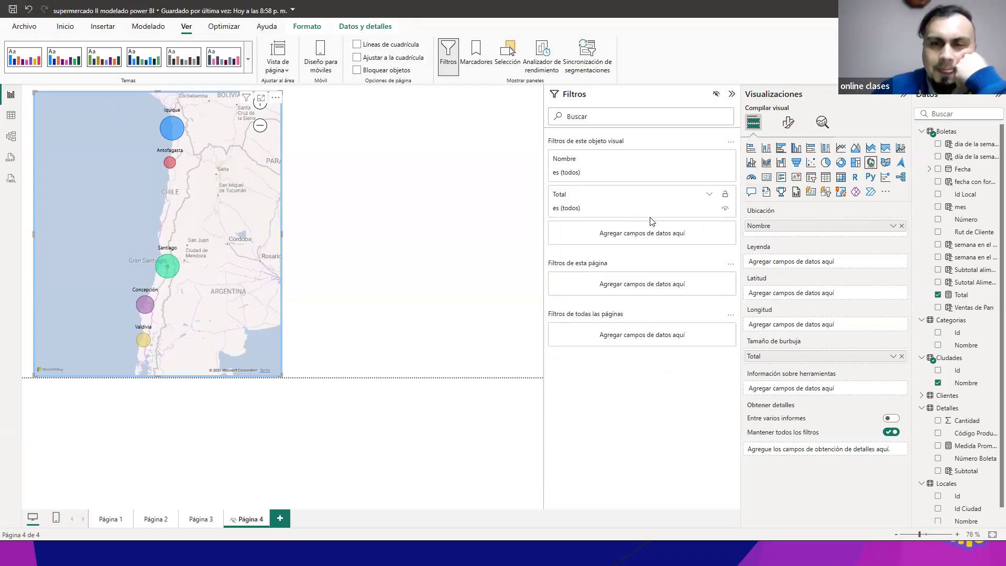
left_click(638, 173)
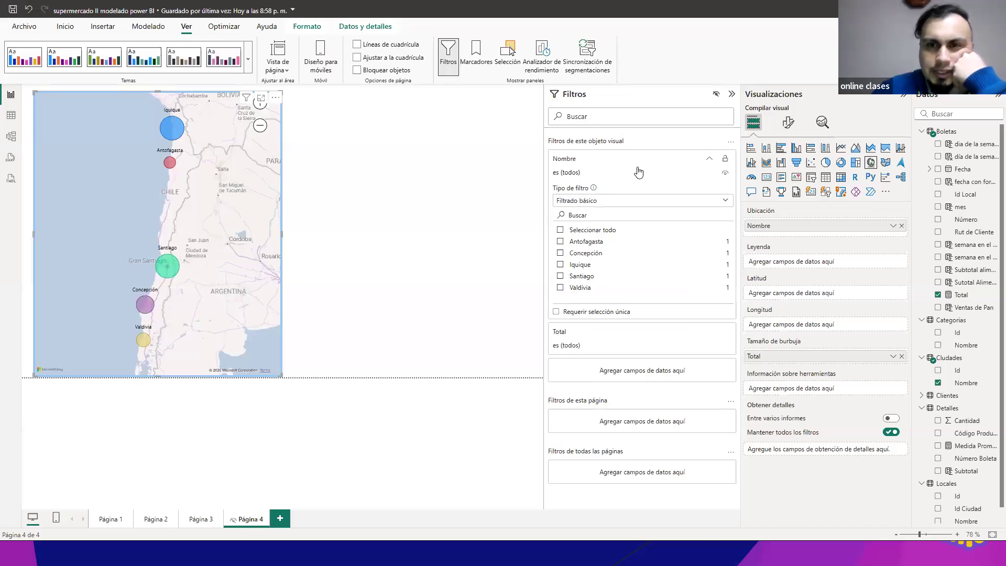
left_click(638, 172)
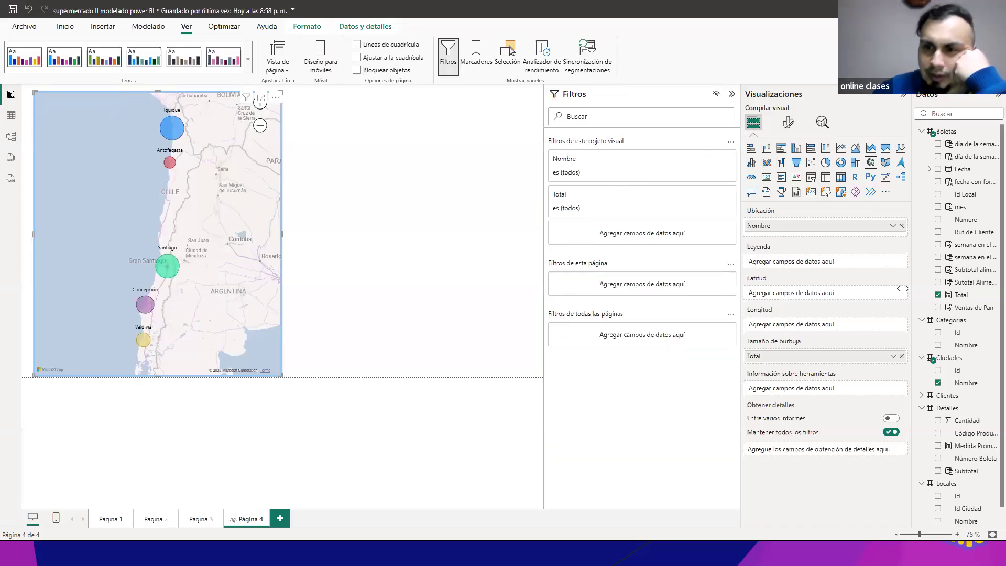
Step: Try adding Total from Boletas as another filter on this visual, remove the duplicate, and look over the original Total filter
left_click_drag(962, 300, 662, 234)
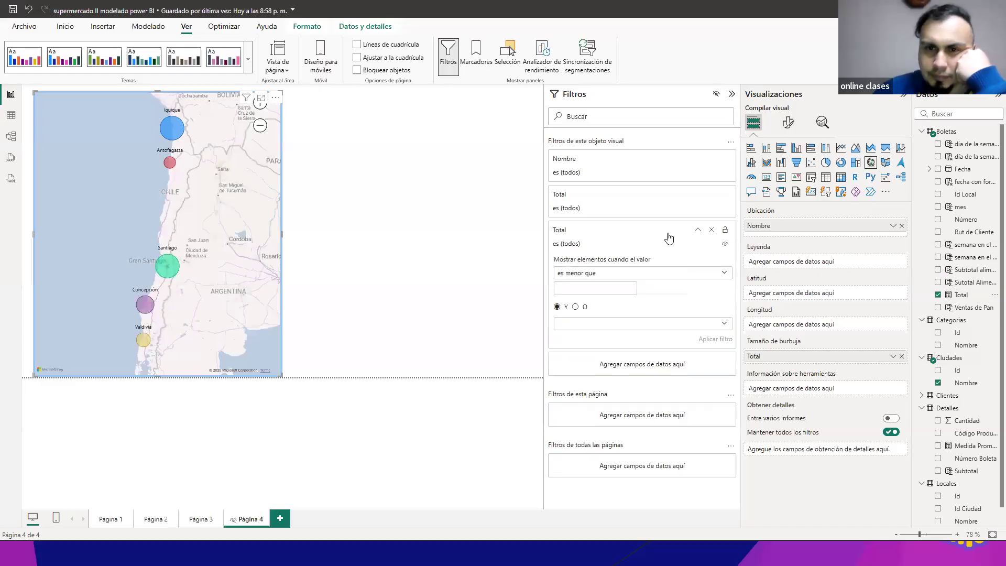
left_click(711, 231)
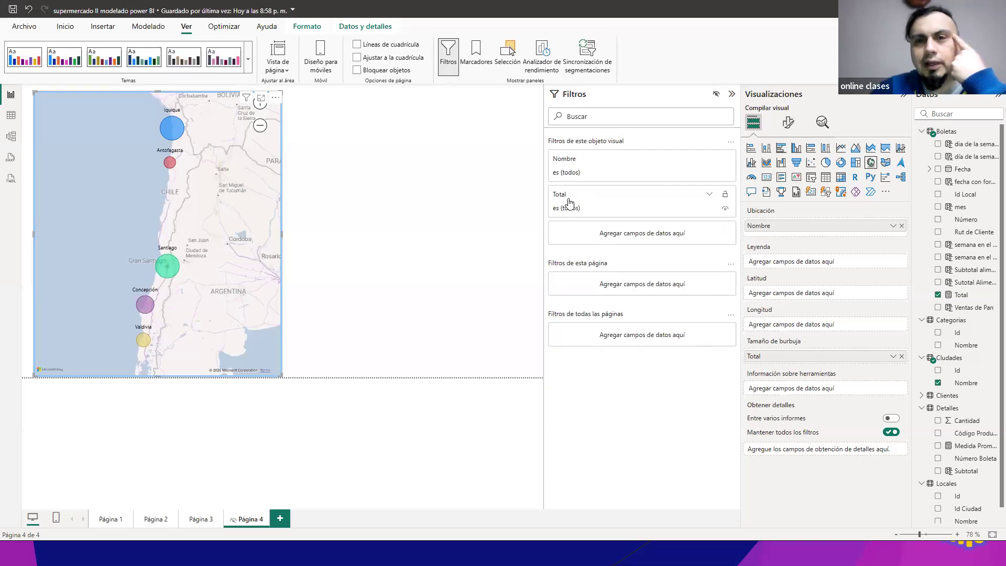
left_click(690, 202)
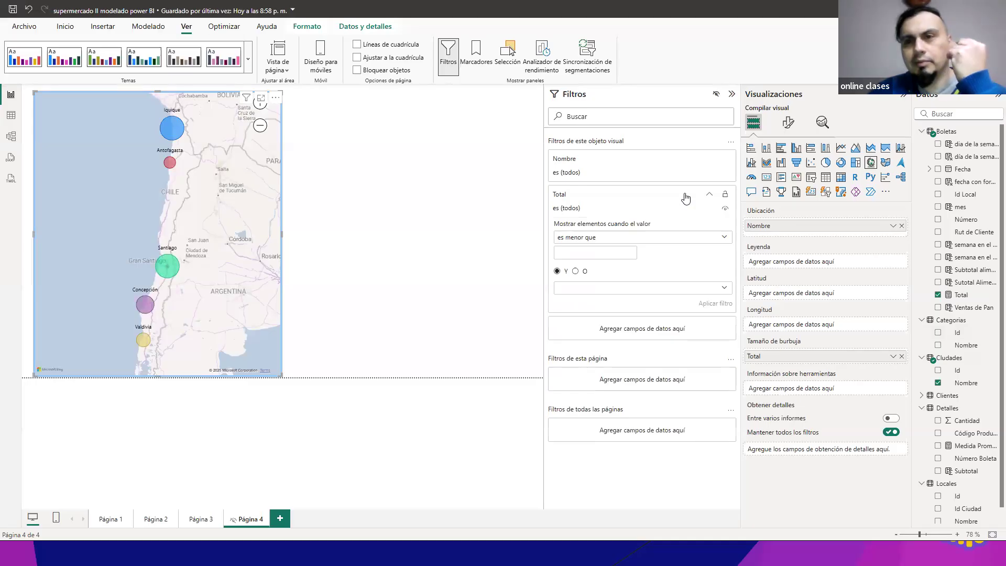
left_click(686, 198)
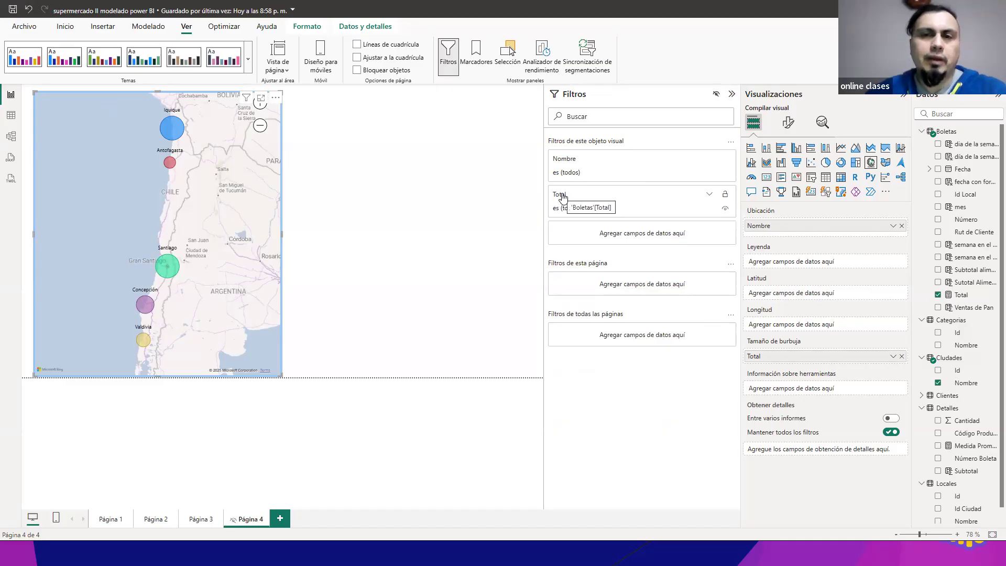
Step: Expand the Total filter, consult the data in the Boletas and Detalles tables, and return to the report
left_click(667, 210)
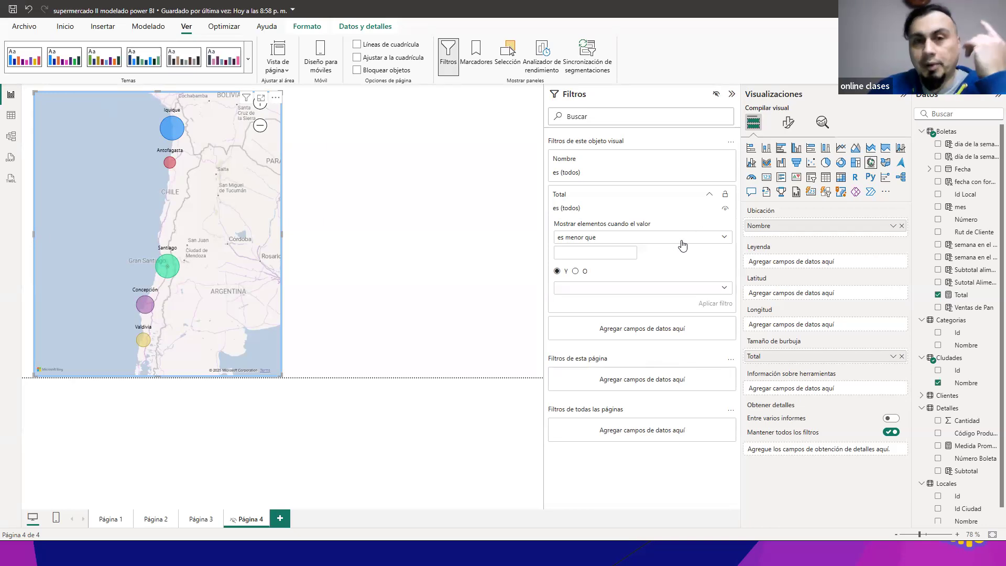
left_click(11, 115)
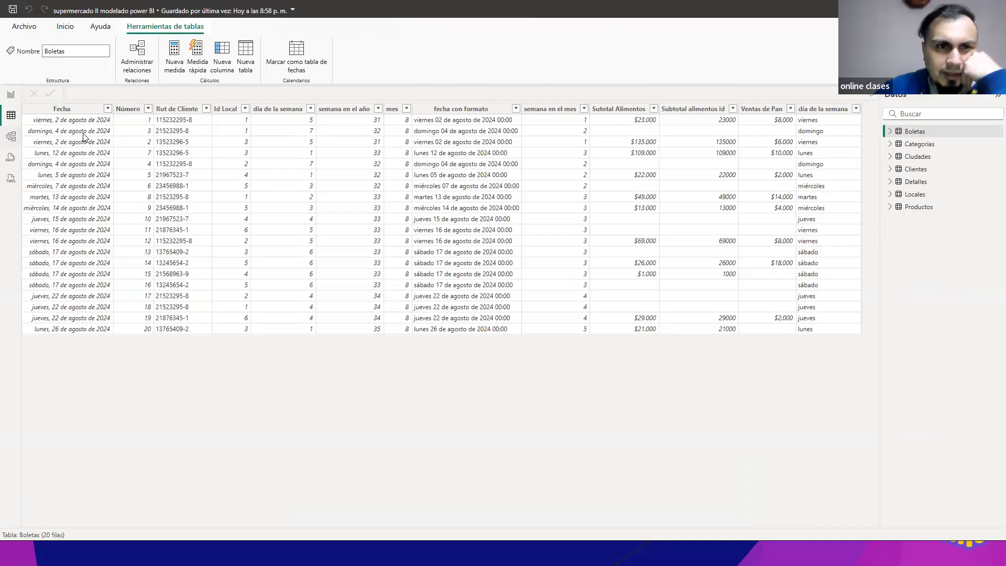
left_click(915, 182)
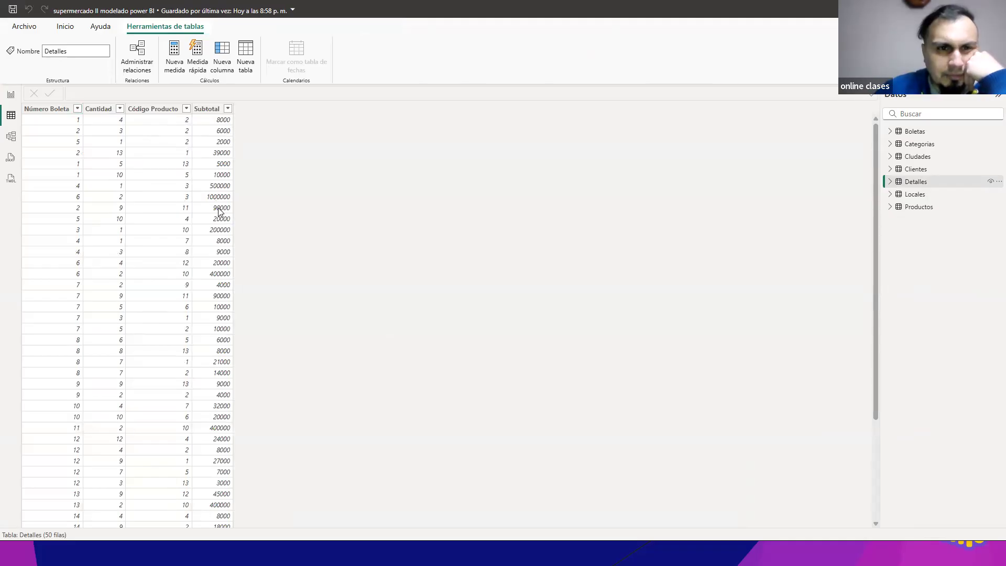
left_click(10, 95)
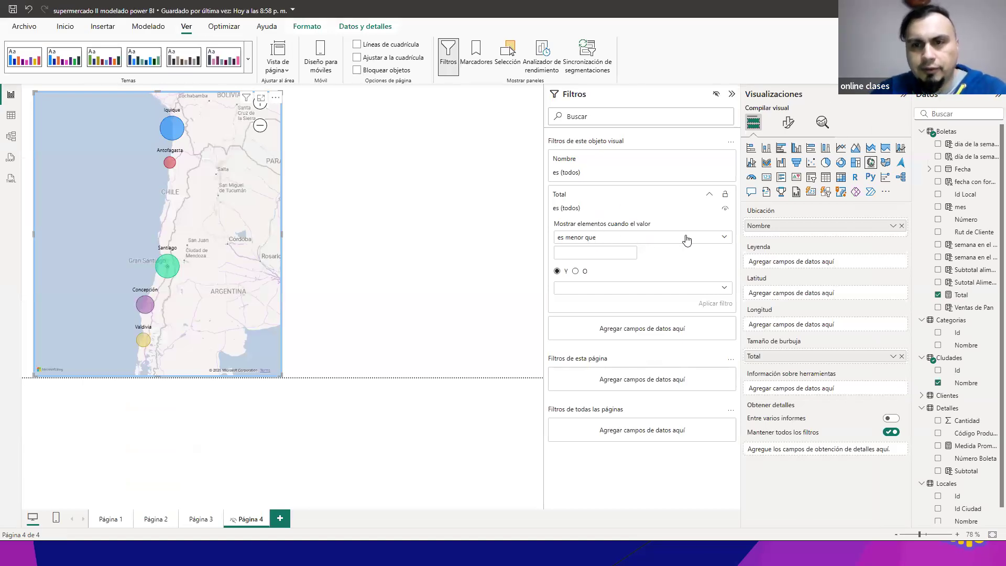
Step: Review the Total filter's conditions, apply "es menor que" 20000 to the map, and inspect the filtered map
left_click(721, 239)
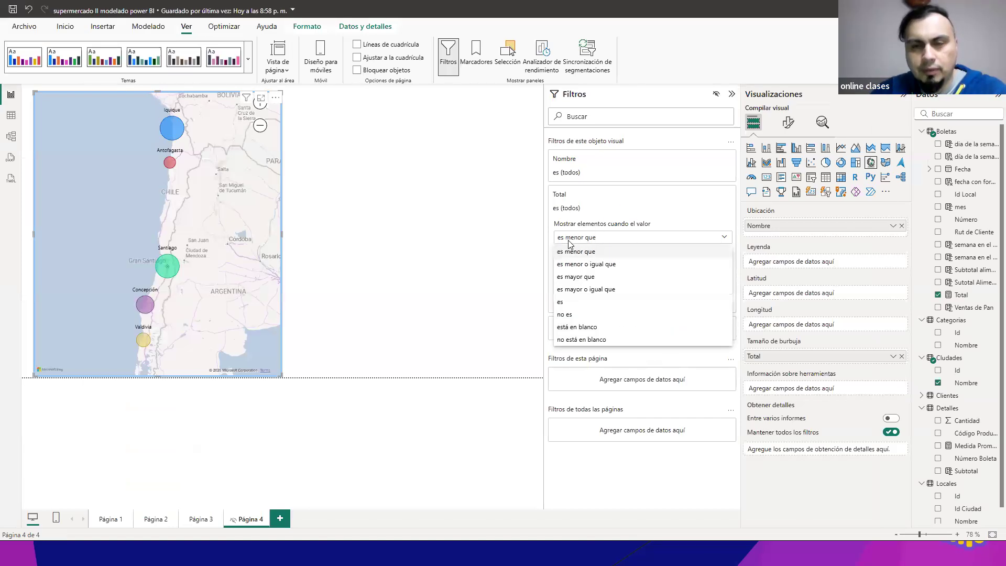
left_click(665, 223)
left_click(725, 239)
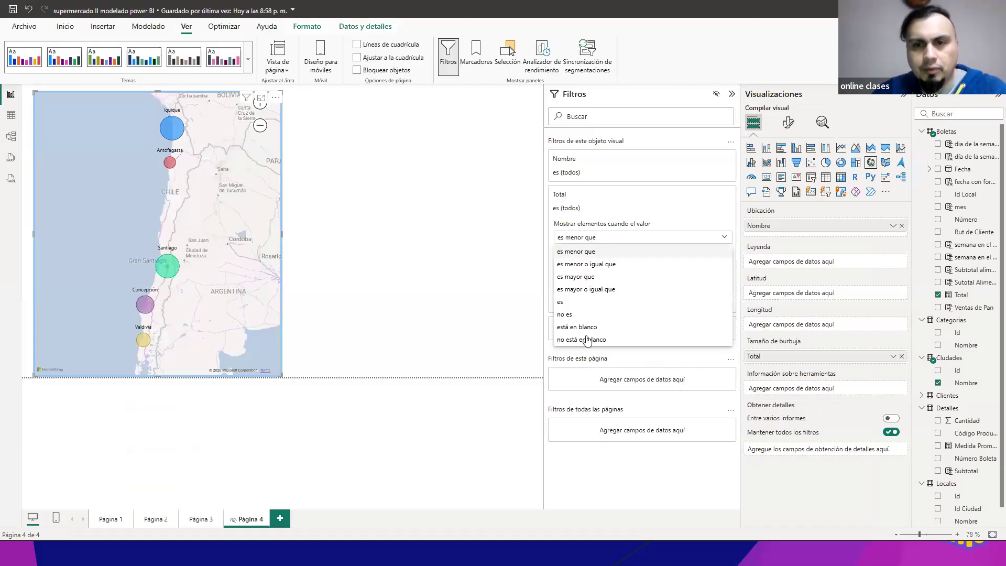
left_click(667, 205)
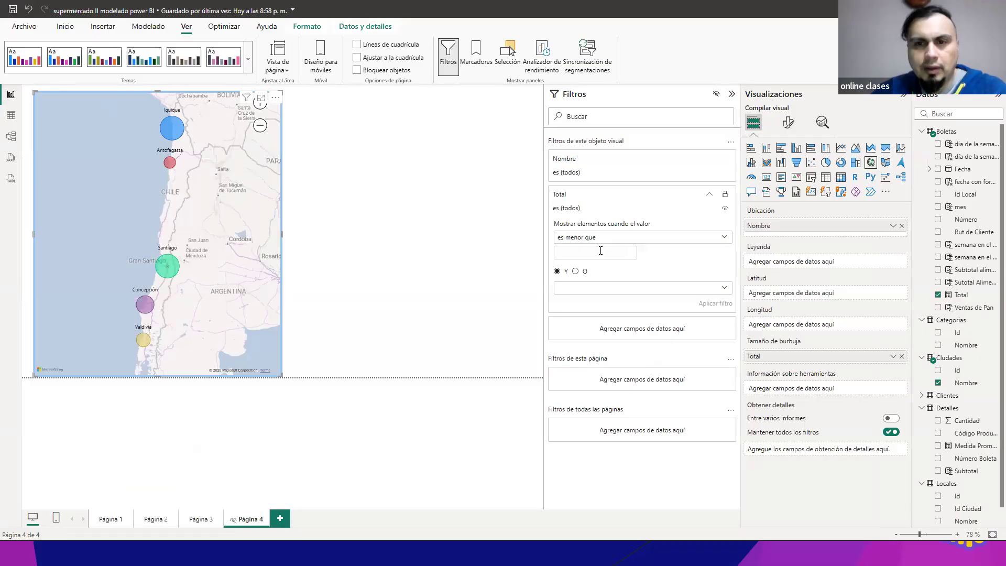
type("20.")
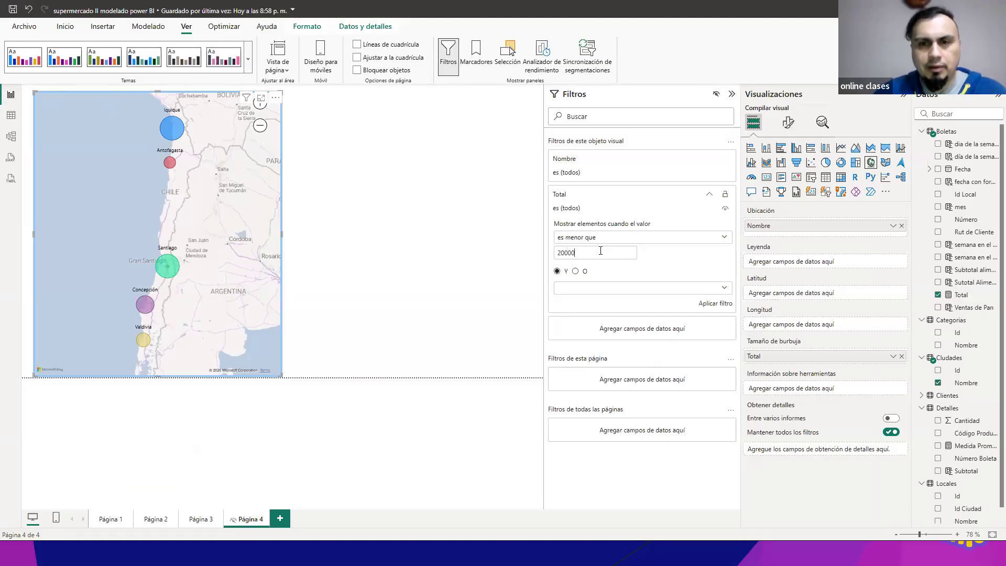
type("000")
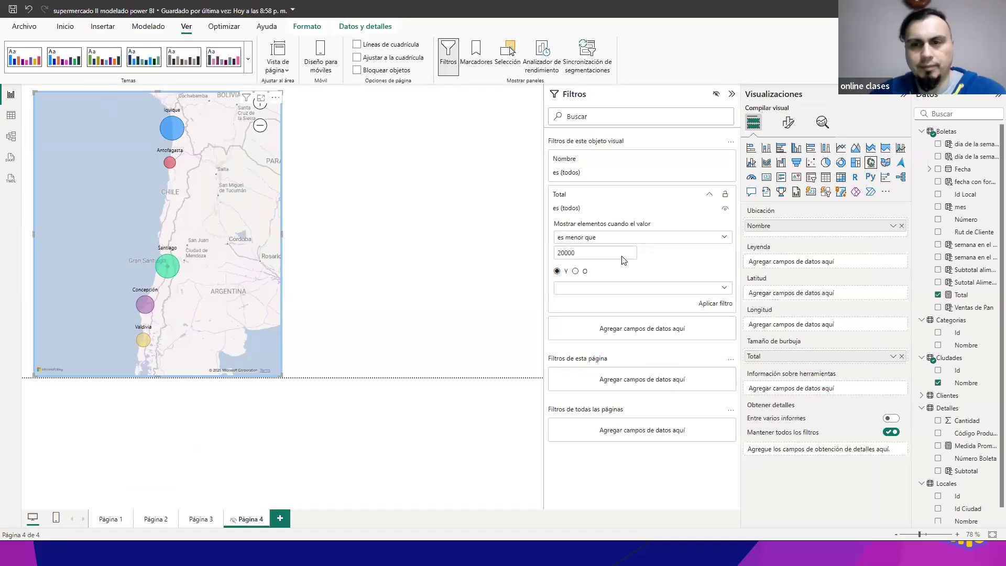
left_click(715, 305)
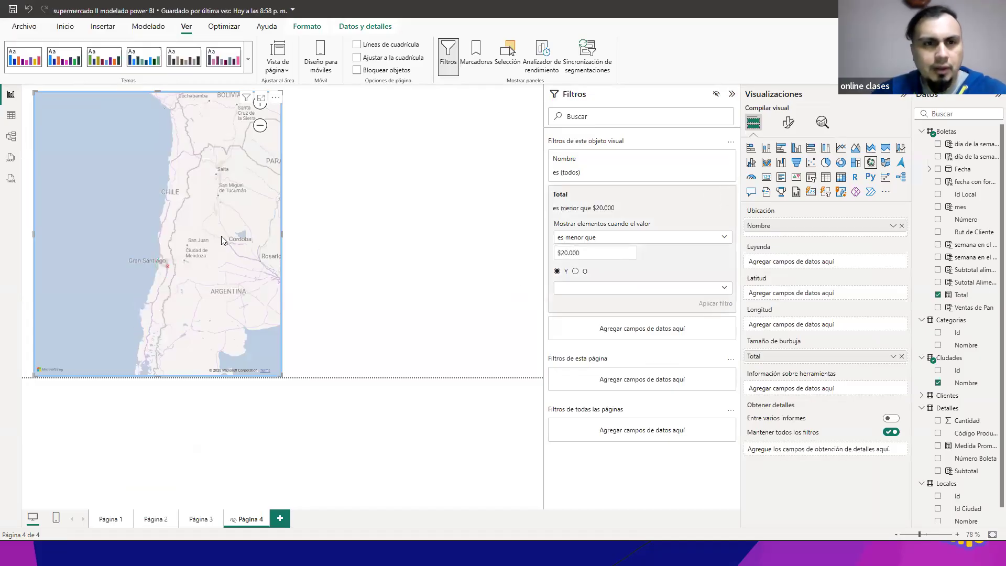
scroll(196, 233, "up", 3)
left_click_drag(120, 238, 228, 352)
scroll(243, 187, "down", 1)
left_click_drag(259, 147, 203, 284)
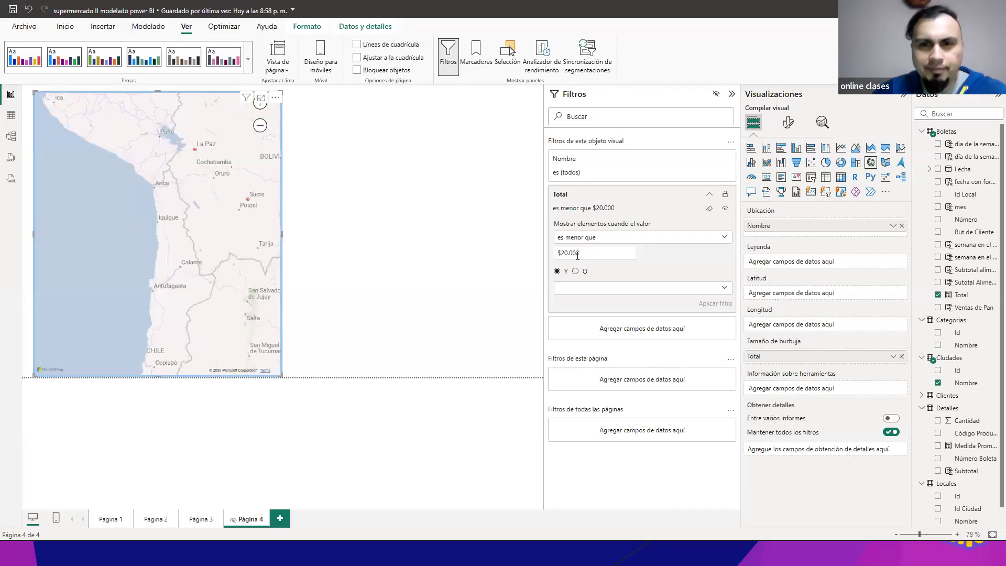
Step: Change the map's Total filter to "es menor que" 50000, apply it, and inspect the filtered map
left_click_drag(577, 253, 554, 252)
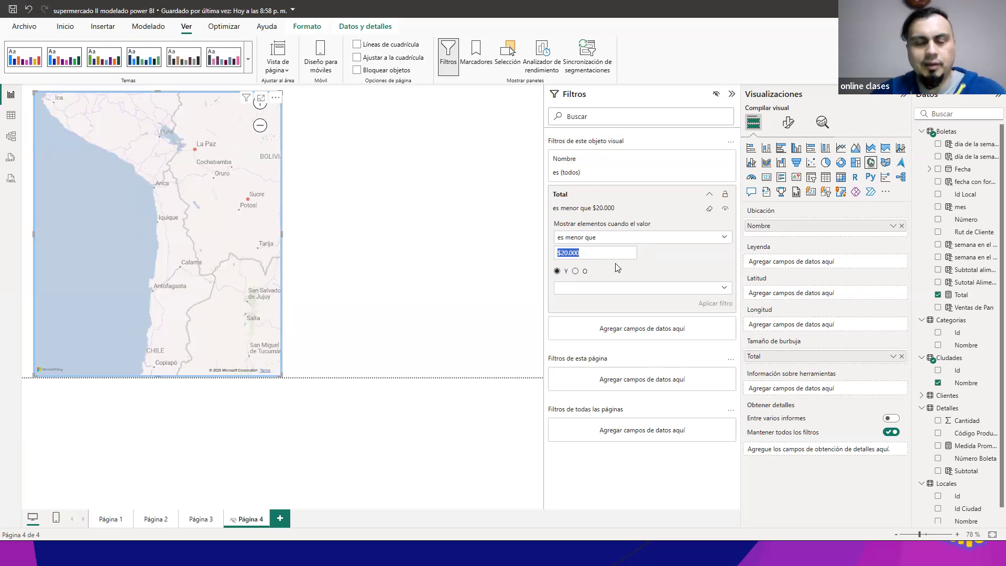
type("50")
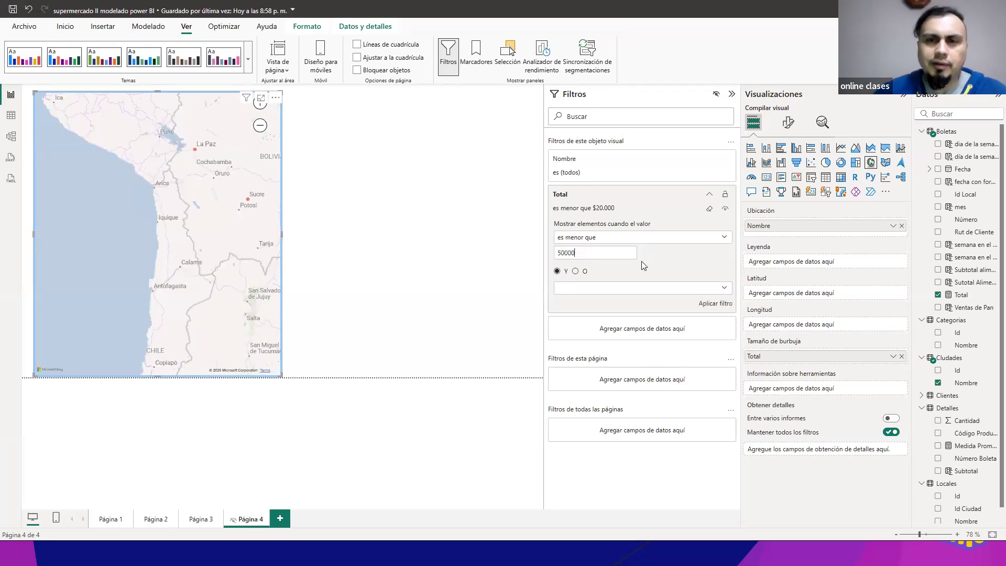
left_click(717, 304)
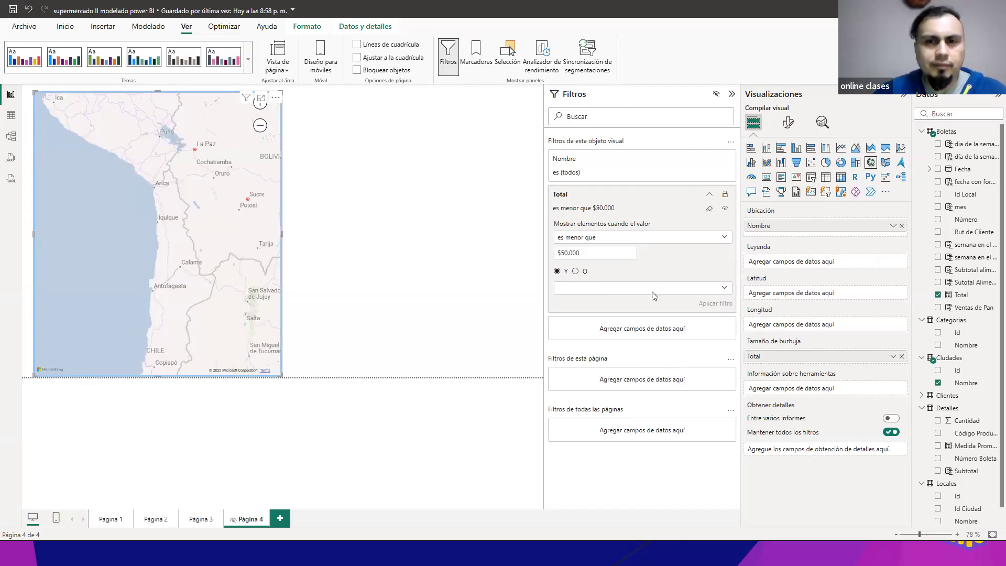
scroll(277, 217, "down", 4)
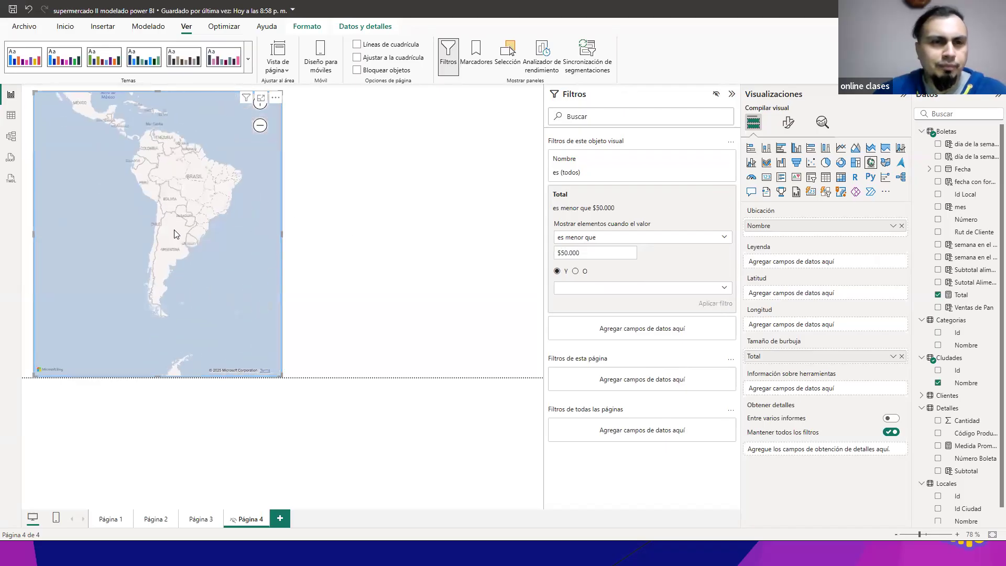
scroll(175, 235, "up", 4)
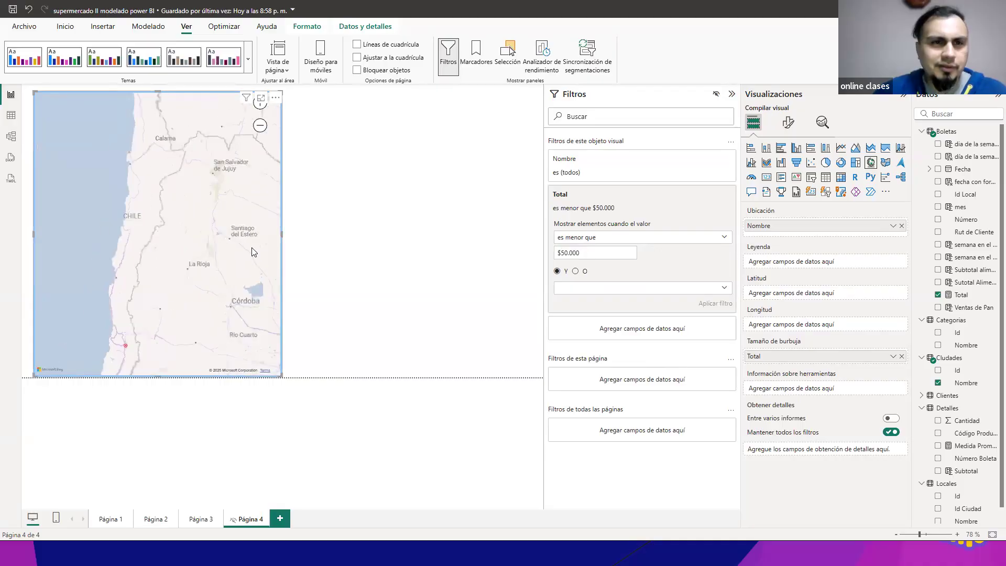
scroll(252, 252, "down", 2)
Step: Change the Total filter's limit to "es menor que" 100000 and apply it to the map
left_click_drag(582, 253, 546, 255)
type("100")
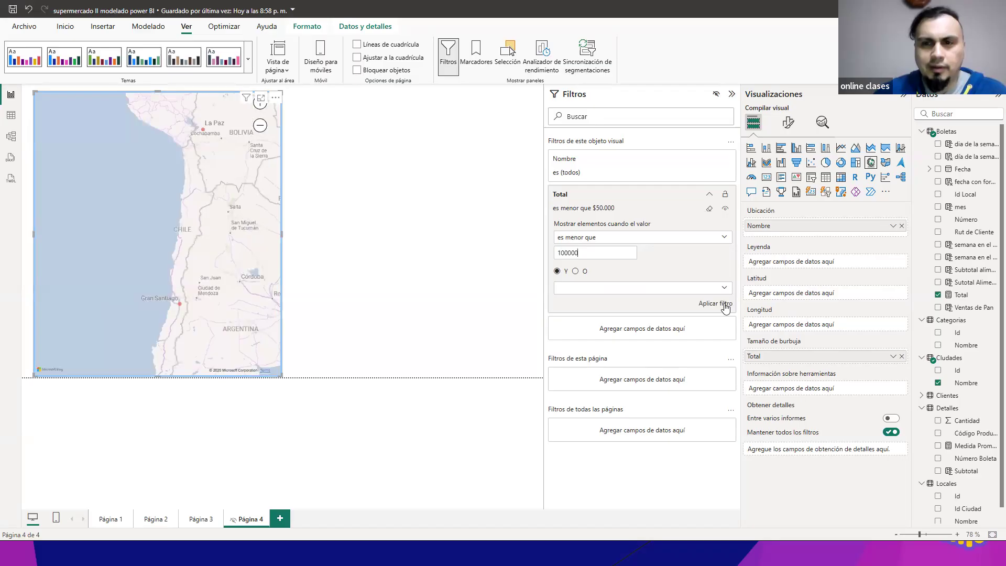
left_click(724, 305)
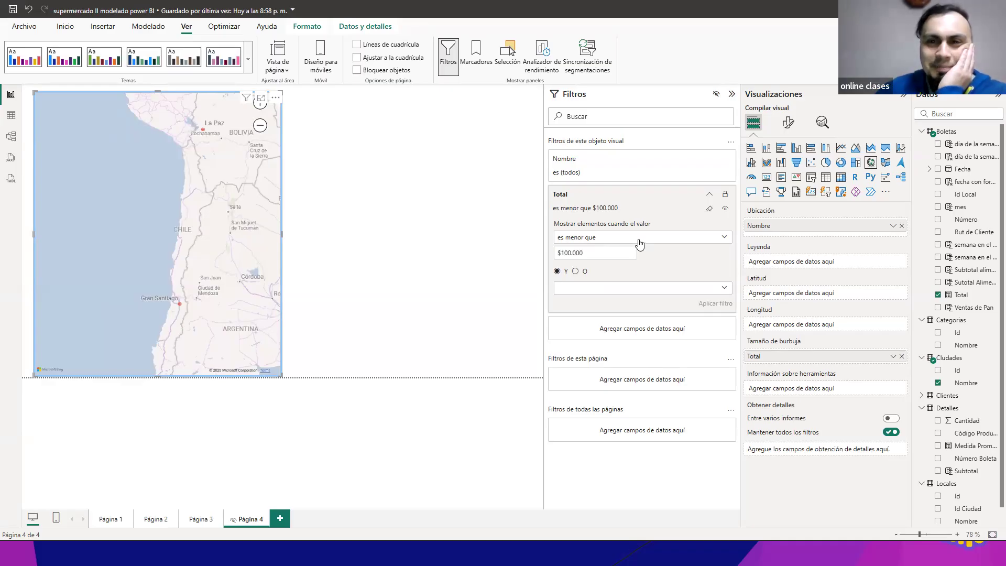
Step: Empty the Total filter's value and clear the filter so the map includes every city
double_click(602, 253)
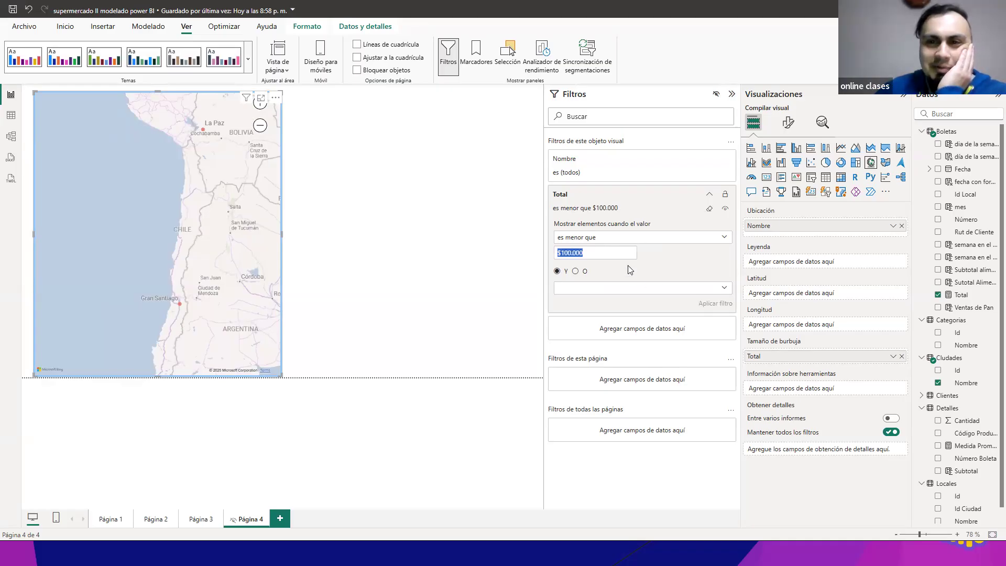
key("BackSpace")
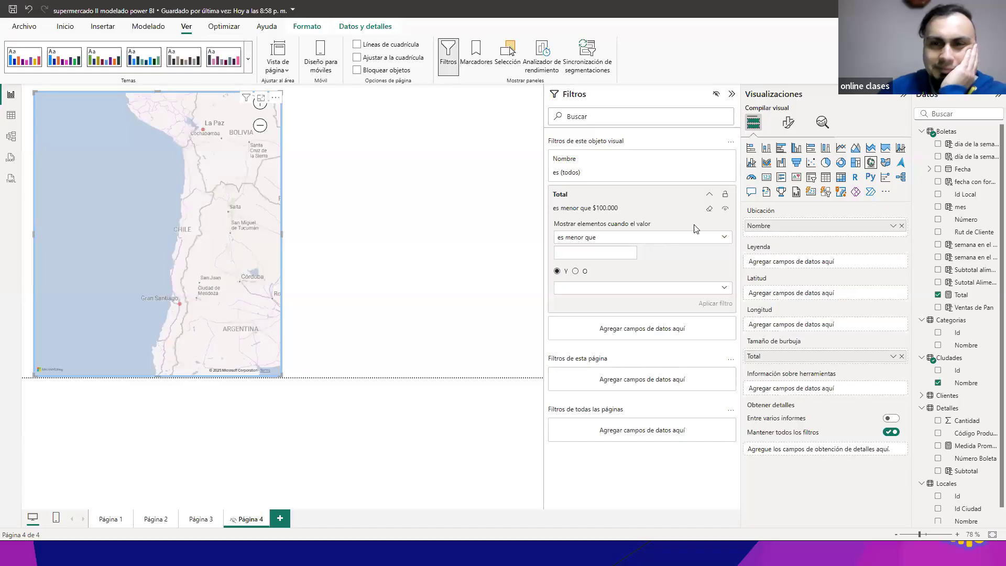
left_click(709, 209)
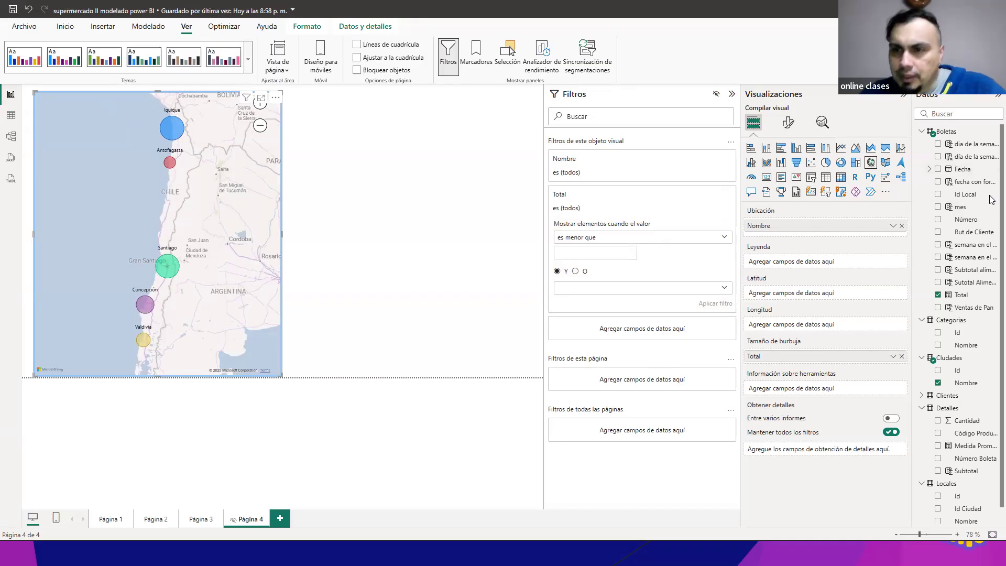
Step: Add Cantidad from Detalles as a filter on the map visual and apply "es menor que" 5
scroll(992, 194, "down", 1)
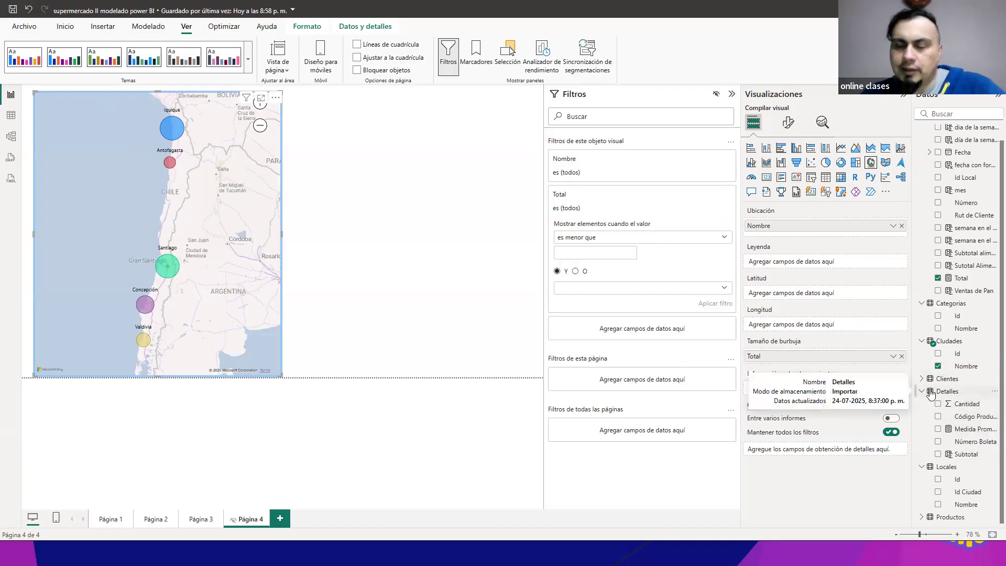
left_click_drag(973, 411, 643, 328)
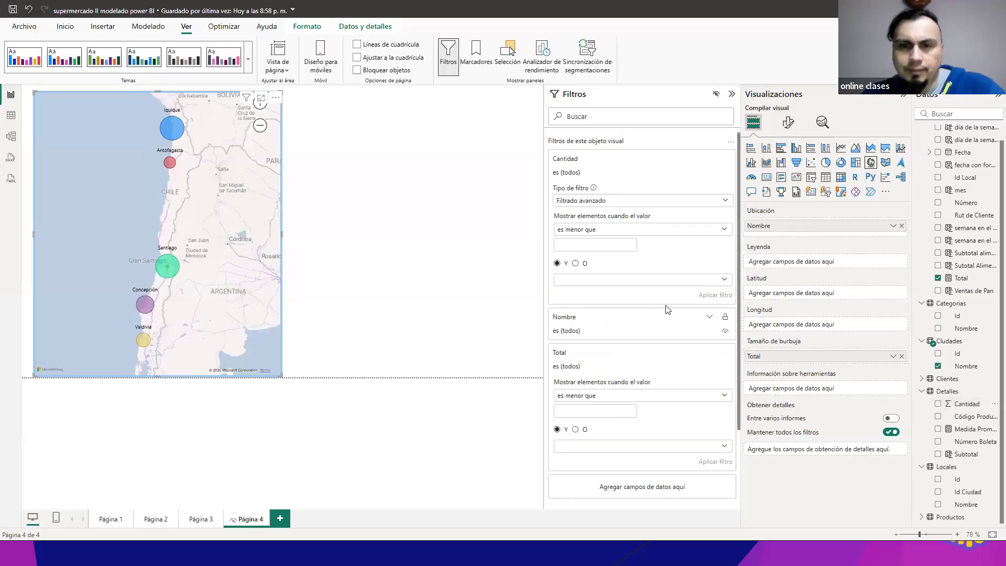
left_click(655, 202)
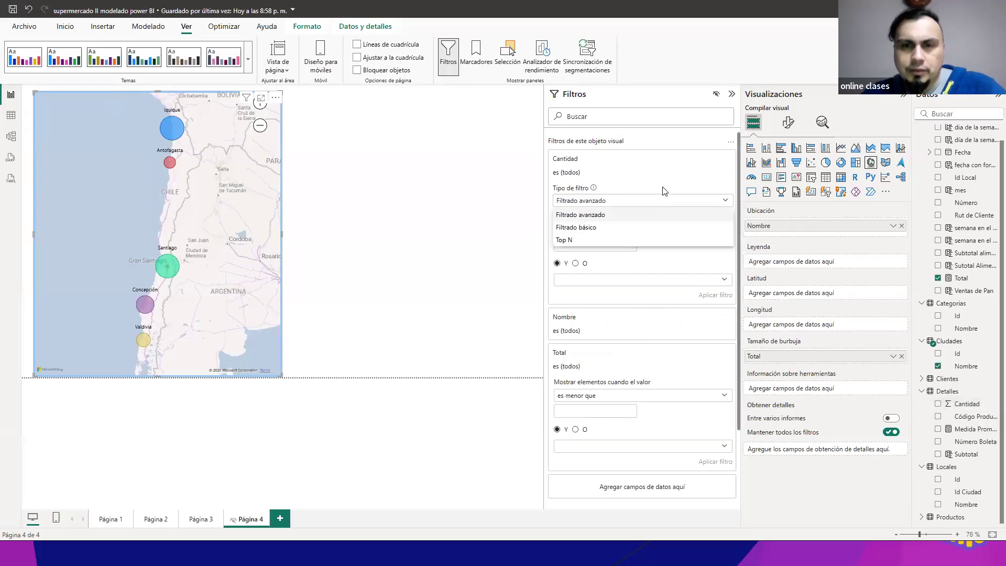
left_click(669, 185)
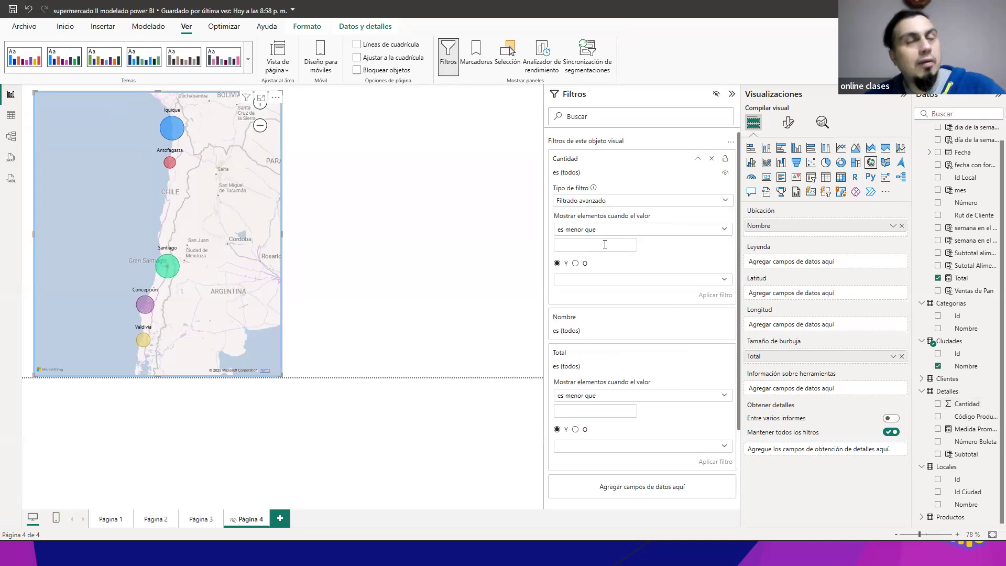
type("5")
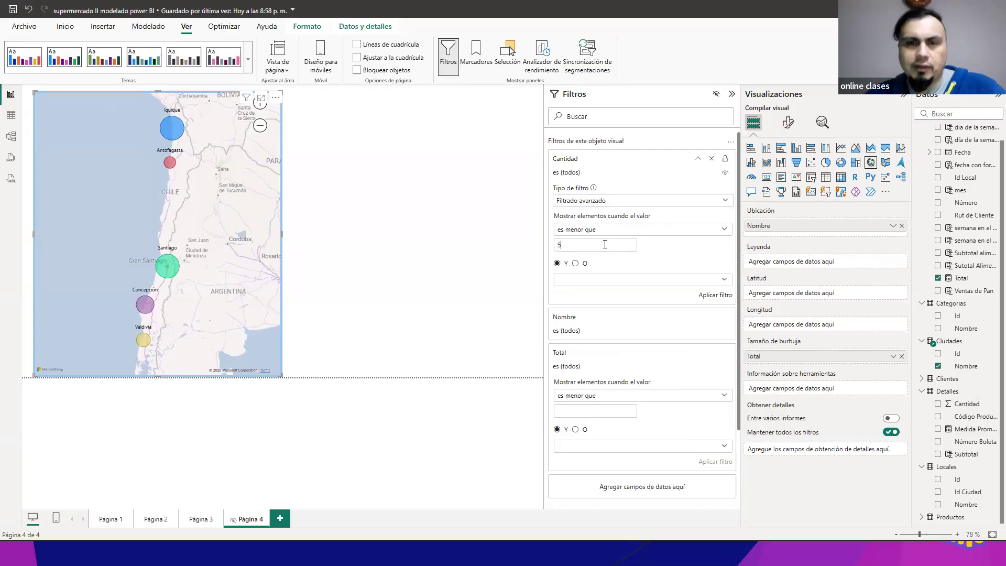
left_click(706, 296)
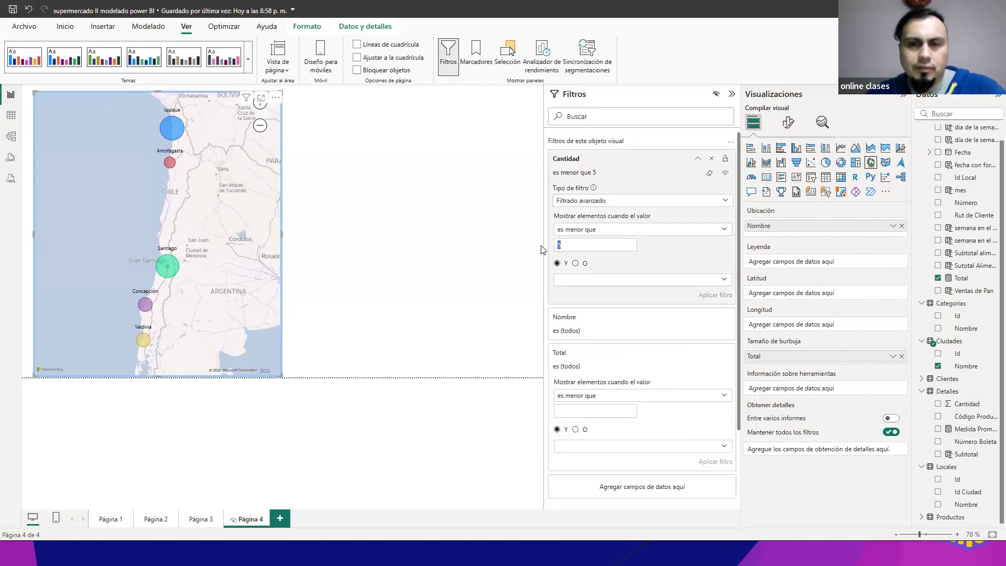
Step: Try the Cantidad filter on the map with a limit of 10, followed by a limit of 1
type("10")
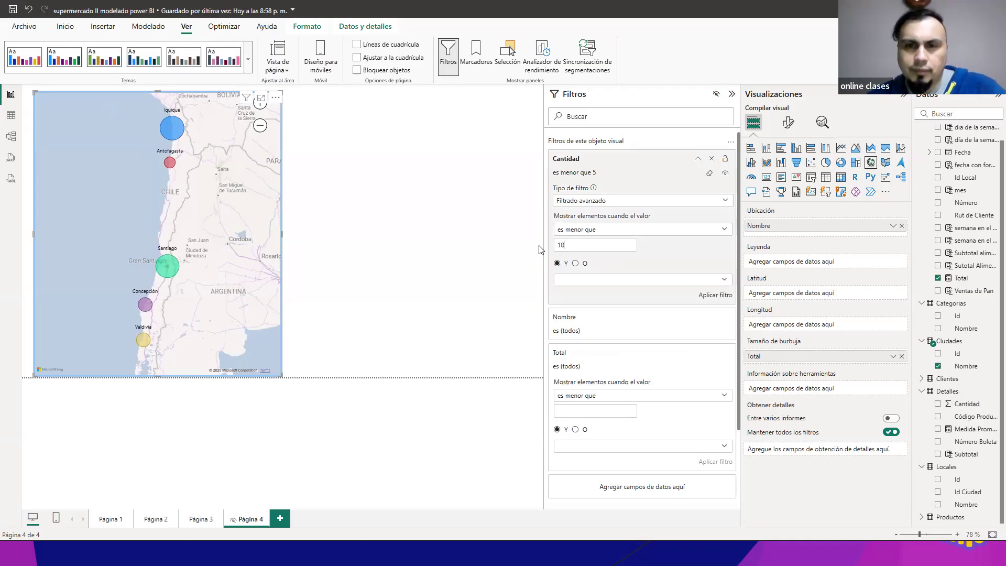
left_click(712, 296)
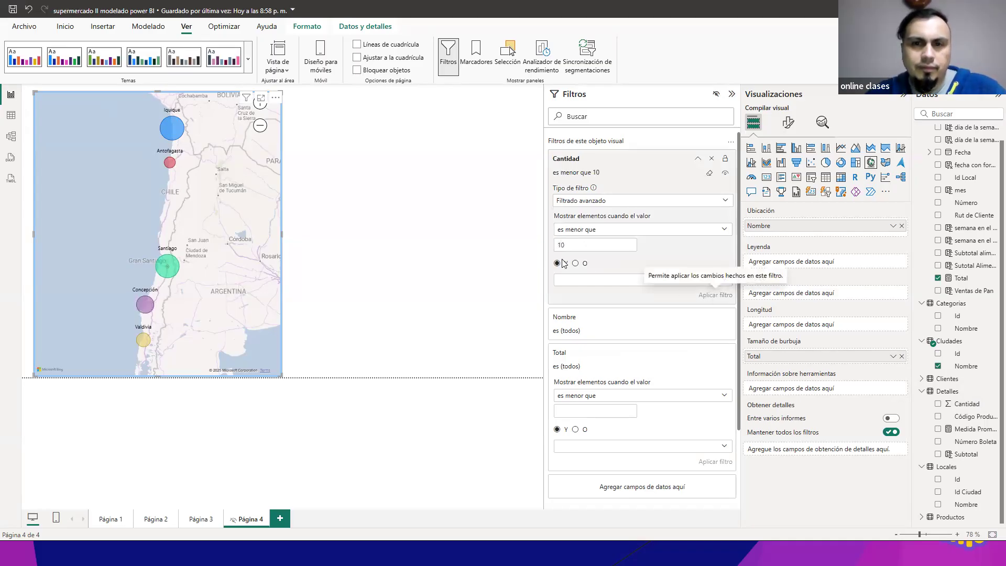
type("1")
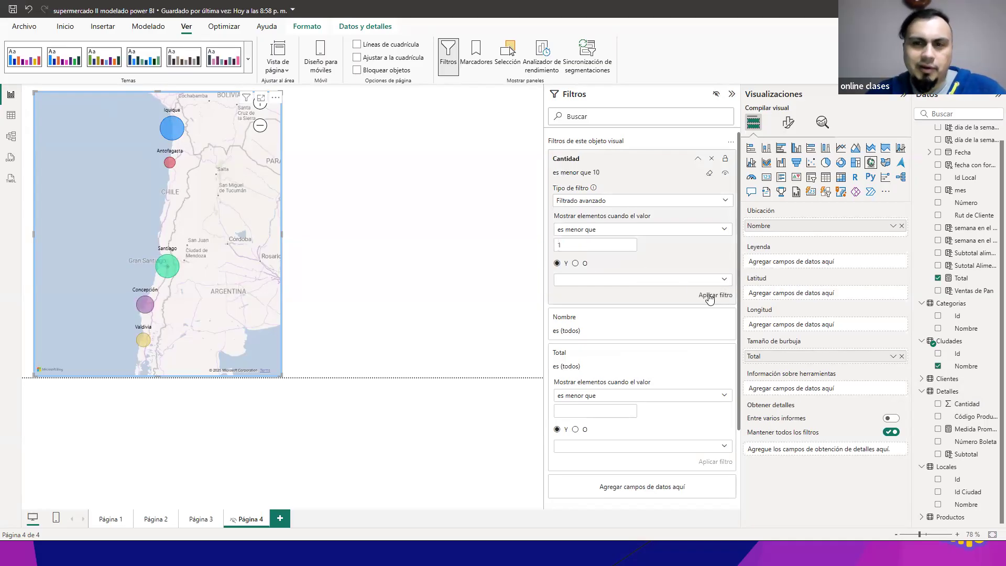
left_click(714, 296)
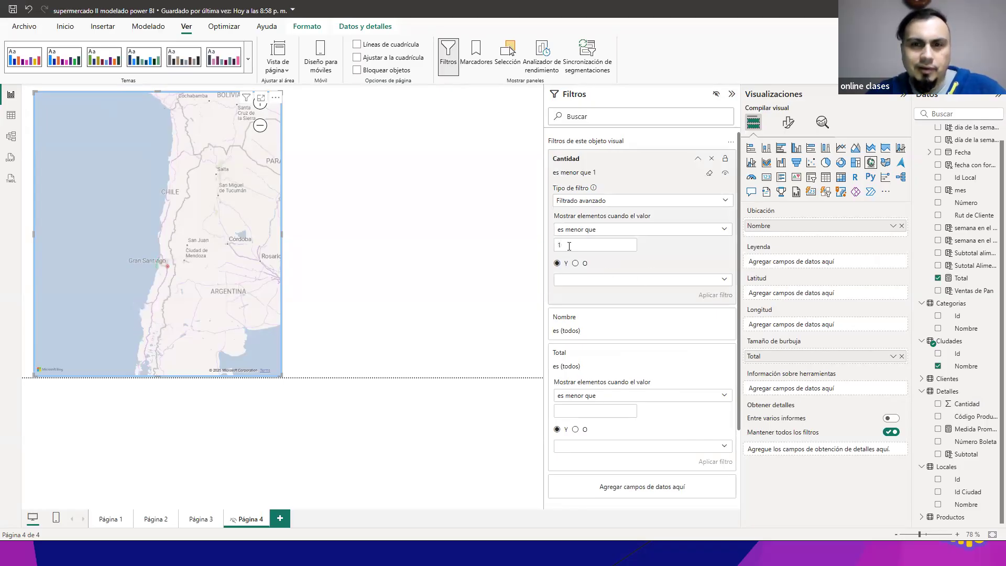
Step: Apply "es menor que" 2 in the Cantidad filter and inspect the cities on the map
type("2")
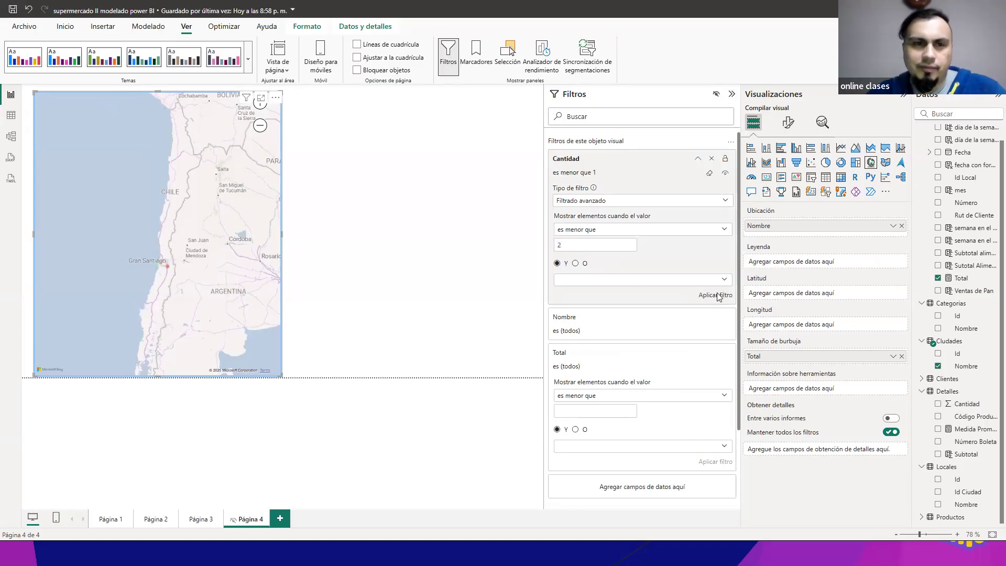
left_click(716, 295)
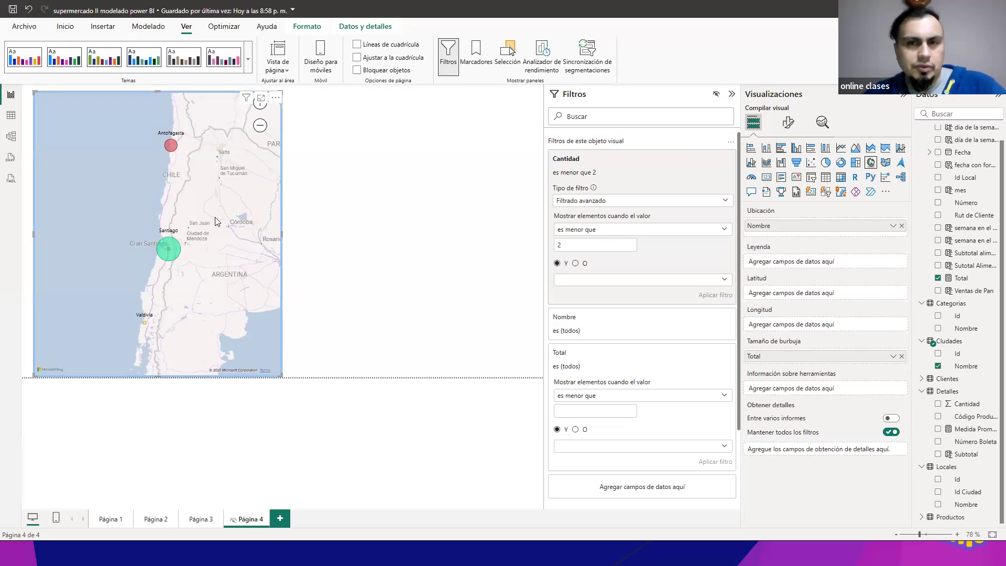
mouse_move(231, 182)
left_mouse_down()
mouse_move(216, 230)
mouse_move(243, 187)
left_mouse_up()
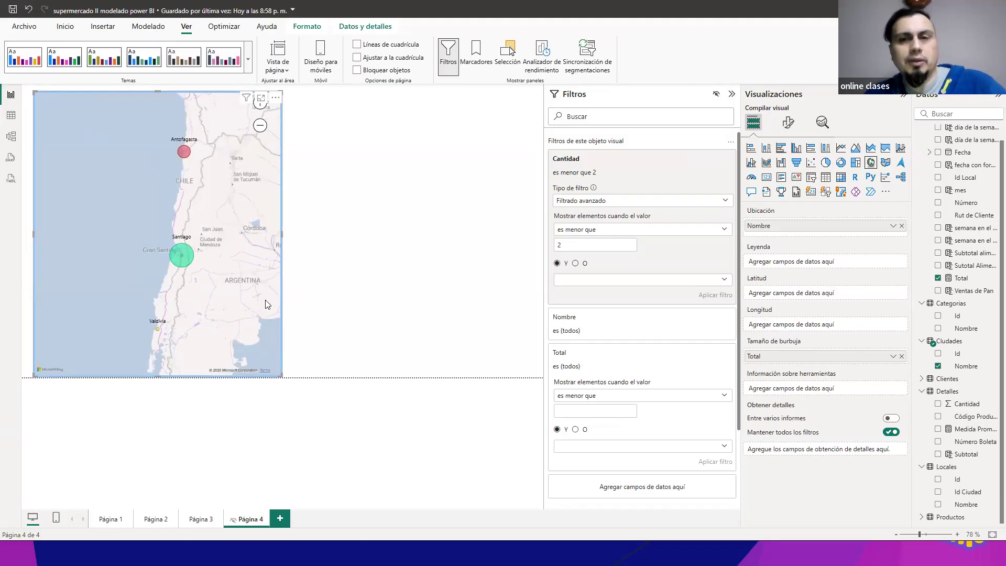
Step: Try the Cantidad filter with successive "es menor que" limits of 3, 4 and 5, applying each to the map
type("3")
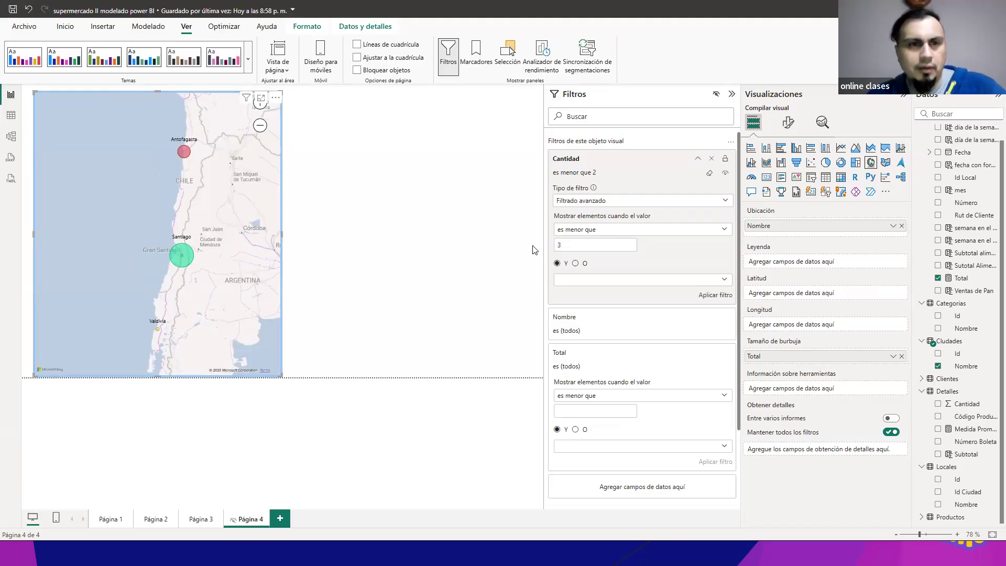
left_click(715, 295)
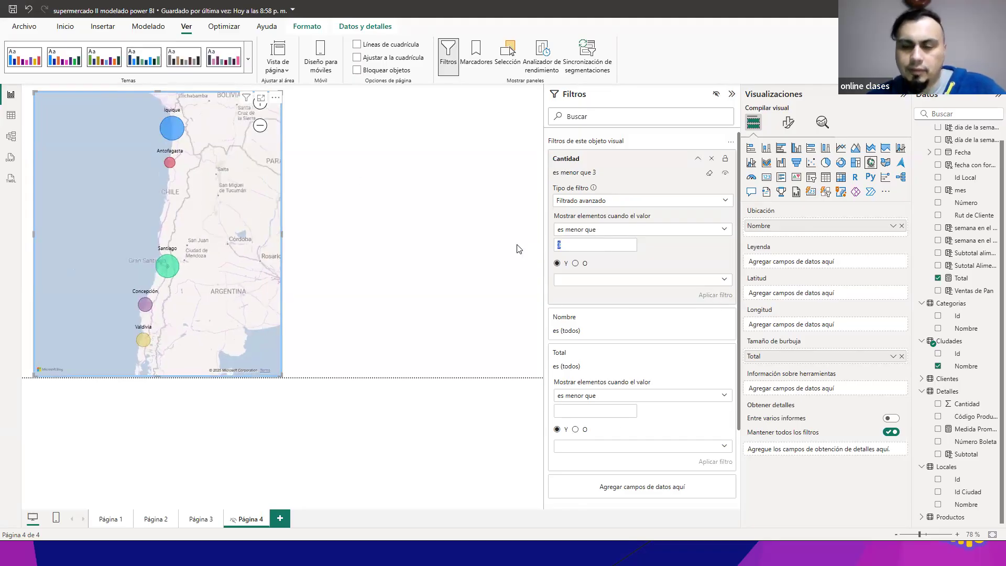
type("4")
left_click(713, 297)
type("5")
left_click(719, 298)
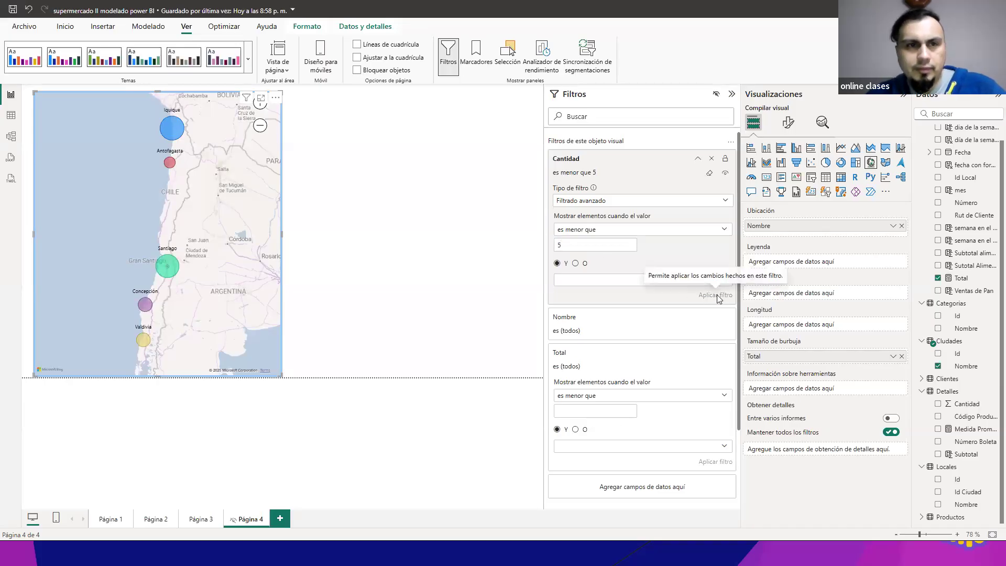
Step: Apply a Cantidad limit of 10 to the map, and return the limit to 2
double_click(552, 244)
type("10")
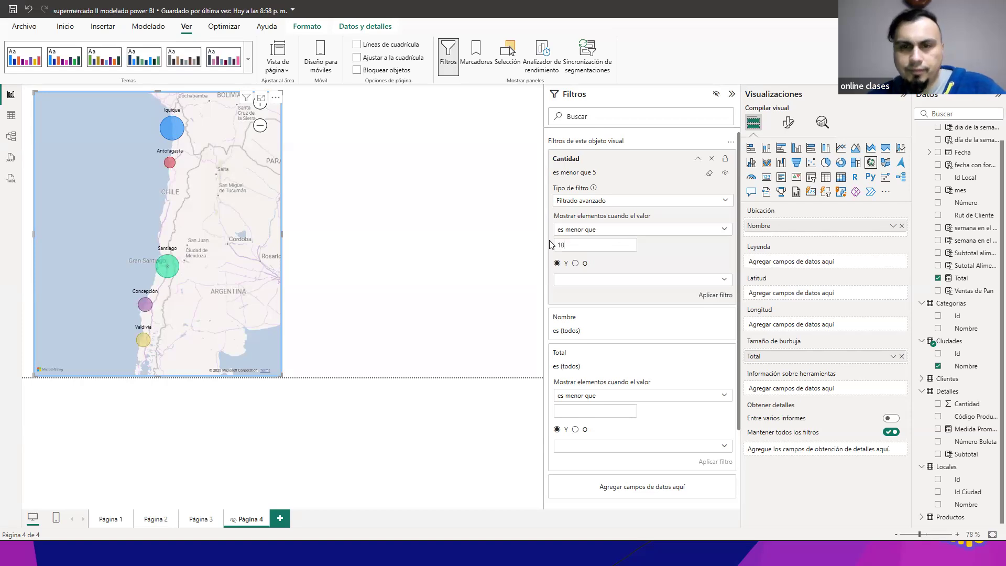
left_click(715, 297)
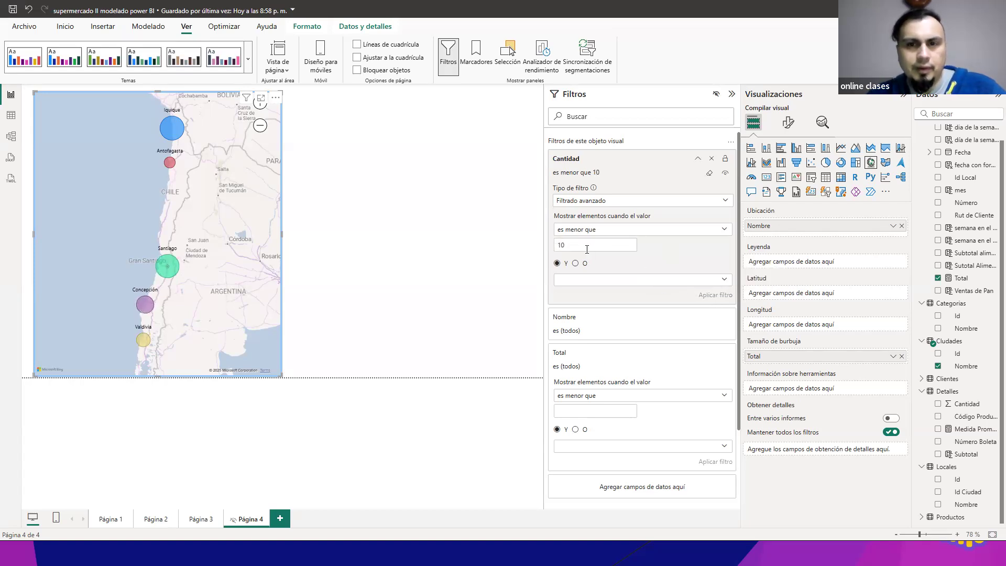
type("2")
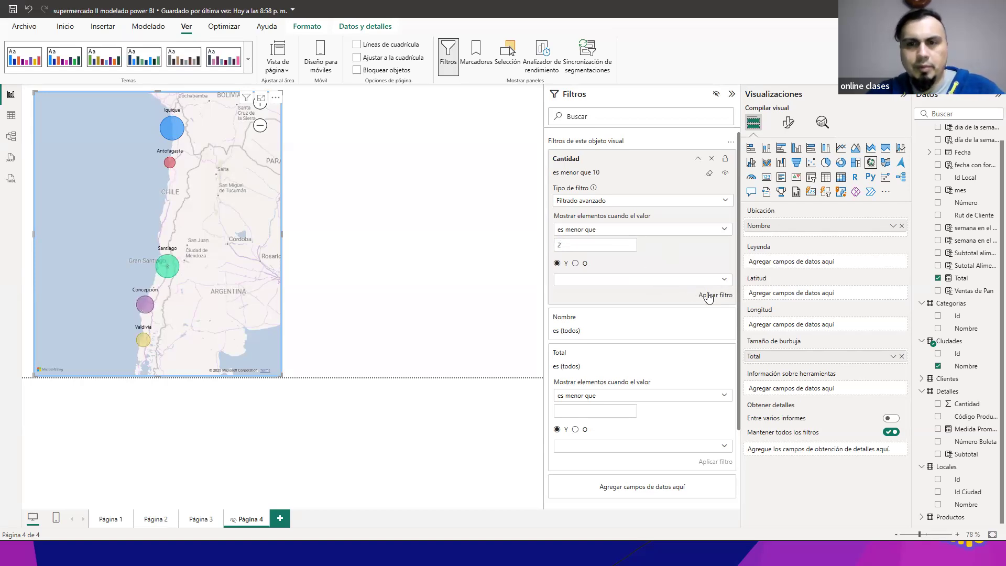
left_click(713, 296)
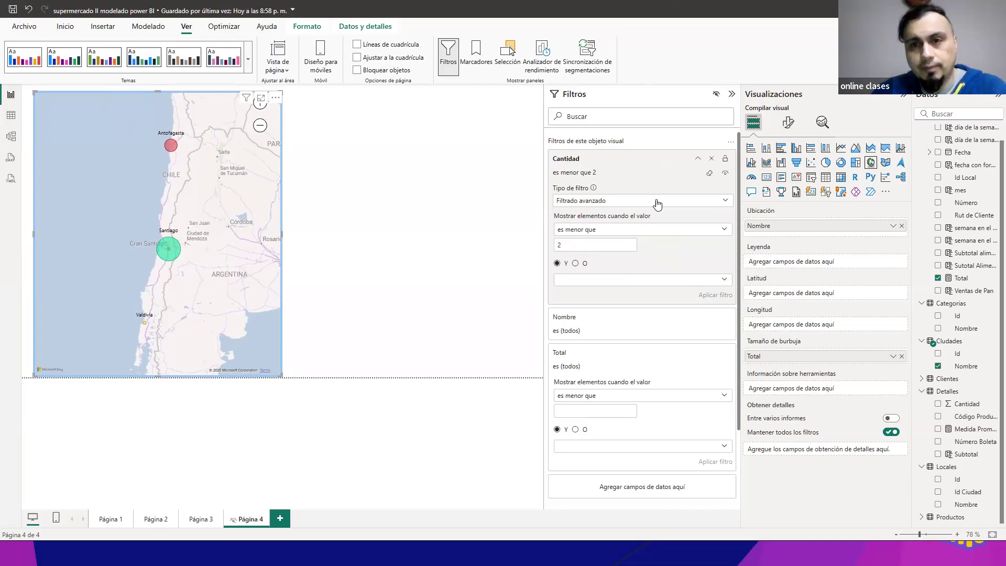
Step: View the Cantidad values under Filtrado básico, and set the filter back to Filtrado avanzado with no condition
left_click(721, 202)
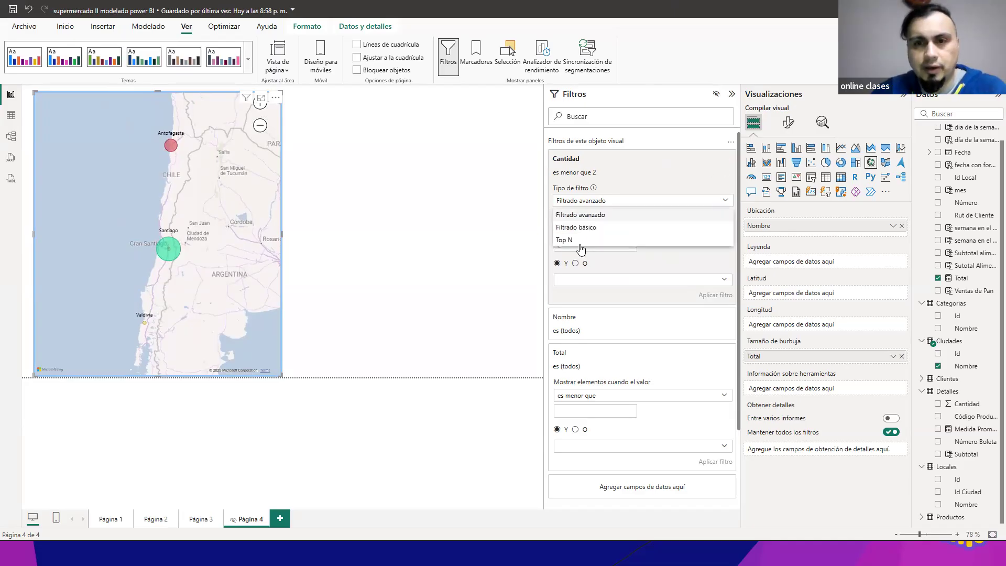
left_click(628, 227)
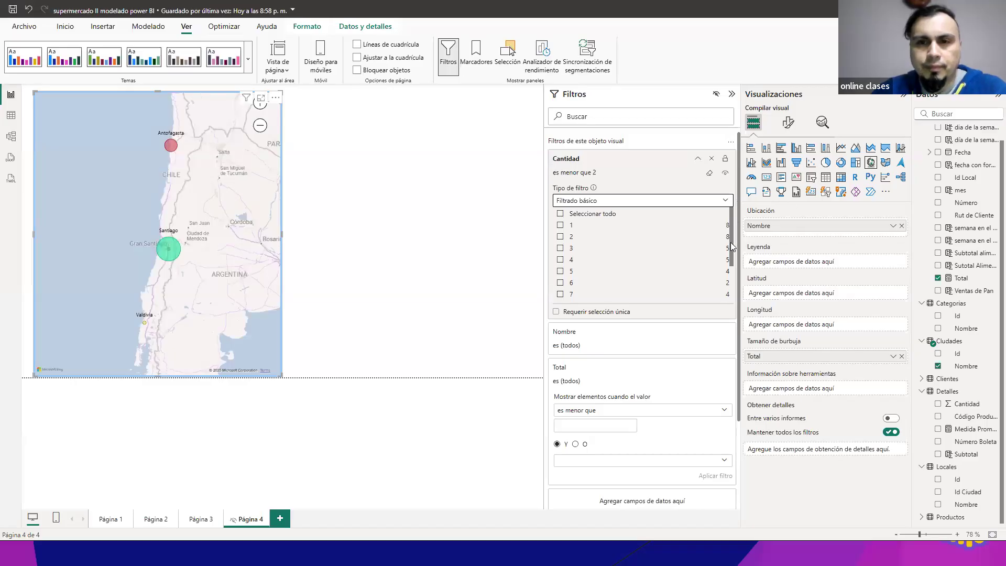
left_click(725, 201)
left_click(605, 215)
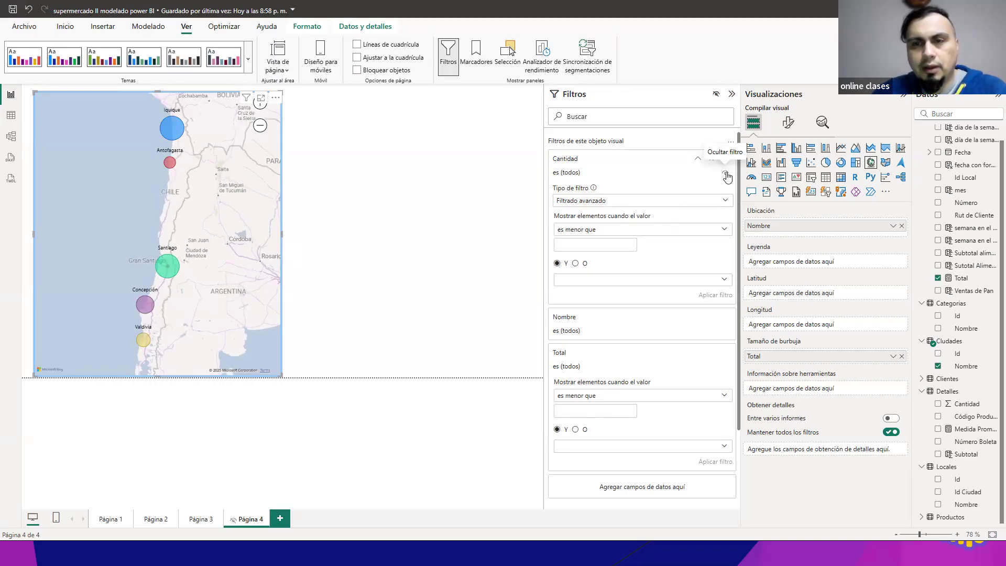
left_click(726, 174)
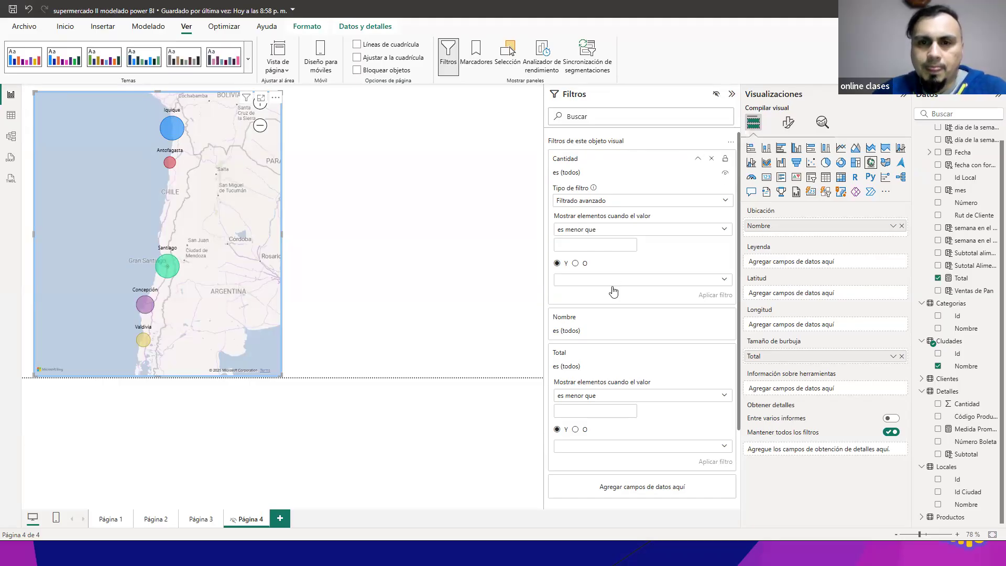
left_click(635, 329)
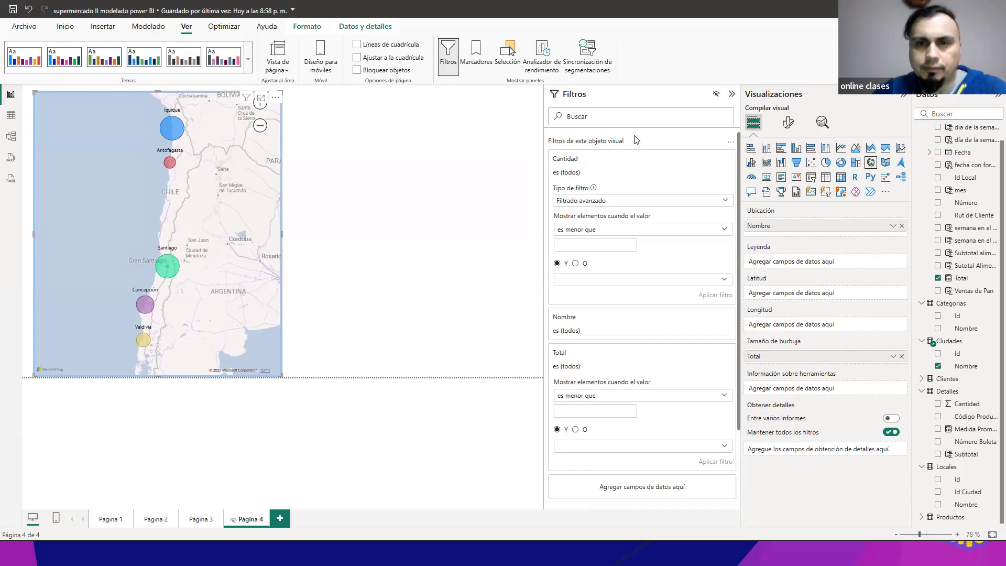
Step: Collapse the Cantidad and Total filters, and add the Fecha field from Boletas to the map's visual-level filters
left_click(620, 162)
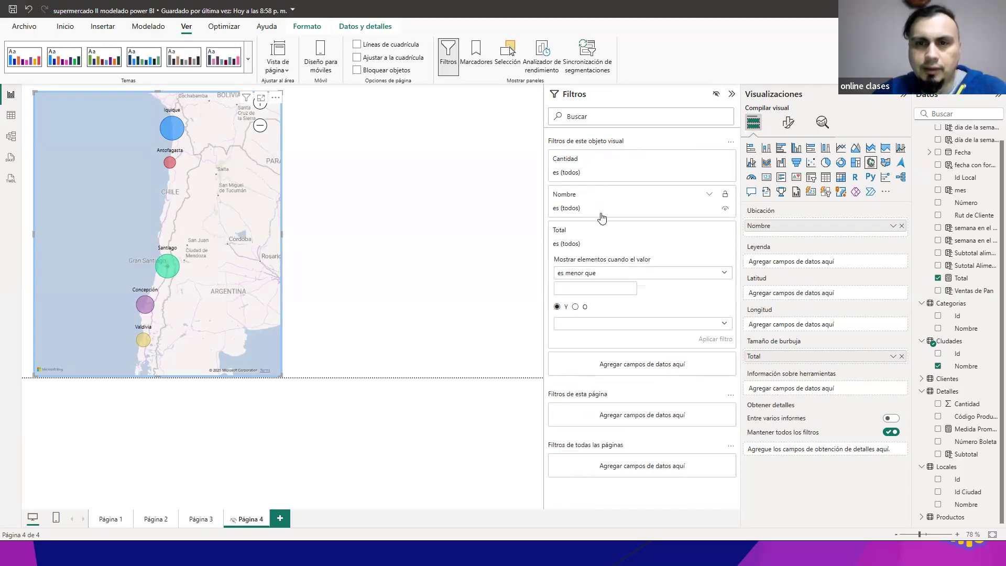
left_click(609, 237)
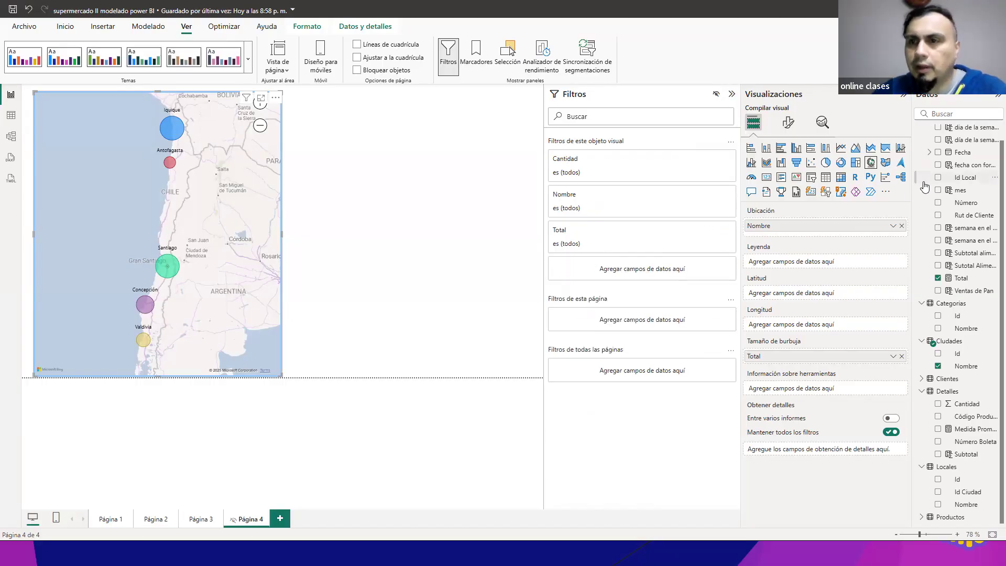
scroll(990, 201, "up", 1)
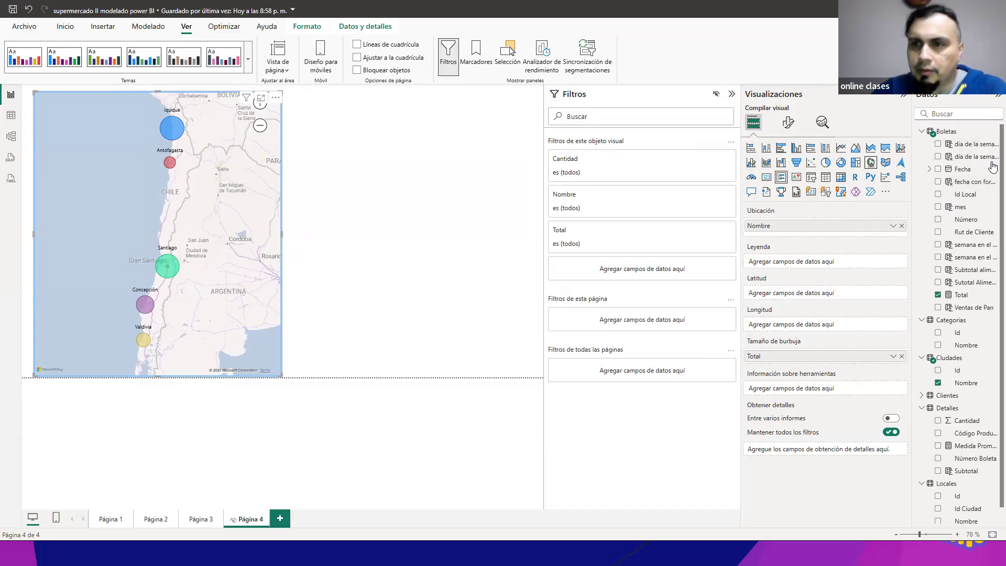
left_click_drag(725, 199, 649, 268)
scroll(696, 272, "down", 2)
scroll(695, 276, "up", 2)
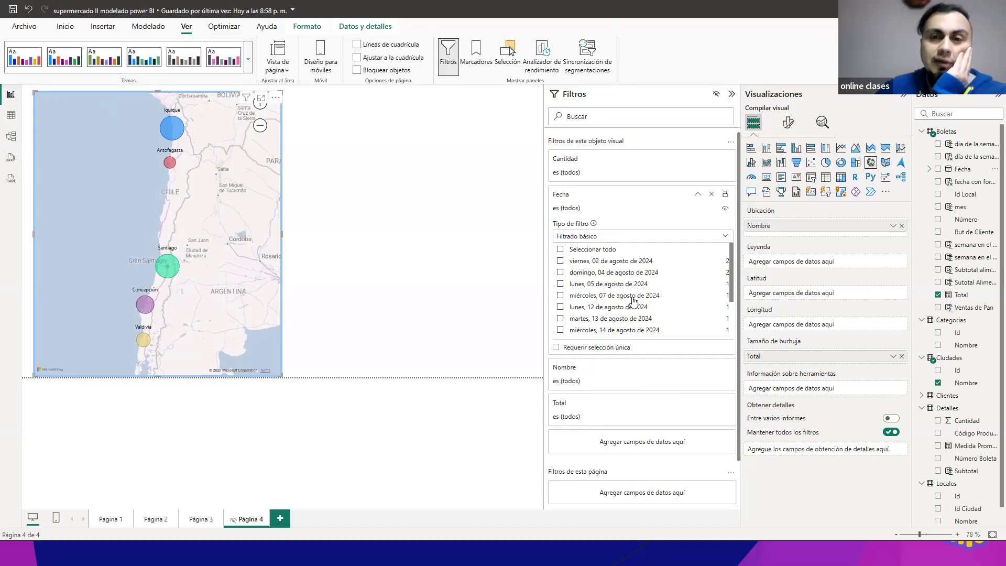
Step: Filter the map by the dates 02, 04, 05 and 07 de agosto de 2024, and clear the Fecha filter
left_click(560, 272)
left_click(560, 260)
left_click(560, 284)
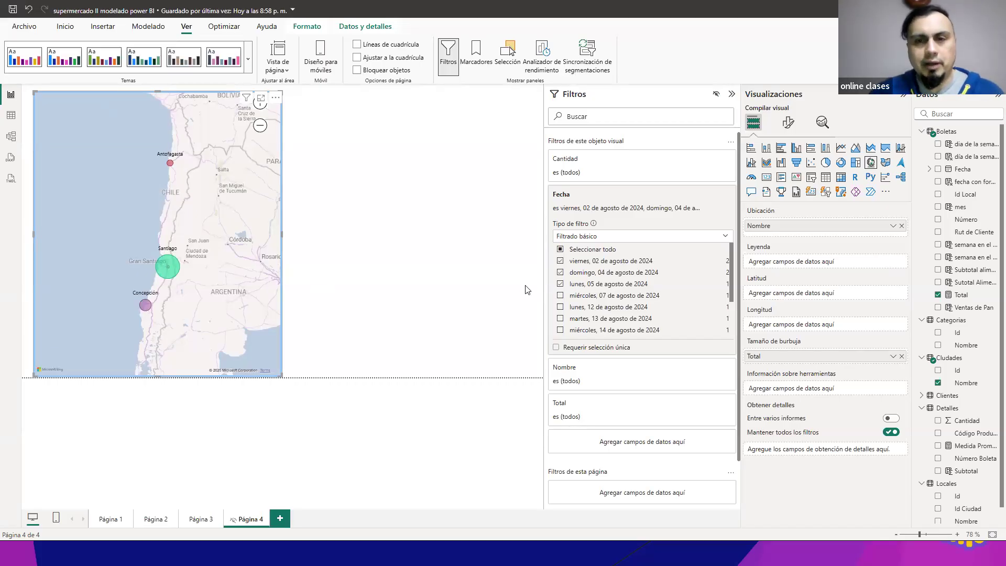
left_click(560, 297)
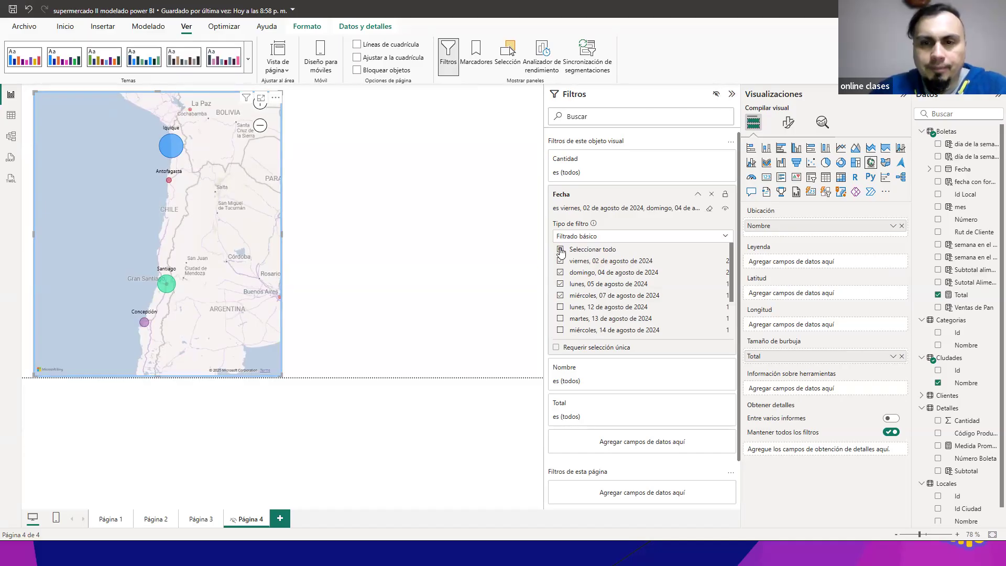
left_click(710, 208)
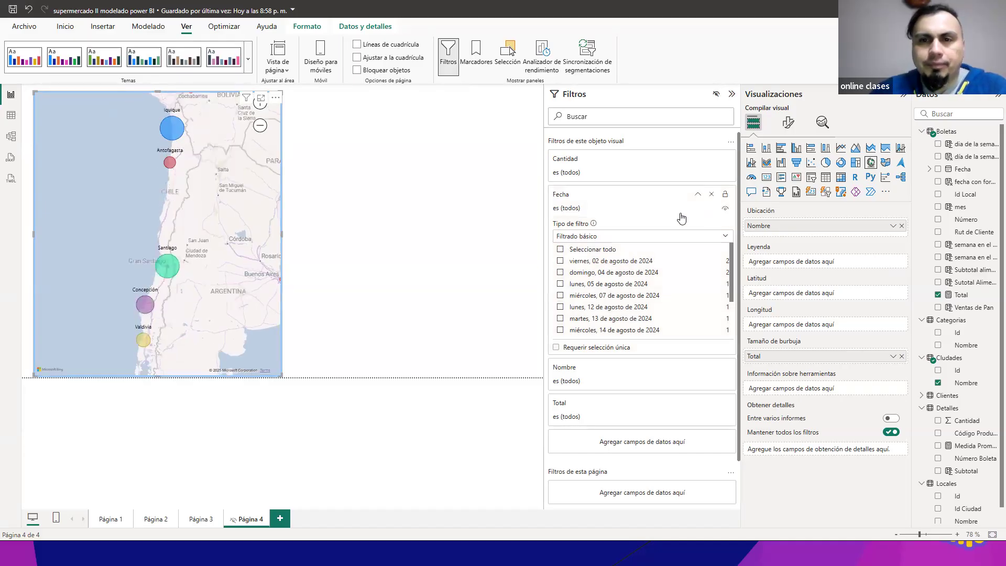
Step: Switch the Fecha filter to Filtrado avanzado and view its available comparison conditions
left_click(632, 236)
left_click(611, 251)
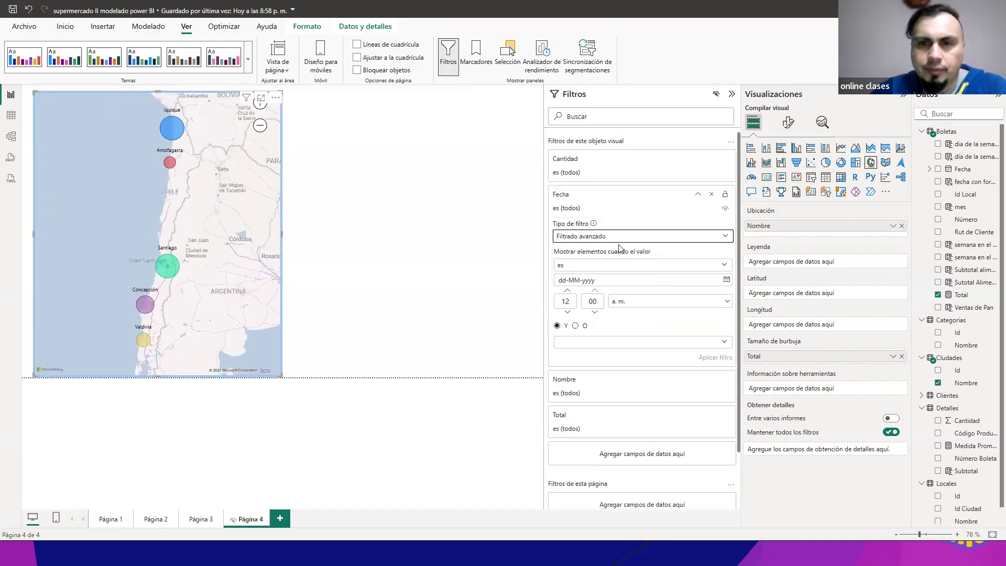
left_click(623, 240)
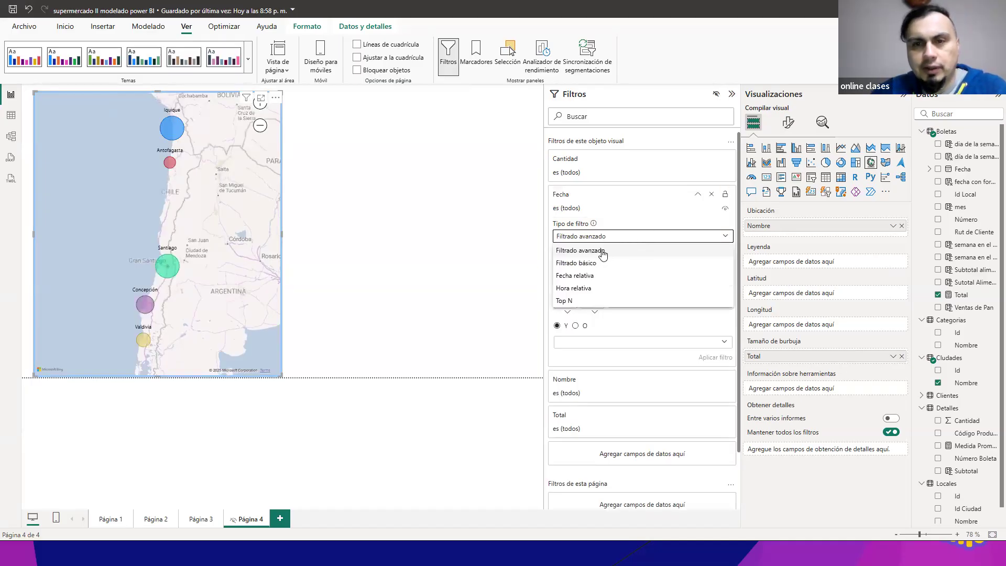
left_click(602, 252)
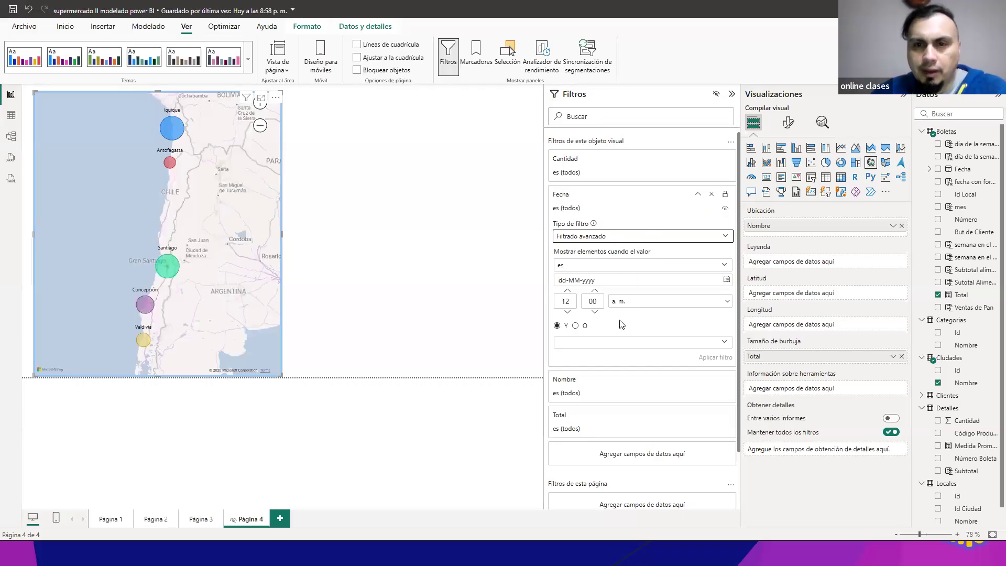
left_click(724, 267)
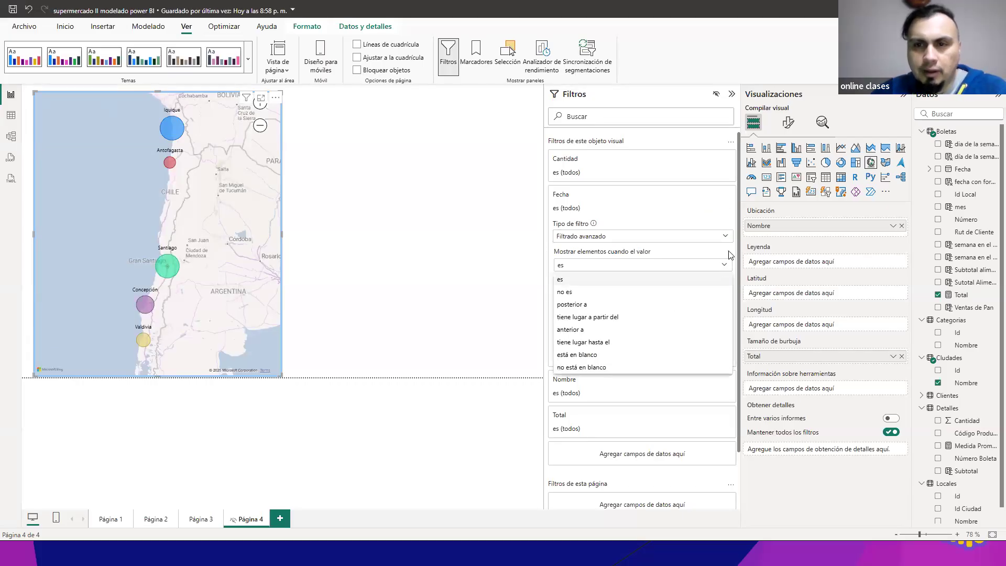
left_click(689, 269)
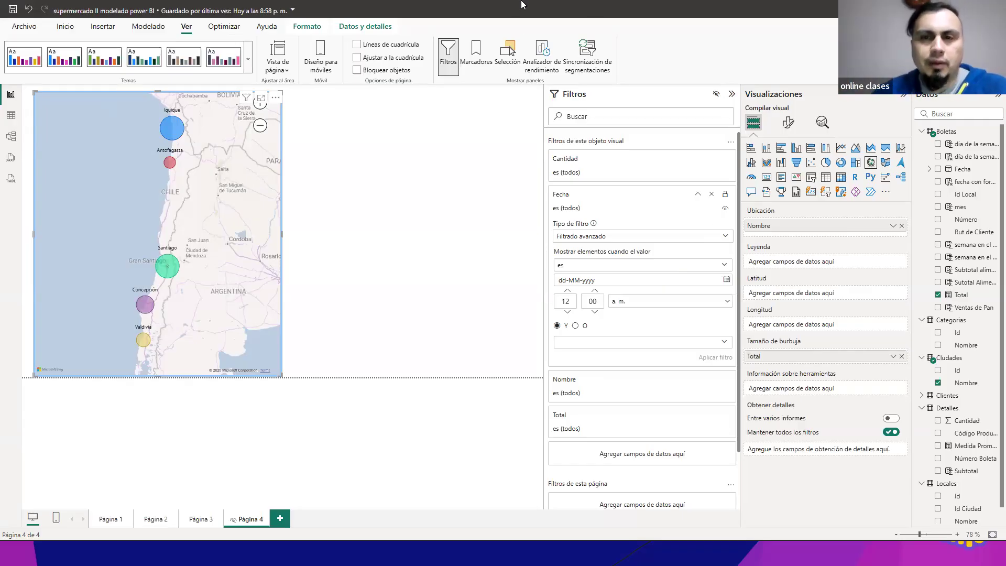
Step: Apply the condition "anterior a" 15-08-2024 to the map's Fecha filter
left_click(659, 270)
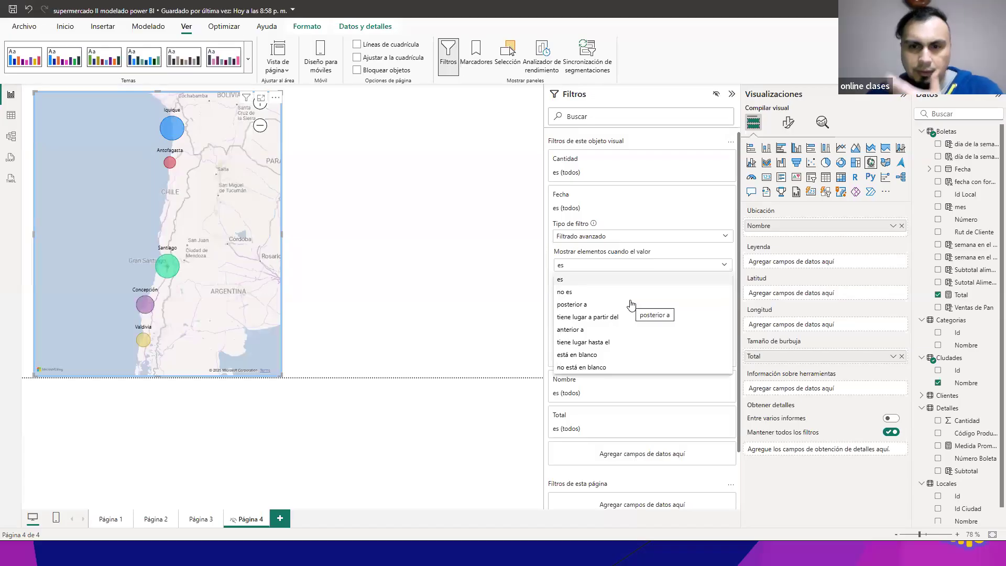
left_click(575, 331)
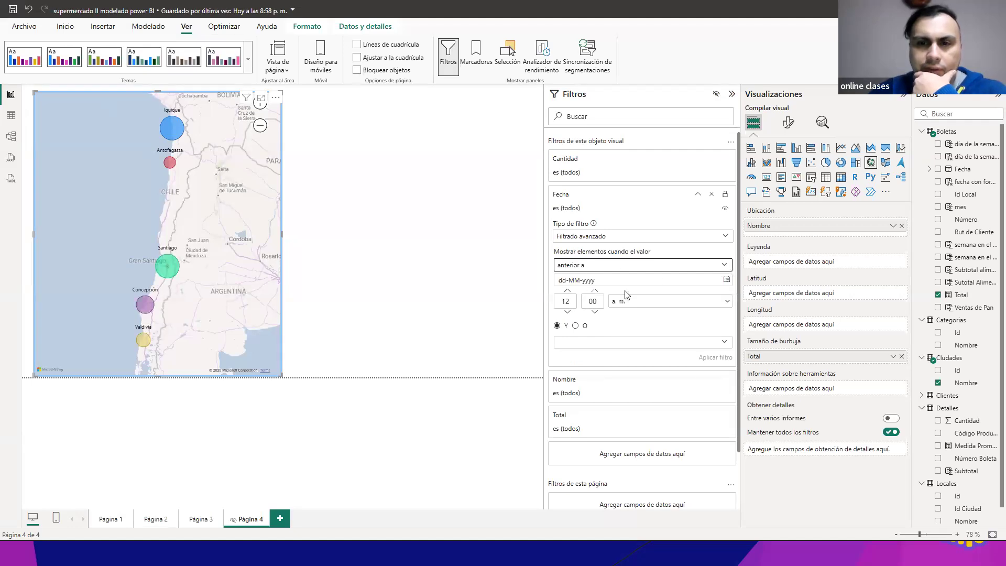
left_click(727, 281)
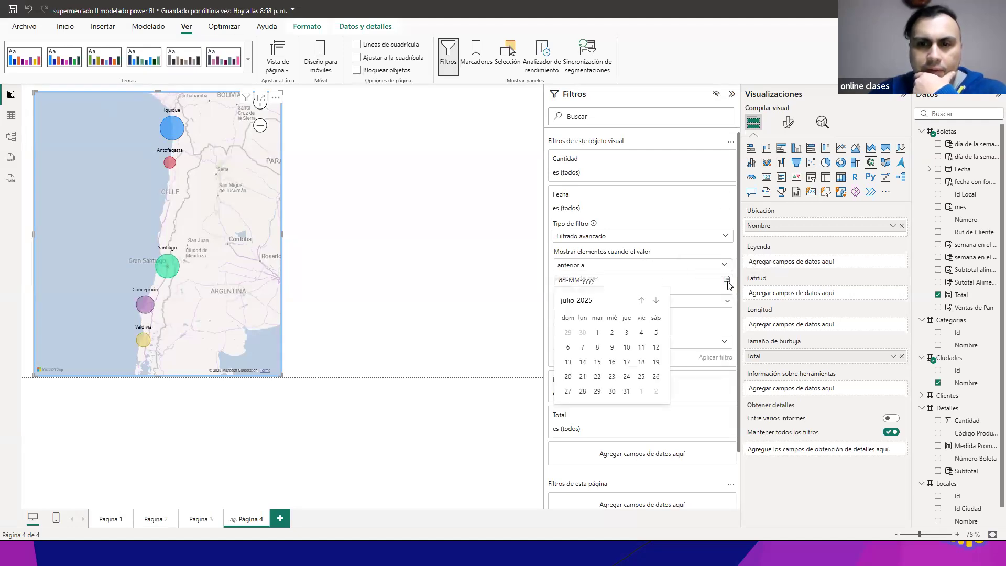
left_click(568, 282)
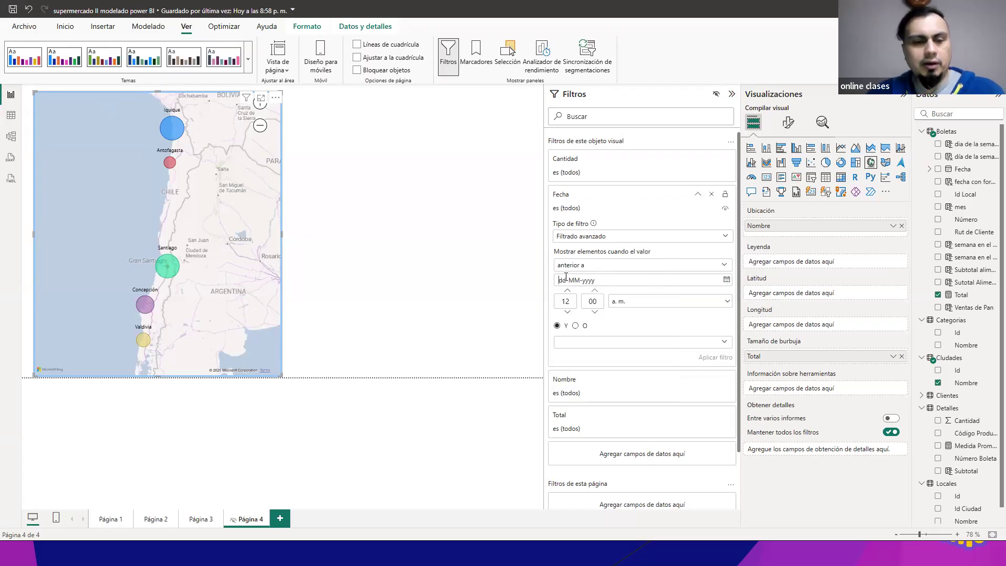
type("15")
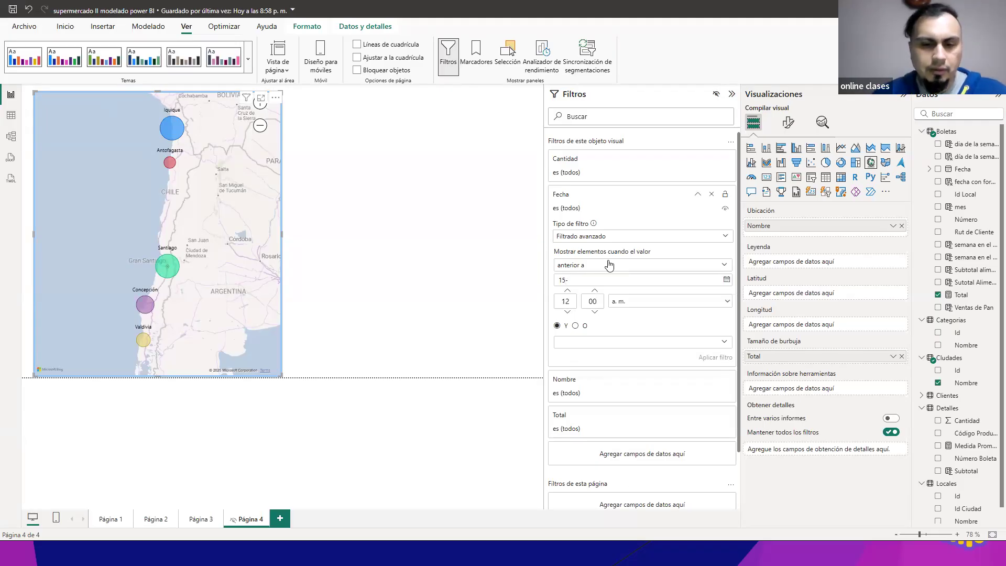
type("-08-2024")
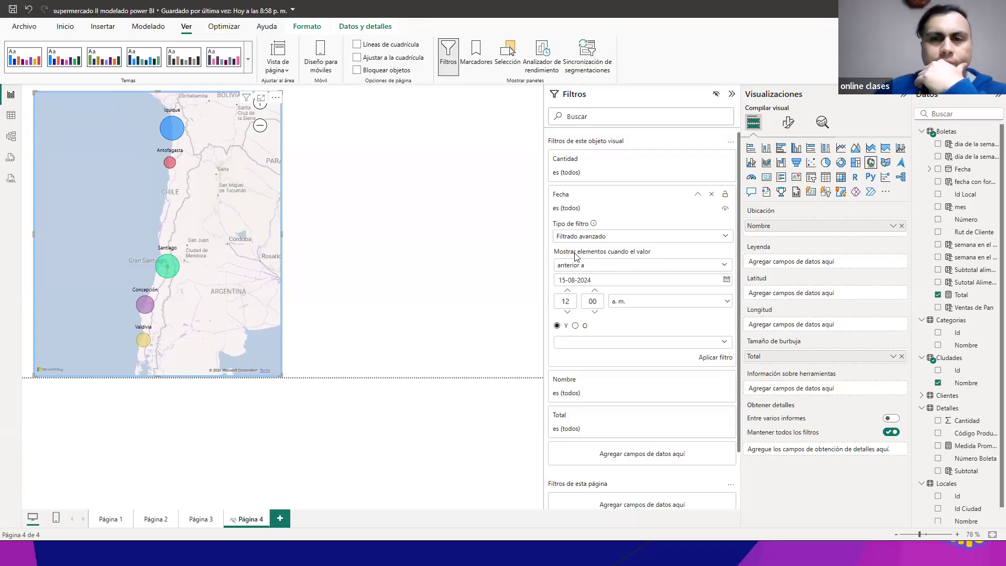
left_click(721, 358)
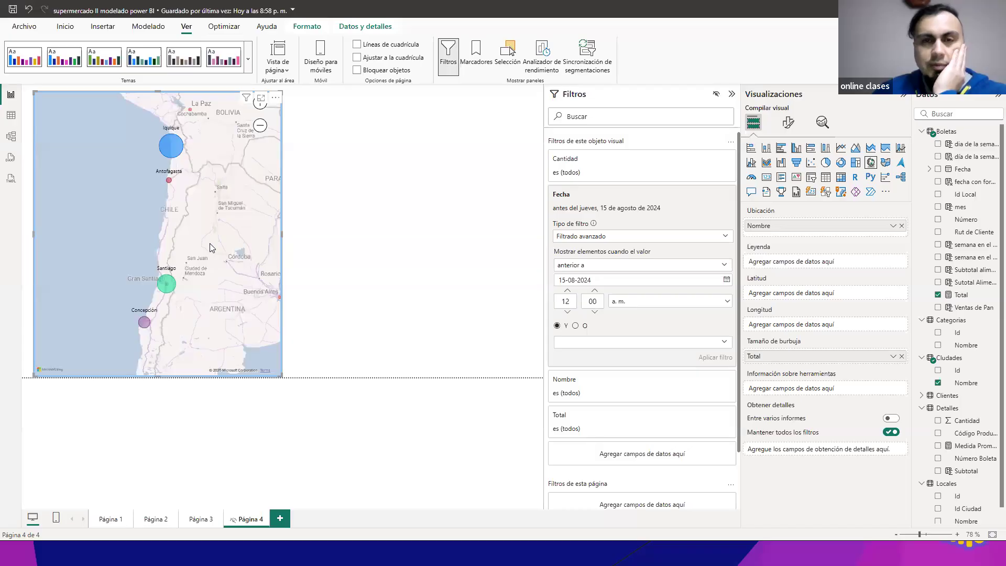
Step: Change the Fecha condition to "posterior a" with the same date and apply it to the map
left_click(596, 267)
left_click(582, 305)
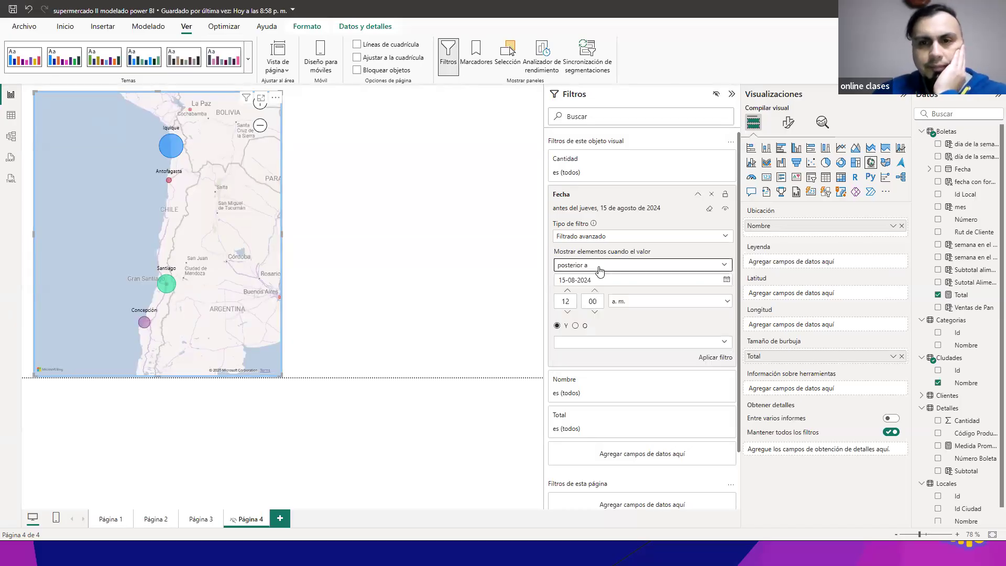
left_click(708, 357)
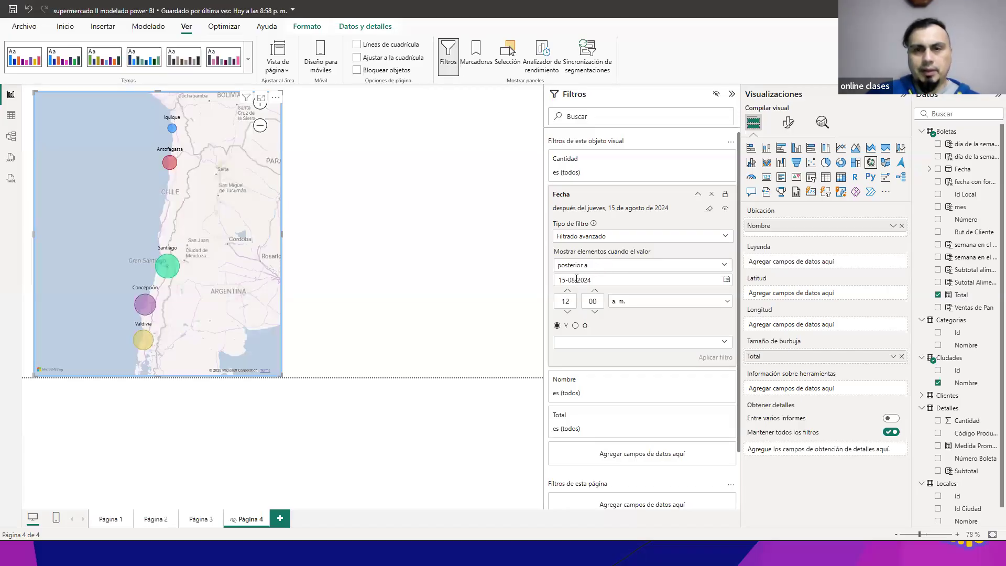
Step: Add a second Fecha condition, "posterior a" 20-08-2024, joined with Y, and apply the filter
left_click(697, 346)
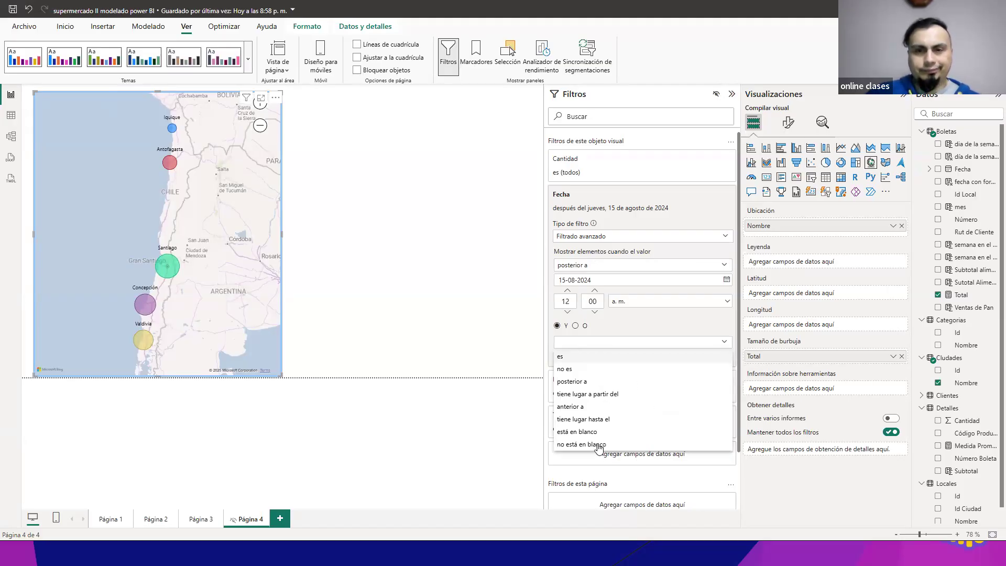
left_click(576, 382)
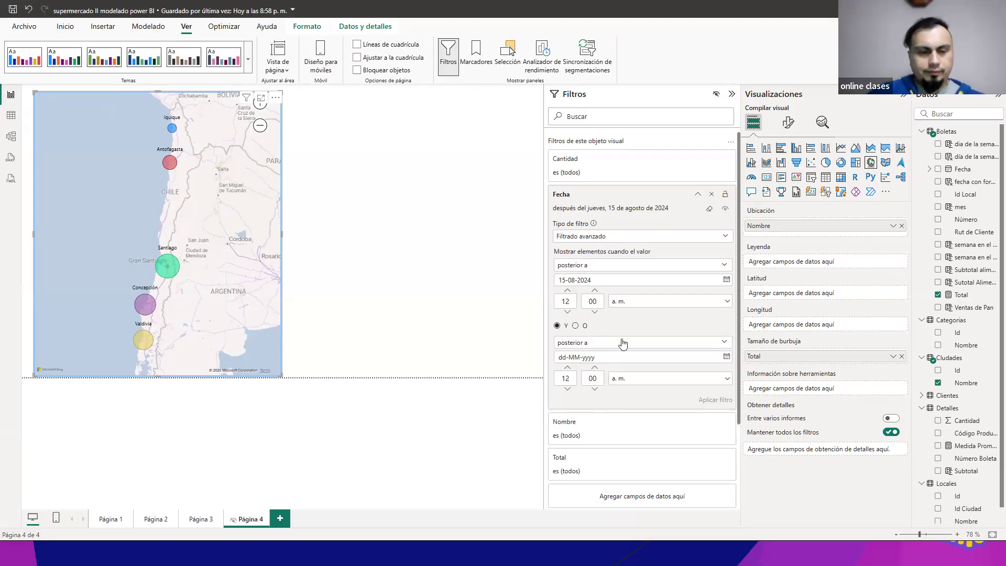
type("1")
key("BackSpace")
type("20")
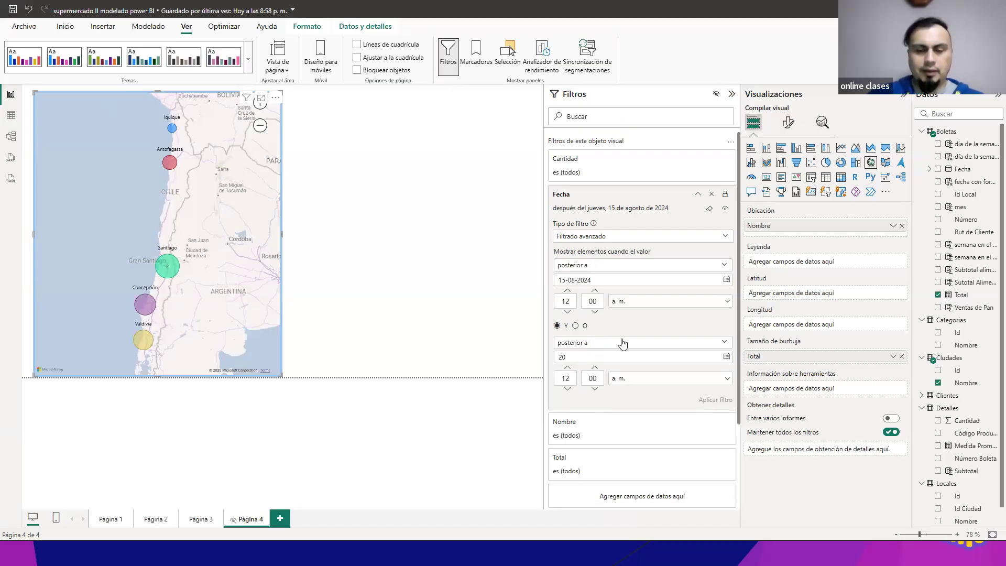
type("-08-1")
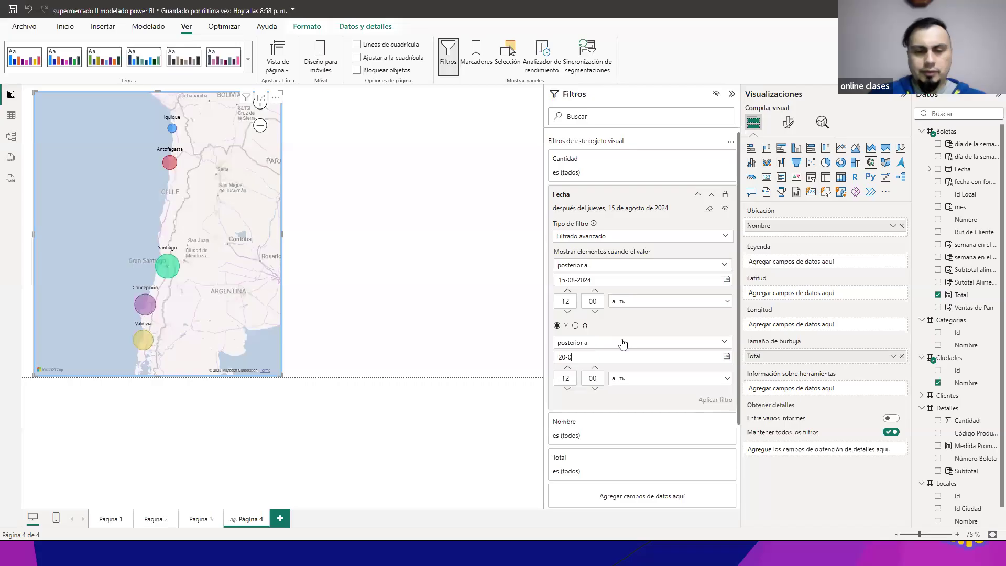
type("01")
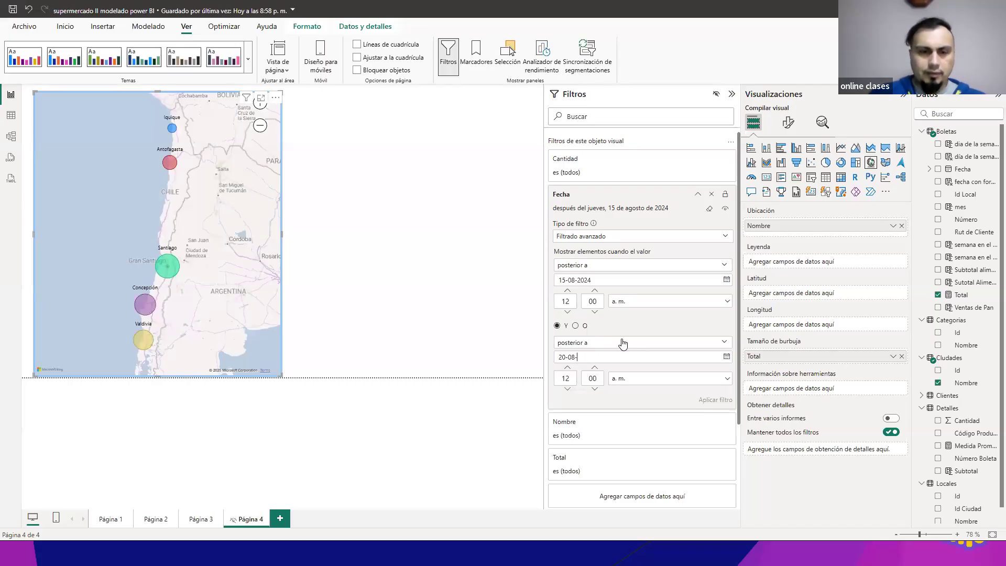
type("2024")
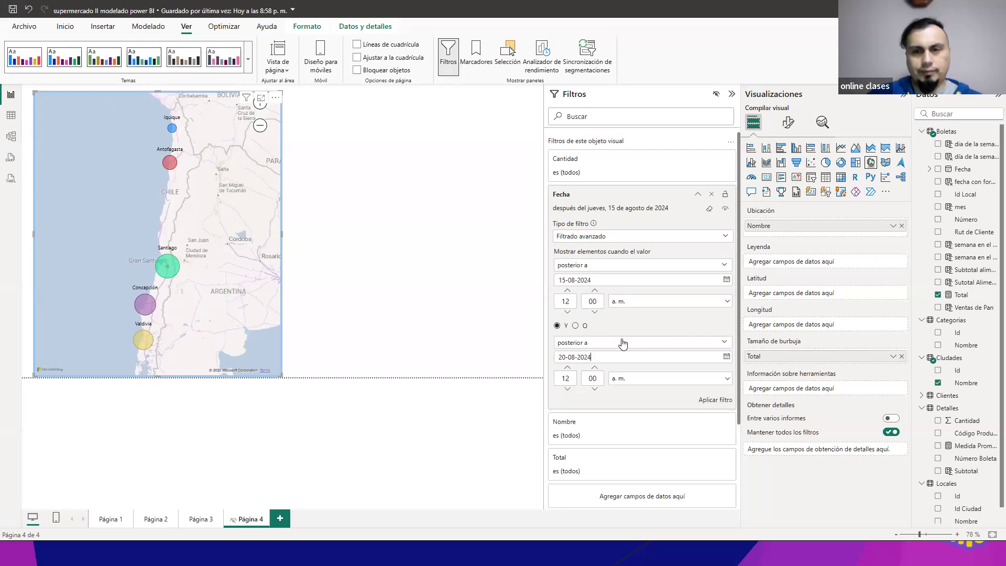
left_click(713, 401)
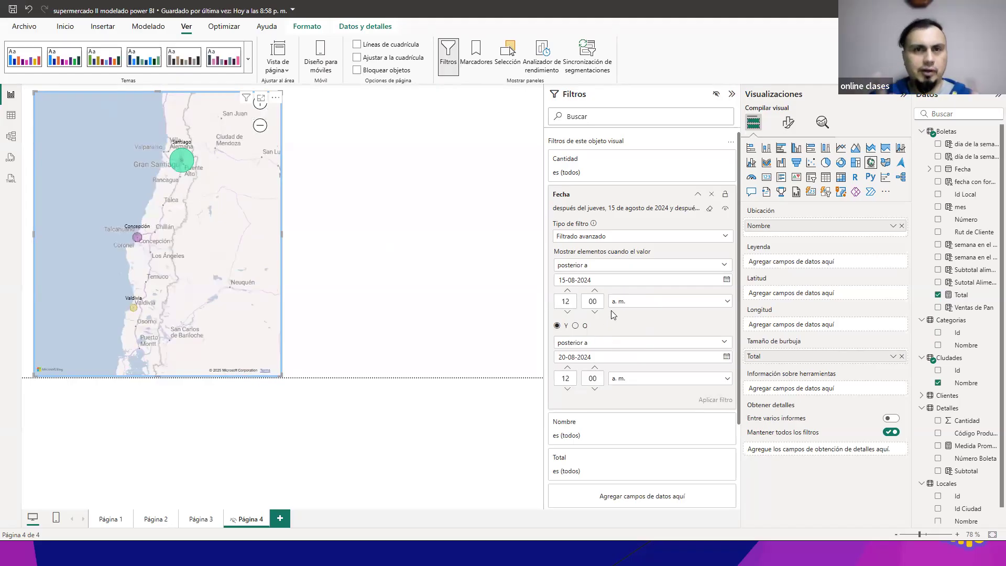
Step: Set the first Fecha condition to "anterior a" 10-08-2024, apply it with Y, and reapply the filter with the conditions joined by O
left_click(643, 267)
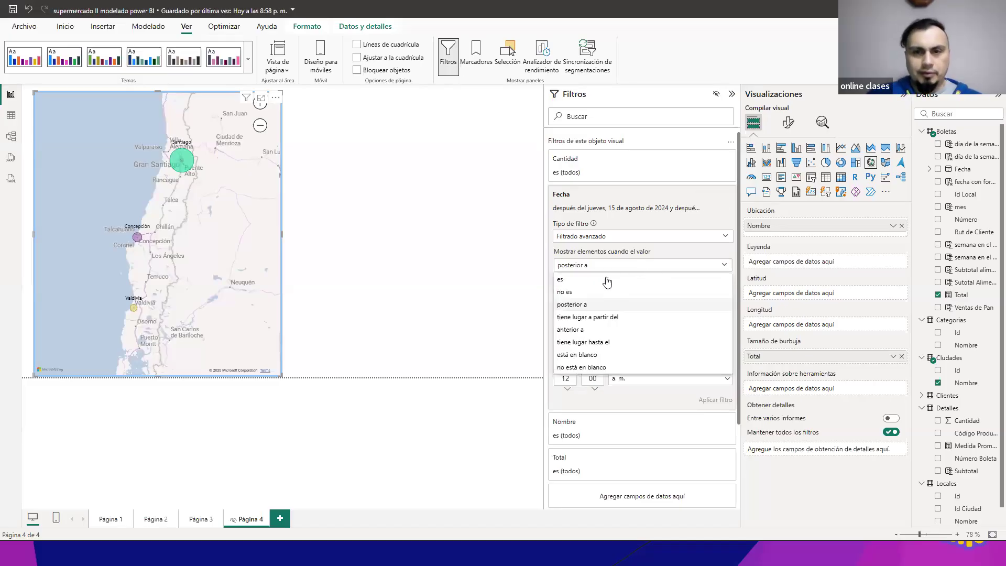
left_click(582, 330)
left_click_drag(566, 280, 561, 280)
type("20-08-2024")
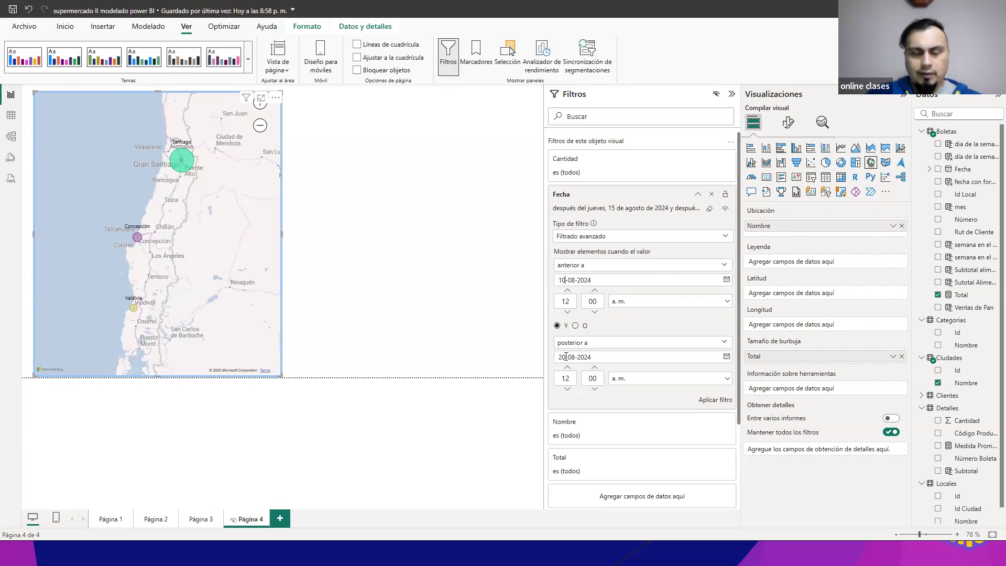
left_click(712, 400)
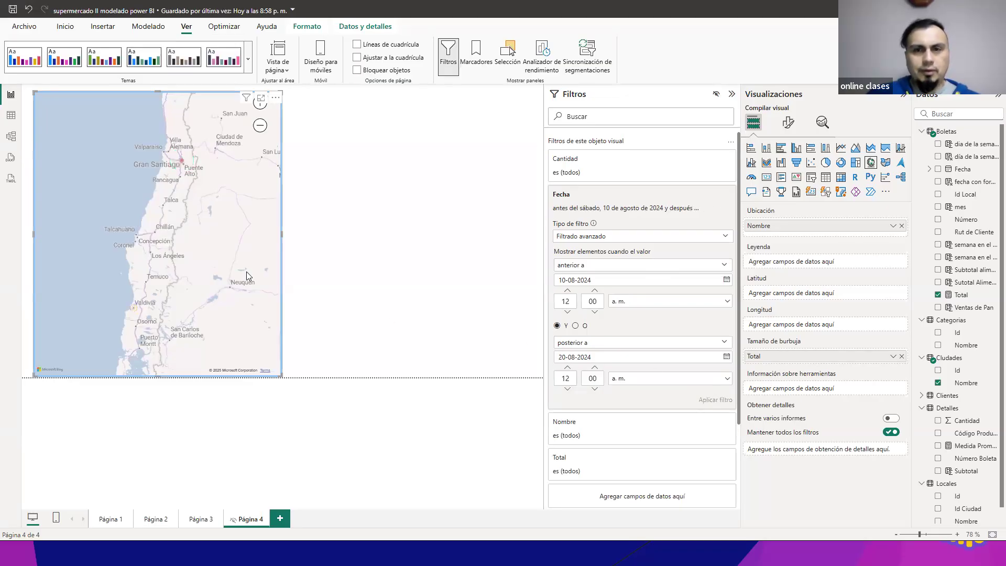
left_click(575, 326)
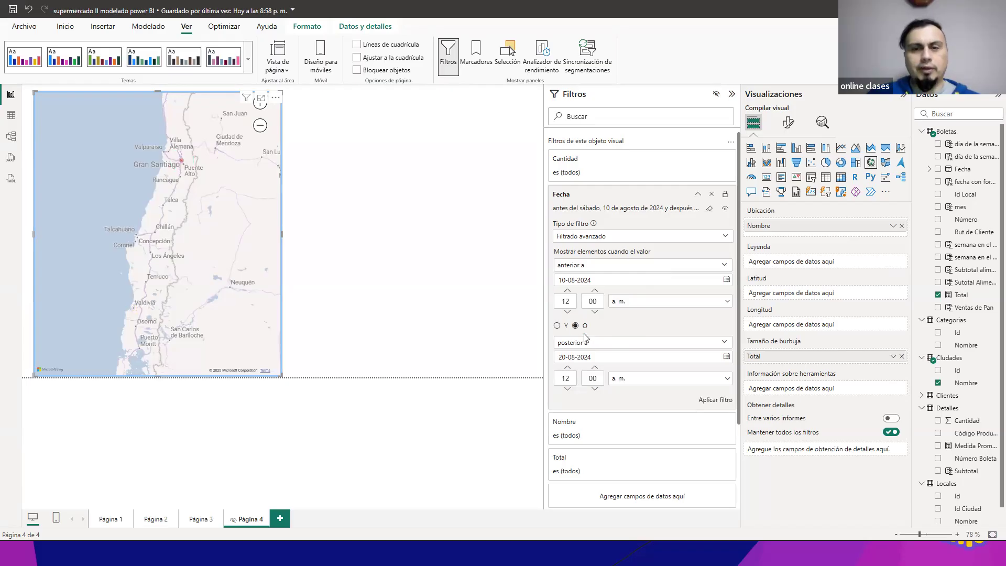
left_click(706, 400)
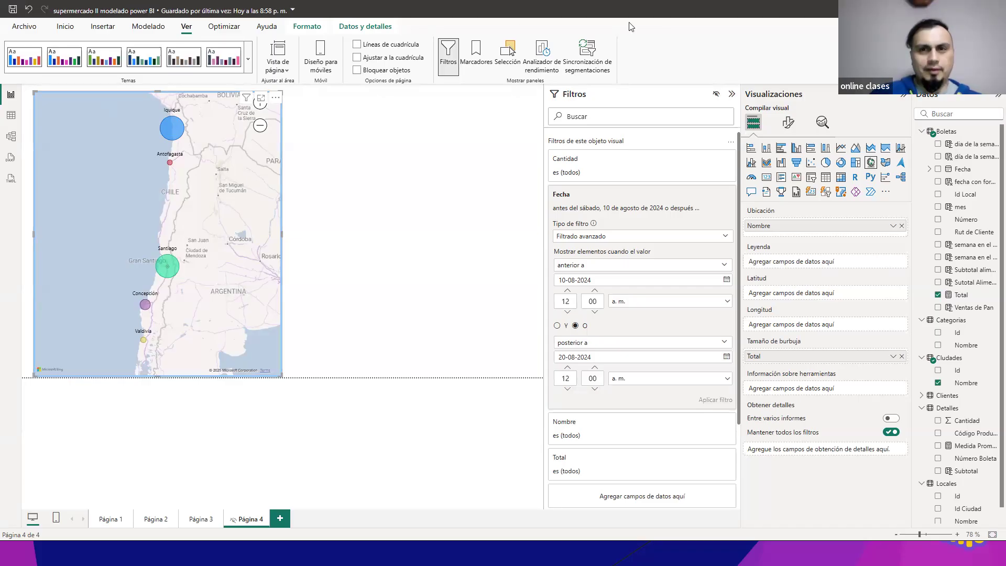
Step: Switch to the PowerPoint slideshow and advance to the Filtros slide on filtering through user interaction with visuals
left_click(610, 552)
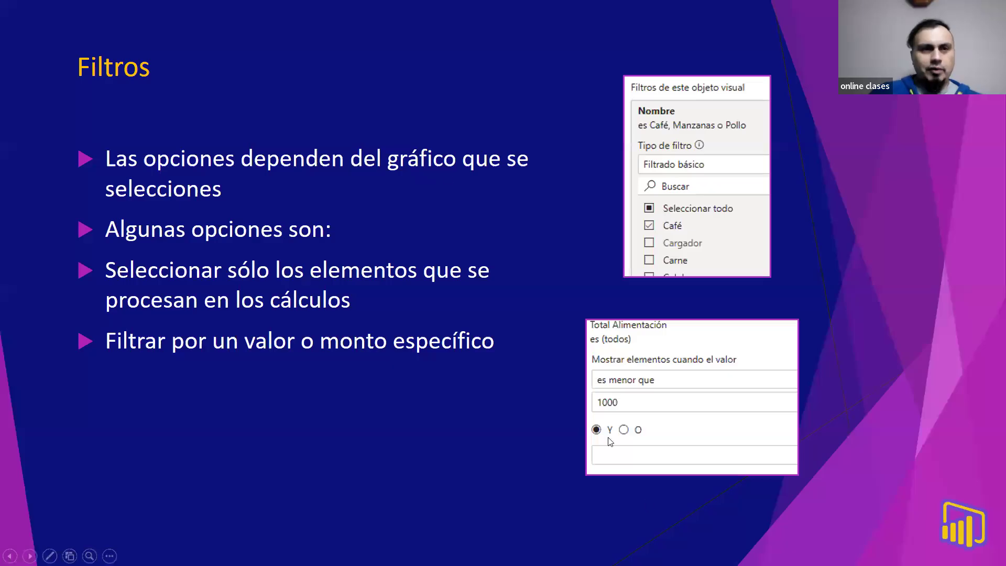
left_click(432, 103)
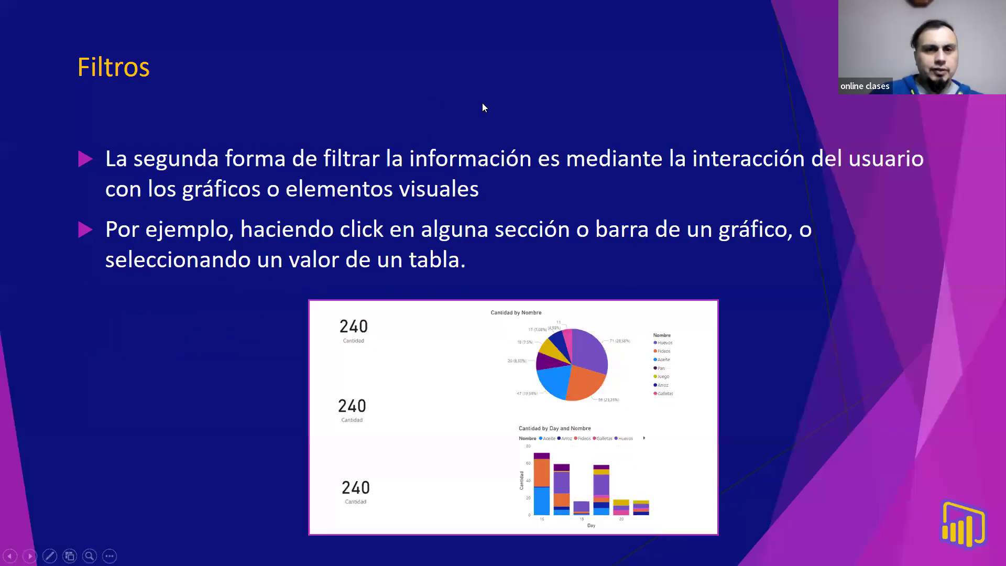
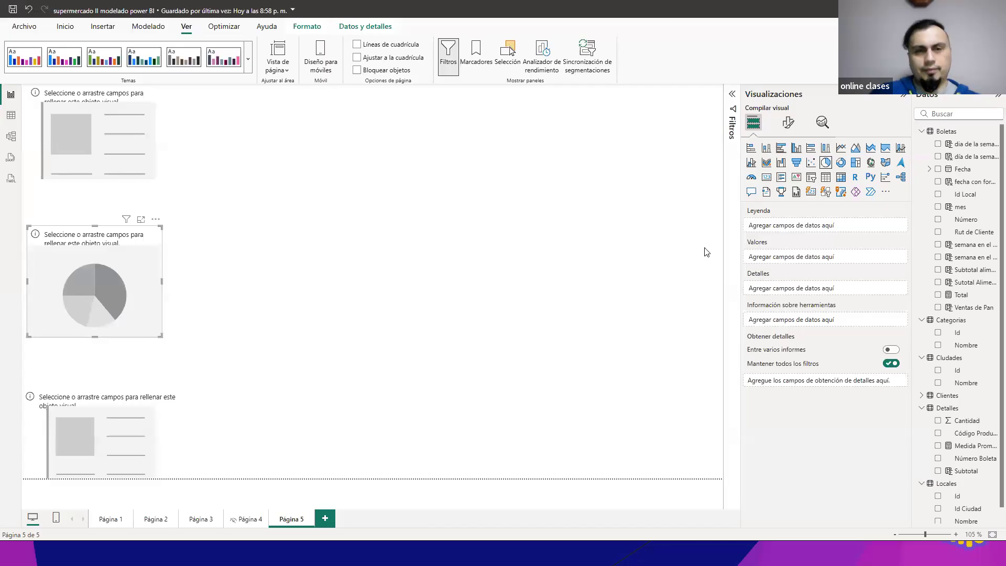
Step: Undo the middle card's conversion to a pie chart and add a separate pie chart on the empty canvas beside the cards
key("ctrl+z")
left_click(672, 172)
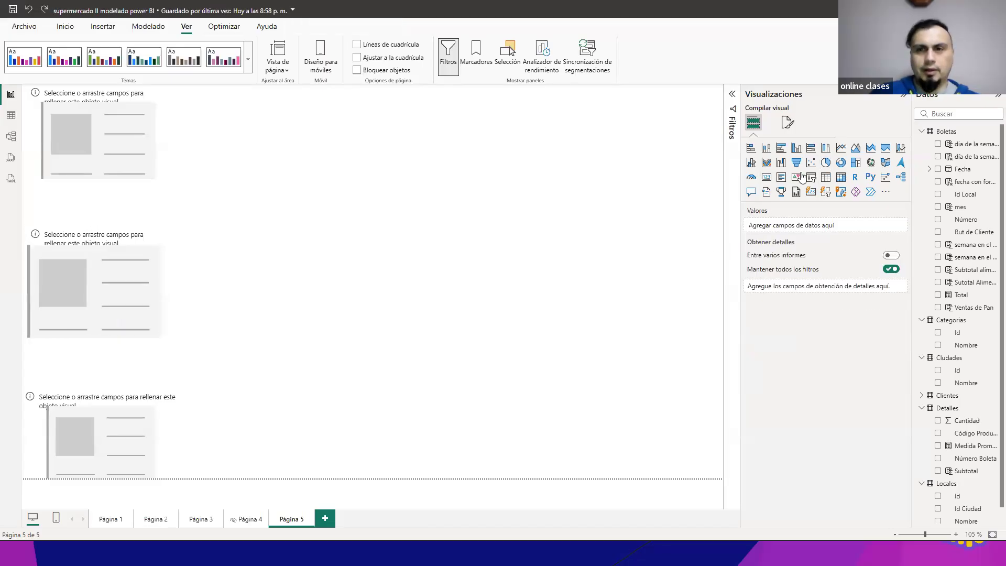
left_click(825, 165)
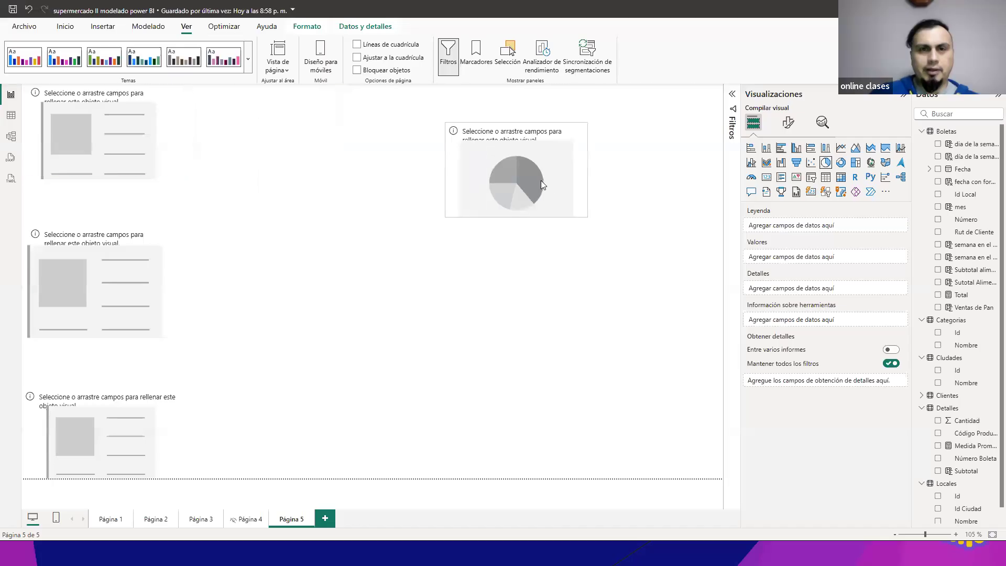
Step: Add a stacked column chart below the upper visual and keep the upper visual as a pie chart
left_click(766, 147)
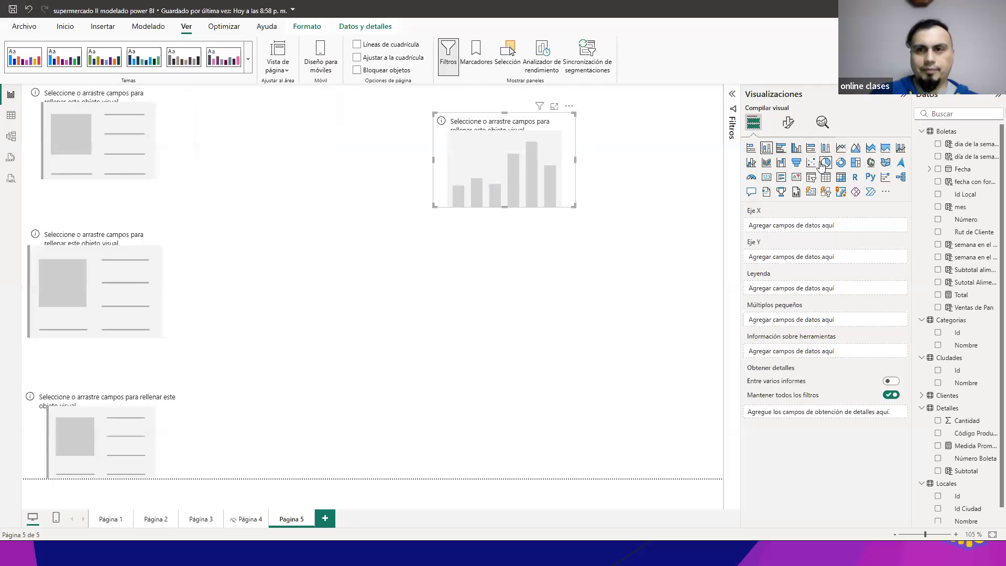
left_click(586, 254)
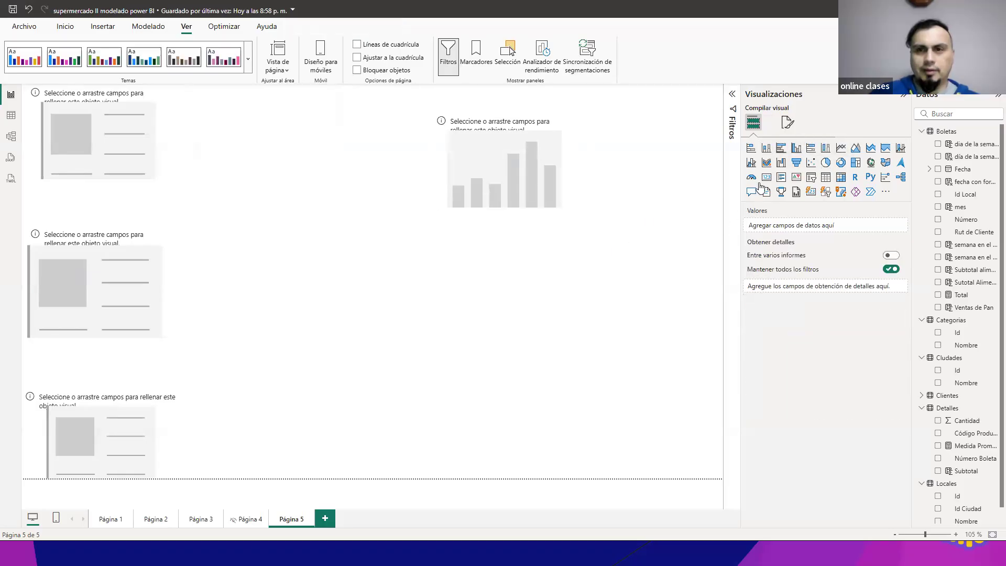
left_click(766, 147)
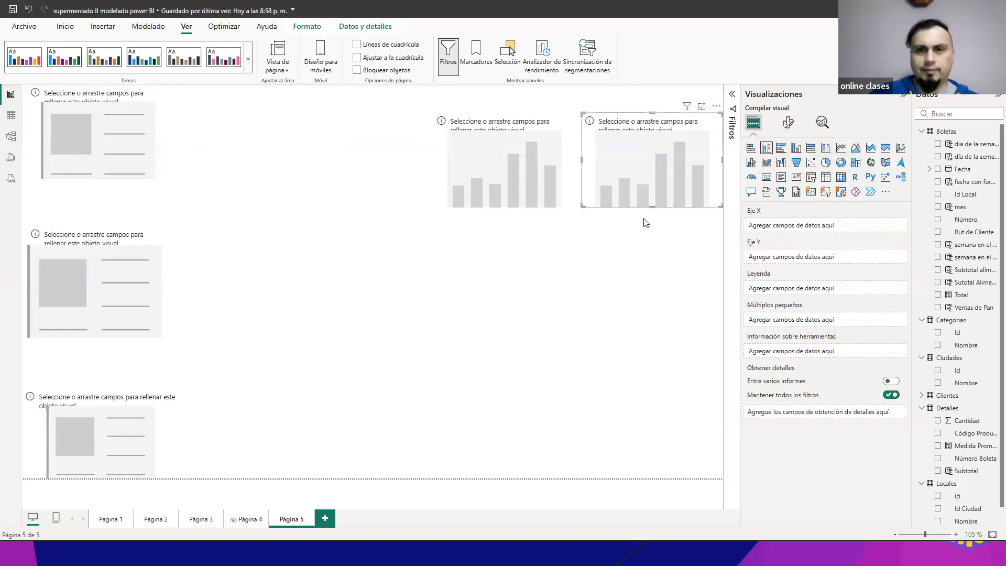
left_click(545, 194)
left_click(826, 162)
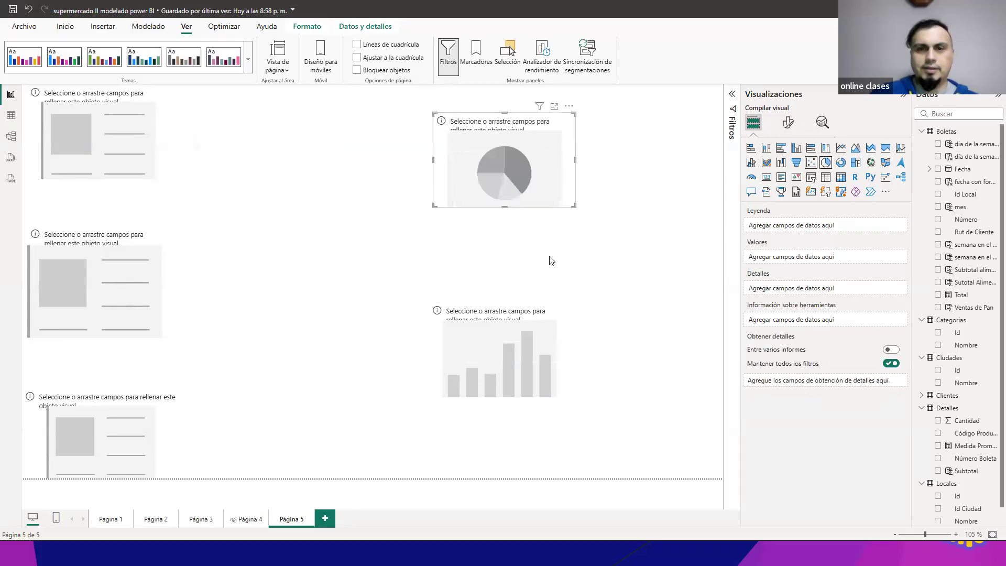
Step: Line up the empty pie chart and stacked column chart one above the other beside the cards
left_click(513, 338)
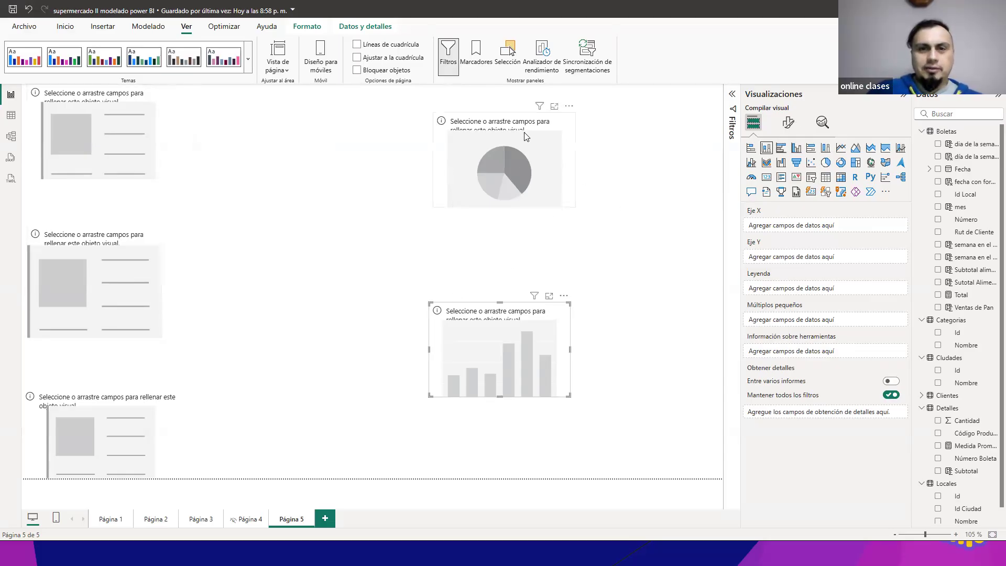
left_click_drag(523, 160, 518, 167)
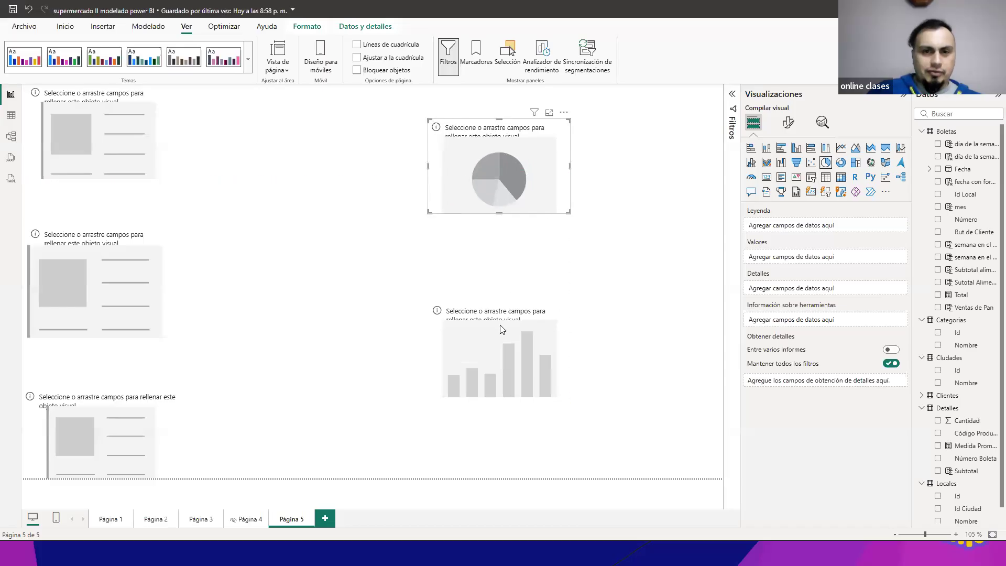
left_click_drag(479, 309, 497, 285)
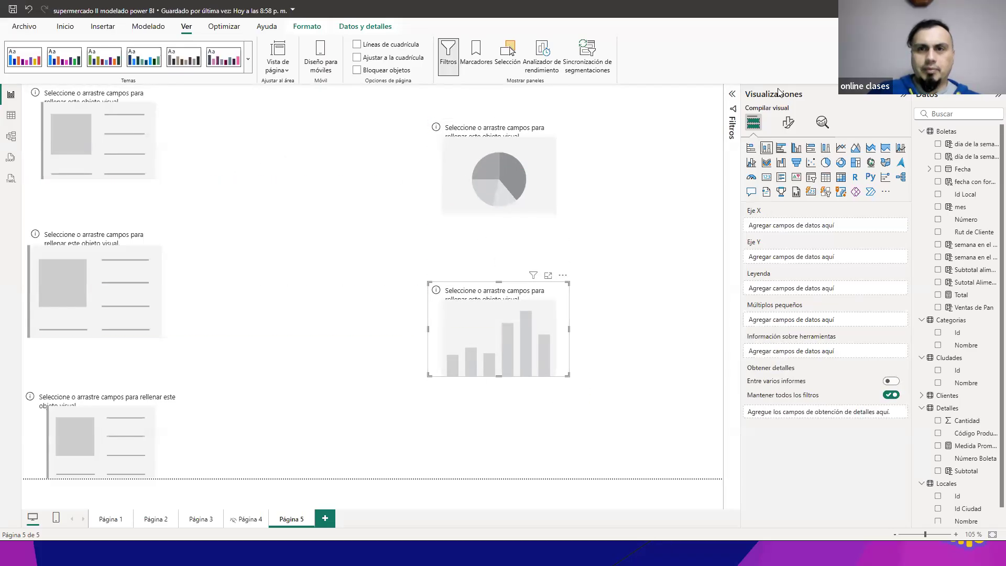
Step: Assign the Total measure from Boletas to each of the three cards on Página 5
left_click(97, 116)
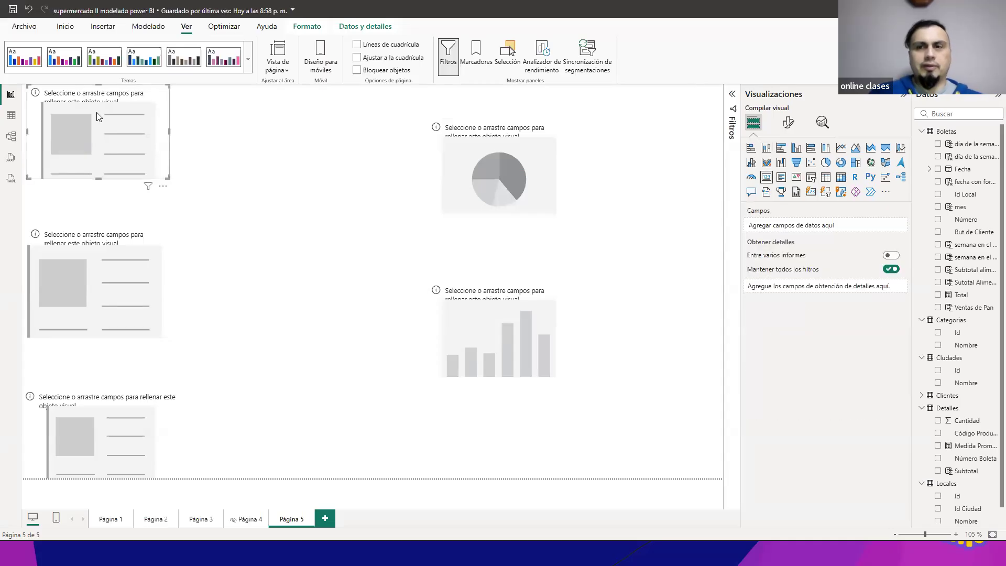
left_click(939, 295)
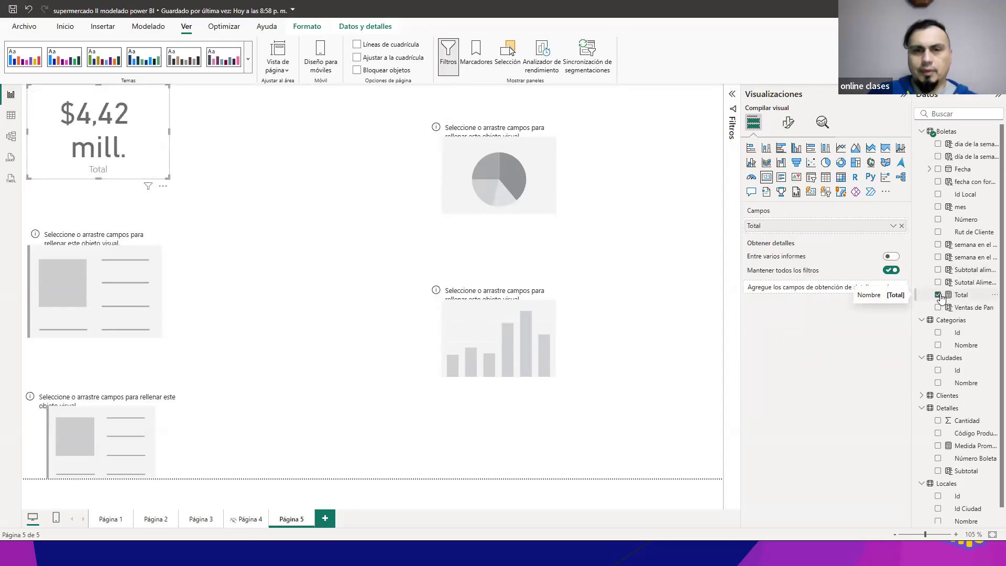
left_click(160, 297)
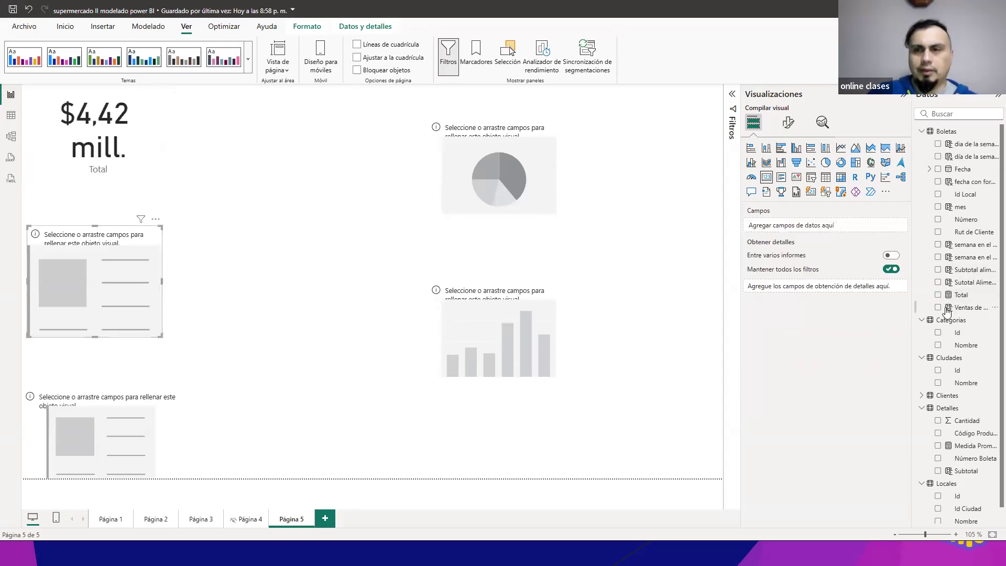
left_click(939, 295)
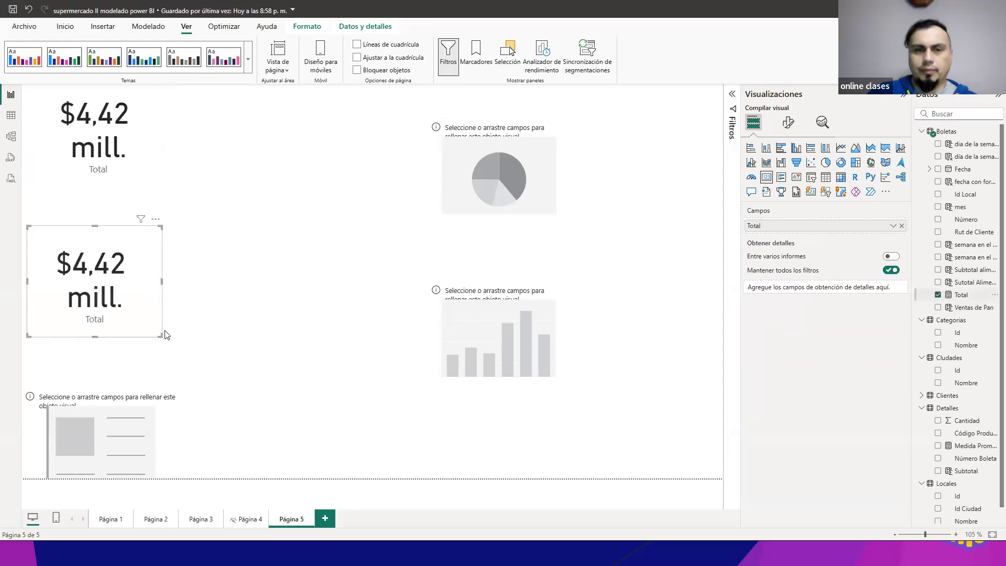
left_click(159, 393)
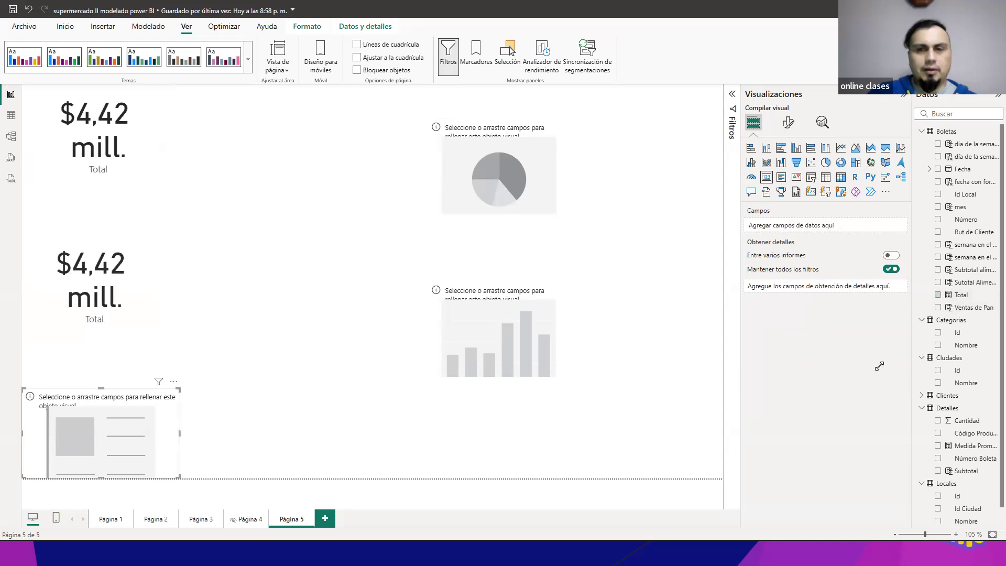
left_click(938, 295)
left_click(308, 266)
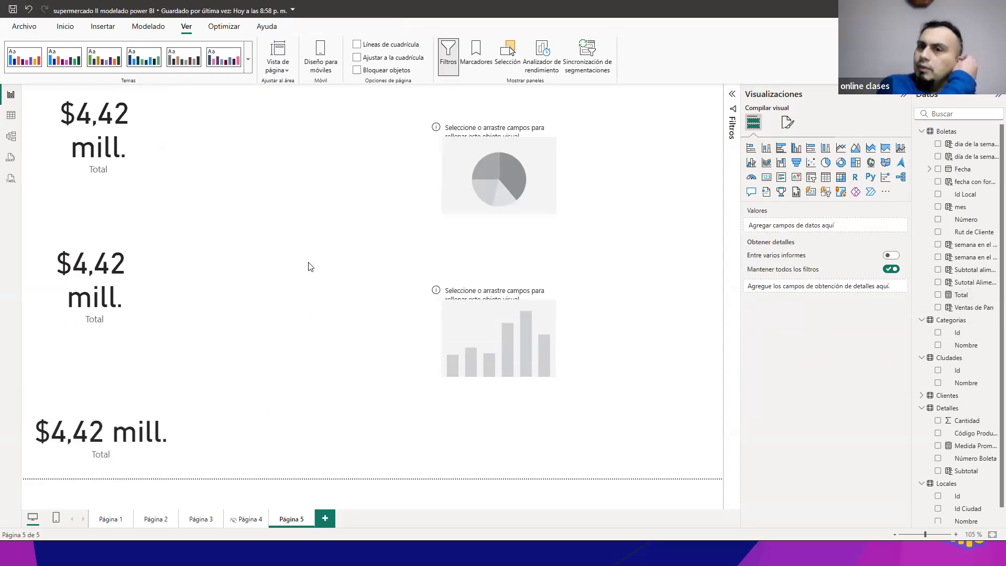
Step: Select the pie chart, check the example visuals on the PowerPoint Filtros slide, and return to Power BI
left_click(540, 152)
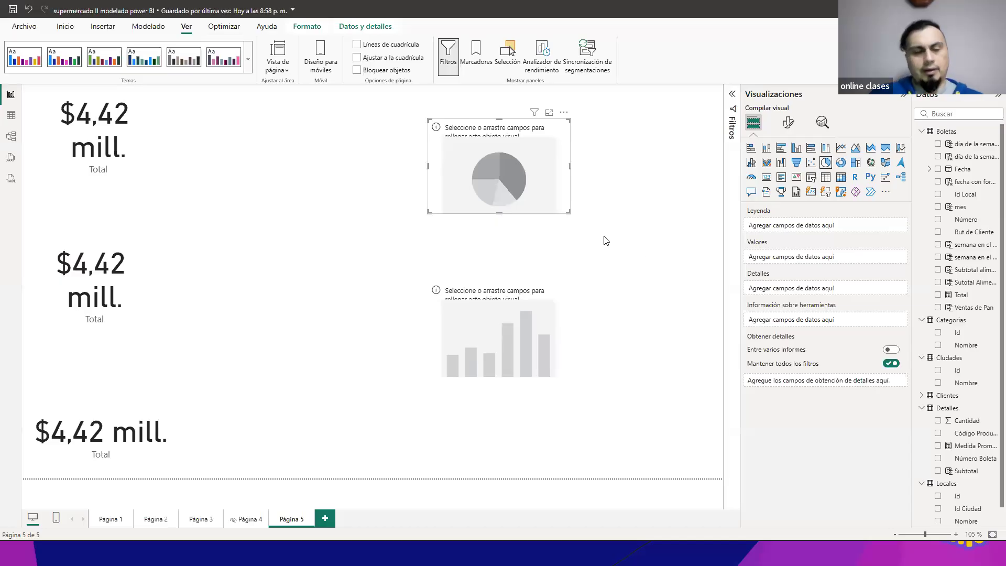
key("alt+Tab")
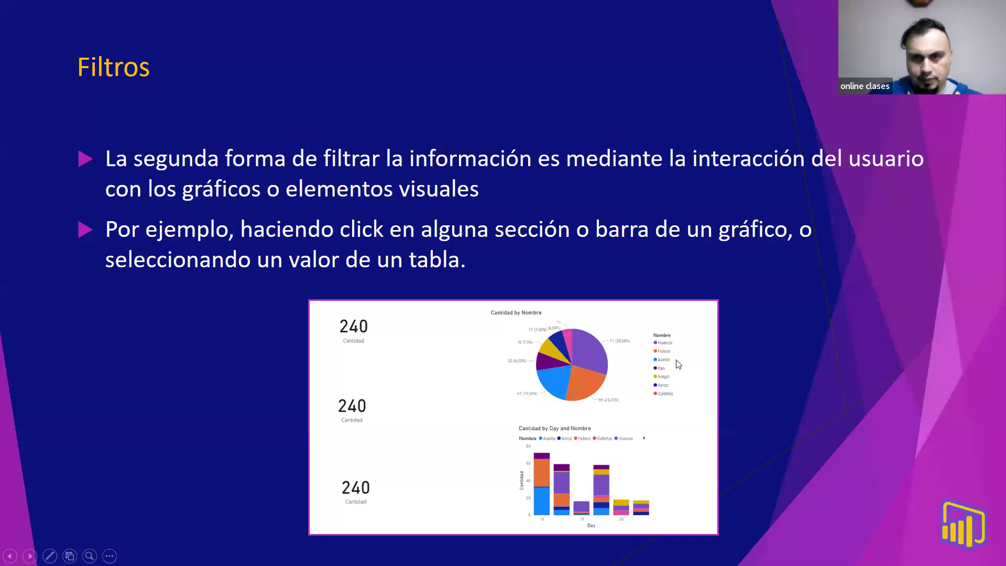
key("alt+Tab")
key("alt+Tab")
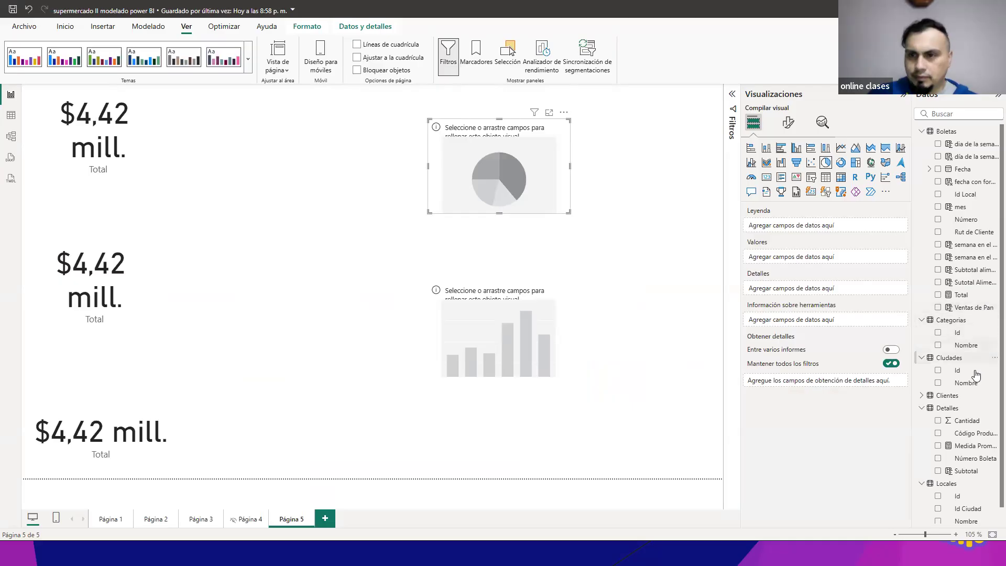
Step: Use Nombre from the Productos table as the pie chart's legend and enlarge the chart
scroll(953, 356, "down", 1)
scroll(952, 357, "up", 1)
scroll(952, 361, "down", 1)
left_click(922, 518)
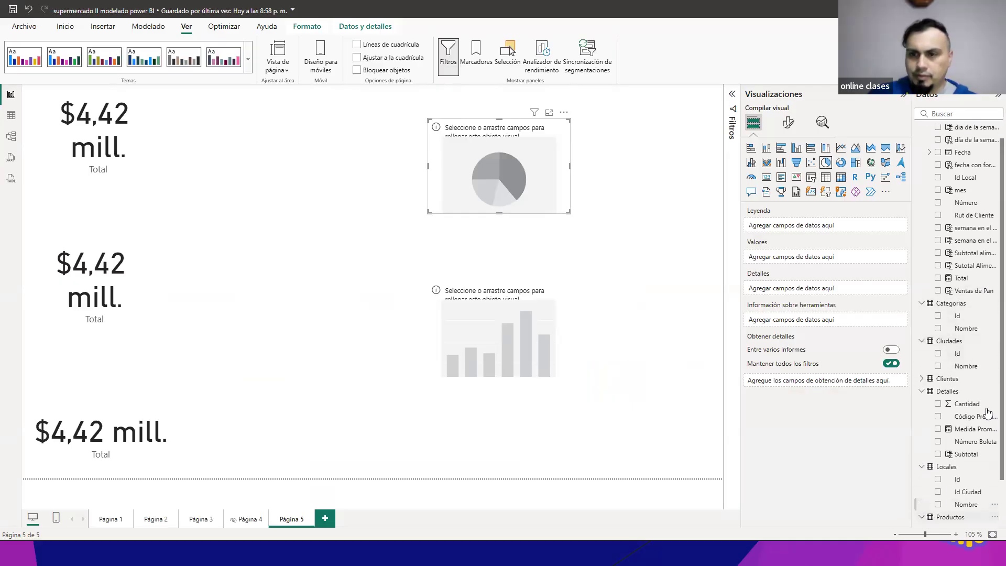
scroll(988, 413, "down", 3)
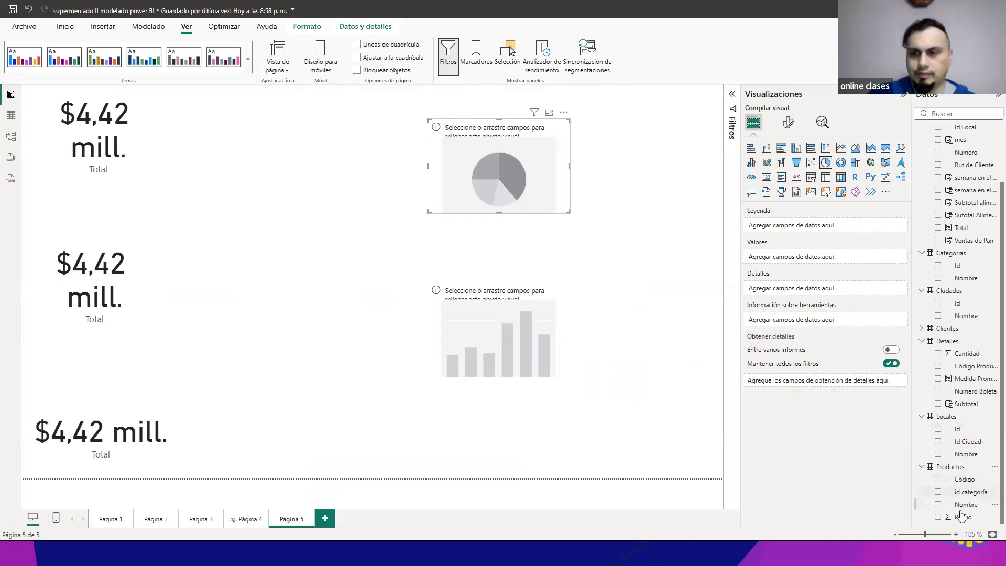
left_click_drag(967, 504, 786, 226)
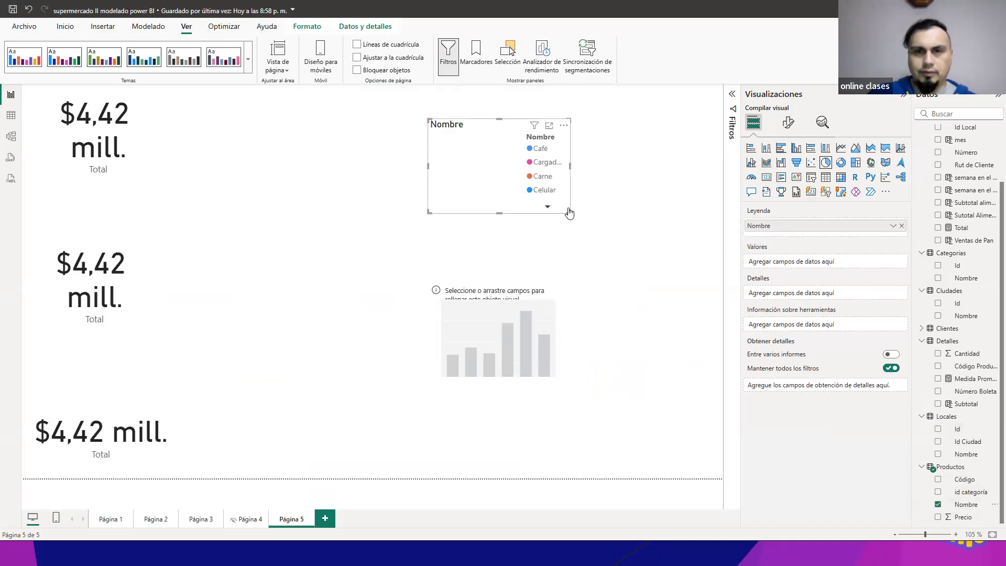
left_click_drag(568, 209, 618, 265)
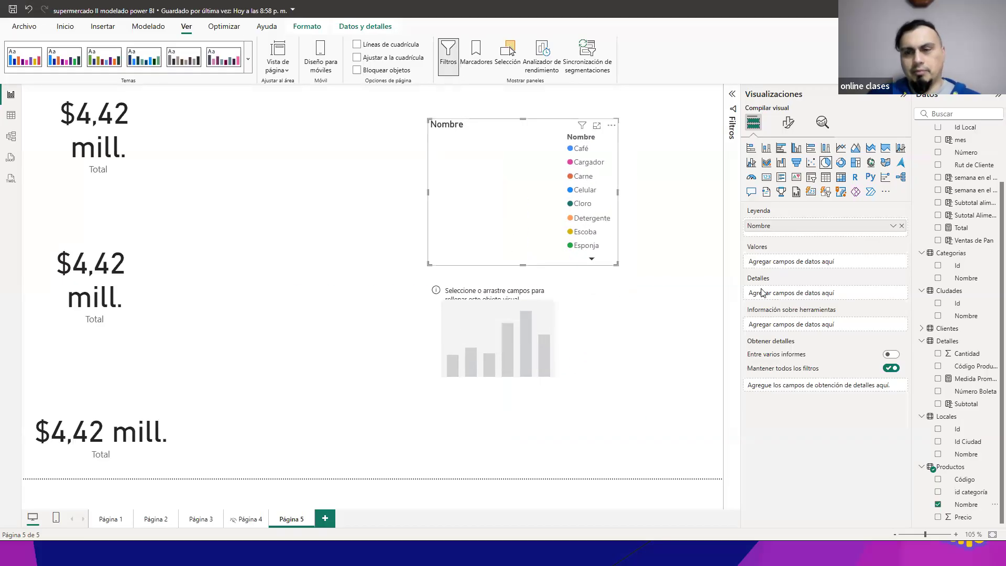
Step: Replace the pie chart's legend with Nombre from Categorias and add Total as its values
left_click(902, 226)
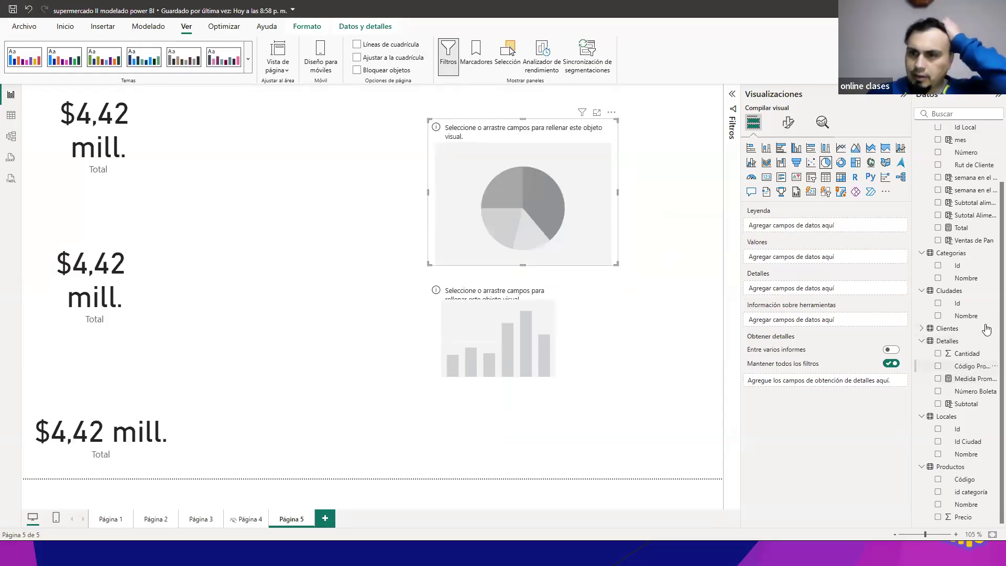
left_click_drag(965, 276, 791, 227)
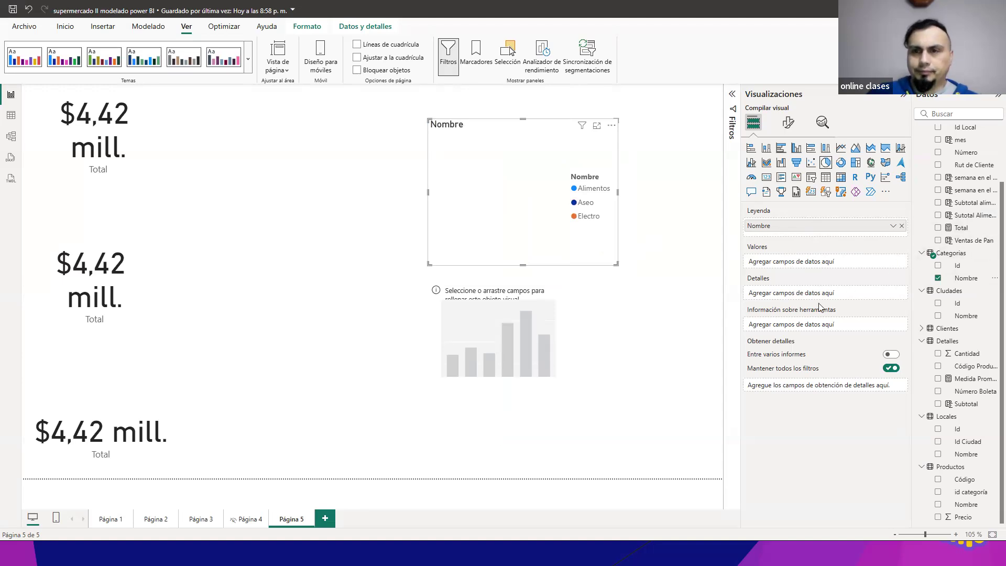
left_click(938, 228)
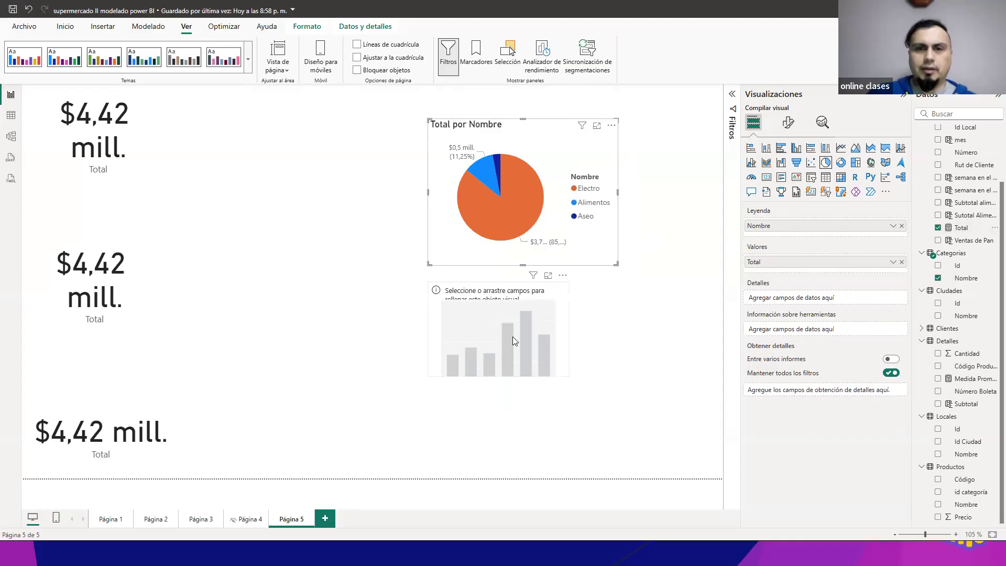
Step: Move the empty column chart lower, then shift the Total por Nombre pie chart toward the cards and enlarge it
left_click_drag(512, 336, 512, 373)
left_click_drag(491, 198, 447, 194)
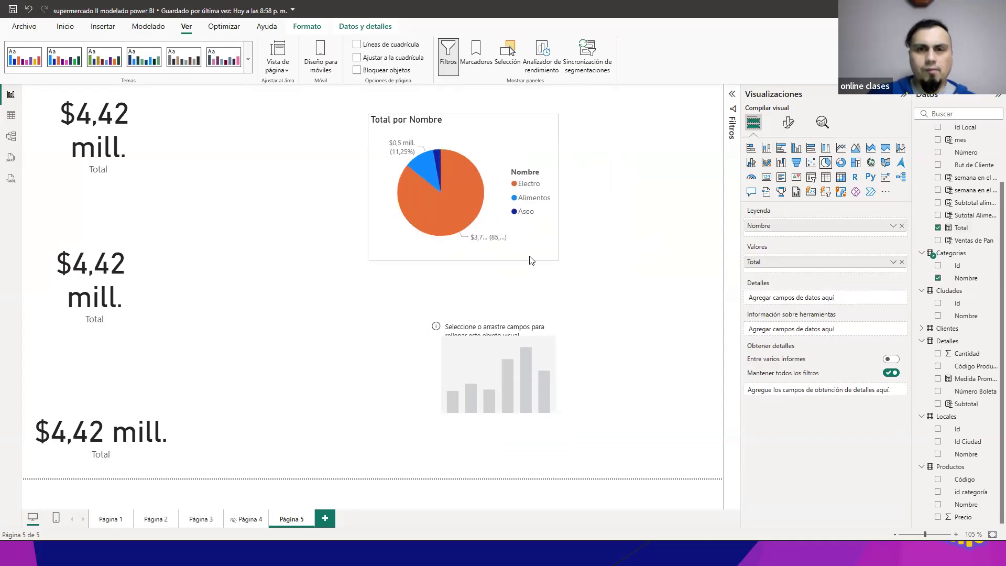
left_click_drag(557, 259, 596, 293)
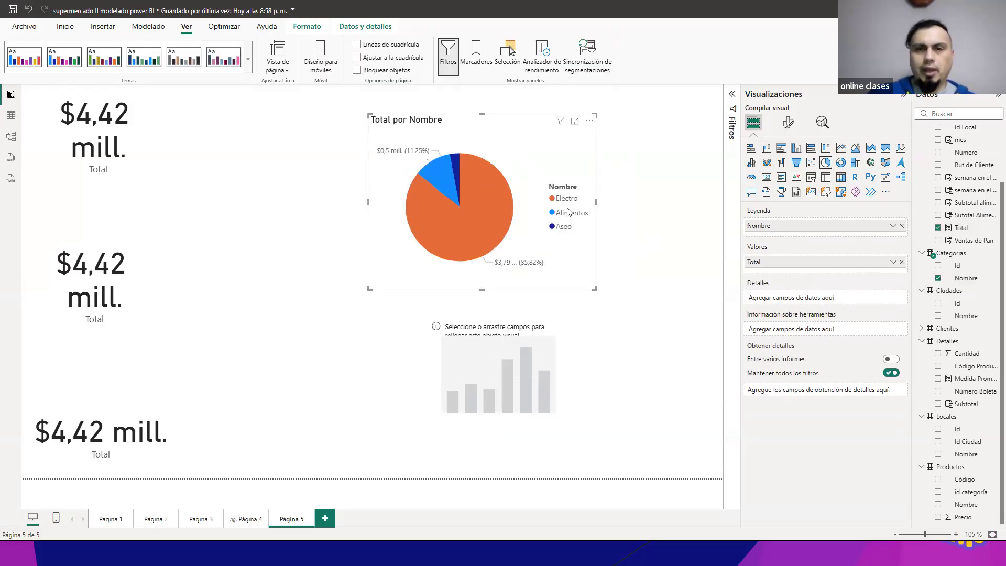
Step: Reposition the empty stacked column chart and enlarge it to roughly the pie chart's width directly beneath it
mouse_move(481, 181)
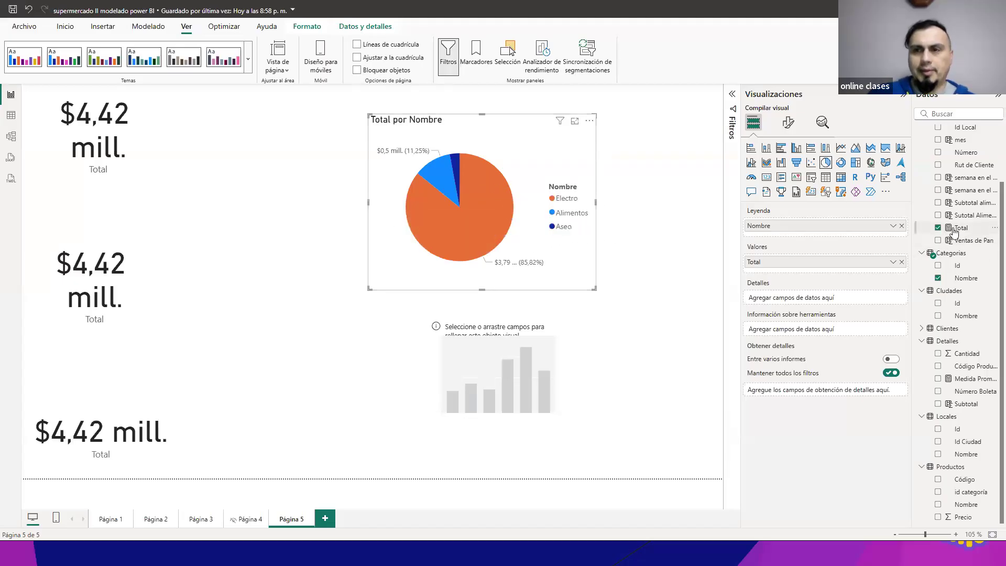
scroll(993, 231, "up", 2)
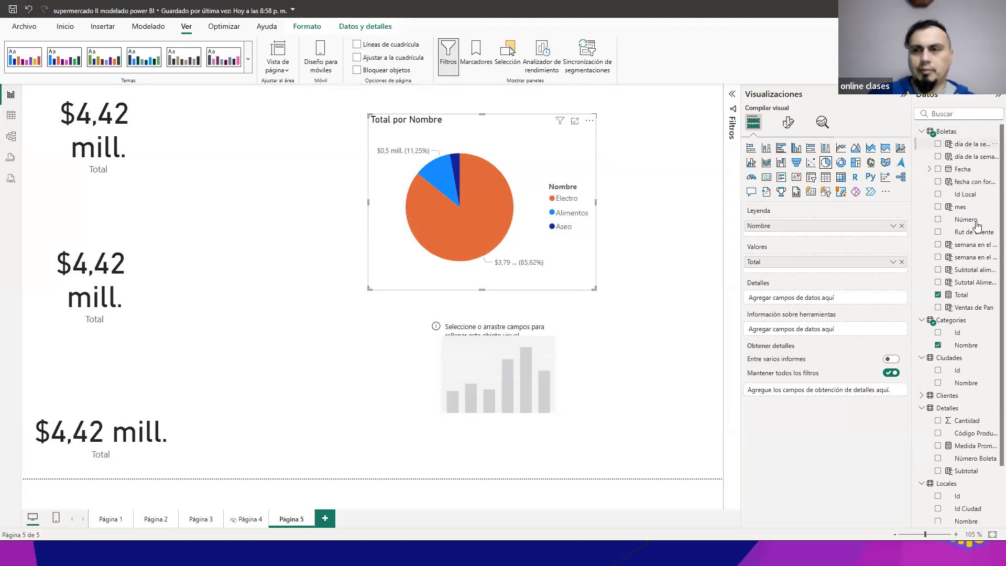
scroll(969, 255, "down", 2)
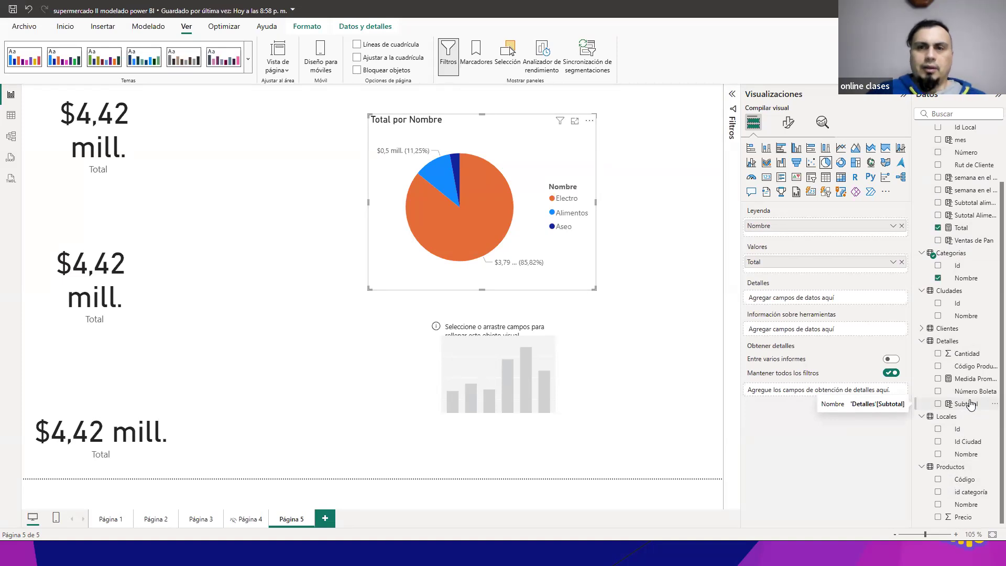
left_click(519, 348)
left_click_drag(474, 346, 473, 341)
left_click_drag(513, 399, 581, 451)
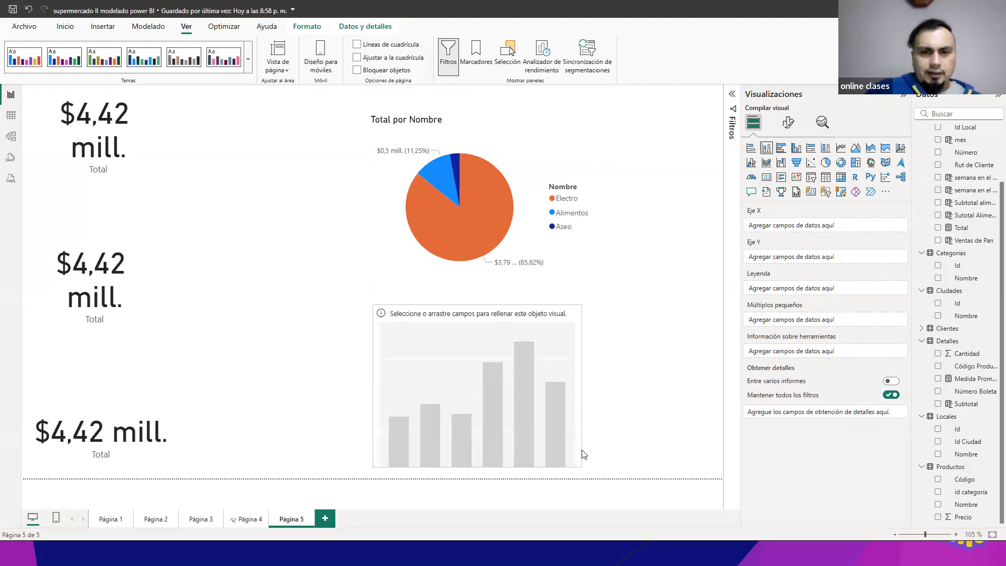
left_click_drag(549, 414, 543, 412)
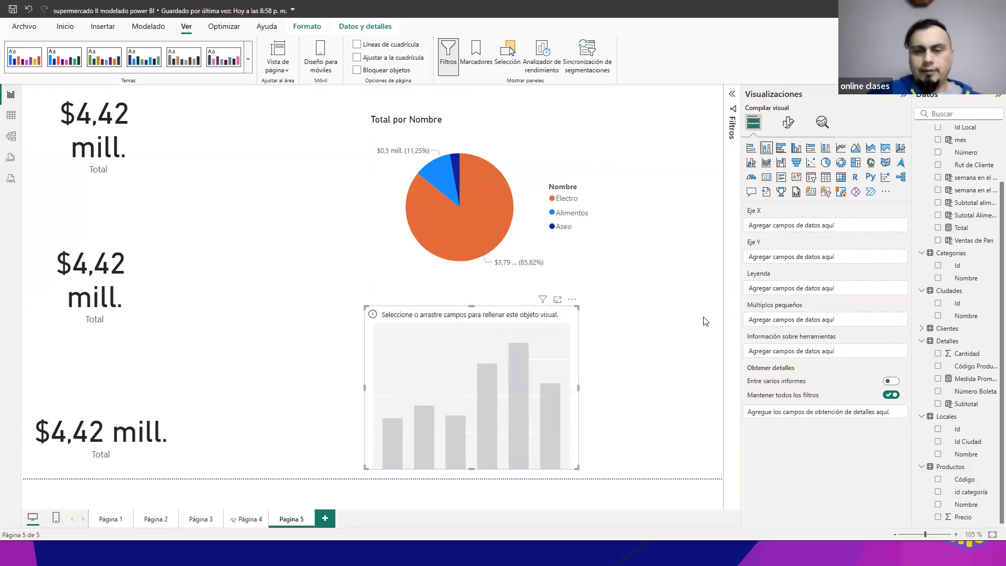
Step: Set the stacked column chart's X axis to día de la semana, Y axis to Total and legend to Nombre from Categorias
key("alt+Tab")
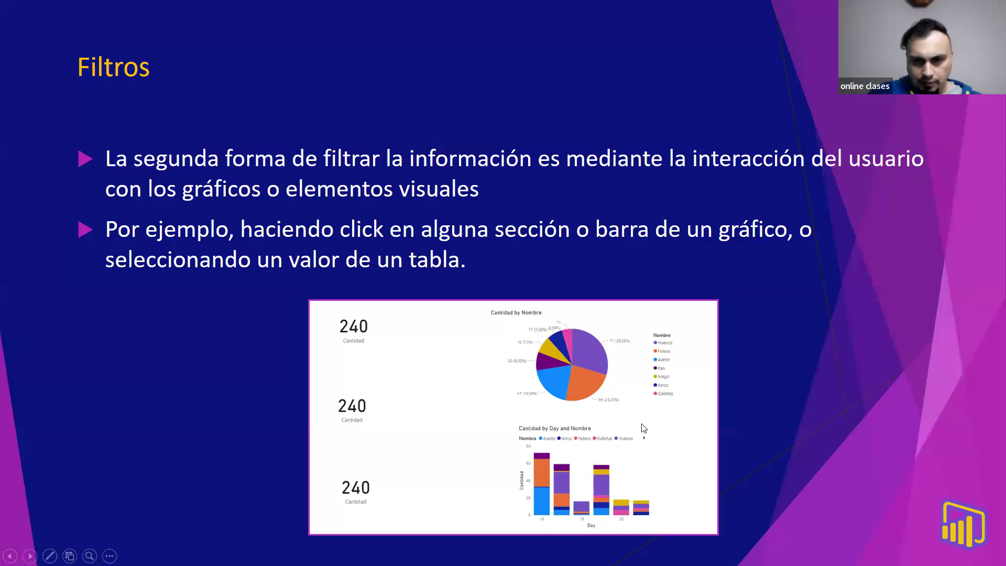
key("alt+Tab")
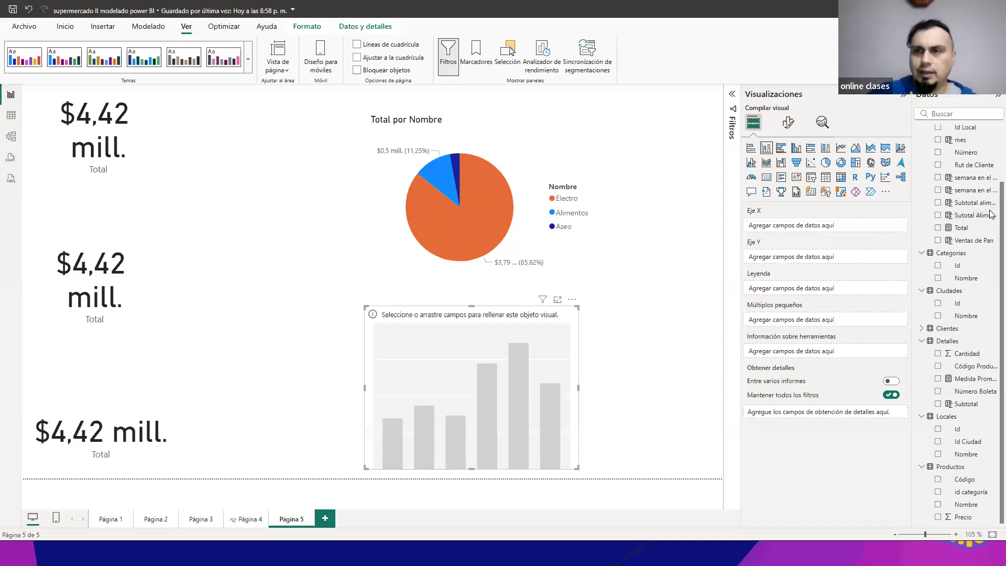
scroll(990, 216, "up", 3)
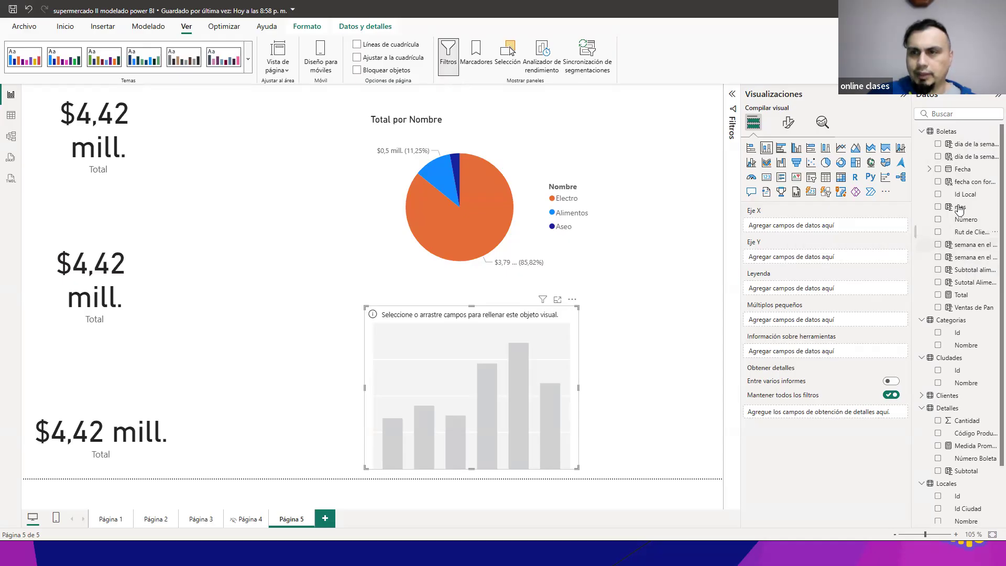
left_click(929, 169)
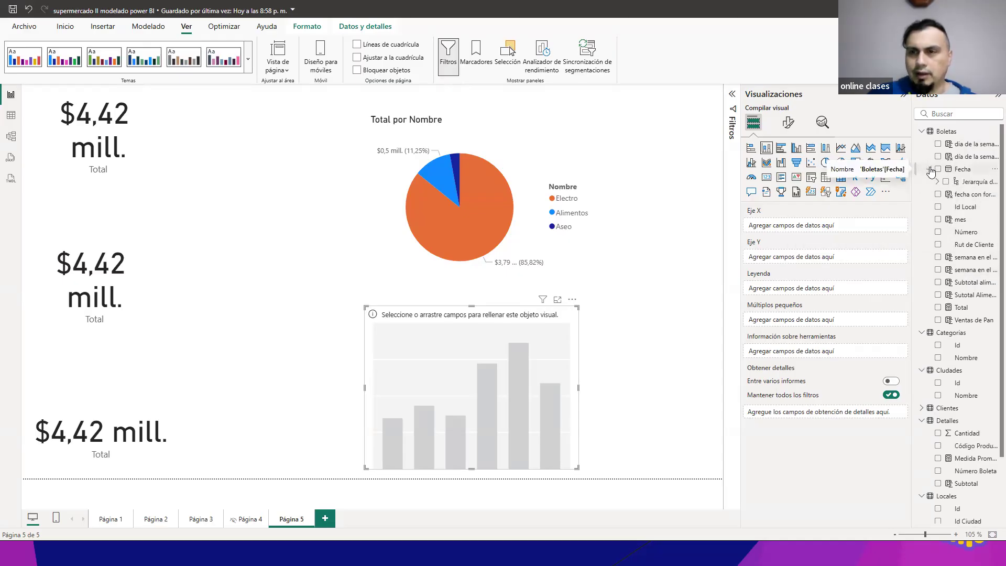
left_click(930, 168)
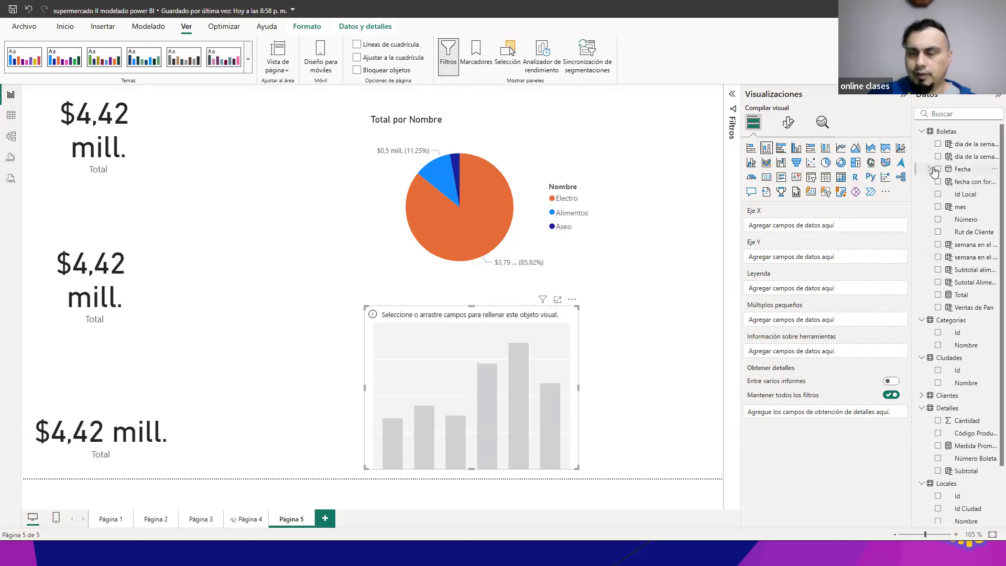
left_click(938, 157)
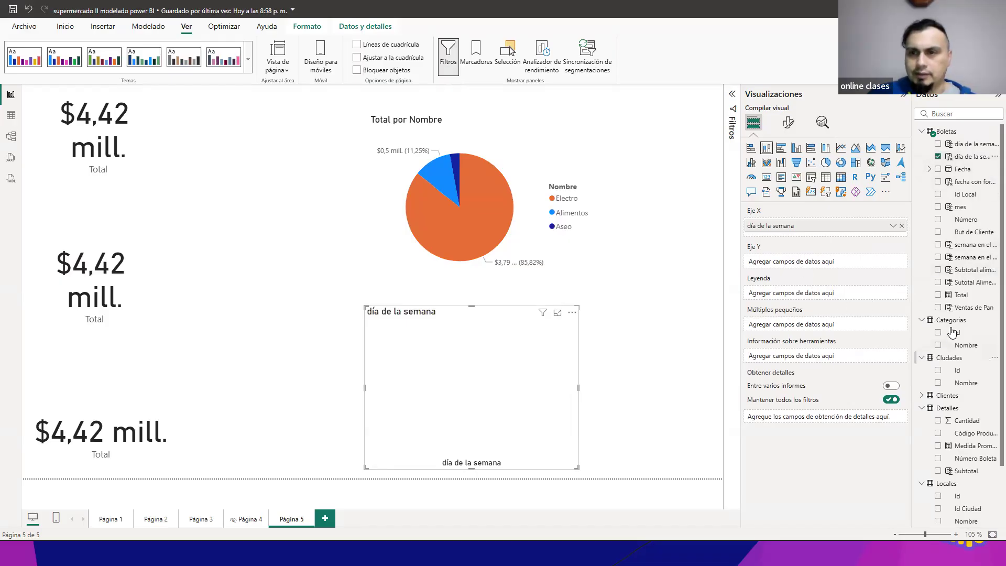
left_click(938, 294)
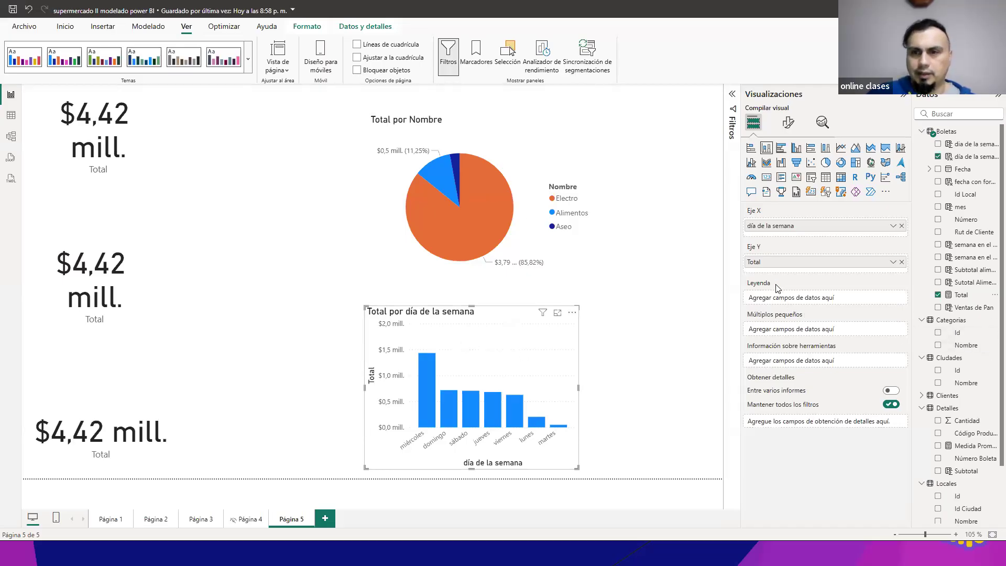
left_click_drag(942, 347, 859, 297)
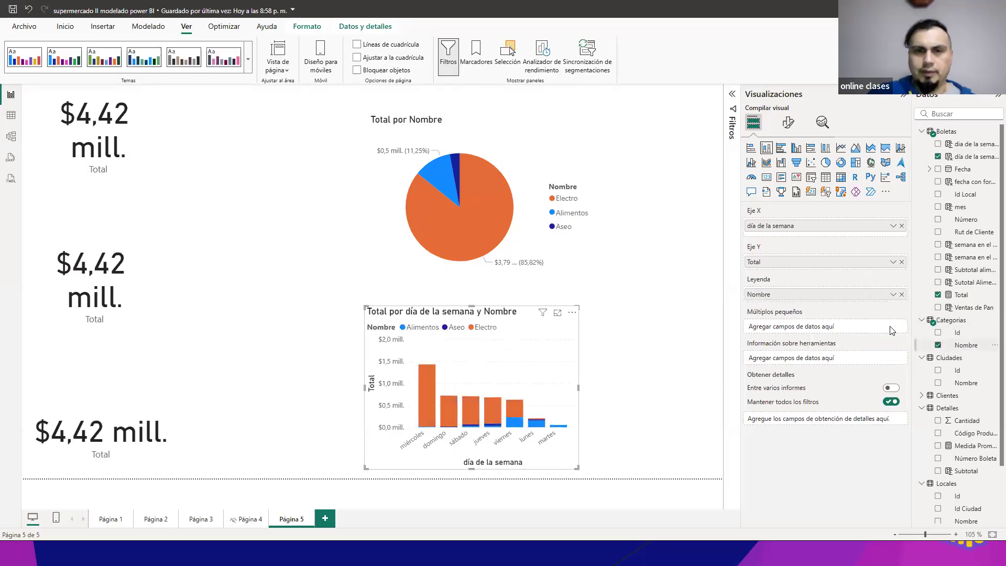
Step: Move the pie chart beside the upper card, then place the column chart next to it and enlarge it
left_click_drag(419, 205, 288, 188)
left_click_drag(556, 327, 584, 277)
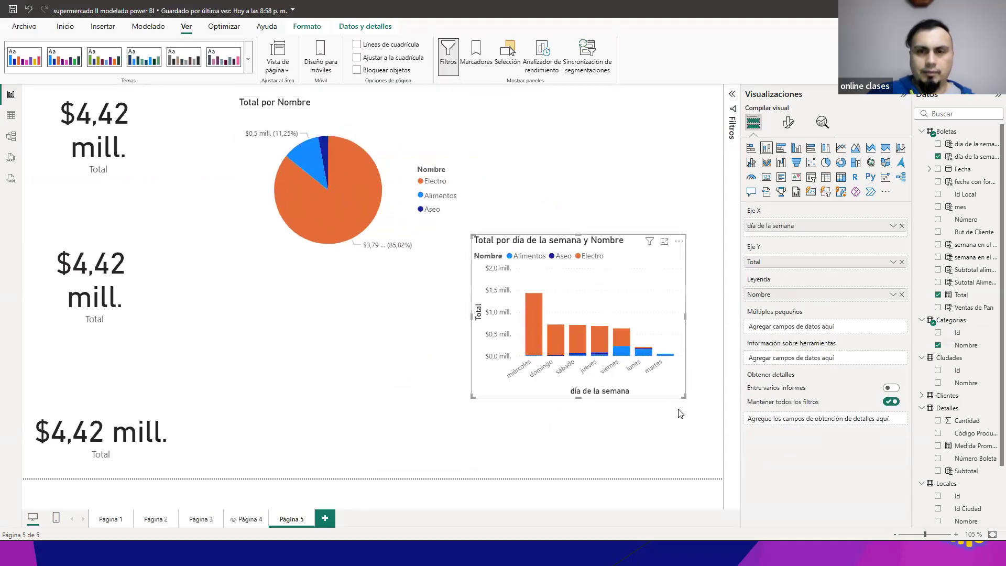
left_click_drag(686, 396, 704, 466)
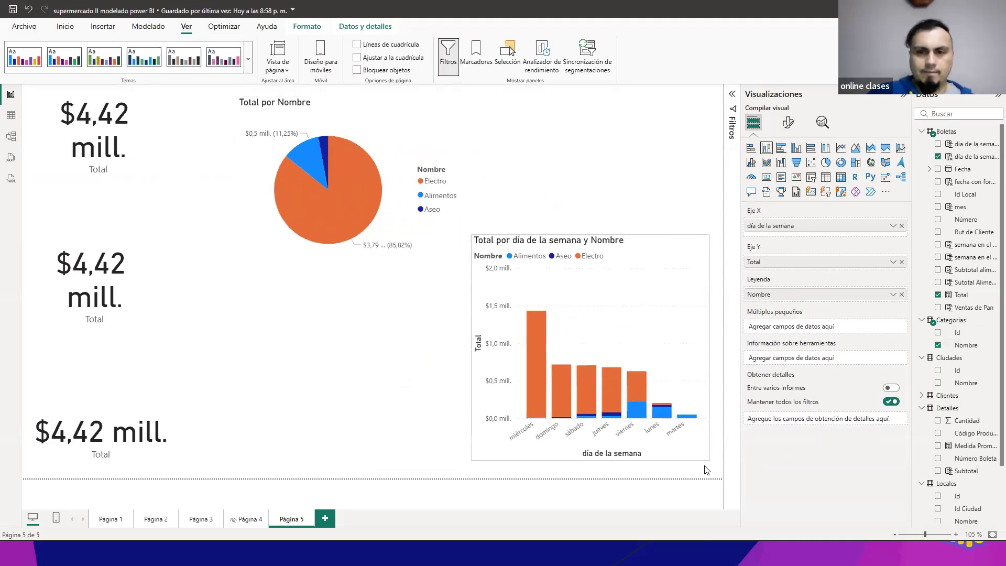
left_click_drag(666, 330, 681, 267)
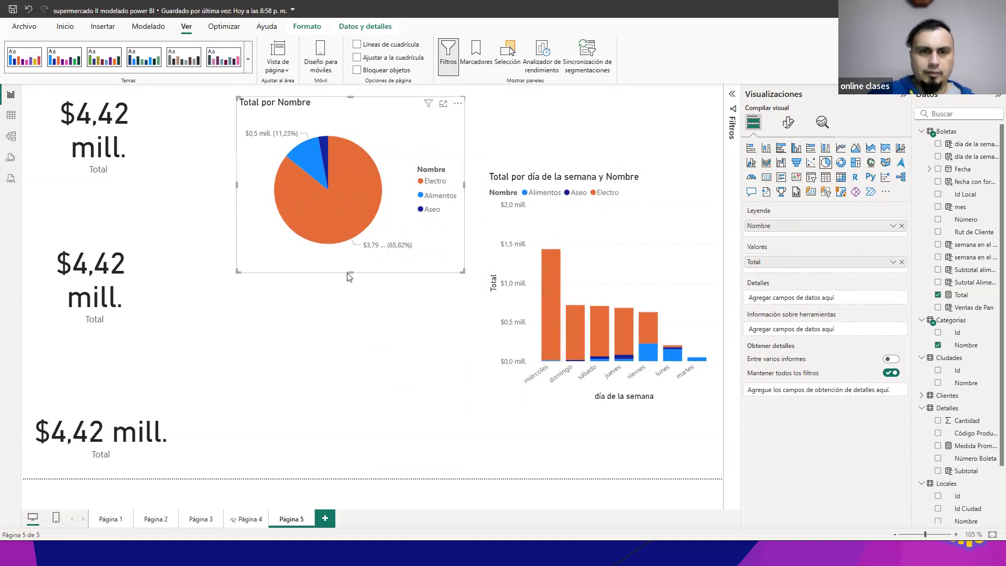
Step: Make the pie chart taller, then raise the column chart and stretch it down almost to the page's lower edge
left_click_drag(348, 273, 338, 414)
left_click_drag(347, 227, 338, 334)
left_click_drag(646, 344, 643, 296)
left_click_drag(605, 408, 602, 461)
left_click_drag(630, 300, 630, 252)
left_click_drag(602, 412, 602, 467)
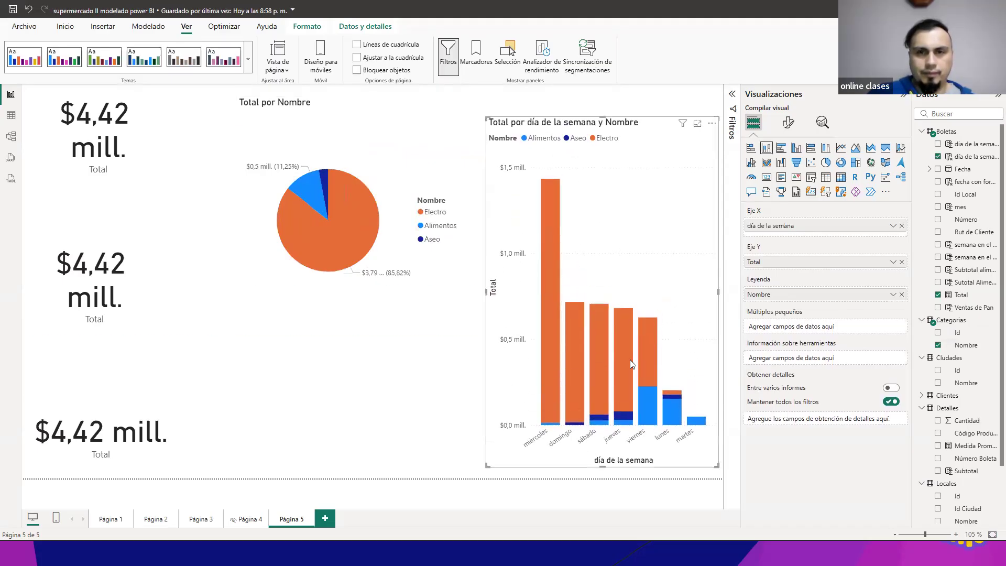
Step: Shift both charts slightly toward the cards, lower the column chart to the page edge and reduce its height from above
left_click_drag(630, 359, 619, 353)
left_click(394, 236)
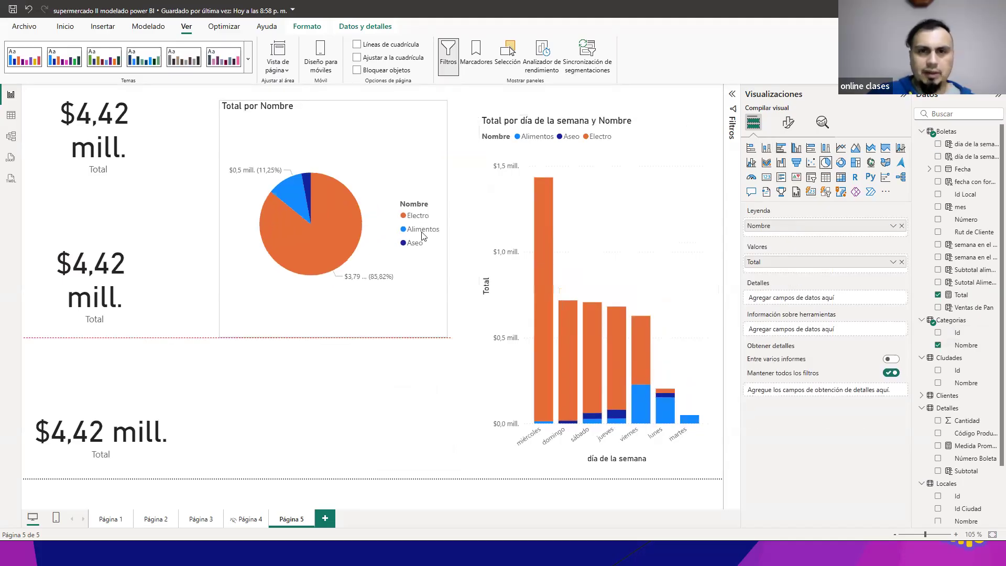
left_click_drag(599, 226, 599, 238)
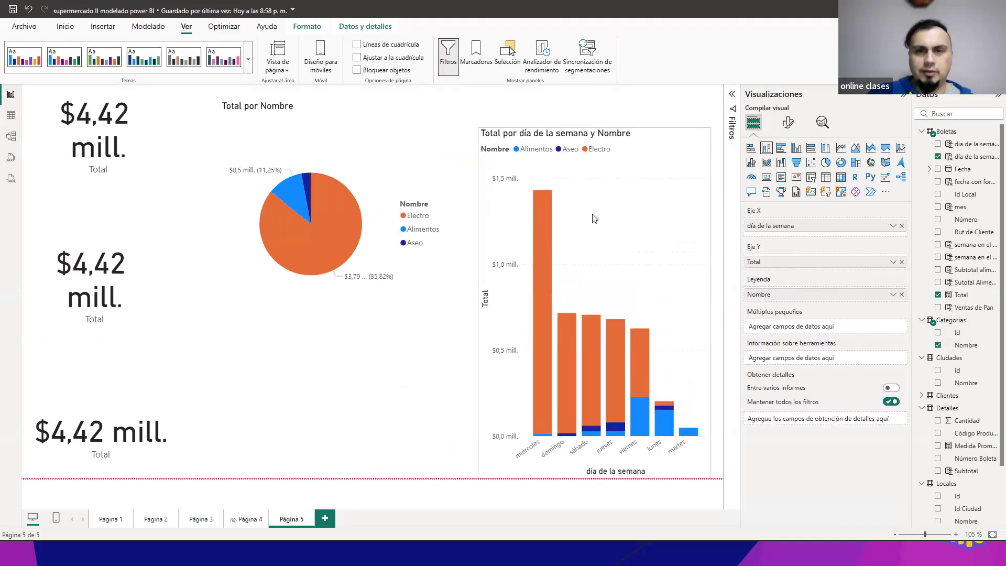
left_click_drag(597, 128, 599, 176)
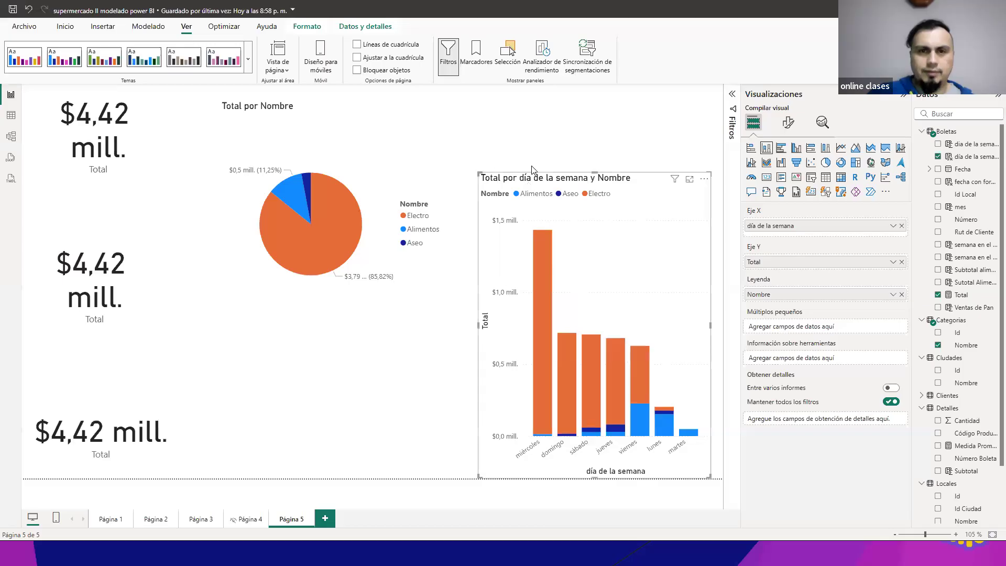
Step: Cross-filter the page by the pie chart's Alimentos slice, clear the filter and select the Total cards in turn
left_click(299, 176)
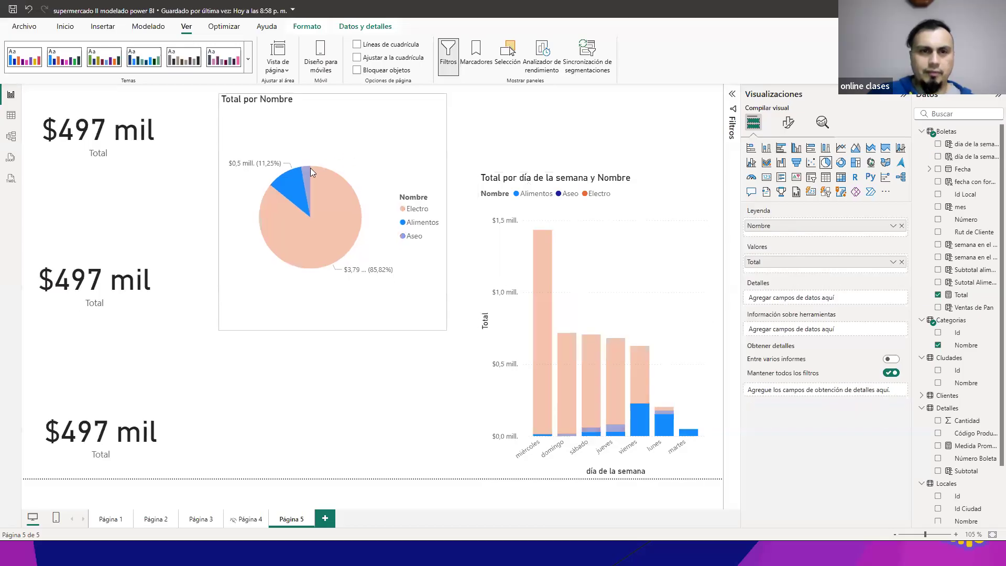
left_click(303, 191)
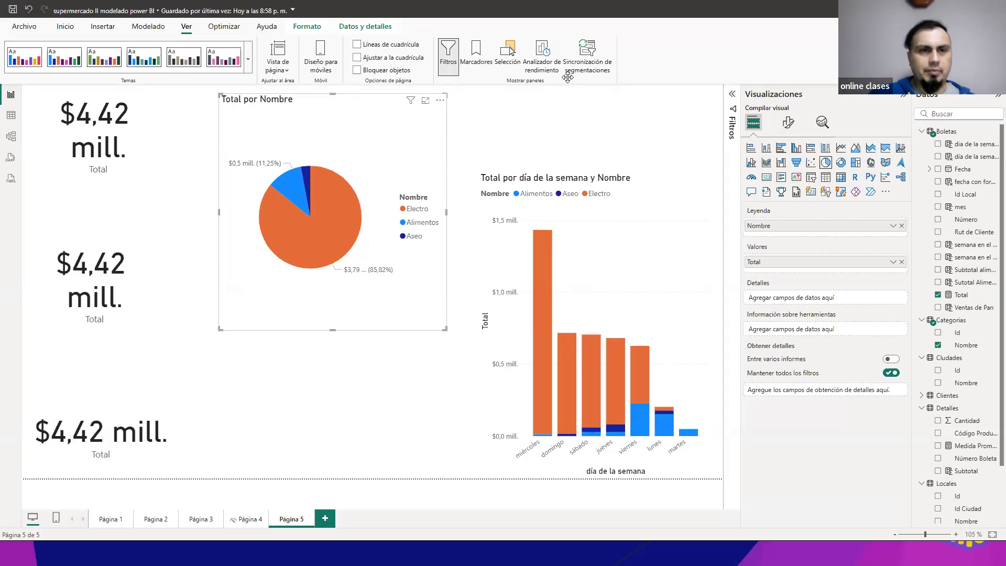
left_click(123, 141)
left_click(115, 285)
left_click(111, 410)
left_click(121, 294)
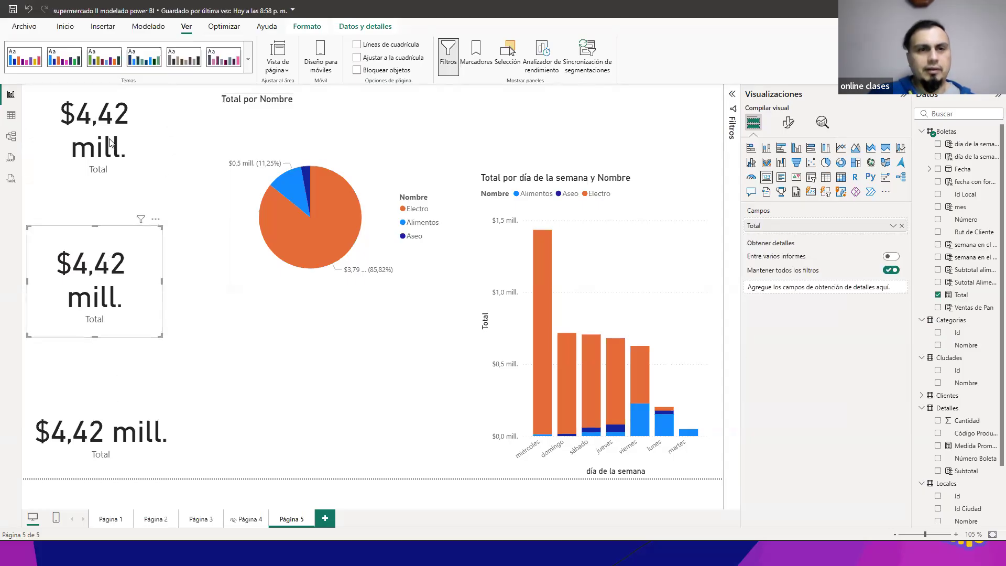
left_click(110, 142)
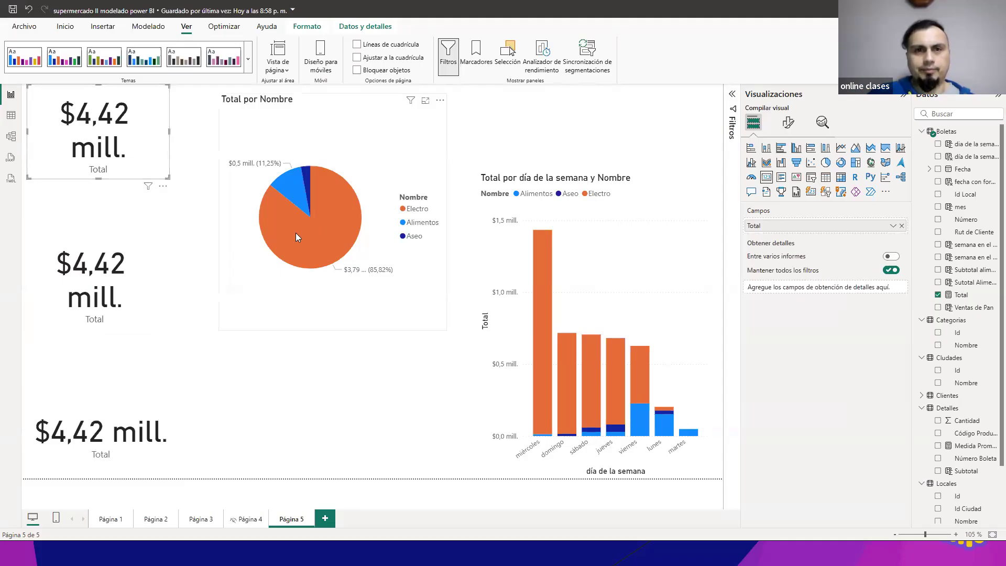
Step: Toggle the pie chart's Electro slice repeatedly to demonstrate cross-filtering of the cards and column chart, leaving Electro selected
left_click(333, 229)
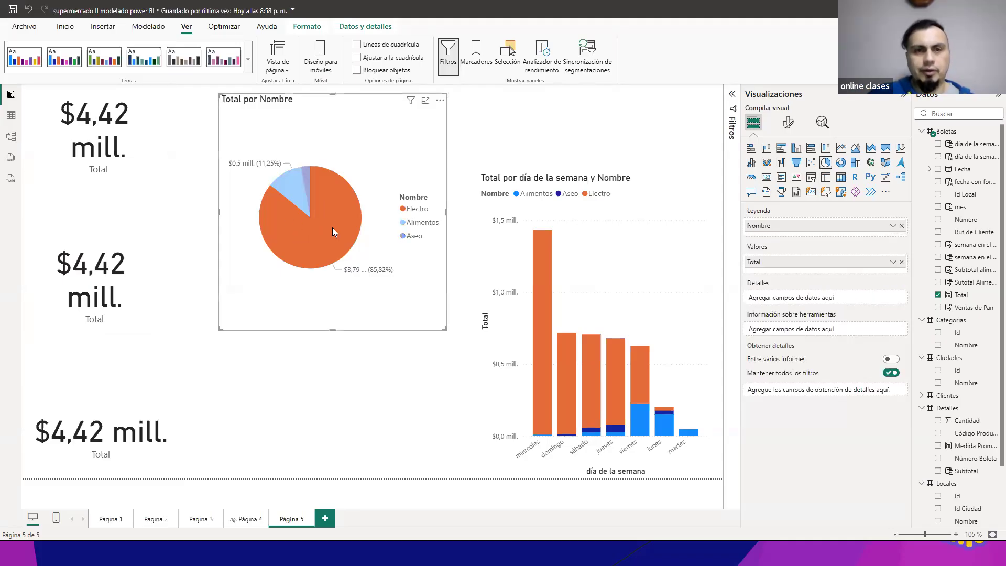
left_click(334, 229)
left_click(333, 229)
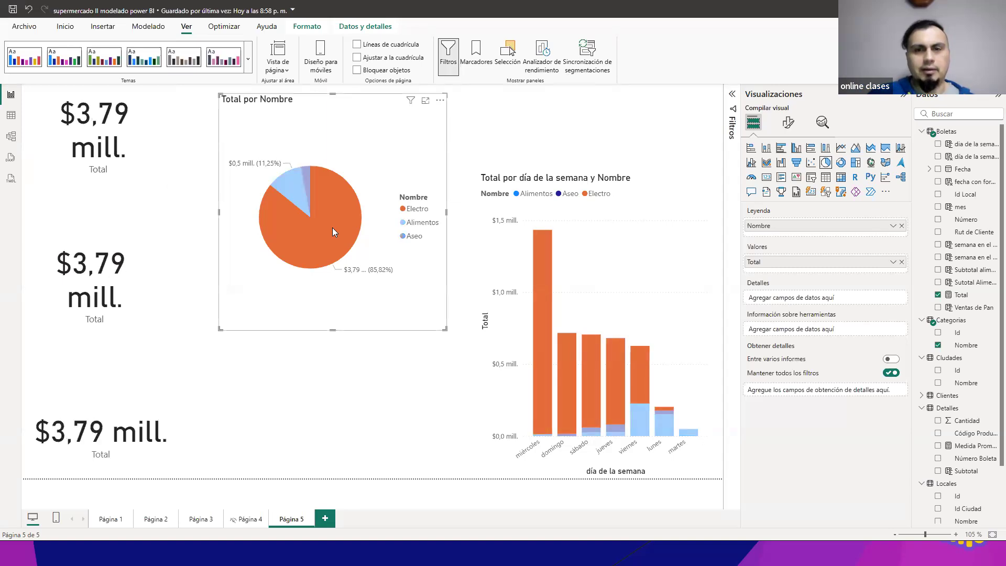
left_click(333, 229)
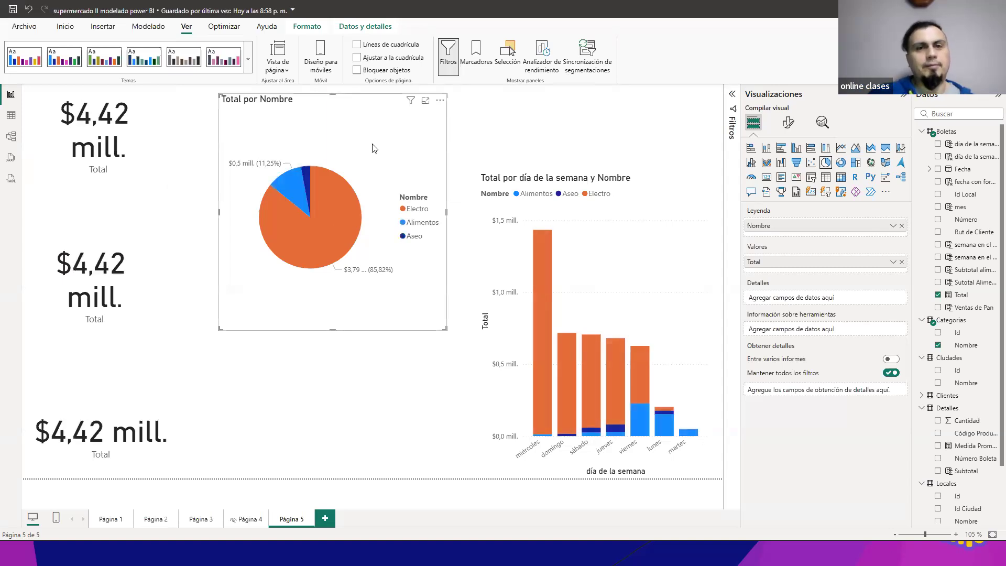
left_click(350, 218)
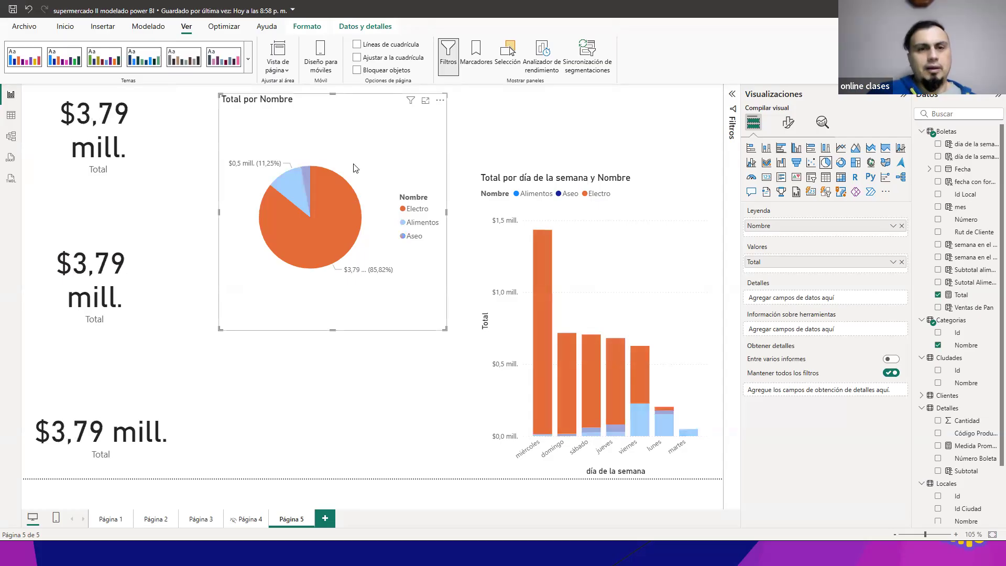
left_click(327, 197)
left_click(334, 199)
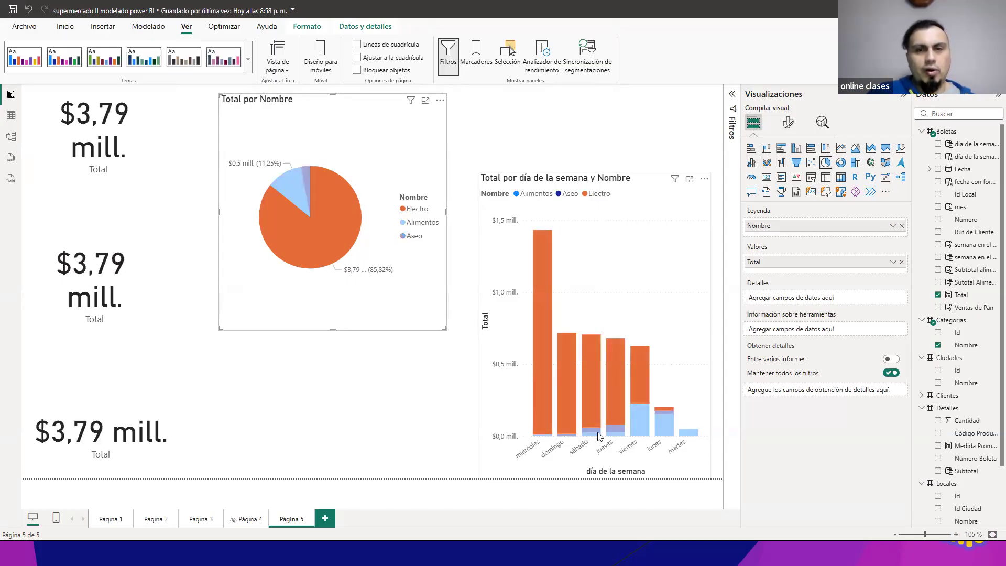
left_click(340, 223)
left_click(340, 222)
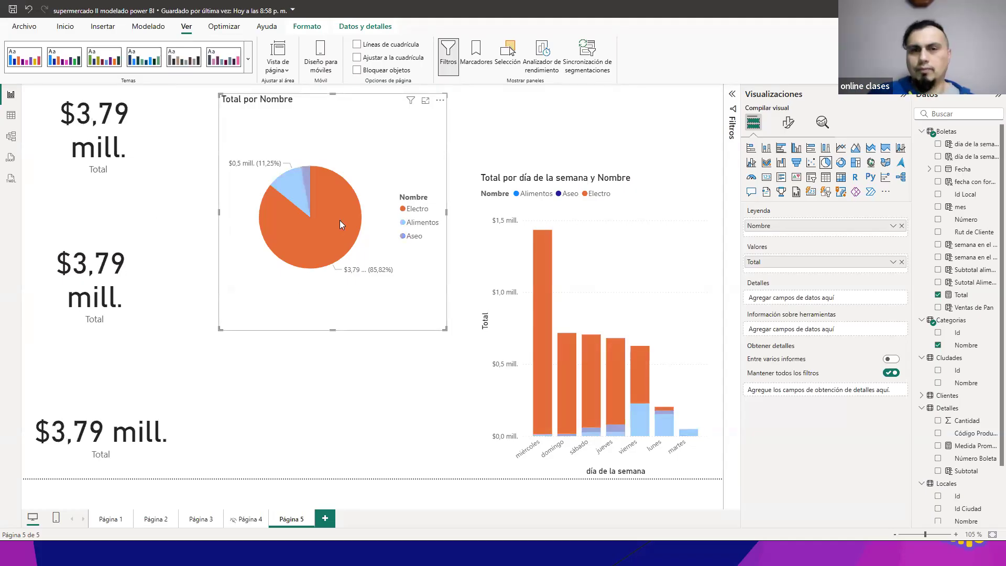
left_click(339, 220)
left_click(340, 219)
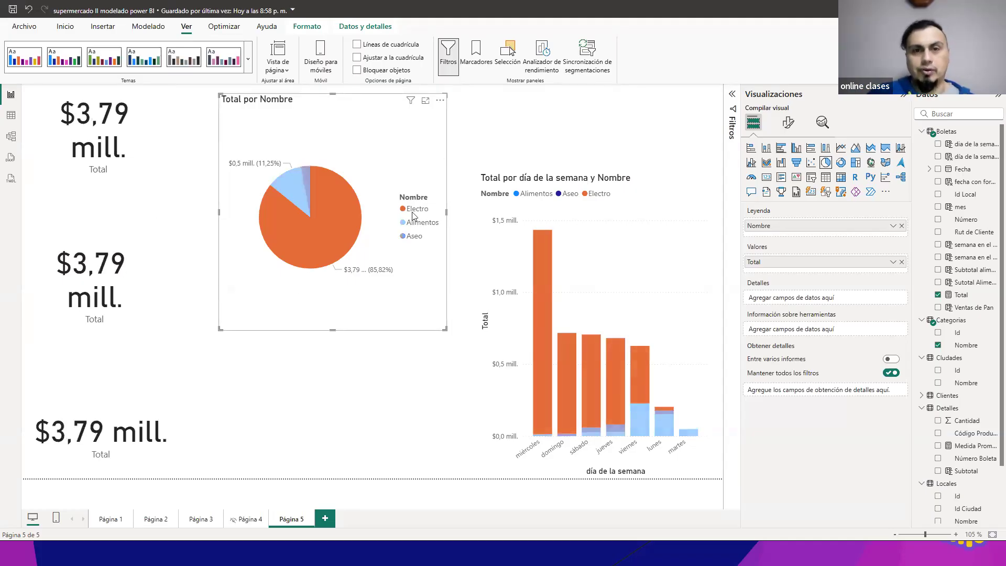
left_click(340, 213)
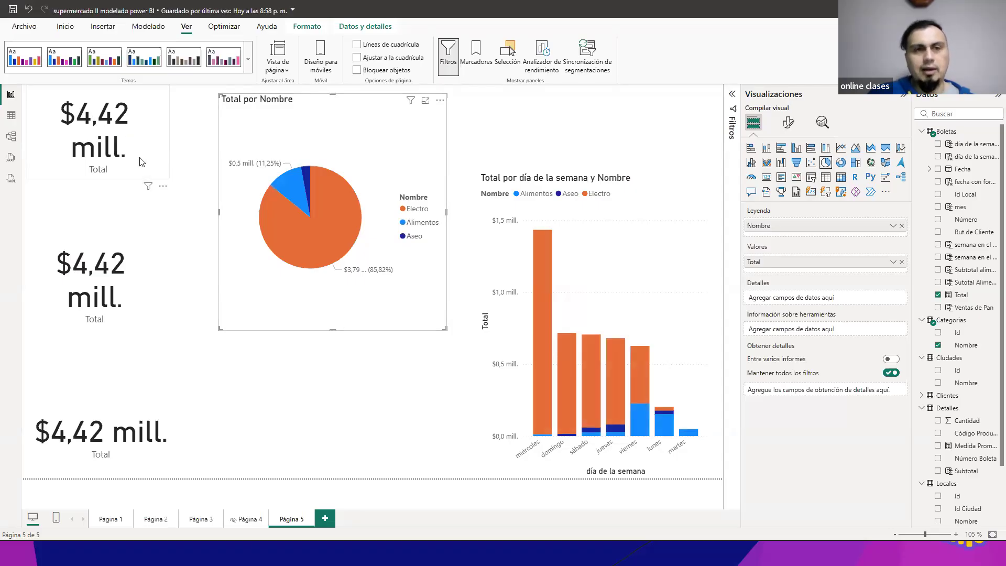
left_click(339, 203)
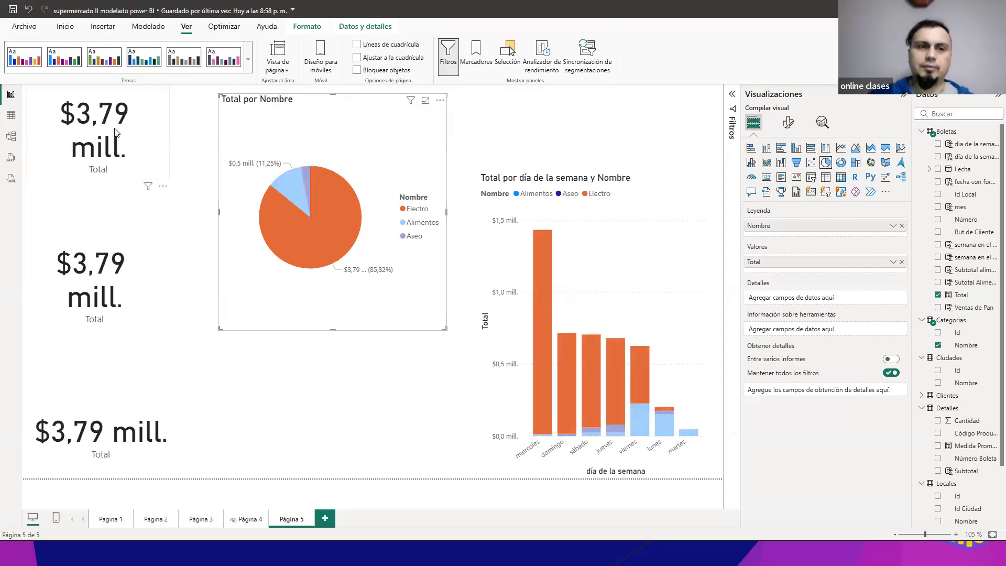
Step: Select the Total cards in turn, then toggle the Electro slice until the cross-filter is cleared
left_click(110, 398)
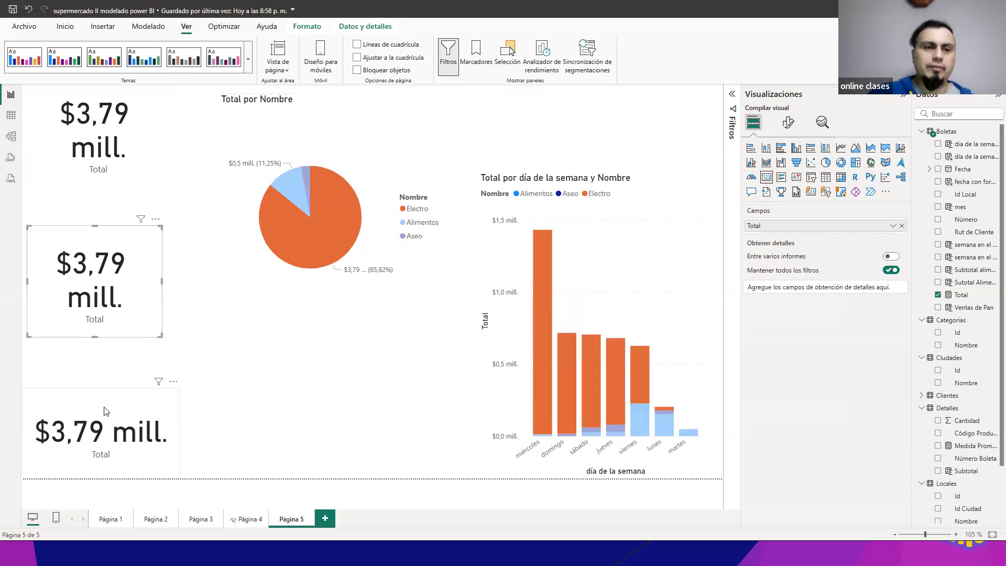
left_click(116, 309)
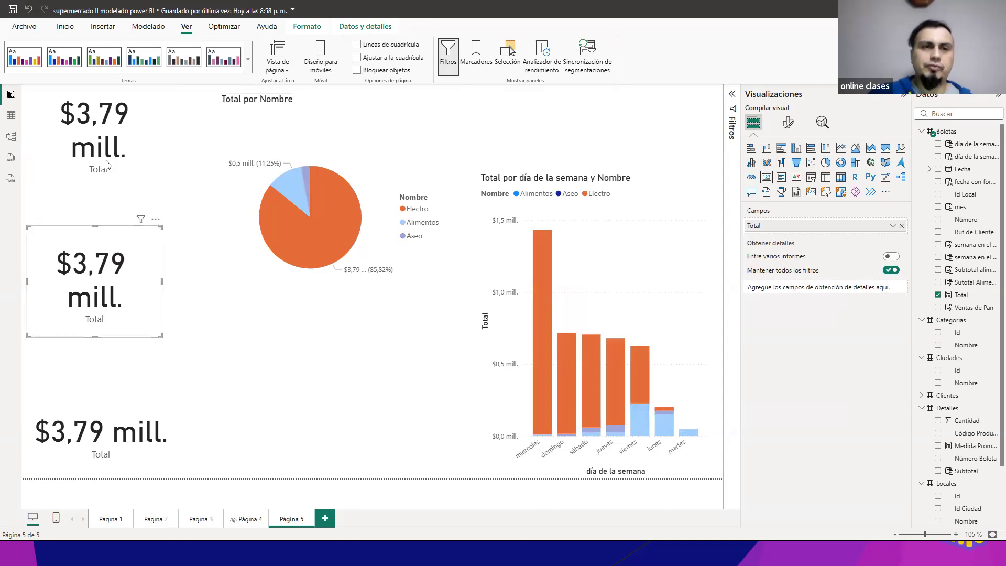
left_click(326, 223)
left_click(326, 221)
left_click(326, 221)
left_click(326, 221)
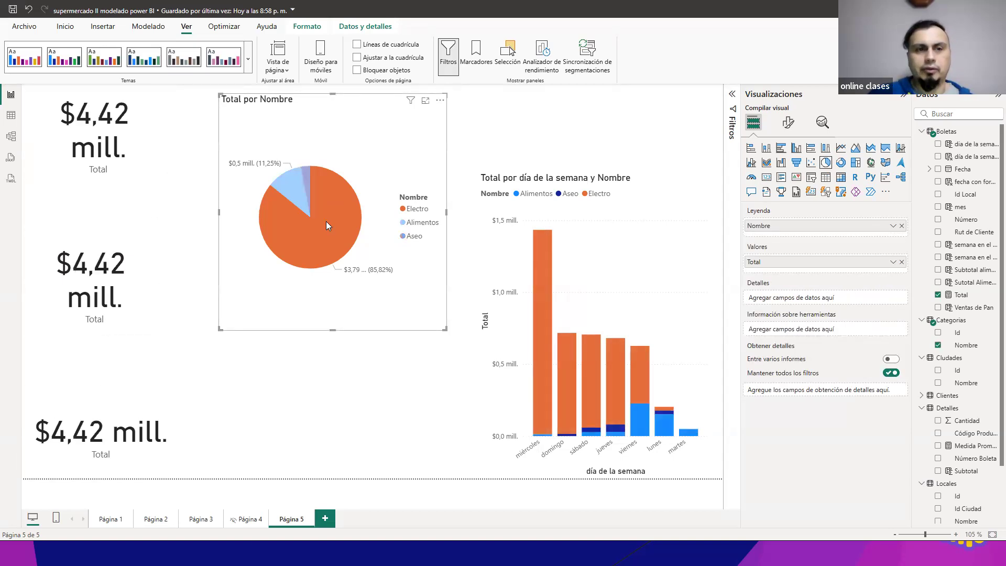
left_click(326, 221)
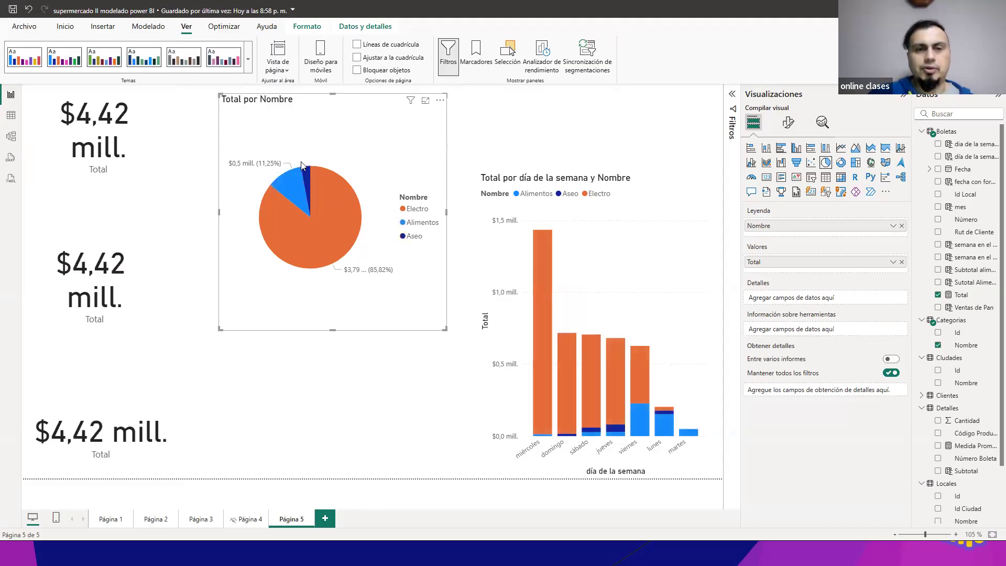
Step: Toggle the pie chart's Aseo slice repeatedly to demonstrate its cross-filtering, leaving Aseo selected
left_click(307, 172)
left_click(307, 173)
left_click(307, 173)
left_click(307, 173)
left_click(307, 173)
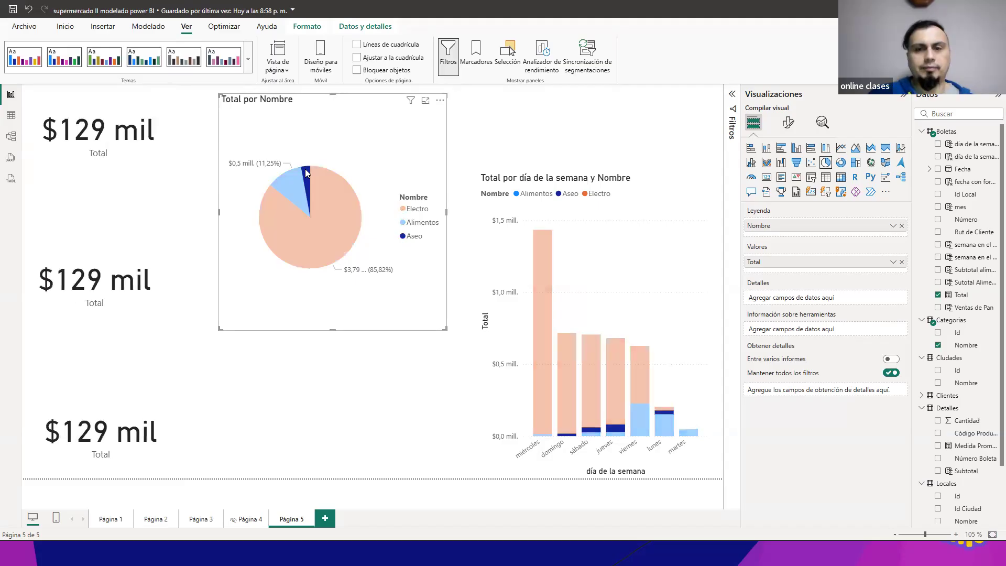
left_click(307, 173)
left_click(307, 173)
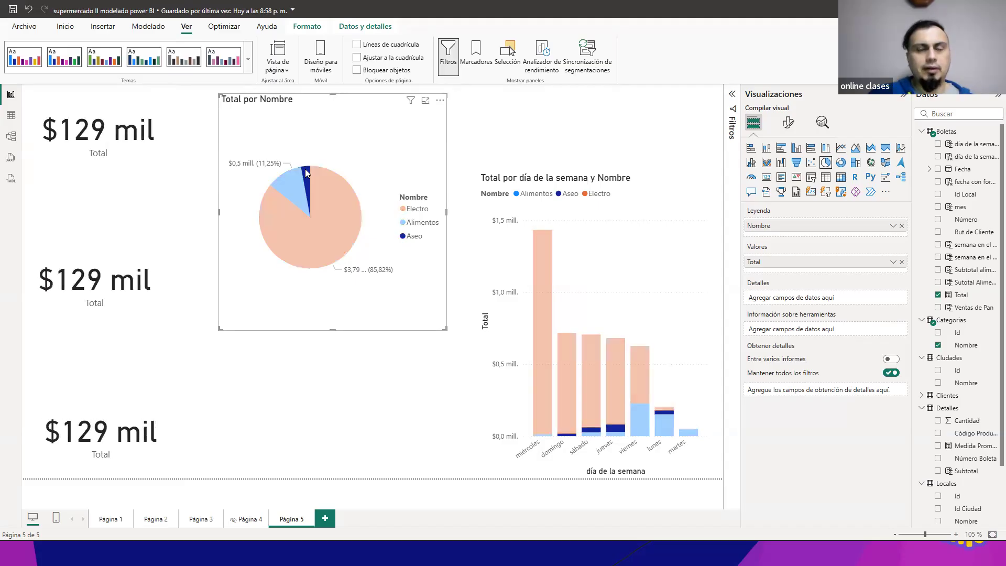
left_click(307, 174)
left_click(306, 175)
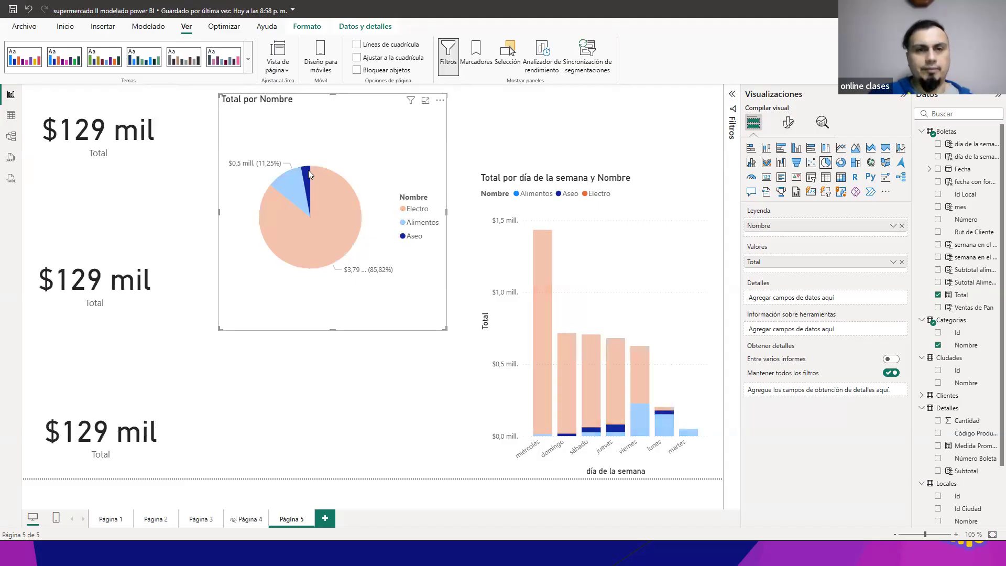
Step: Cross-filter the page by the pie chart's Alimentos and Aseo slices in turn, and clear the filter
left_click(308, 170)
left_click(292, 179)
left_click(292, 176)
left_click(292, 176)
left_click(291, 176)
left_click(291, 176)
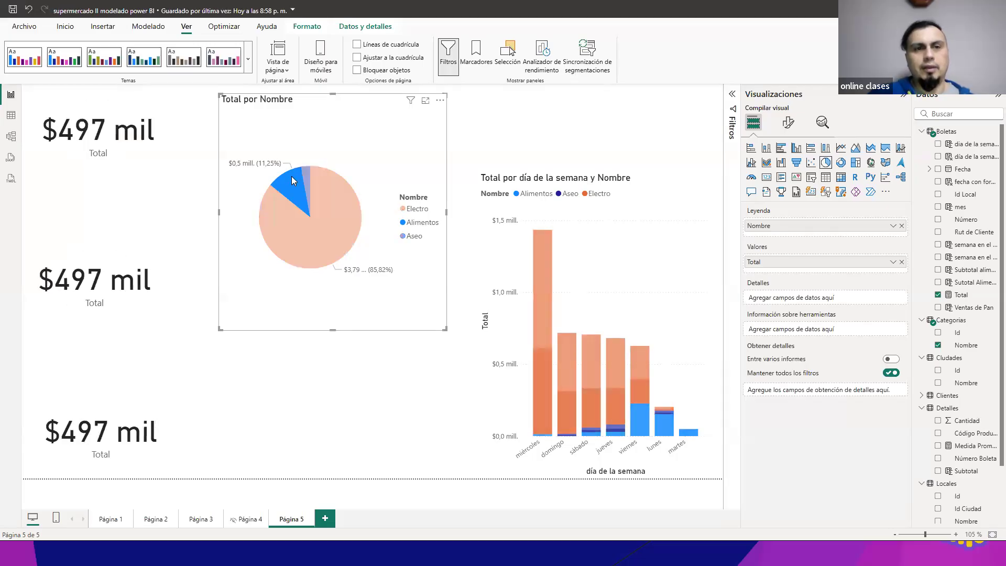
left_click(291, 176)
left_click(307, 181)
left_click(307, 182)
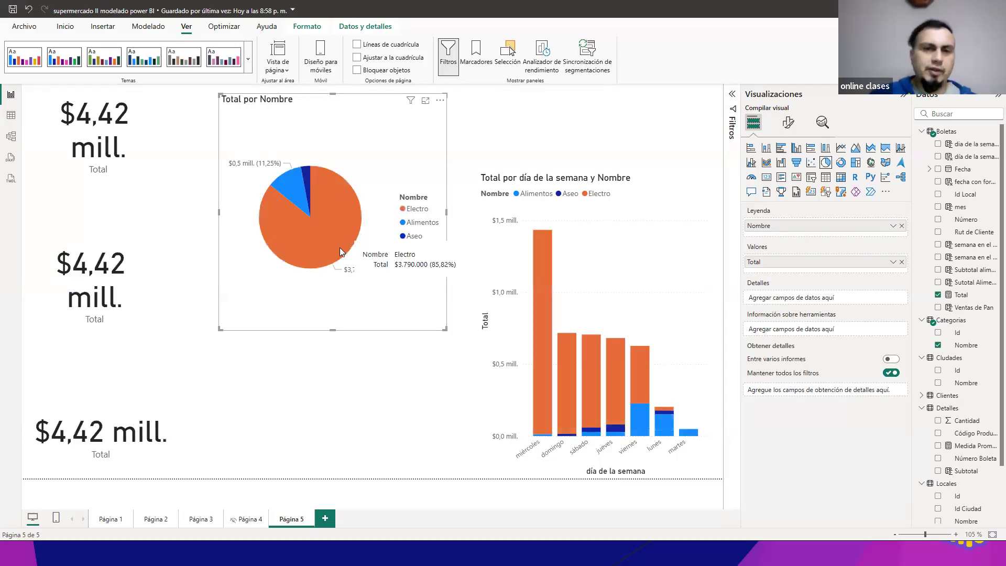
Step: Toggle the pie chart's Electro slice to demonstrate its effect on the cards and column chart, leaving the filter cleared
left_click(341, 211)
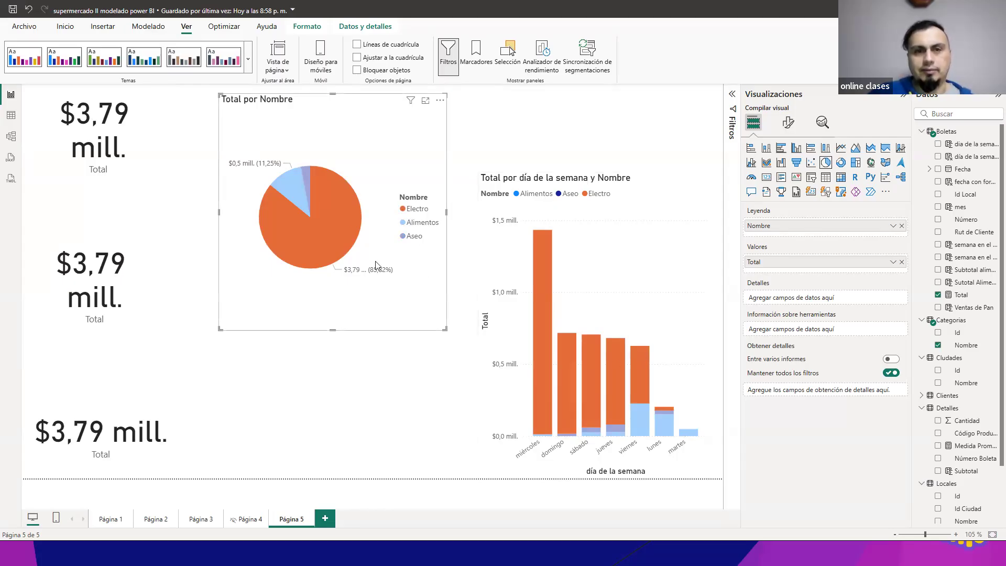
left_click(350, 232)
left_click(343, 221)
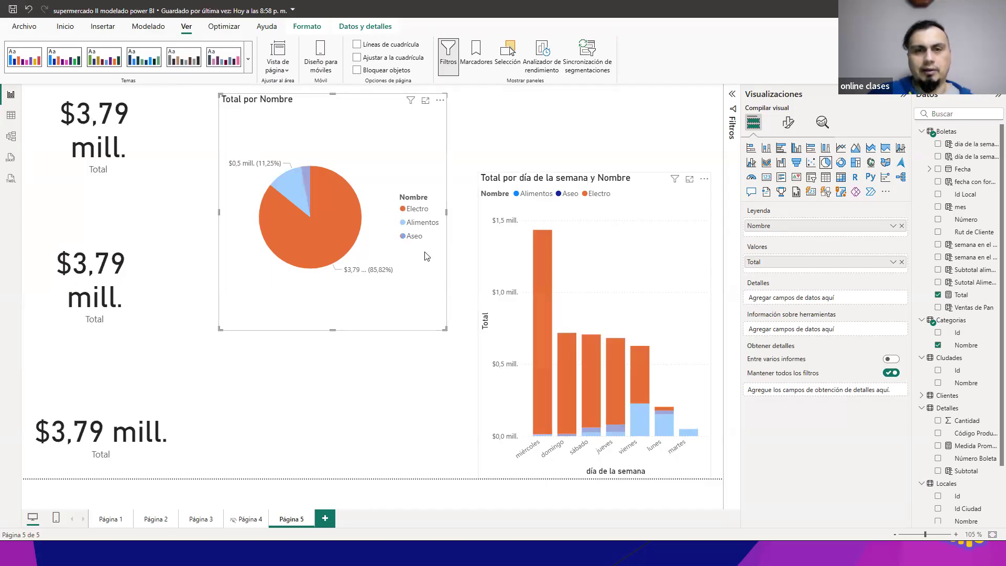
left_click(342, 219)
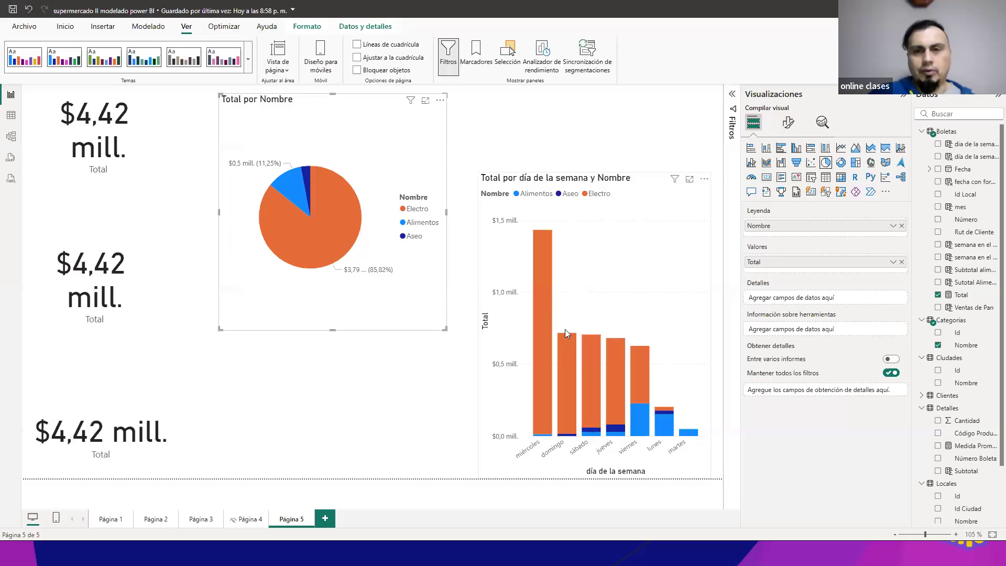
Step: Toggle the column chart's miércoles Electro segment to demonstrate cross-filtering of the cards and pie chart, leaving it deselected
left_click(548, 322)
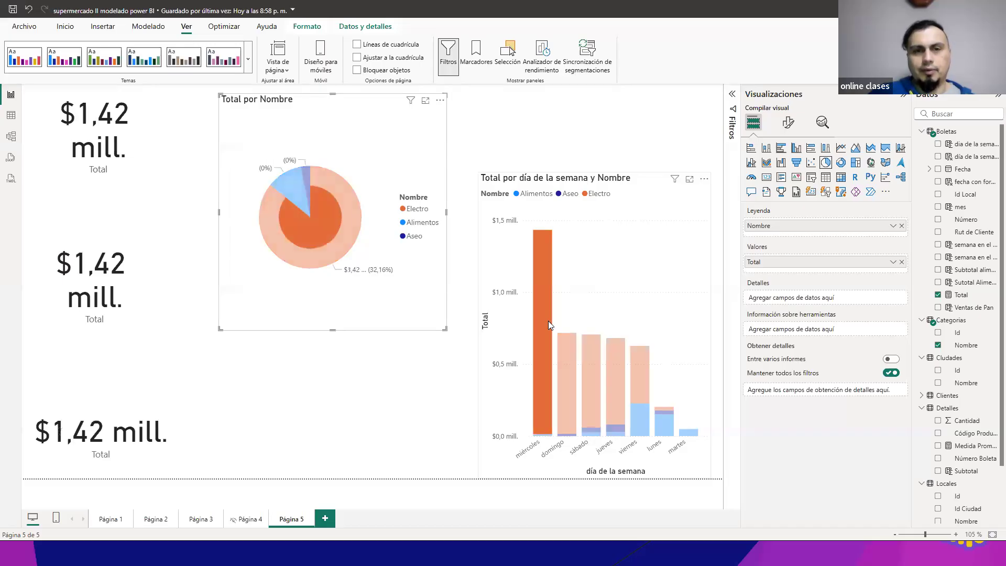
left_click(549, 321)
left_click(548, 321)
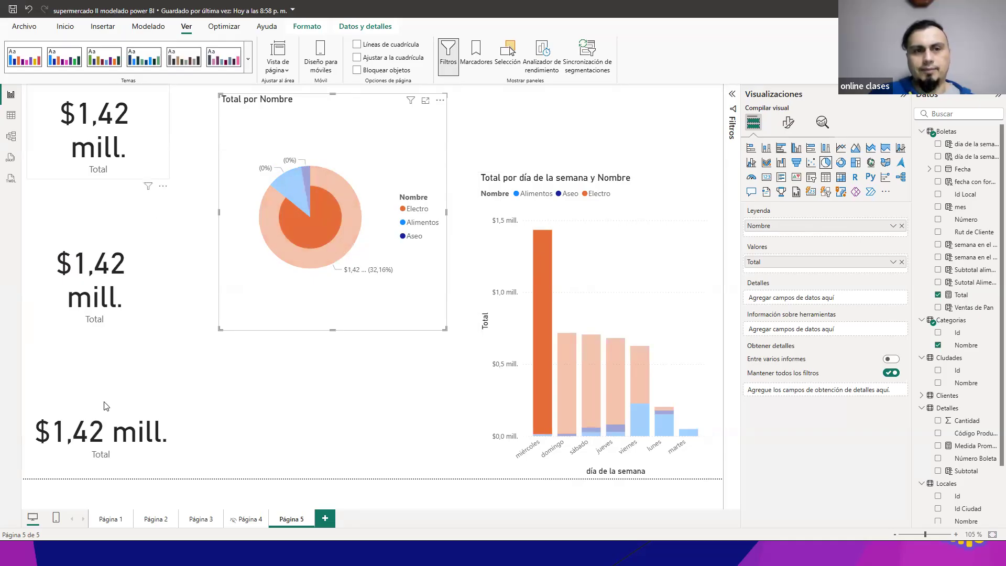
left_click(538, 252)
left_click(539, 252)
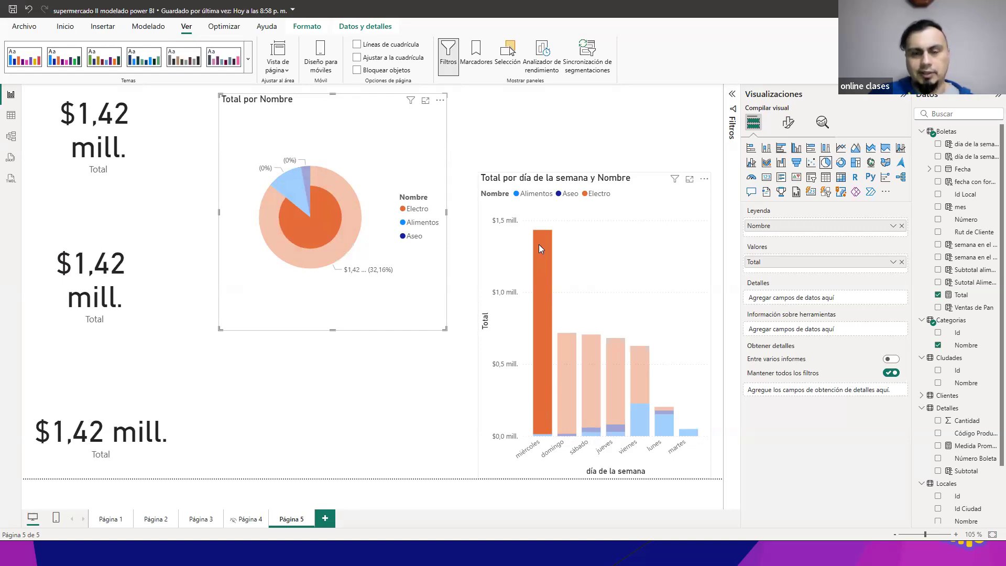
left_click(544, 338)
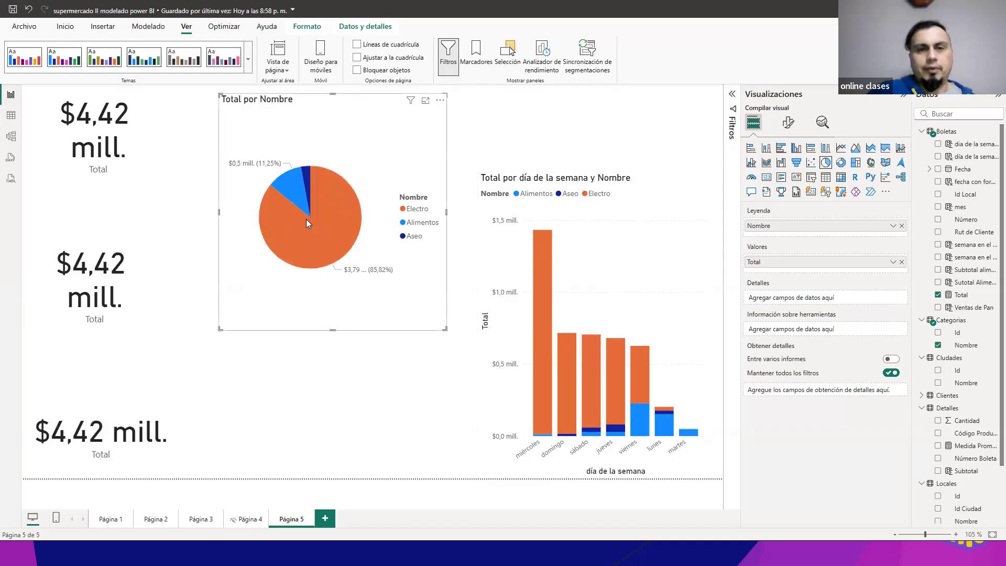
Step: Repeatedly highlight and release the miércoles Electro segment to compare its share within the pie chart's Electro slice
left_click(537, 288)
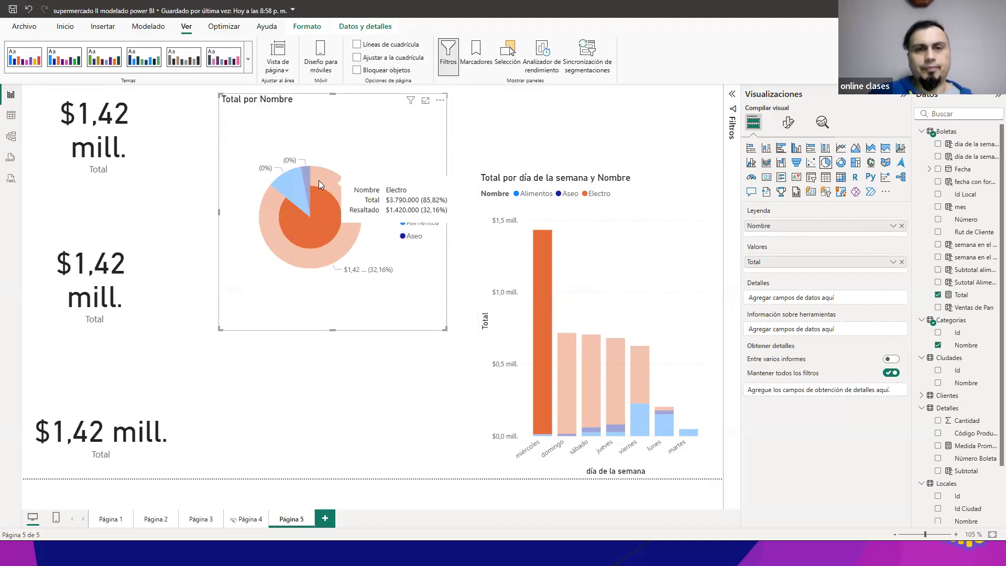
left_click(548, 270)
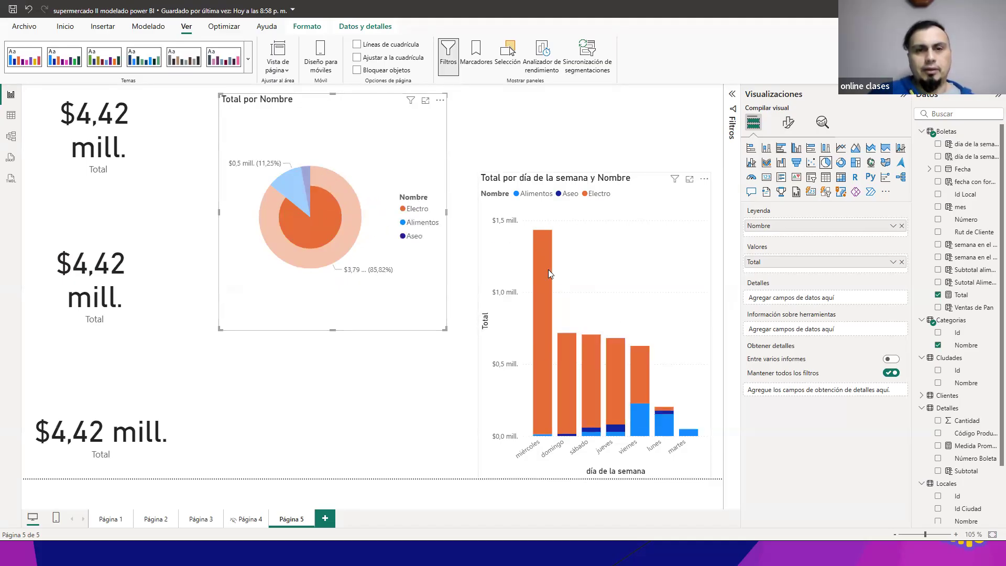
left_click(548, 265)
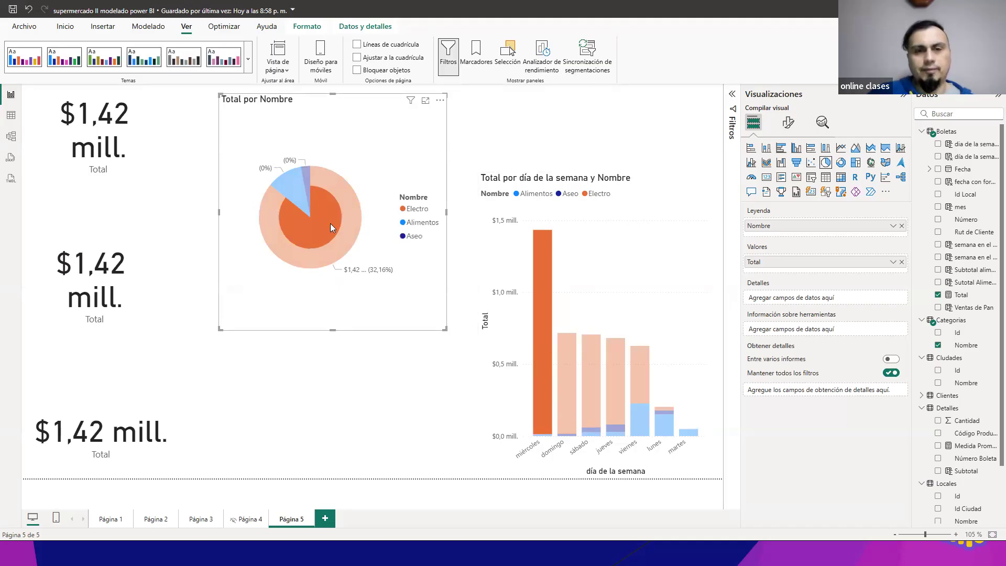
left_click(539, 272)
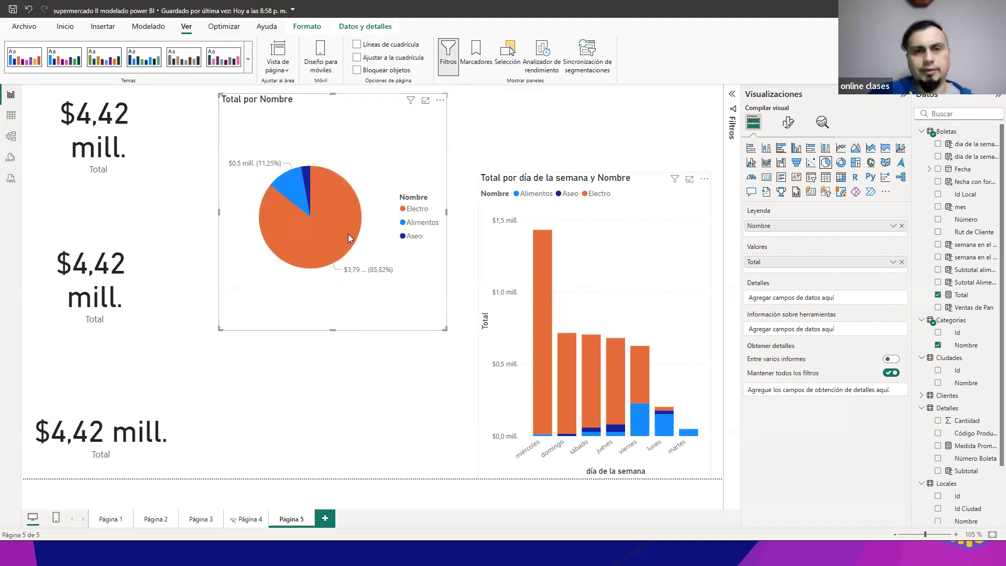
left_click(545, 247)
left_click(545, 248)
left_click(545, 248)
left_click(545, 248)
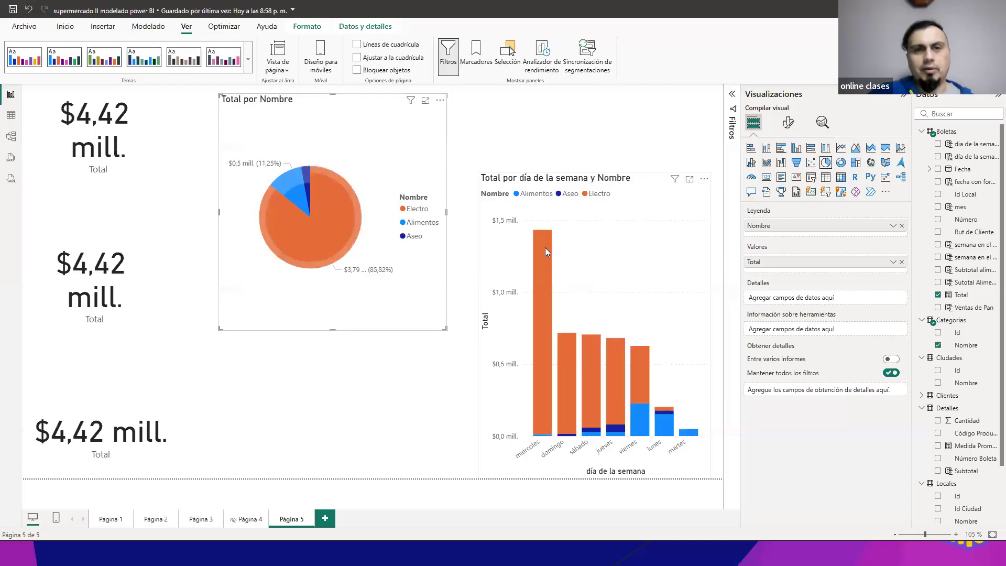
Step: Cross-filter by the pie chart's Electro slice and by the column chart's viernes Alimentos segment in turn, clearing each selection
left_click(339, 220)
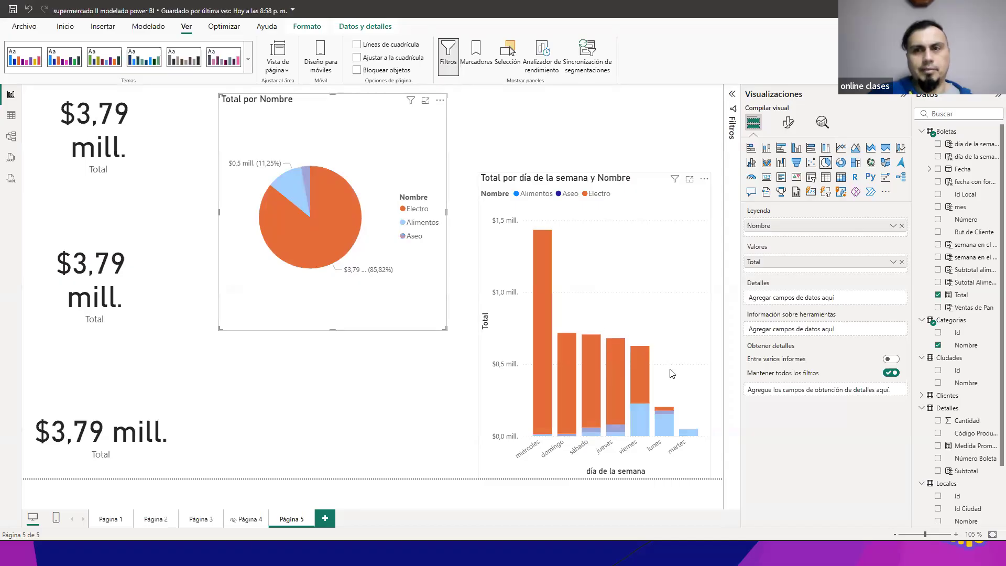
left_click(345, 235)
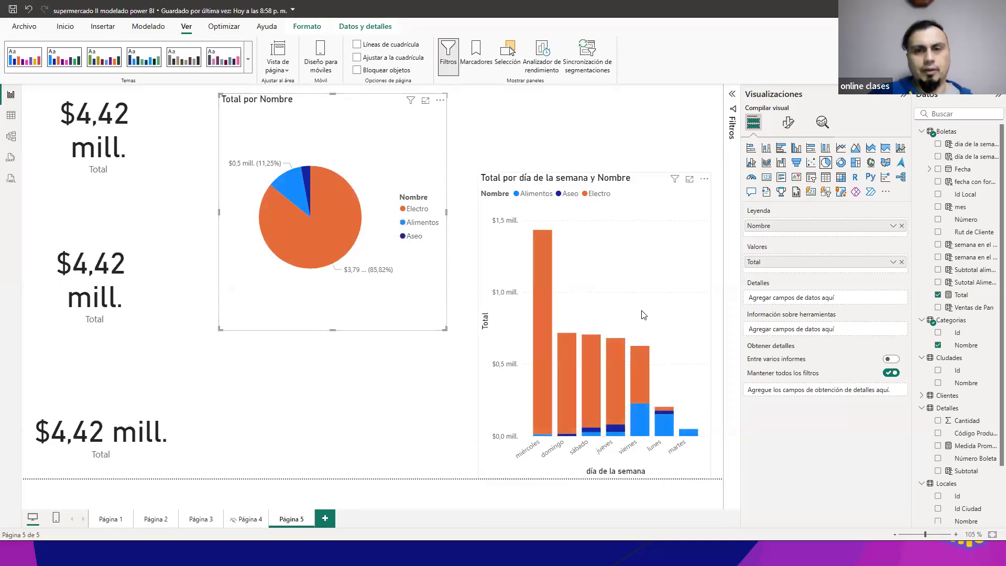
left_click(640, 412)
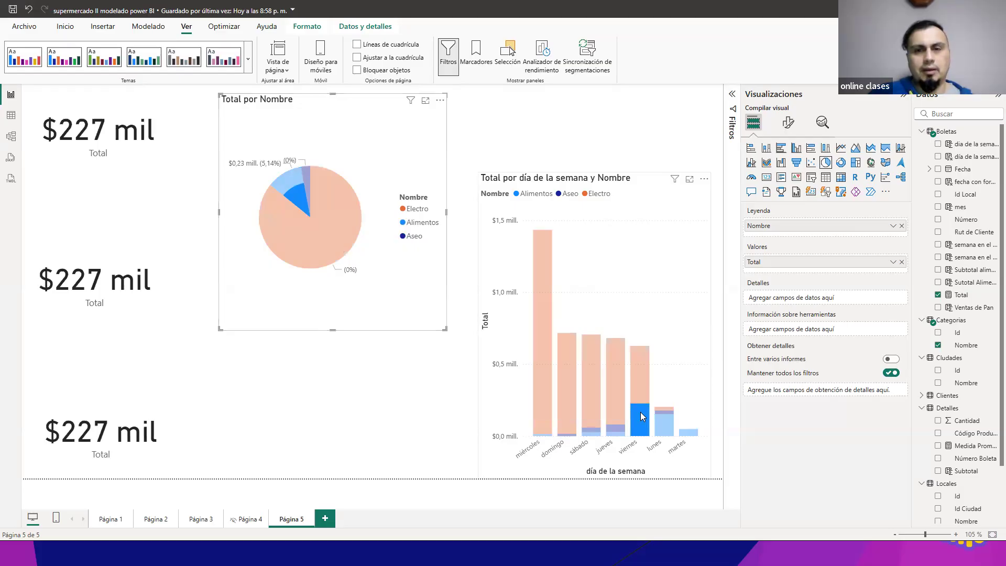
left_click(641, 412)
left_click(640, 412)
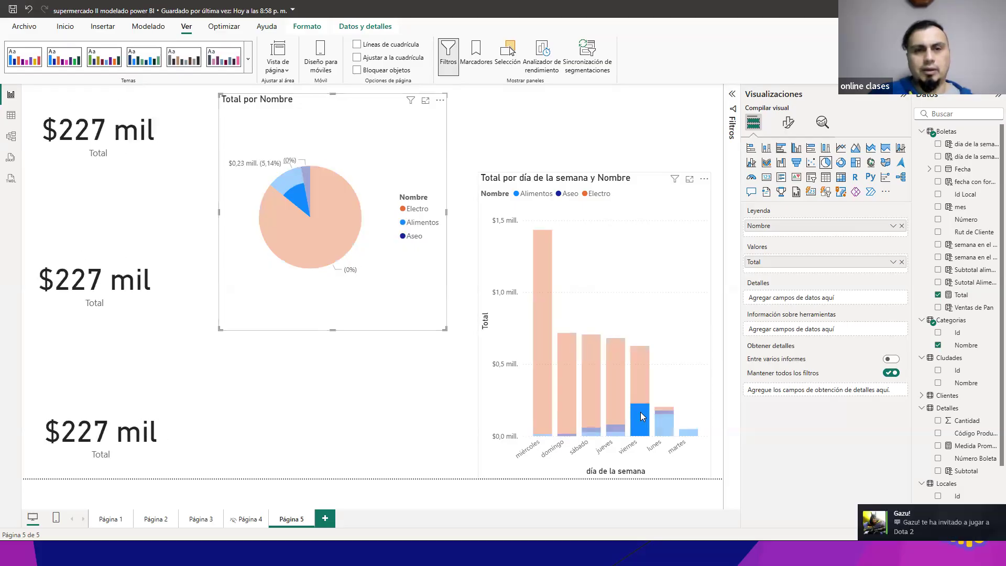
left_click(640, 412)
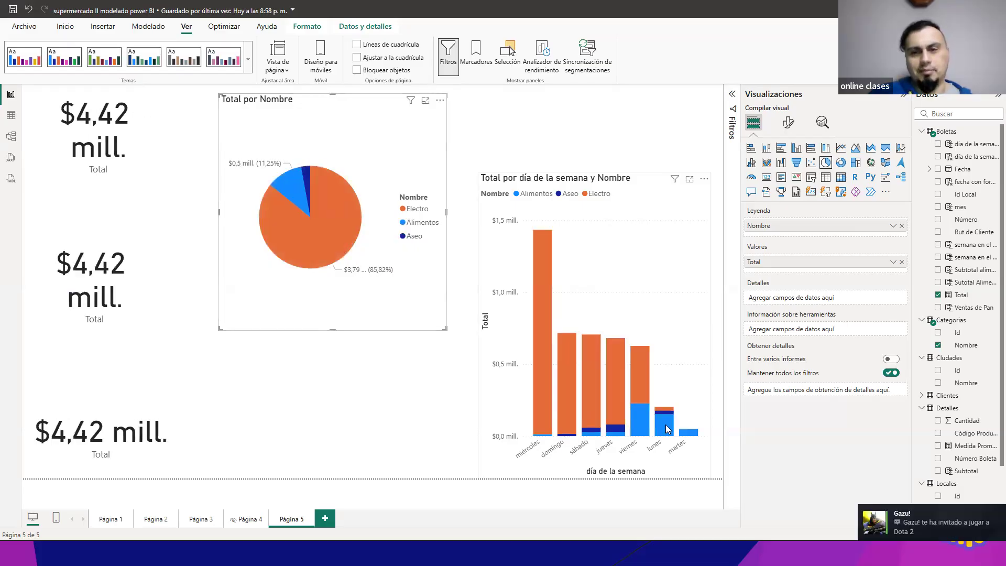
Step: Alternate the cross-filter among the column chart's lower segments, mainly Alimentos for lunes and viernes, leaving lunes Alimentos selected
left_click(666, 428)
left_click(659, 424)
left_click(642, 419)
left_click(667, 425)
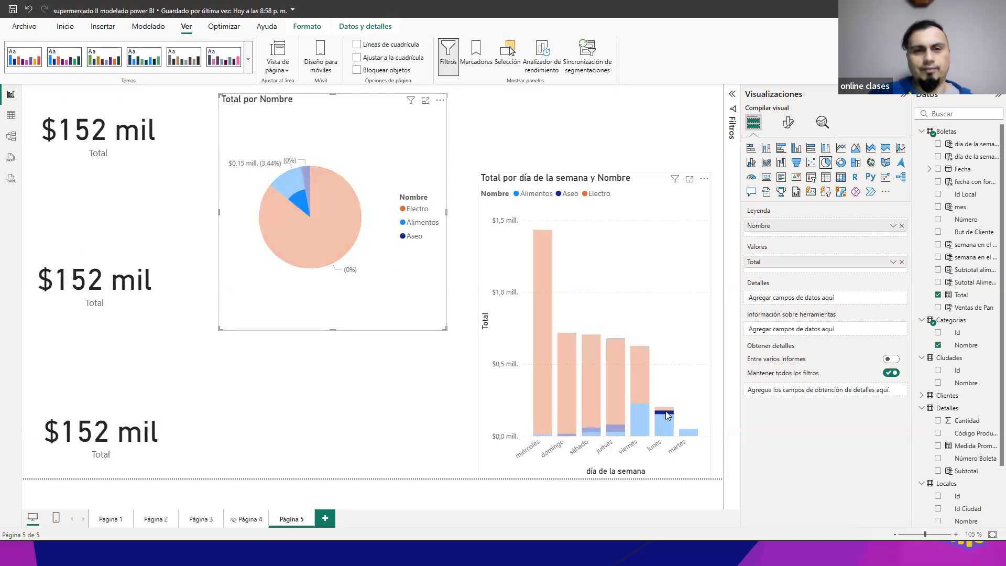
left_click(666, 413)
left_click(642, 422)
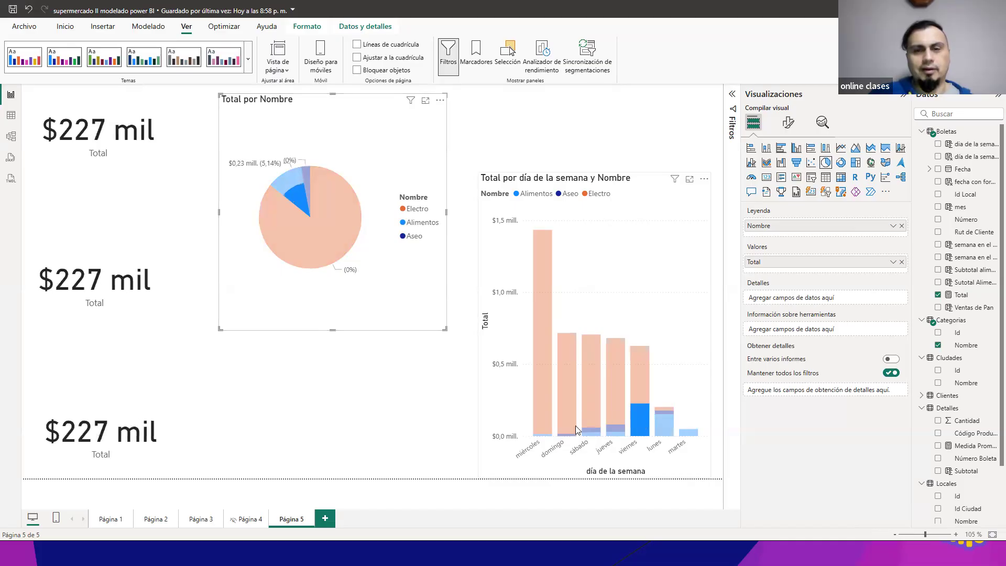
left_click(614, 430)
left_click(659, 421)
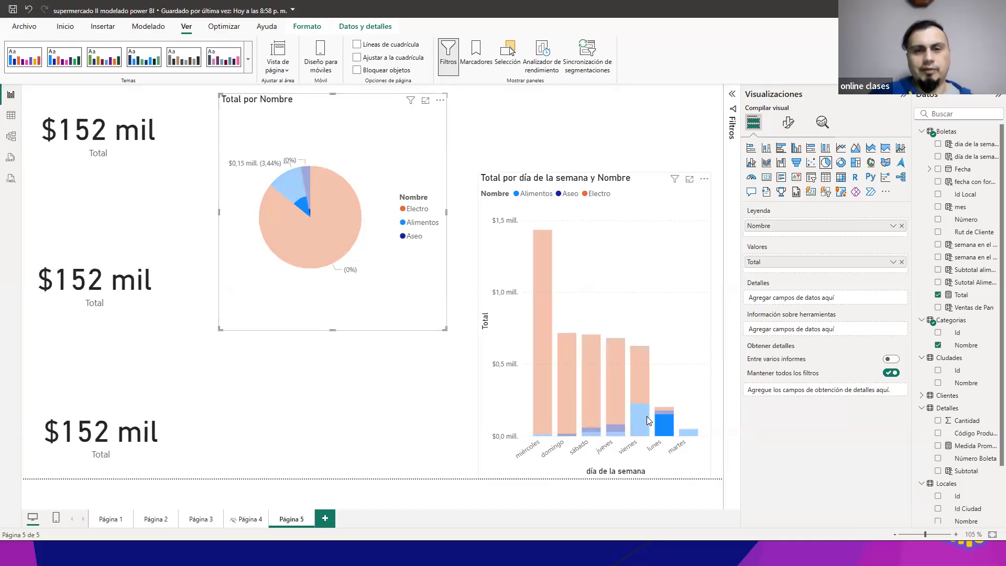
left_click(646, 416)
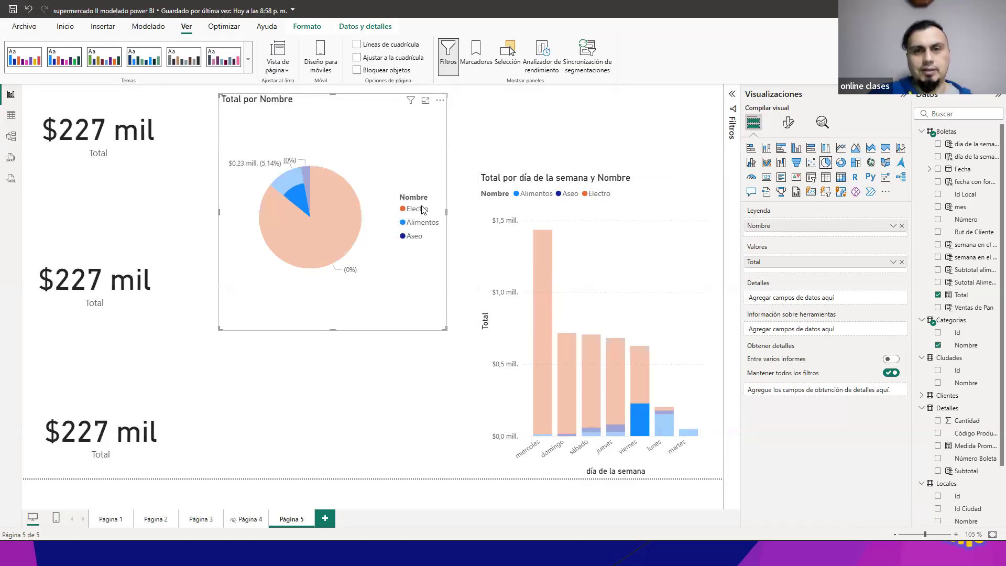
left_click(661, 433)
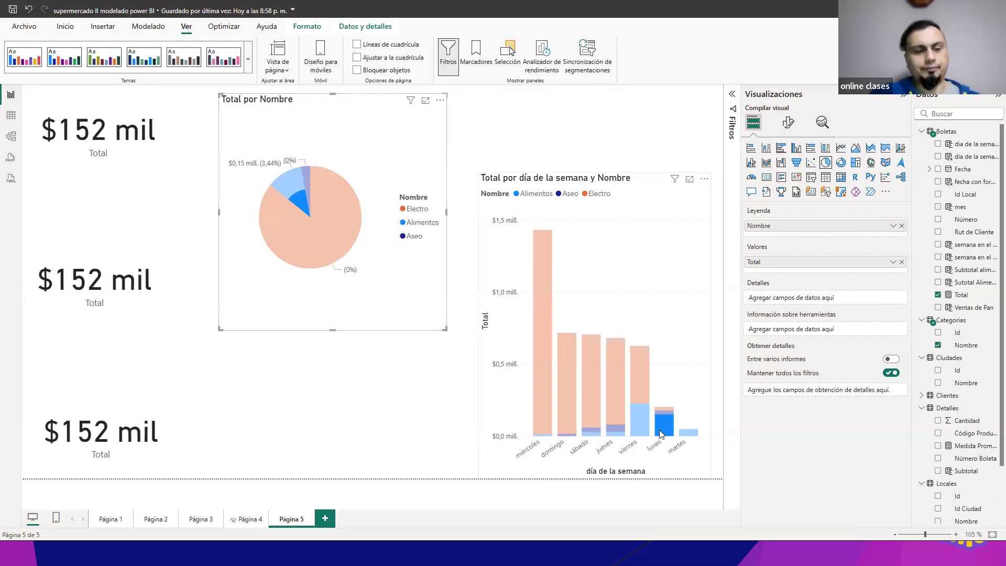
Step: Clear the cross-filter and multi-select the column chart's Electro segments for miércoles, domingo, sábado, jueves and viernes
left_click(555, 323)
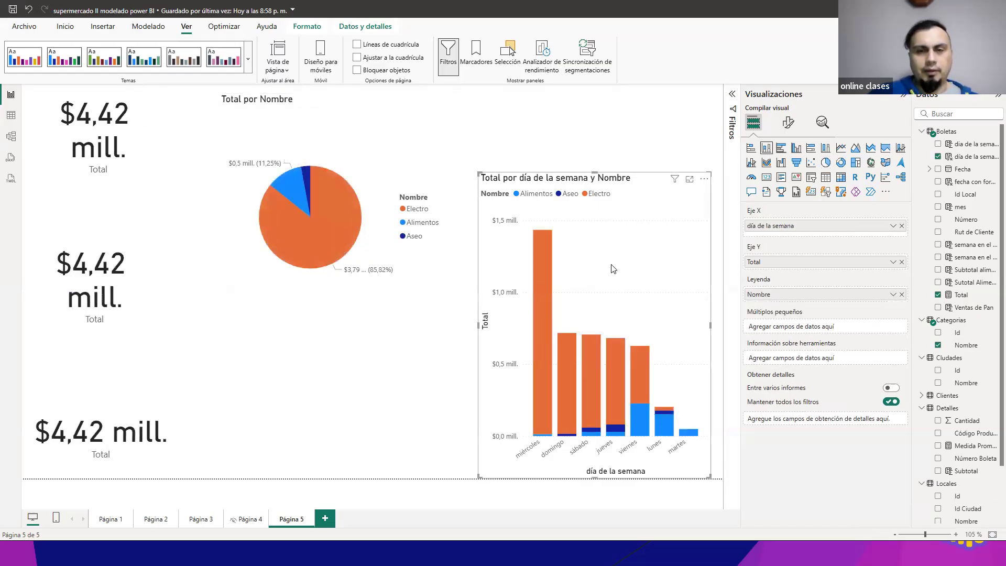
left_click(542, 320)
left_click(567, 348, "ctrl")
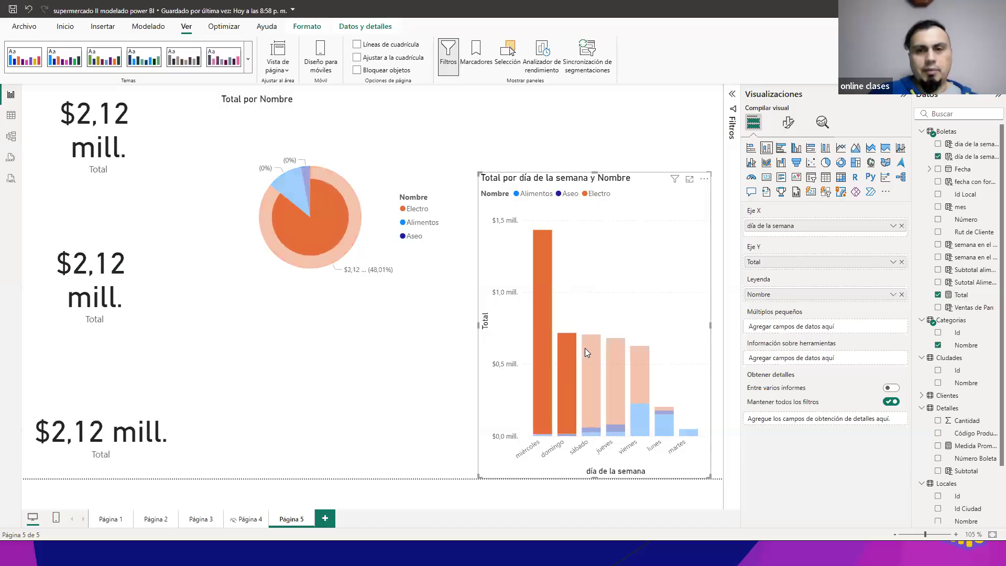
left_click(587, 348, "ctrl")
left_click(620, 352, "ctrl")
left_click(646, 355, "ctrl")
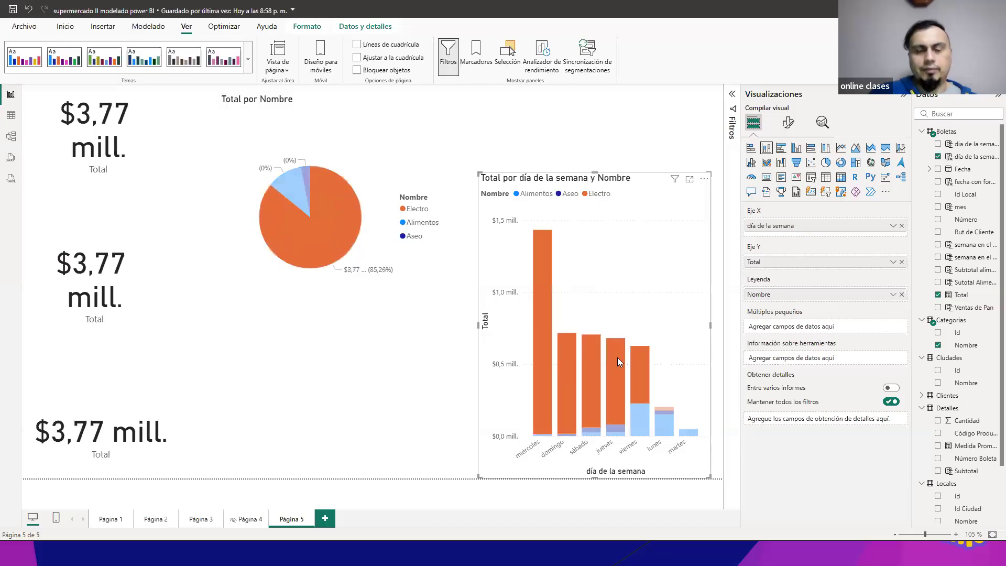
Step: Remove the jueves, sábado, domingo and miércoles Electro segments from the multi-selection, and add domingo back beside viernes
left_click(618, 357, "ctrl")
left_click(587, 357, "ctrl")
left_click(565, 357, "ctrl")
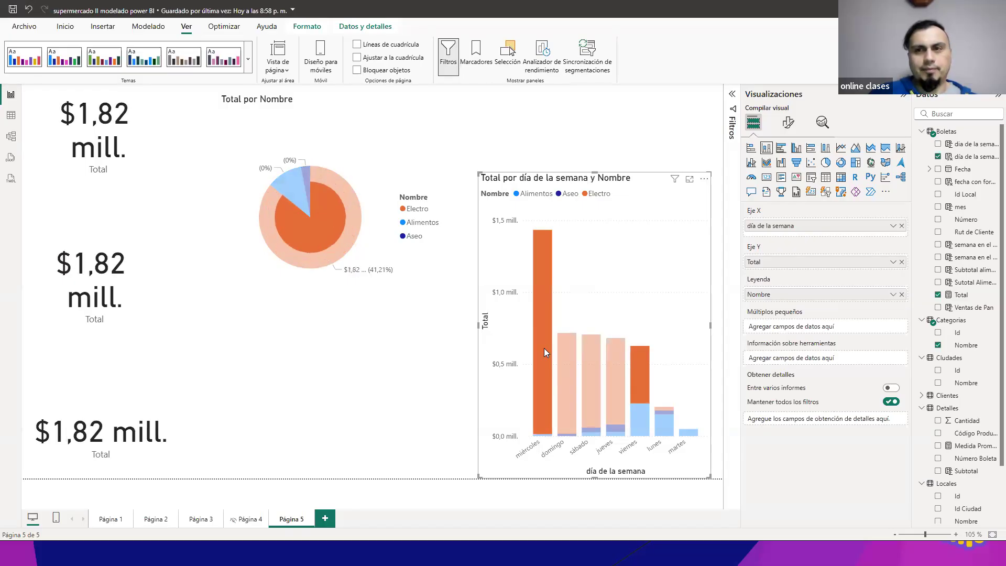
left_click(545, 349, "ctrl")
left_click(565, 360, "ctrl")
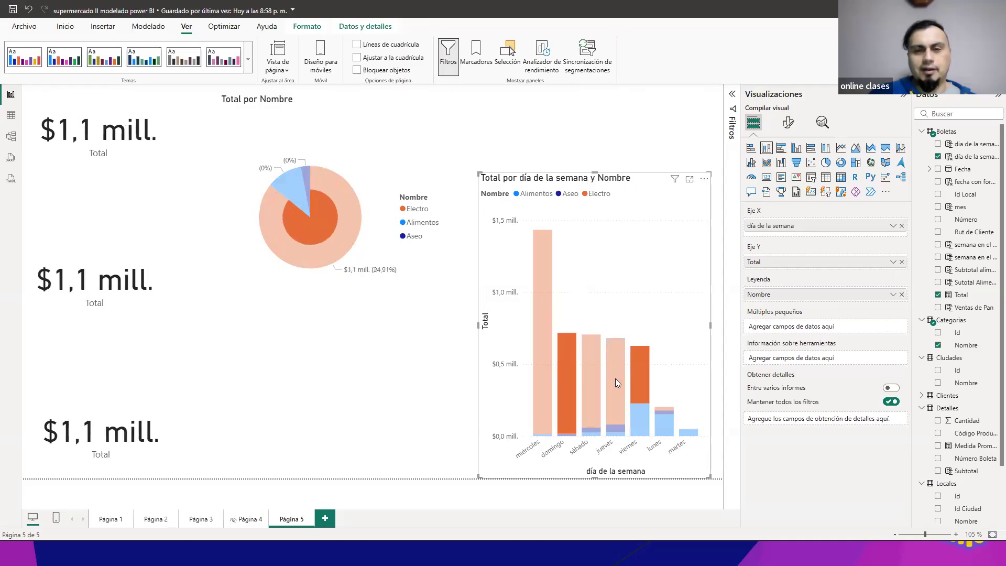
Step: Toggle the viernes Alimentos segment, add the sábado Electro segment to the selection, and clear all selected segments
left_click(644, 413, "ctrl")
left_click(645, 415, "ctrl")
left_click(596, 371, "ctrl")
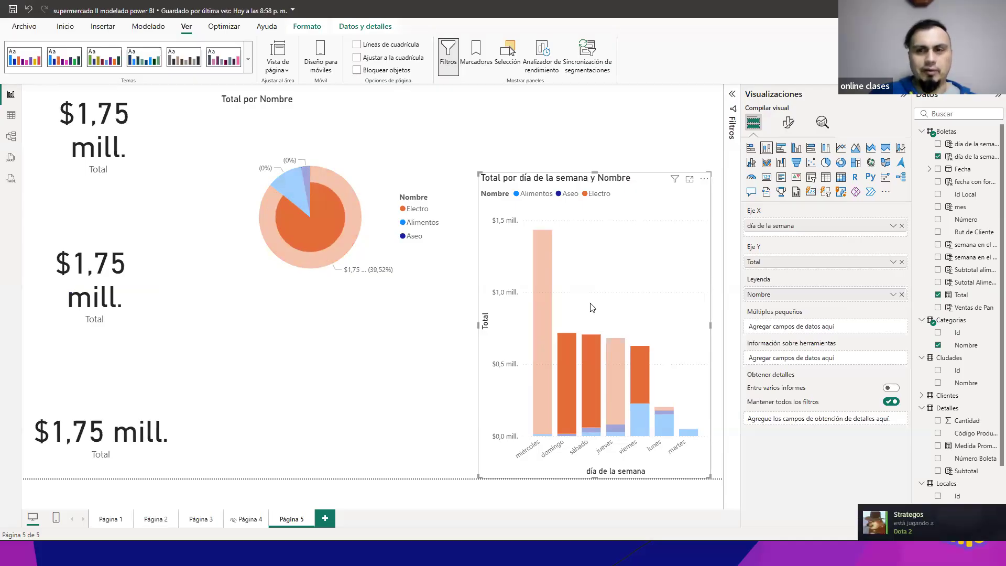
left_click(617, 303)
Step: Cross-filter the page by the Electro segments of miércoles, domingo, sábado, jueves and viernes, one at a time
left_click(537, 328)
left_click(573, 349)
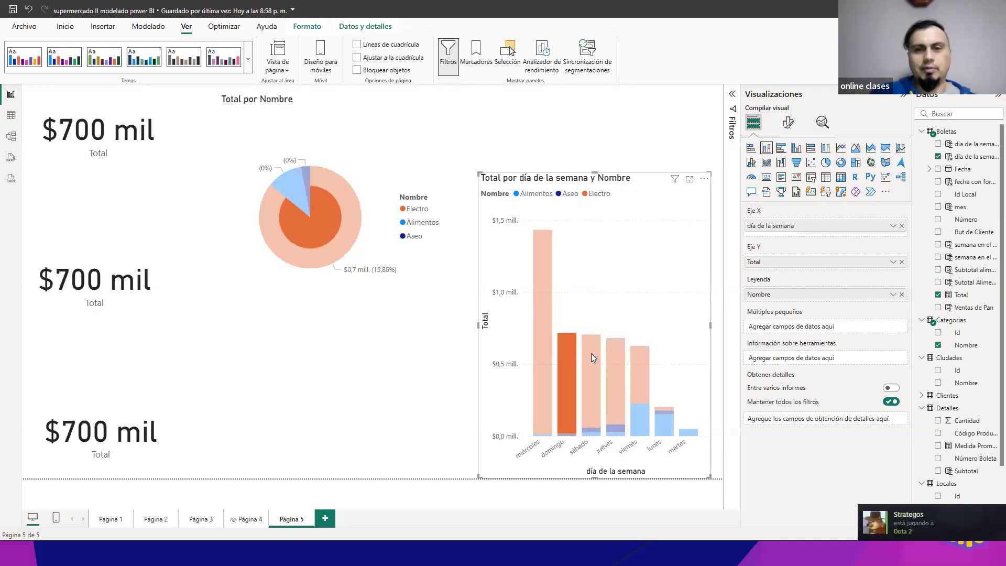
left_click(592, 354)
left_click(620, 356)
left_click(631, 357)
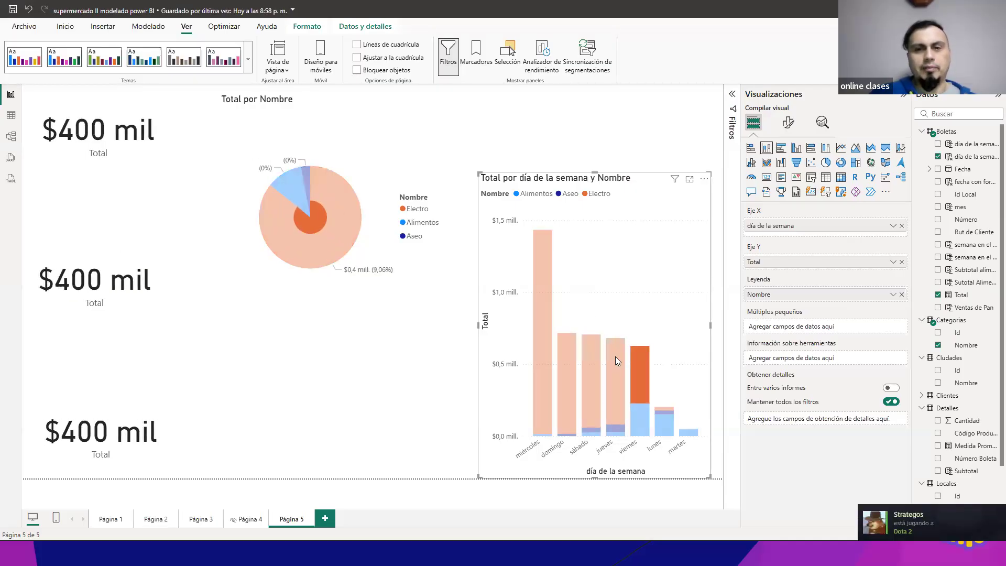
Step: Select the miércoles Electro segment, add sábado and jueves to it, and reduce the multi-selection back to miércoles alone
left_click(548, 352)
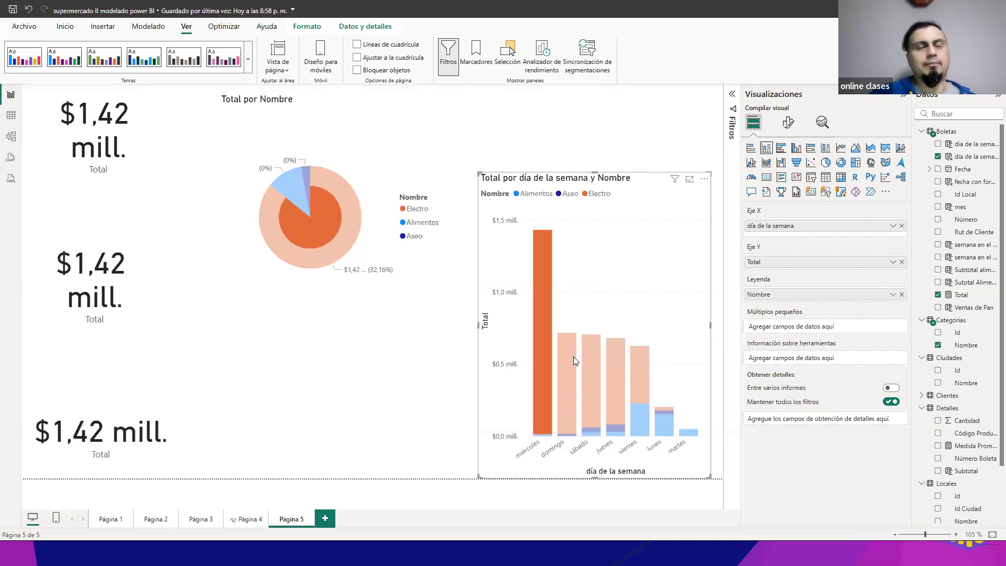
left_click(594, 362, "ctrl")
left_click(621, 363, "ctrl")
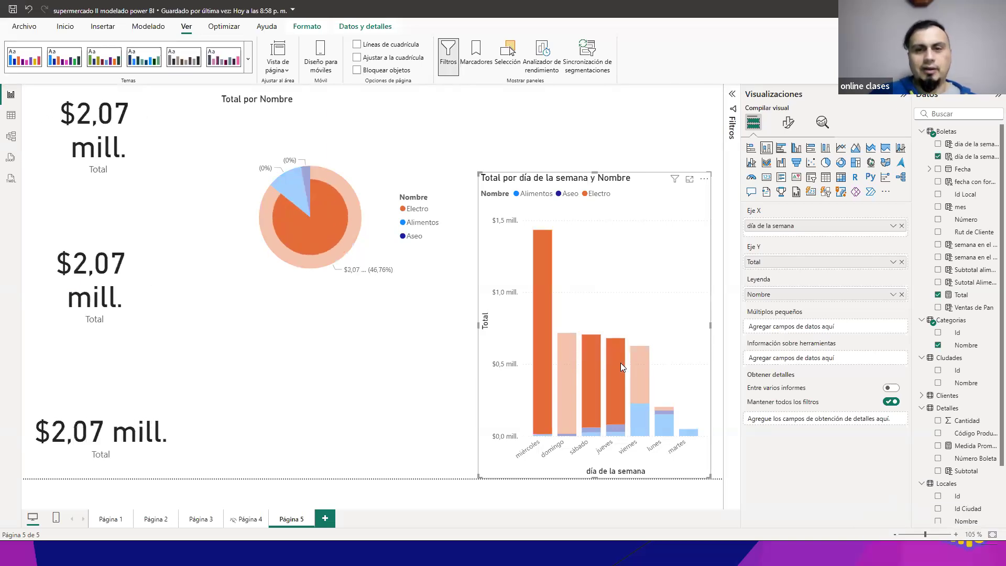
left_click(590, 364, "ctrl")
left_click(612, 366, "ctrl")
left_click(633, 364, "ctrl")
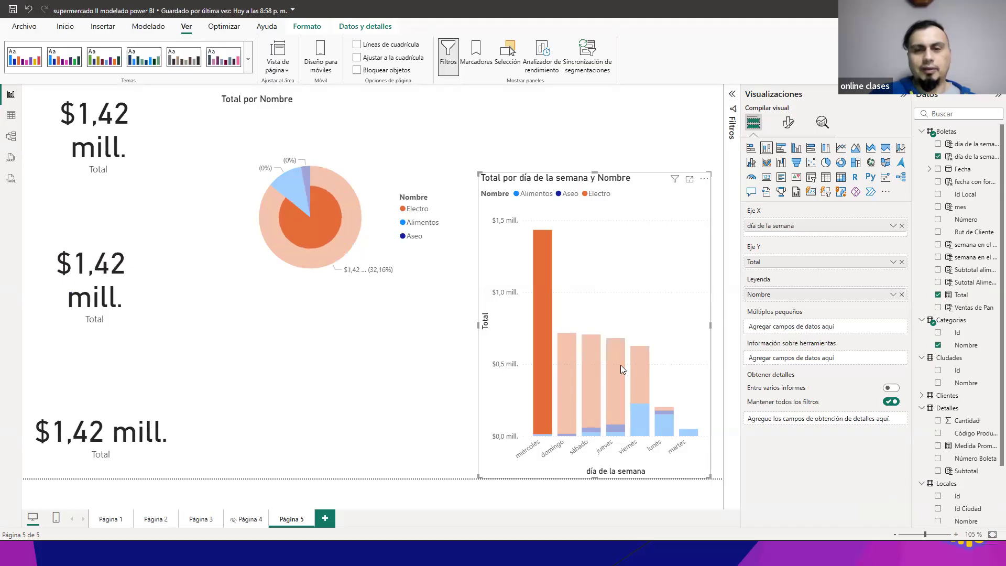
Step: Add the Electro segments of jueves, domingo, viernes, lunes and sábado to the miércoles selection in the column chart
left_click(616, 365, "ctrl")
left_click(571, 368, "ctrl")
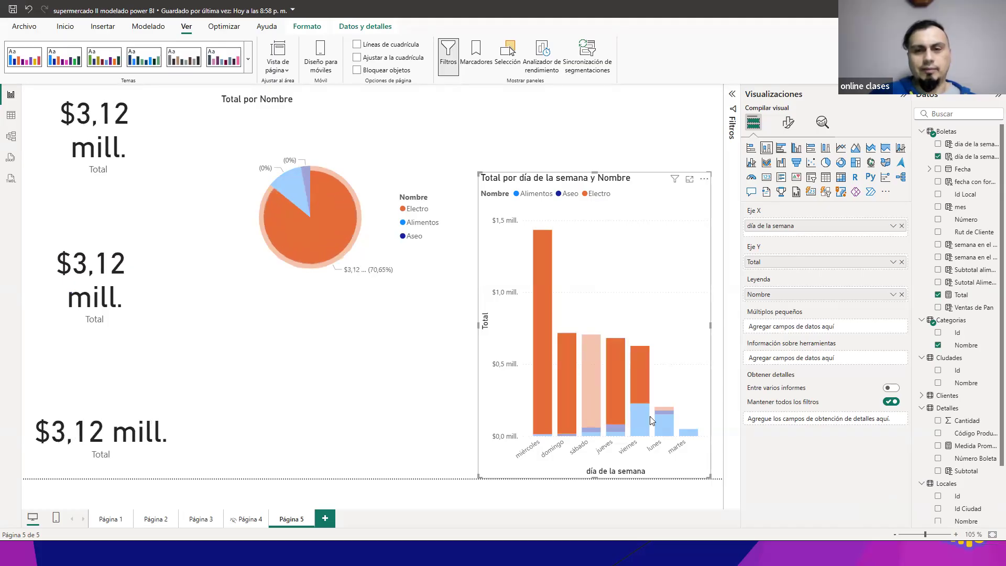
left_click(663, 408, "ctrl")
left_click(597, 364, "ctrl")
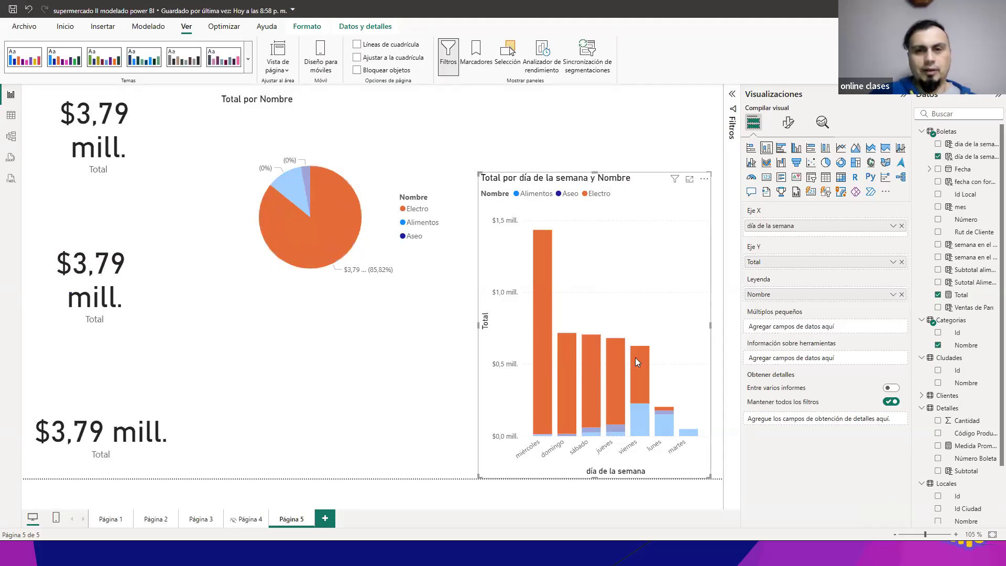
Step: Cross-filter the page by the Electro slice of the pie chart, then clear that slice's selection
left_click(541, 125)
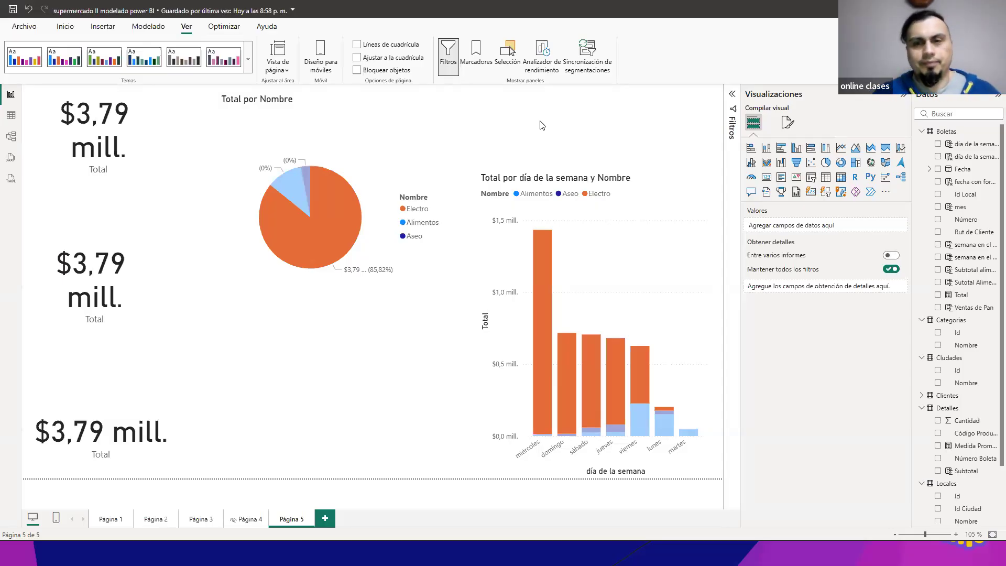
left_click(333, 211)
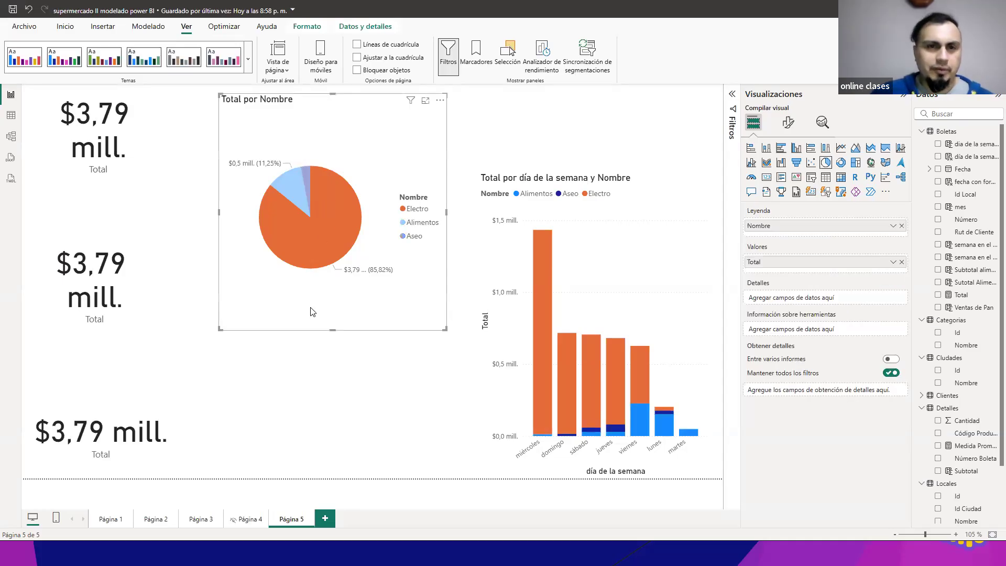
left_click(326, 372)
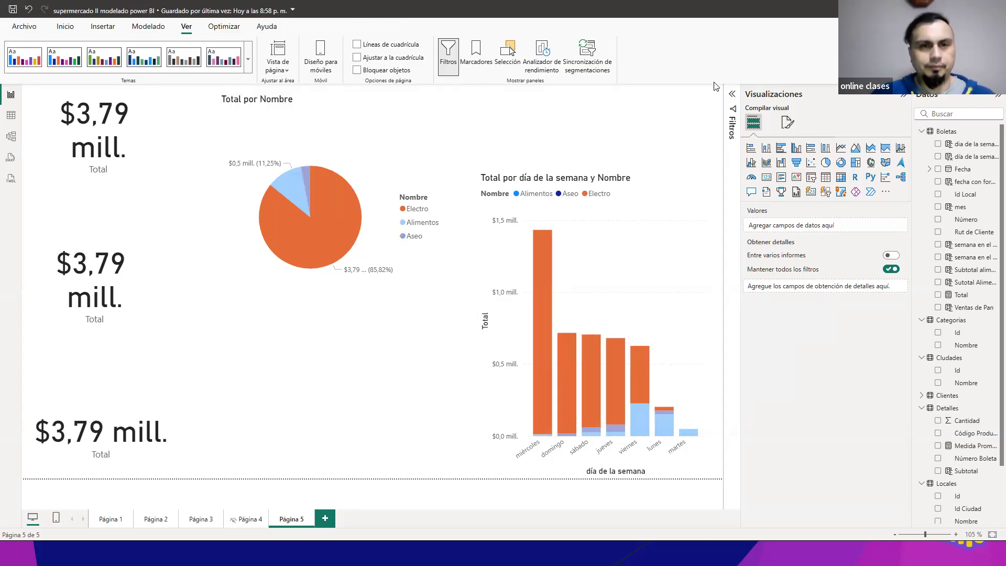
left_click(280, 246)
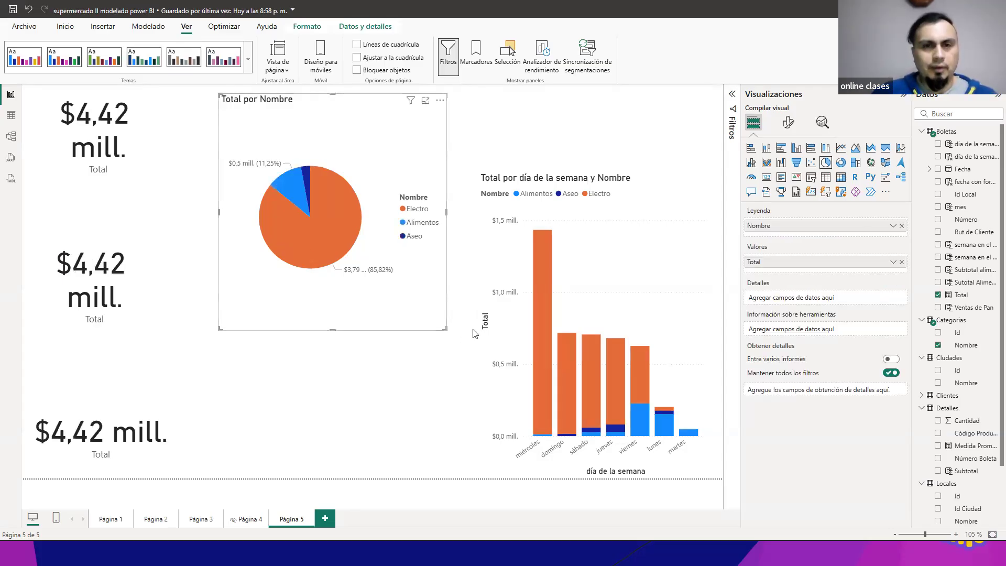
Step: Switch to the slide presentation and advance to the Filtros slide on the Filtro, Resaltar and Ninguno interaction types
key("alt+Tab")
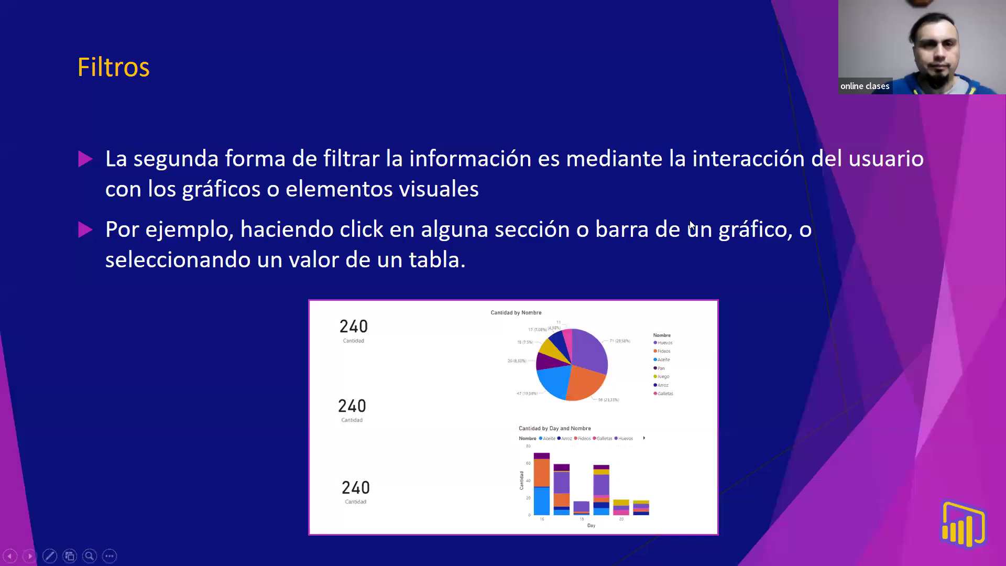
left_click(783, 235)
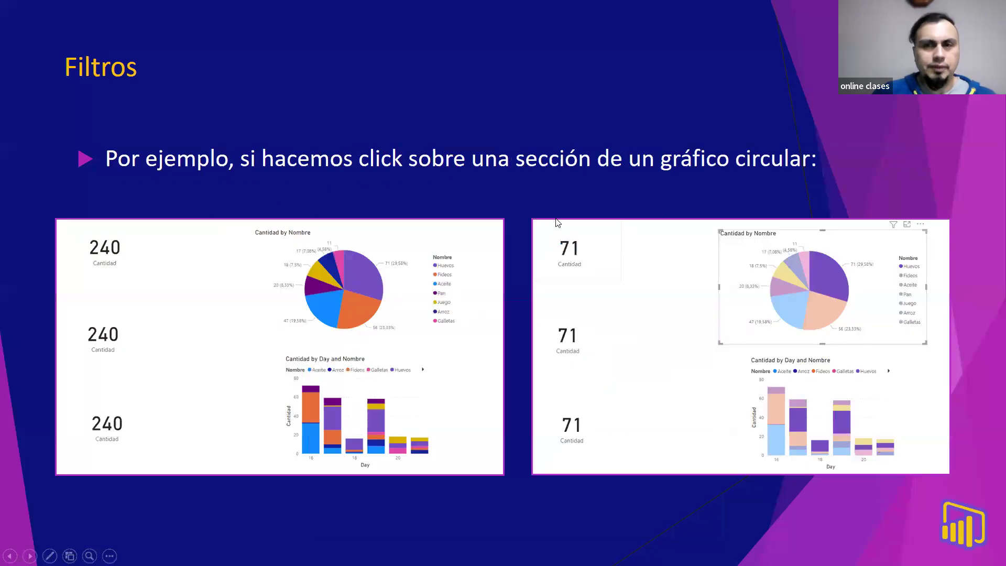
left_click(535, 200)
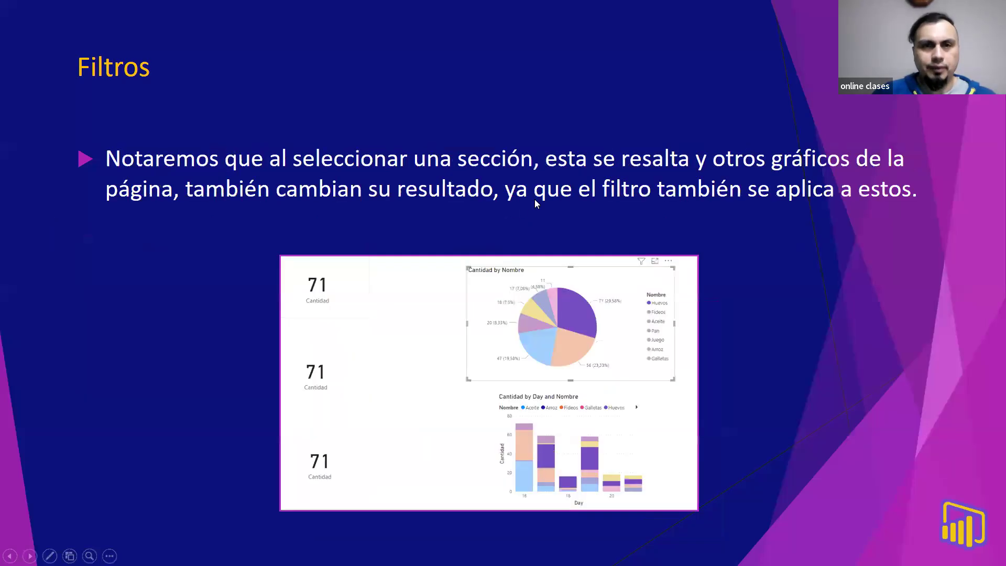
left_click(760, 200)
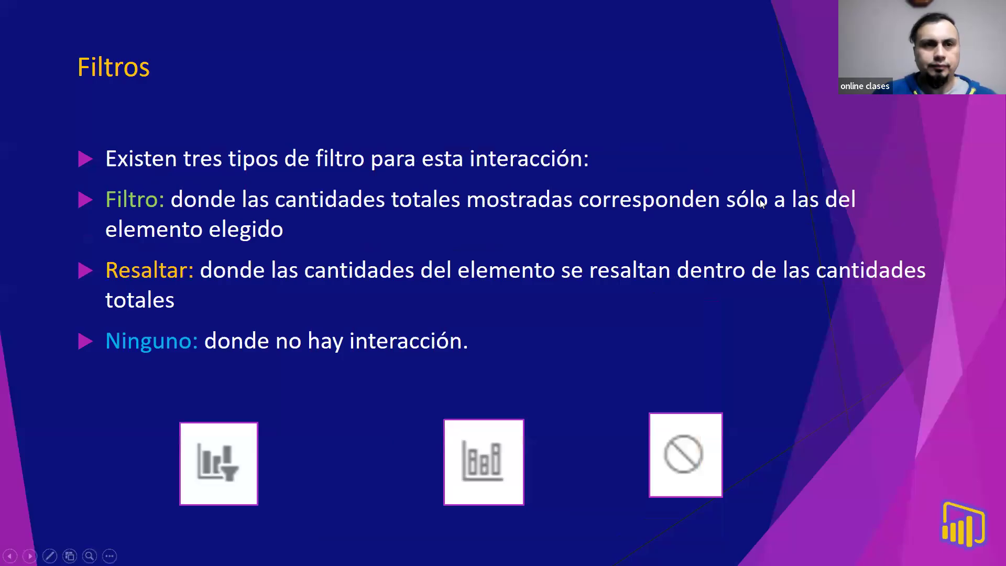
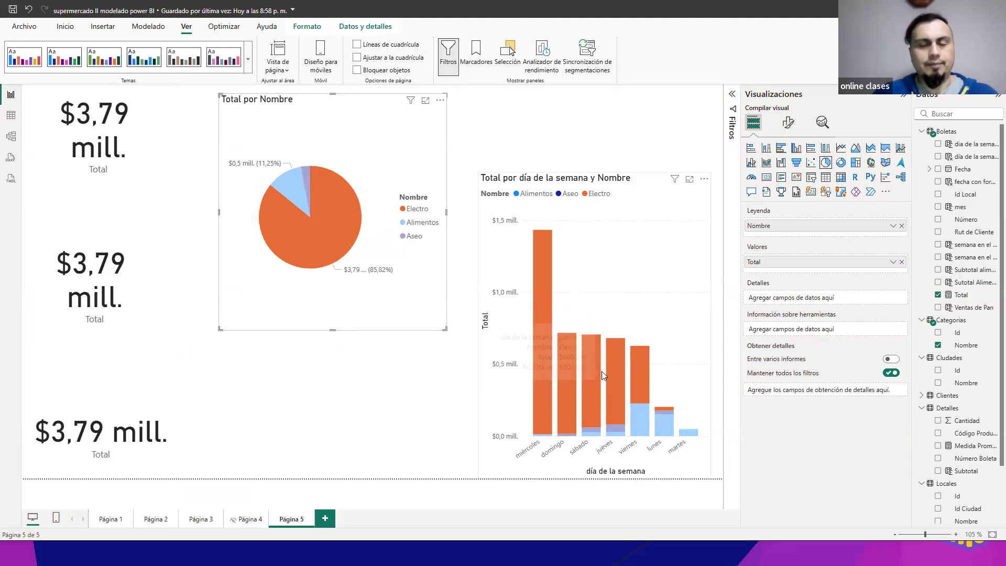
Step: Switch to the PowerPoint presentation and review the Filtros slide about the Editar interacciones option
key("alt+Tab")
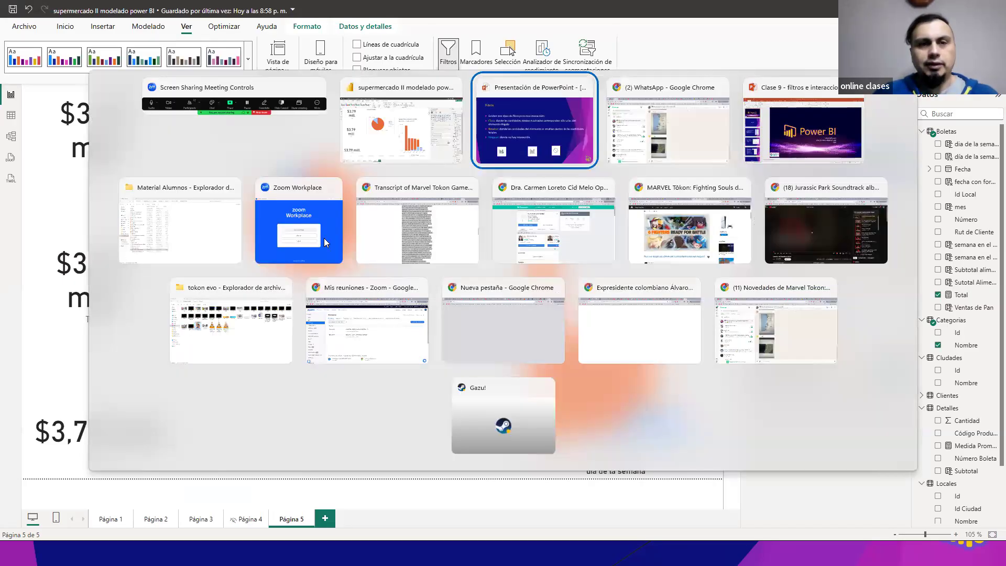
left_click(463, 215)
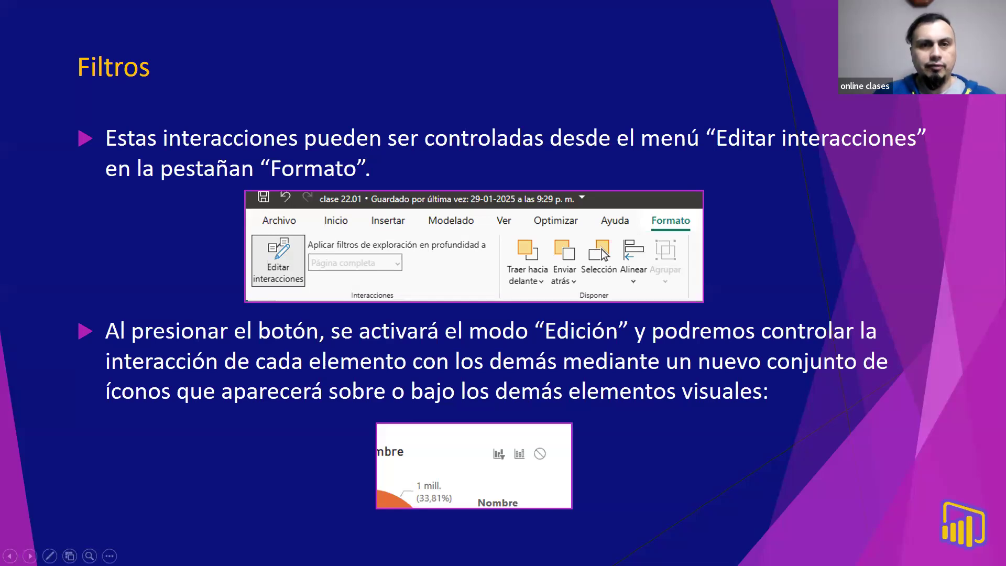
key("alt+Tab")
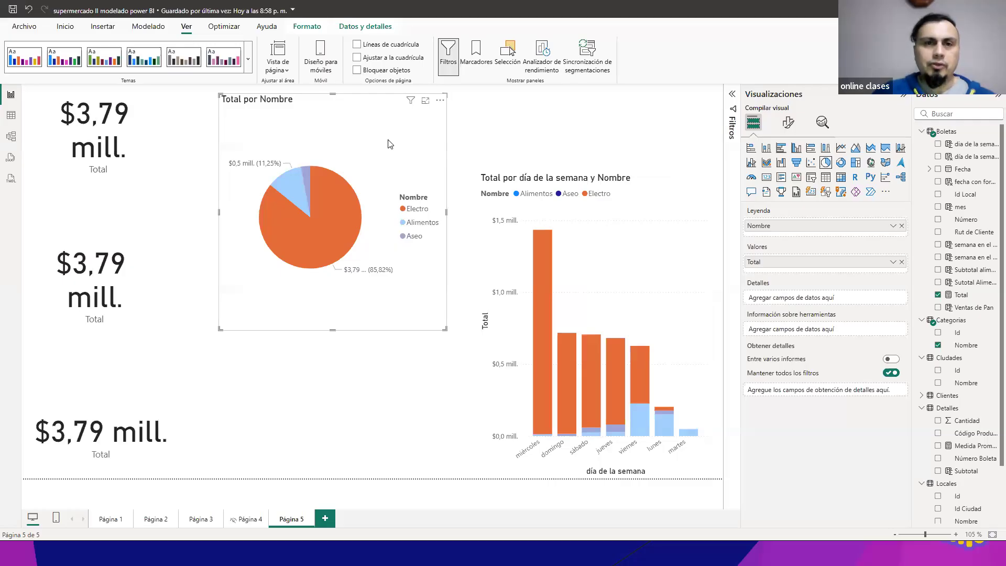
mouse_move(311, 201)
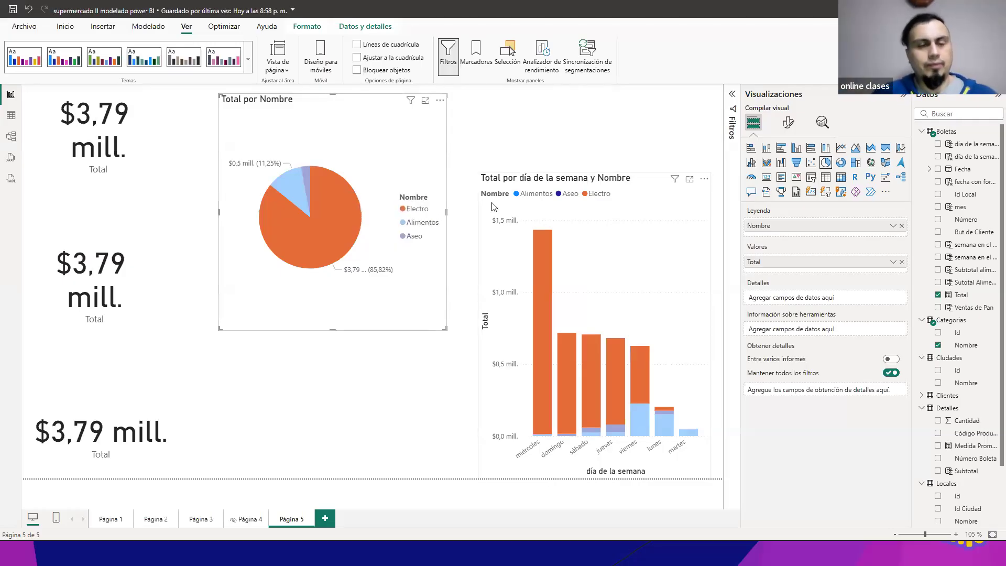
key("alt+Tab")
key("alt+Tab")
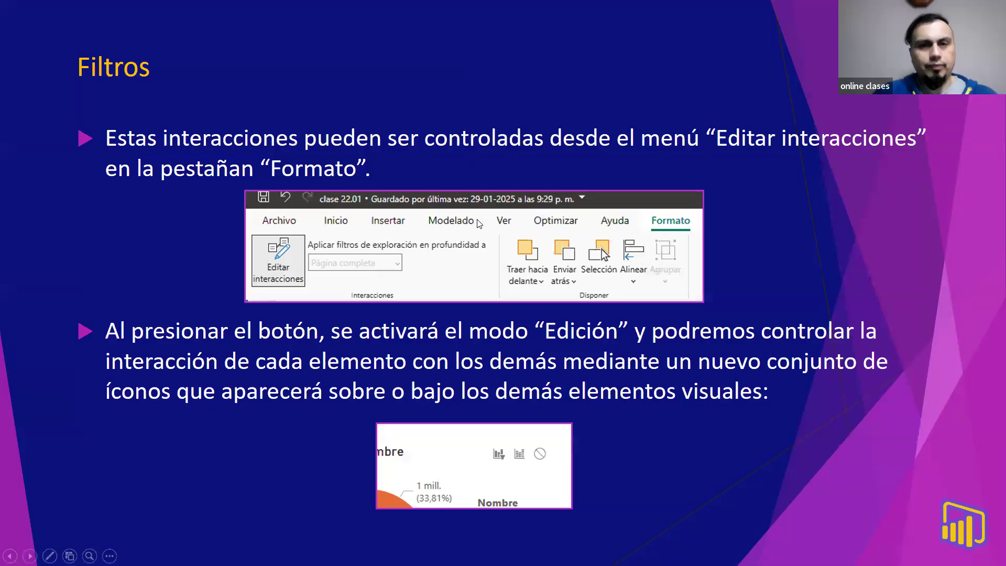
key("Right")
key("Right")
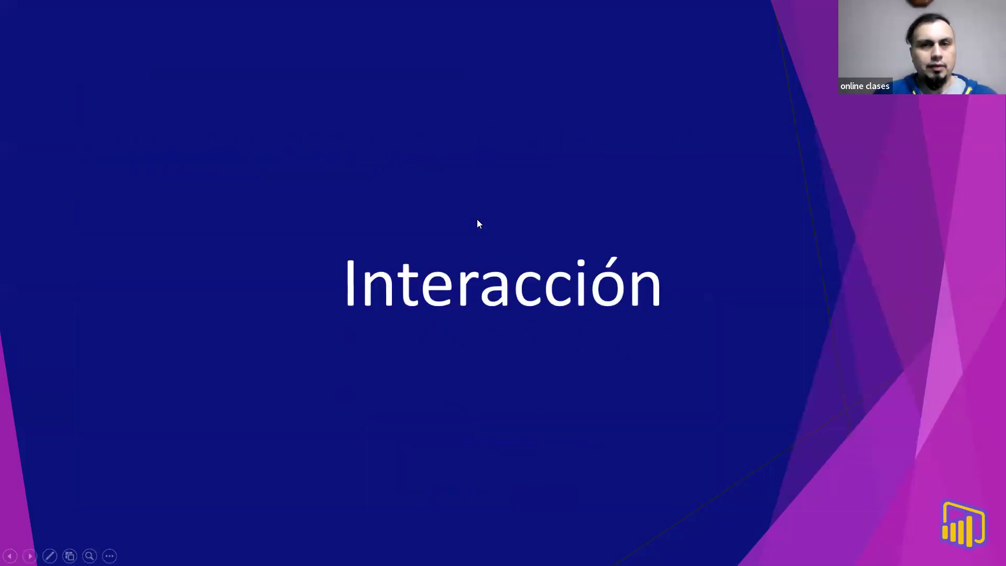
key("Right")
key("Right")
key("Right")
key("Left")
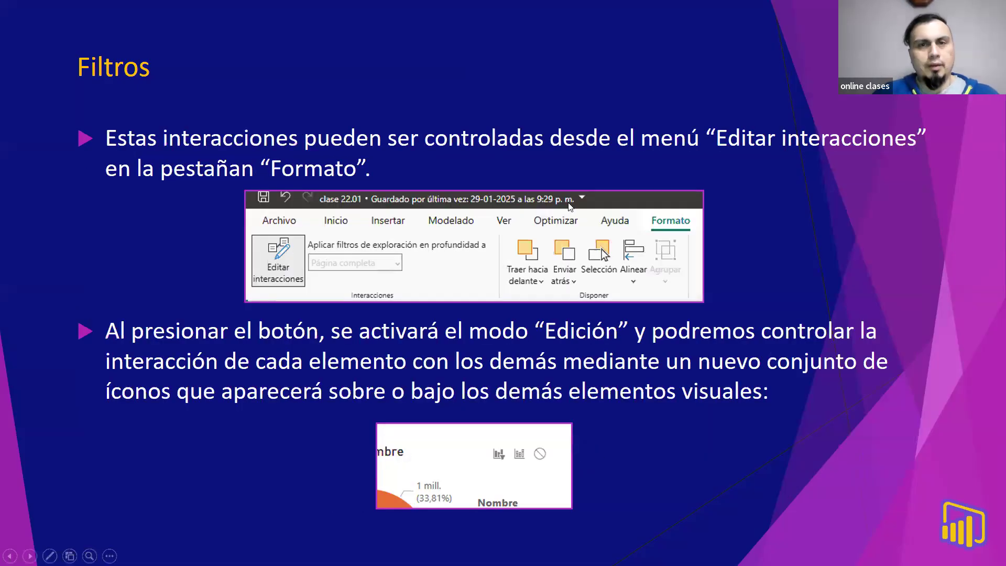
Step: Switch back to the Power BI report and clear the Electro selection in the Total por Nombre pie chart
key("alt+Tab")
left_click(357, 213)
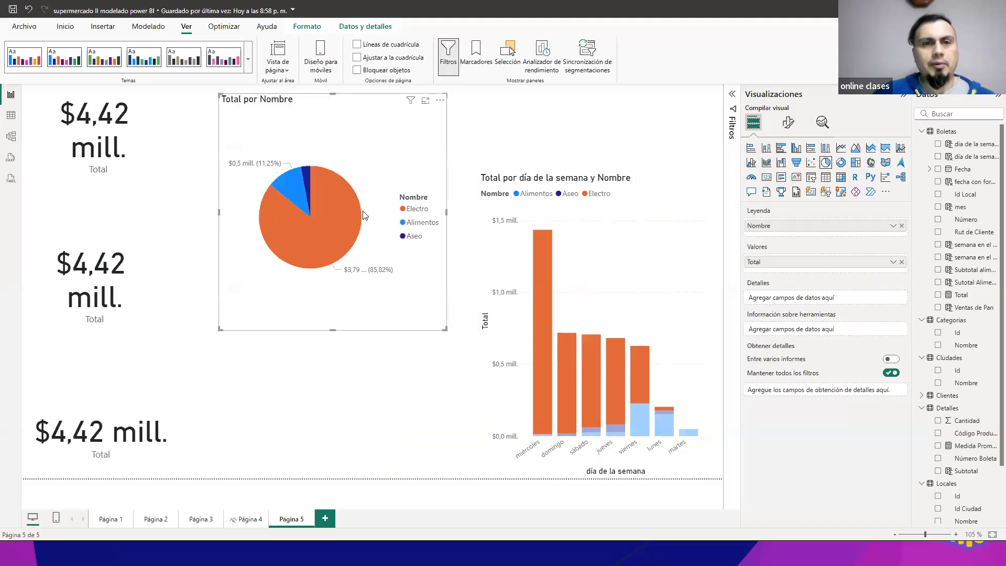
left_click(571, 134)
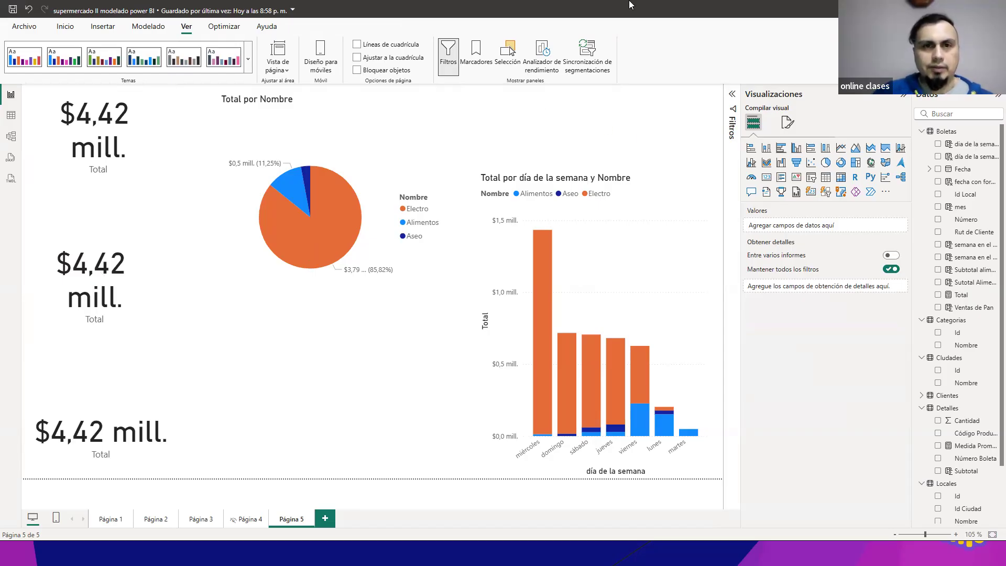
Step: Turn on interaction editing with the Total por Nombre pie chart as the source visual
left_click(391, 118)
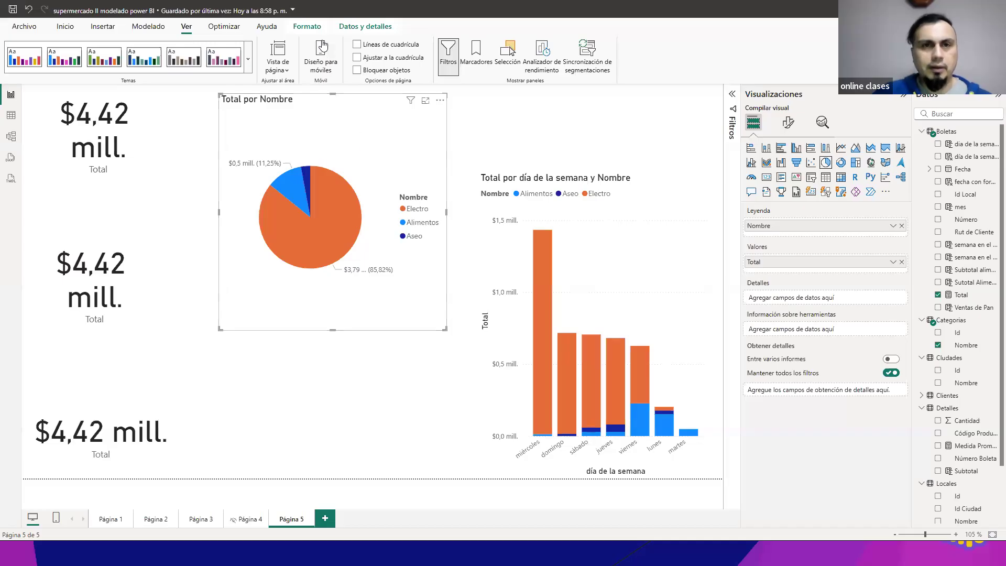
left_click(316, 31)
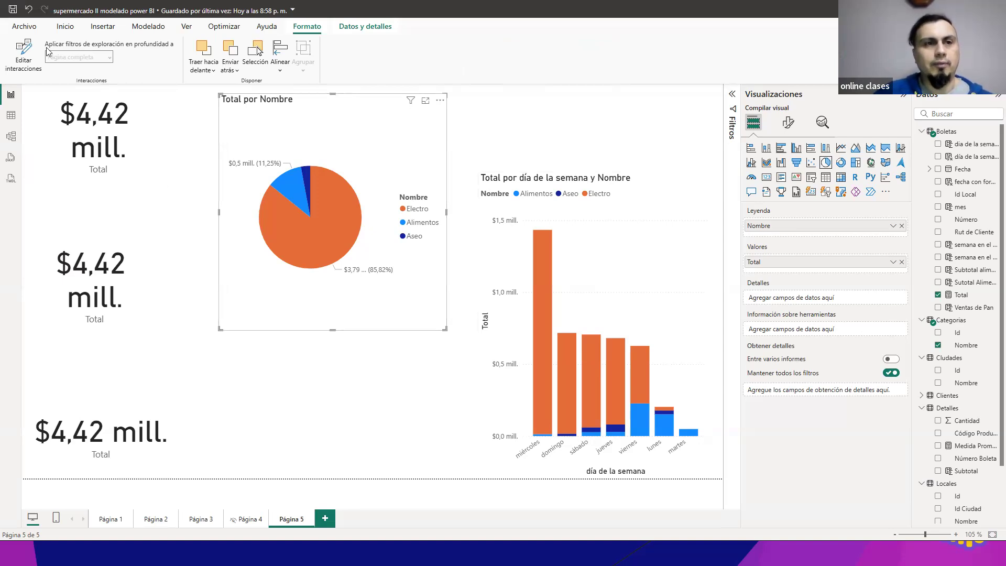
left_click(26, 49)
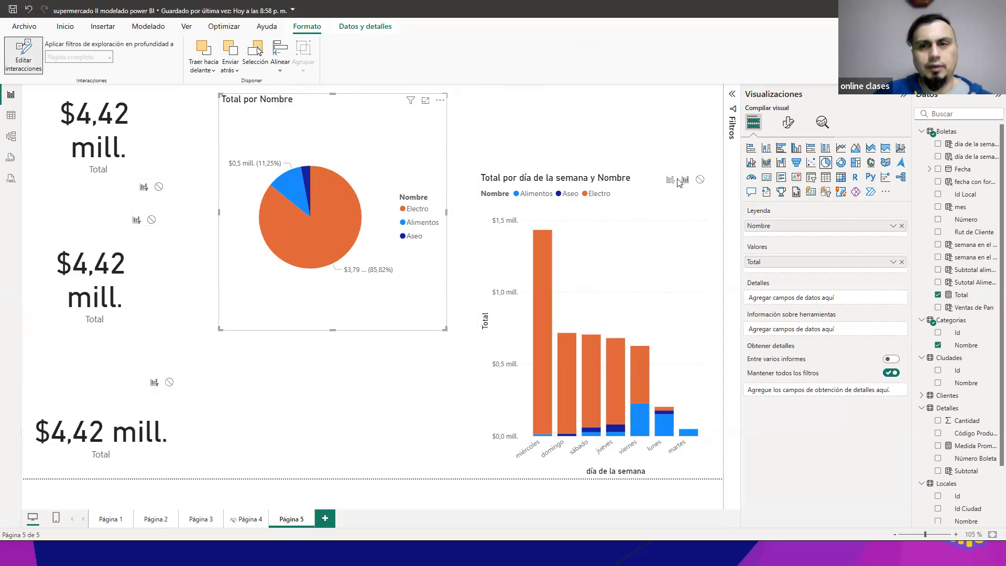
left_click(37, 56)
left_click(37, 57)
left_click(35, 57)
left_click(34, 57)
left_click(32, 57)
left_click(29, 58)
left_click(29, 58)
left_click(29, 57)
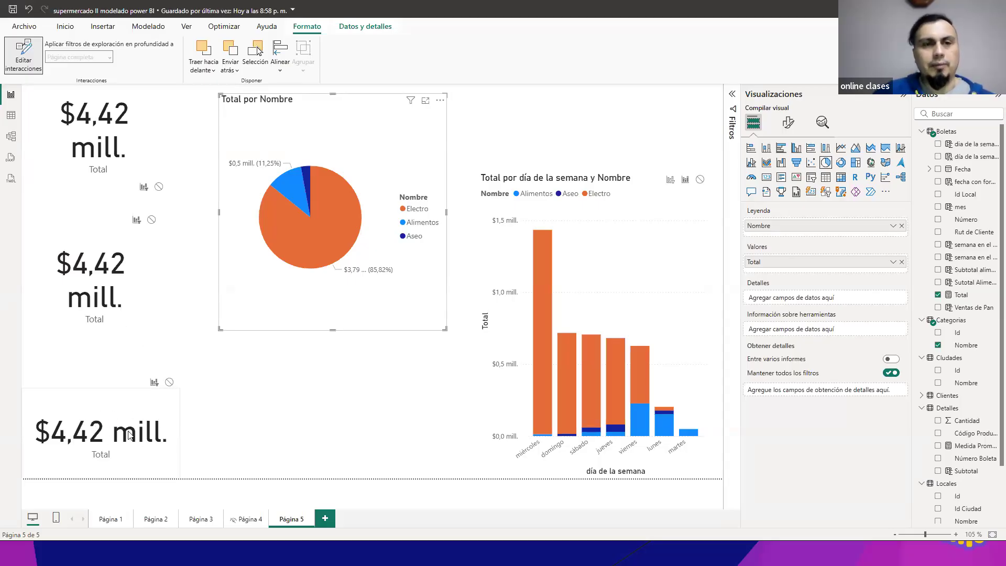
Step: Set the pie chart's interaction with the upper and middle Total cards to none, and leave interaction editing
left_click(159, 187)
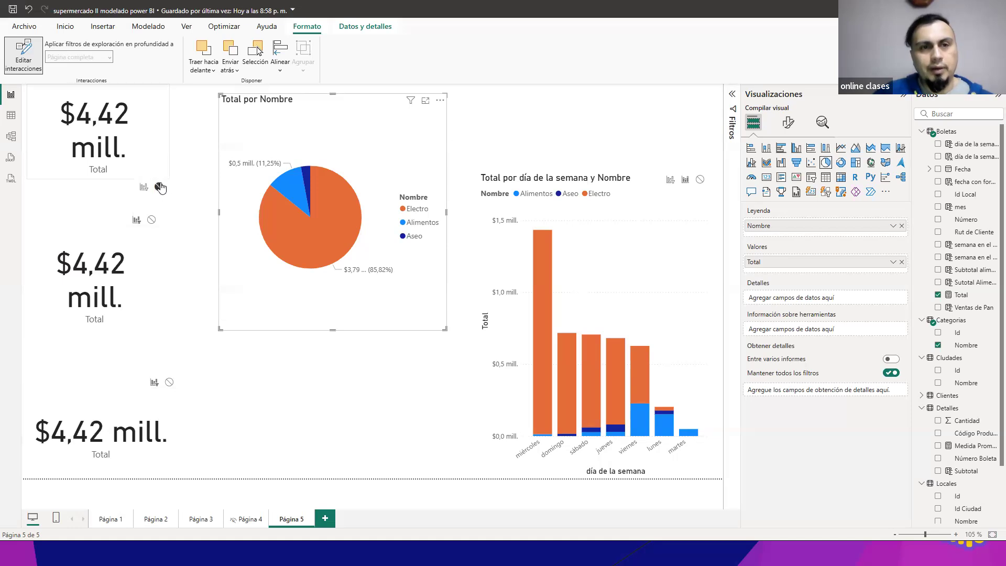
left_click(152, 221)
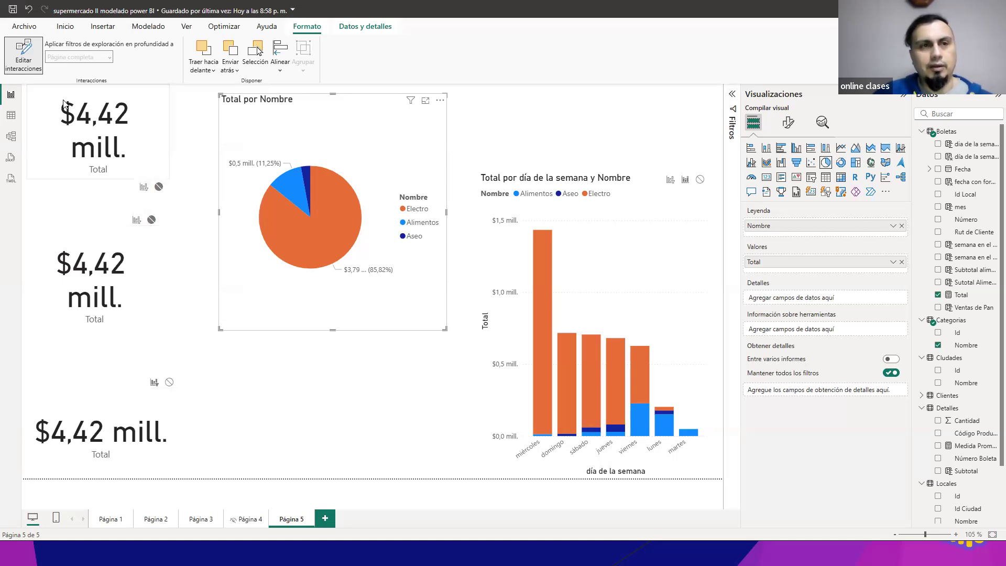
left_click(32, 62)
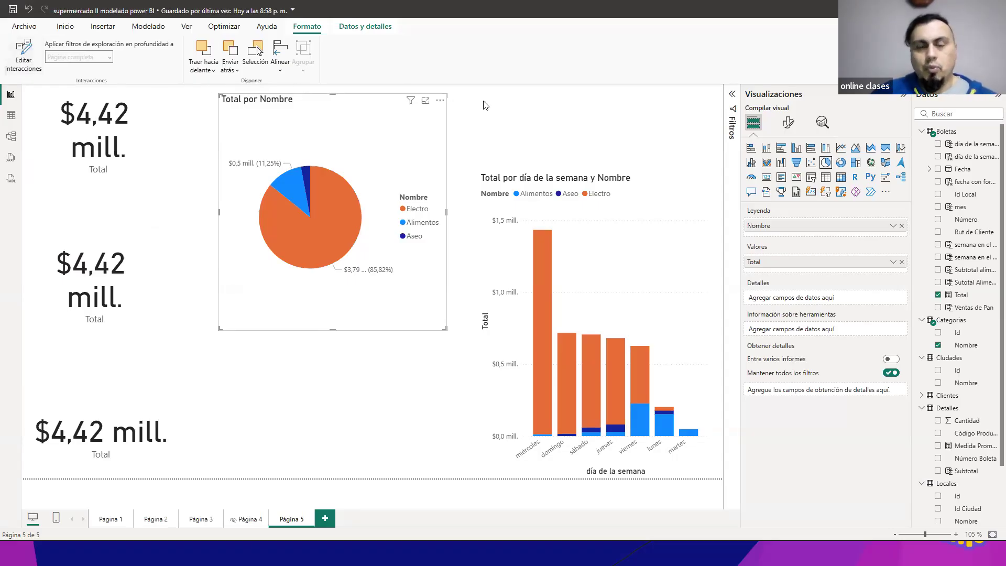
Step: Test the pie chart's interactions by selecting and deselecting its Electro slice repeatedly while checking the three Total cards
left_click(329, 204)
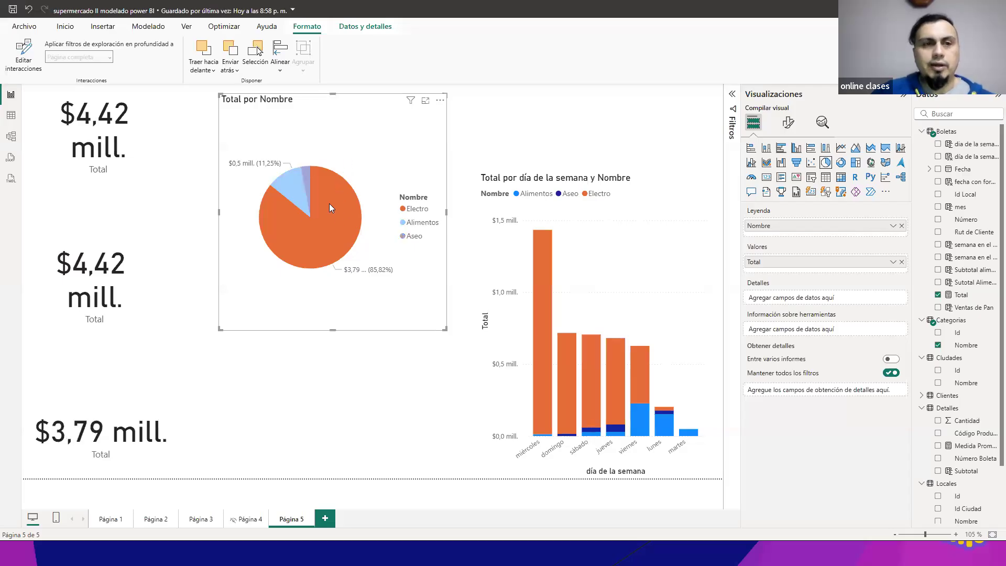
left_click(329, 203)
left_click(329, 203)
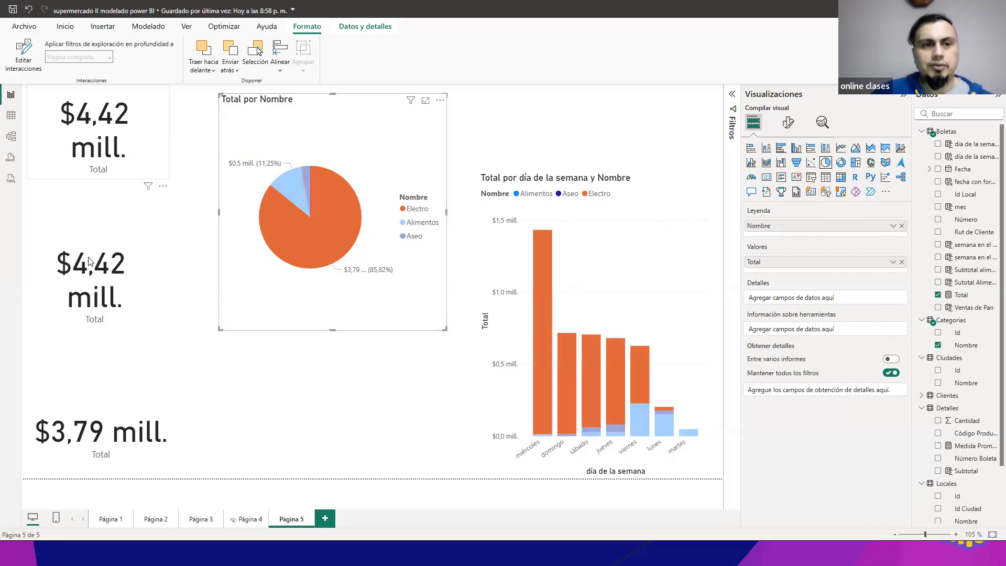
left_click(325, 217)
left_click(325, 217)
left_click(325, 217)
left_click(325, 216)
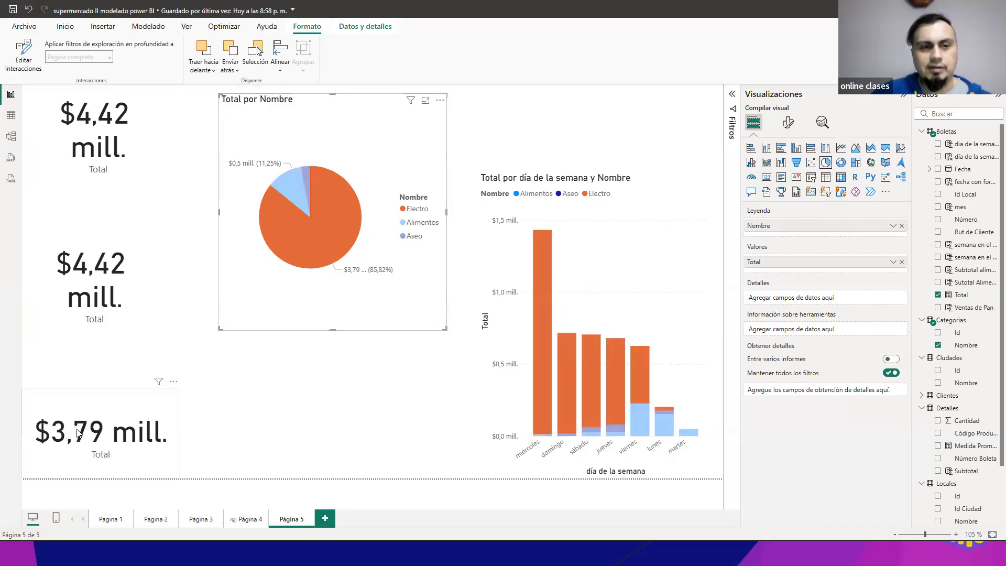
left_click(309, 260)
left_click(339, 219)
left_click(338, 219)
left_click(339, 219)
left_click(338, 219)
left_click(338, 219)
left_click(339, 219)
left_click(339, 219)
left_click(339, 219)
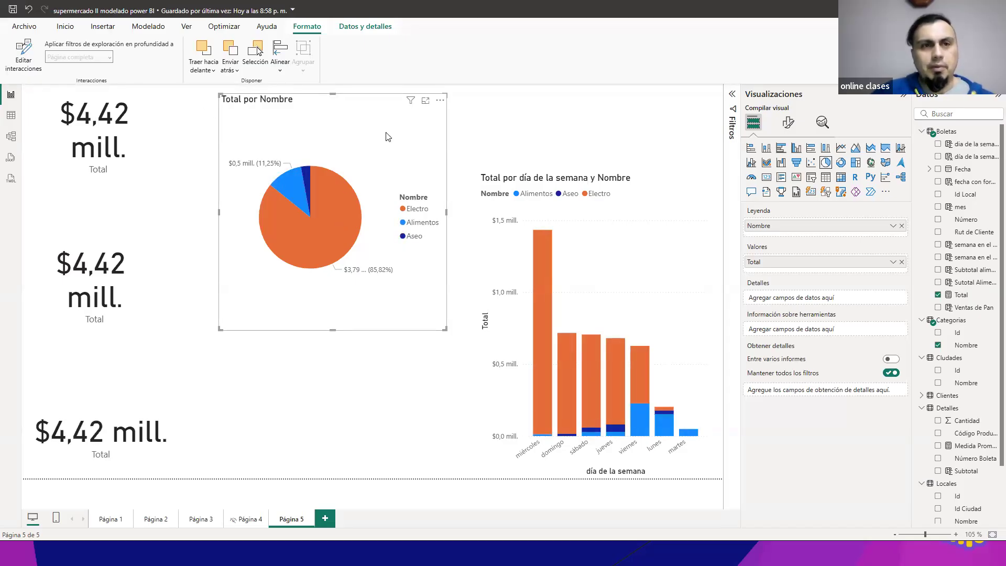
Step: Edit the Total por día de la semana column chart's interactions so it has no effect on the upper and lowest Total cards
left_click(648, 236)
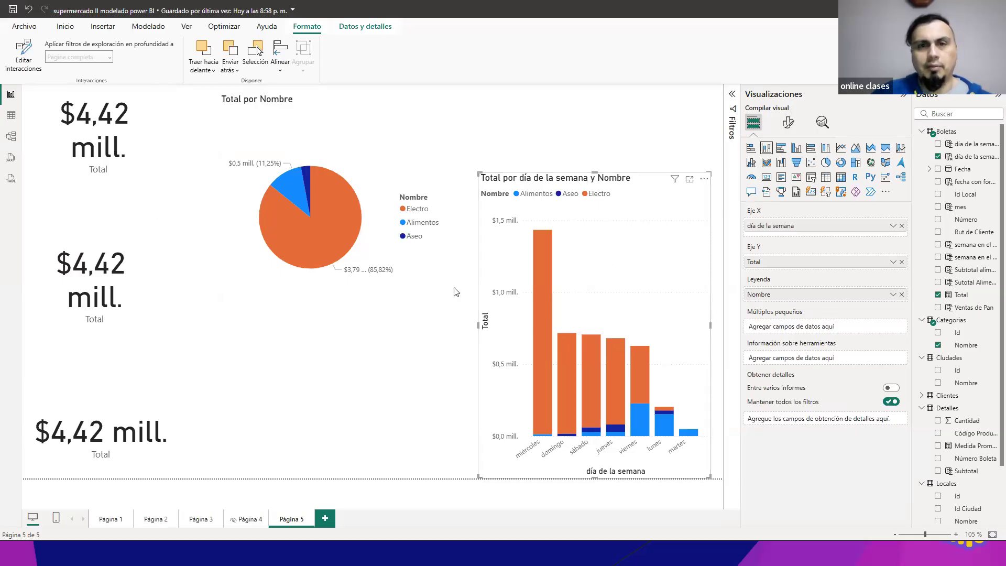
left_click(617, 123)
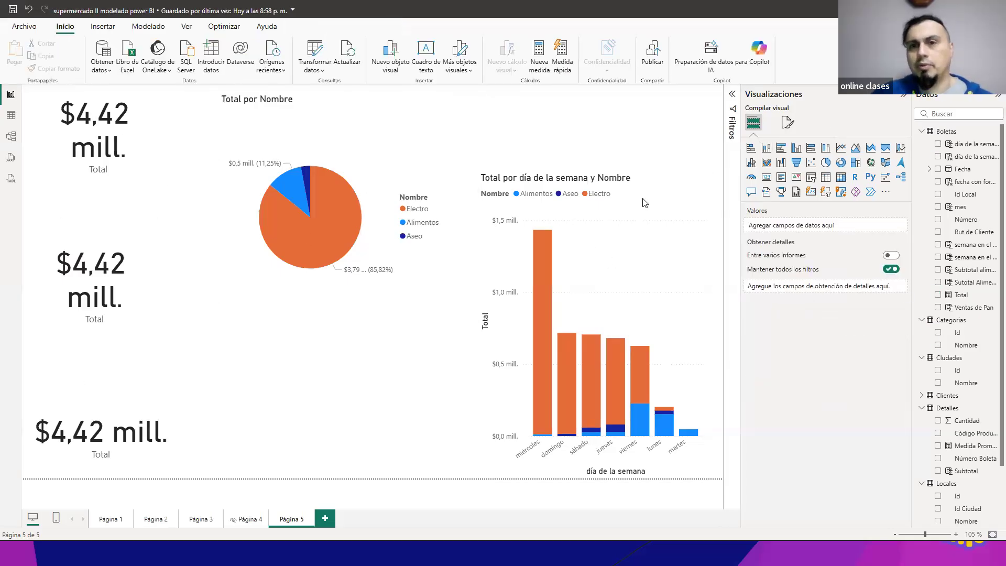
left_click(651, 239)
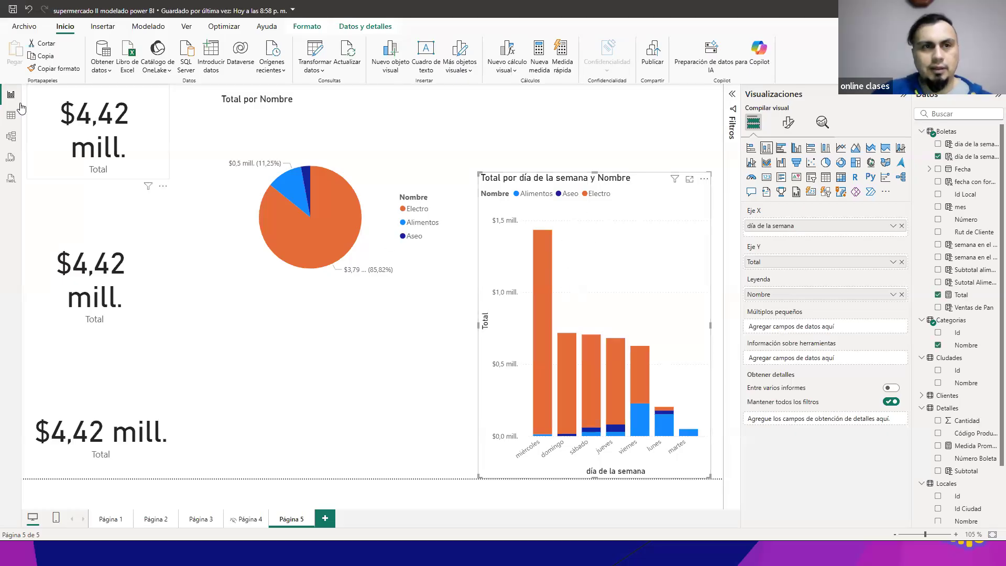
left_click(310, 26)
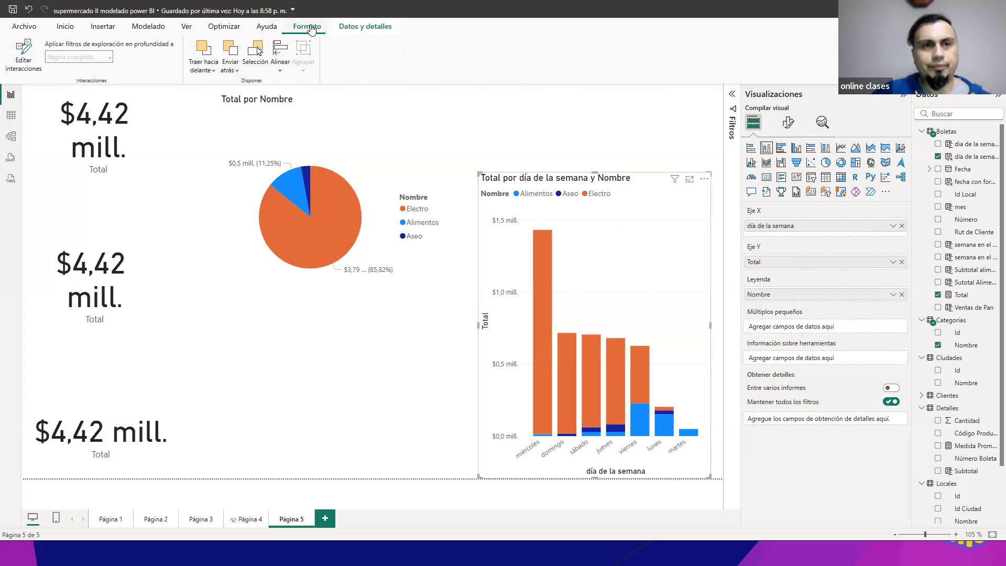
left_click(23, 58)
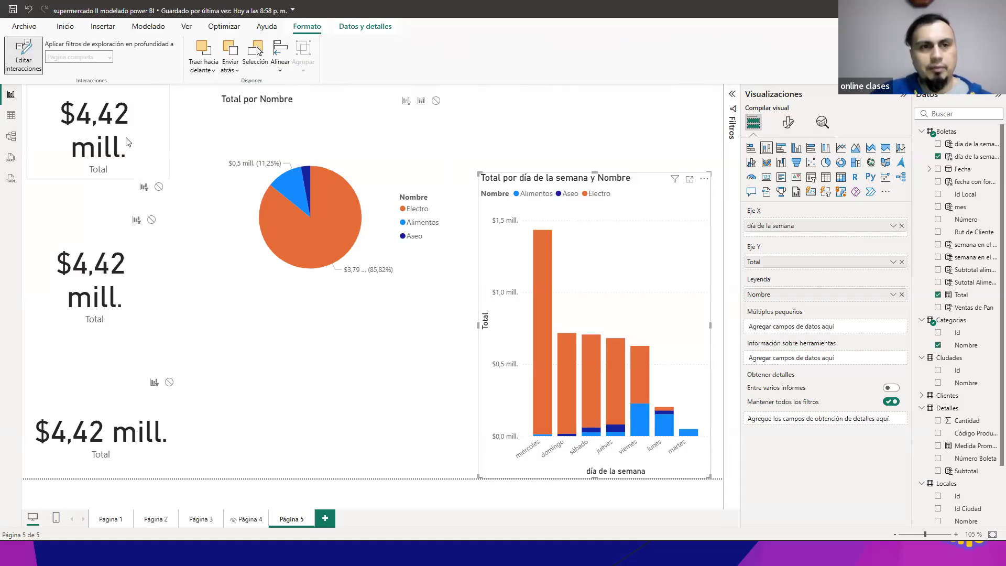
left_click(158, 187)
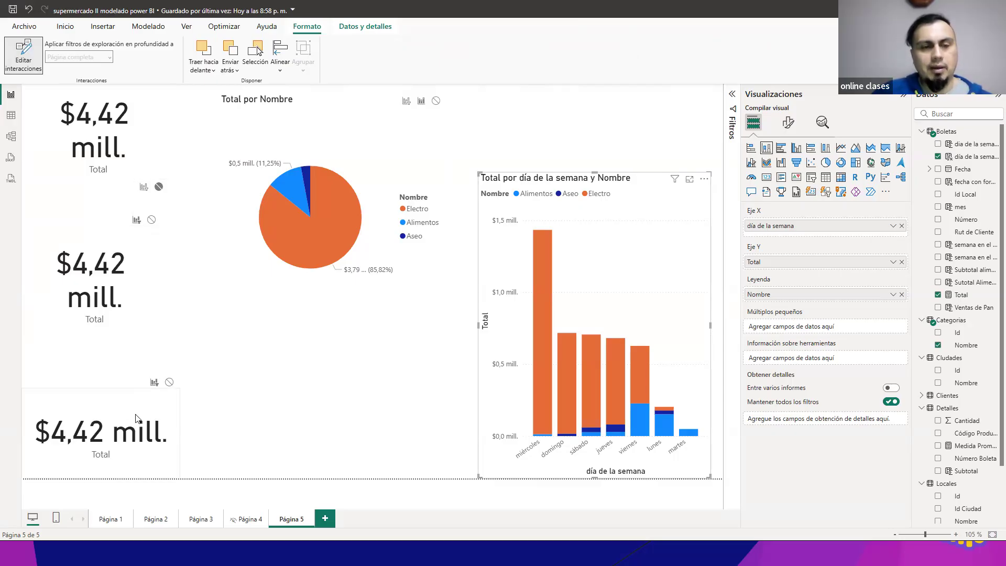
left_click(169, 382)
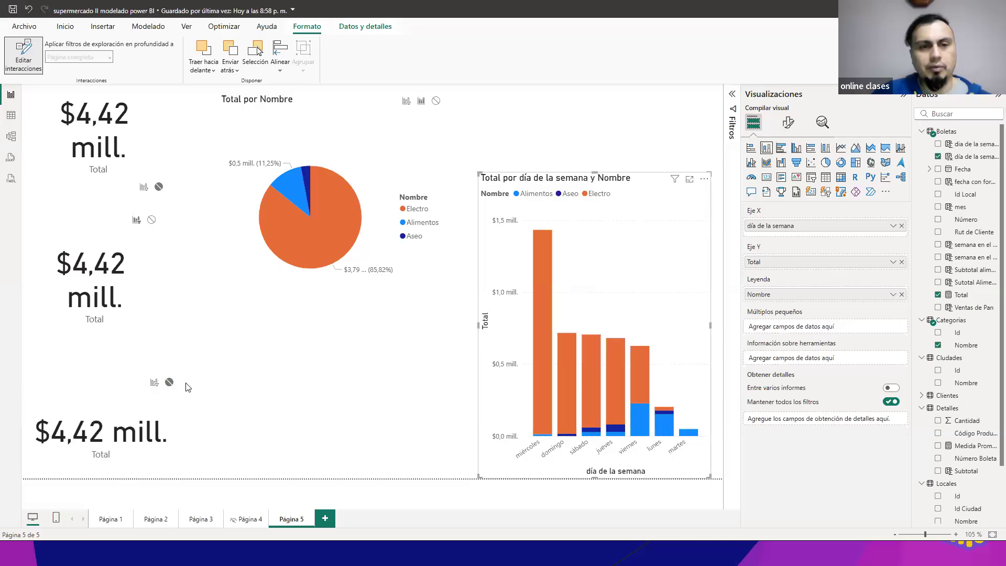
left_click(26, 53)
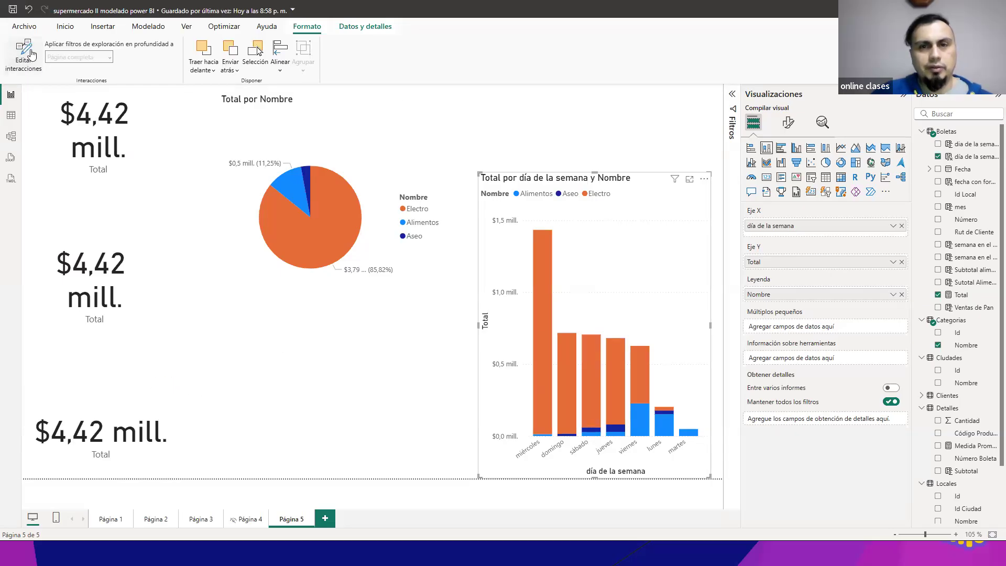
Step: Test the column chart's interactions by toggling its miércoles Electro segment and checking the Total cards
left_click(551, 303)
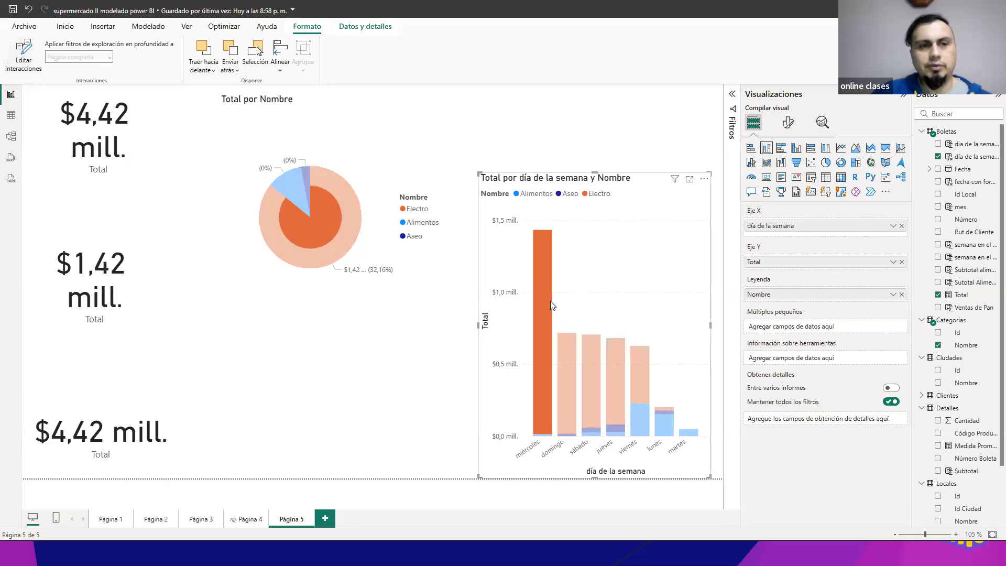
left_click(550, 301)
left_click(550, 301)
left_click(548, 302)
left_click(548, 301)
left_click(548, 300)
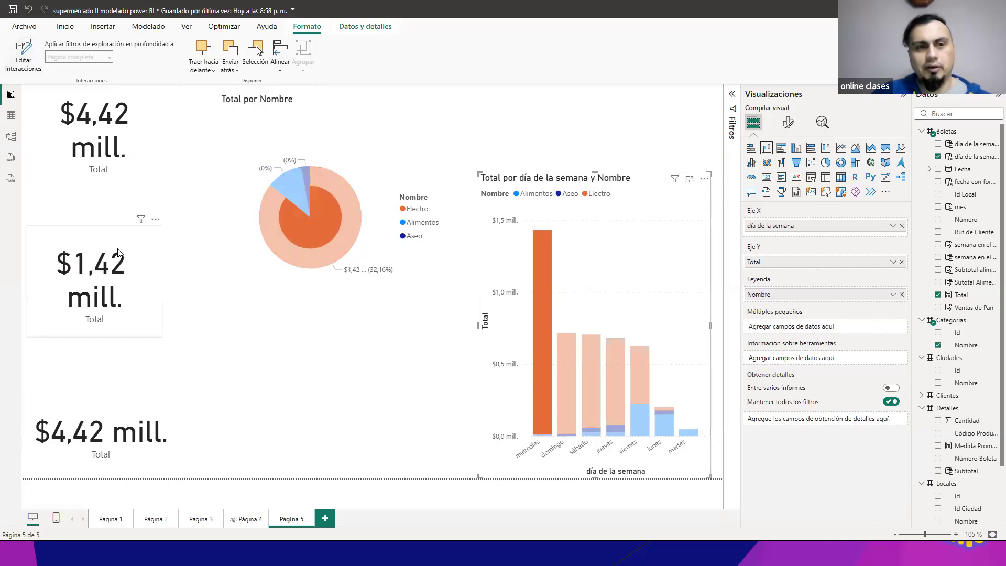
left_click(555, 314)
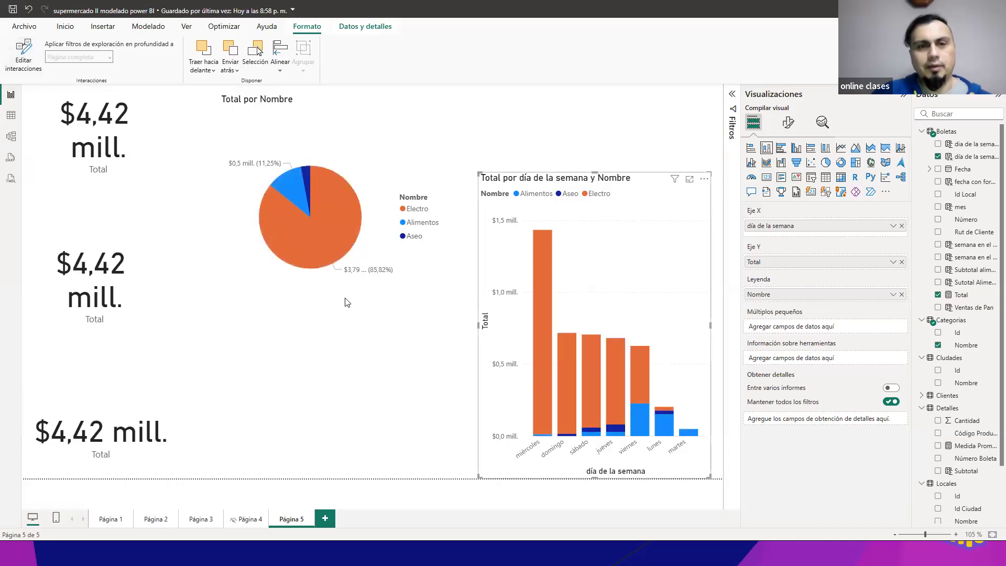
Step: Toggle the pie chart's Electro slice again to compare which Total card it filters
left_click(300, 243)
left_click(300, 243)
left_click(299, 243)
left_click(300, 243)
left_click(300, 243)
left_click(300, 243)
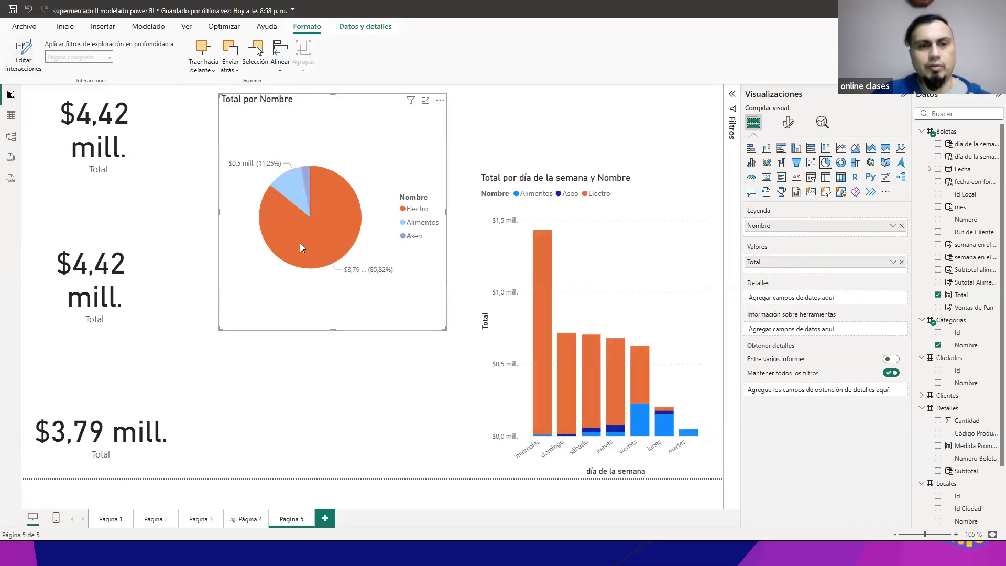
left_click(299, 243)
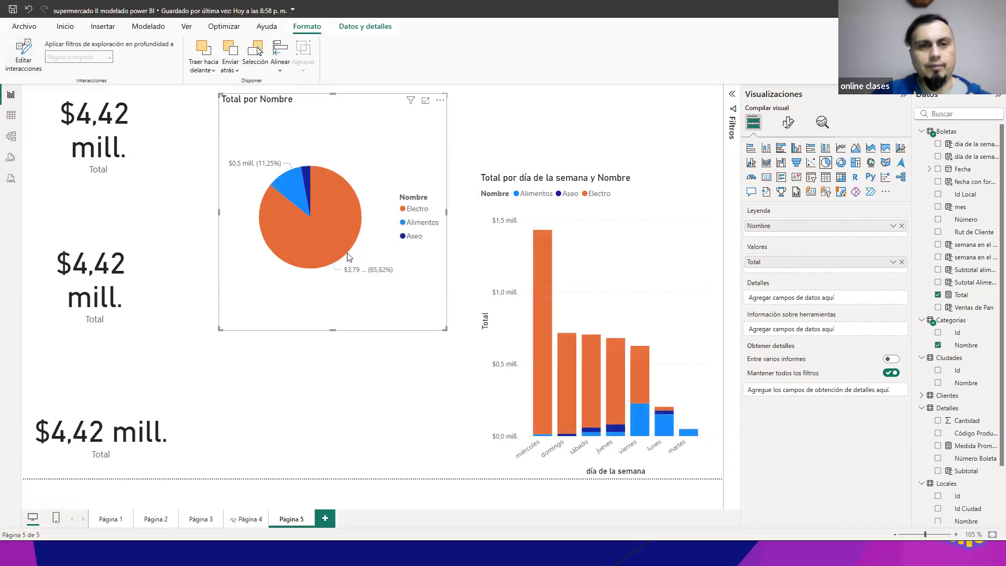
Step: Recheck the column chart's effect on the cards with its miércoles Electro segment, and deselect all visuals
left_click(534, 300)
left_click(534, 299)
left_click(538, 300)
left_click(537, 300)
left_click(372, 365)
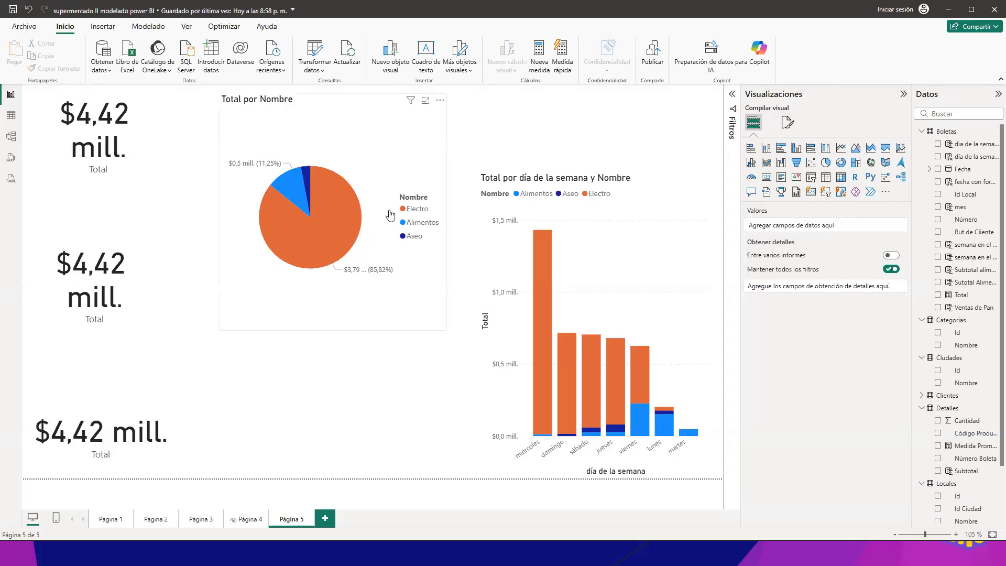
Step: Toggle the pie chart's Electro slice repeatedly to check which Total cards respond, after selecting the uppermost card
left_click(165, 131)
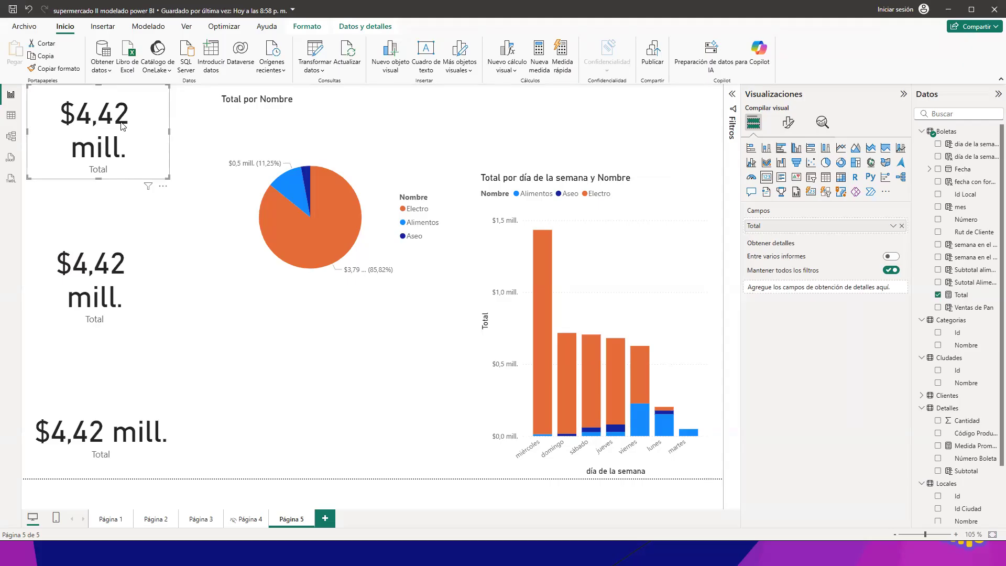
left_click(339, 228)
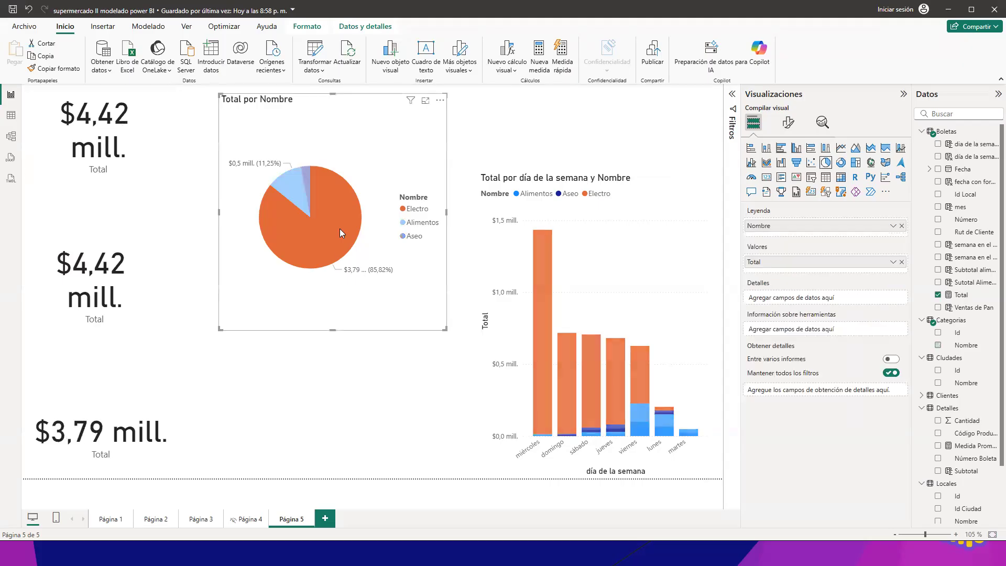
left_click(339, 229)
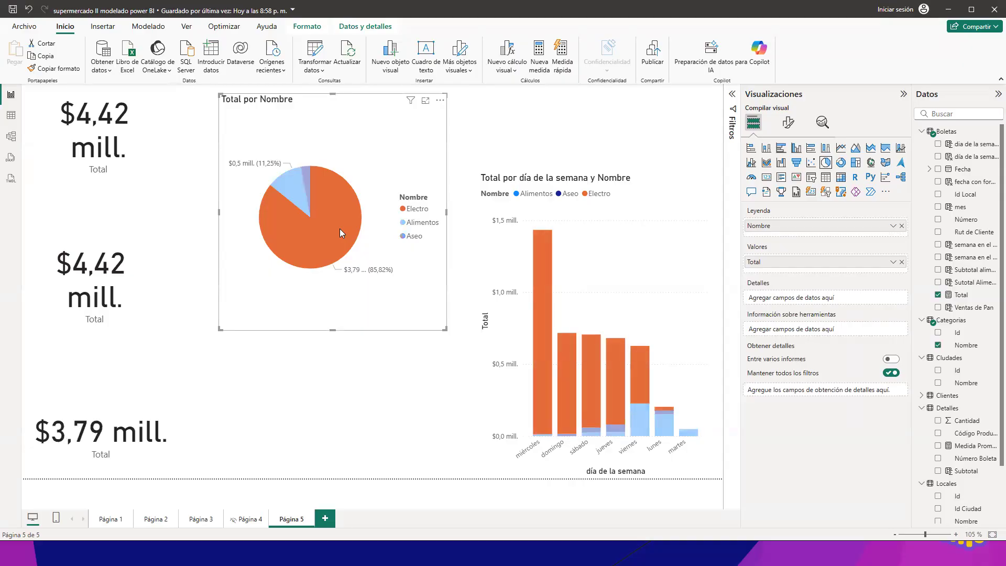
left_click(339, 229)
left_click(340, 229)
left_click(340, 228)
left_click(340, 228)
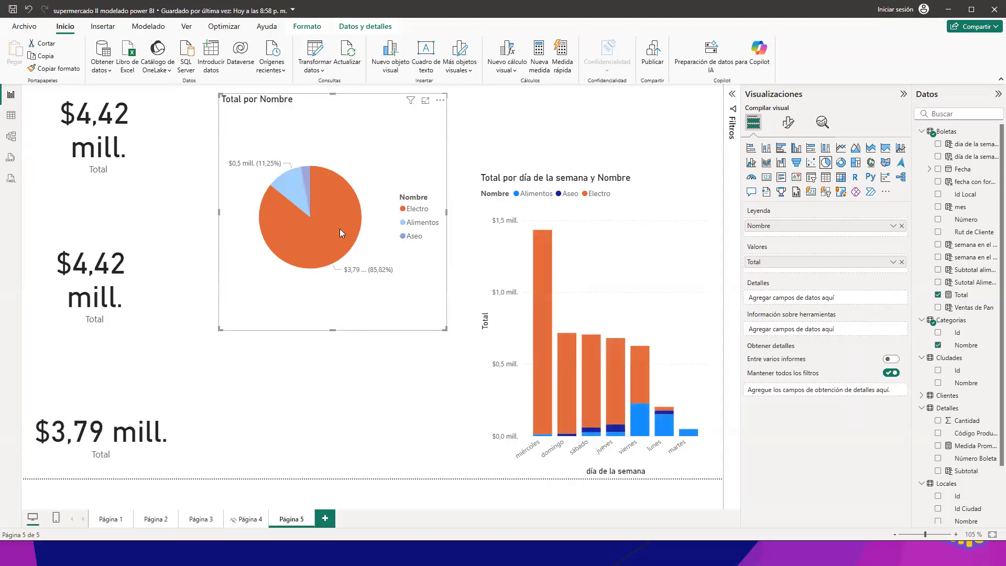
left_click(340, 228)
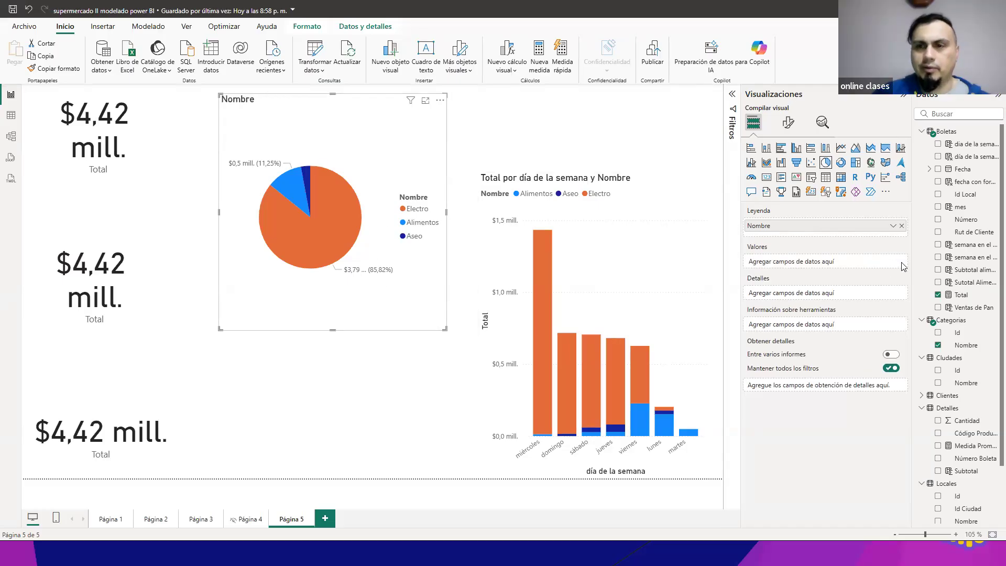
Step: Replace the Total measure in the pie chart's values with the Subtotal field from the Detalles table
left_click(901, 262)
scroll(991, 431, "down", 2)
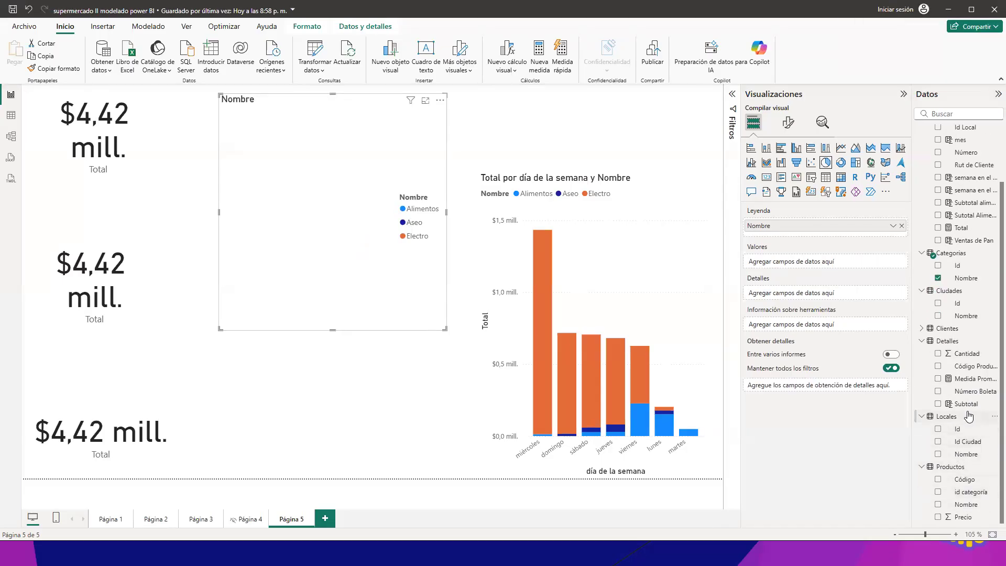
left_click_drag(966, 404, 827, 260)
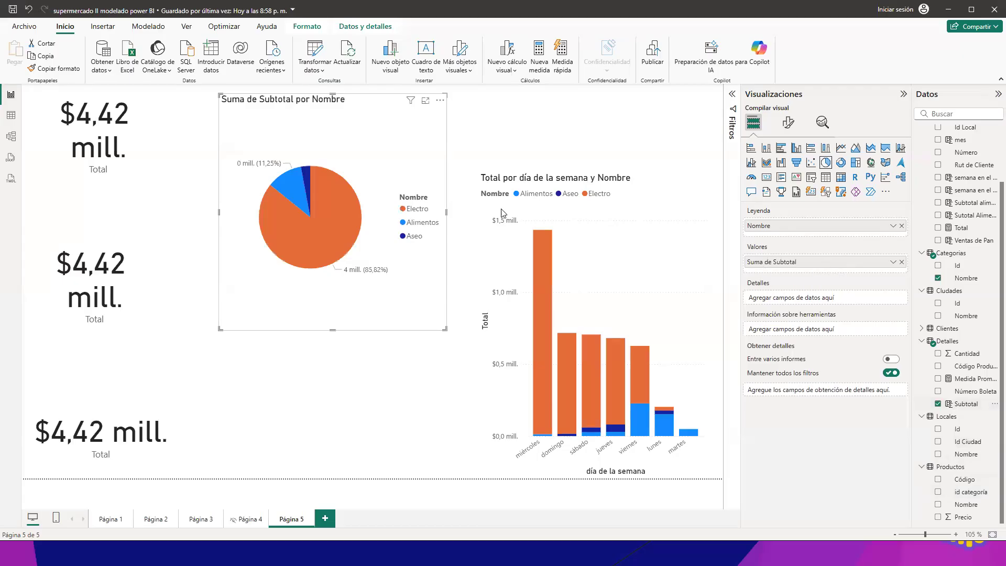
Step: Test how the Electro slice of the Subtotal pie chart affects the lowest Total card, and inspect which field that card uses
left_click(329, 225)
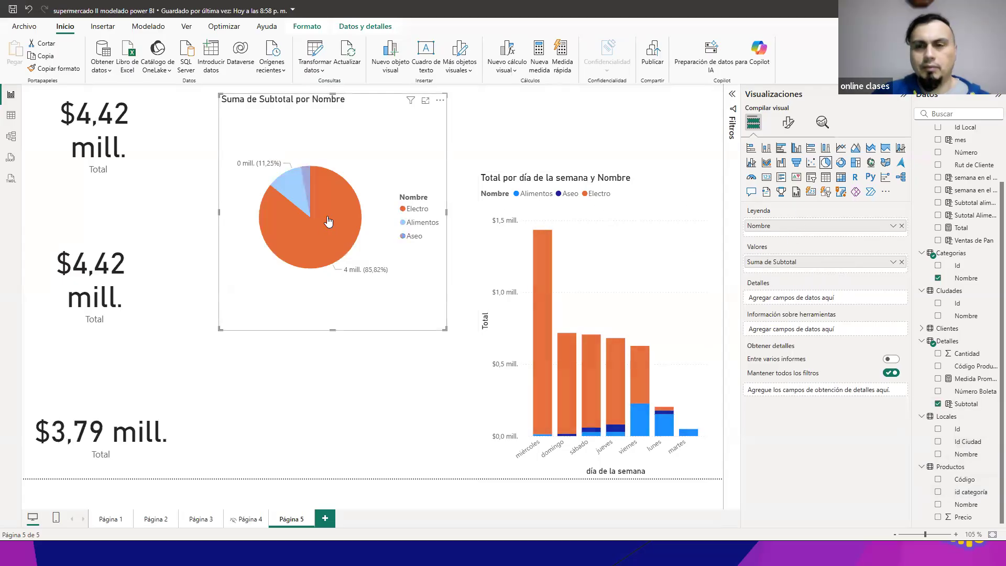
left_click(328, 220)
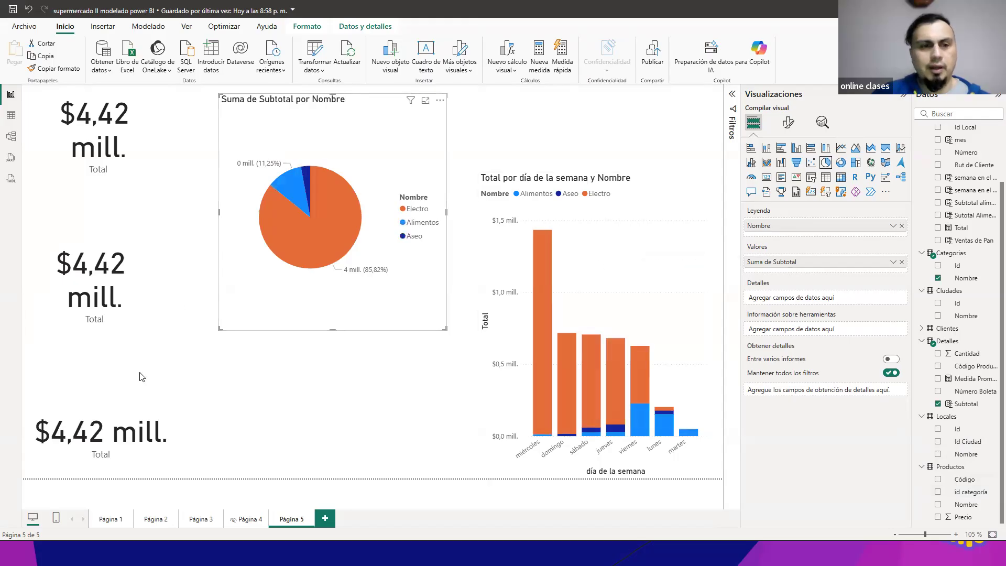
left_click(118, 385)
left_click(96, 399)
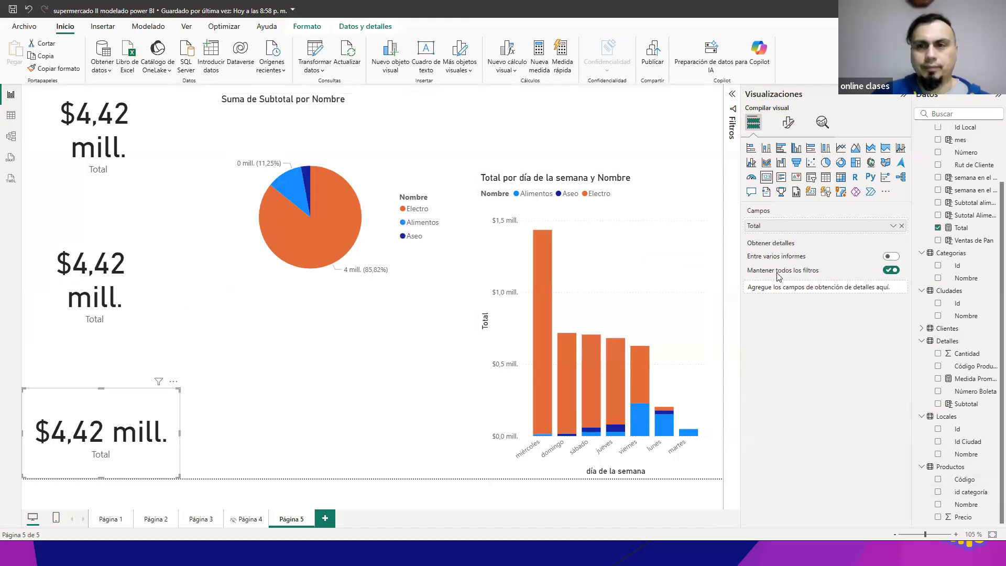
left_click(325, 215)
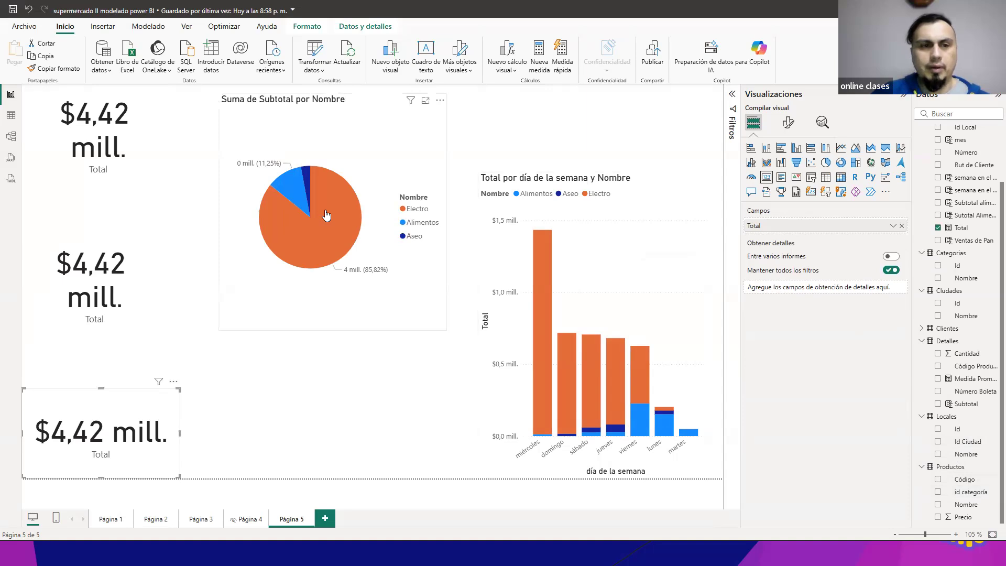
left_click(325, 215)
left_click(326, 215)
left_click(326, 215)
left_click(326, 216)
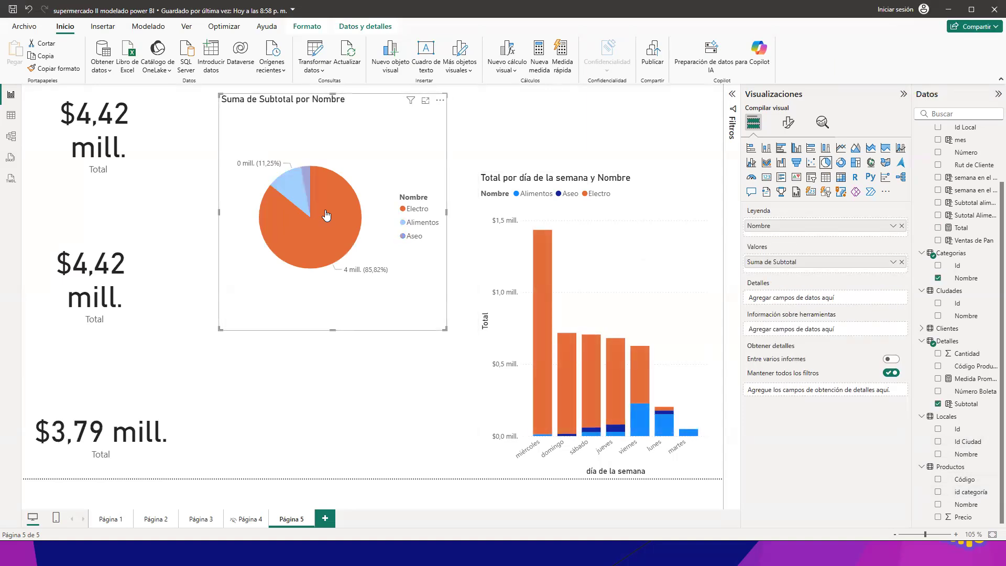
left_click(342, 213)
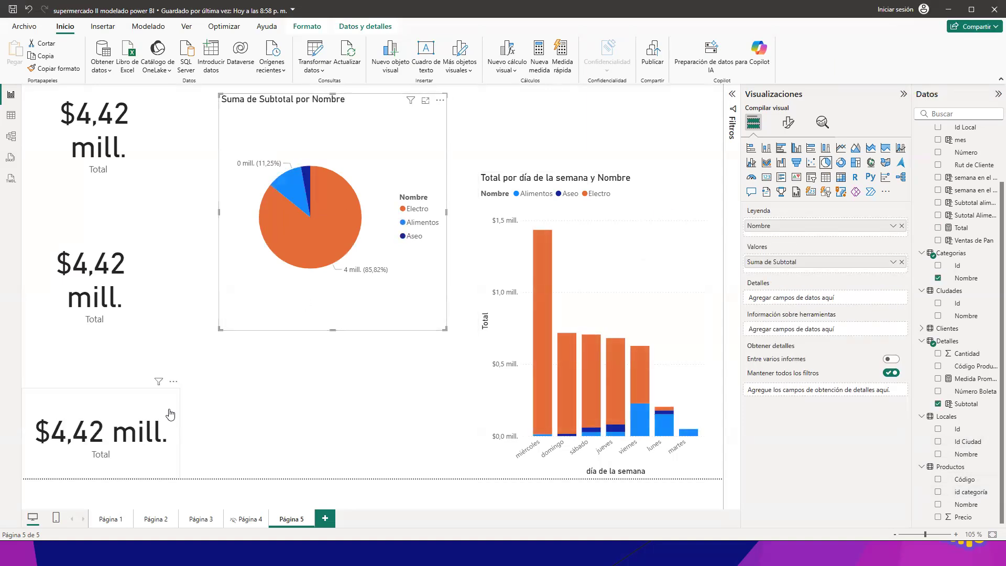
left_click(354, 245)
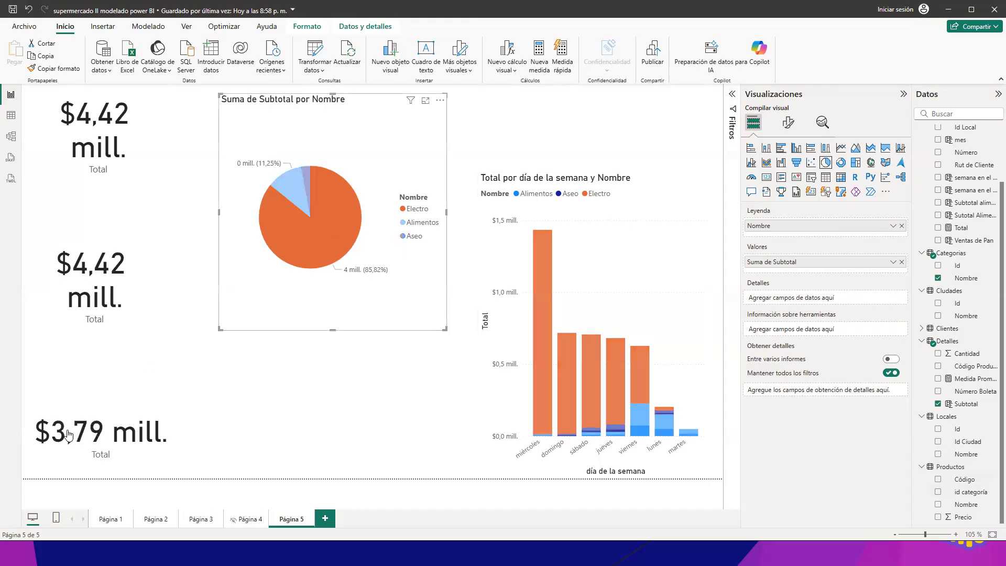
left_click(331, 224)
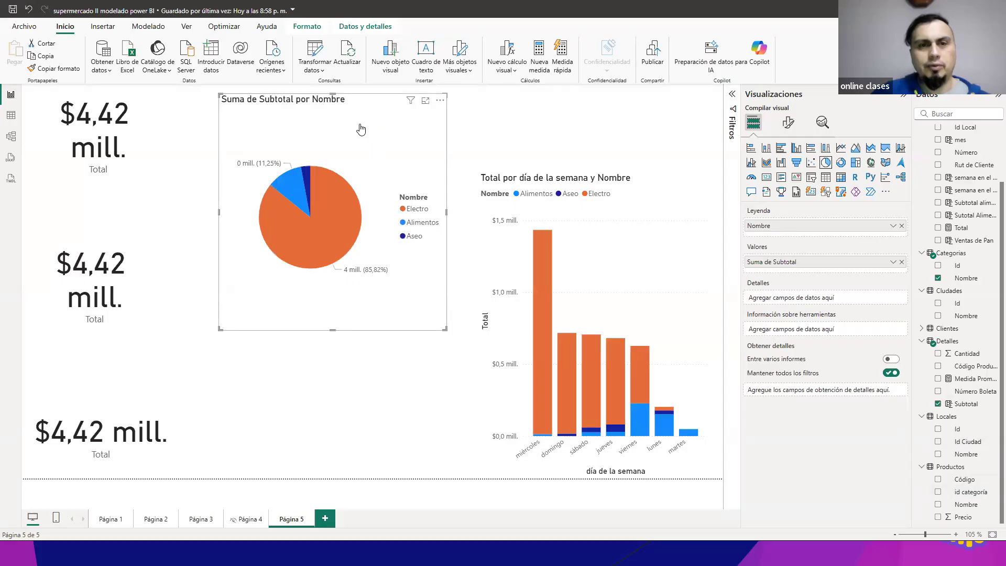
Step: Review the pie chart's interactions with the cards and column chart, keeping the filter on the lowest Total card, and leave interaction editing
left_click(305, 26)
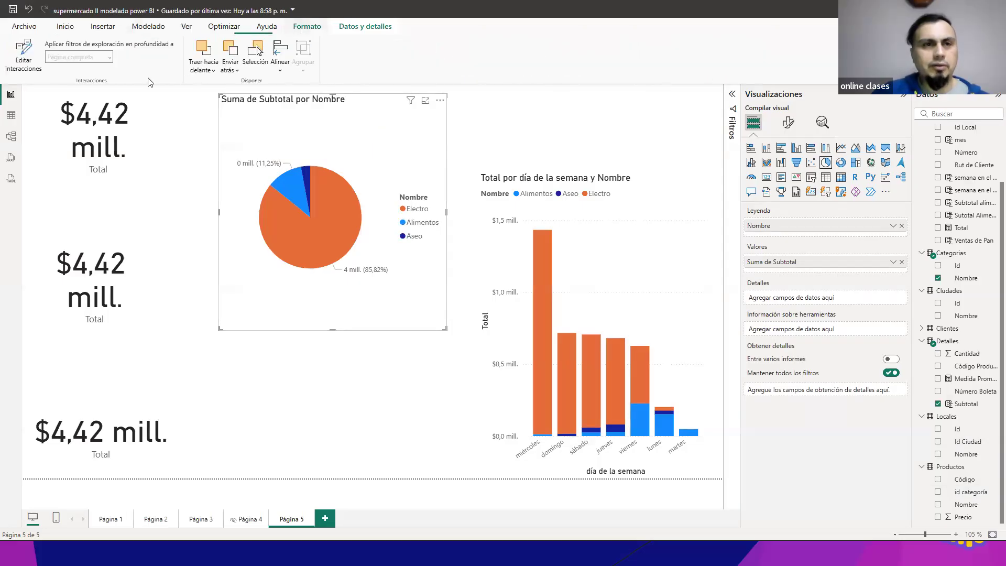
left_click(16, 52)
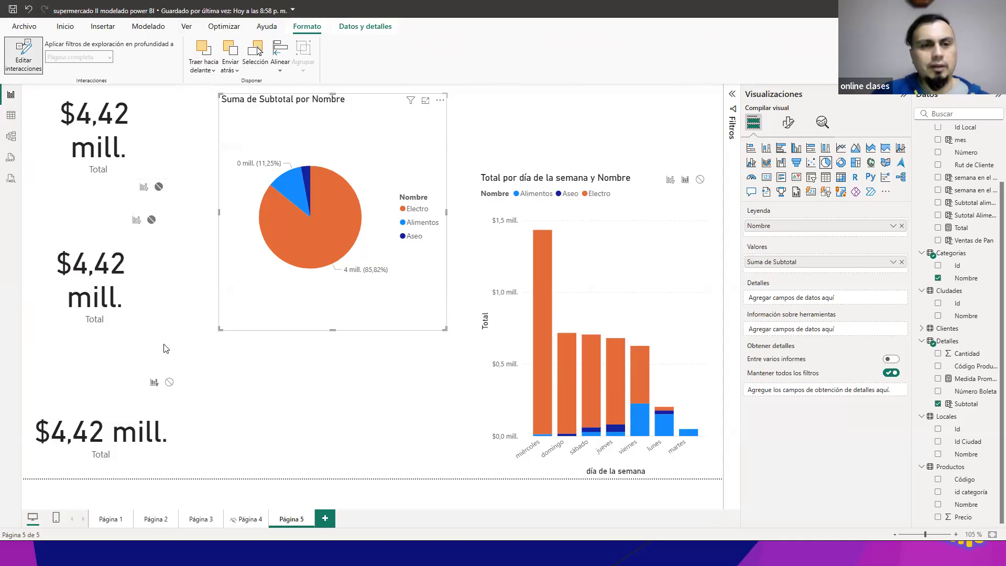
left_click(154, 383)
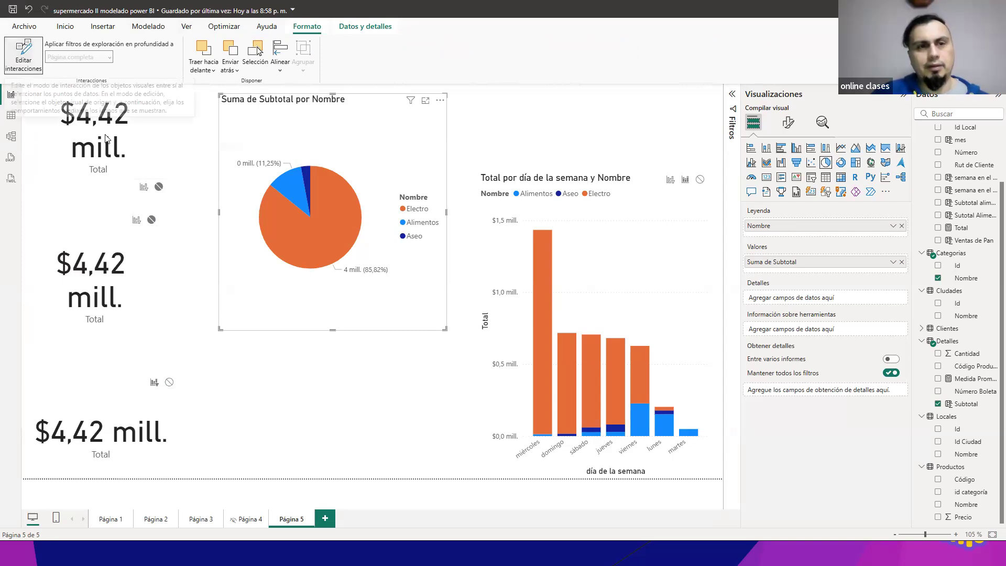
left_click(18, 59)
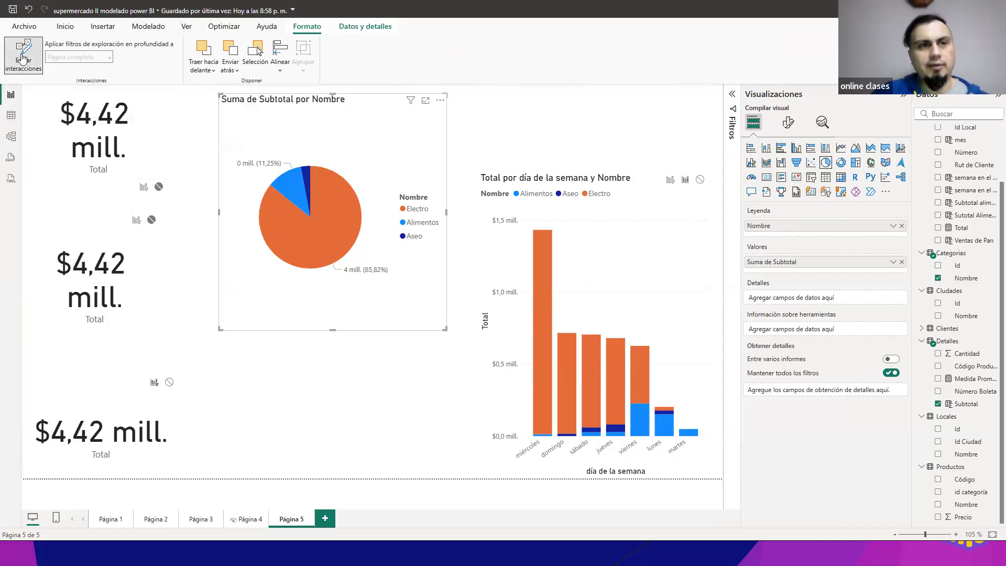
Step: Toggle the pie chart's Electro slice repeatedly to examine its highlighting of the column chart and its effect on the lowest card
left_click(338, 211)
left_click(337, 212)
left_click(337, 212)
left_click(337, 211)
left_click(337, 211)
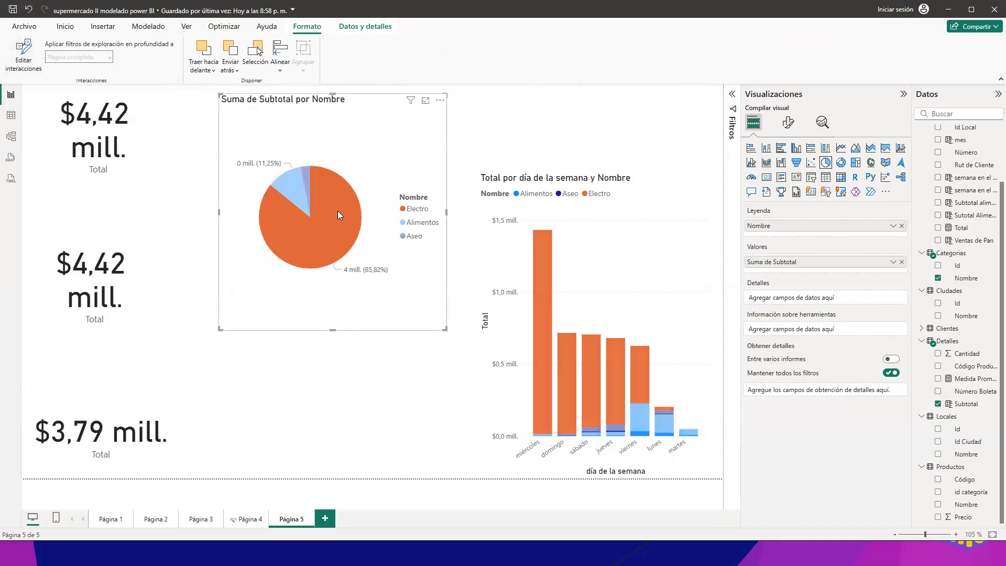
left_click(338, 211)
left_click(338, 210)
left_click(337, 210)
left_click(338, 210)
left_click(337, 211)
left_click(337, 211)
left_click(337, 210)
left_click(338, 211)
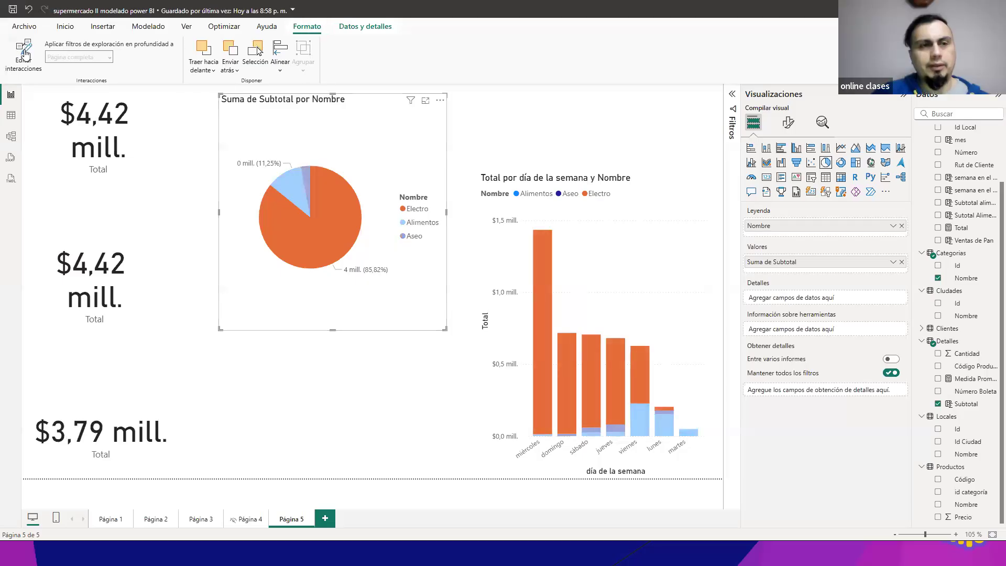
left_click(358, 195)
left_click(351, 195)
left_click(325, 209)
left_click(324, 213)
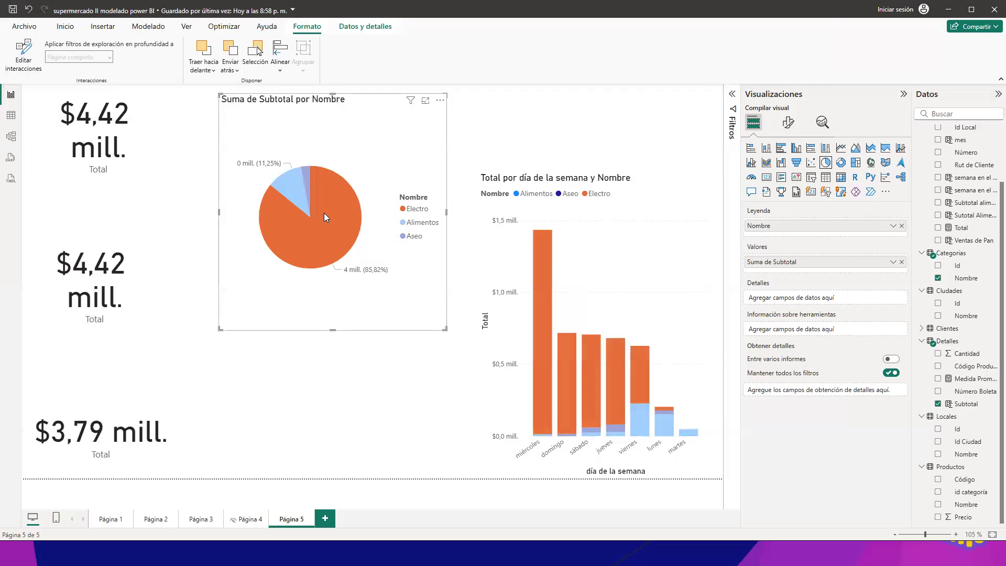
left_click(647, 177)
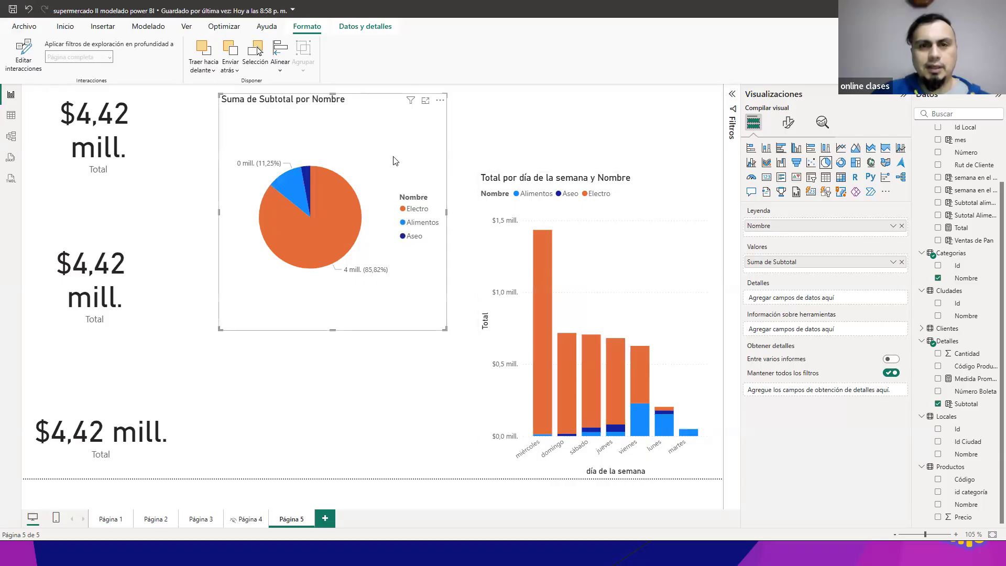
Step: Edit the pie chart's interactions so it filters the column chart instead of highlighting it, and leave interaction editing
left_click(545, 220)
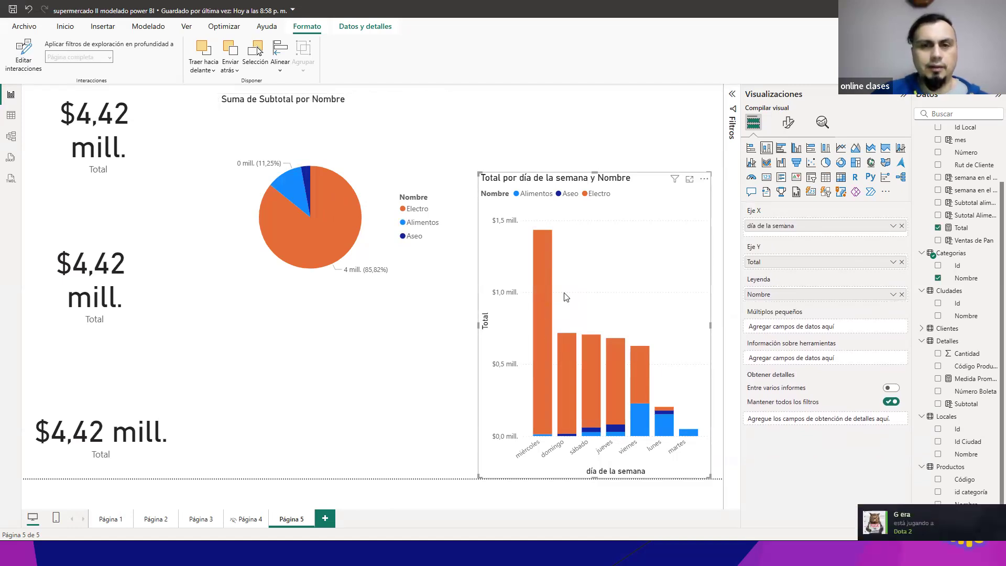
left_click(380, 161)
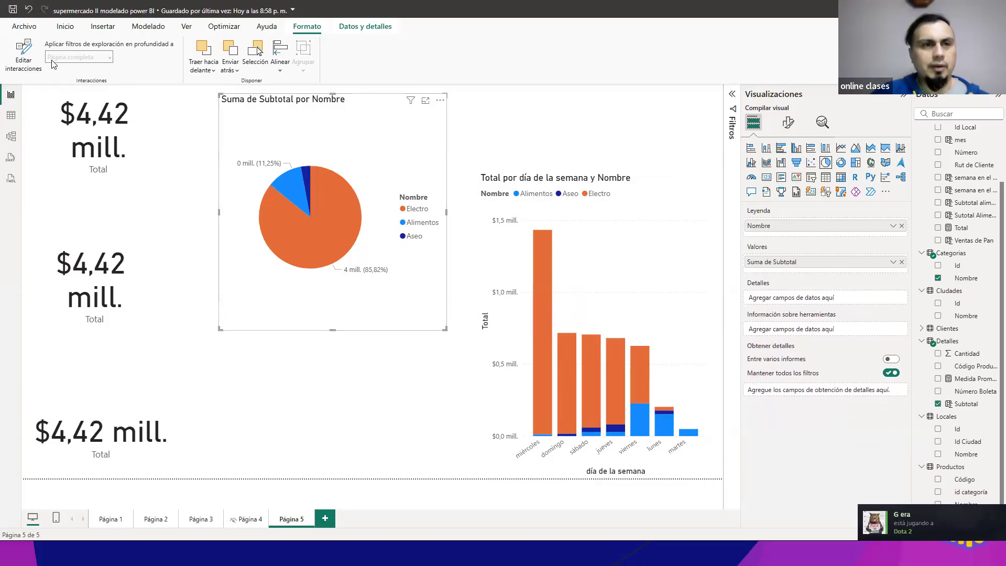
left_click(22, 55)
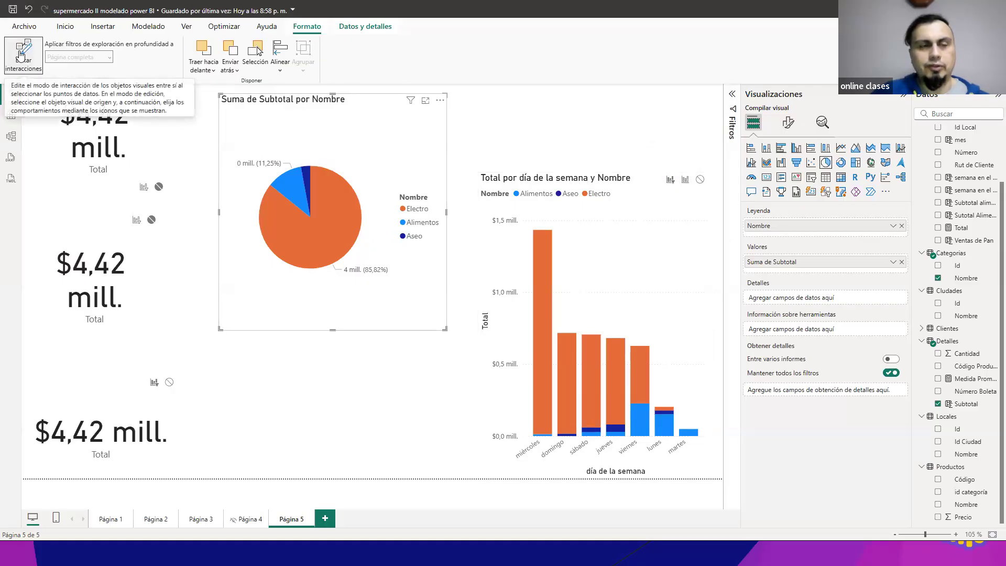
left_click(21, 53)
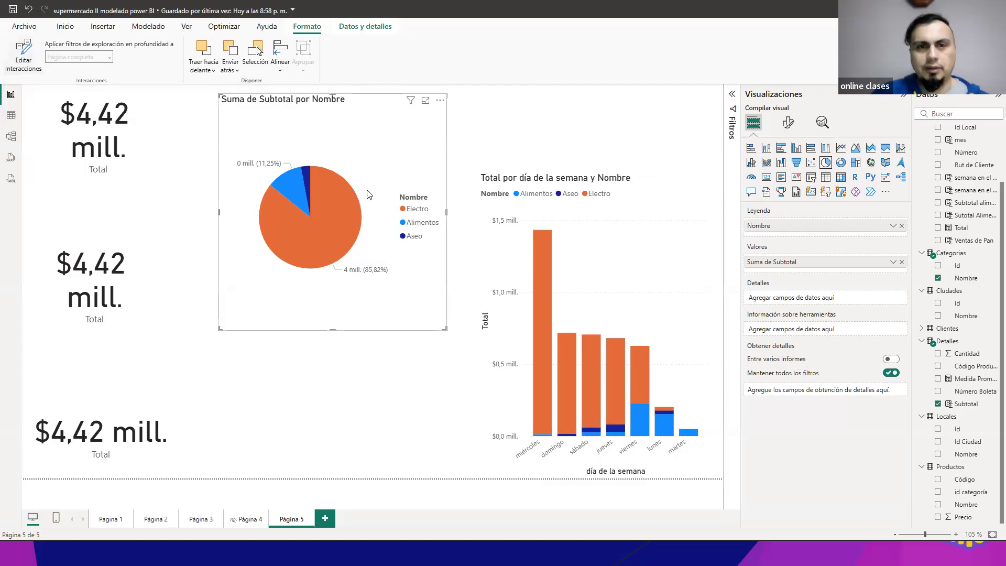
Step: Test the new filter interaction by repeatedly toggling the pie chart's Electro slice and checking the column chart
left_click(332, 192)
left_click(333, 192)
left_click(332, 190)
left_click(332, 190)
left_click(331, 191)
left_click(332, 191)
left_click(331, 189)
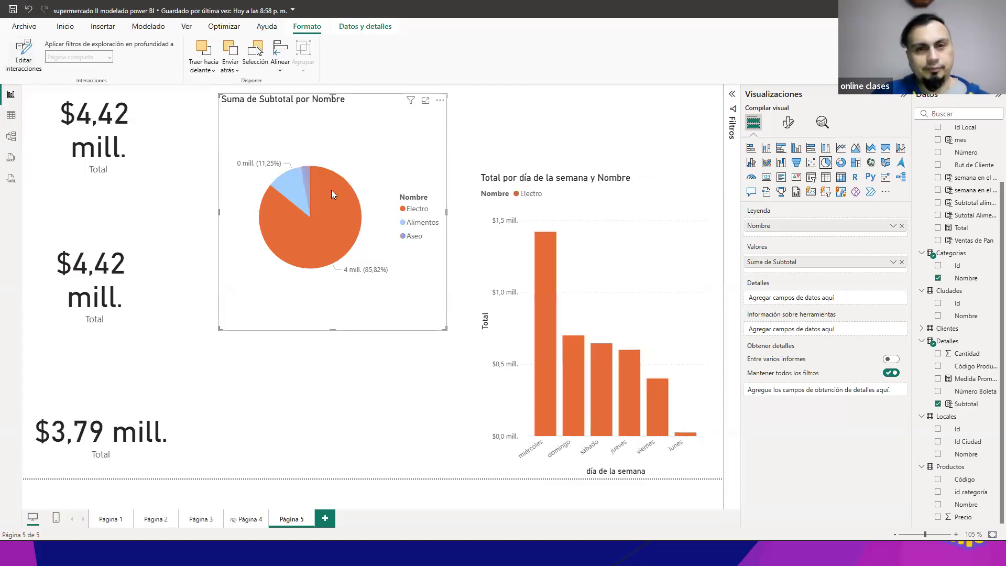
left_click(331, 190)
left_click(331, 190)
left_click(331, 189)
left_click(331, 190)
left_click(331, 189)
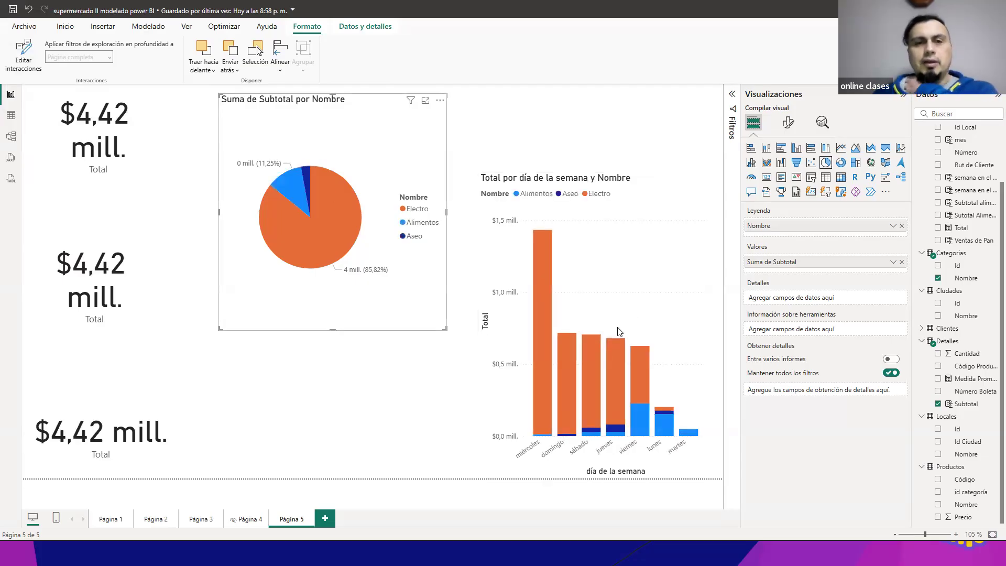
left_click(355, 221)
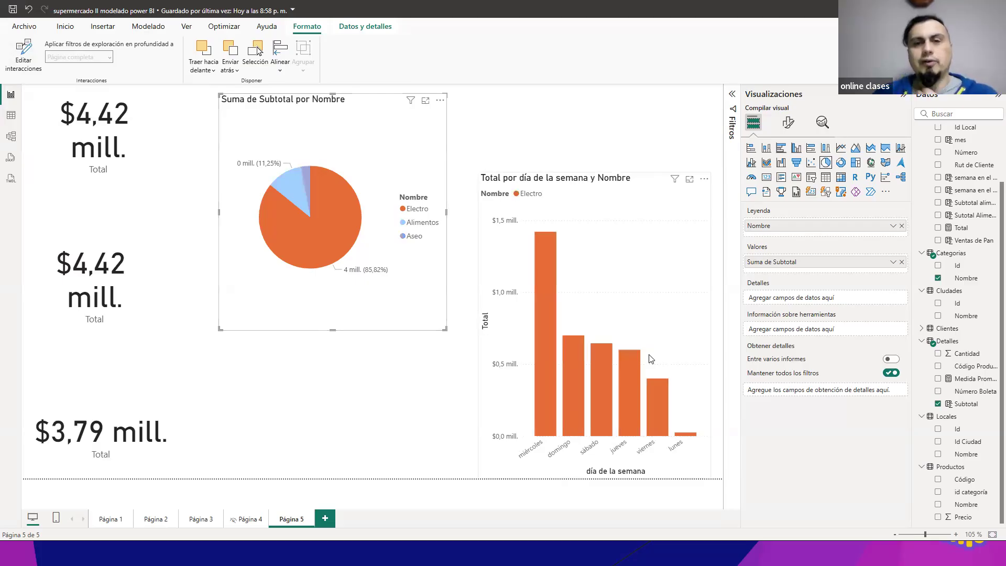
left_click(351, 195)
left_click(343, 208)
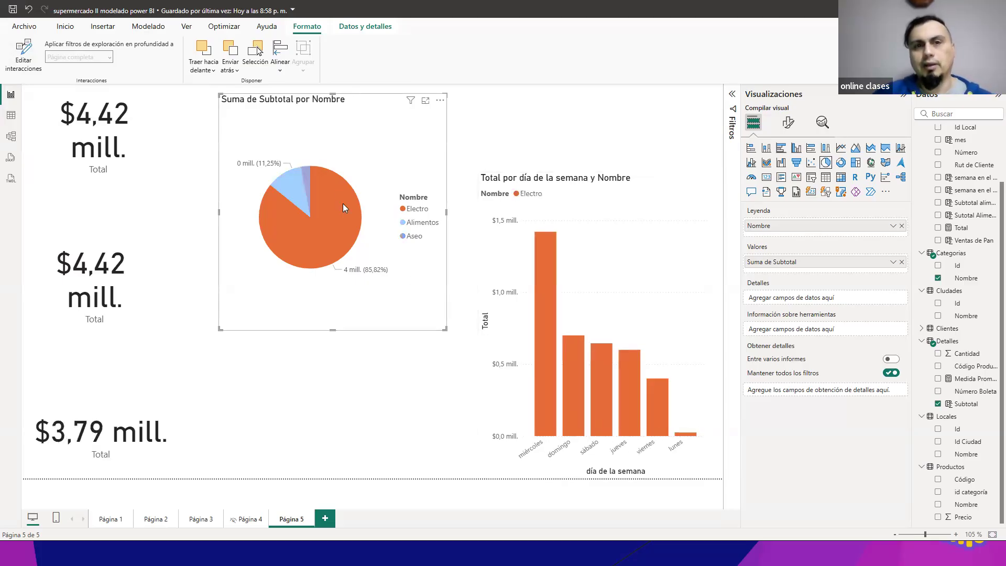
left_click(364, 220)
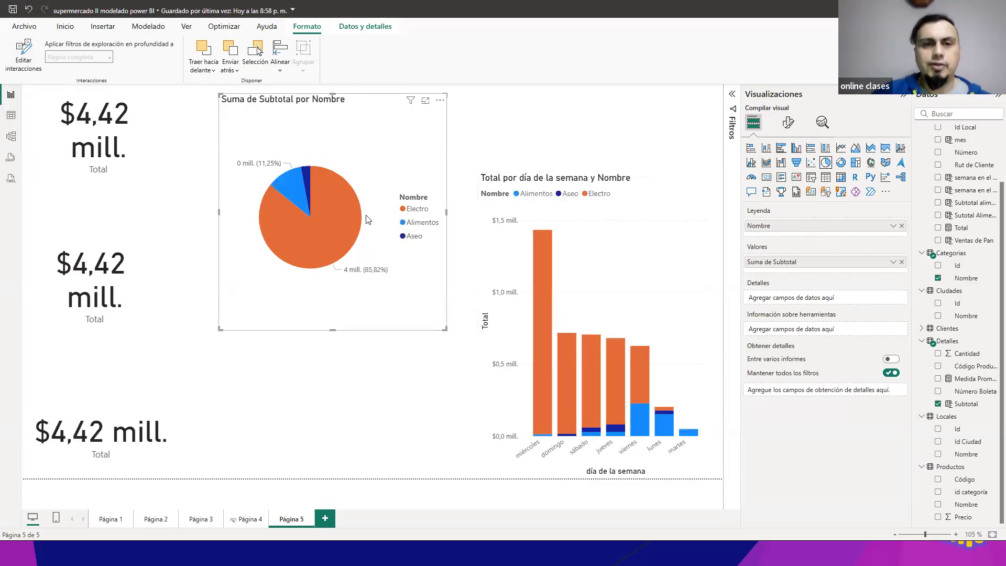
left_click(357, 221)
left_click(350, 221)
left_click(349, 218)
left_click(349, 218)
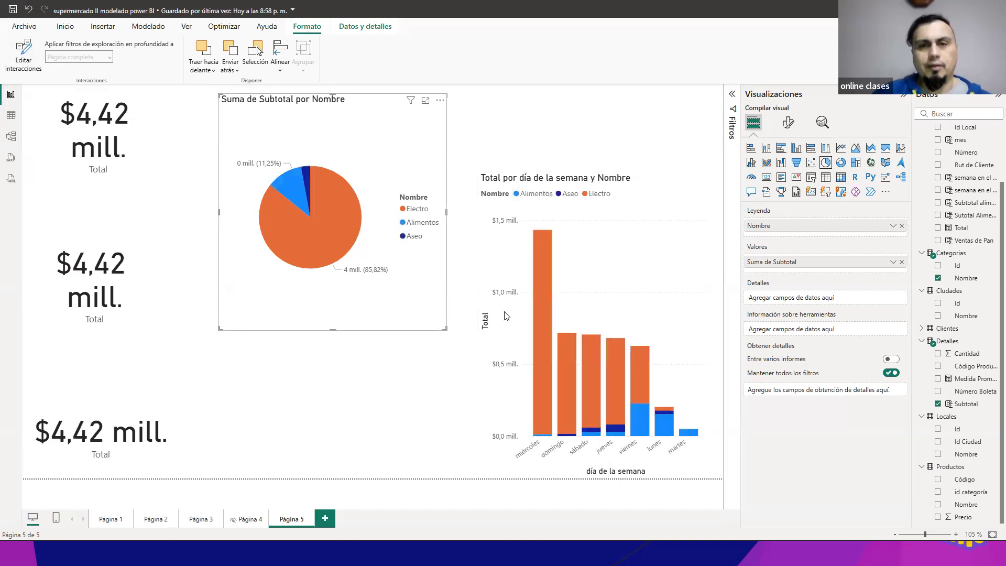
Step: Toggle the column chart's miércoles Electro segment to compare its effect on the pie chart and the middle Total card
left_click(545, 286)
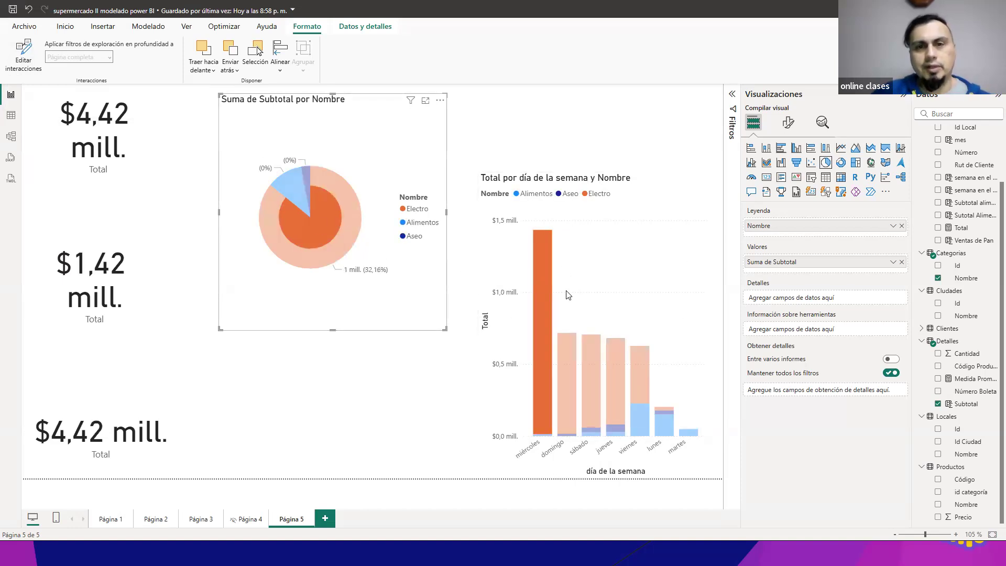
left_click(542, 274)
left_click(542, 273)
left_click(542, 273)
left_click(542, 273)
left_click(542, 273)
left_click(542, 274)
left_click(542, 273)
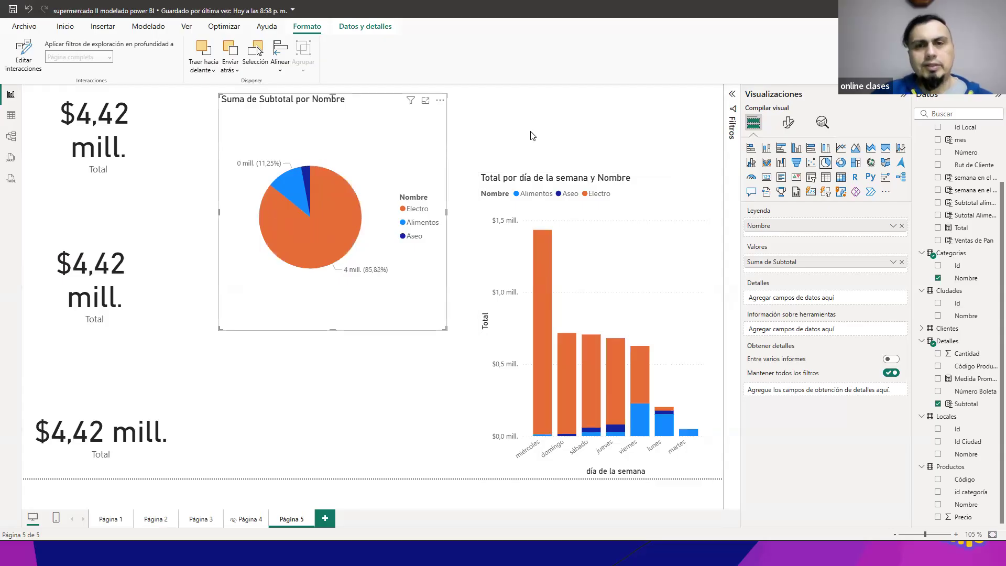
Step: Edit the column chart's interactions so it filters the pie chart, and leave interaction editing
left_click(620, 219)
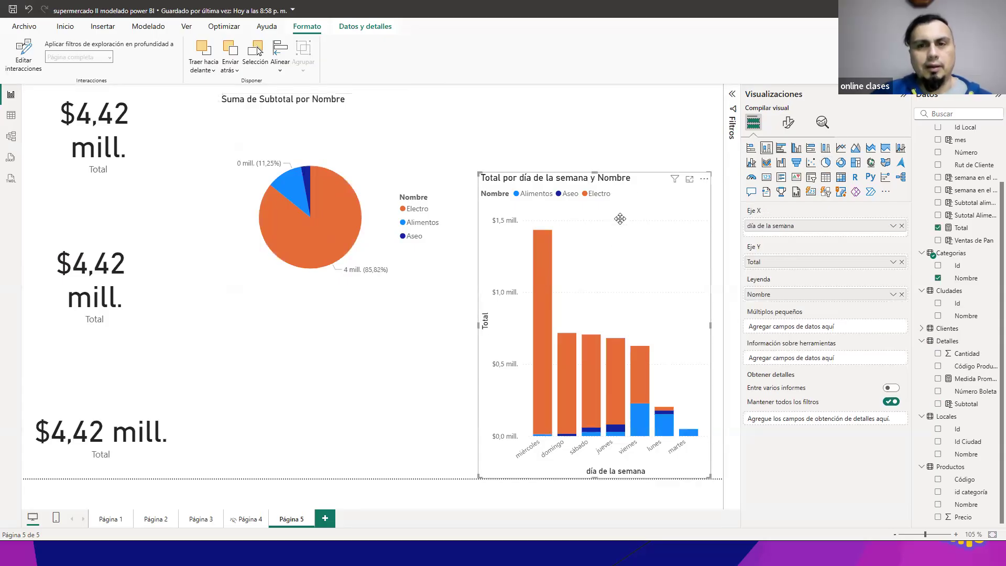
left_click(26, 61)
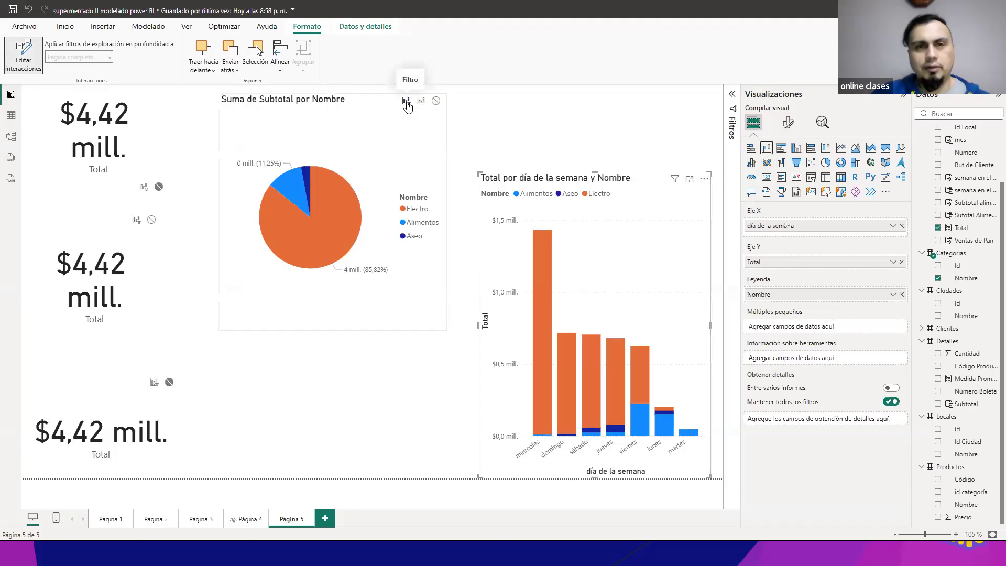
left_click(23, 55)
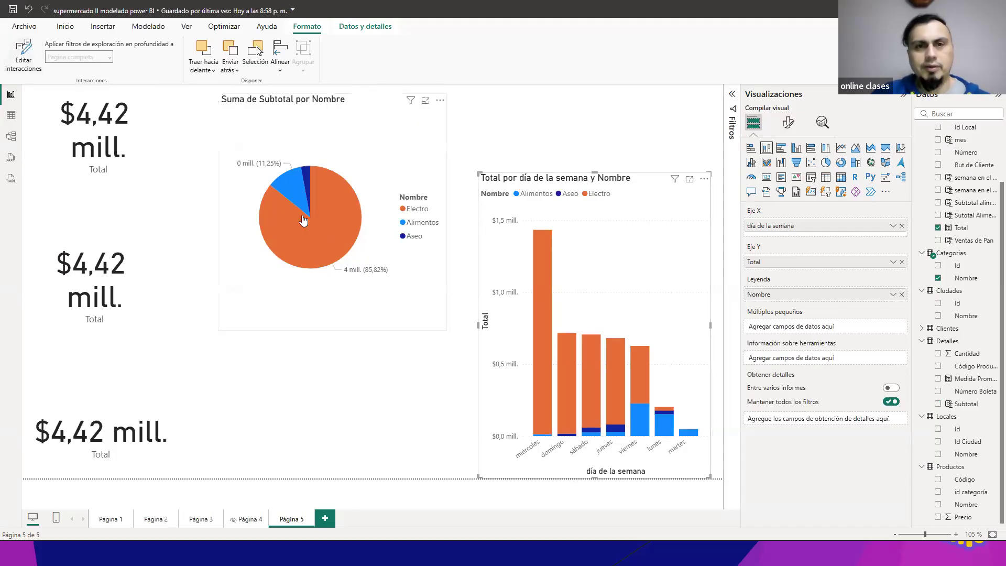
Step: Toggle the column chart's miércoles Electro and viernes Alimentos segments to check how they filter the pie chart and middle Total card
left_click(555, 321)
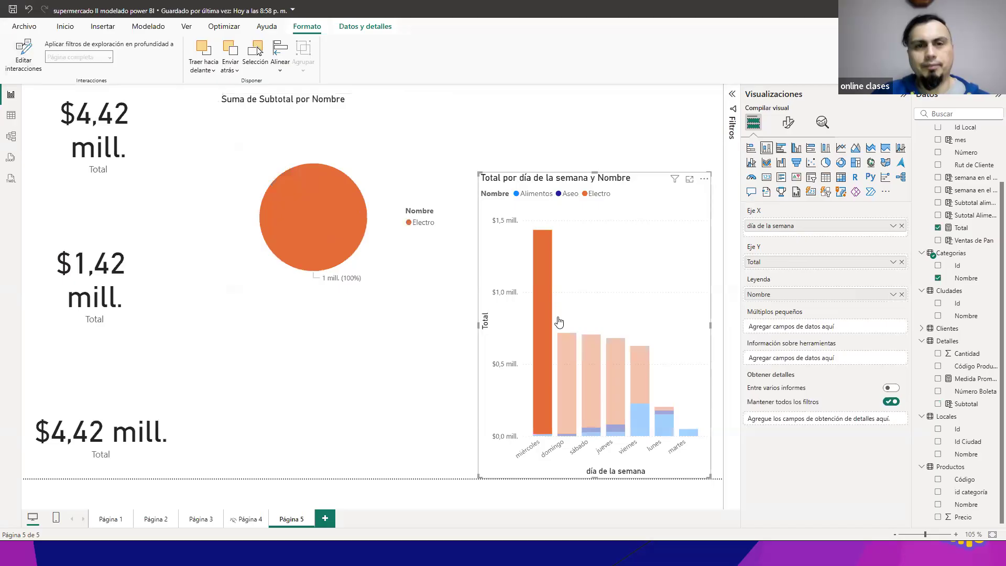
left_click(559, 322)
left_click(640, 416)
left_click(654, 417)
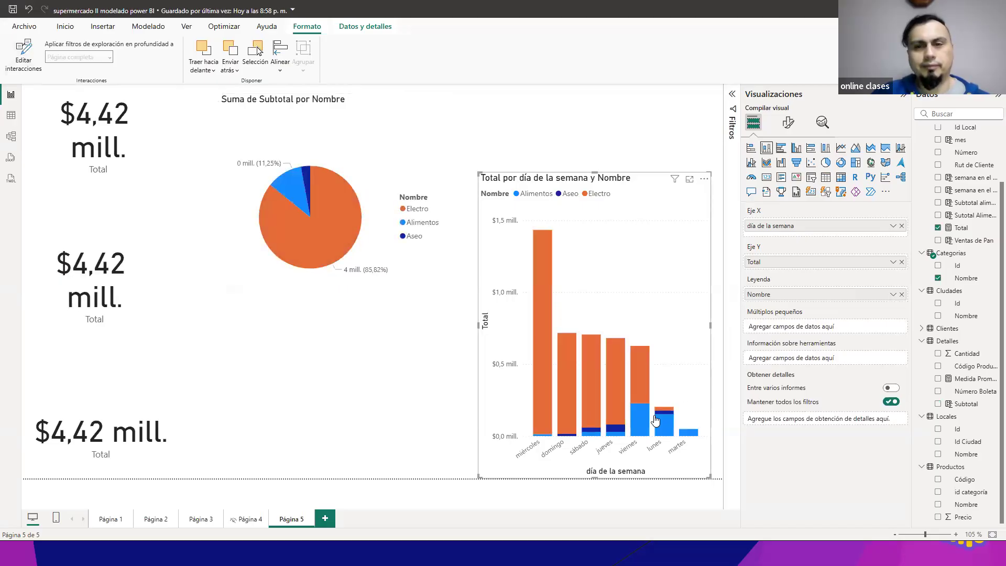
left_click(656, 420)
left_click(648, 422)
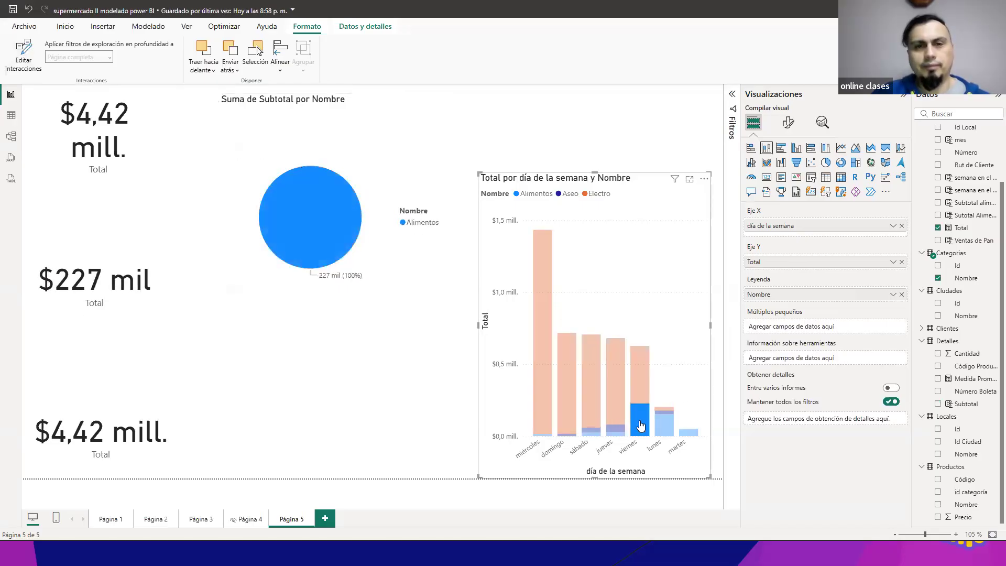
left_click(641, 417)
left_click(332, 200)
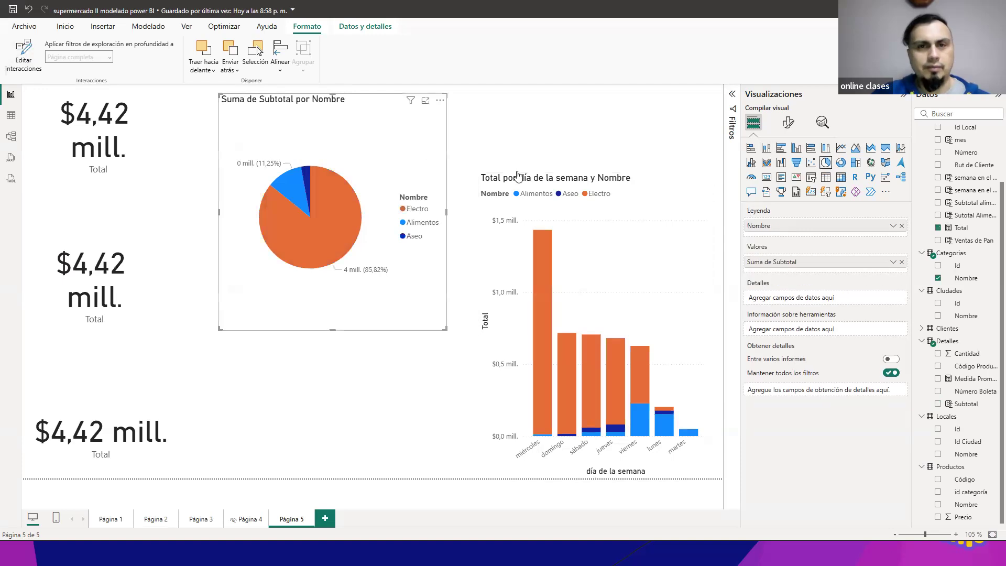
Step: Edit the column chart's interactions so it highlights the pie chart instead of filtering it, and leave interaction editing
left_click(673, 212)
left_click(23, 55)
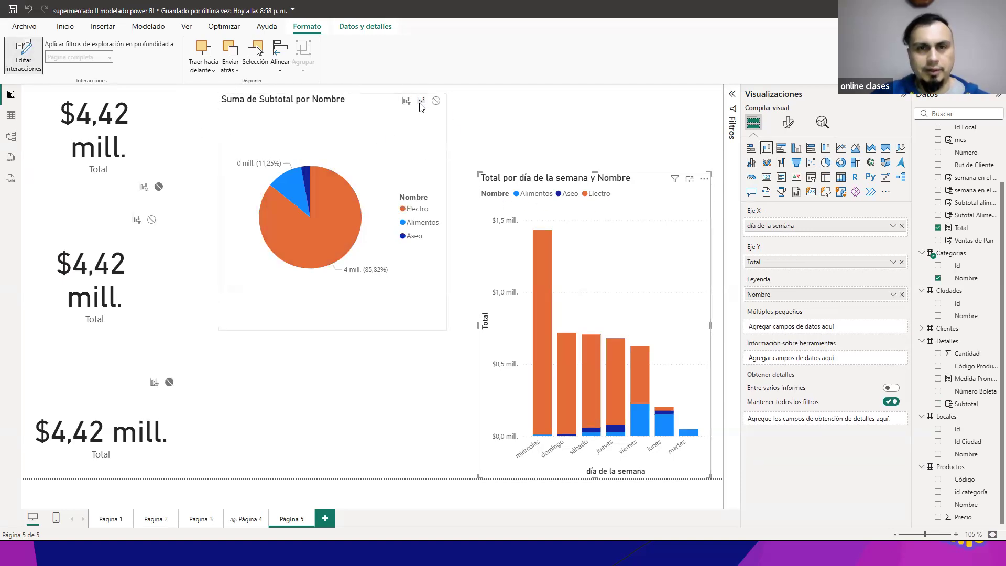
left_click(23, 55)
Step: Toggle the column chart's miércoles Electro segment repeatedly to examine its highlighting of the pie chart
left_click(544, 321)
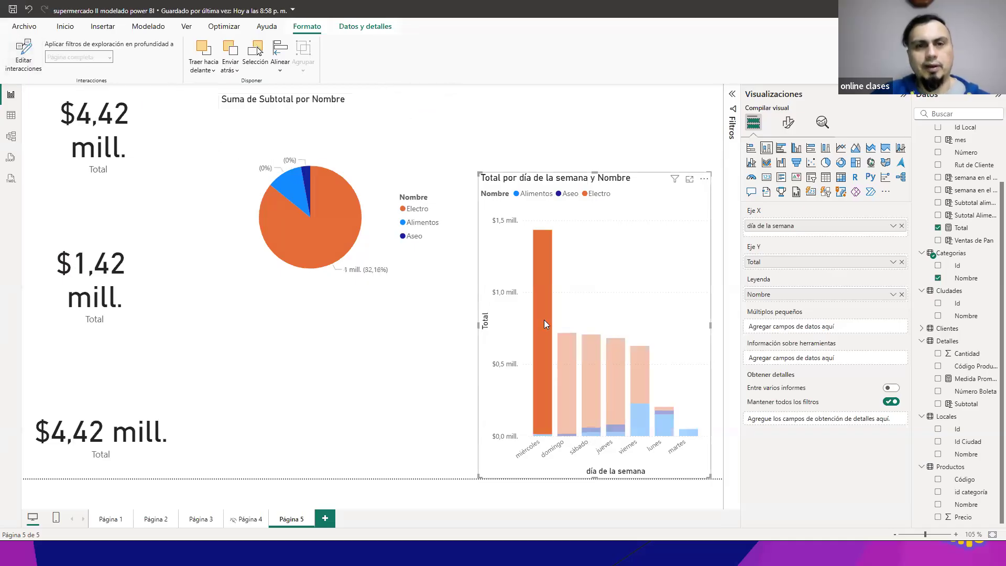
left_click(544, 320)
left_click(544, 321)
left_click(544, 320)
left_click(544, 320)
left_click(544, 320)
Step: Select the Electro segments of the different weekdays in turn, ending on miércoles, to compare the pie chart's highlighting and the middle Total card
left_click(569, 347)
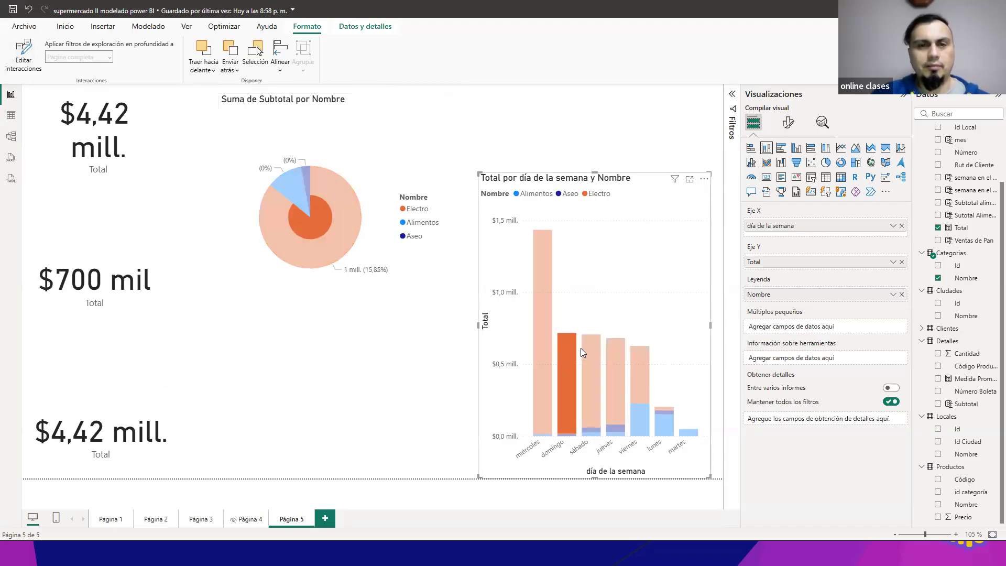
left_click(591, 352)
left_click(613, 355)
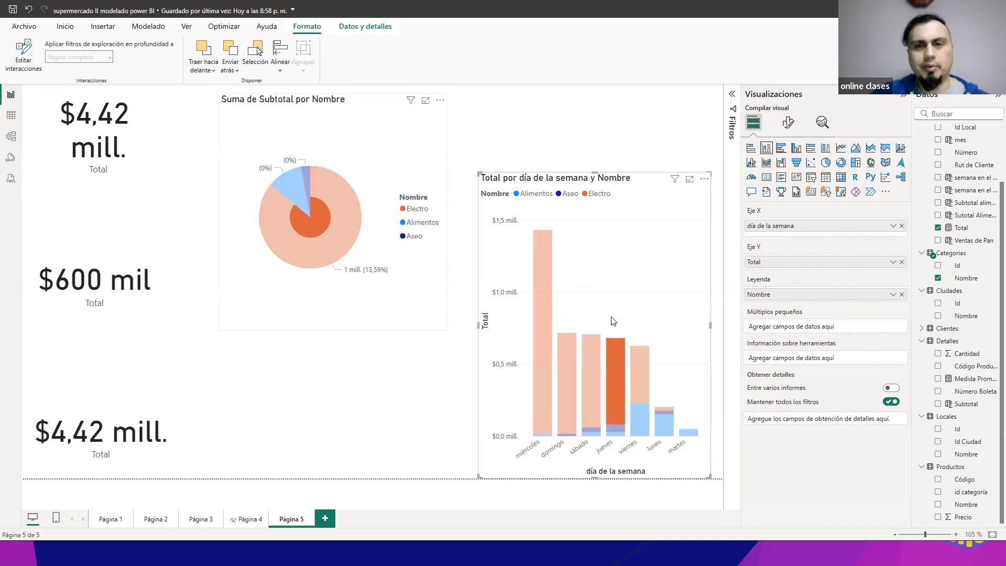
left_click(643, 359)
left_click(543, 300)
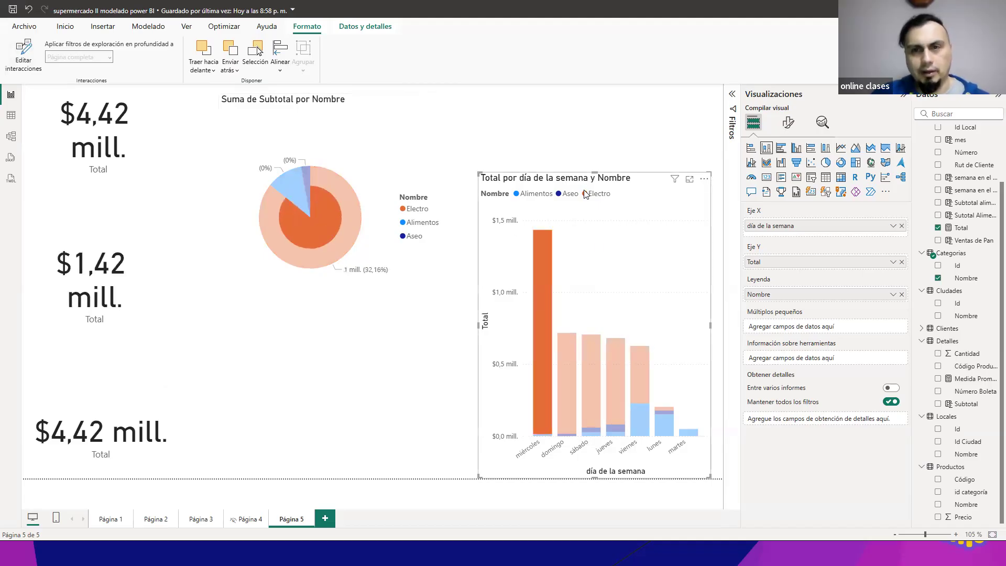
left_click(570, 354)
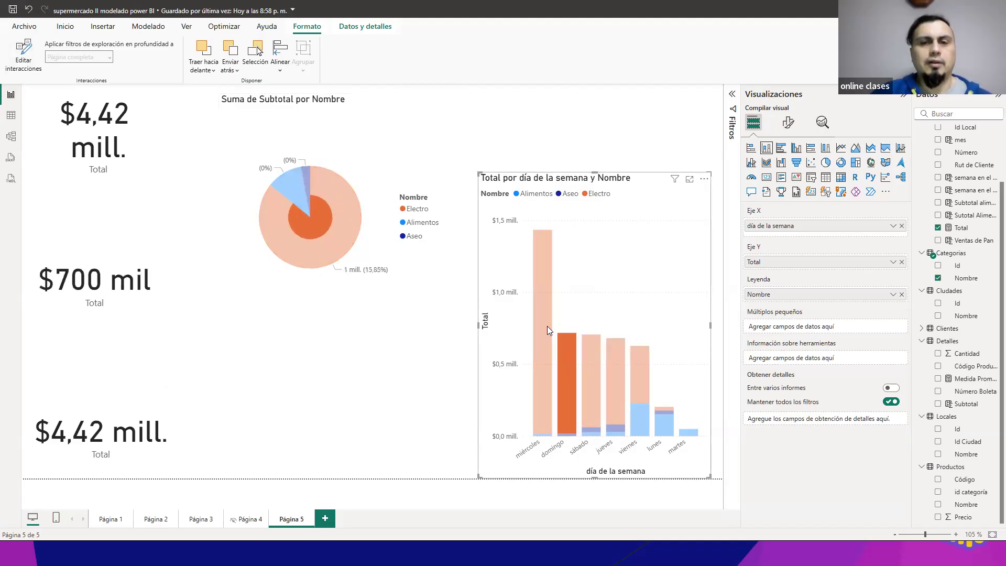
left_click(545, 320)
left_click(569, 347)
left_click(597, 348)
left_click(621, 349)
left_click(639, 367)
left_click(545, 324)
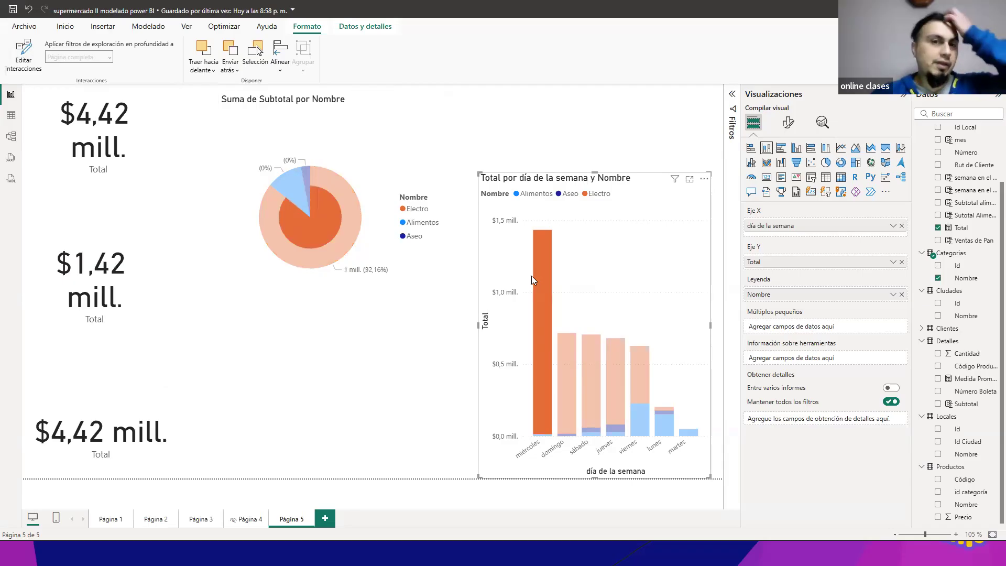
Step: Toggle the pie chart's Electro slice to check its filtering of the column chart and the lowest Total card
left_click(336, 205)
left_click(334, 207)
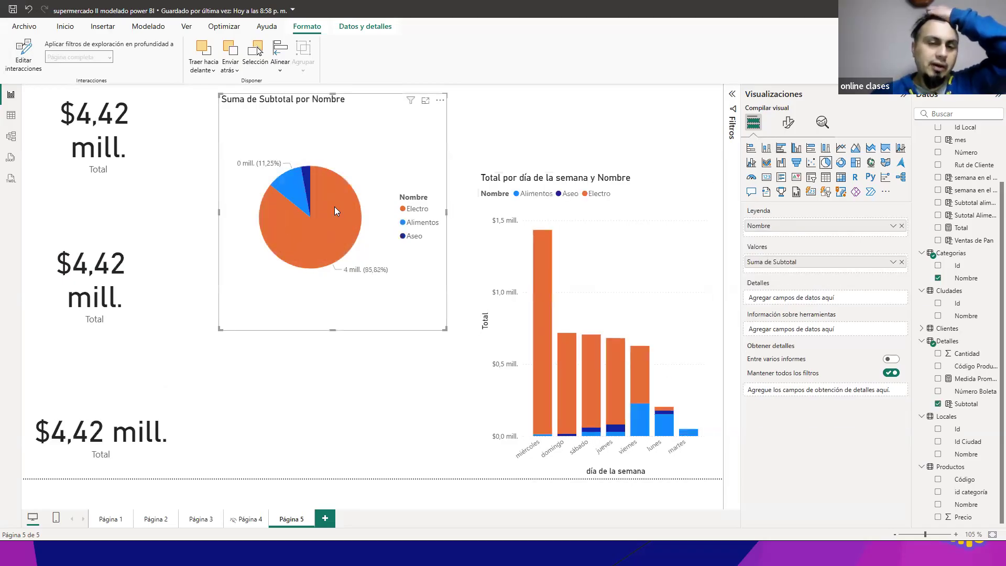
left_click(345, 209)
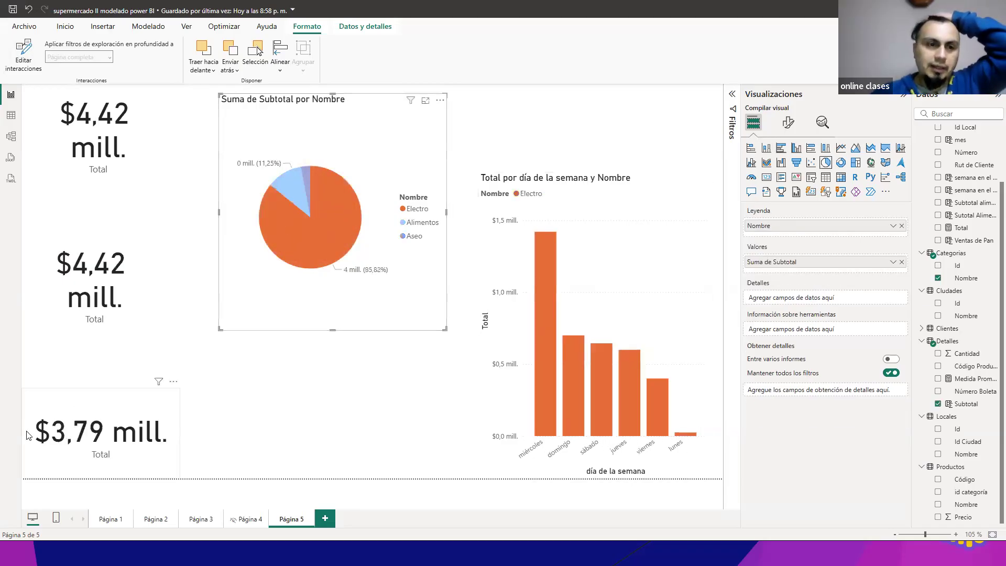
left_click(542, 256)
left_click(541, 266)
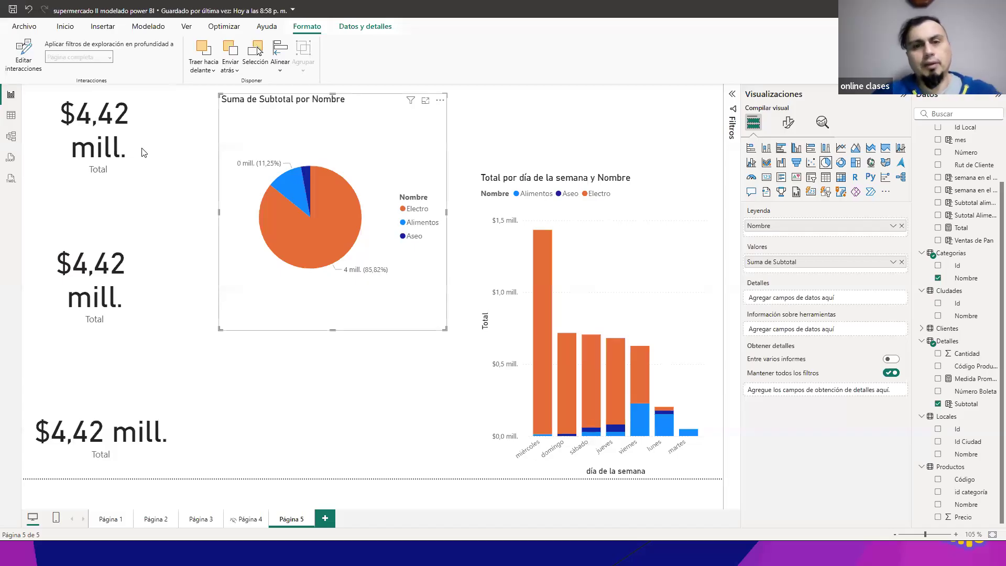
left_click(387, 338)
left_click(425, 145)
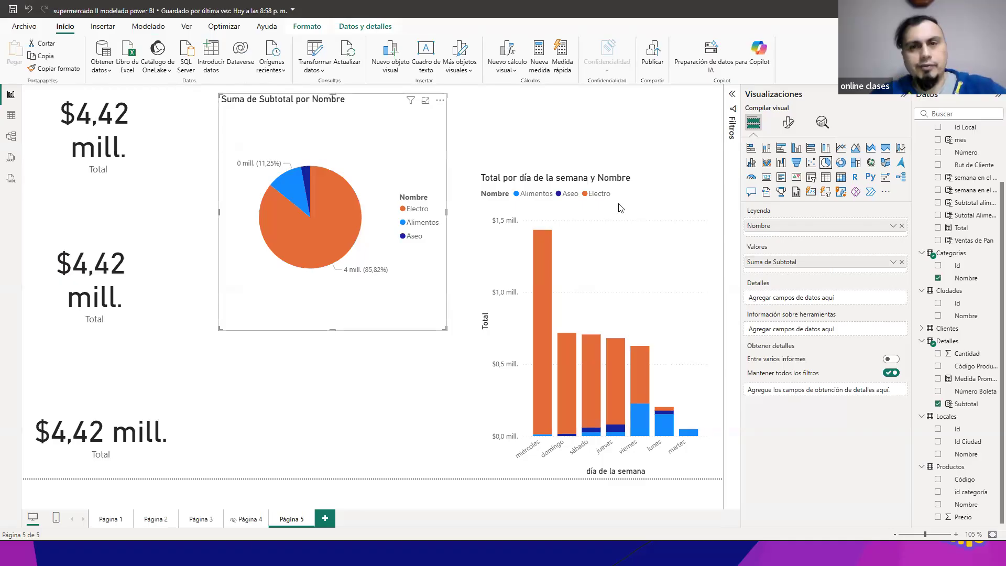
Step: Select the column chart and the uppermost Total card, then switch interaction editing on and off to show where it is controlled
left_click(585, 275)
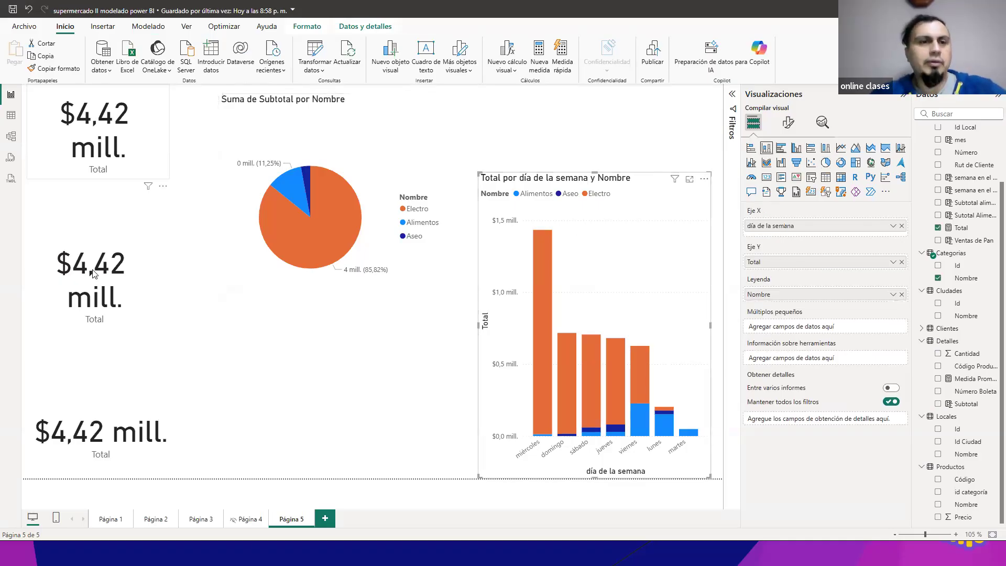
left_click(110, 145)
left_click(307, 26)
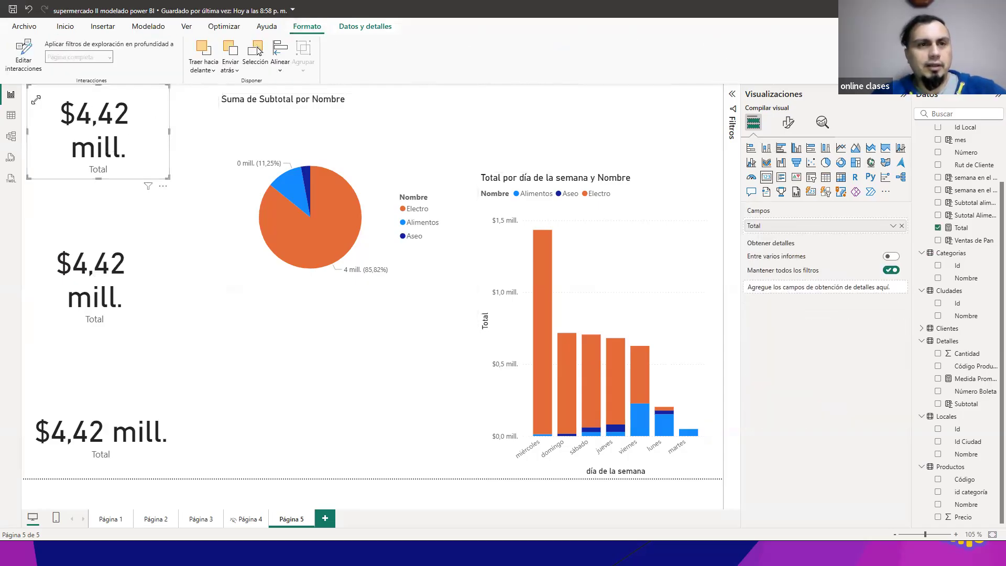
left_click(29, 58)
left_click(29, 59)
left_click(28, 58)
left_click(29, 58)
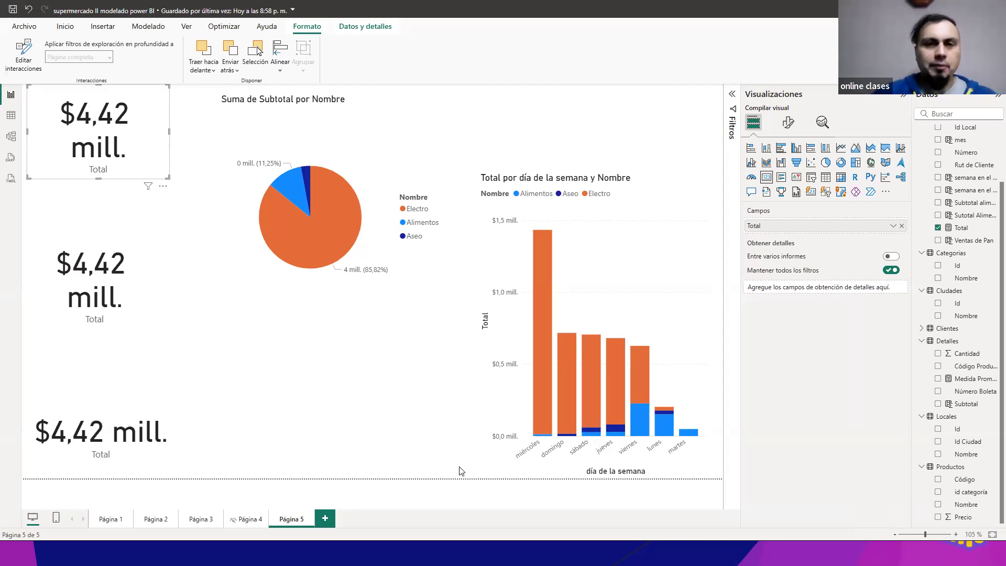
Step: Switch to the slide presentation and browse past the filter versus highlight example and Segmentador slides, returning to the Interacción slide
key("alt+Tab")
key("Right")
key("Right")
key("Left")
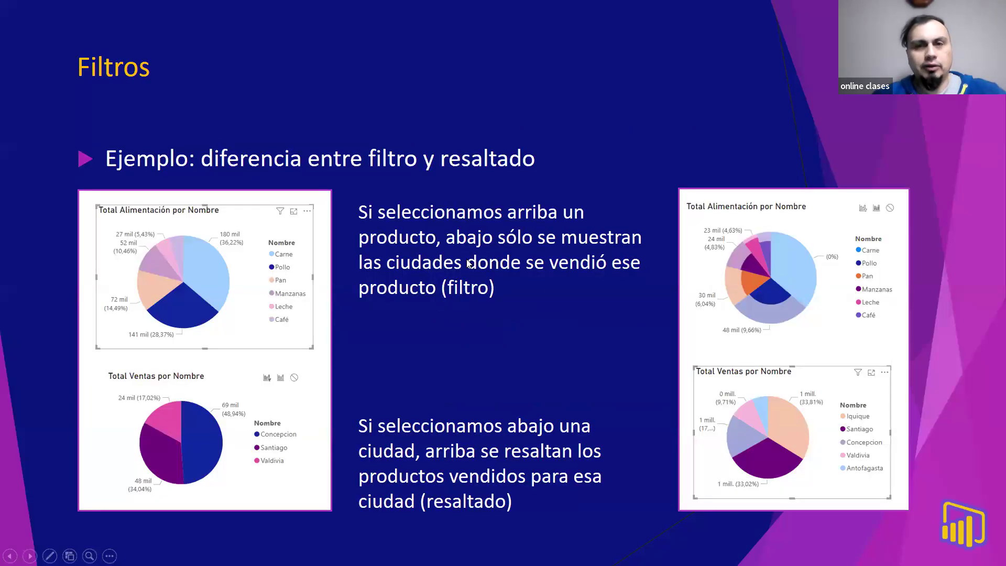
key("Right")
key("Right")
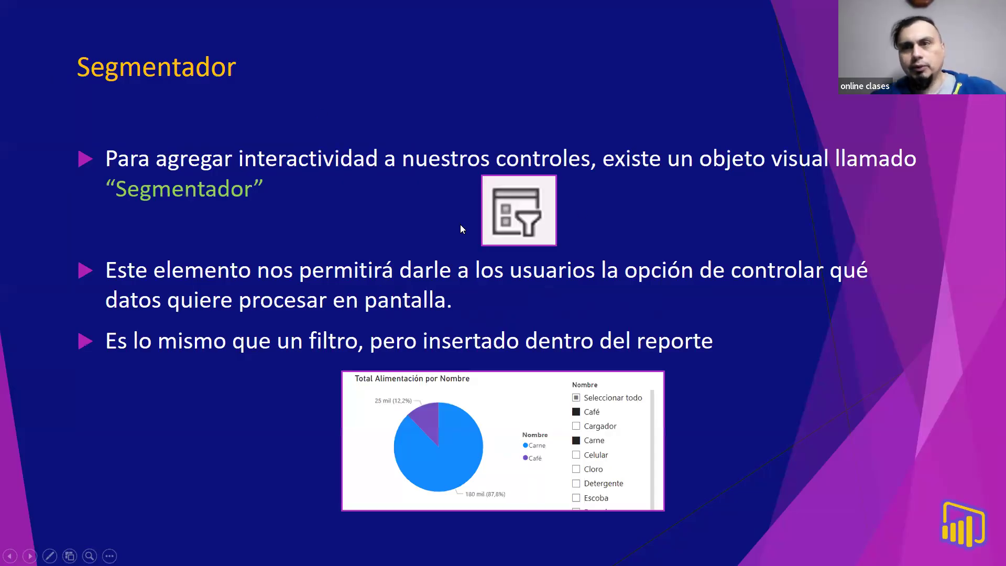
key("Left")
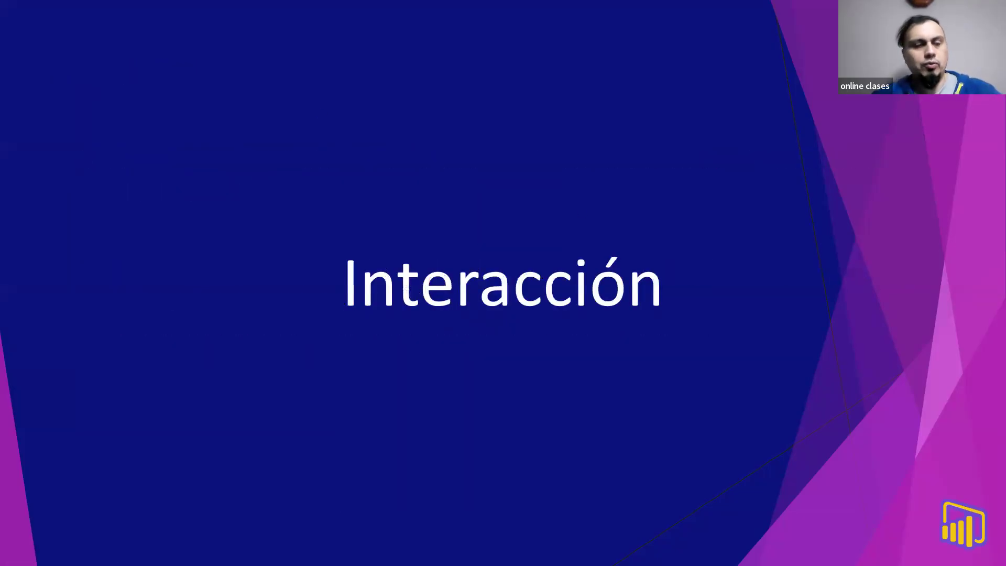